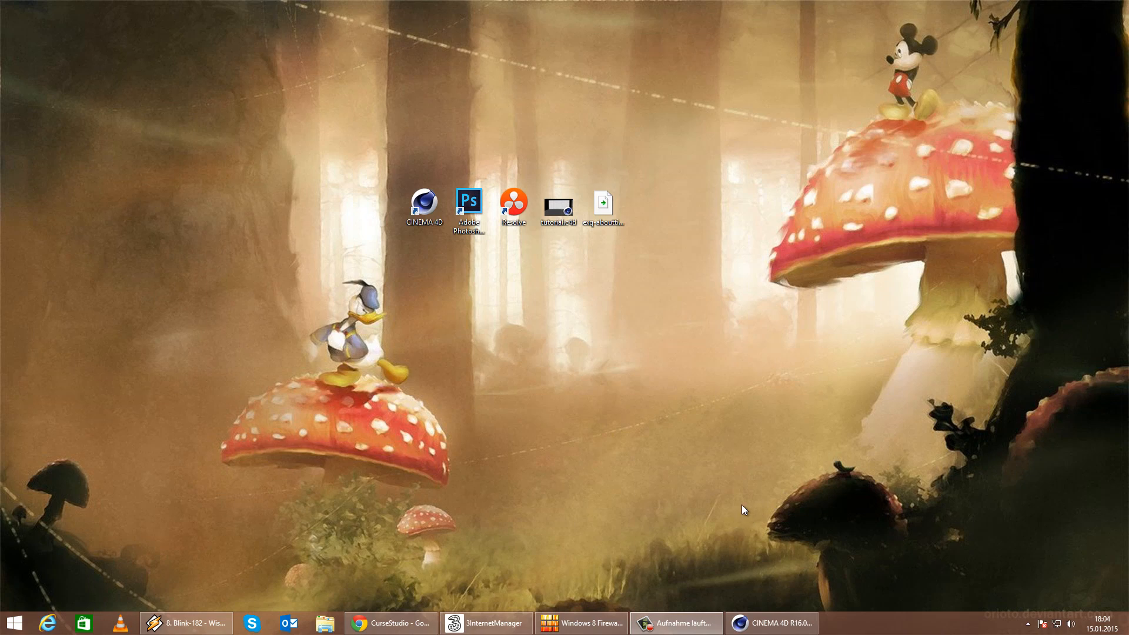
View the likes on the CurseStudio Facebook page in Chrome, then switch to Cinema 4D.
left_click(392, 623)
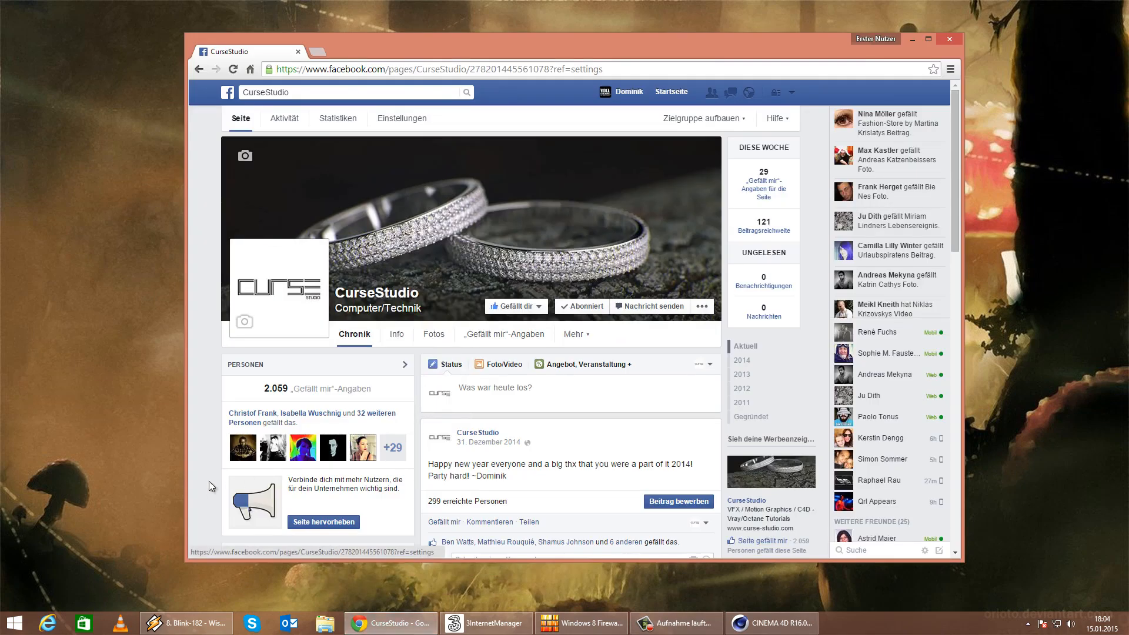
left_click_drag(258, 393, 400, 389)
left_click(386, 401)
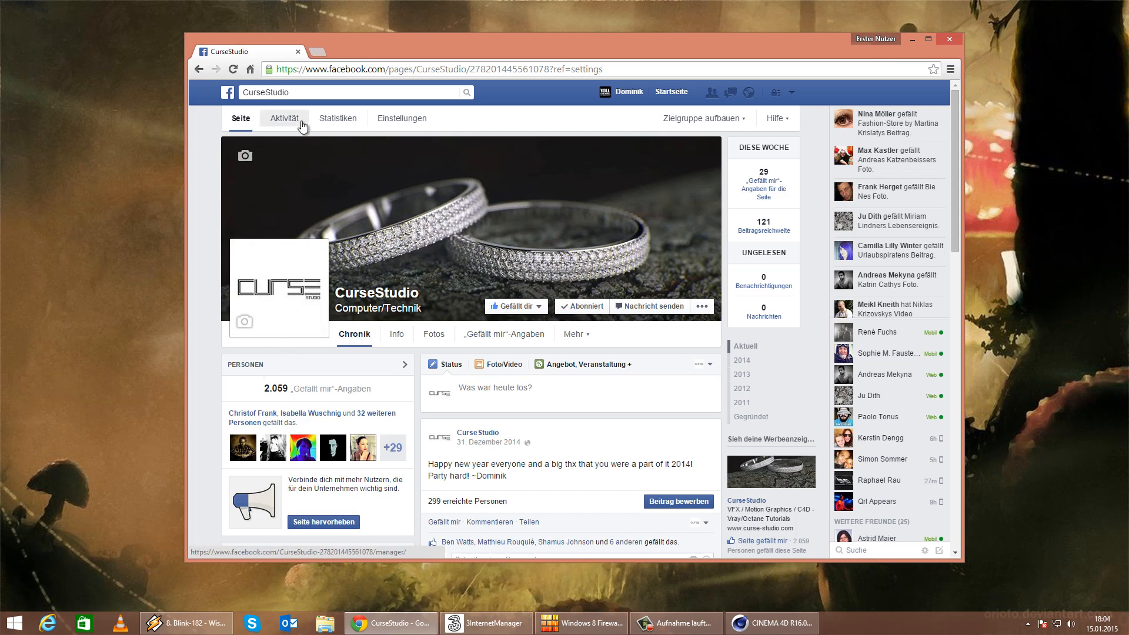
left_click(911, 38)
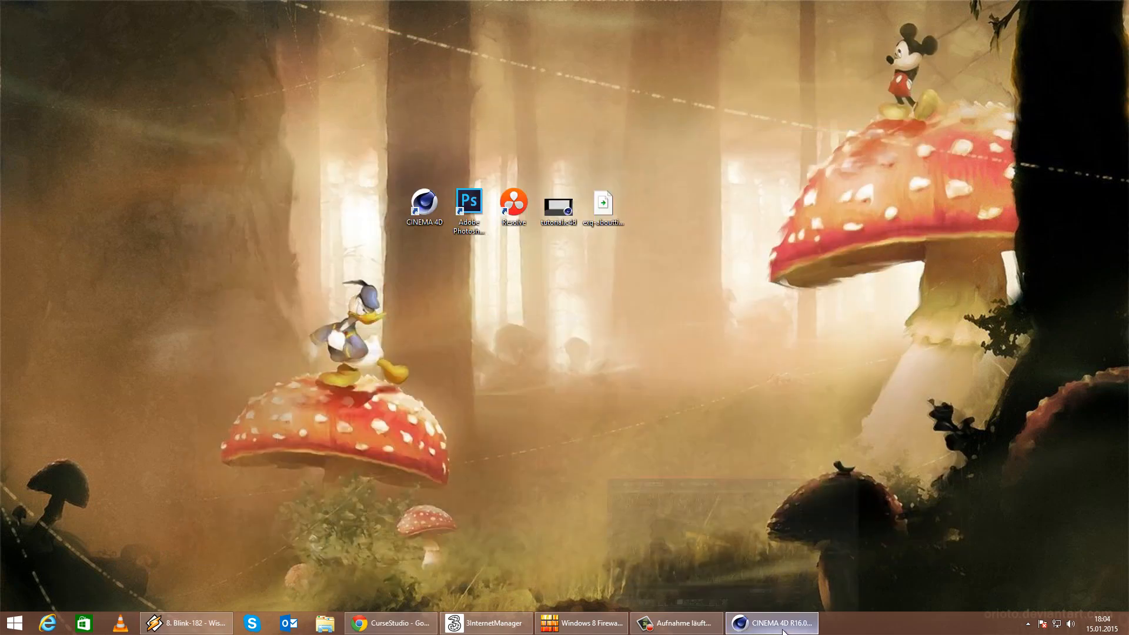
left_click(772, 622)
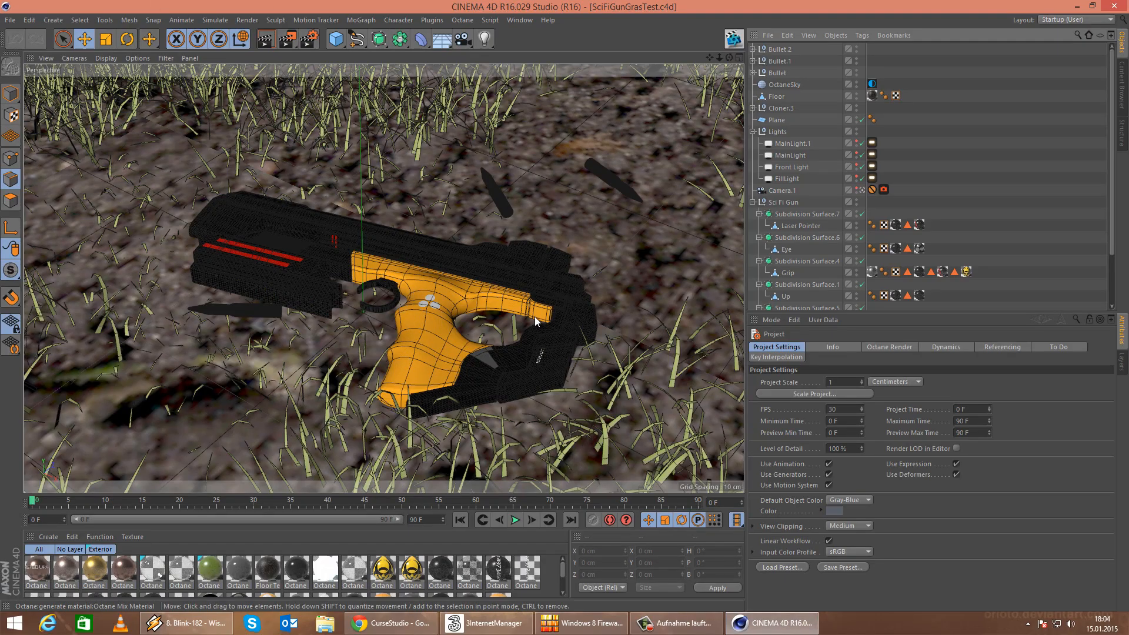
Open curse-studio.com in a new Chrome window and place the window over the Cinema 4D scene.
right_click(389, 623)
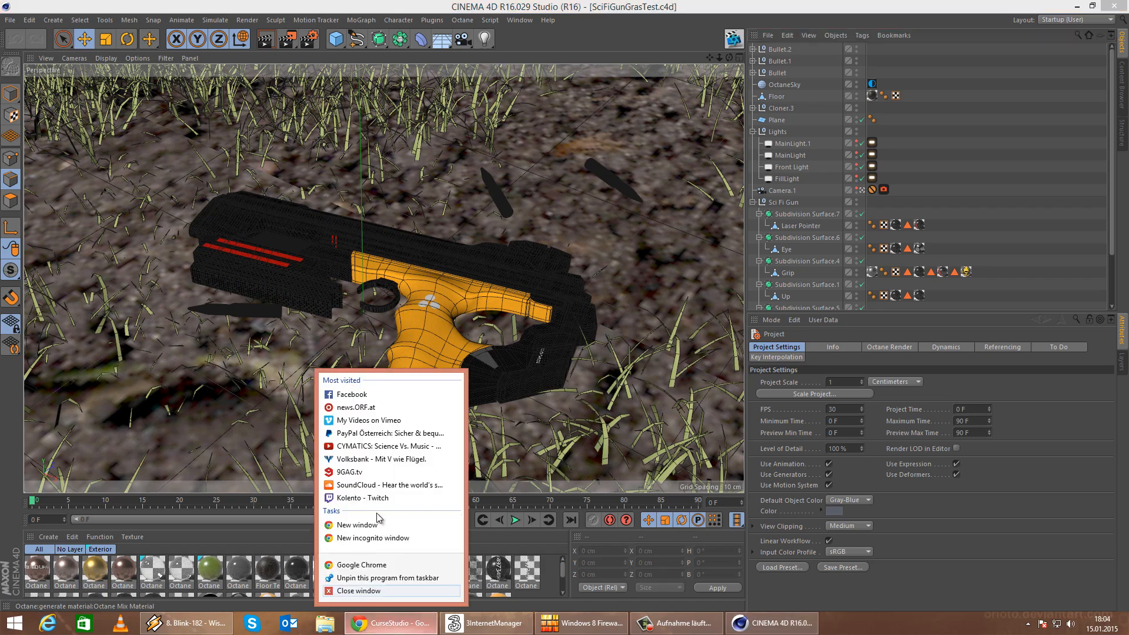
left_click(398, 530)
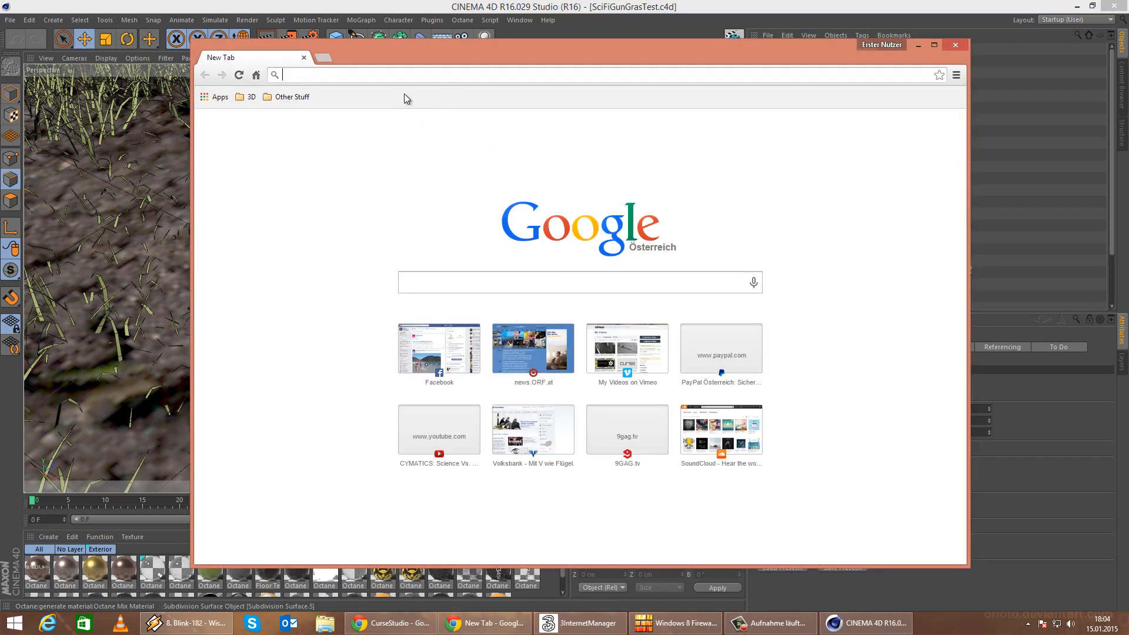
type("curse-studio.com")
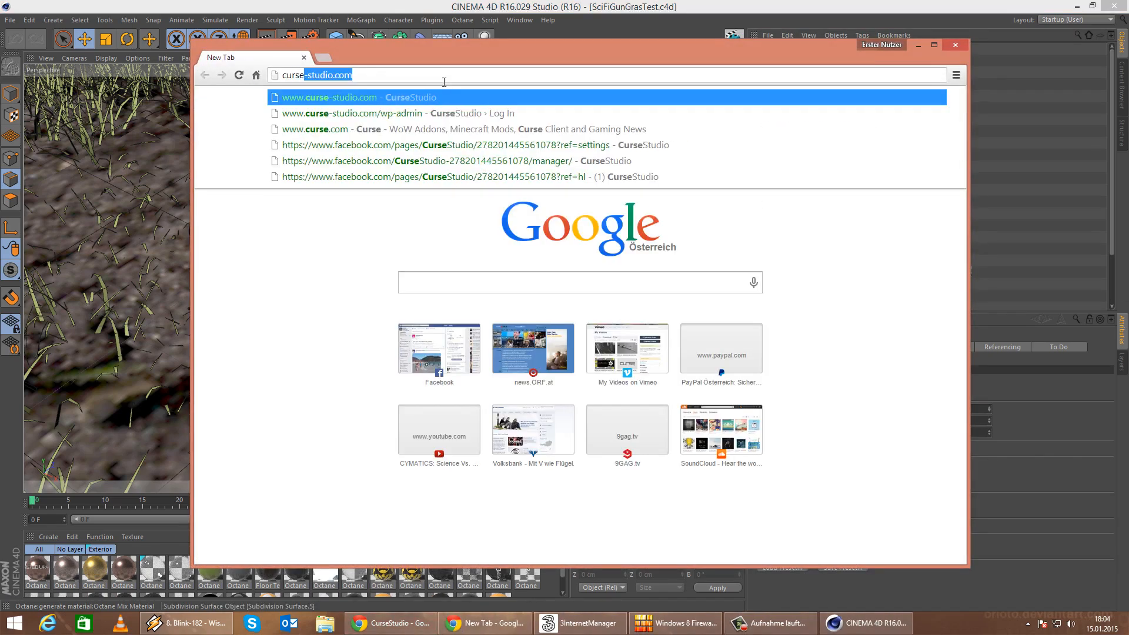
key("Return")
left_click_drag(435, 57, 1128, 47)
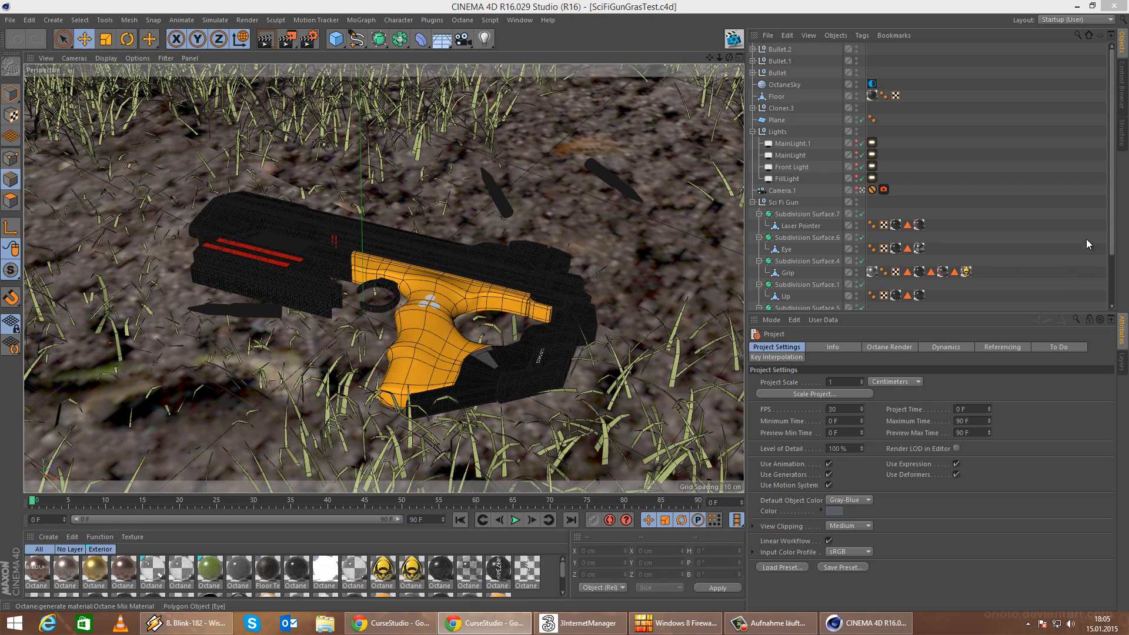
mouse_move(1113, 156)
left_mouse_down()
mouse_move(1114, 188)
mouse_move(1113, 154)
left_mouse_up()
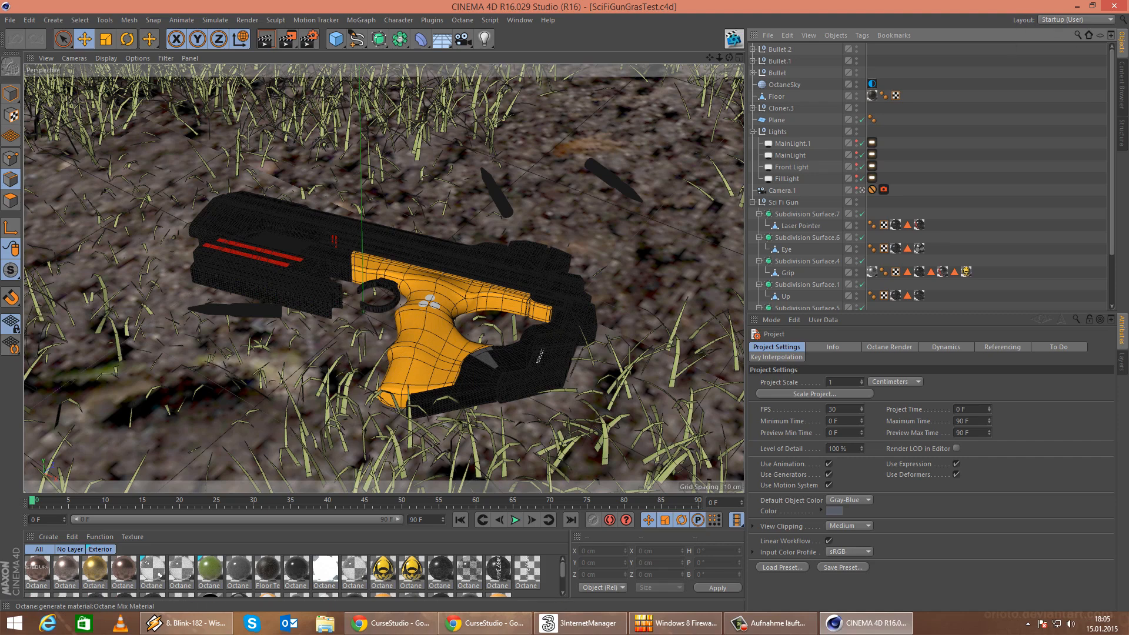
left_click_drag(1128, 36, 583, 73)
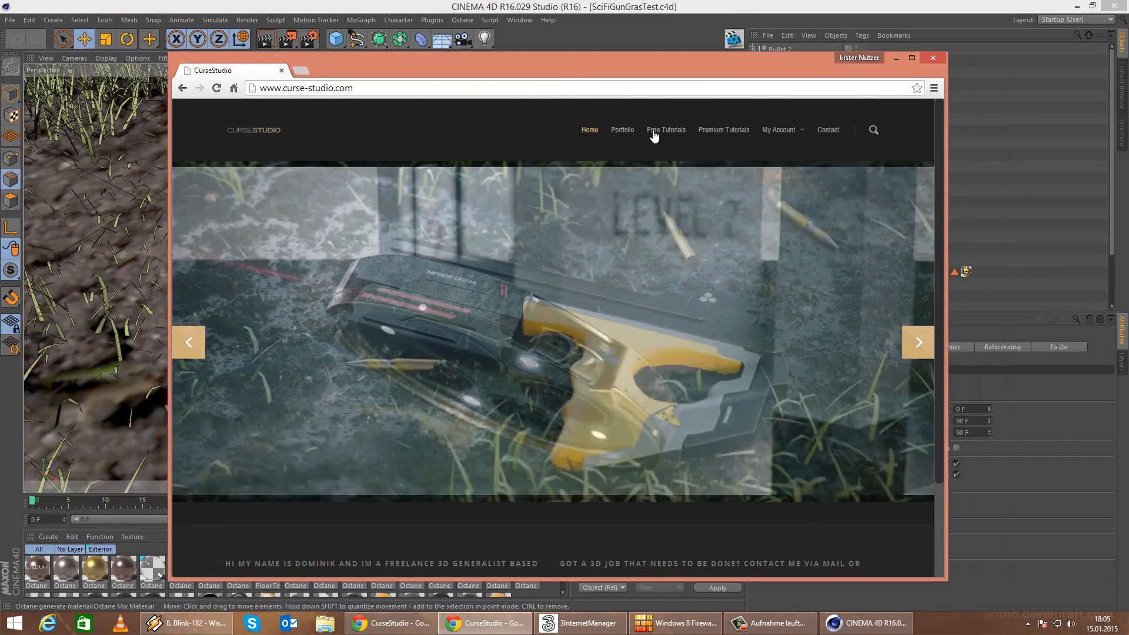
Open the website's Portfolio page and move the browser window slightly upward.
left_click(621, 131)
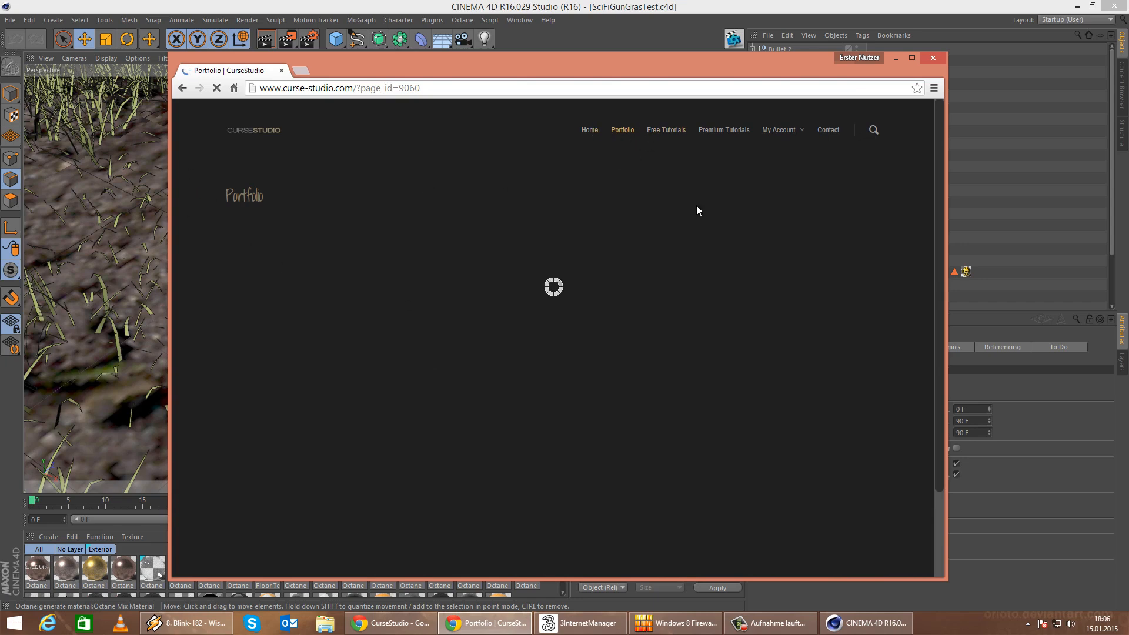
scroll(497, 370, "down", 3)
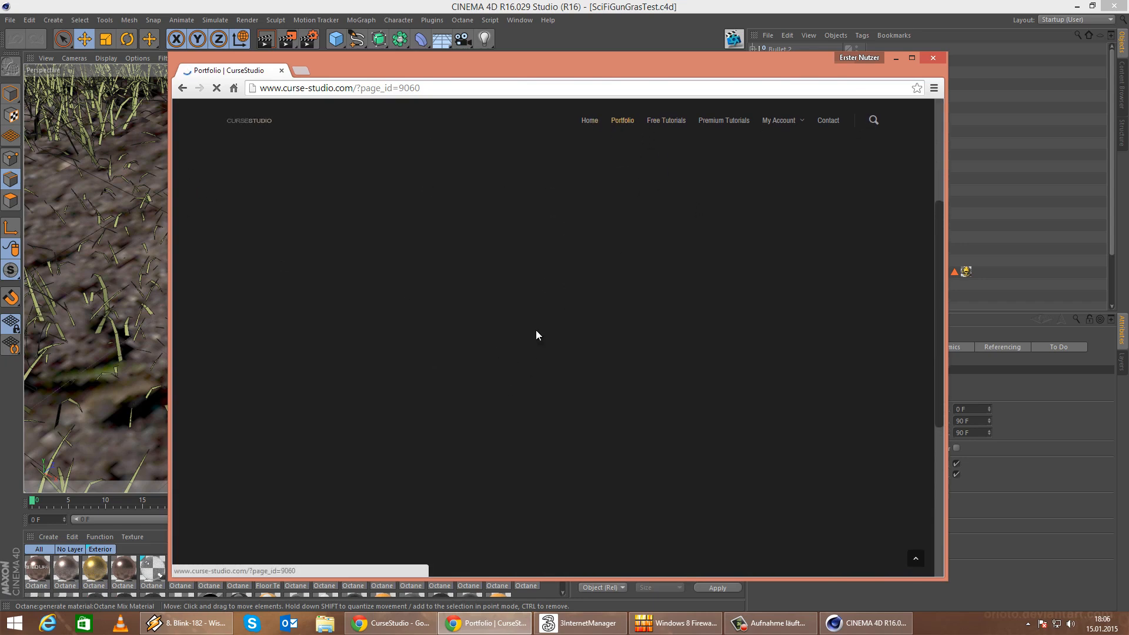
scroll(580, 358, "up", 3)
scroll(582, 352, "down", 3)
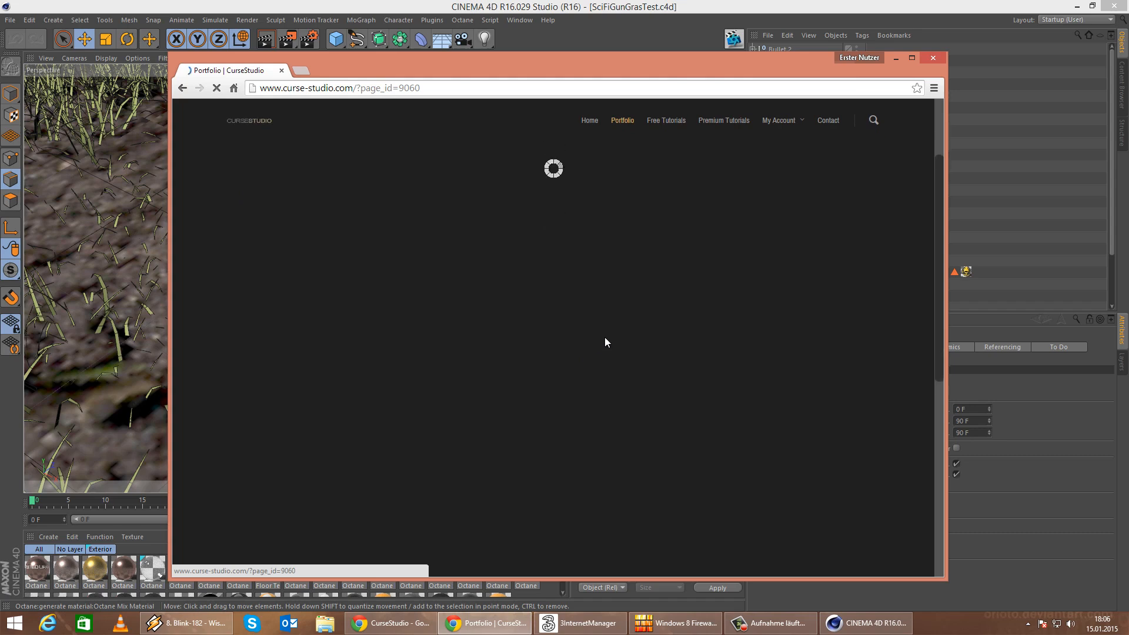
scroll(594, 339, "up", 3)
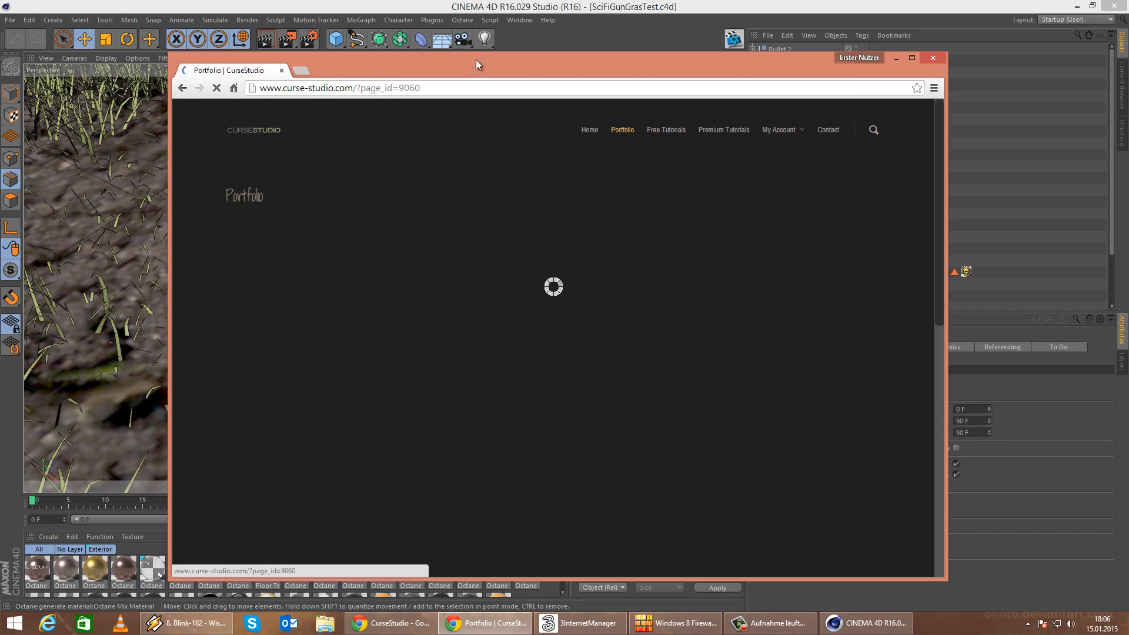
left_click_drag(476, 64, 435, 27)
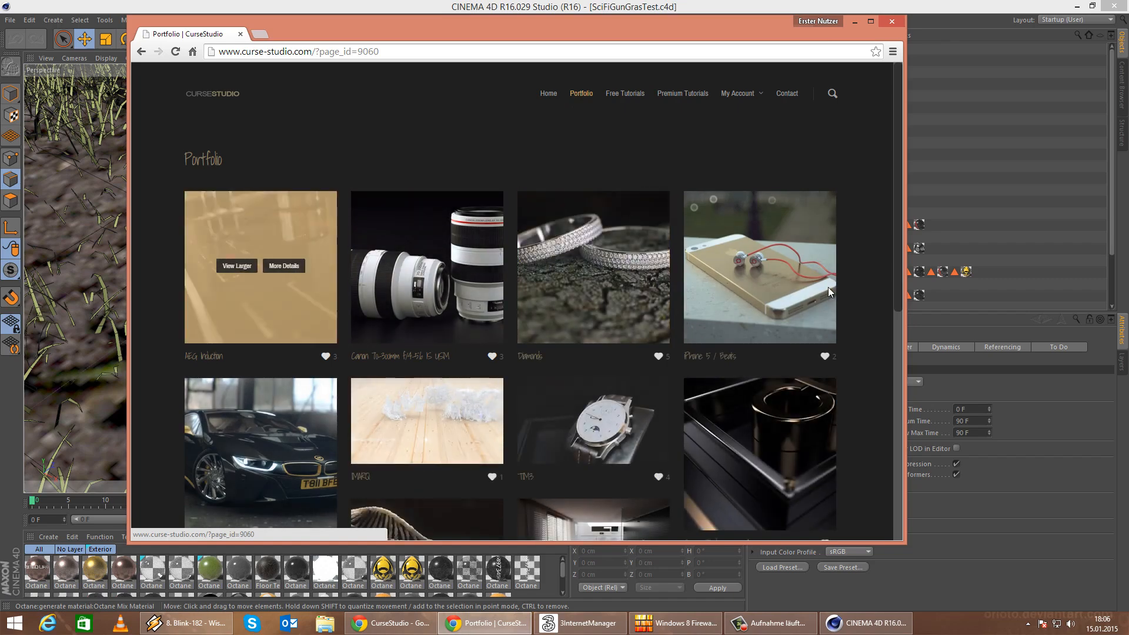
Look through the portfolio, view the enlarged image of The Mirage DR 744 in a maximized window, and close the image.
scroll(785, 298, "down", 5)
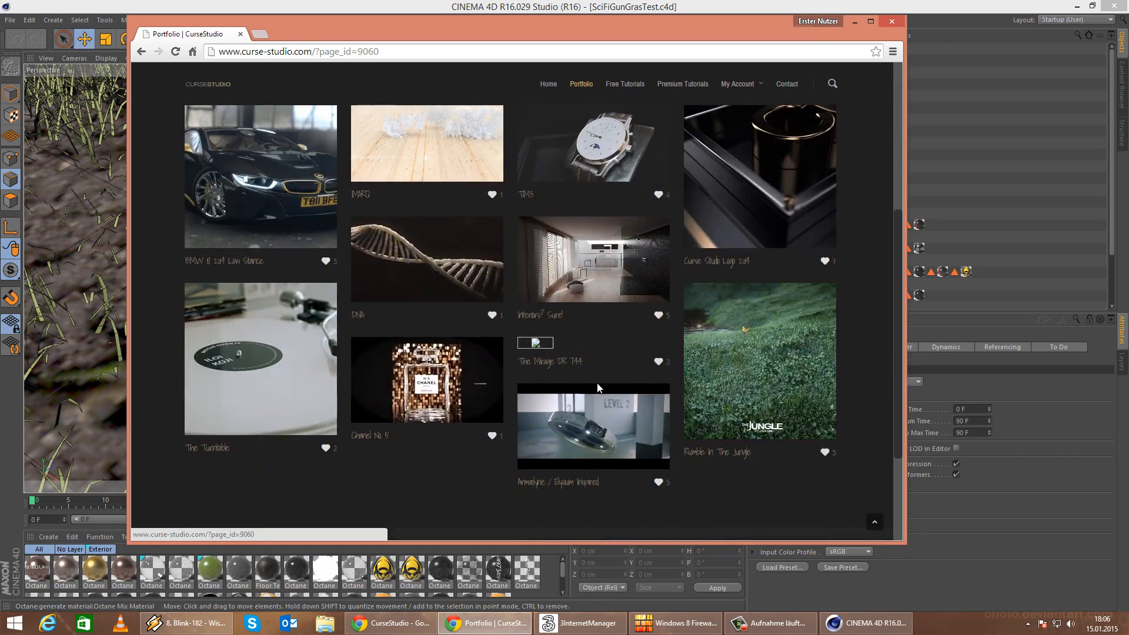
scroll(750, 322, "up", 5)
scroll(743, 276, "down", 3)
scroll(743, 277, "down", 5)
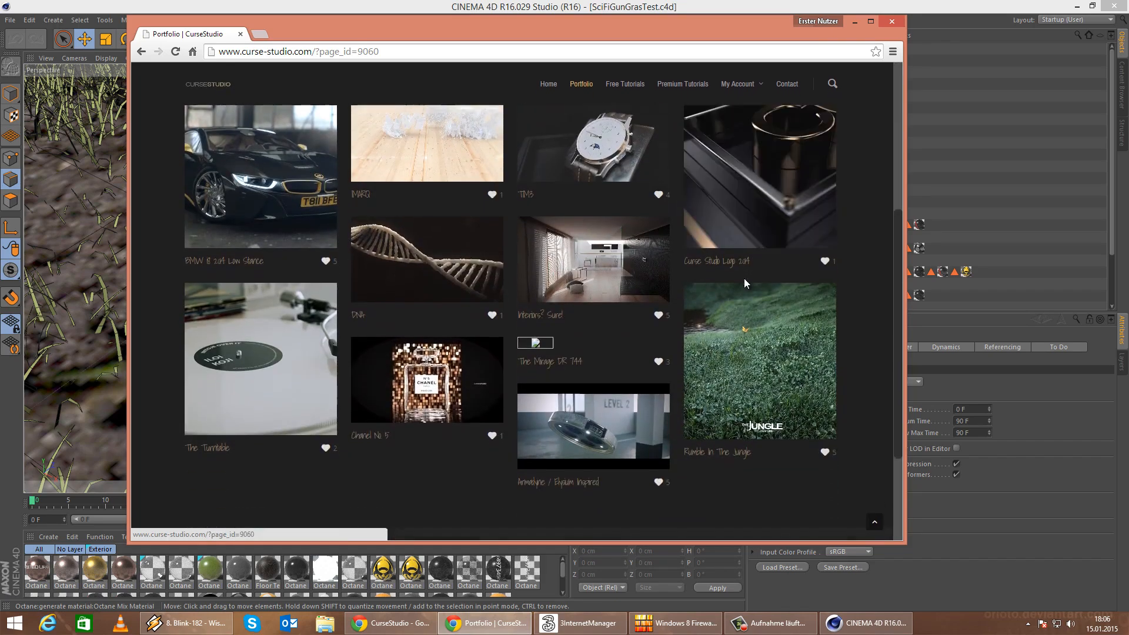
scroll(760, 344, "up", 7)
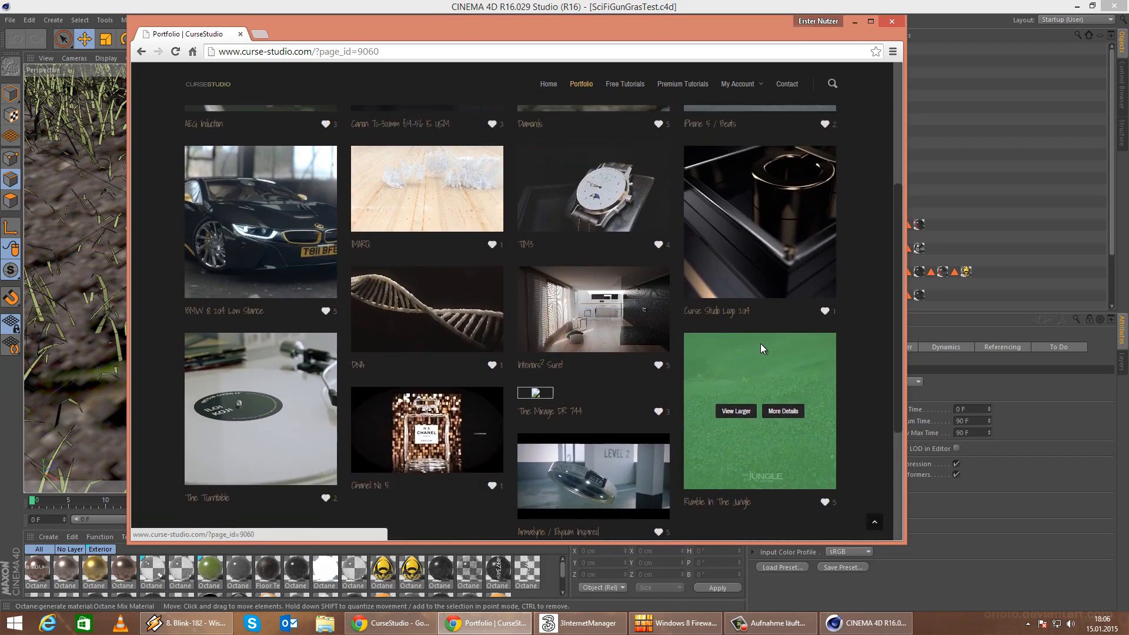
scroll(762, 344, "down", 7)
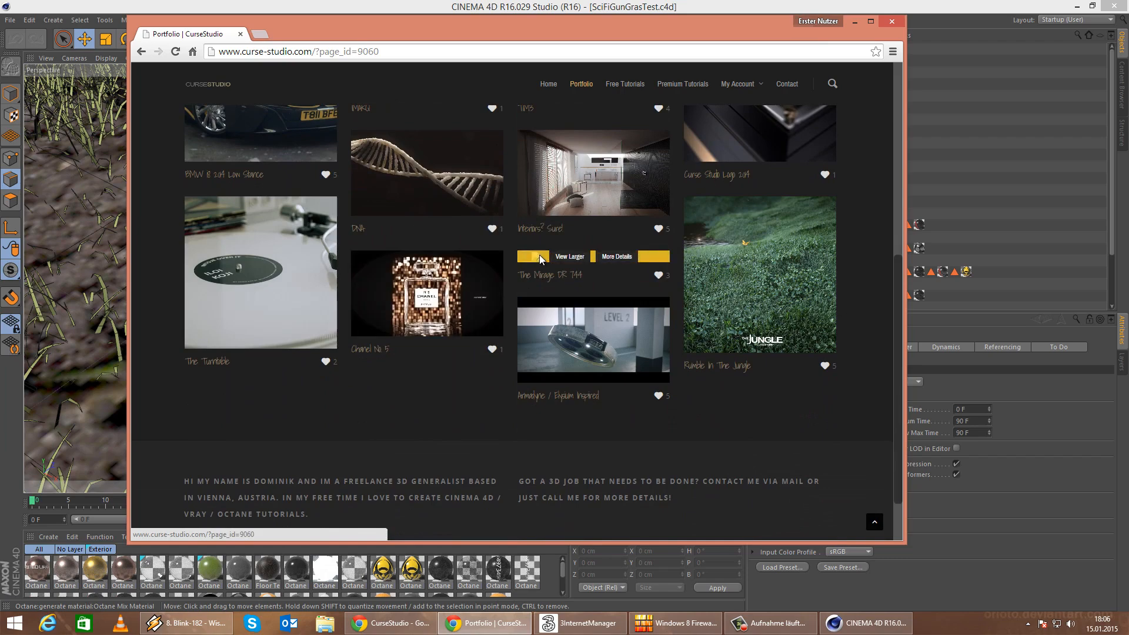
left_click(574, 259)
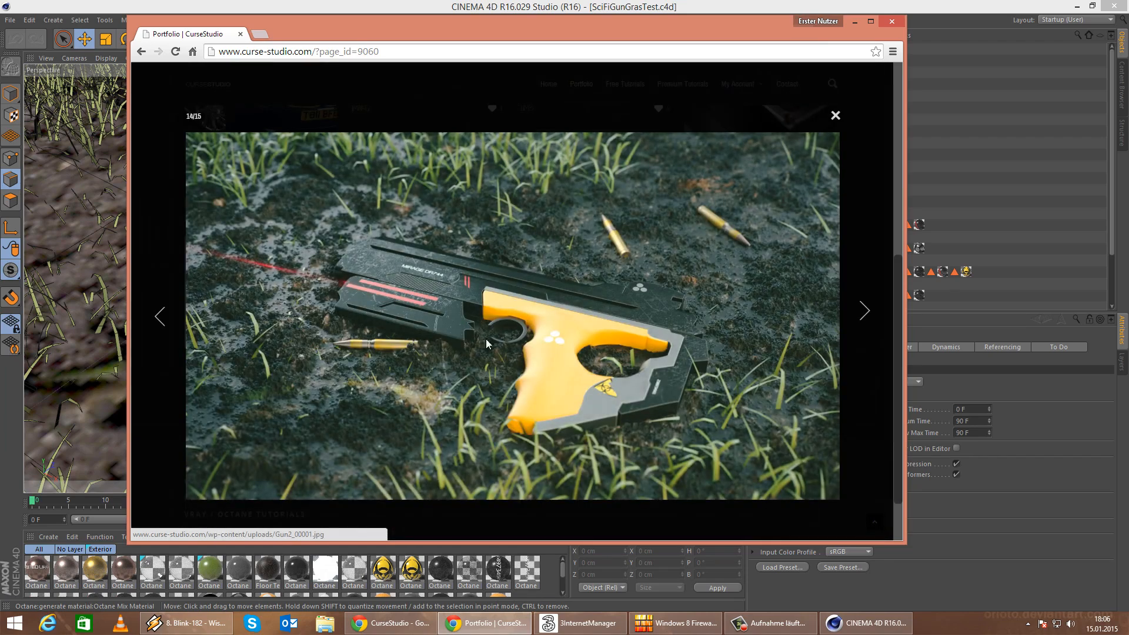
double_click(602, 35)
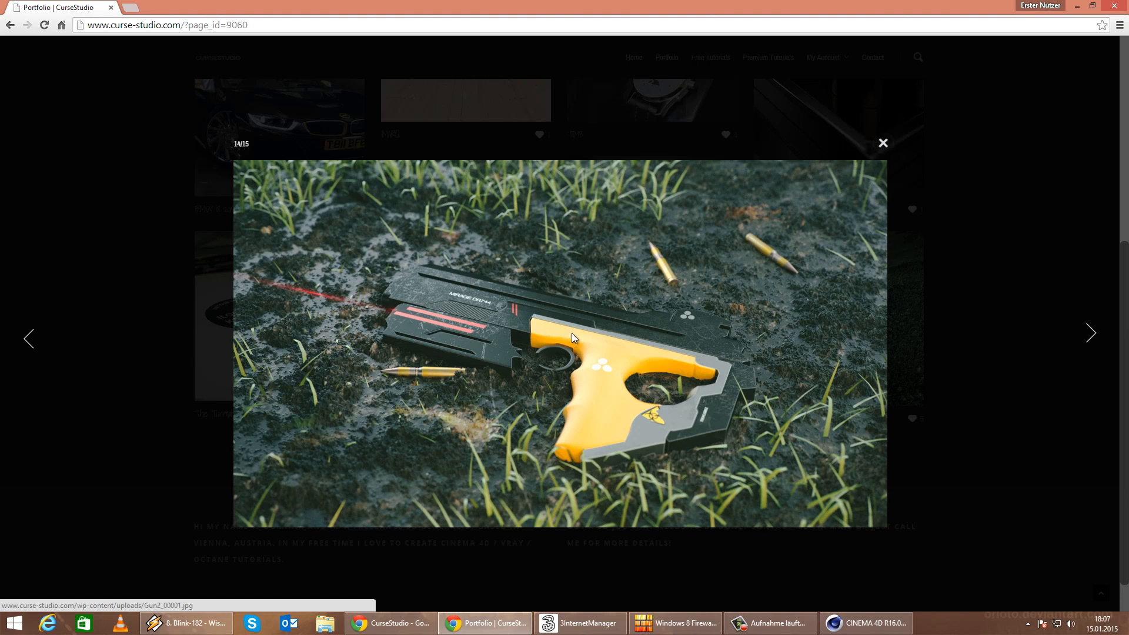
left_click(883, 144)
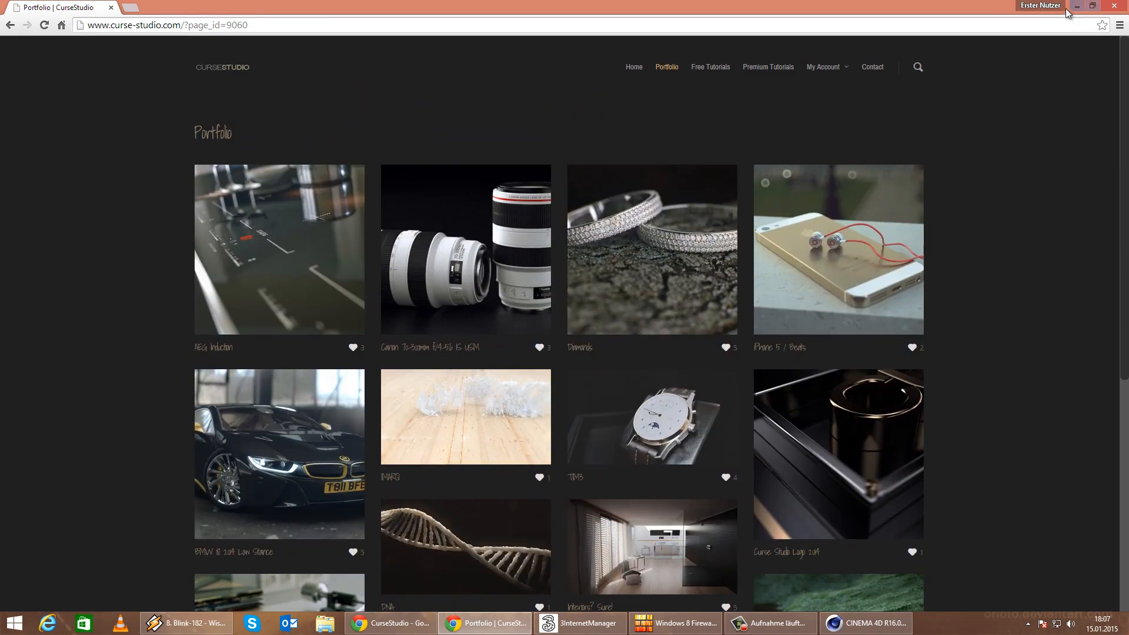
Switch to Cinema 4D, start saving a copy of the project, and browse to the Tutorials folder on WORK (D:).
left_click(1077, 6)
left_click(10, 22)
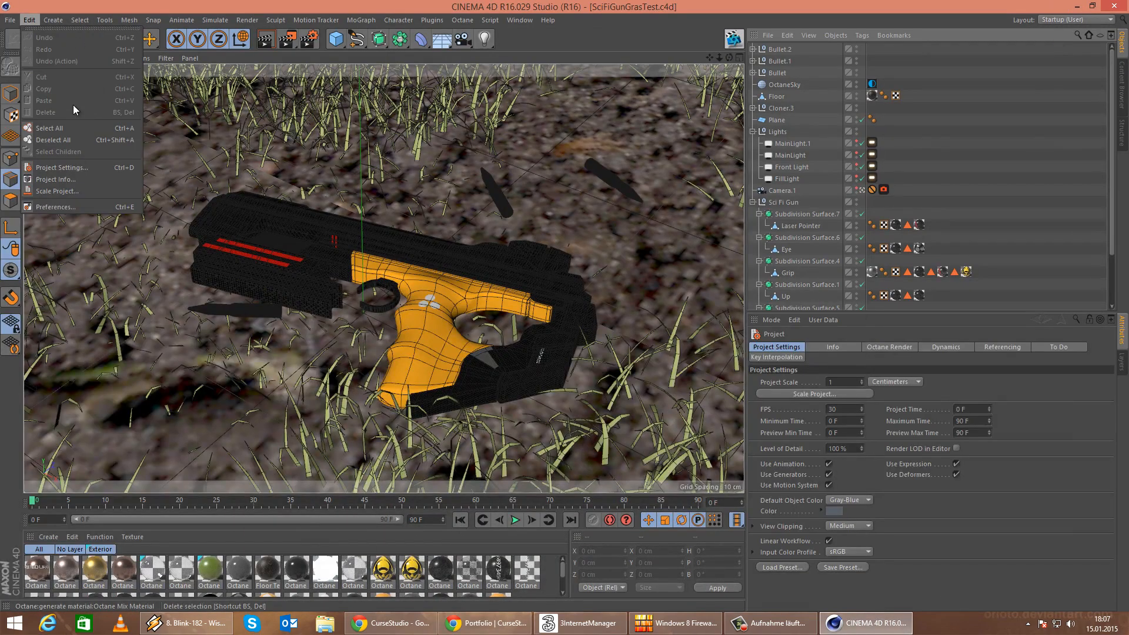
left_click(47, 128)
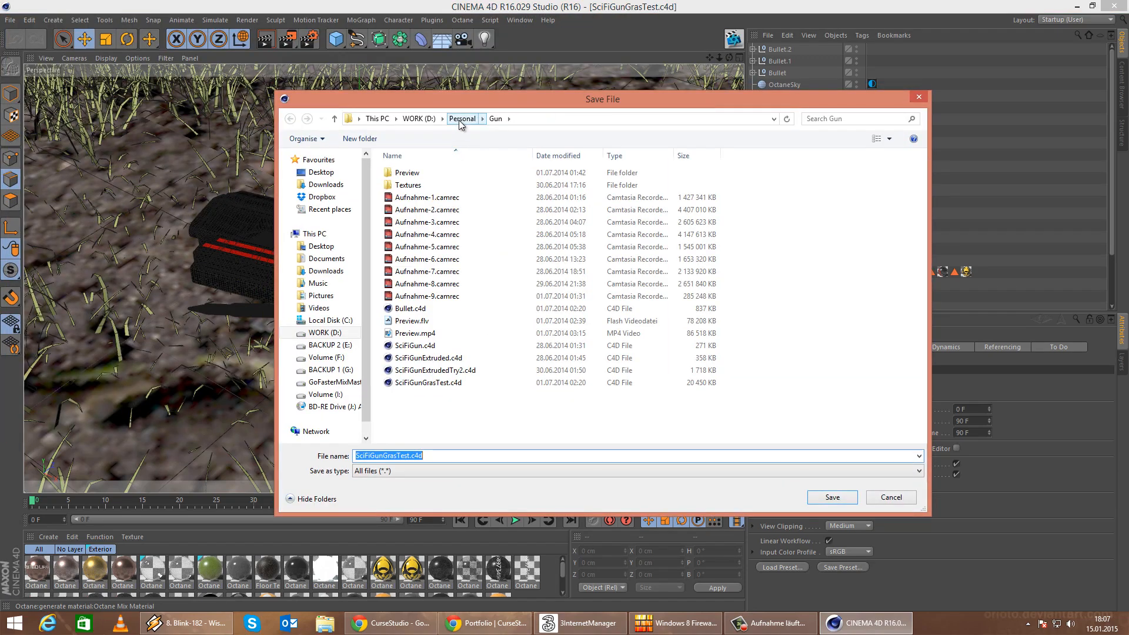
left_click(460, 120)
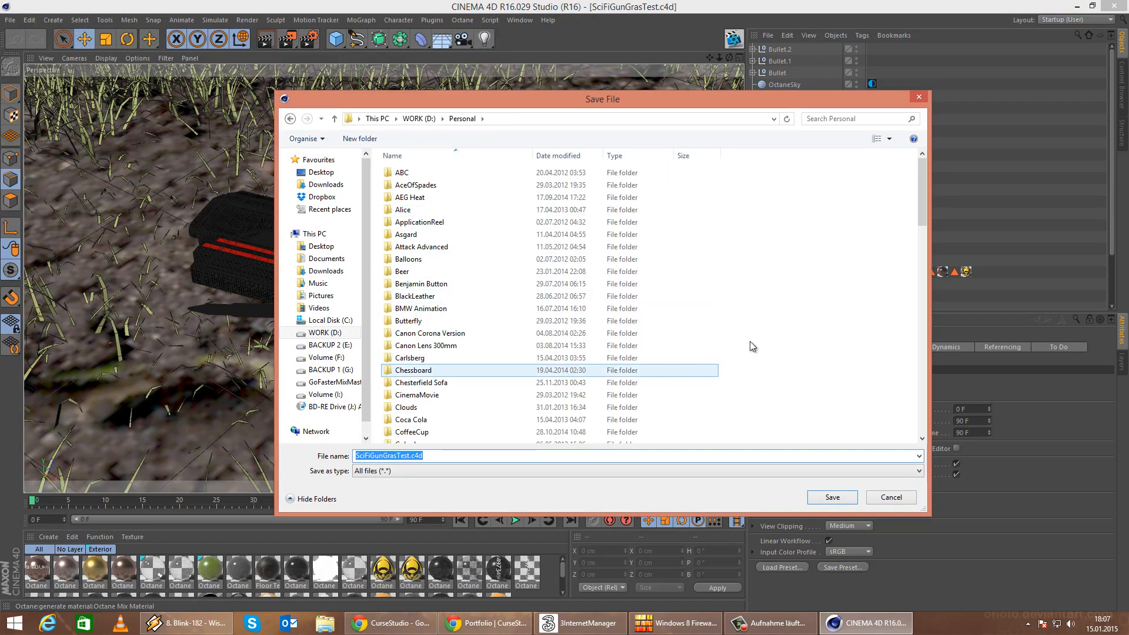
right_click(705, 307)
left_click(676, 234)
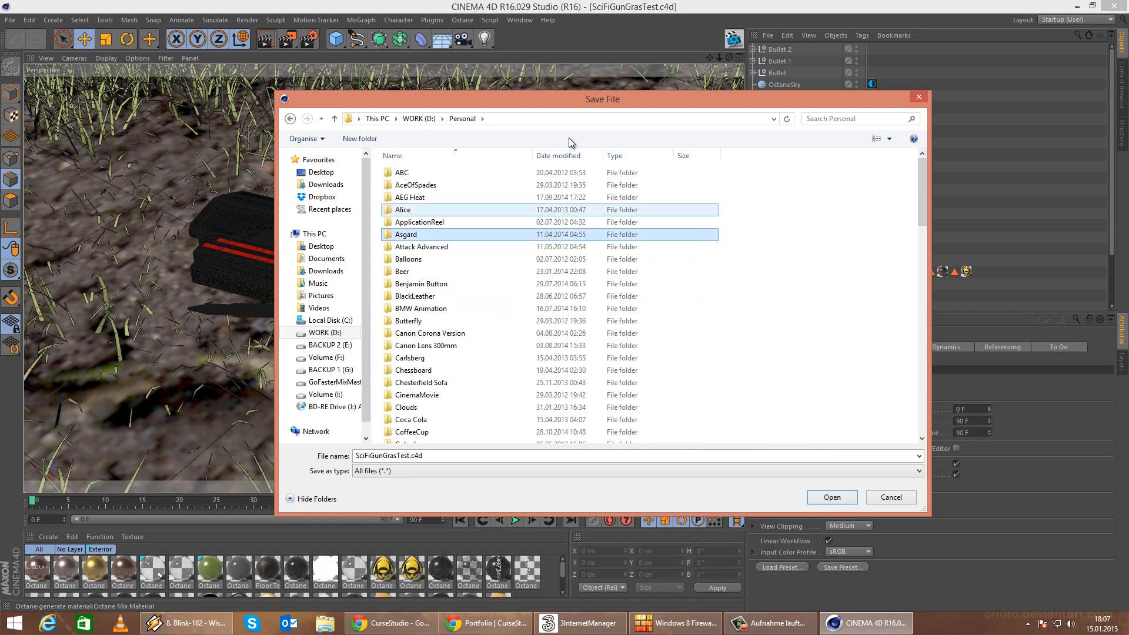
left_click(413, 117)
scroll(561, 382, "down", 5)
scroll(562, 383, "down", 2)
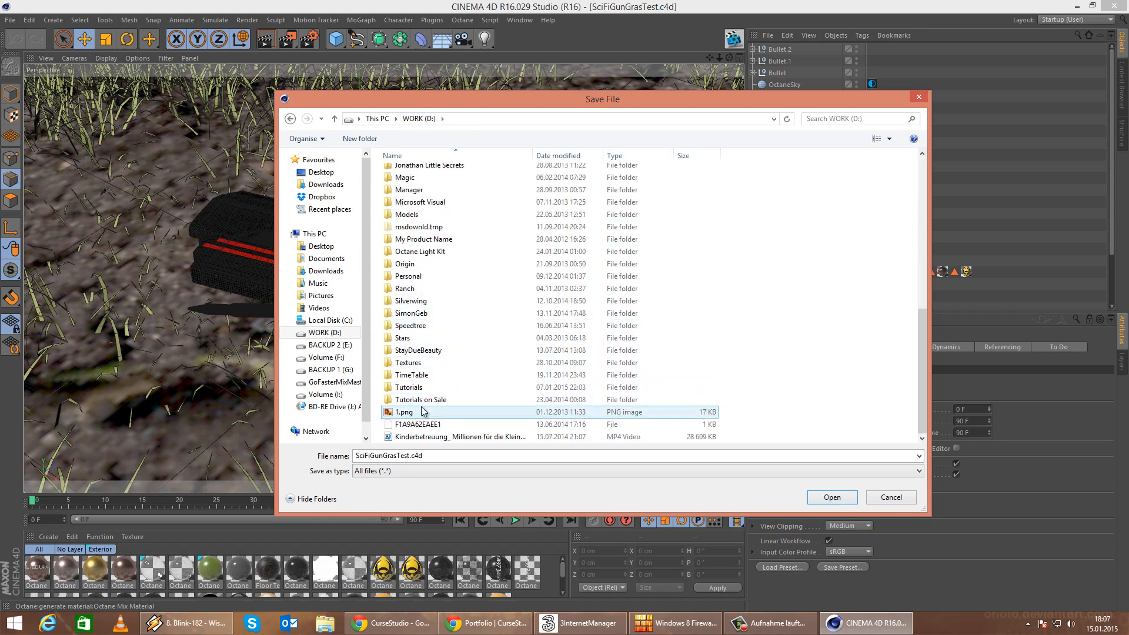
double_click(458, 387)
Create a new folder named GunVray inside the Tutorials folder.
right_click(768, 294)
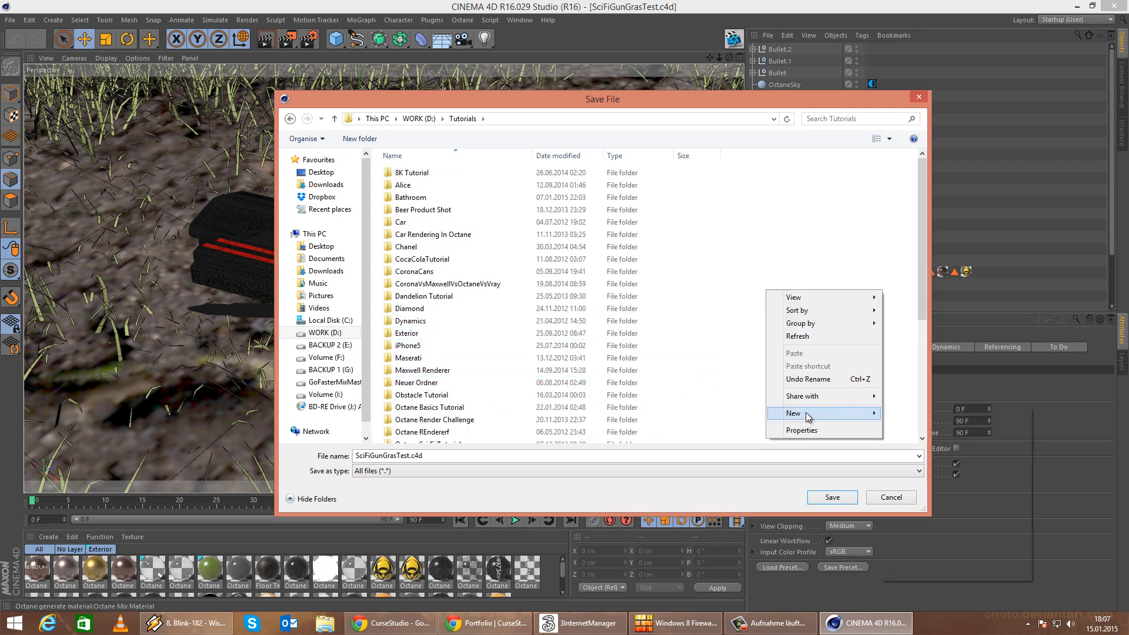
mouse_move(787, 407)
left_click(908, 290)
type("GunVray")
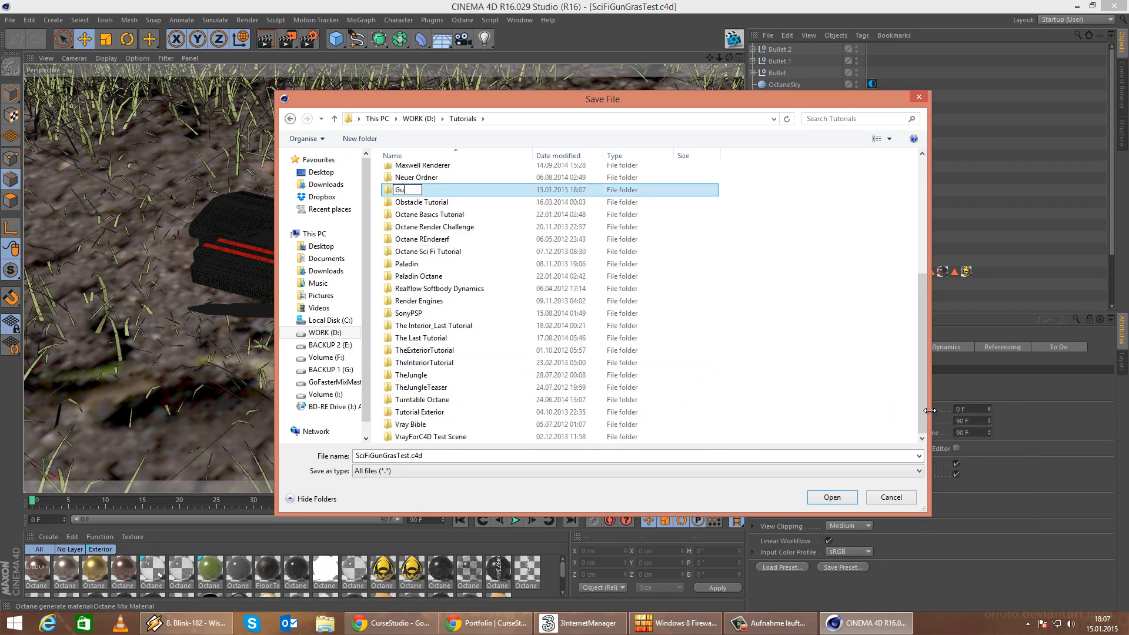
key("Return")
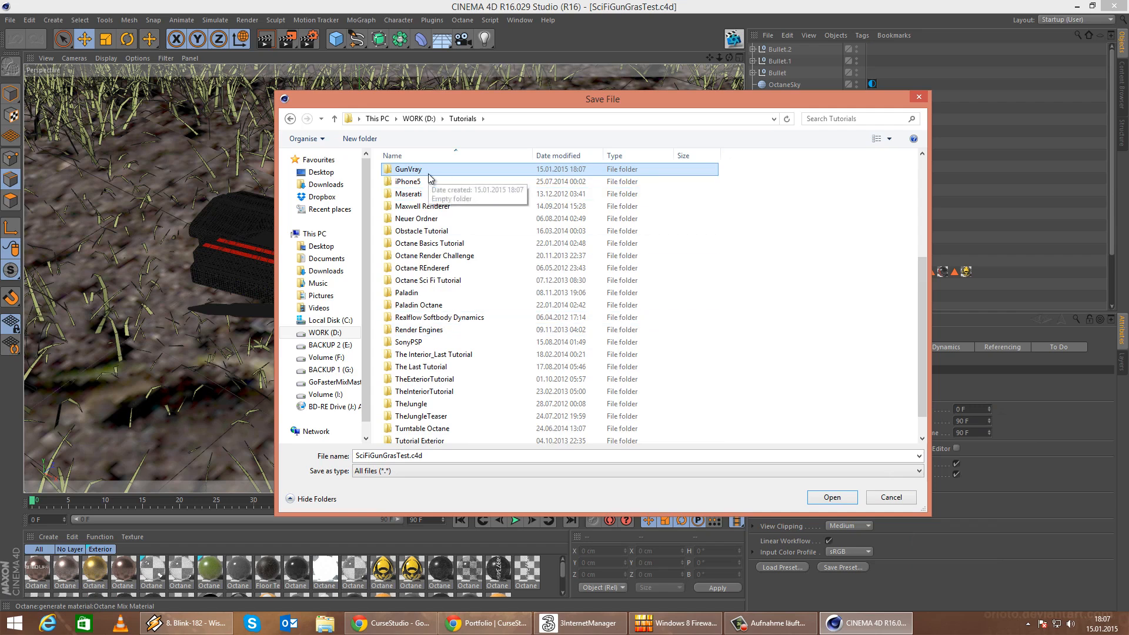
Save the project in the GunVray folder as SciFiGunVray.c4d.
double_click(426, 170)
left_click(378, 456)
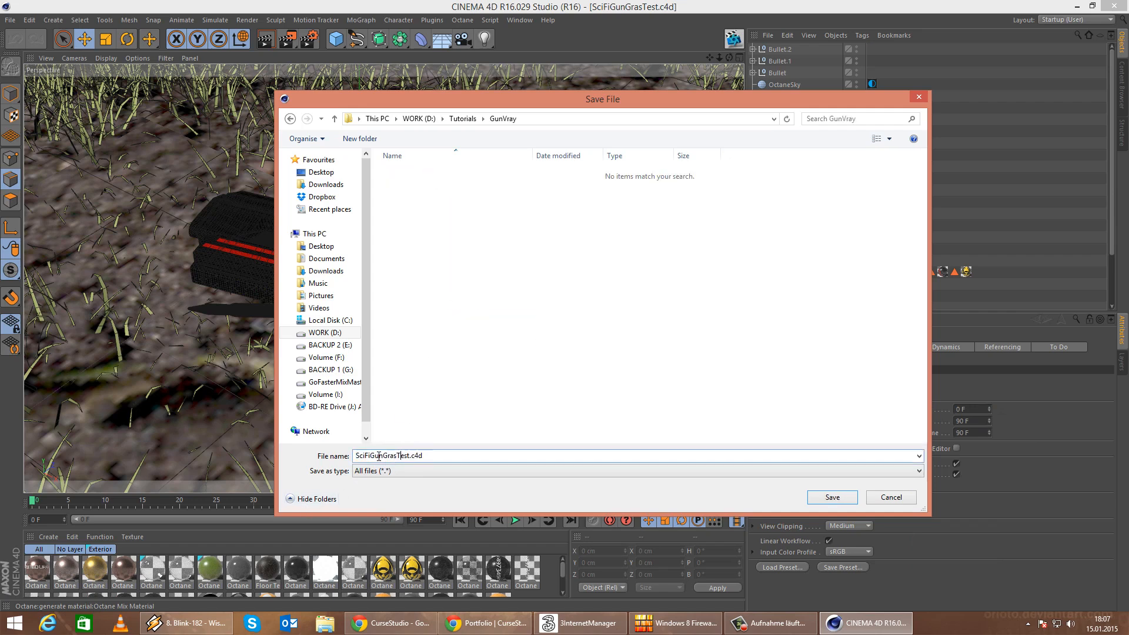
left_click_drag(387, 456, 410, 456)
key("BackSpace")
key("BackSpace")
type("Vray")
key("Return")
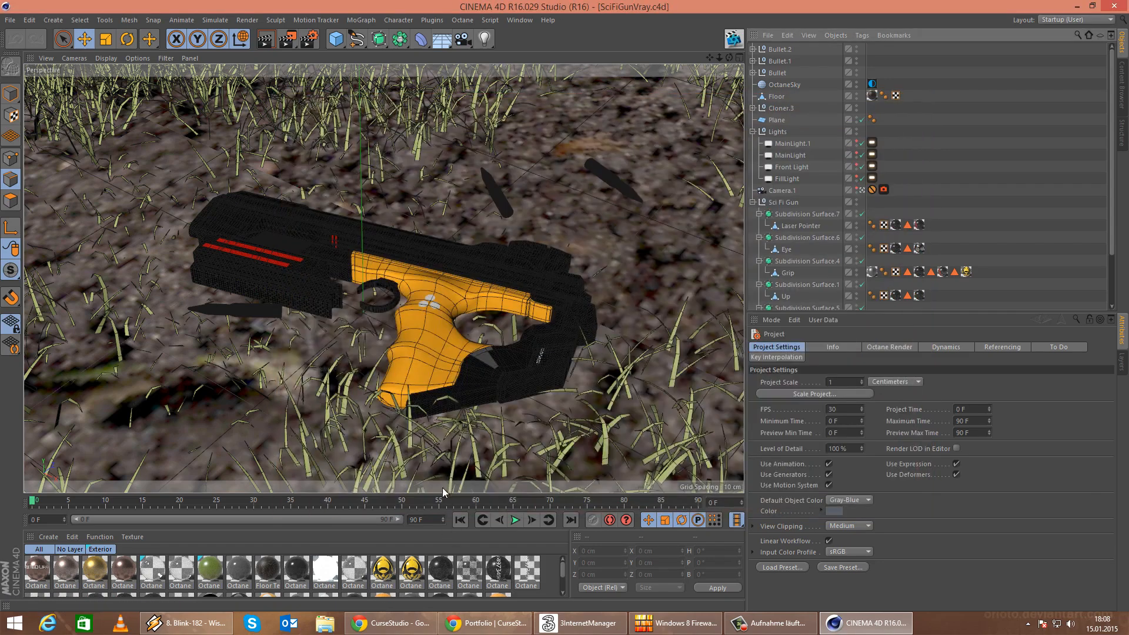
Delete all Octane materials from the scene and enlarge the object list to show the whole hierarchy.
left_click_drag(450, 494, 461, 457)
scroll(988, 159, "down", 3)
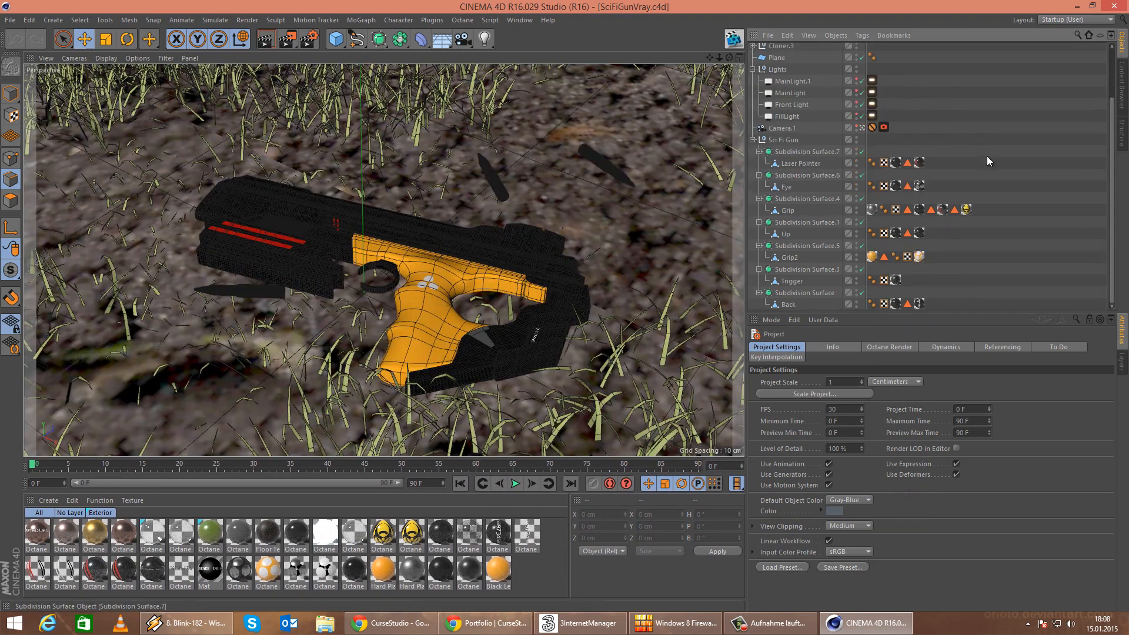
left_click(550, 547)
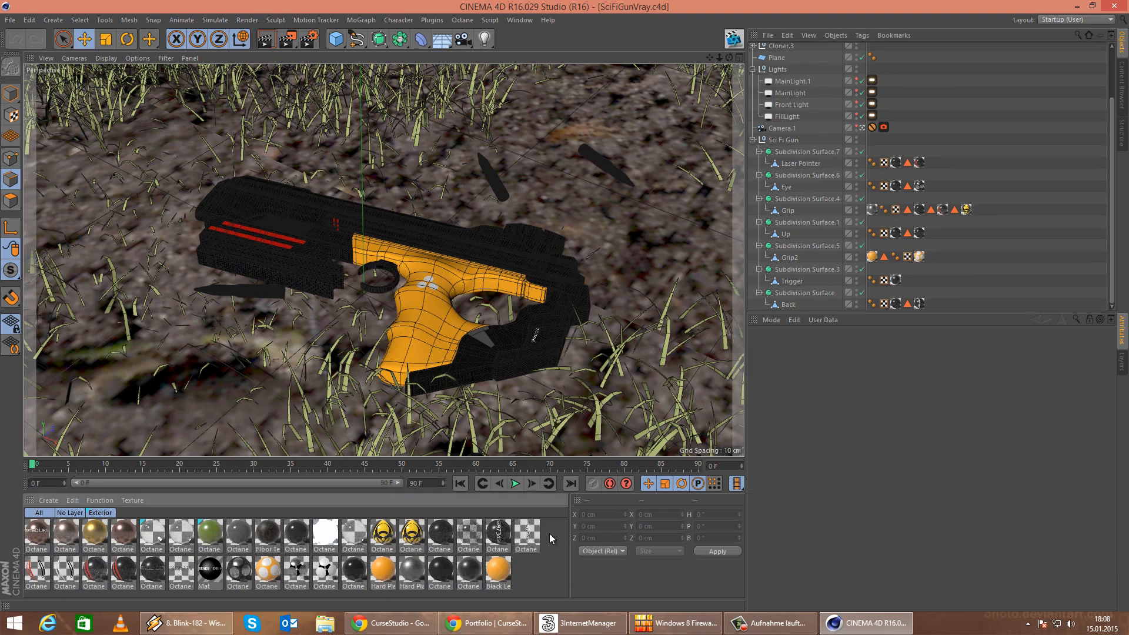
left_click_drag(549, 534, 26, 579)
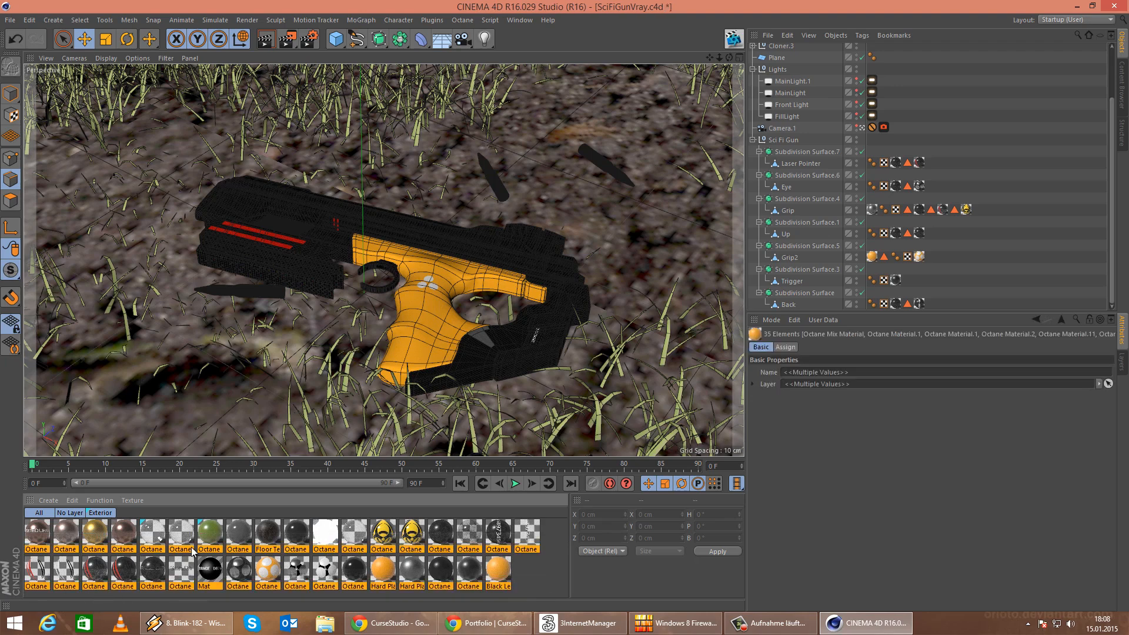
key("Delete")
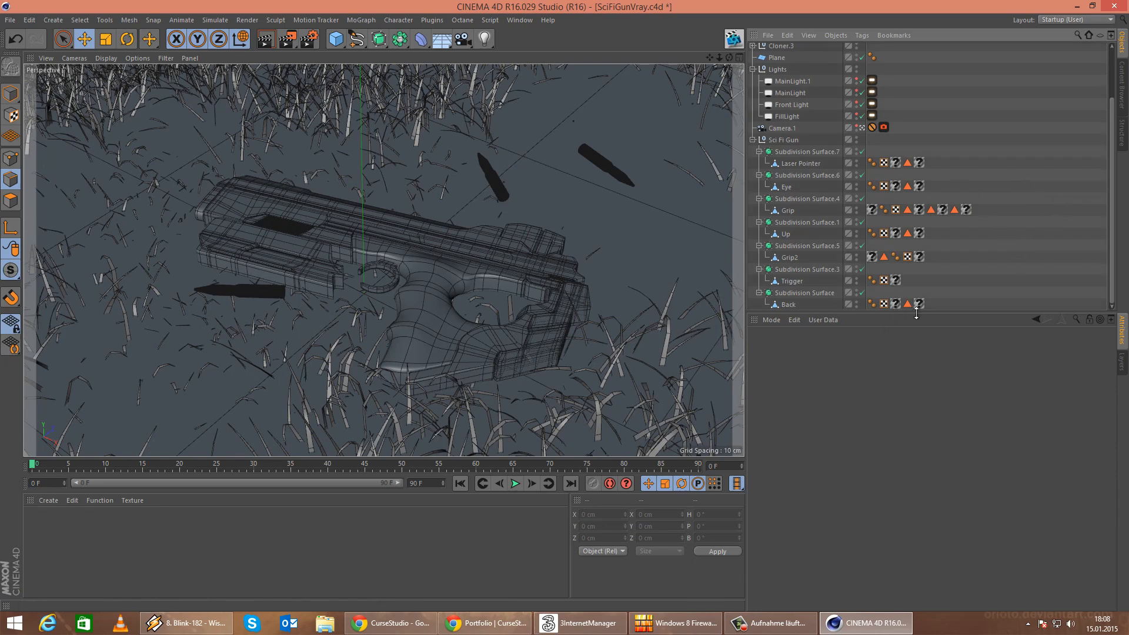
left_click_drag(949, 311, 932, 473)
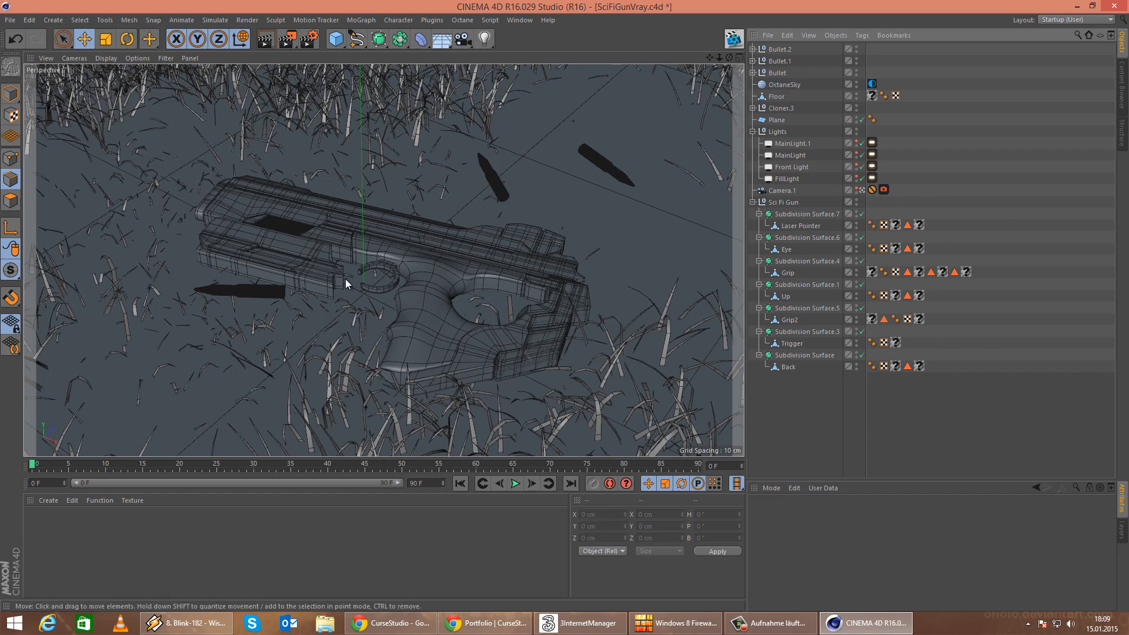
left_click(72, 501)
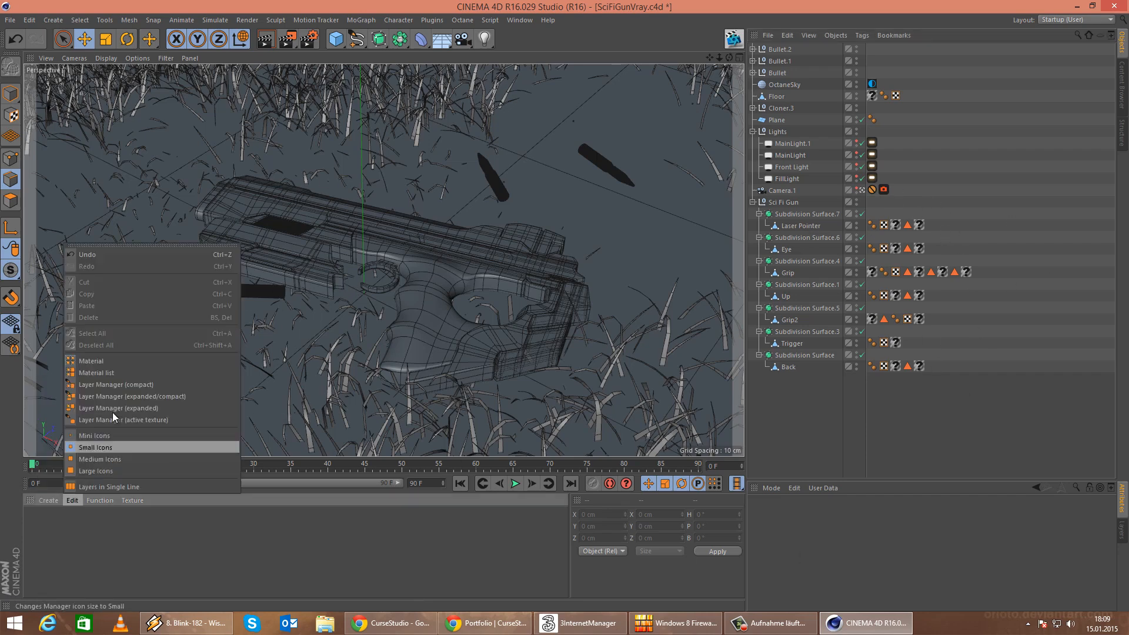
left_click(48, 501)
mouse_move(89, 419)
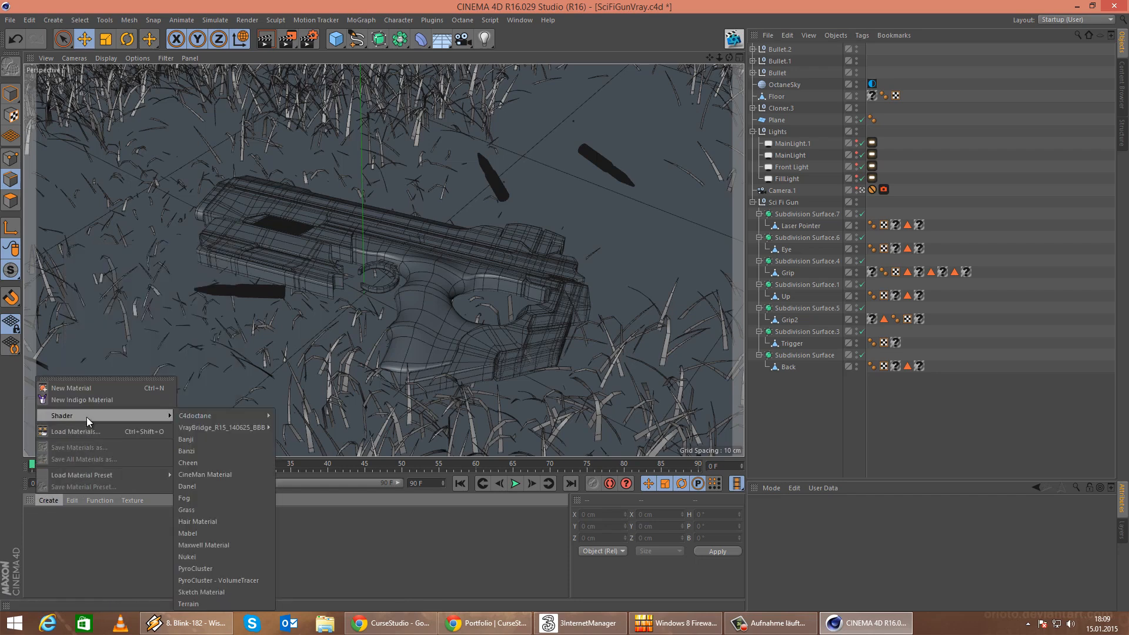
Switch the renderer in the render settings from Octane Renderer to VrayBridge and close the settings.
left_click(309, 39)
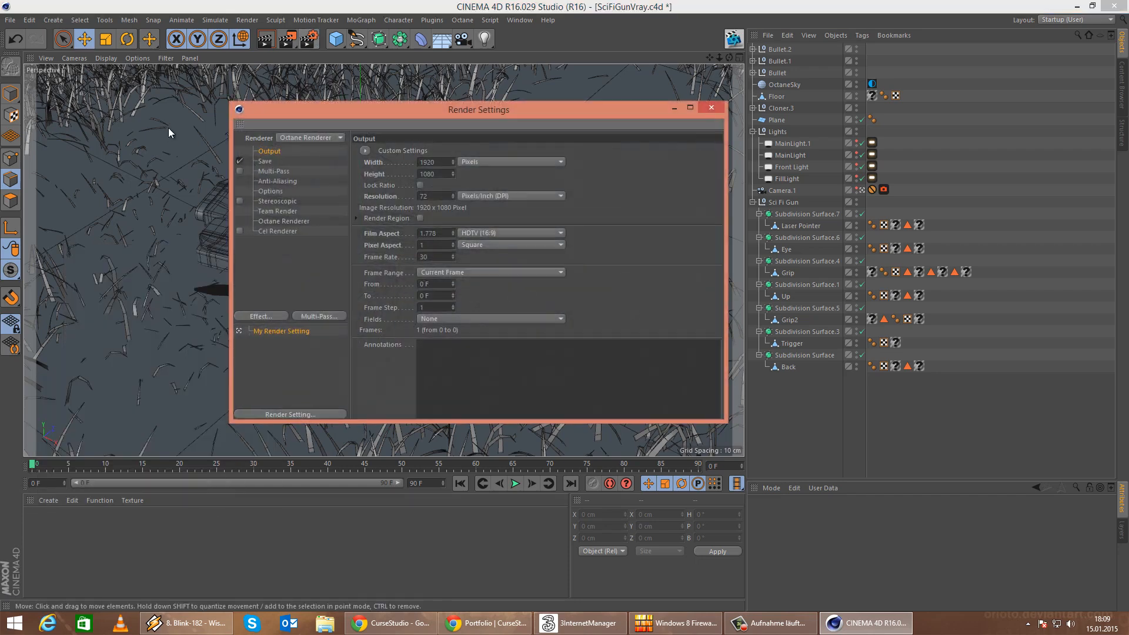
left_click(309, 138)
left_click(297, 242)
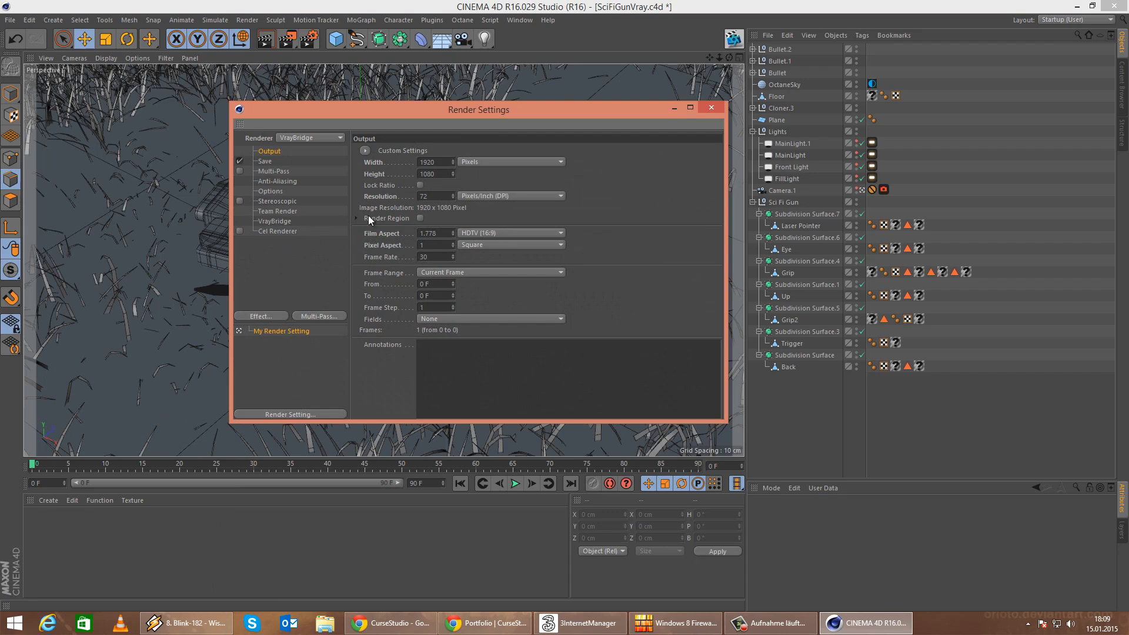
left_click(711, 108)
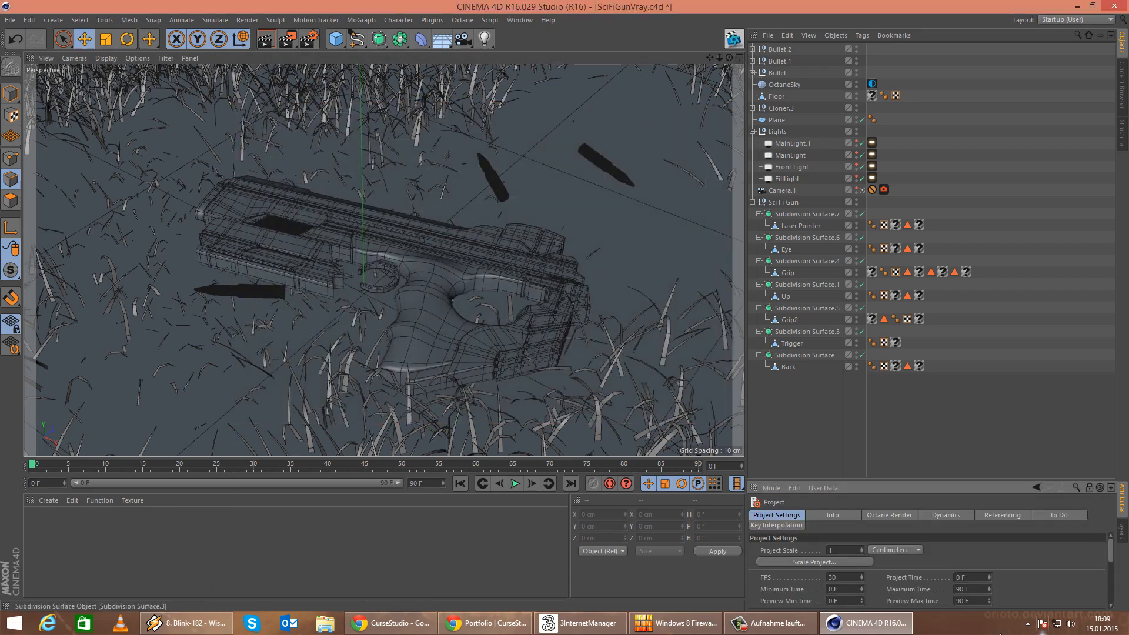
Disable Linear Workflow in the project settings.
left_click_drag(924, 479, 923, 370)
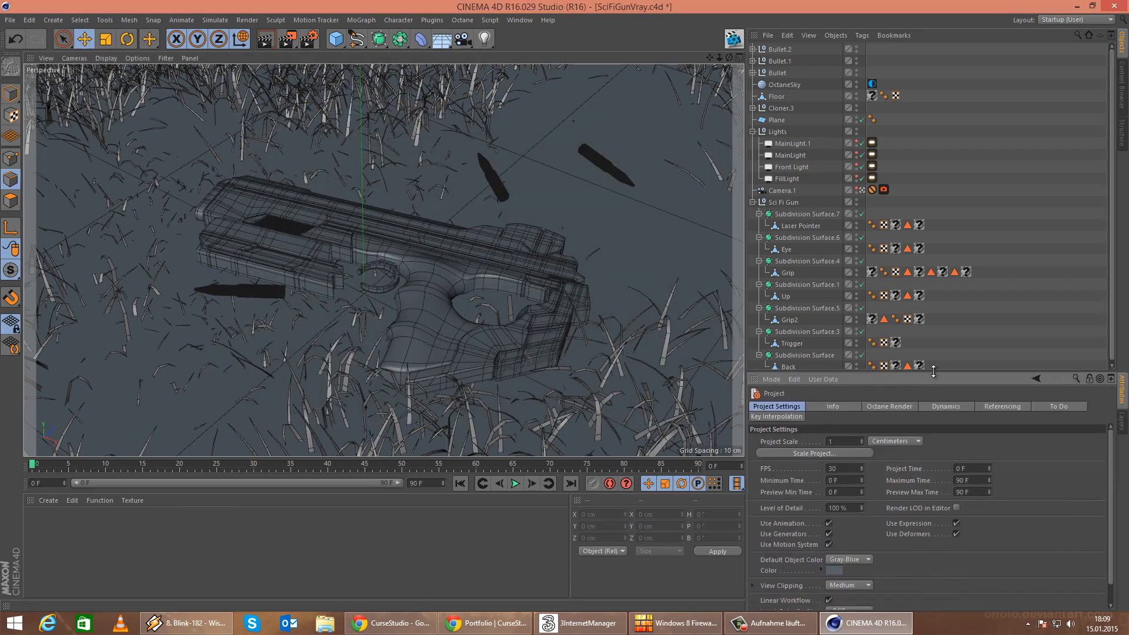
scroll(941, 553, "down", 1)
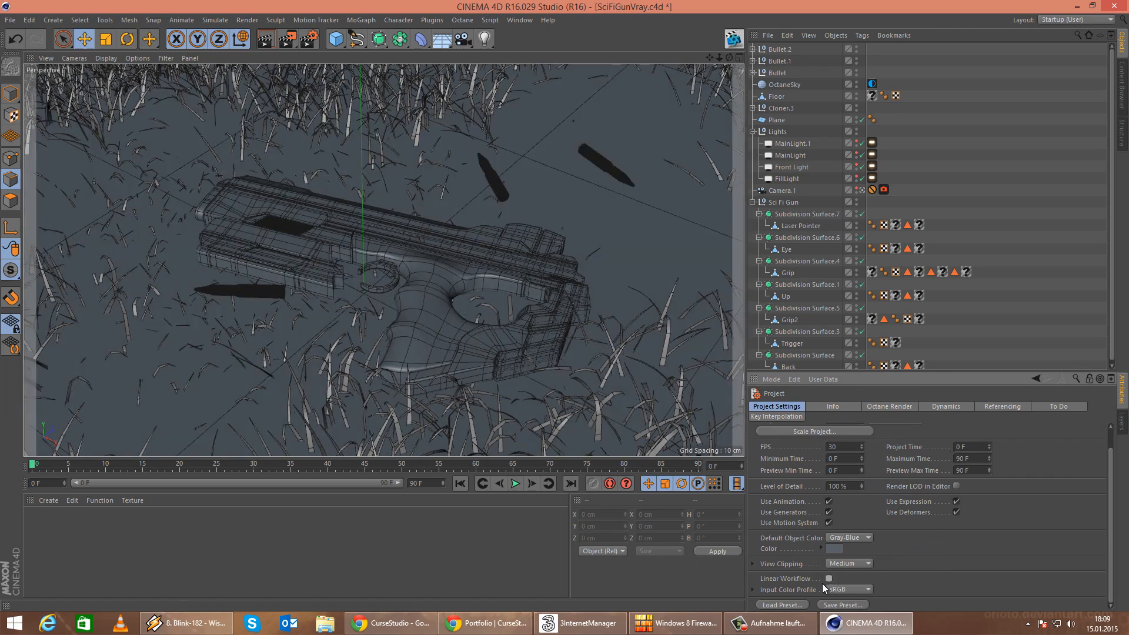
left_click(829, 578)
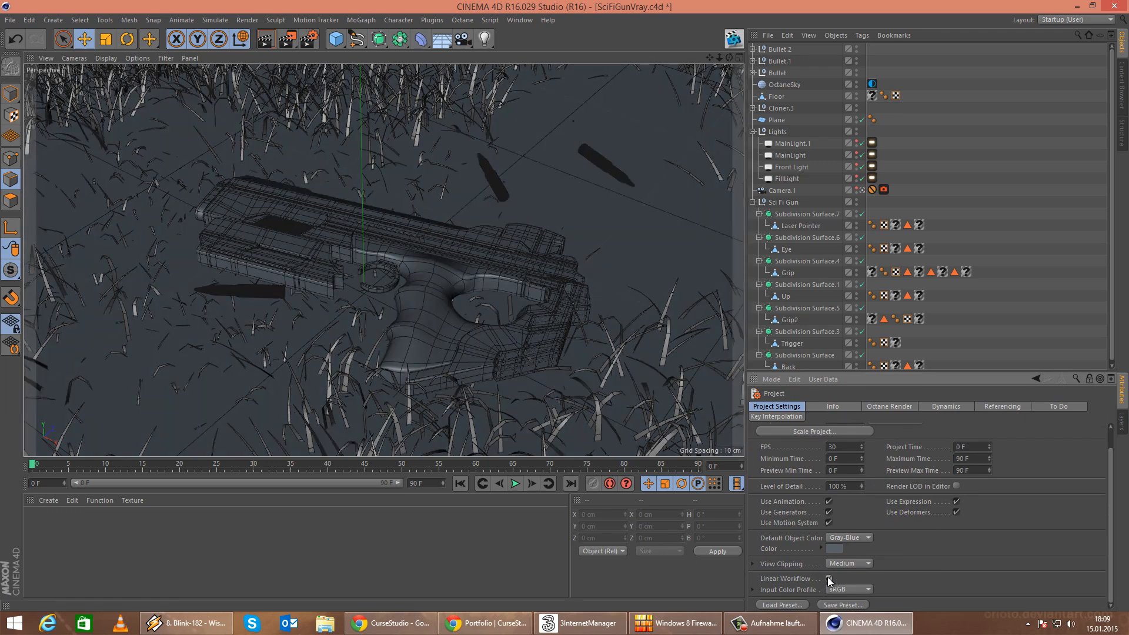
left_click(829, 579)
Enable Linear WorkFlow in VrayBridge's color mapping render settings.
left_click(309, 38)
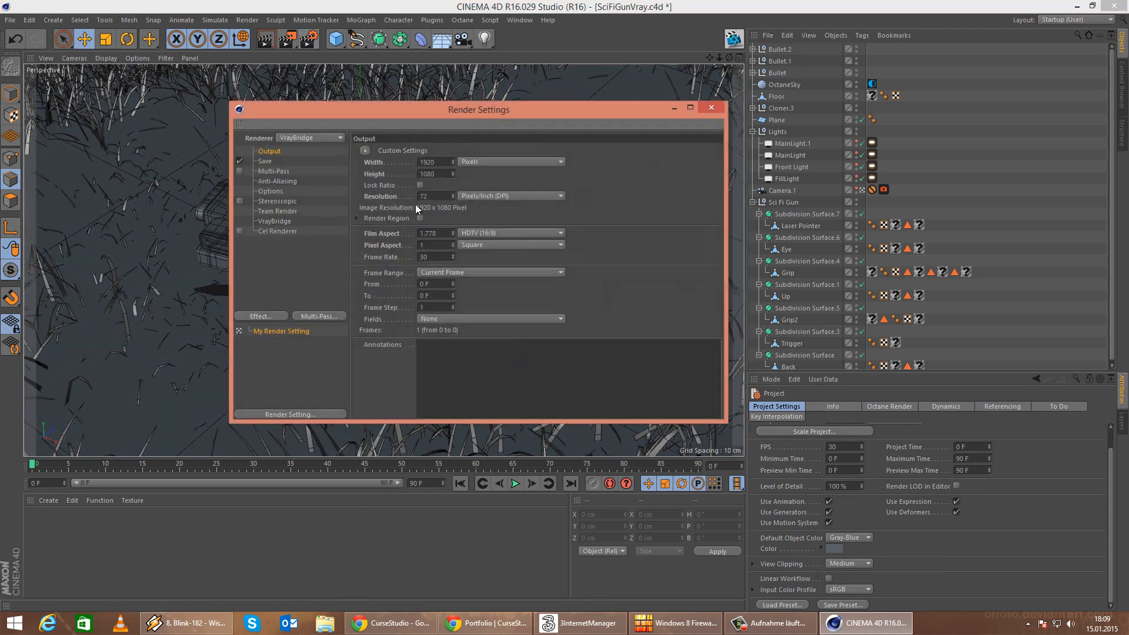
left_click(274, 222)
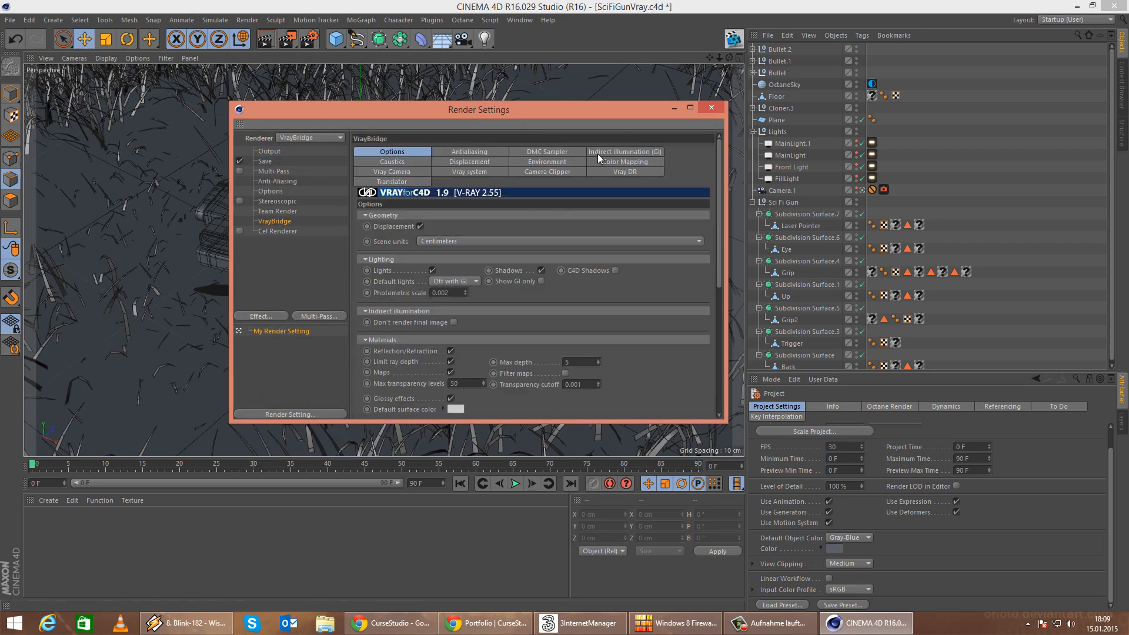
left_click(627, 163)
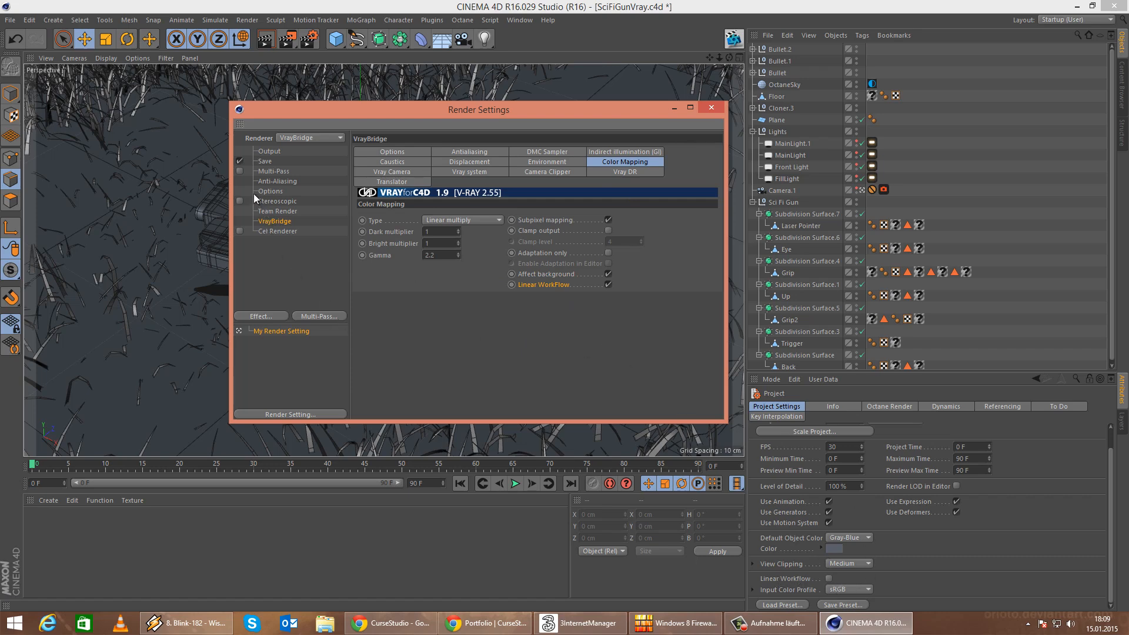
Review the Save and Multi-Pass render settings and enable multi-pass output.
left_click(271, 172)
left_click(267, 162)
left_click(273, 170)
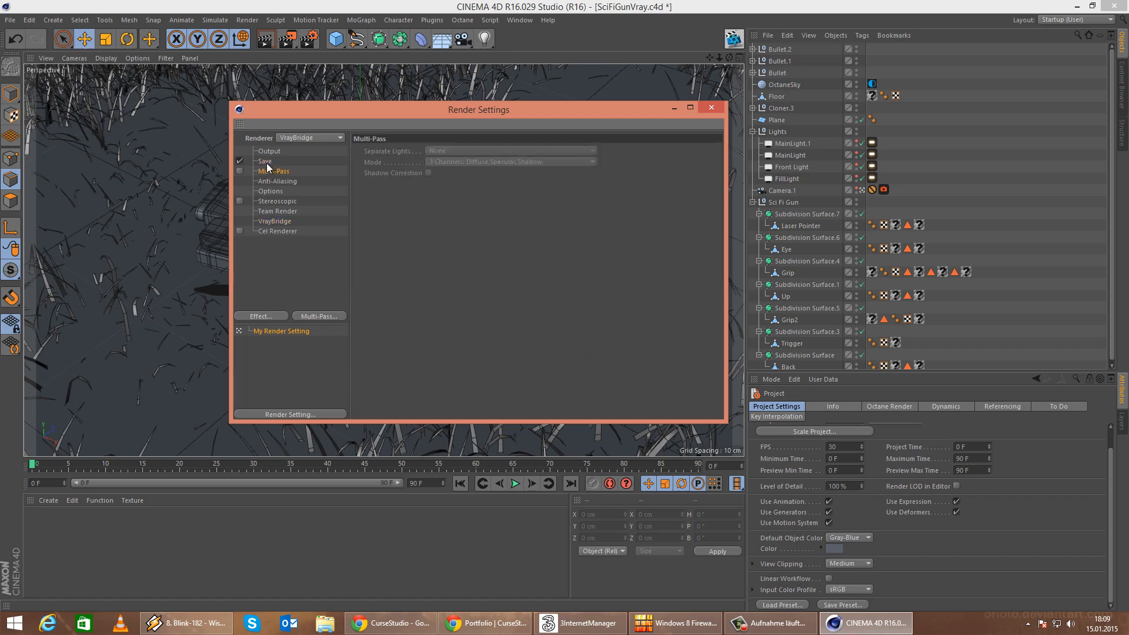
left_click(265, 162)
left_click(272, 171)
left_click(265, 162)
left_click(271, 171)
left_click(264, 161)
left_click(241, 170)
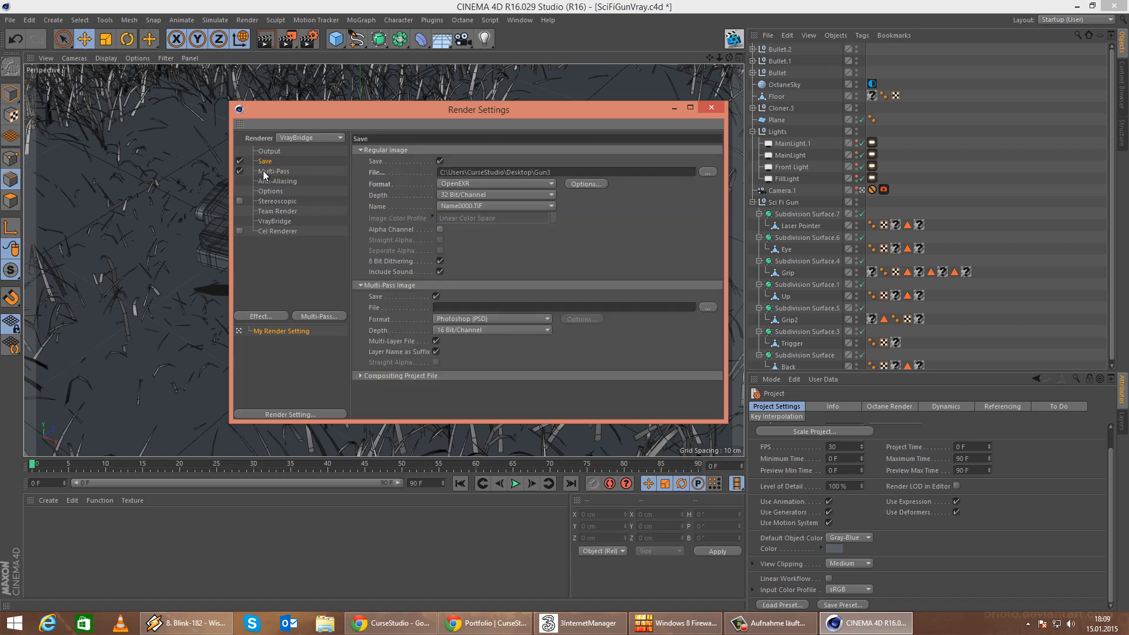
Add a Post Effects pass to the multi-pass render settings.
left_click(268, 172)
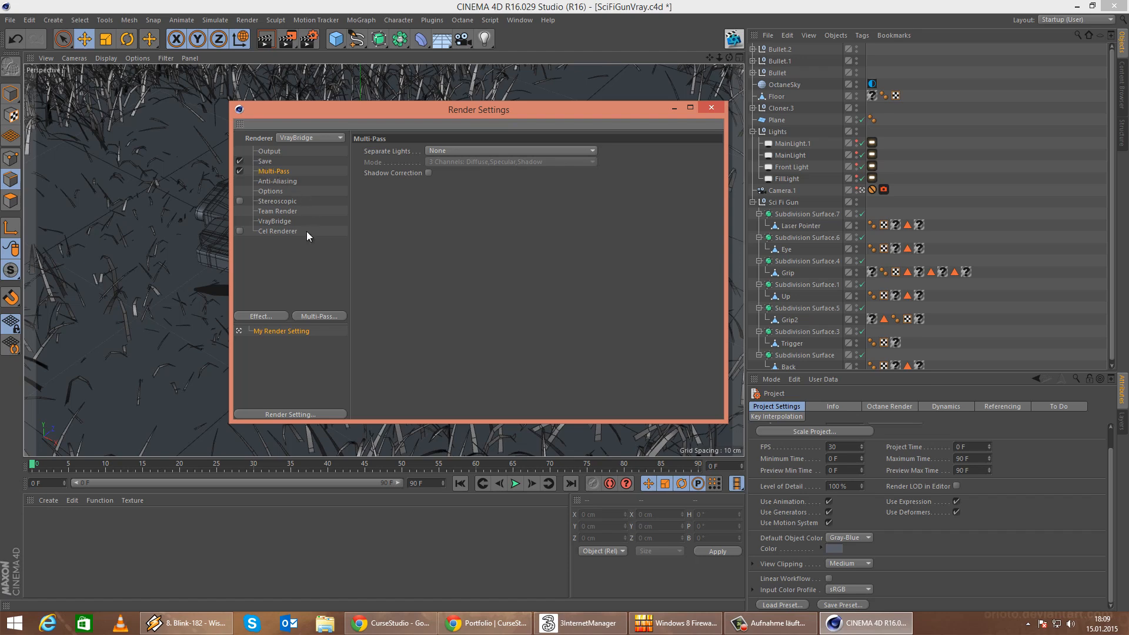
left_click(318, 317)
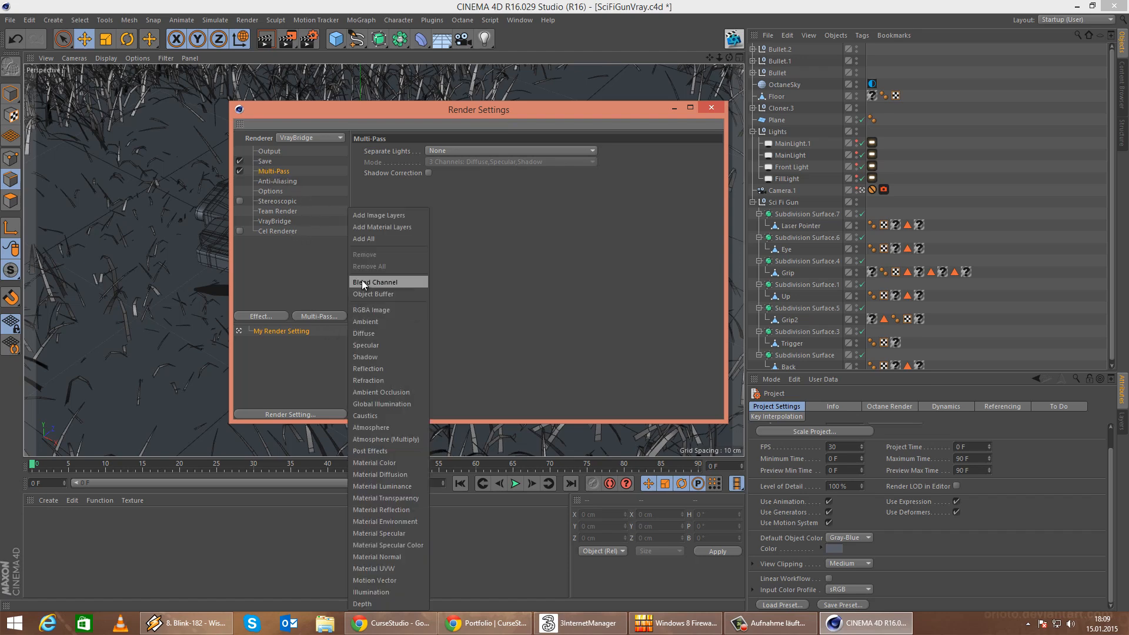
left_click(301, 260)
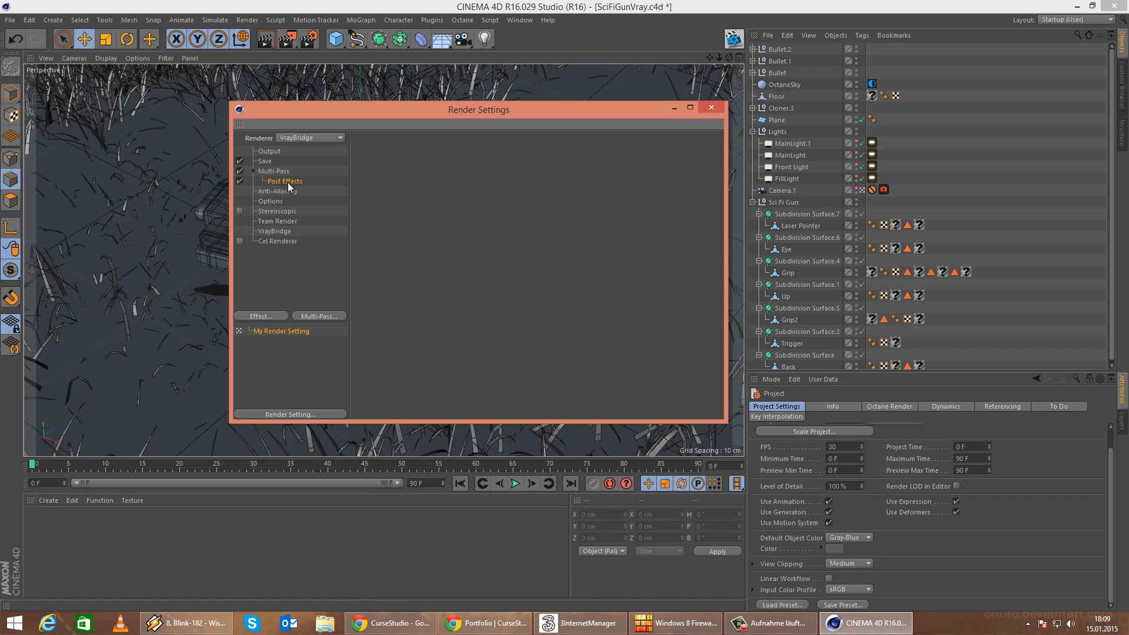
Locate the V-Ray Multipass Manager among the VrayBridge plugins and review the Post Effects pass and available multi-pass channels.
left_click(432, 20)
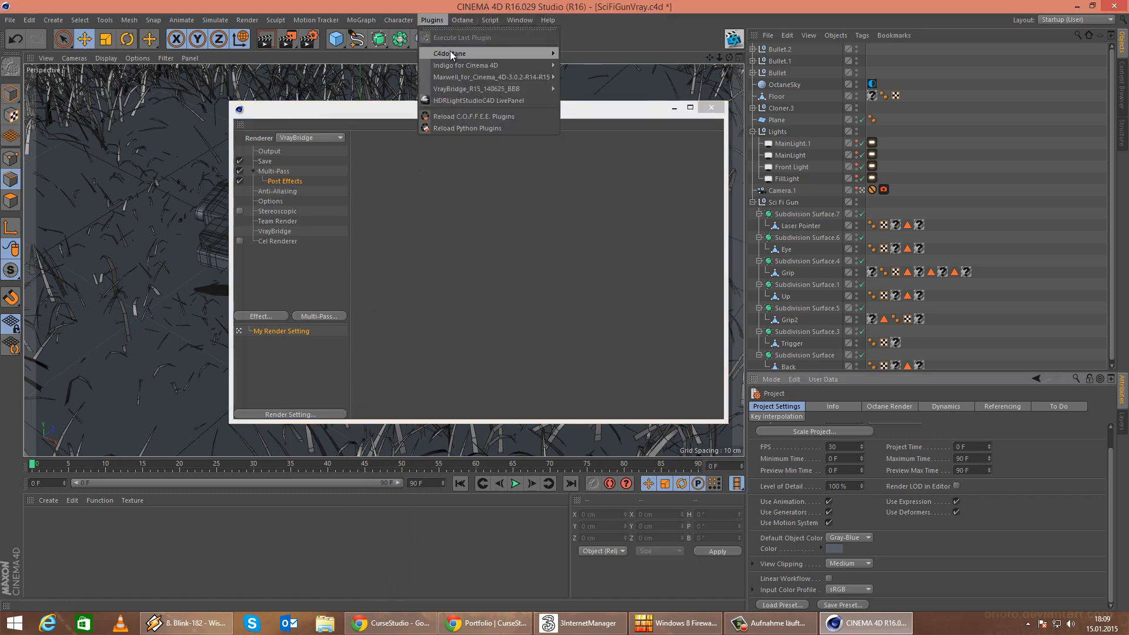
mouse_move(493, 89)
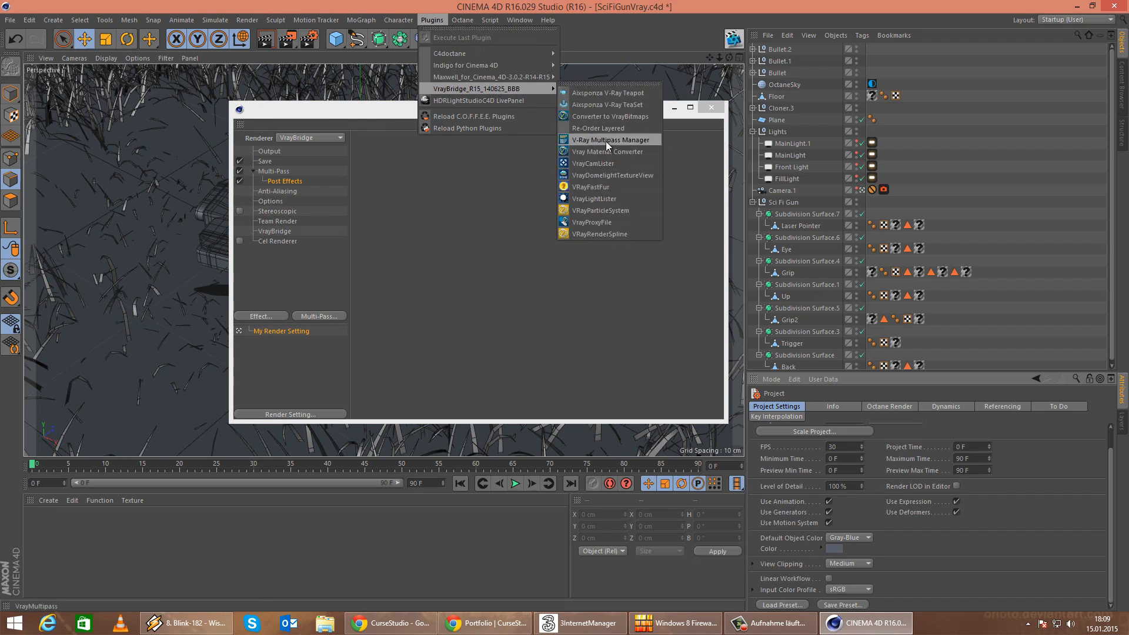
left_click(624, 139)
left_click(275, 171)
left_click(280, 180)
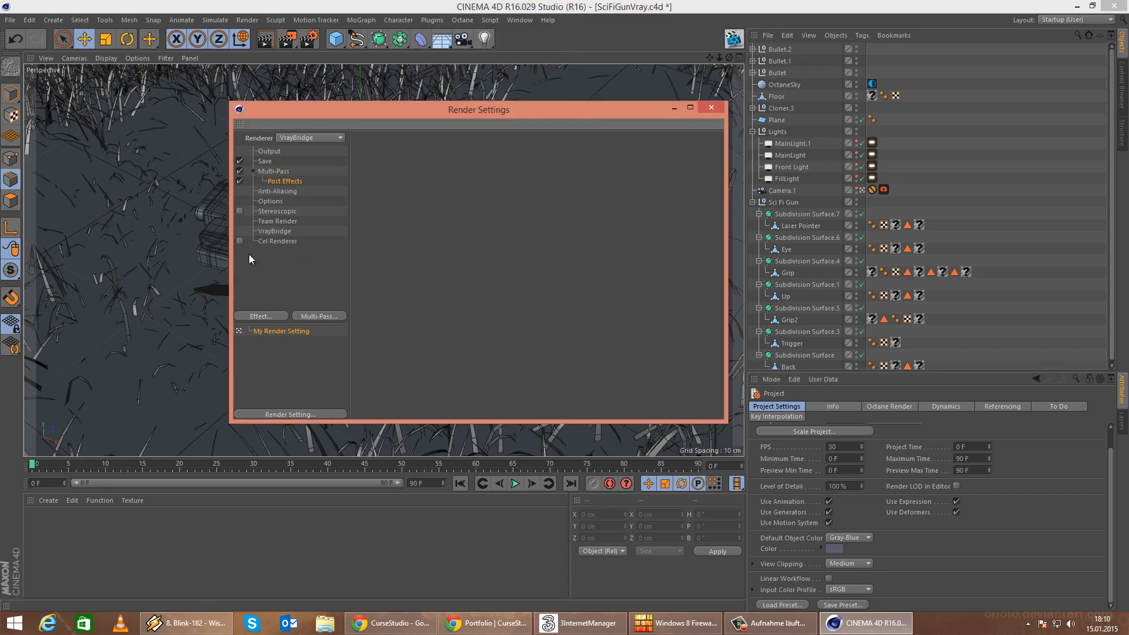
left_click(327, 316)
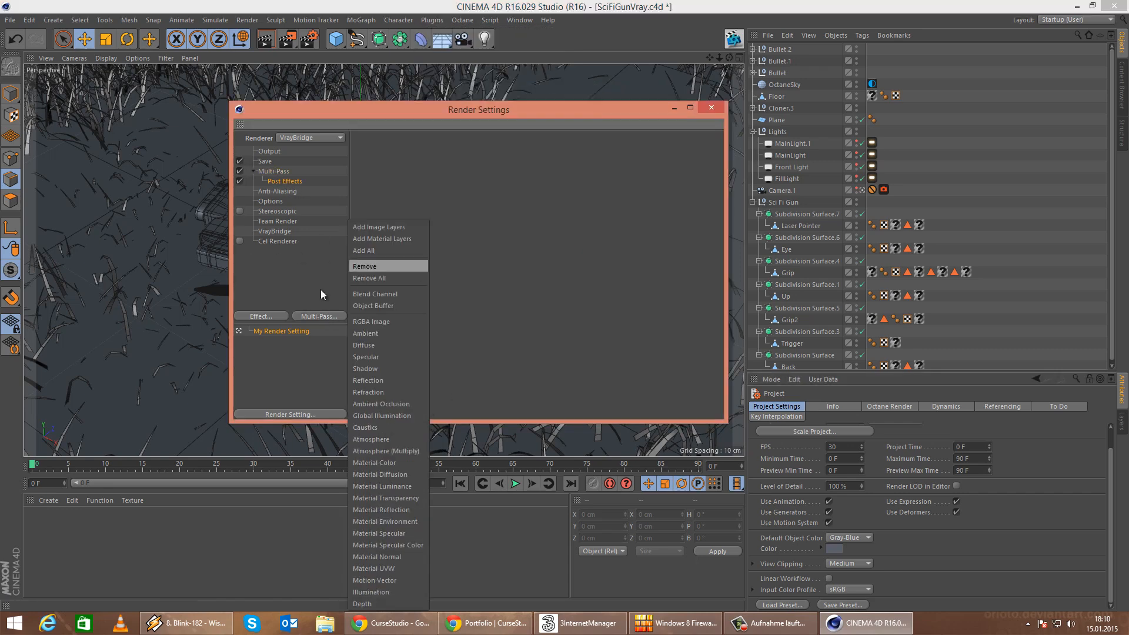
left_click(314, 272)
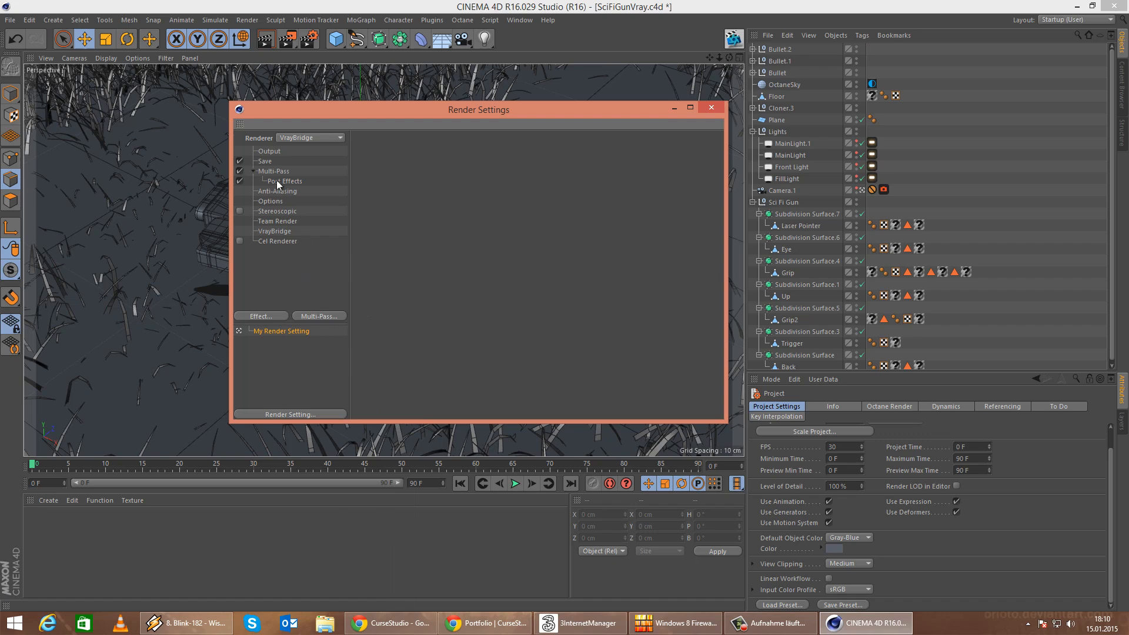
Turn on GI in VrayBridge's indirect illumination settings and close the render settings.
left_click(283, 230)
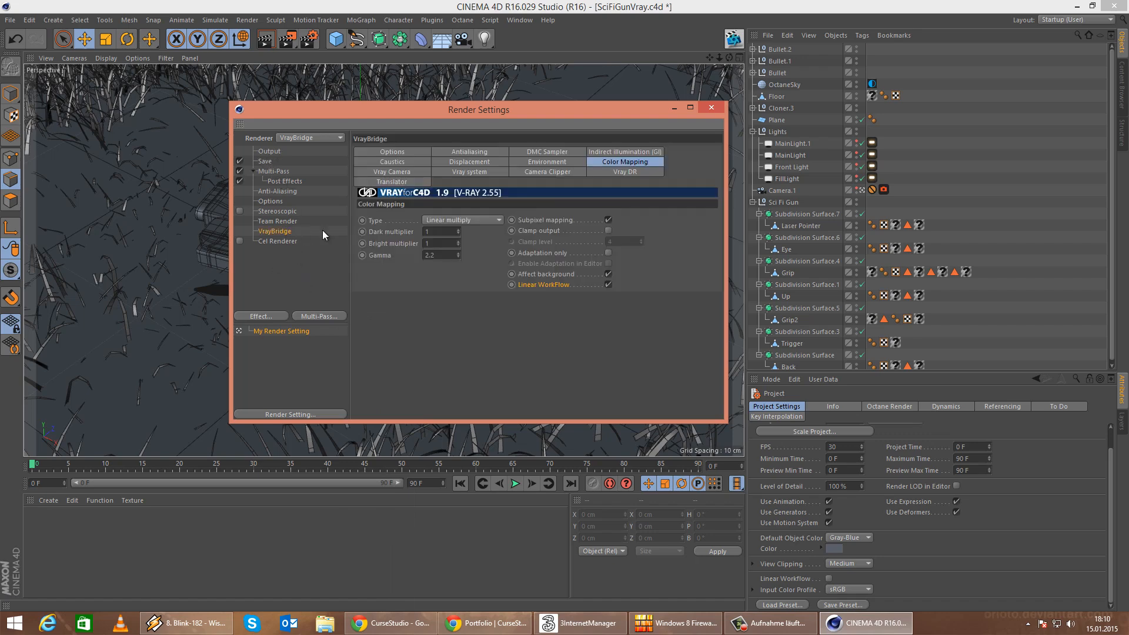
left_click(622, 151)
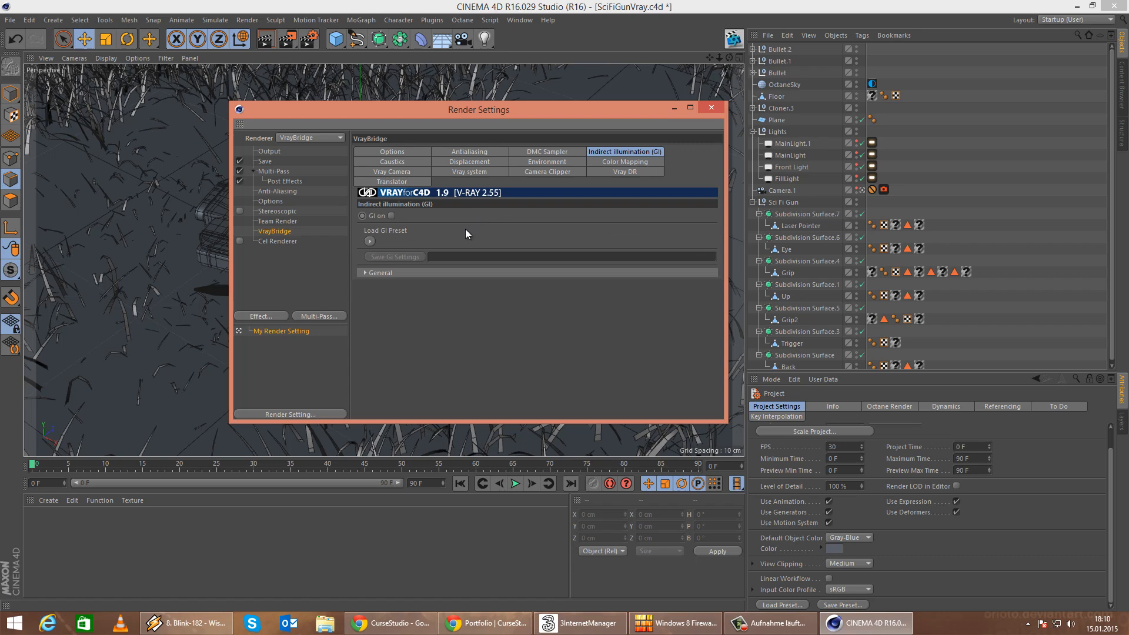
left_click(391, 216)
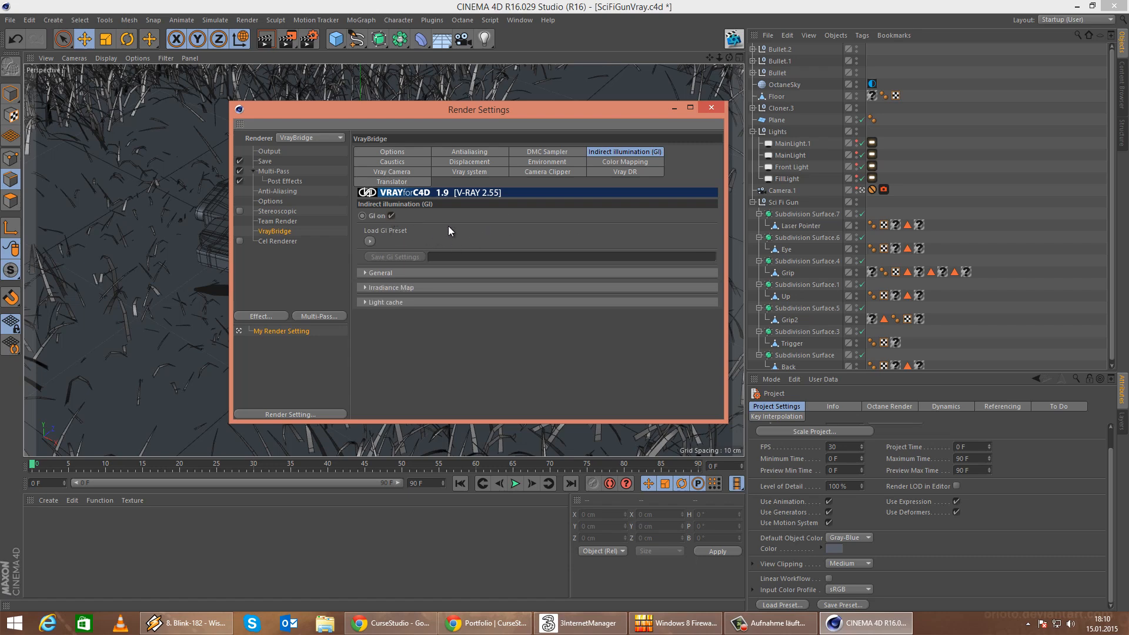
left_click(711, 108)
Delete the Octane camera tag from Camera.1 and the Octane light tags from all four lights.
left_click(884, 190)
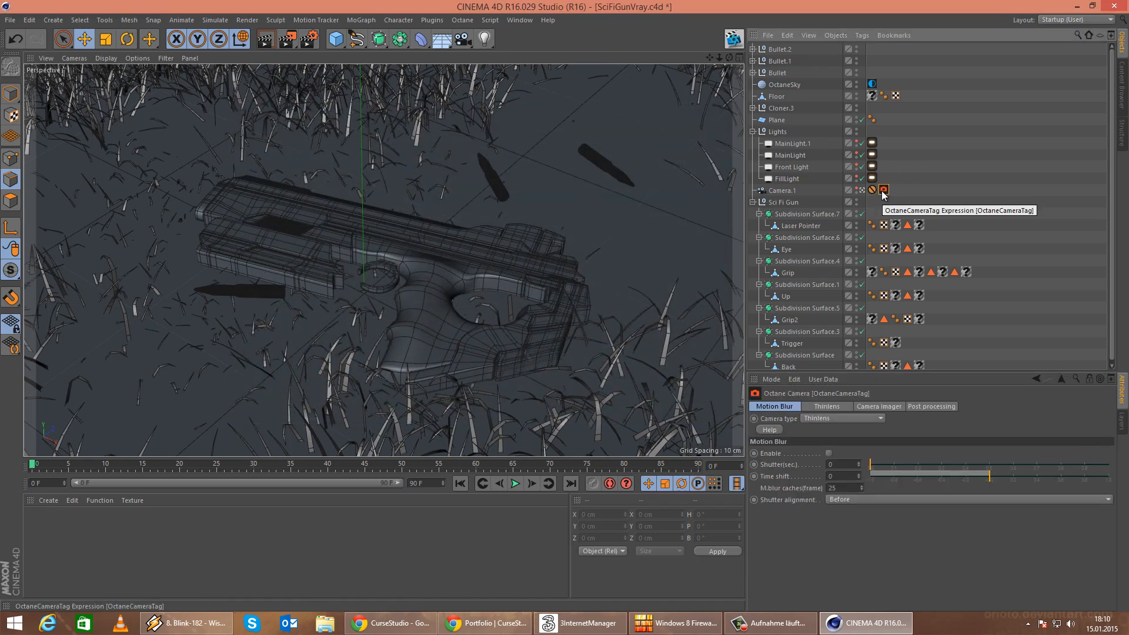
key("Delete")
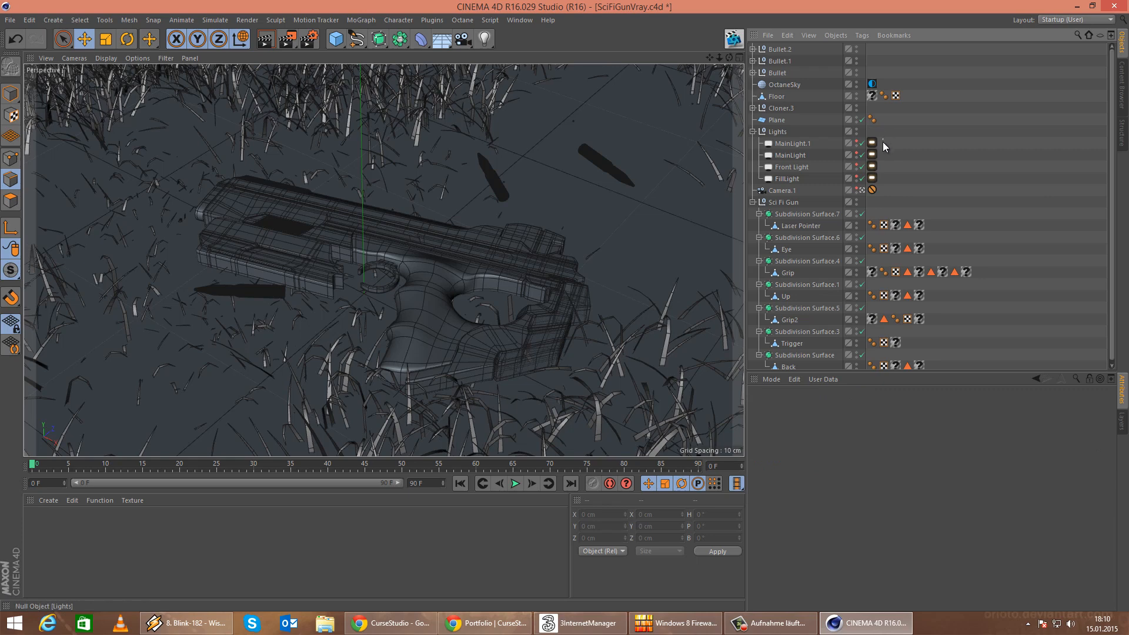
left_click_drag(886, 140, 873, 180)
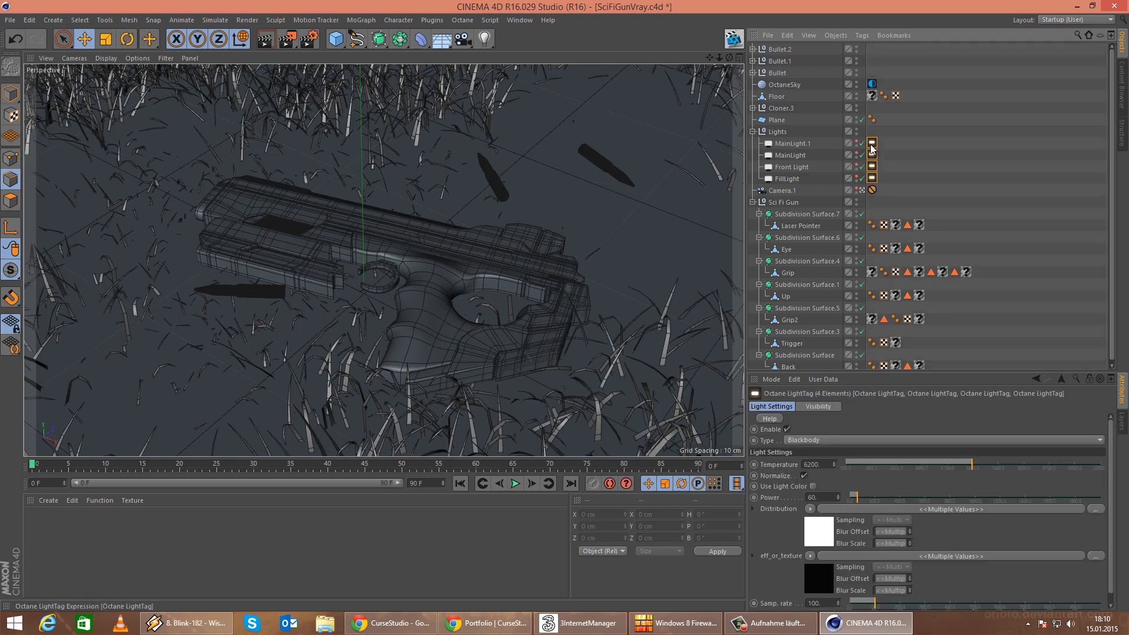
key("Delete")
Inspect the image texture in OctaneSky's environment tag, and delete the OctaneSky object.
left_click(872, 86)
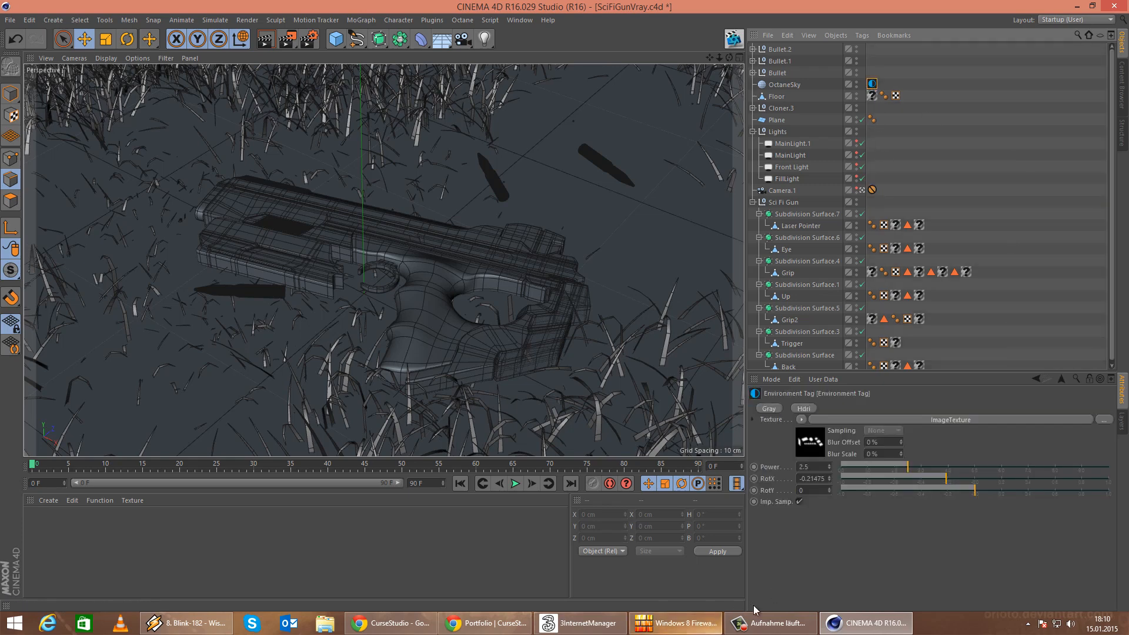
left_click(962, 420)
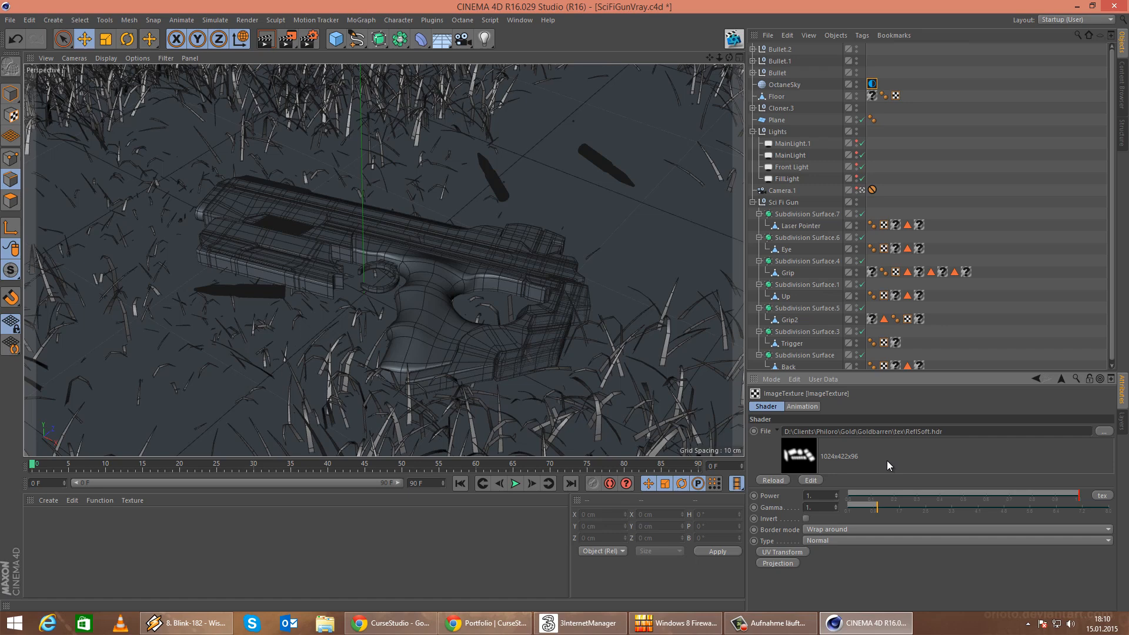
left_click(783, 85)
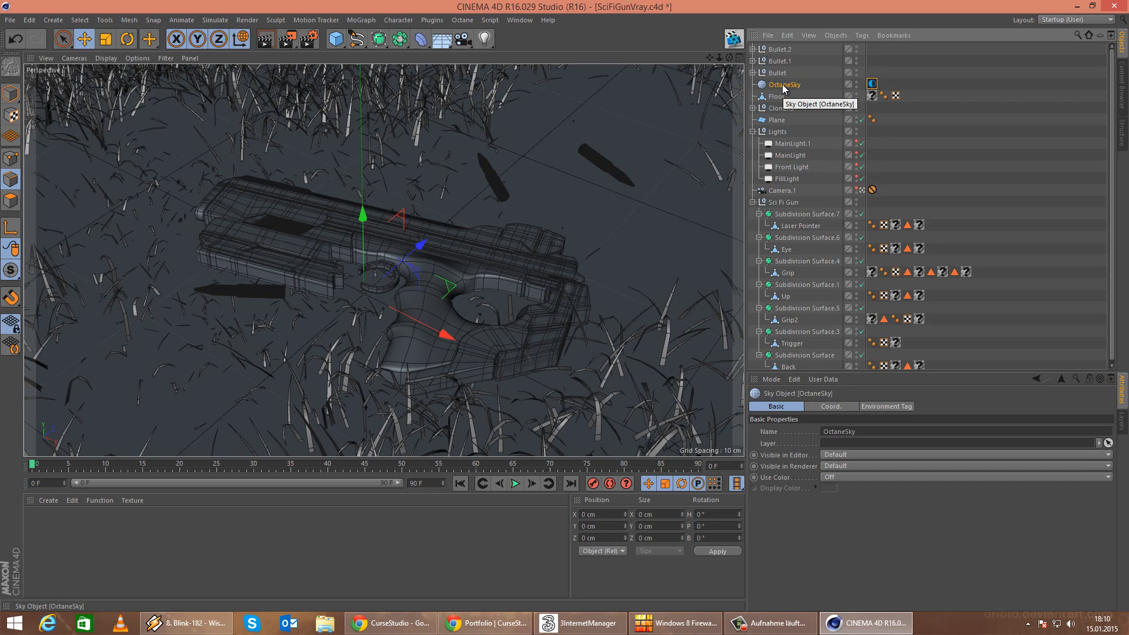
key("Delete")
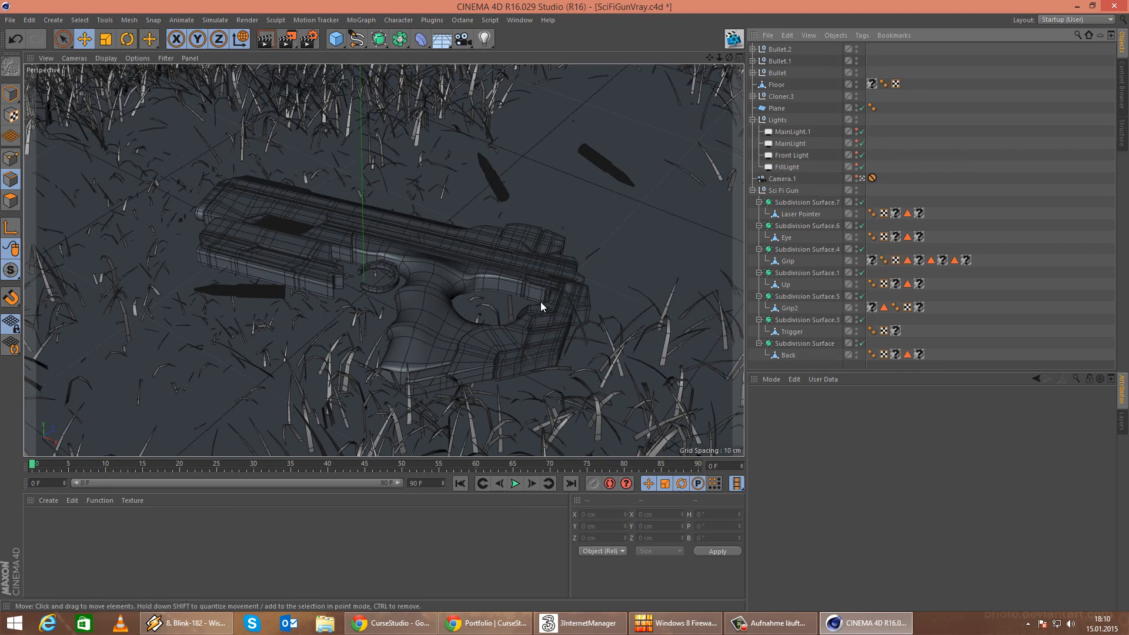
Try the Override material option in VrayBridge's material options, turn it back off and close the render settings.
left_click(304, 44)
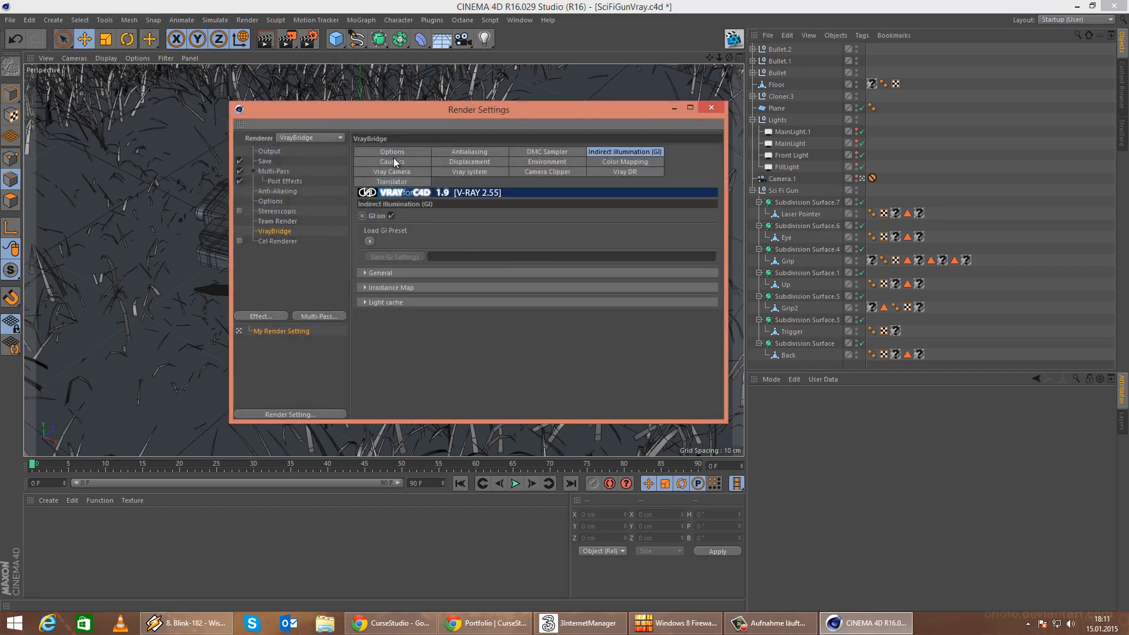
left_click(415, 152)
middle_click_drag(652, 395, 665, 222)
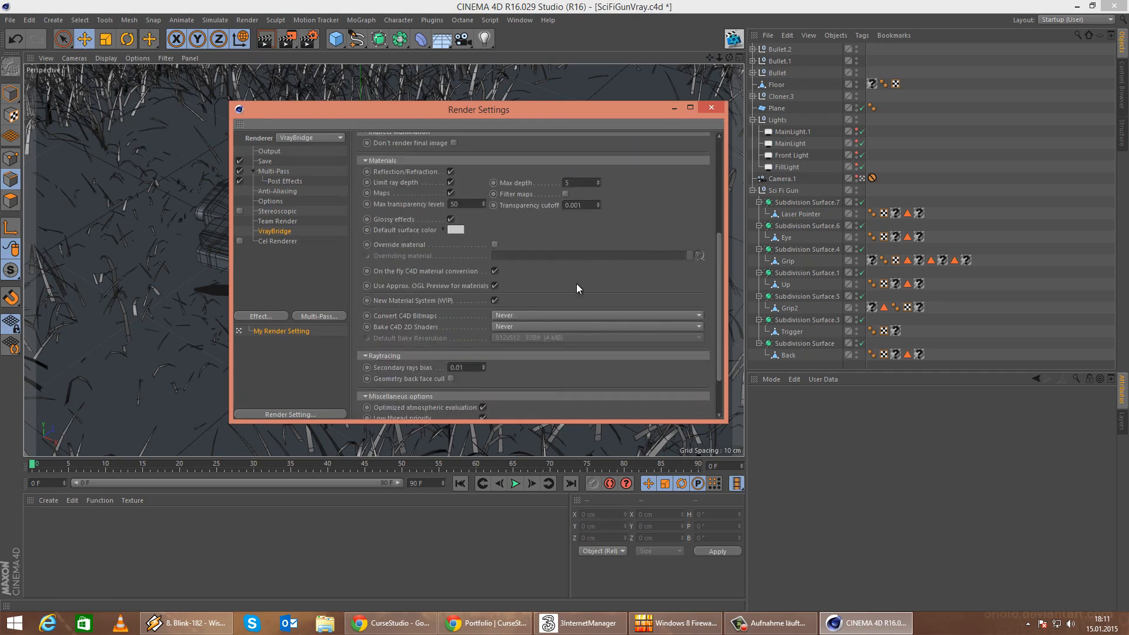
left_click(495, 244)
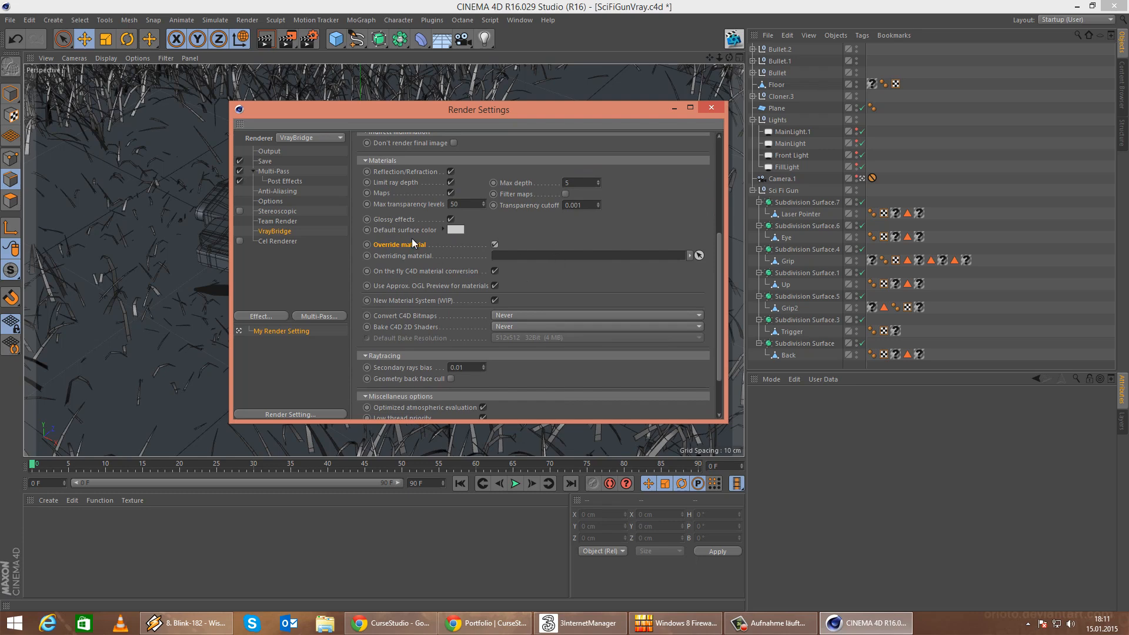
left_click_drag(431, 113, 733, 298)
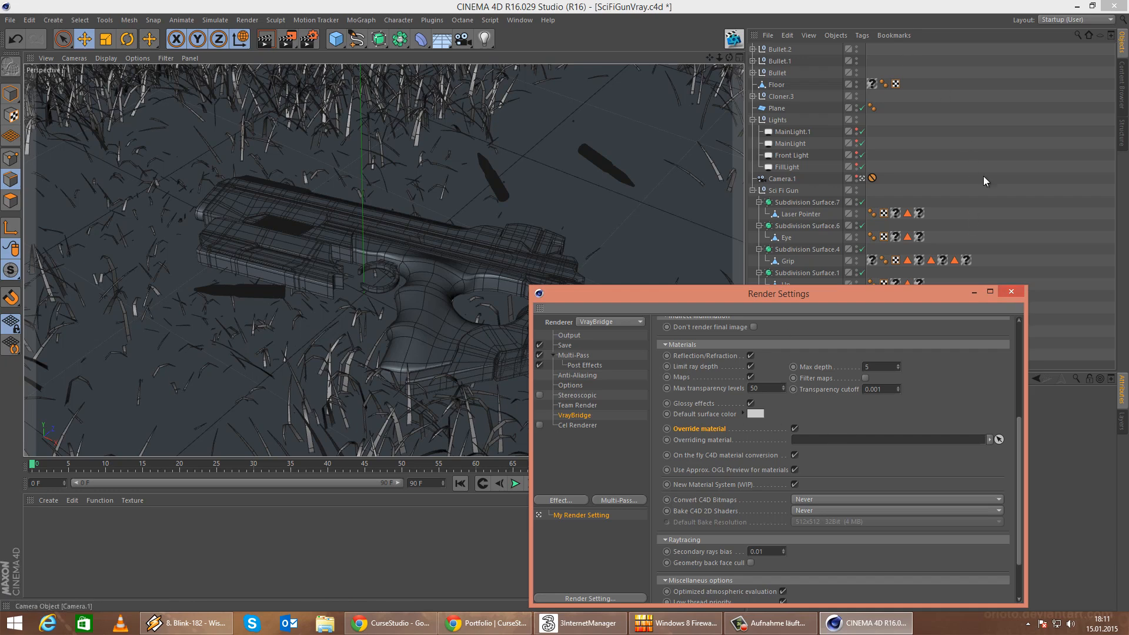
left_click(795, 428)
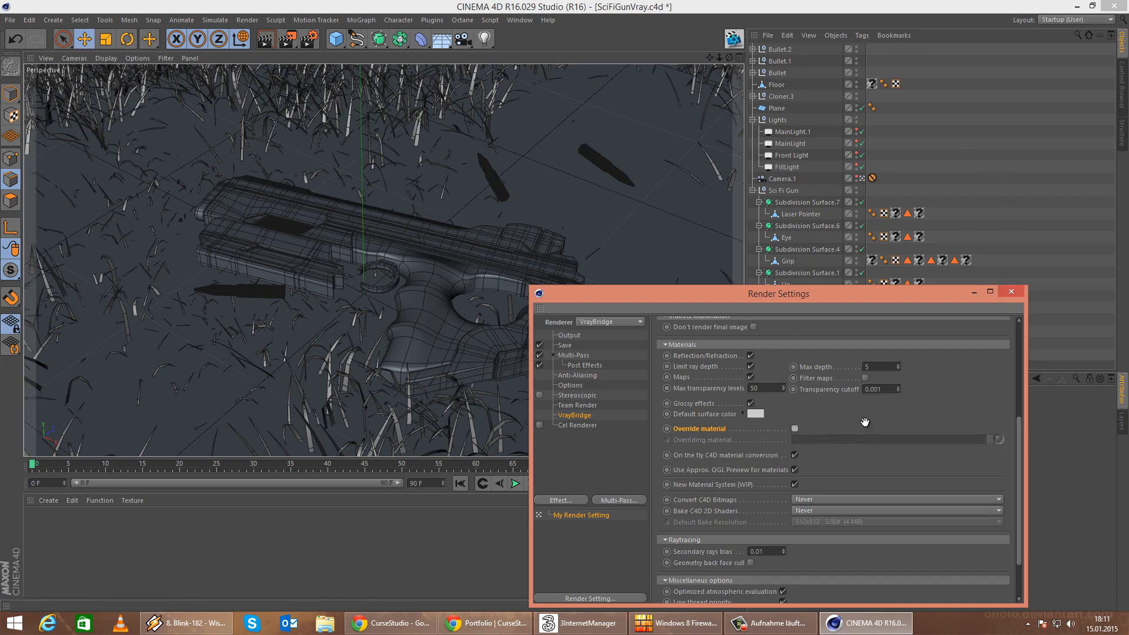
left_click(1011, 292)
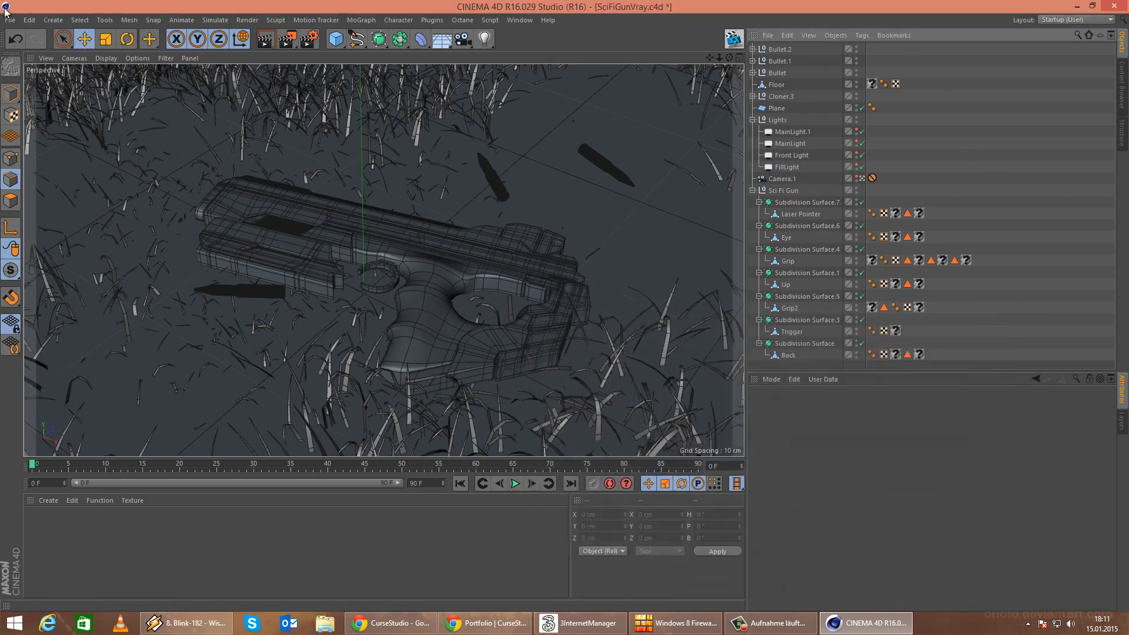
Render the perspective view with V-Ray and open the V-Ray Multipass Manager in an enlarged window.
left_click(270, 40)
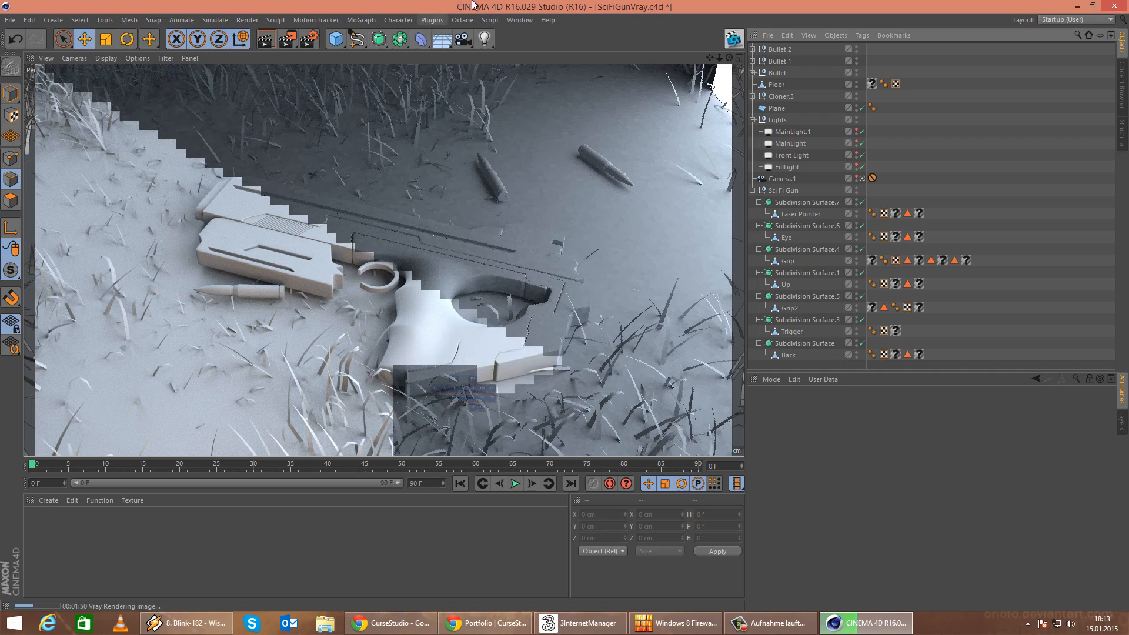
left_click(431, 21)
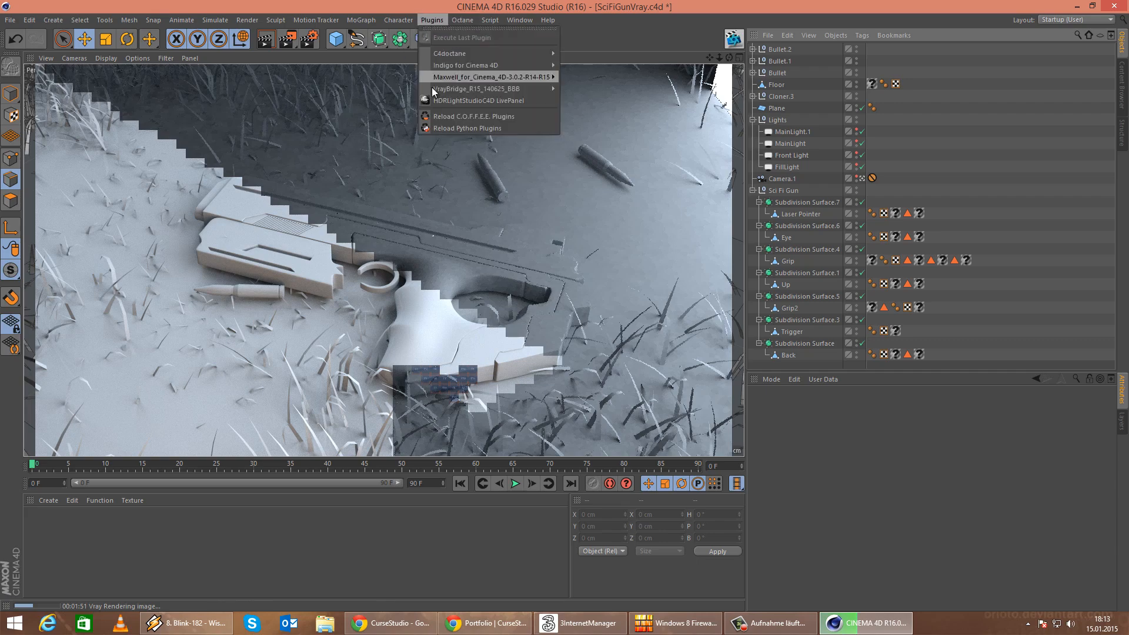
mouse_move(481, 90)
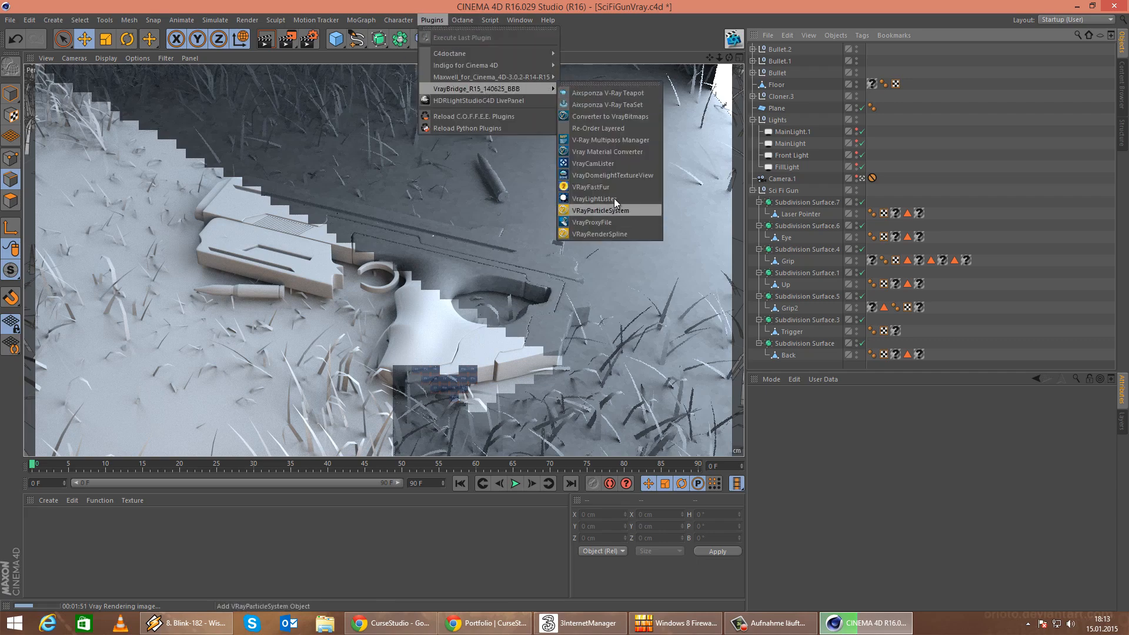
left_click(623, 140)
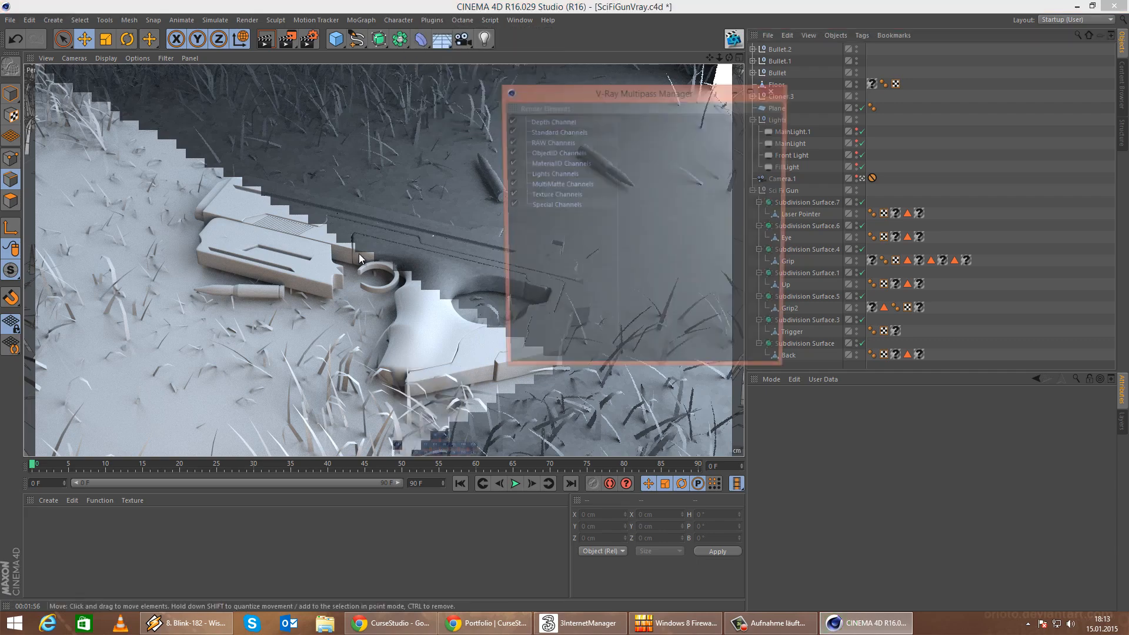
left_click_drag(227, 55, 333, 74)
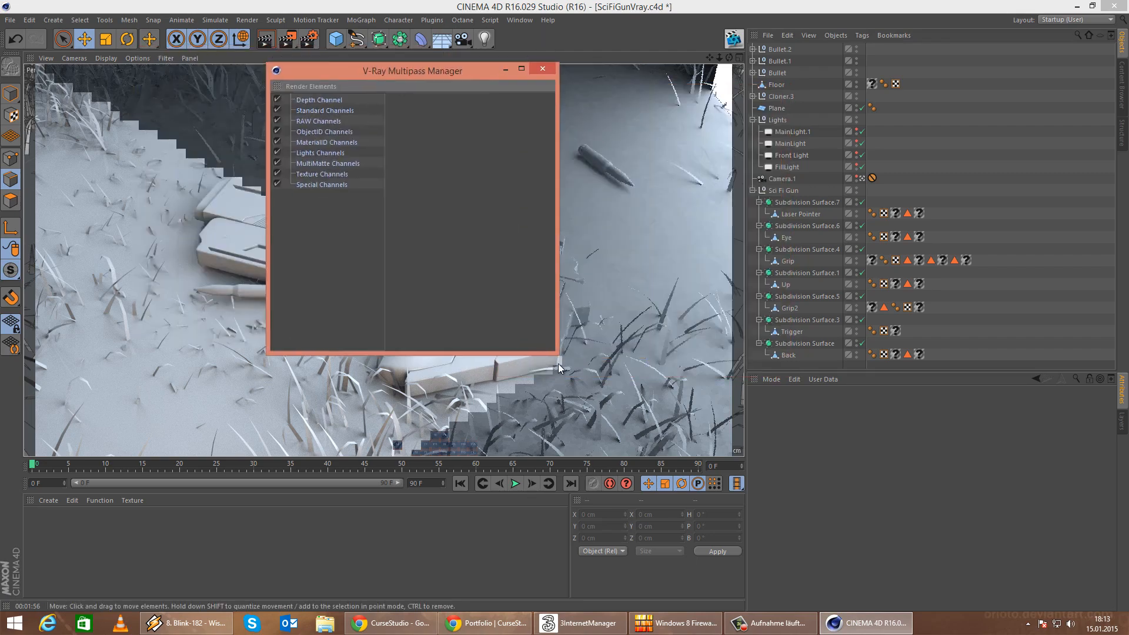
left_click_drag(563, 351, 738, 447)
Add the Lighting and GI standard channels to the V-Ray multipass render elements.
left_click(319, 85)
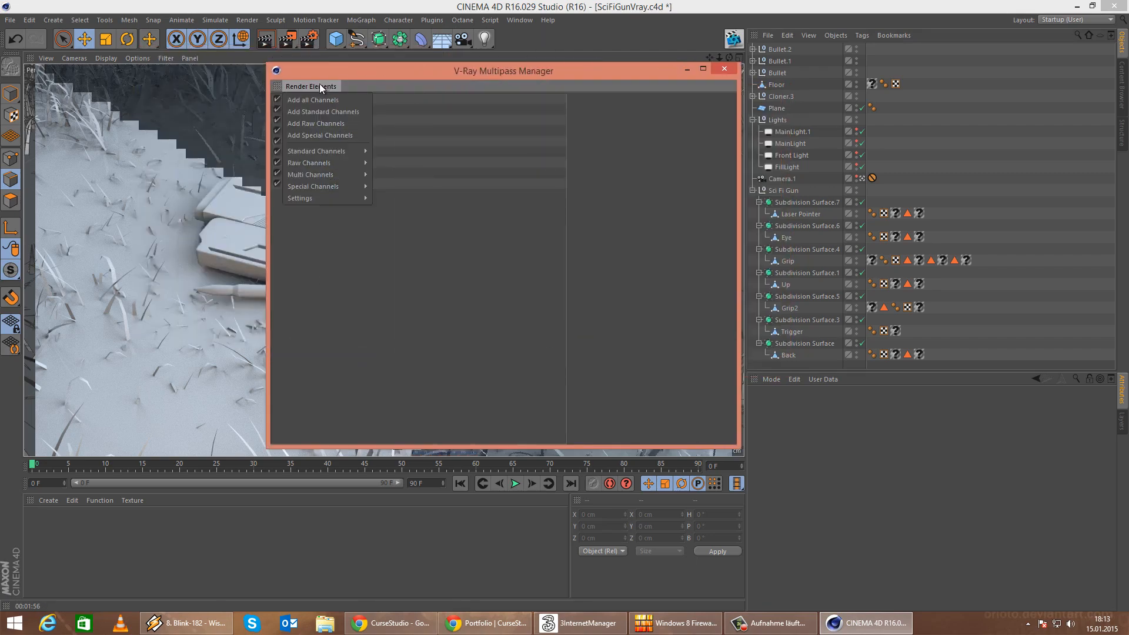
mouse_move(332, 153)
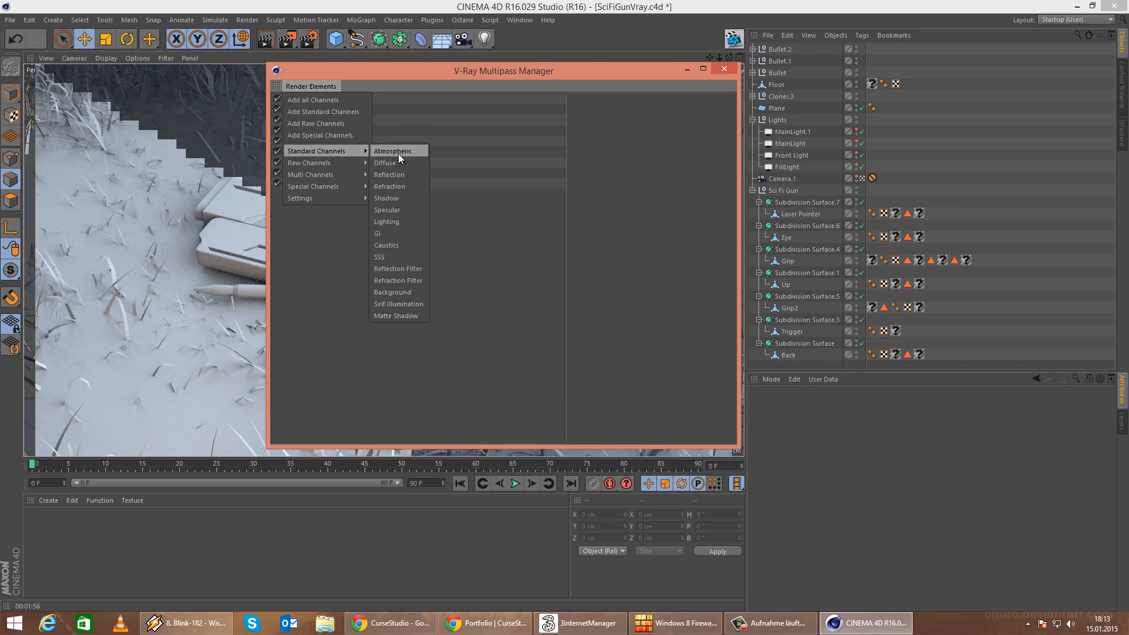
left_click(392, 222)
left_click(306, 86)
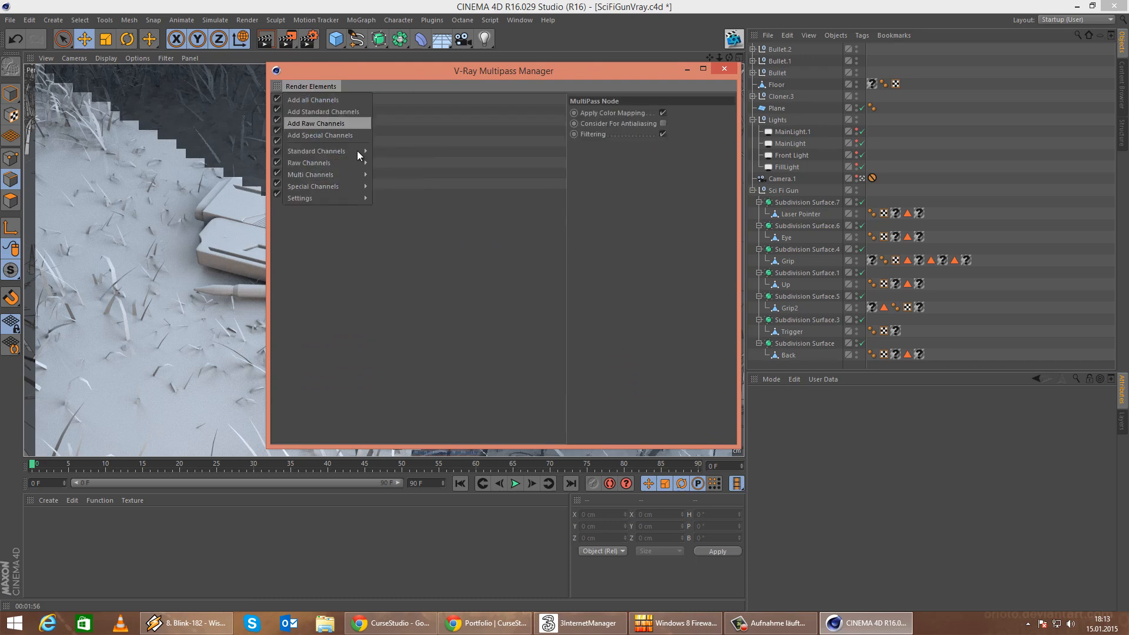
mouse_move(349, 147)
left_click(400, 238)
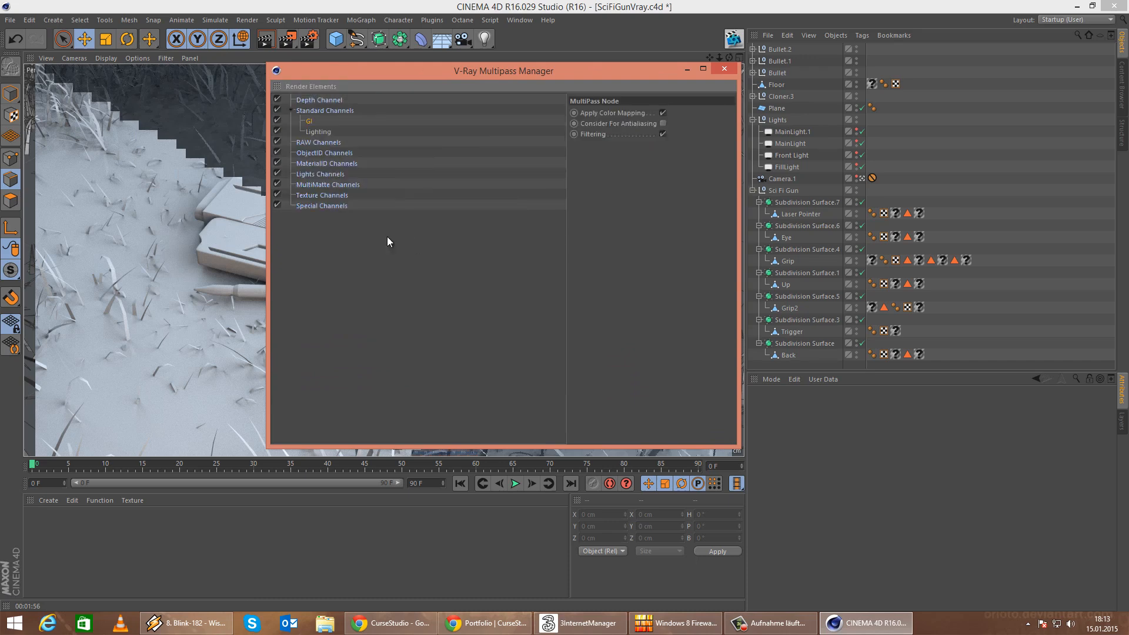
Move the Multipass Manager off the rendered gun and add the SSS and Reflection standard channels.
left_click(307, 89)
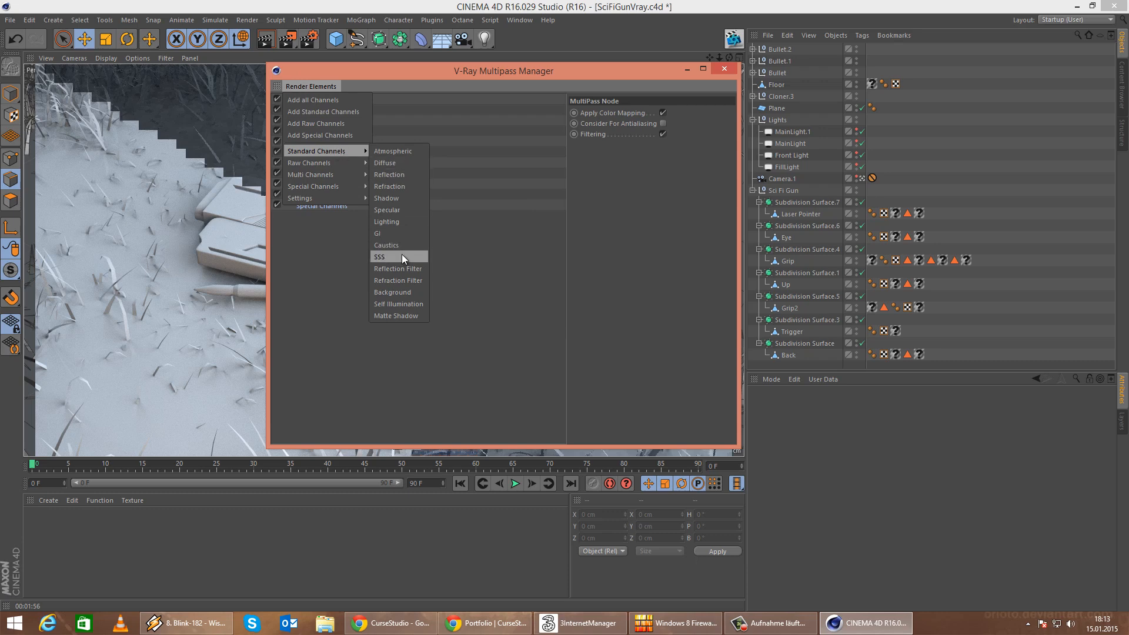
left_click(443, 119)
left_click_drag(452, 72, 801, 164)
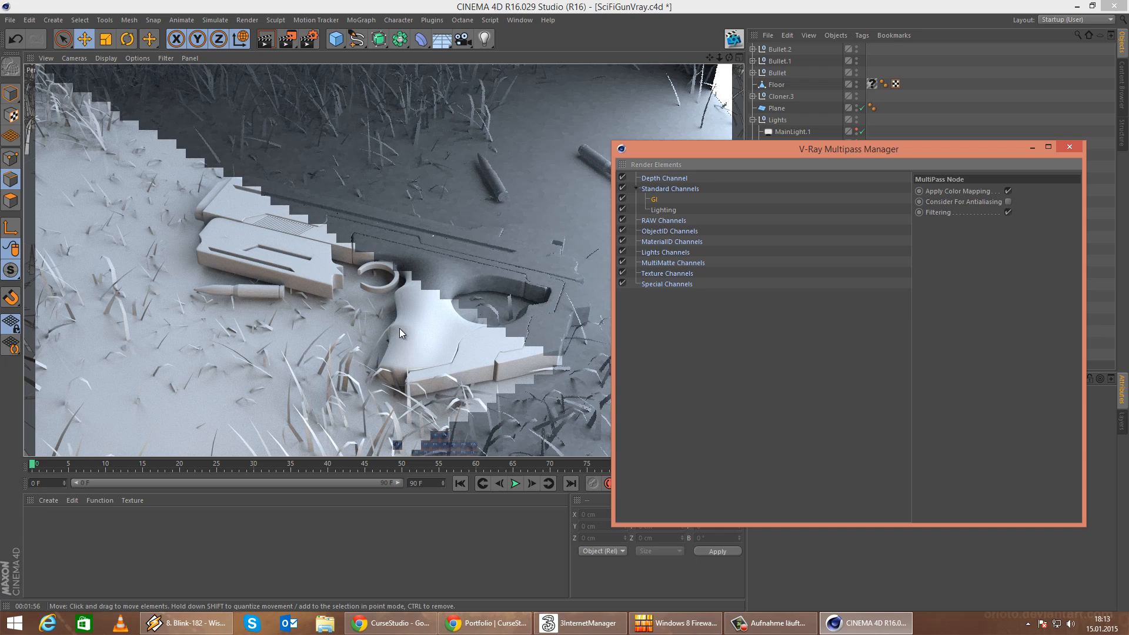
left_click(658, 164)
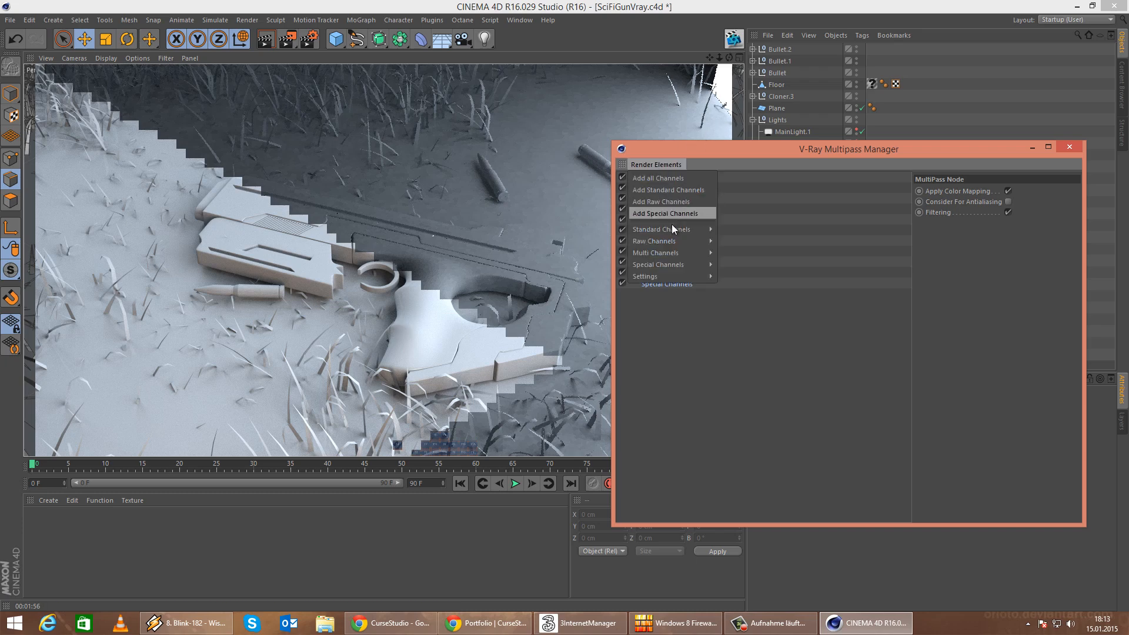
mouse_move(674, 229)
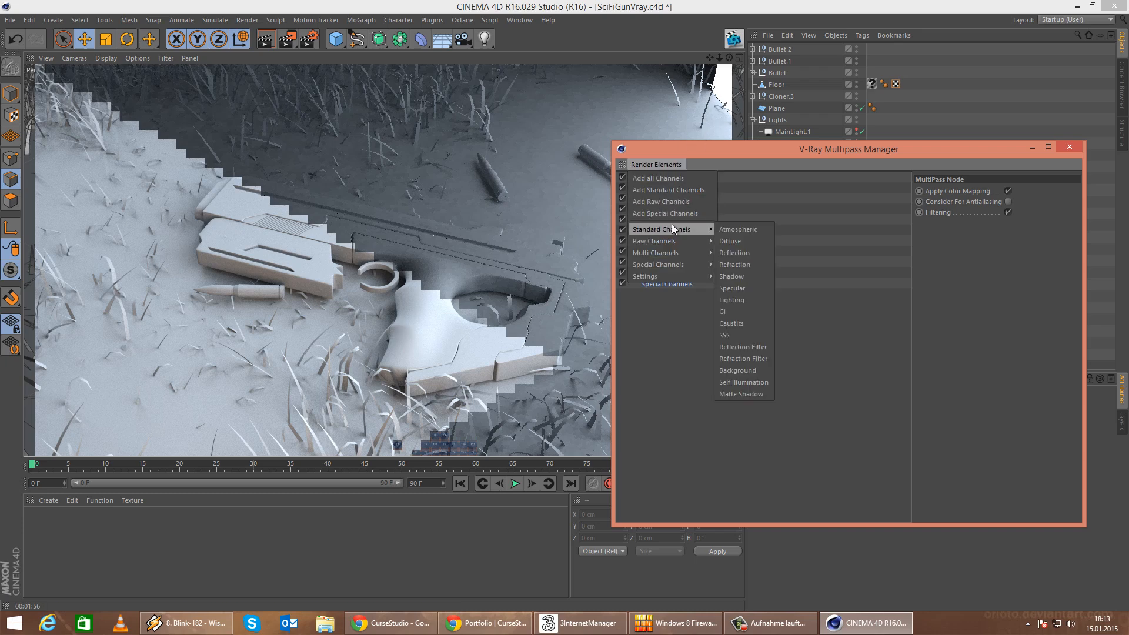
left_click(735, 335)
left_click(645, 167)
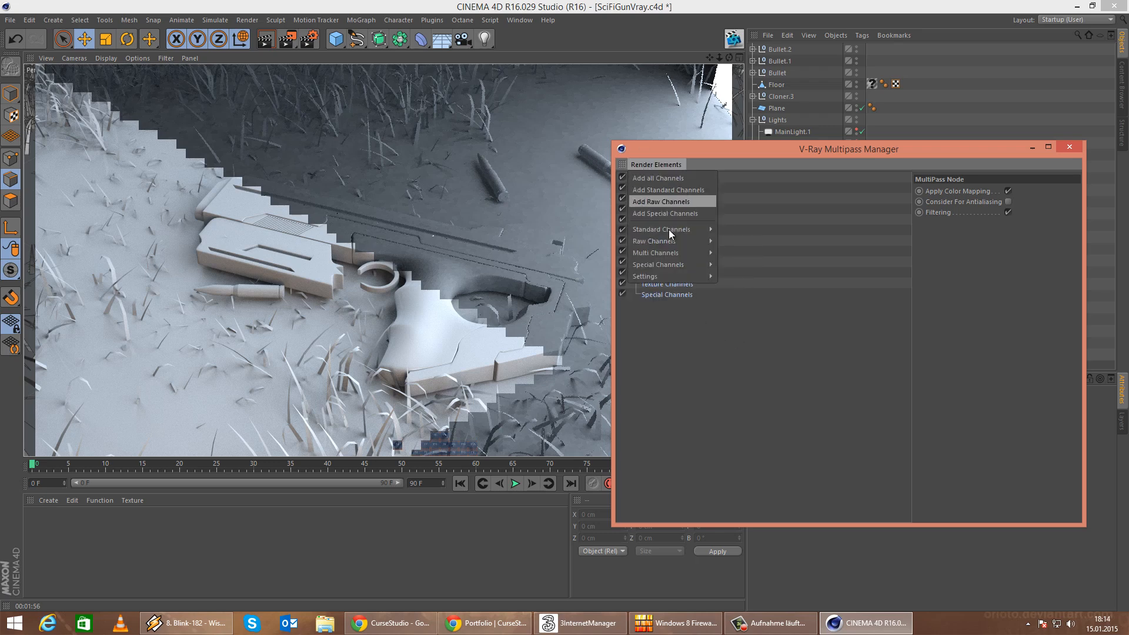
mouse_move(668, 229)
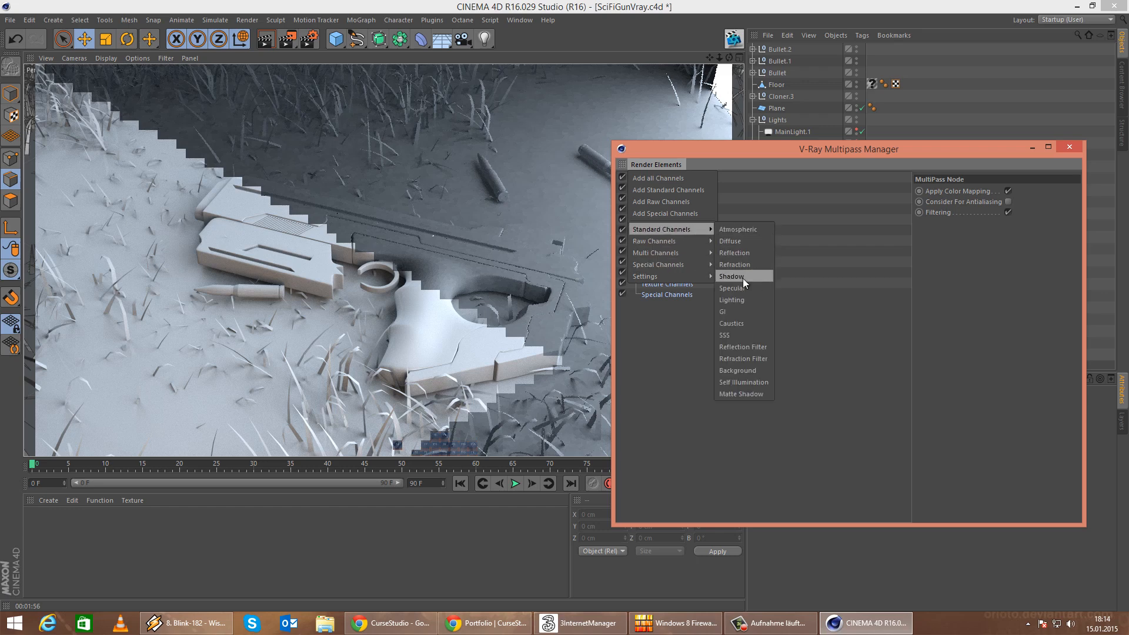
left_click(738, 255)
Add the Sample Rate special channel and close the V-Ray Multipass Manager.
left_click(650, 166)
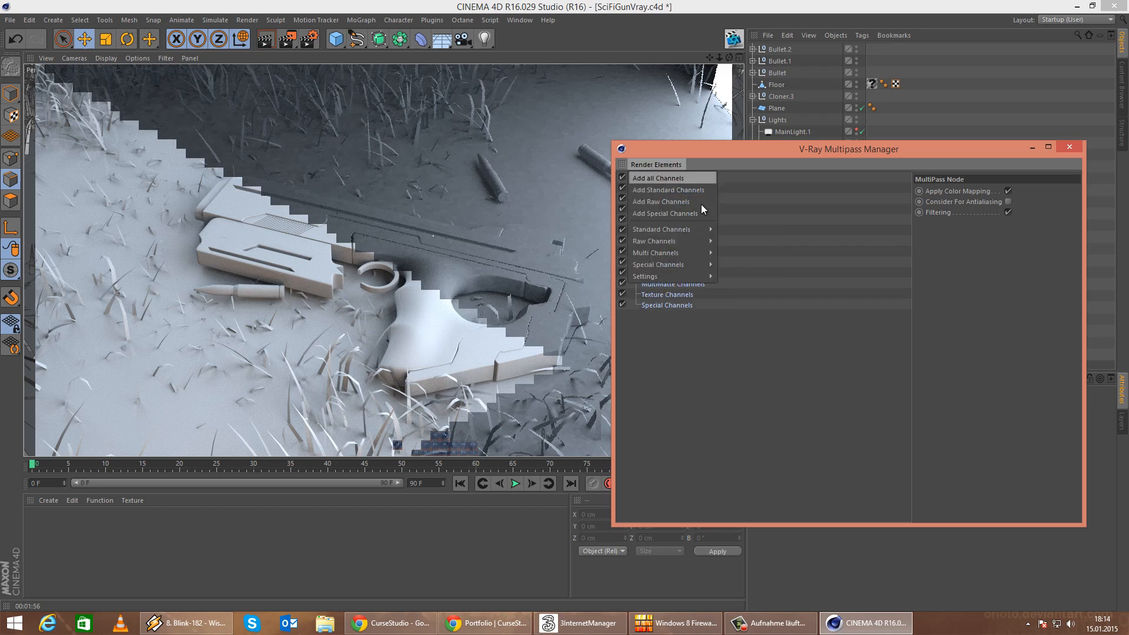
mouse_move(678, 265)
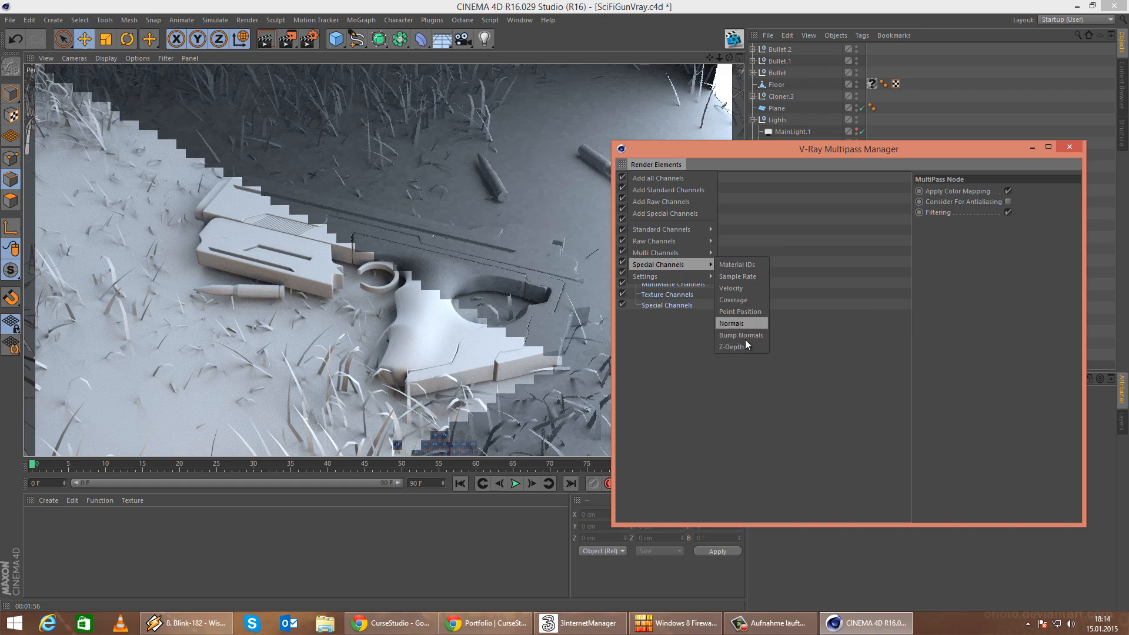
left_click(739, 275)
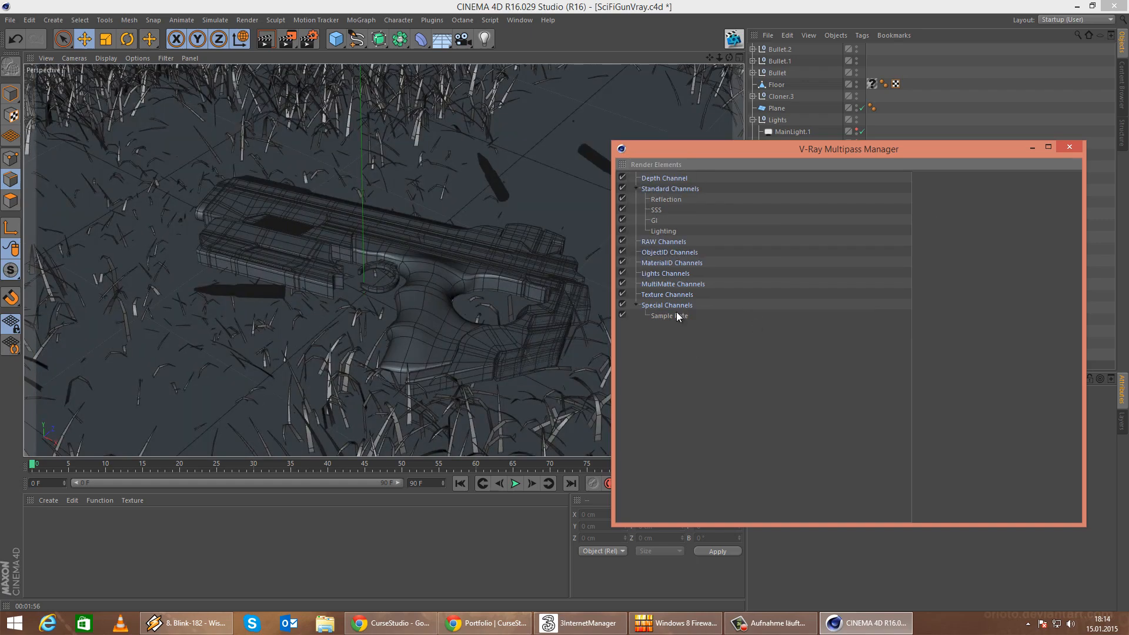
left_click(1069, 148)
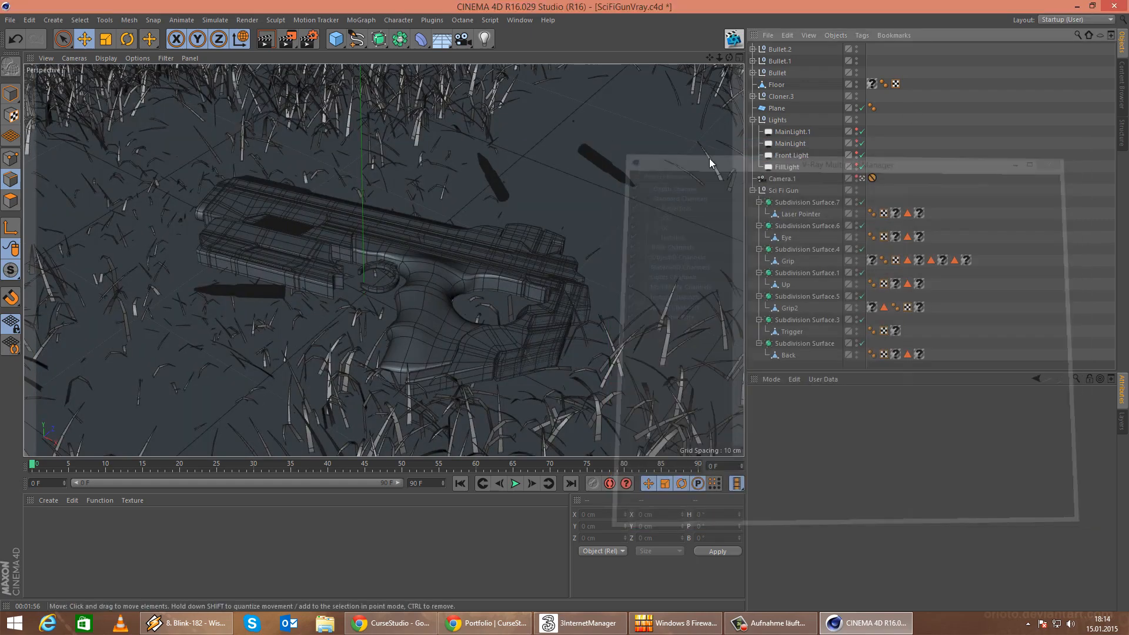
Add VrayLight tags to MainLight.1, MainLight, Front Light and FillLight.
left_click(793, 132)
left_click(787, 167, "shift")
left_click(789, 135)
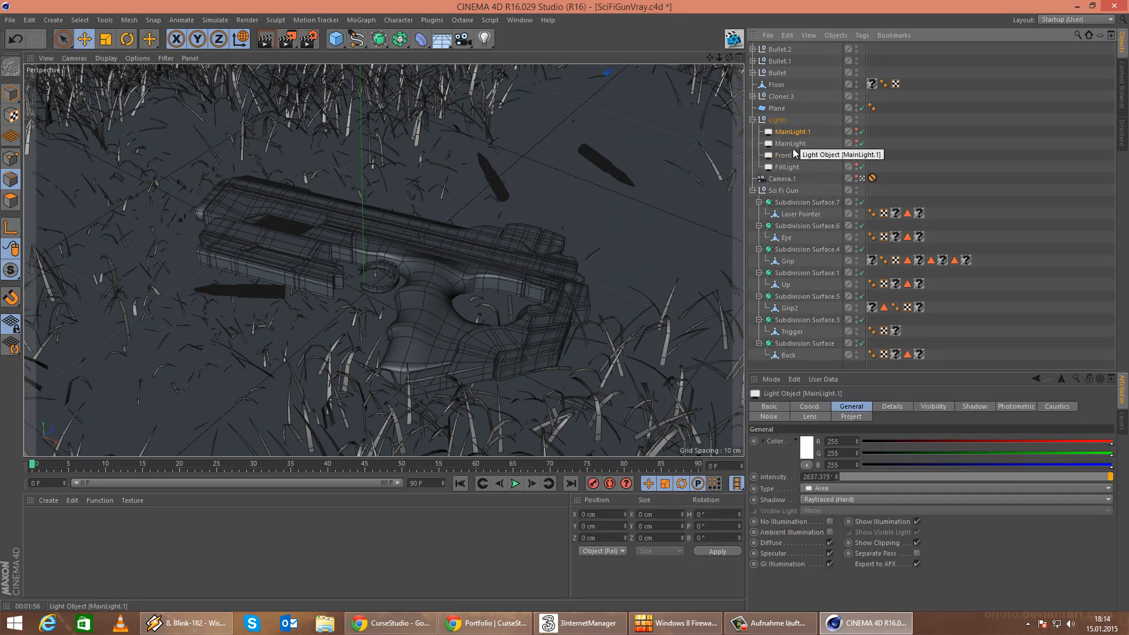
left_click(786, 167, "shift")
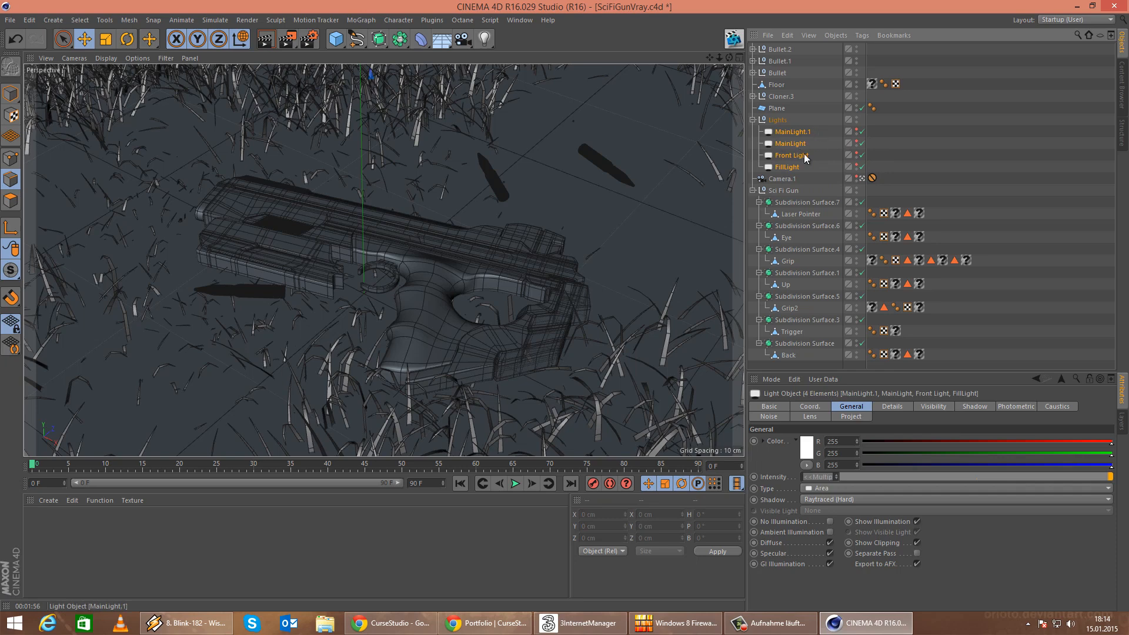
right_click(797, 133)
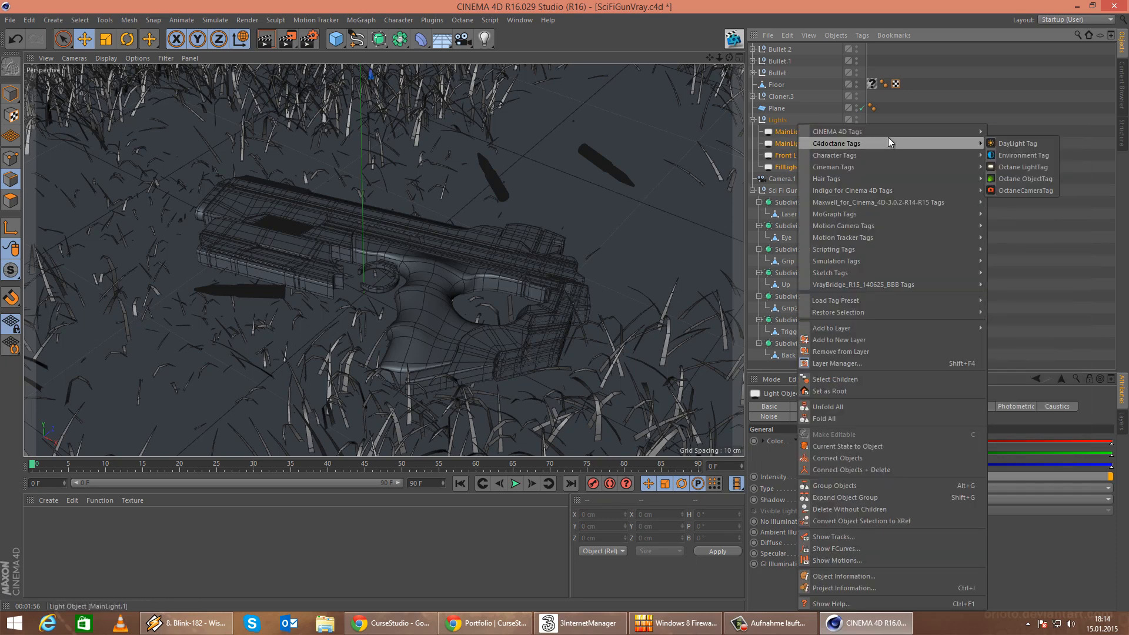
mouse_move(877, 285)
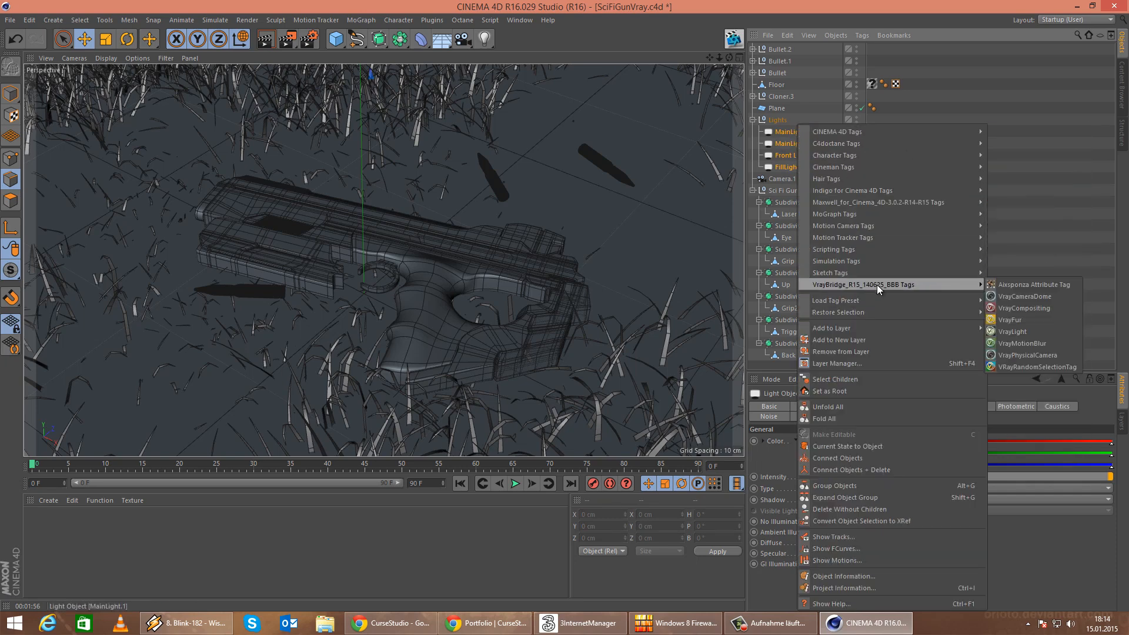
left_click(1012, 332)
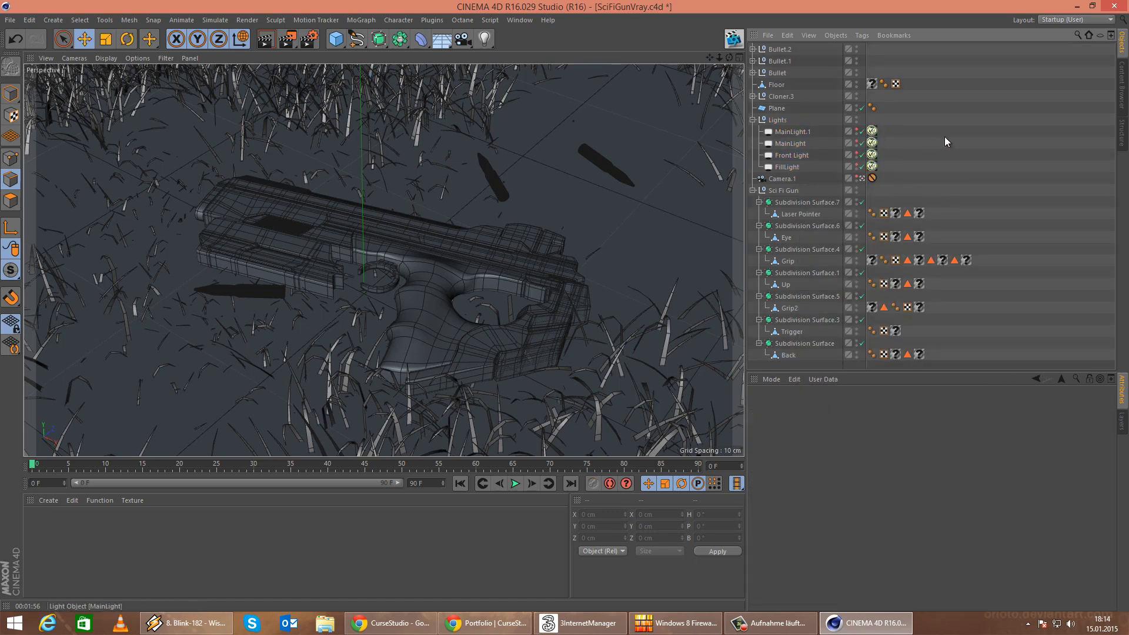
Examine the intensity and color settings of the VrayLight tags on the four scene lights, and test-render the view.
left_click(872, 130)
left_click(872, 143)
left_click(872, 155)
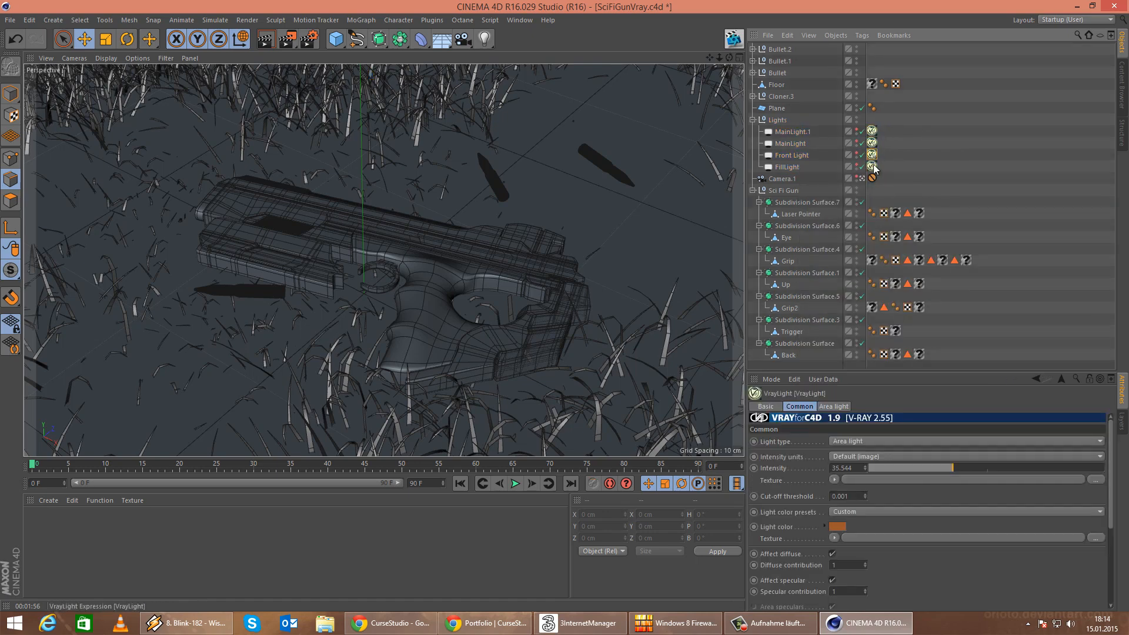
left_click(872, 166)
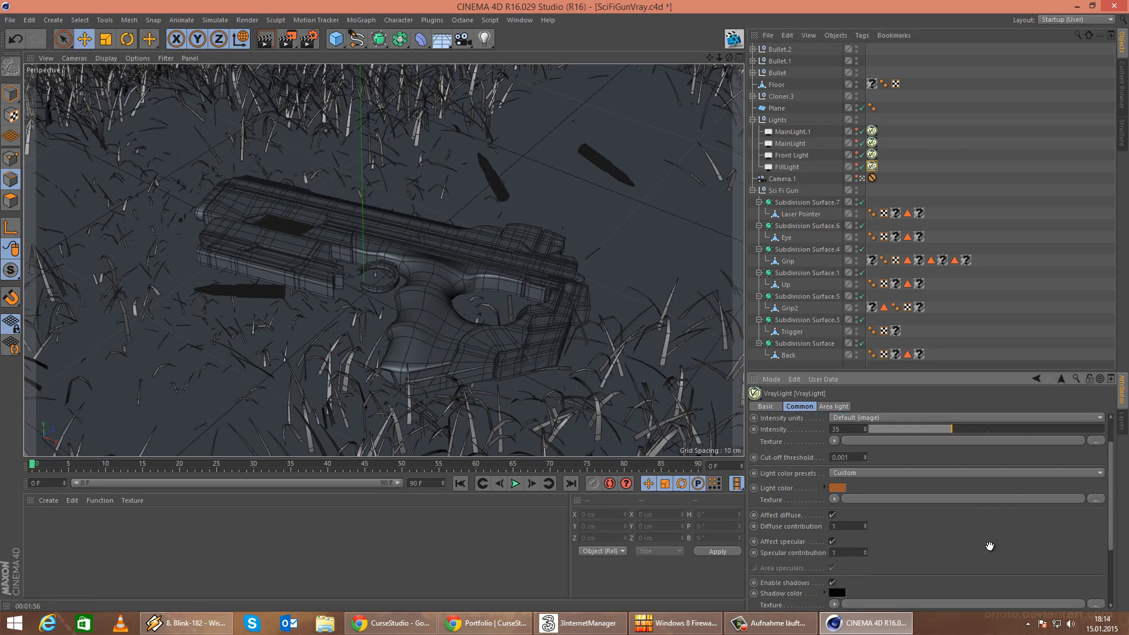
left_click(871, 143)
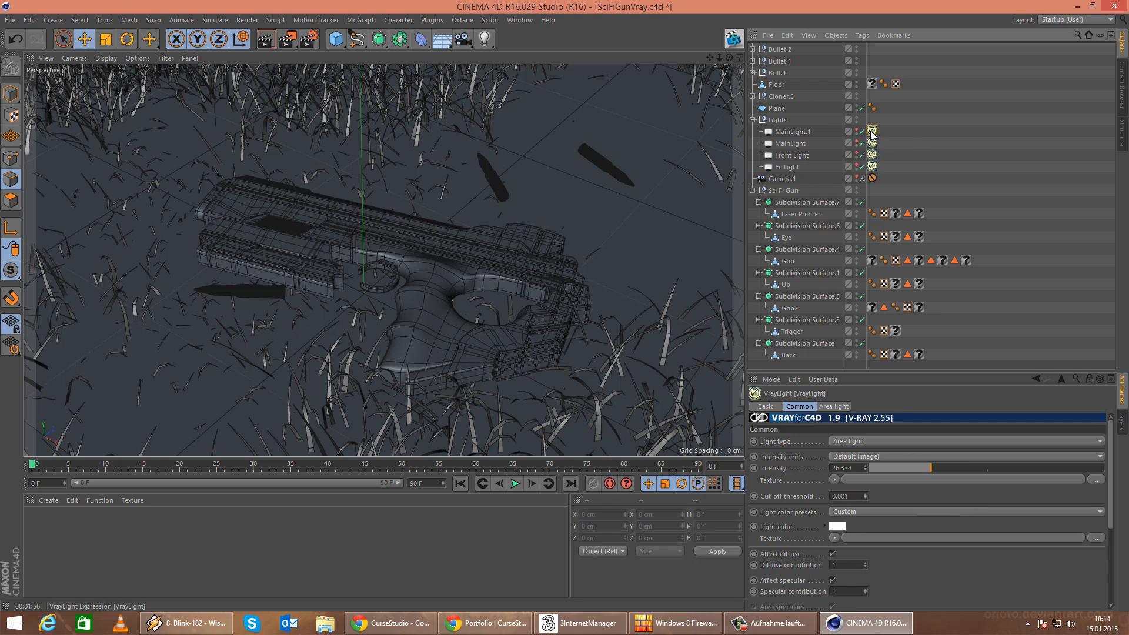
left_click(873, 166)
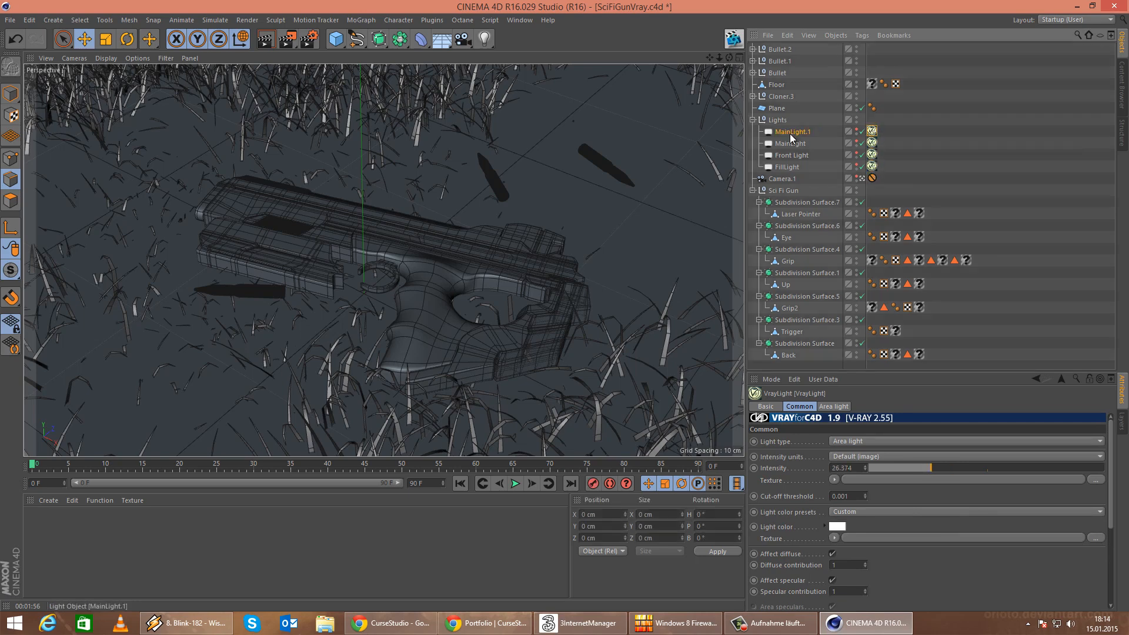
left_click(789, 132)
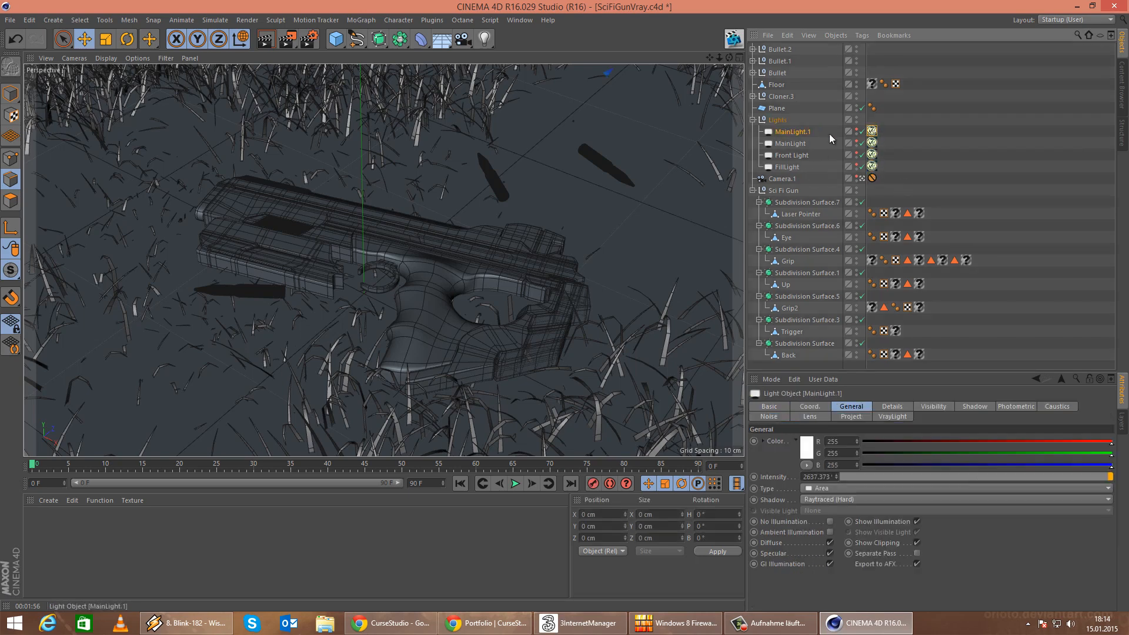
left_click(921, 163)
left_click(872, 131)
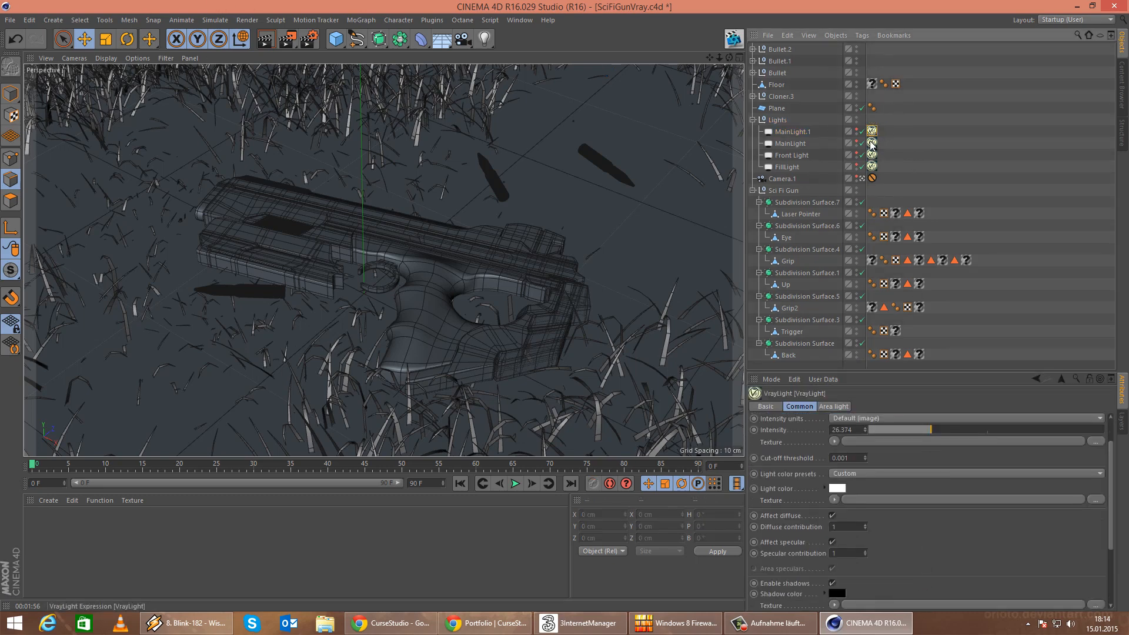
left_click(872, 165)
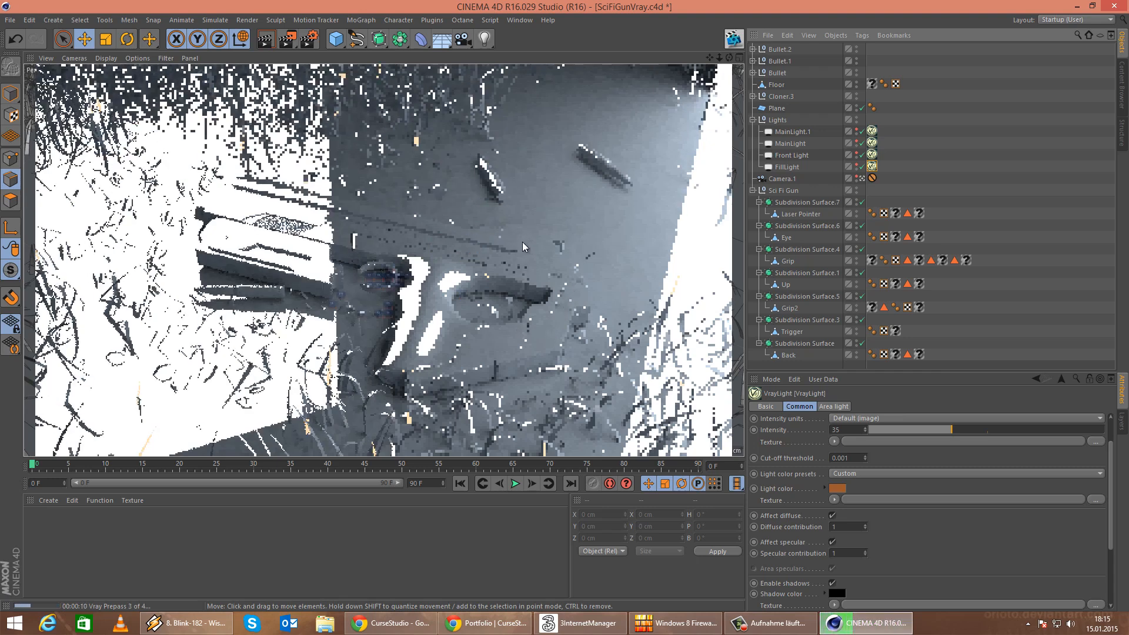
Make all four VrayLight area lights invisible at once and render the active view.
left_click(872, 131, "shift")
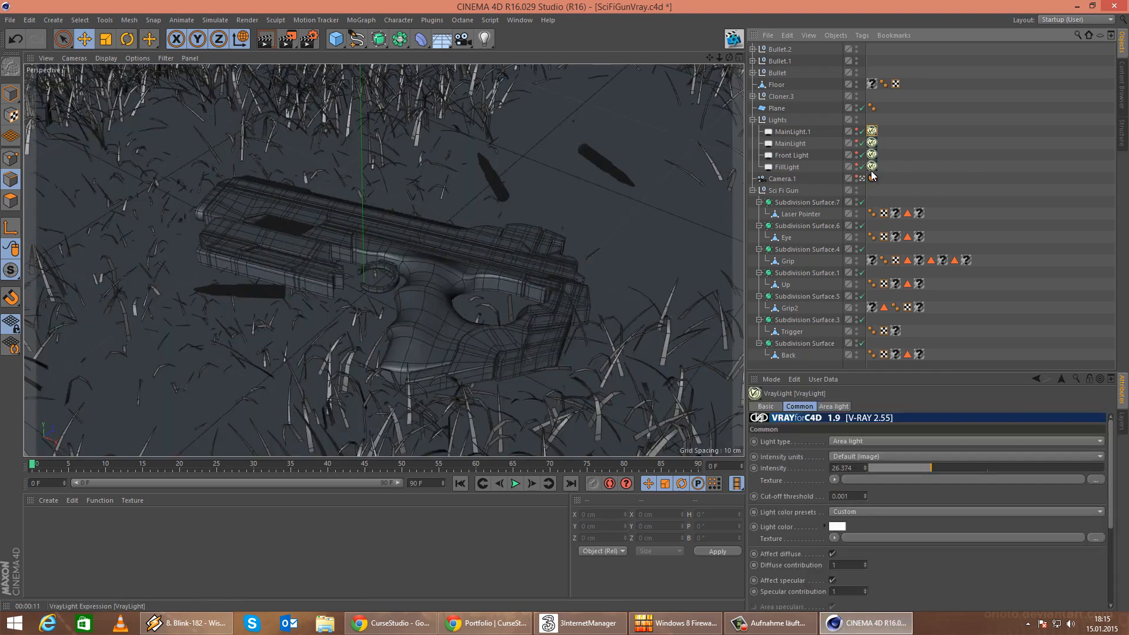
scroll(932, 434, "down", 4)
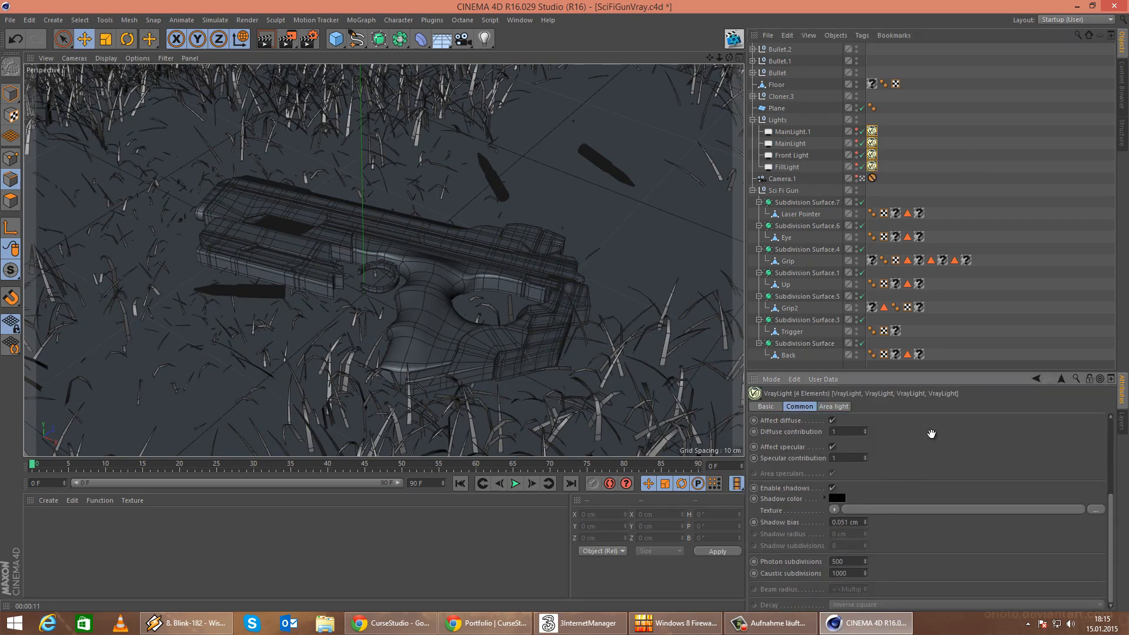
scroll(927, 509, "up", 4)
left_click(846, 407)
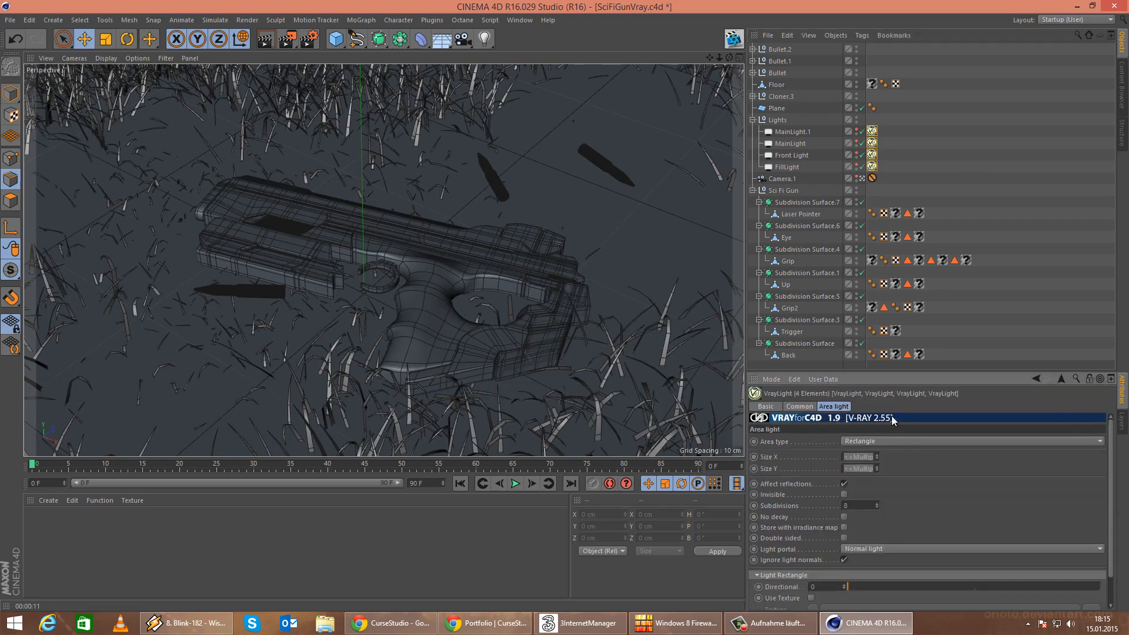
scroll(922, 470, "down", 1)
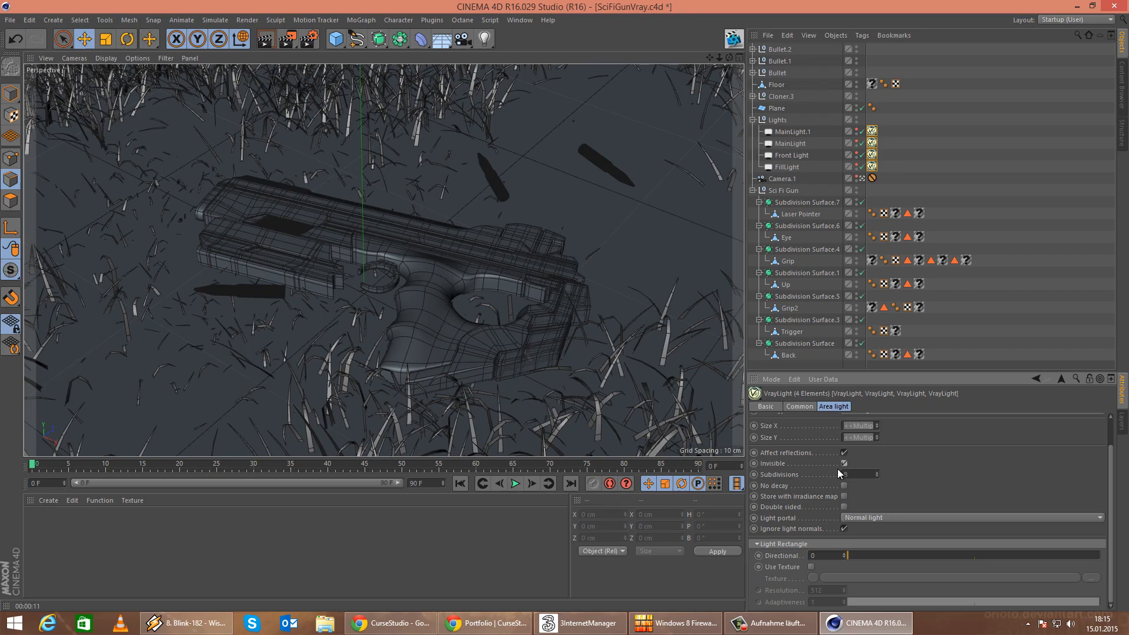
key("ctrl+r")
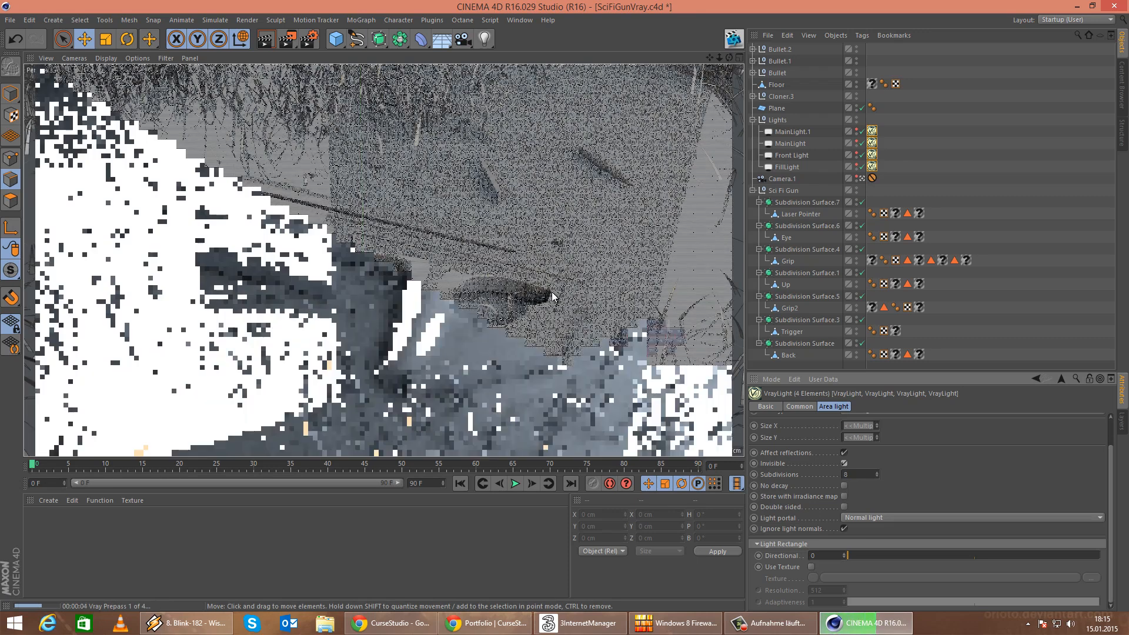
Disable FillLight, Front Light and MainLight, leaving only MainLight.1 active, and render the view.
left_click(828, 121)
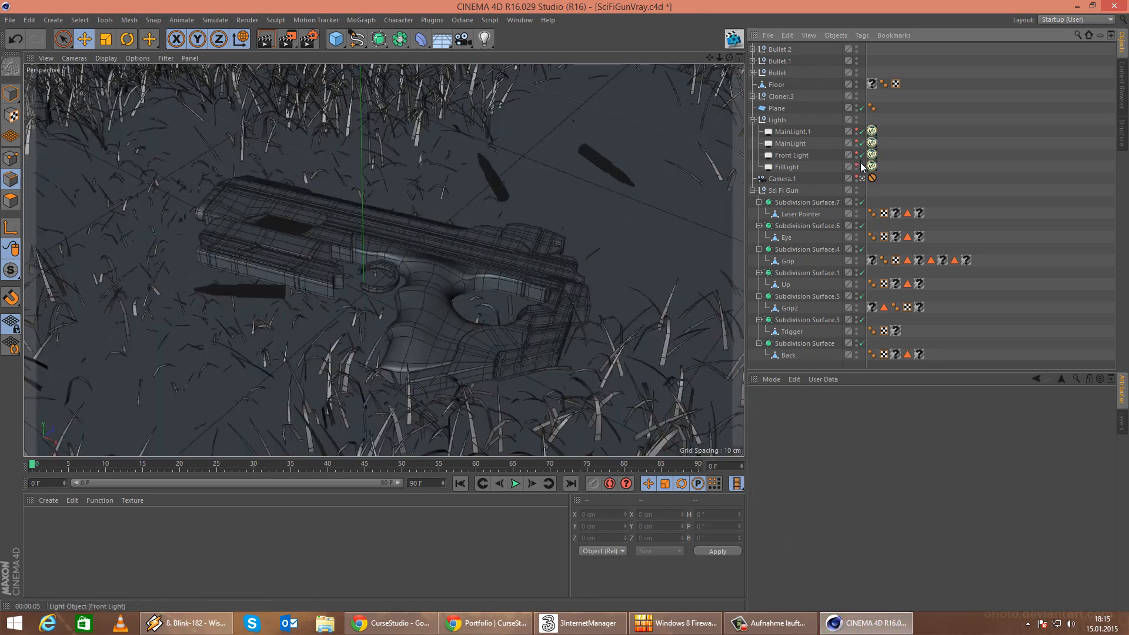
left_click(862, 166)
left_click(862, 155)
left_click(861, 143)
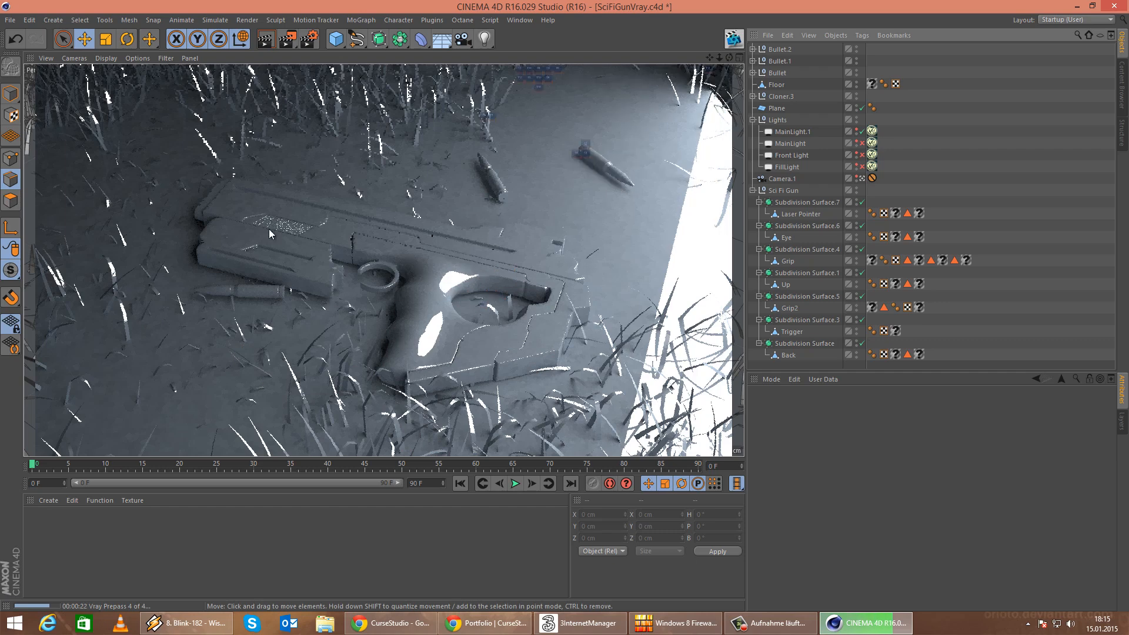
Load the GI preset 02B_Bruteforce_Pathtracing medium [BRLC] in the VrayBridge render settings.
left_click(304, 40)
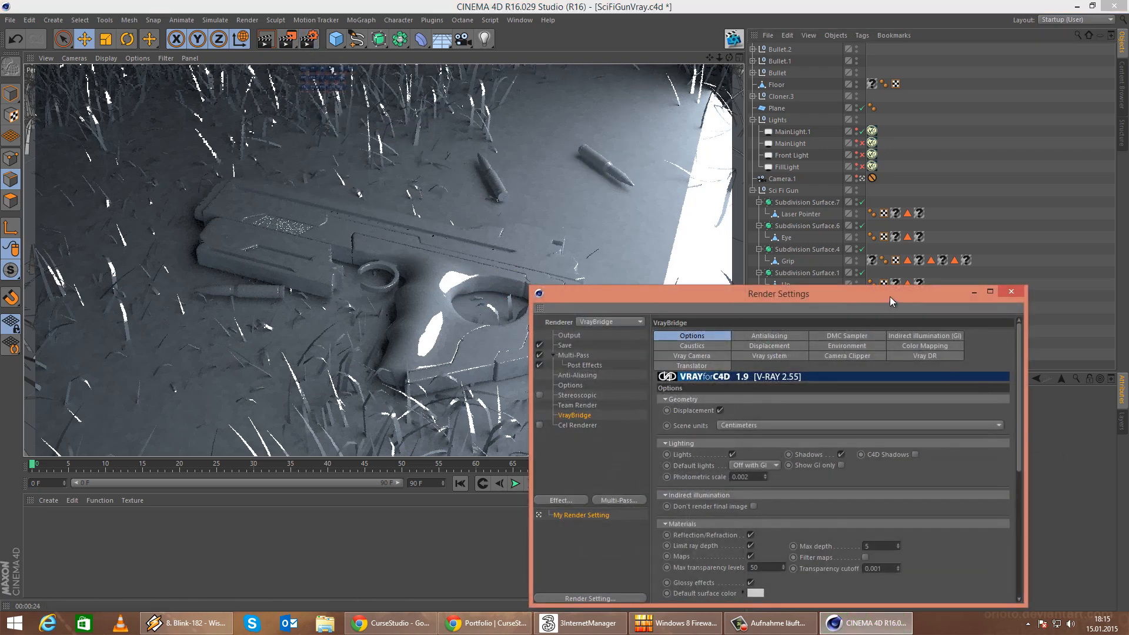
left_click_drag(890, 301, 590, 261)
left_click(618, 297)
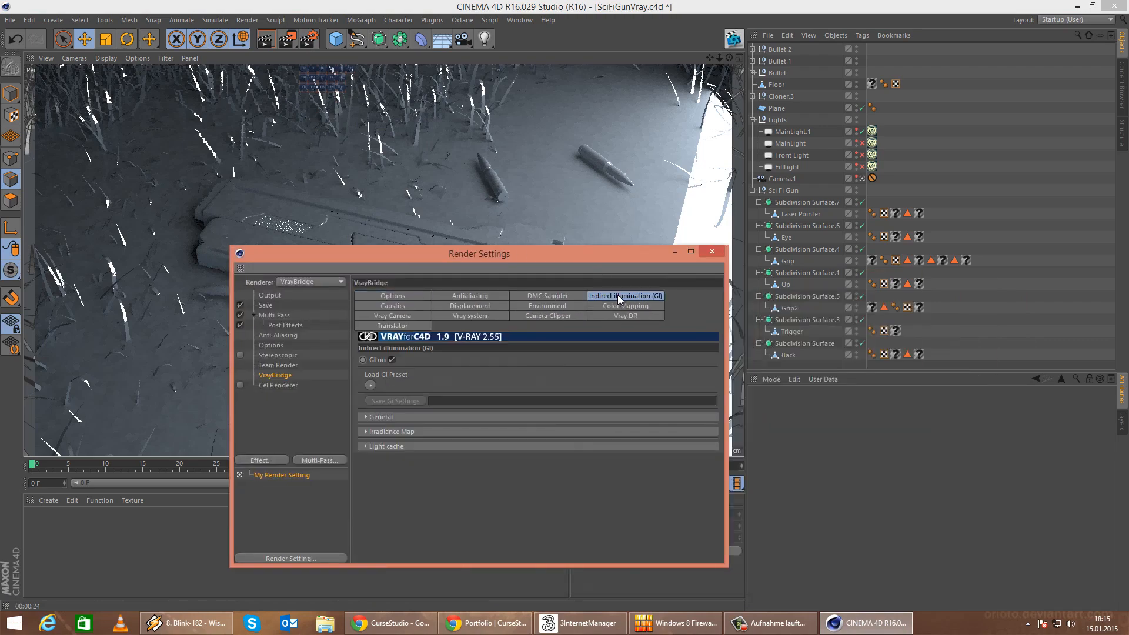
left_click(371, 385)
mouse_move(462, 410)
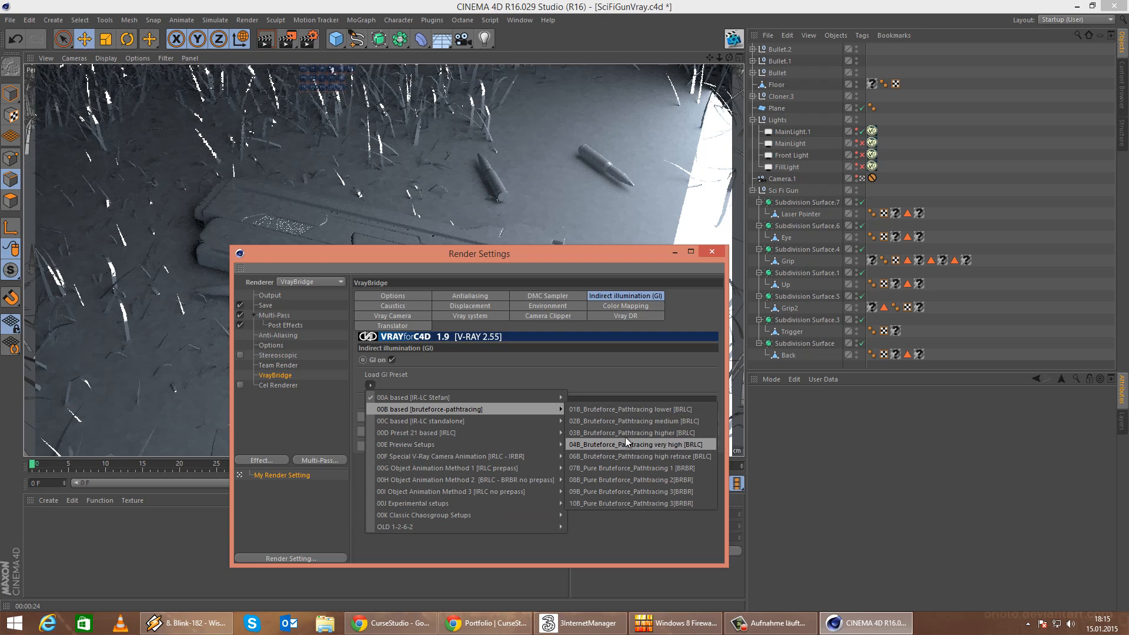
left_click(648, 421)
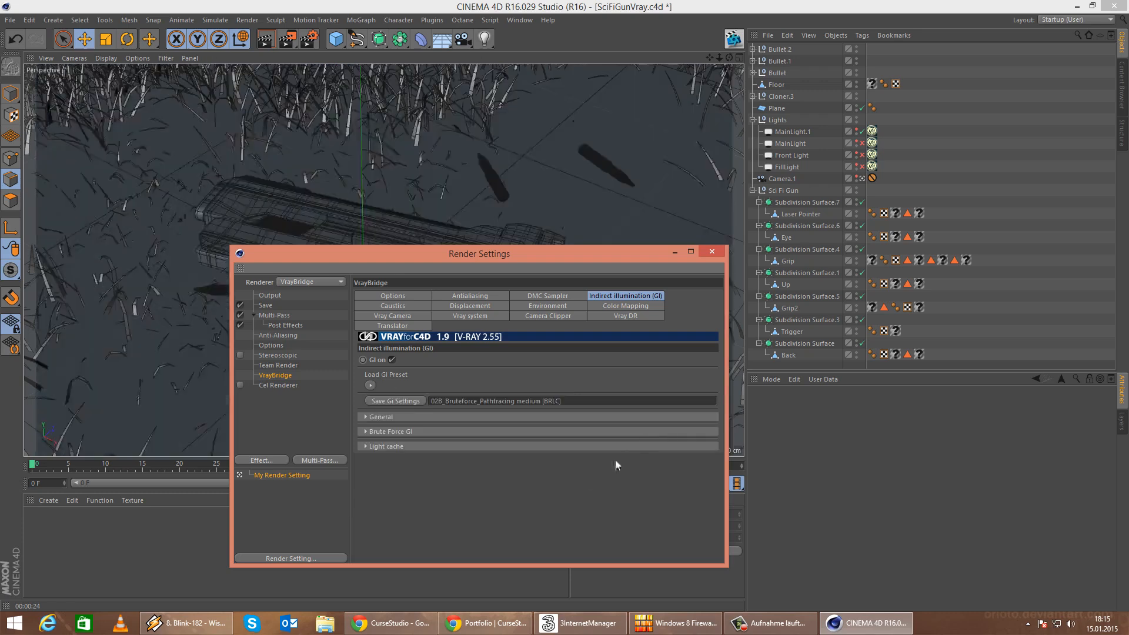
Review the VrayBridge Environment, Antialiasing, Color Mapping, Caustics and Indirect Illumination render settings.
left_click(548, 295)
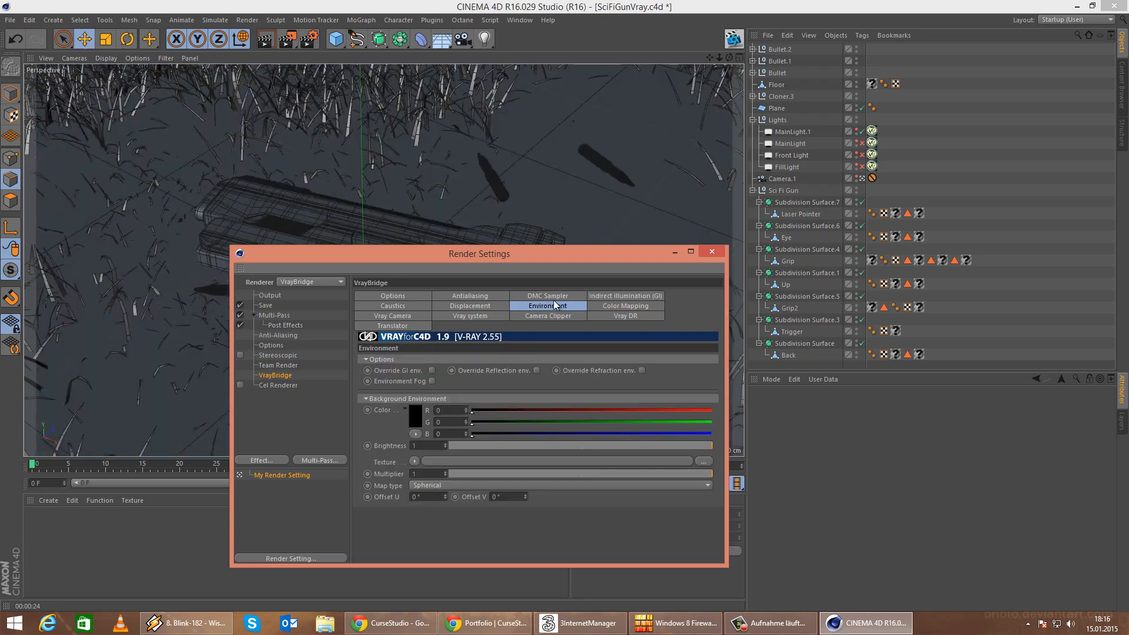
left_click(470, 295)
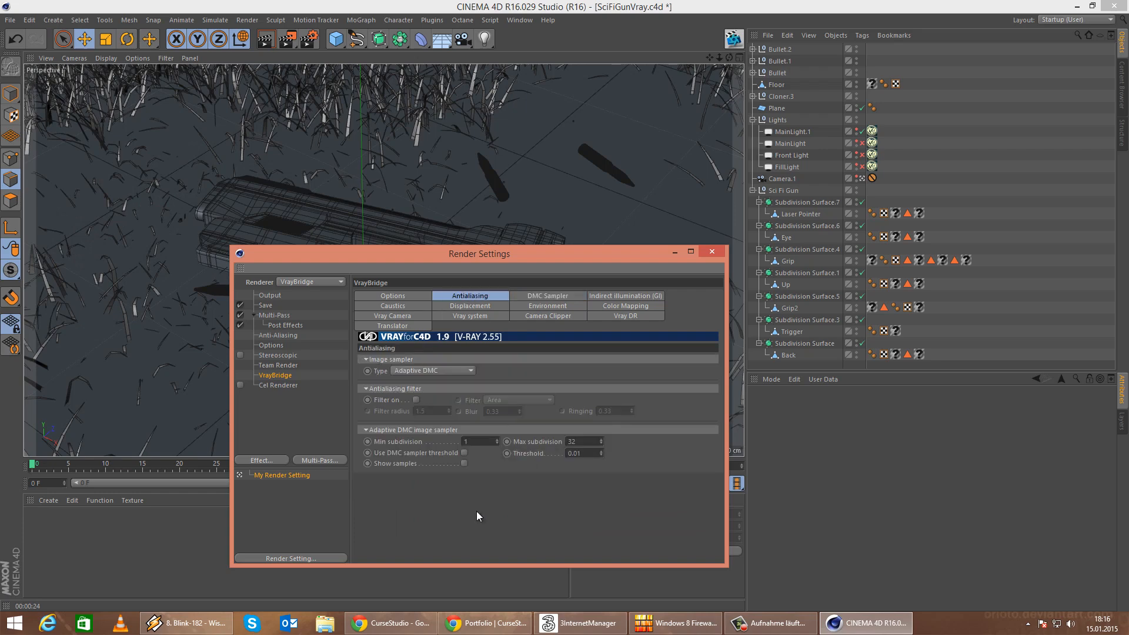
left_click(662, 305)
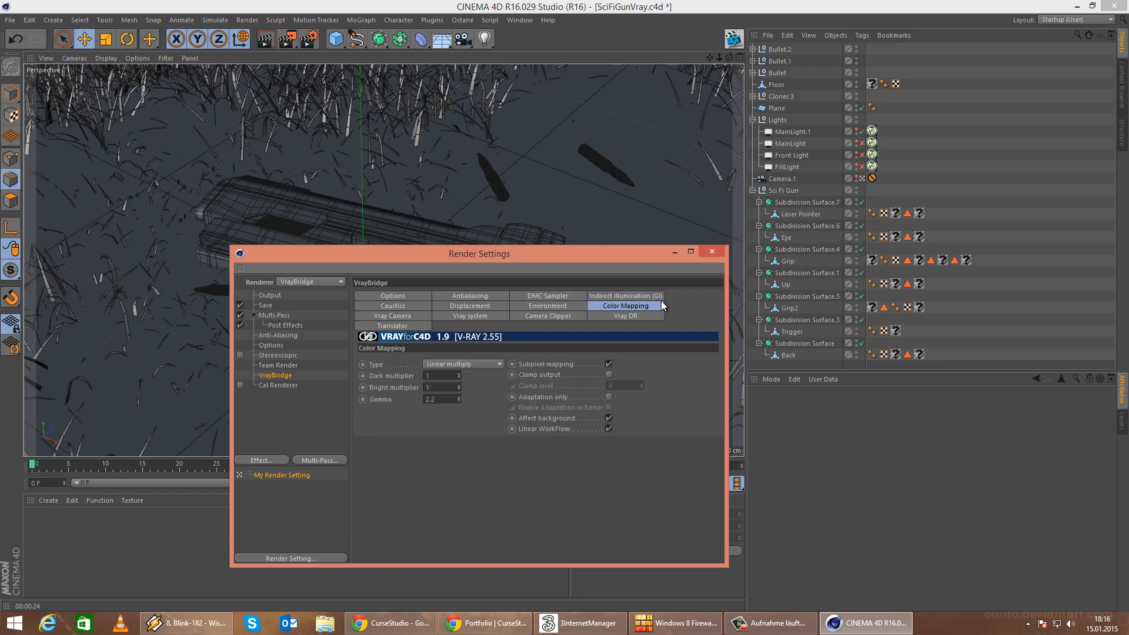
left_click(468, 366)
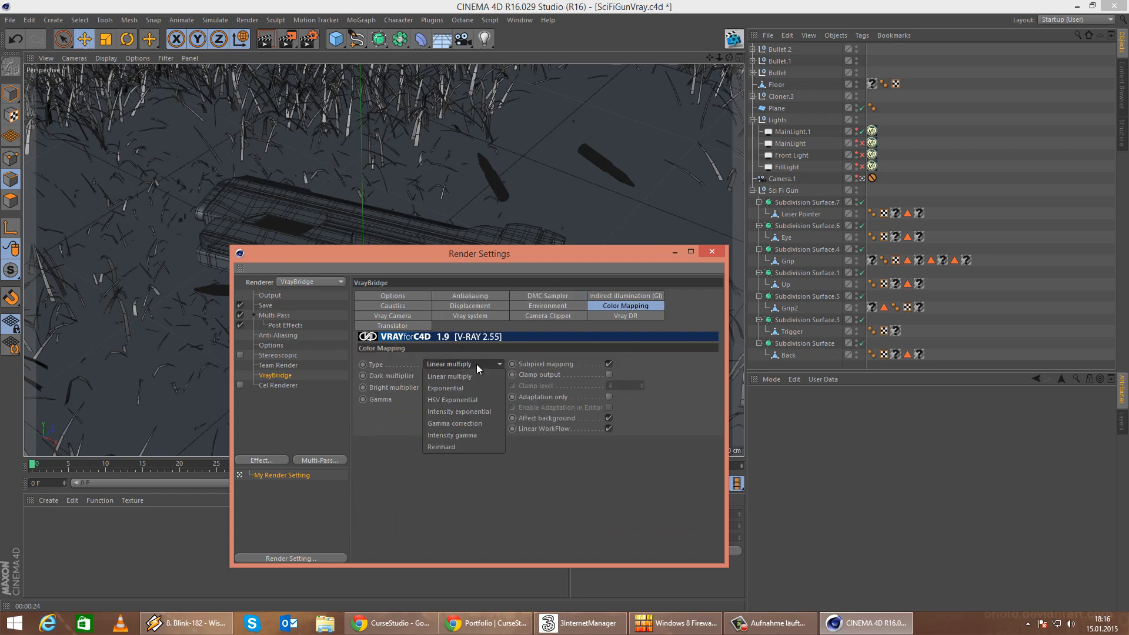
left_click(476, 364)
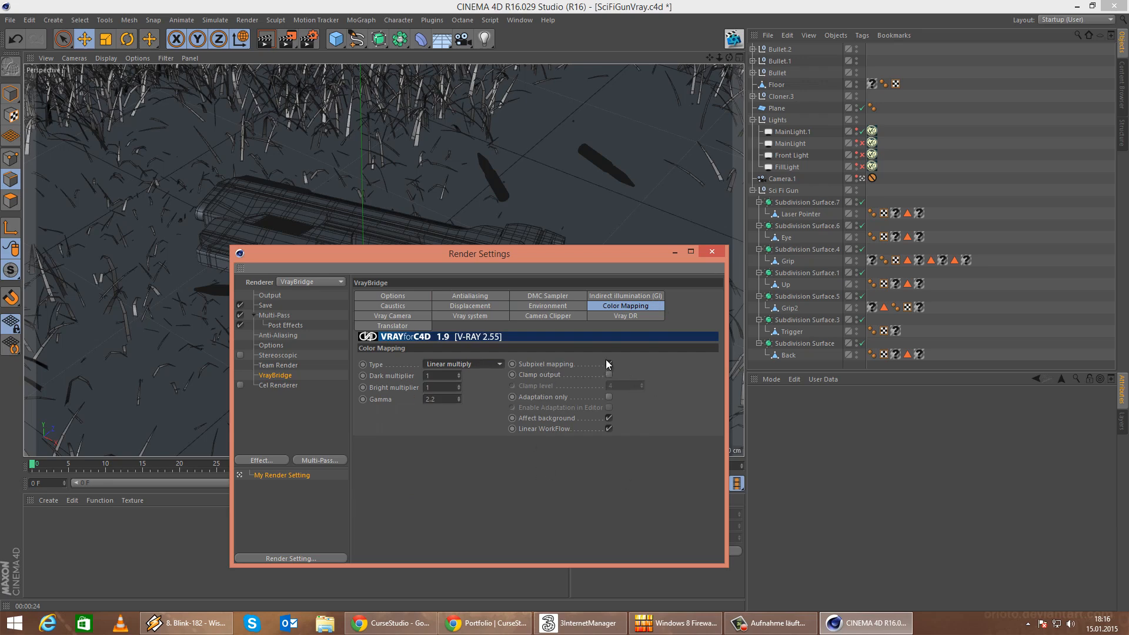
left_click(406, 305)
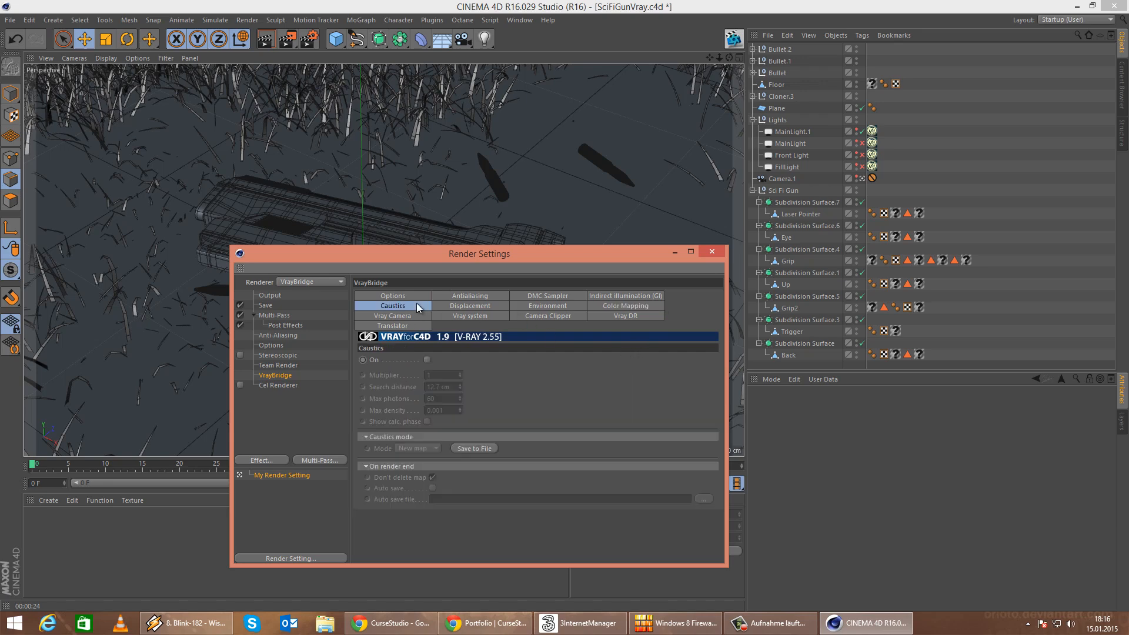
left_click(427, 297)
left_click(624, 306)
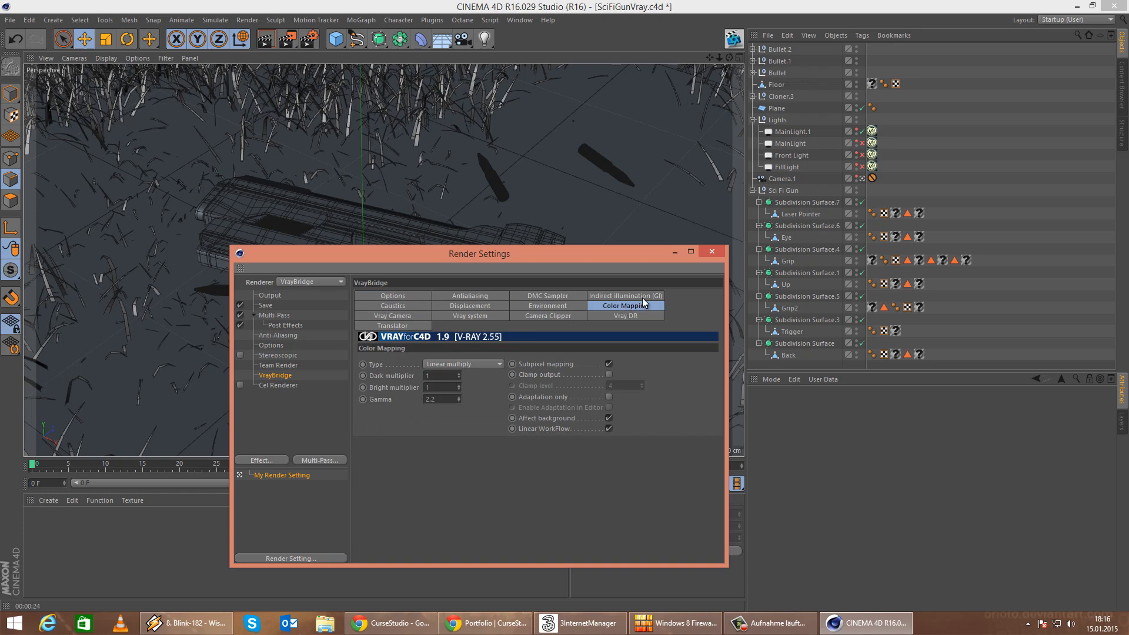
left_click(643, 299)
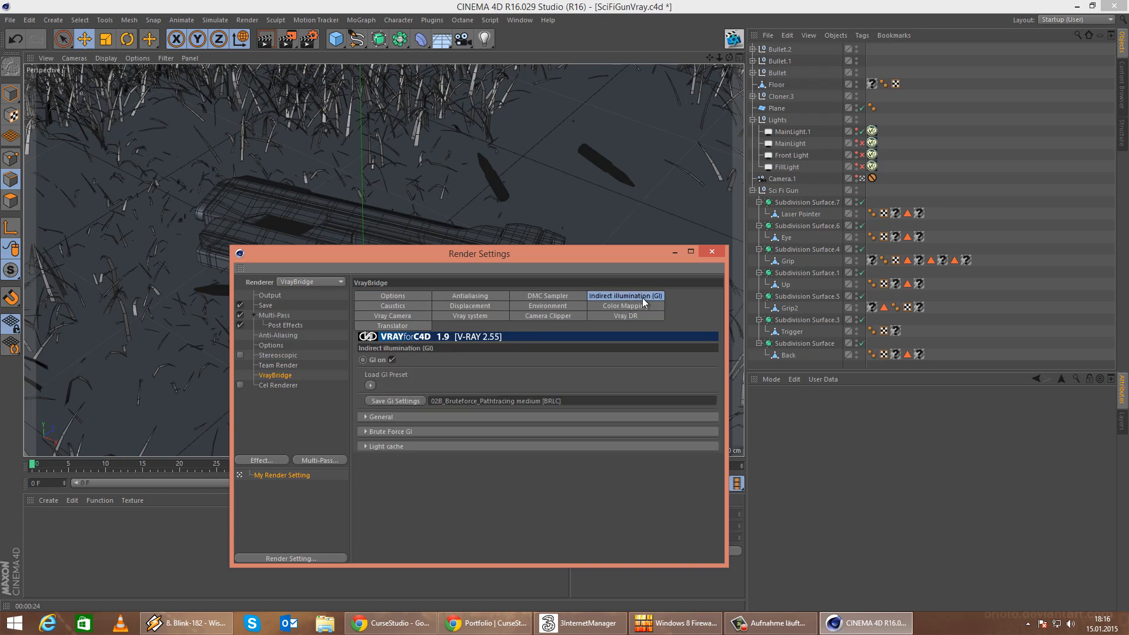
Close the render settings and render the active view with the brute-force GI preset.
left_click(701, 254)
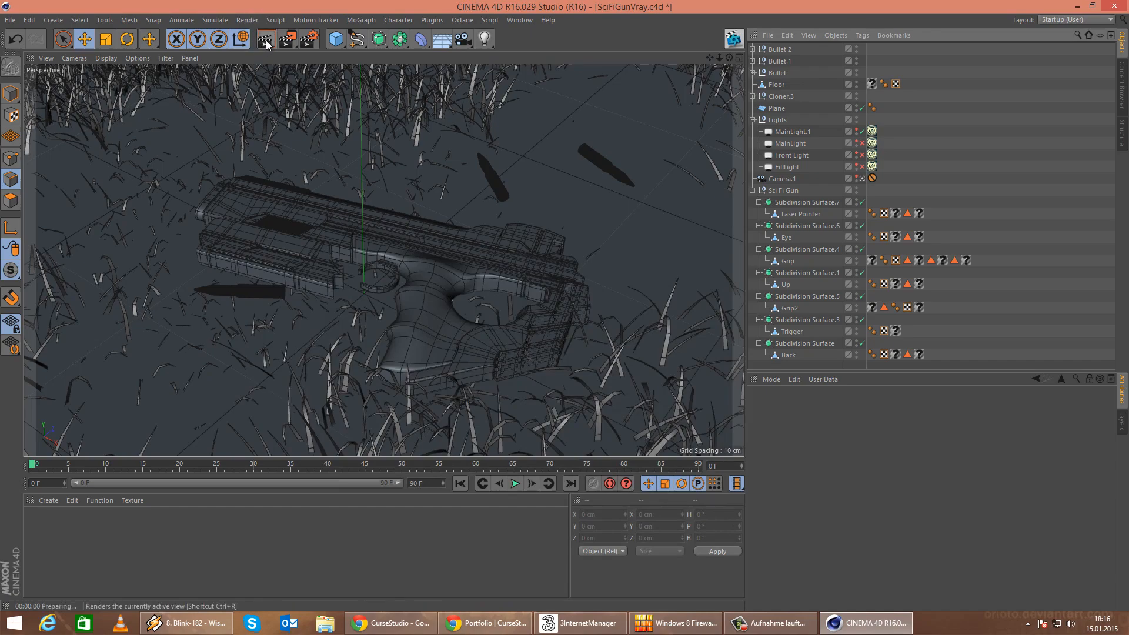
left_click(266, 39)
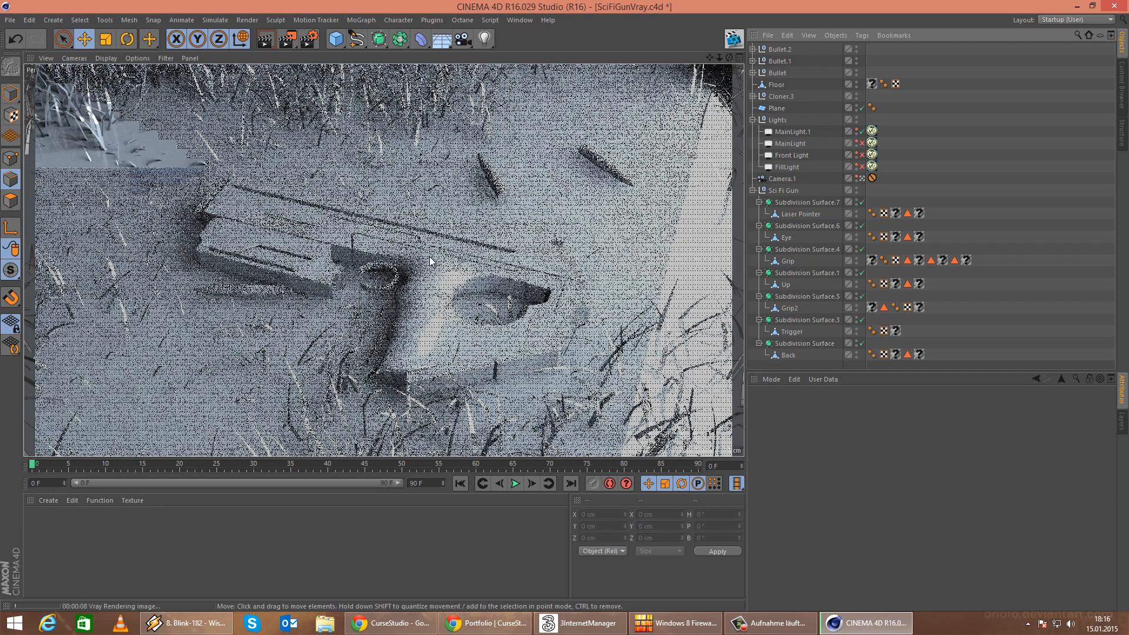
Enable Override material in the VrayBridge options and render the active view again.
left_click(308, 40)
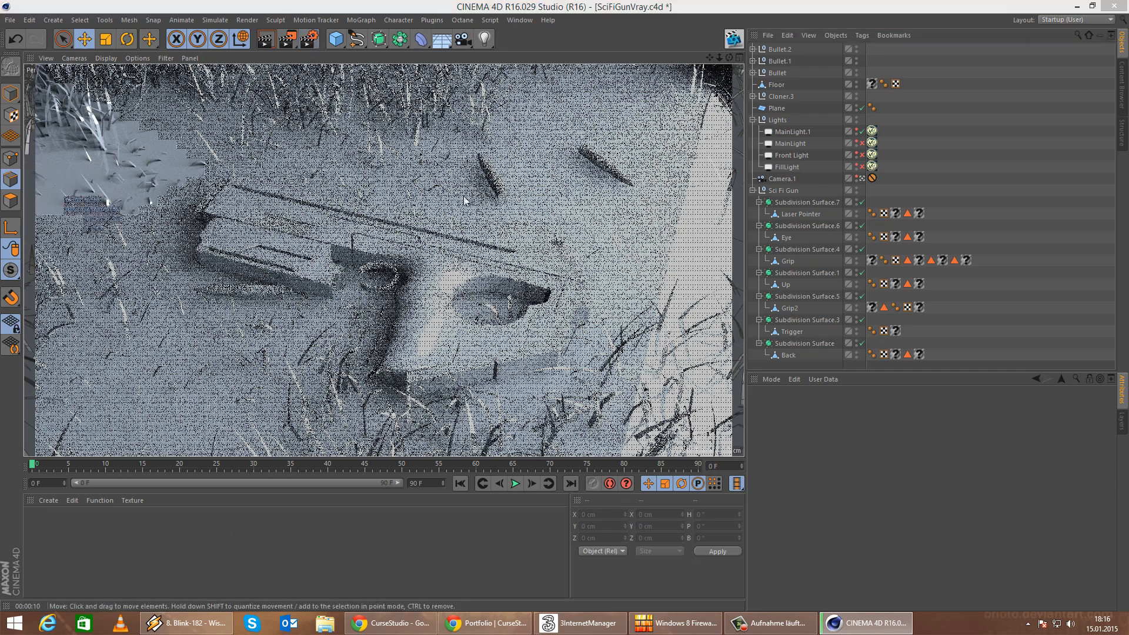
left_click(410, 295)
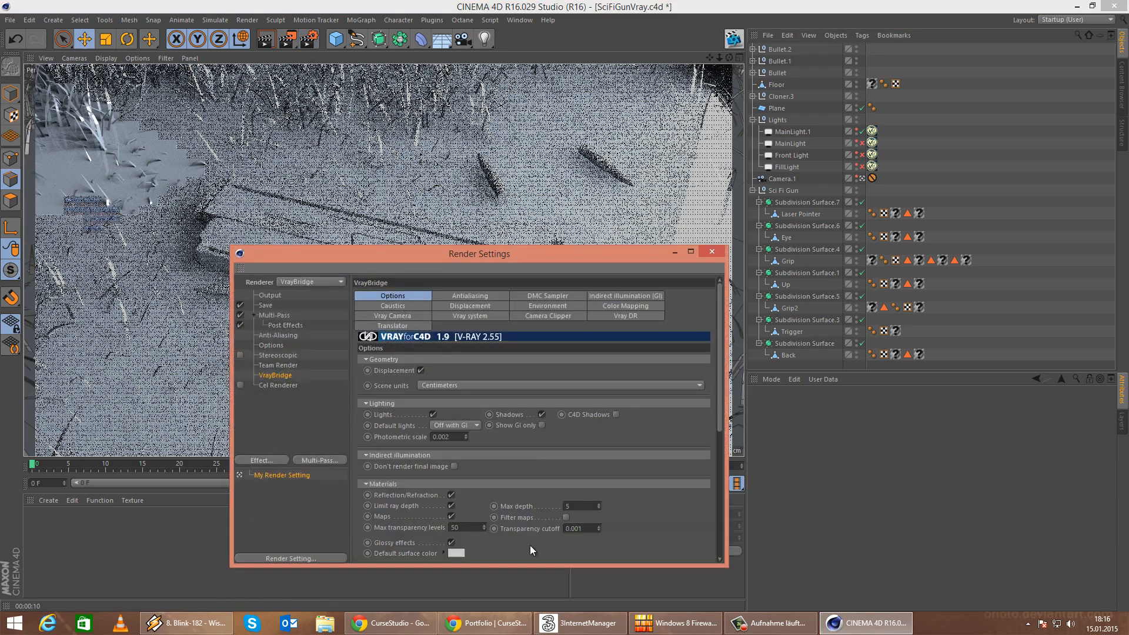
scroll(505, 506, "down", 5)
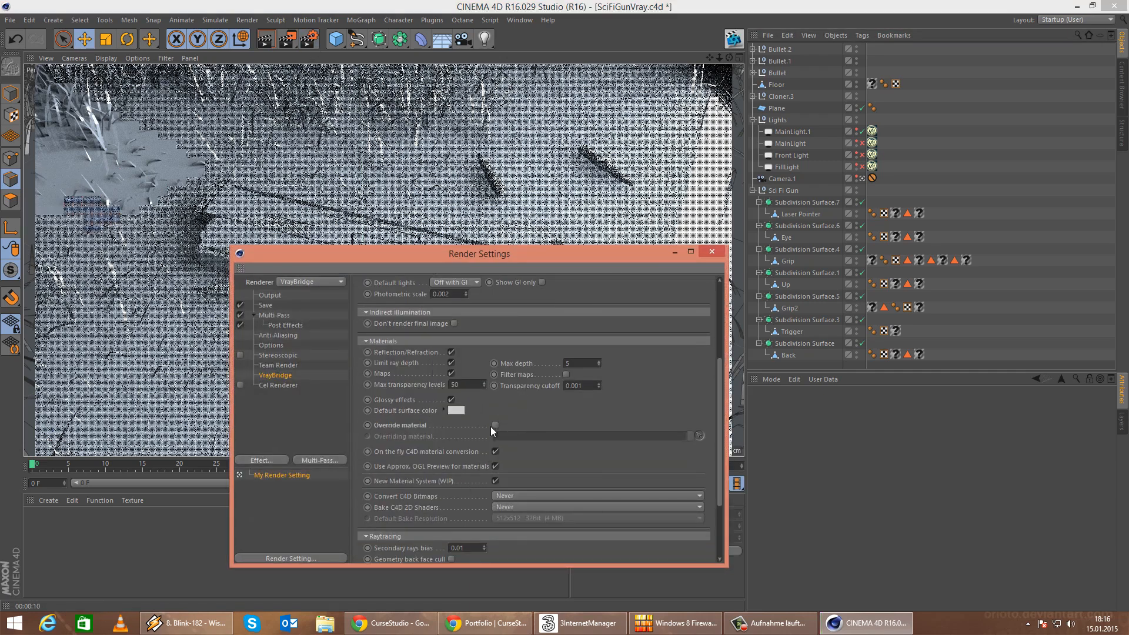
left_click(495, 424)
left_click_drag(473, 253, 1128, 230)
left_click(268, 39)
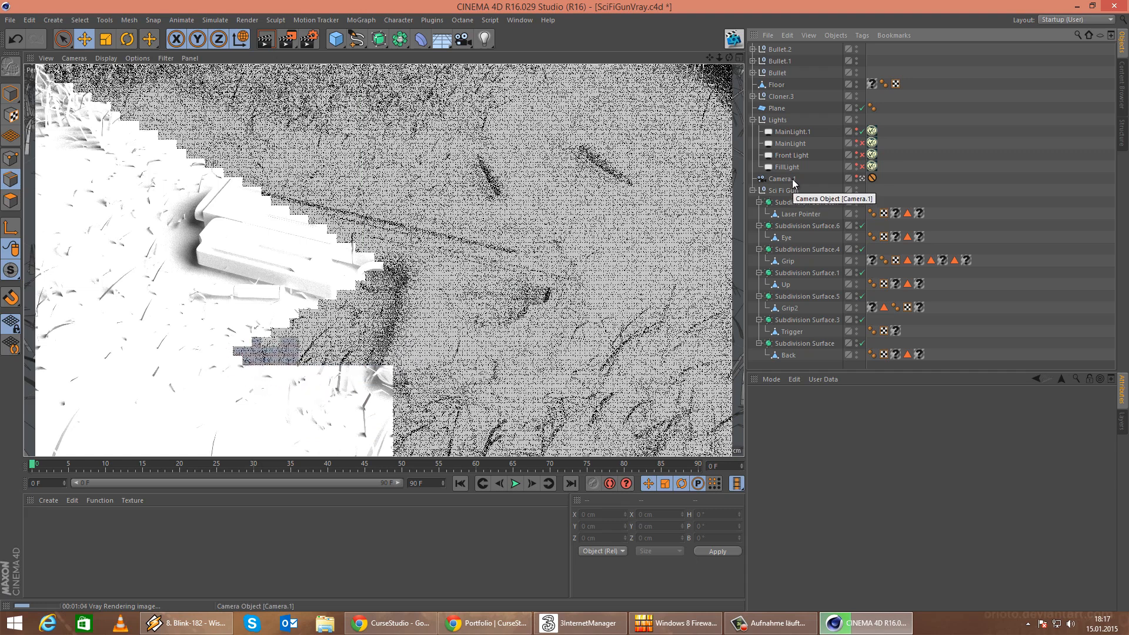
right_click(792, 179)
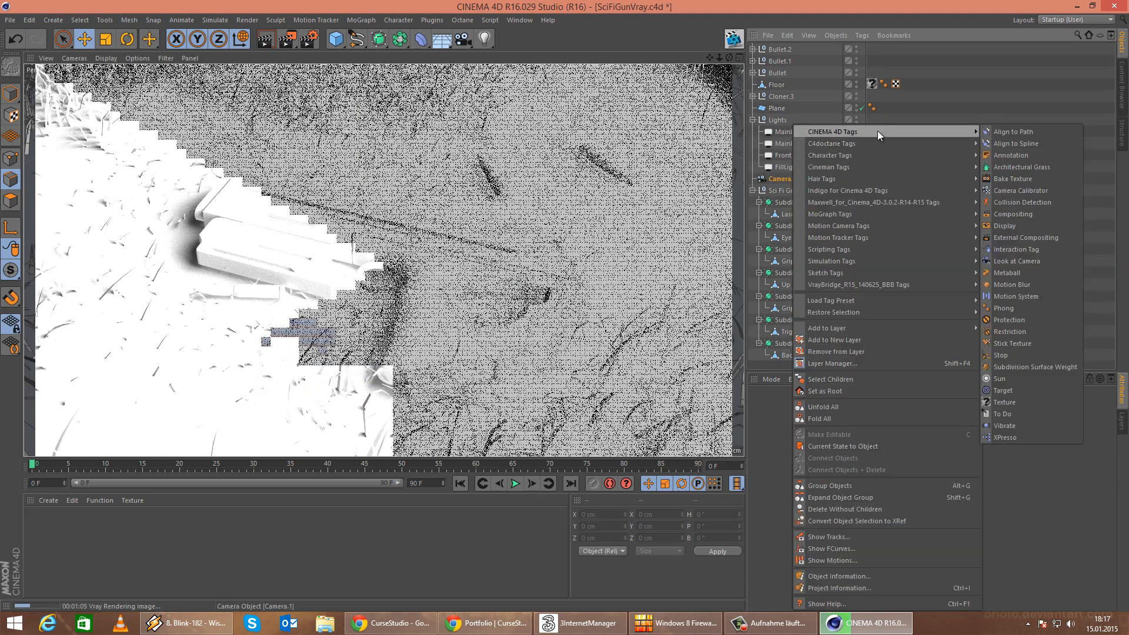
mouse_move(895, 276)
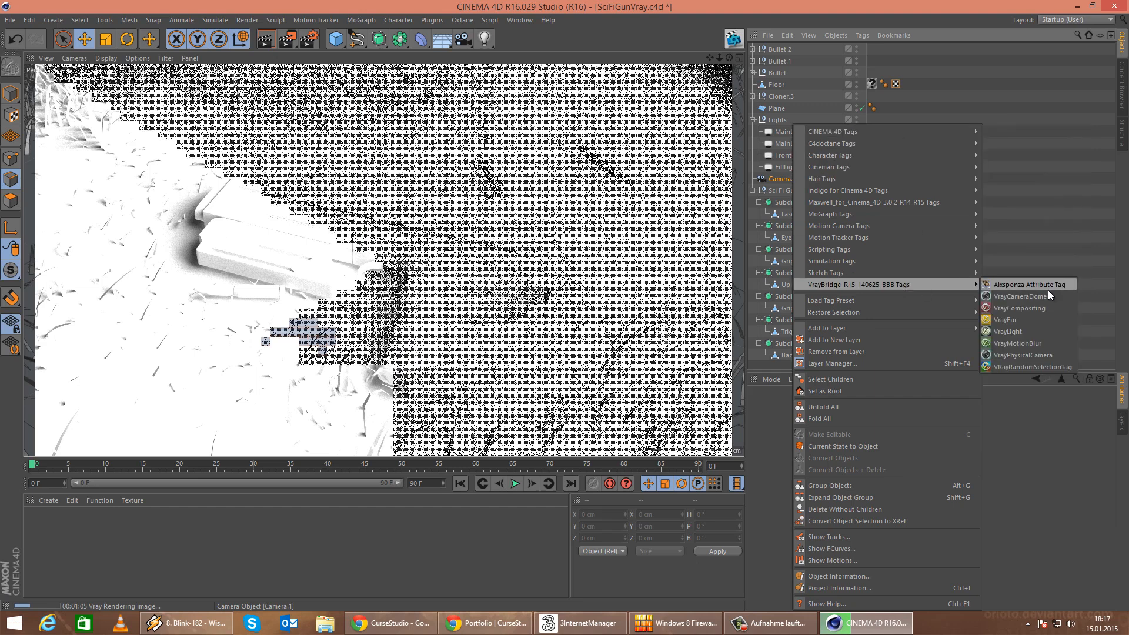
left_click(1042, 295)
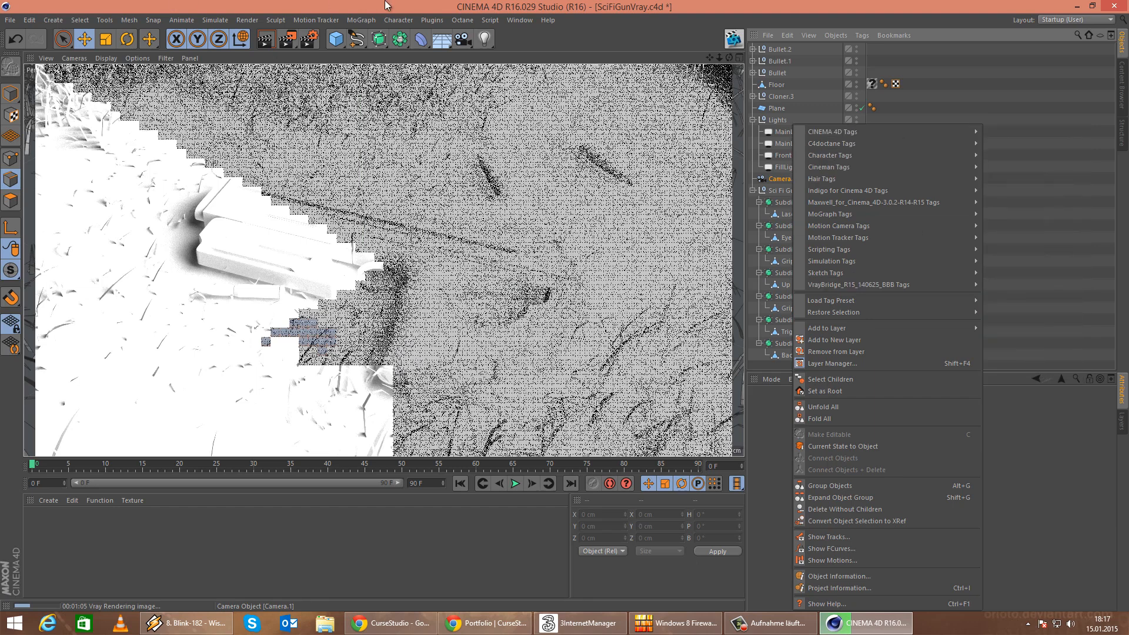
right_click(793, 179)
left_click(257, 4)
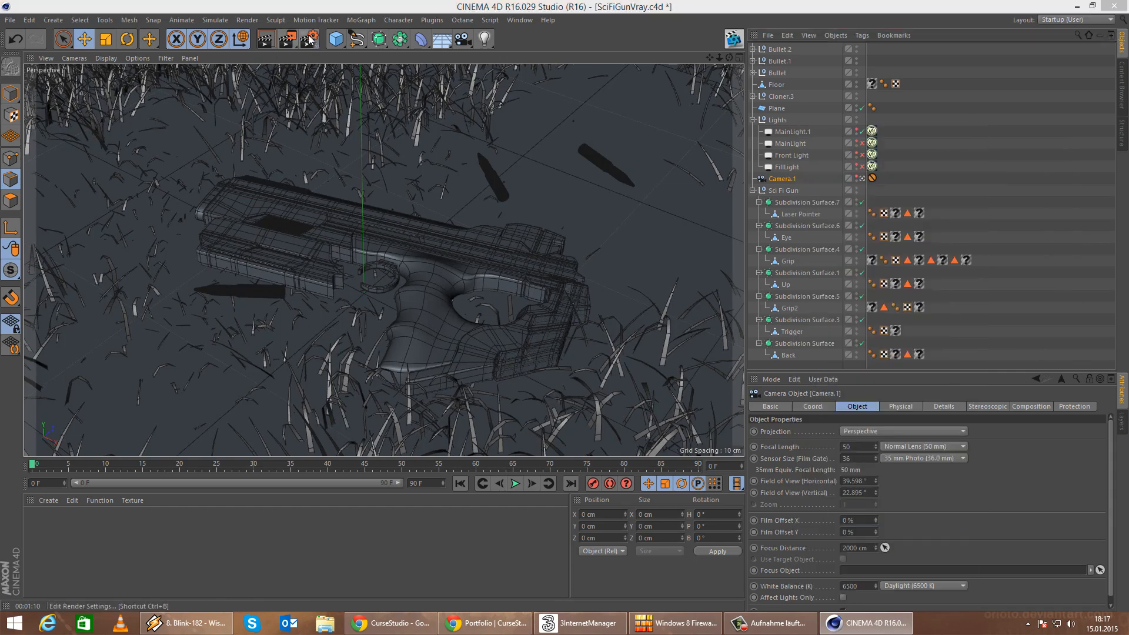
Try depth of field in the VrayBridge Vray Camera render settings, switch it off again and close the settings.
key("ctrl+b")
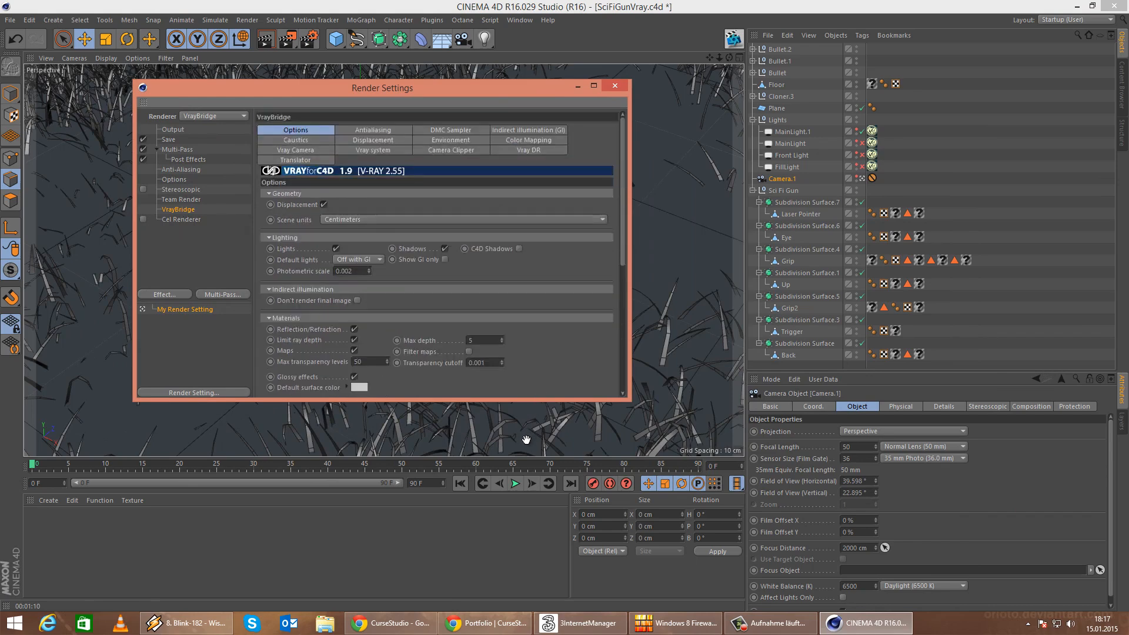
left_click(302, 151)
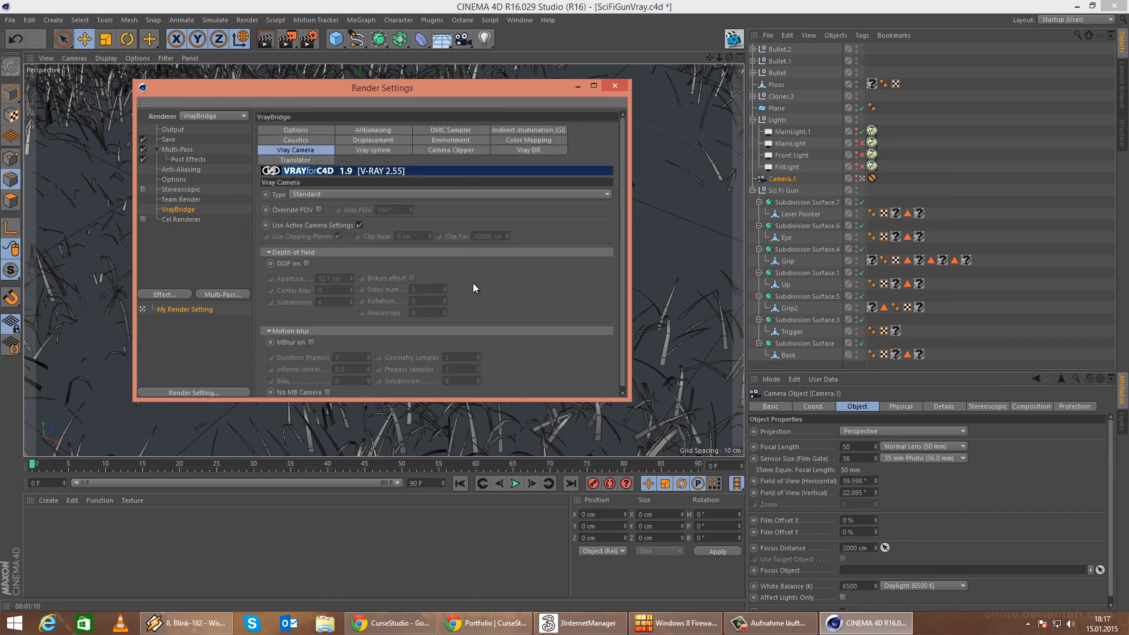
scroll(497, 298, "down", 1)
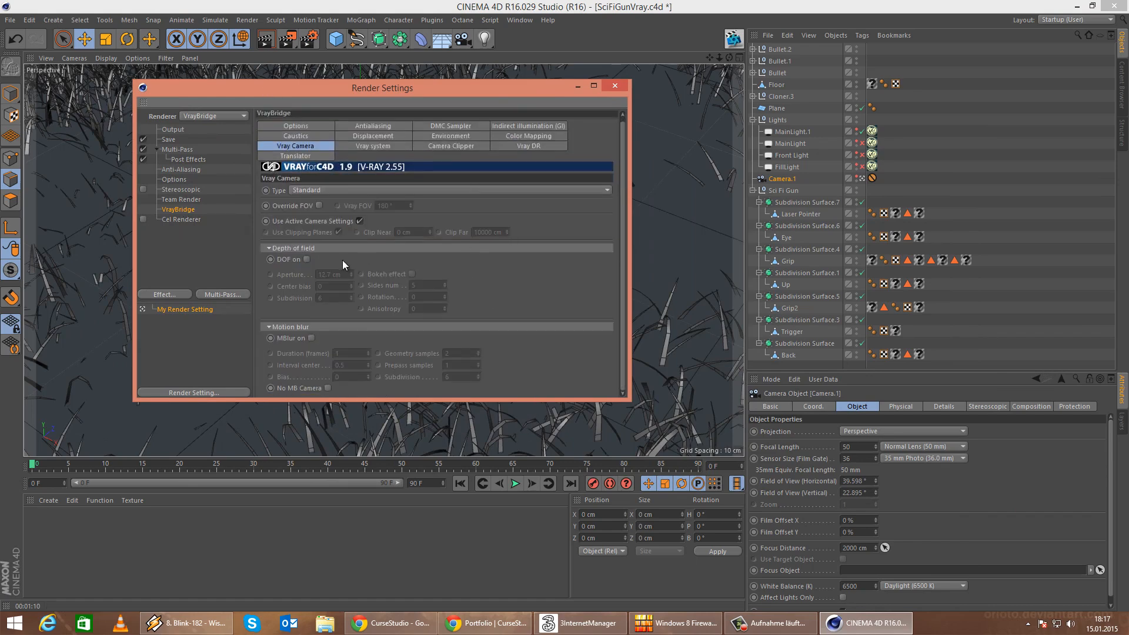
left_click(307, 260)
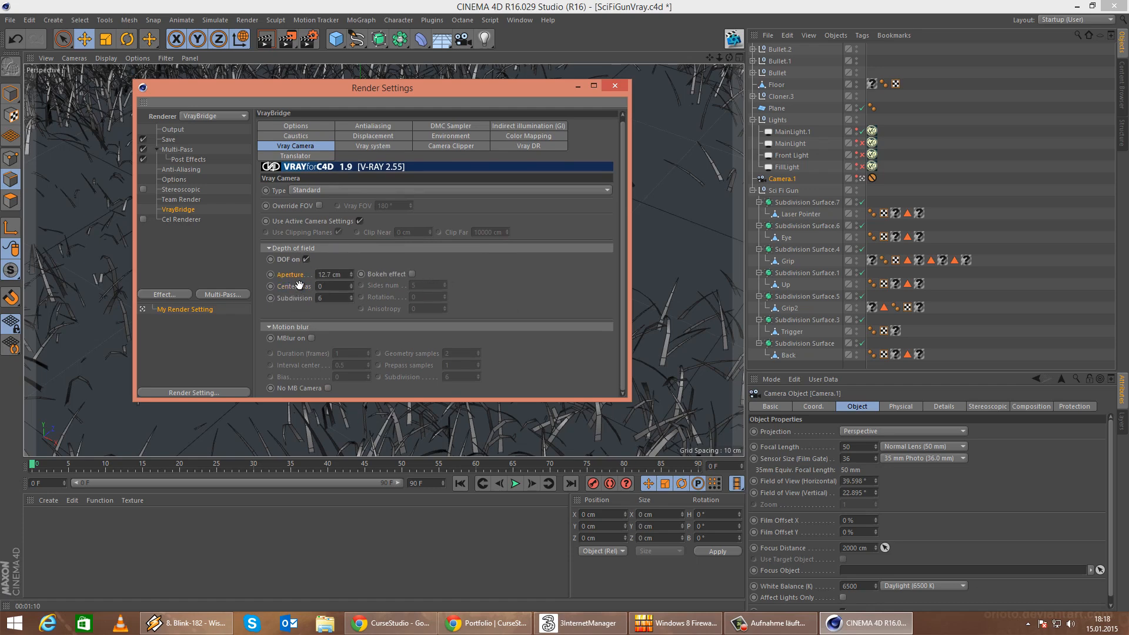
scroll(299, 285, "up", 1)
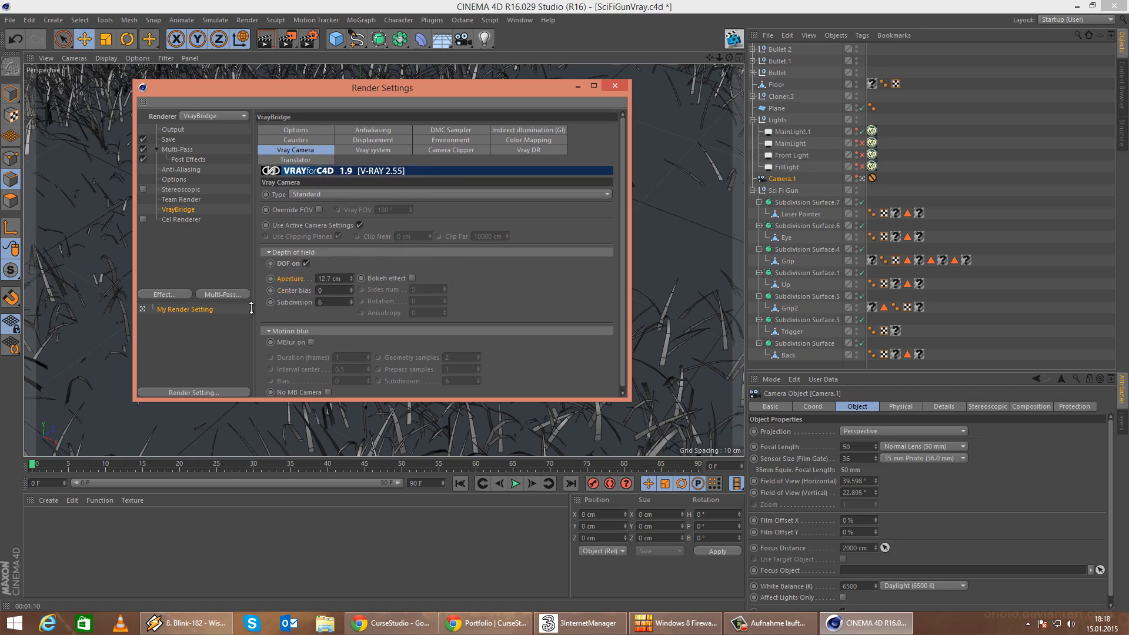
left_click(306, 263)
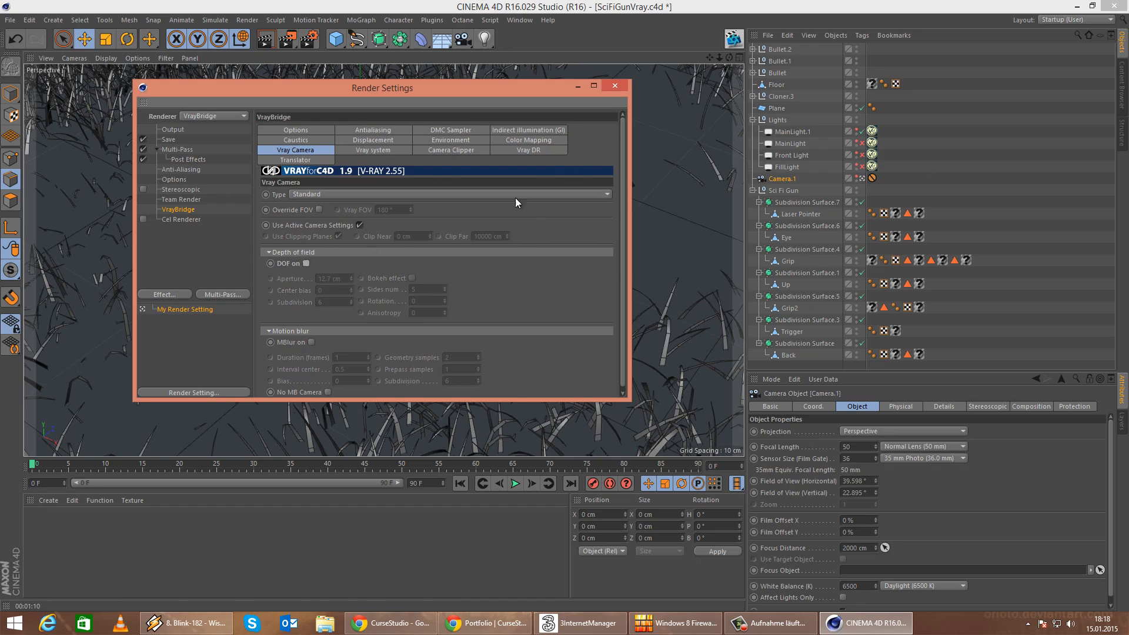
left_click(616, 87)
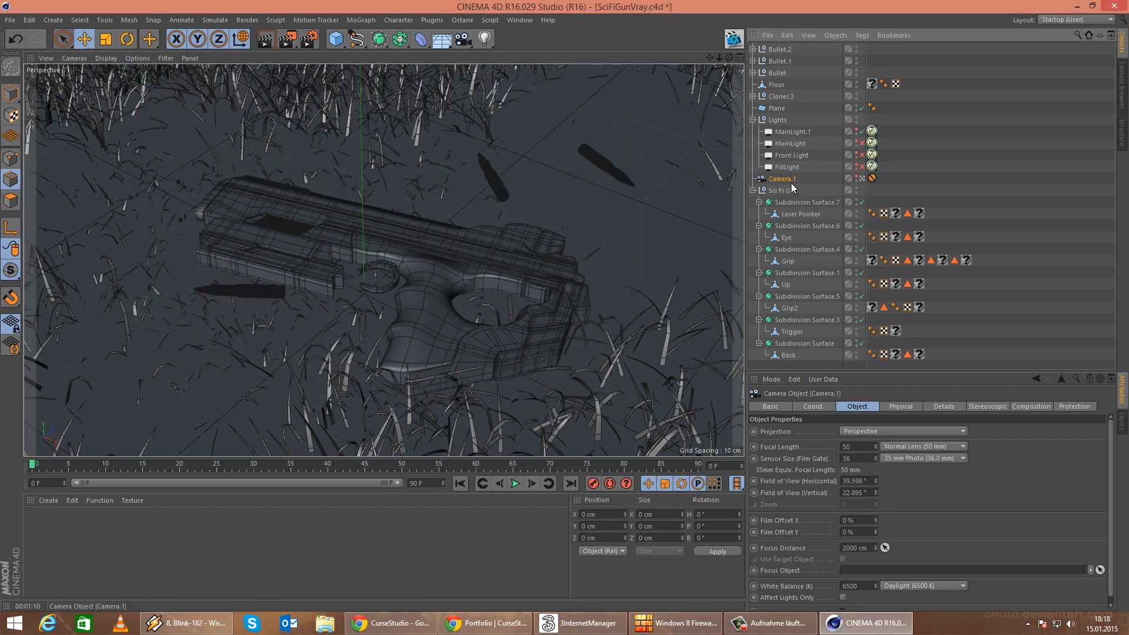
Add a VrayPhysicalCamera tag to Camera.1 and select it to show its lens parameters.
right_click(791, 184)
mouse_move(915, 183)
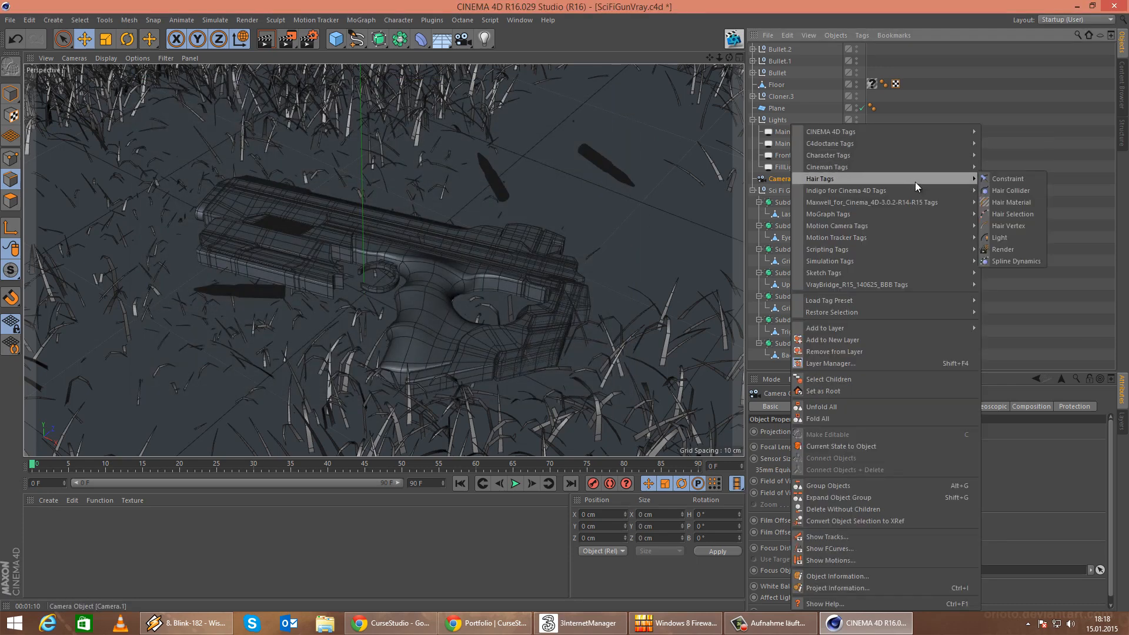
mouse_move(924, 289)
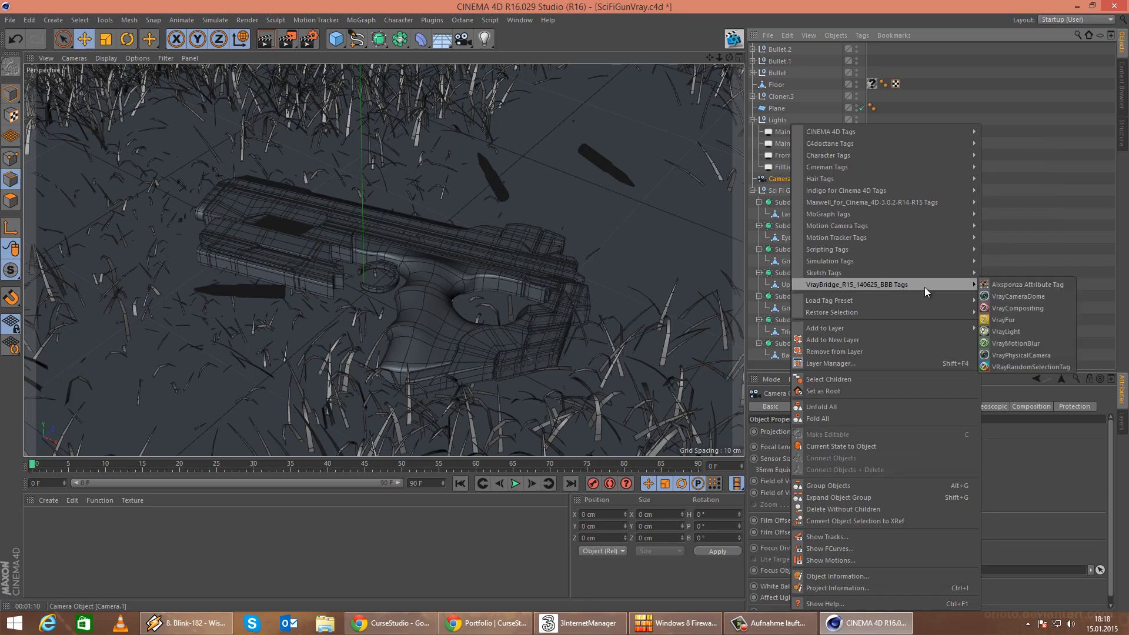
left_click(1023, 357)
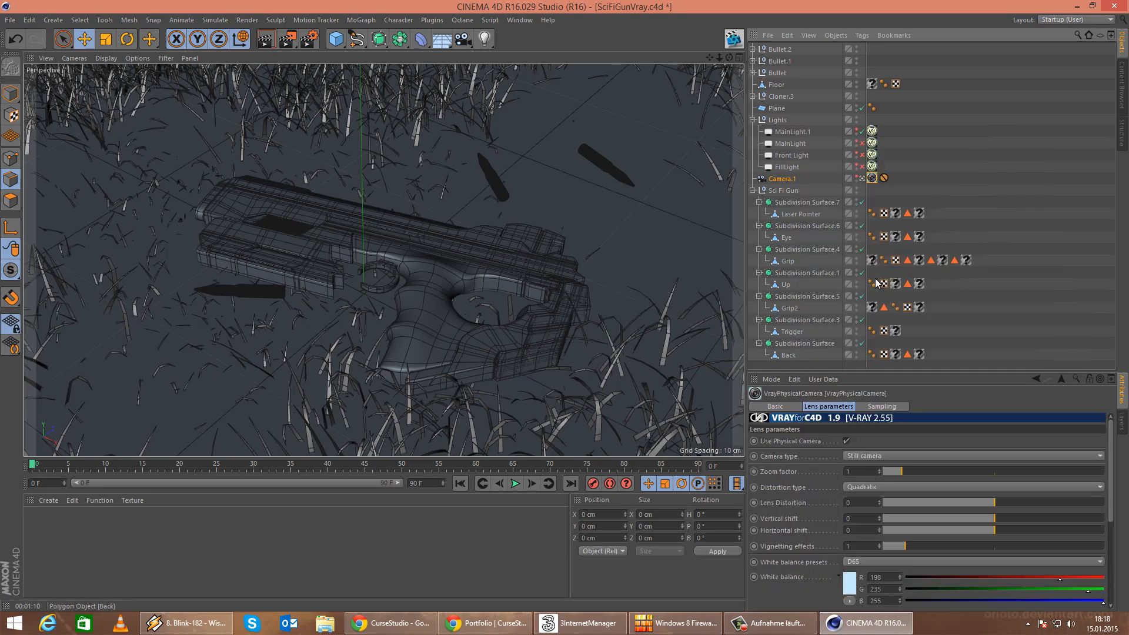
left_click(872, 178)
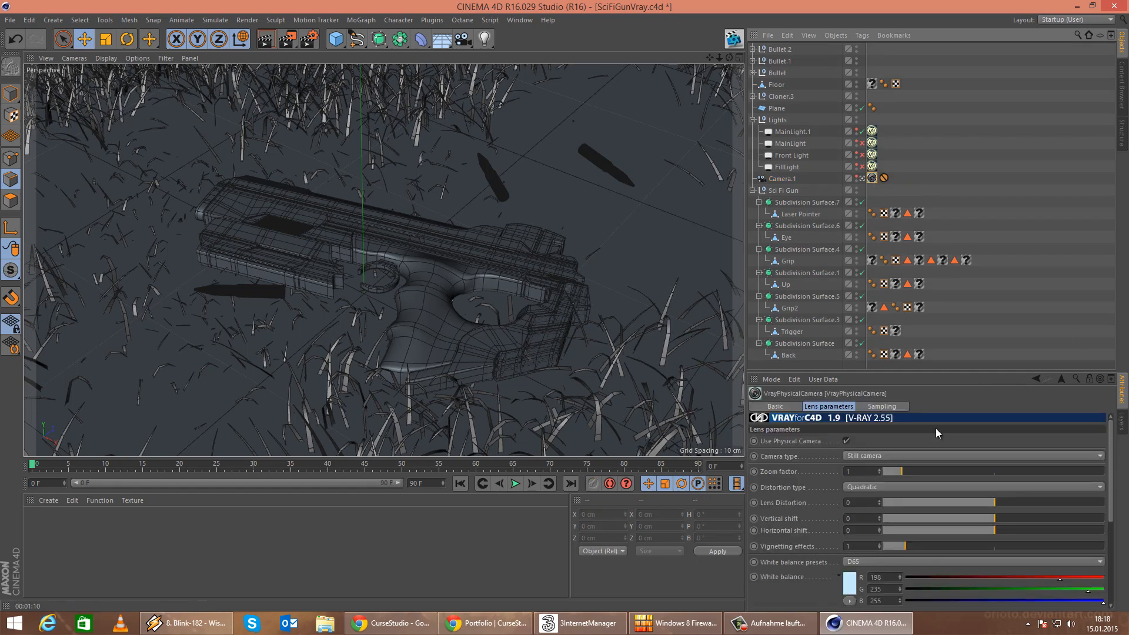
Examine the physical camera's lens and exposure parameters and the common settings of MainLight.1's VrayLight tag.
scroll(918, 470, "down", 3)
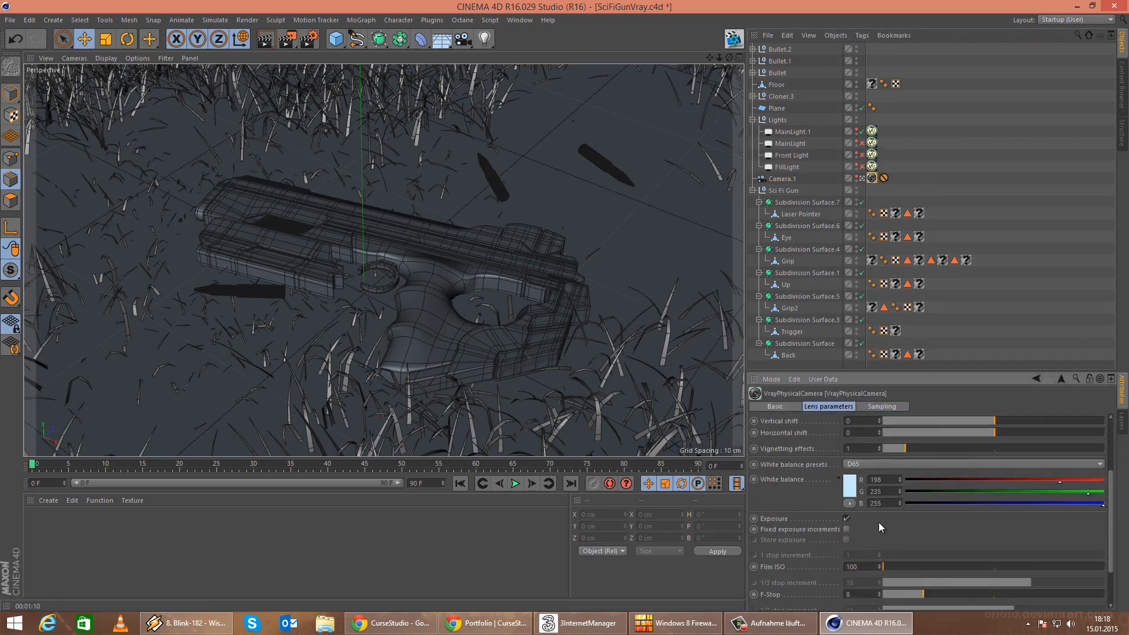
scroll(893, 512, "down", 2)
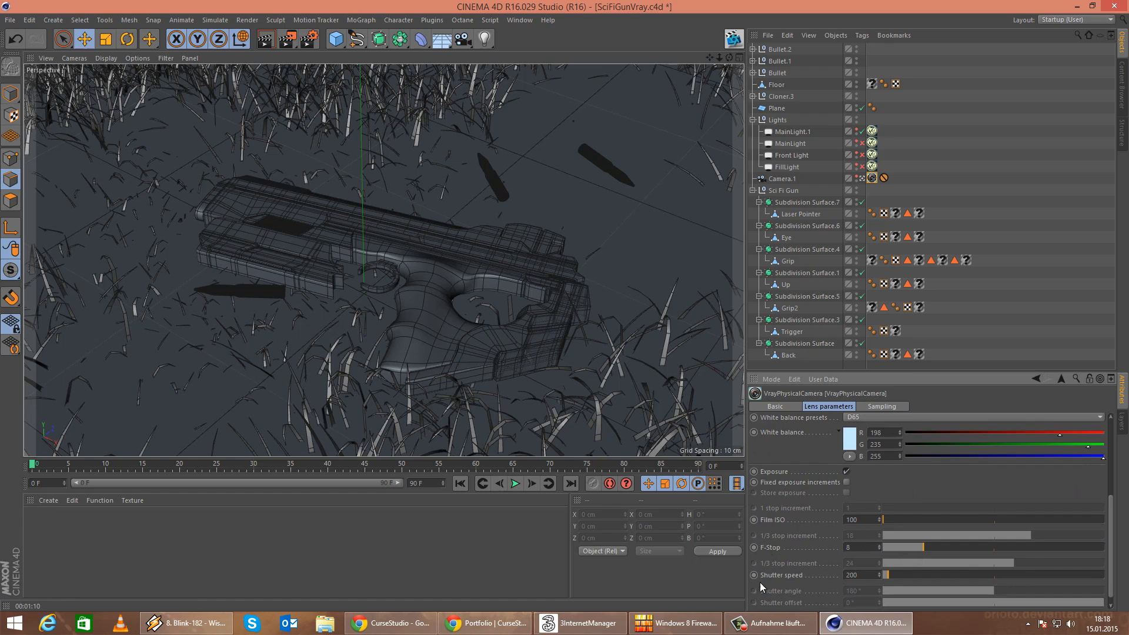
scroll(909, 485, "up", 5)
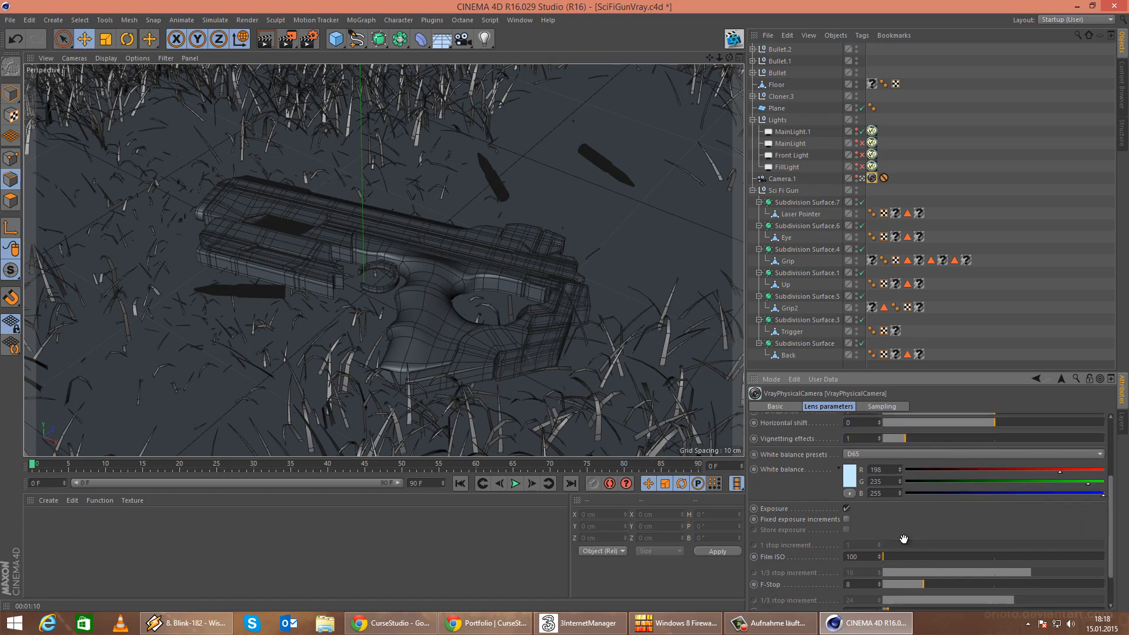
left_click(872, 130)
left_click(799, 406)
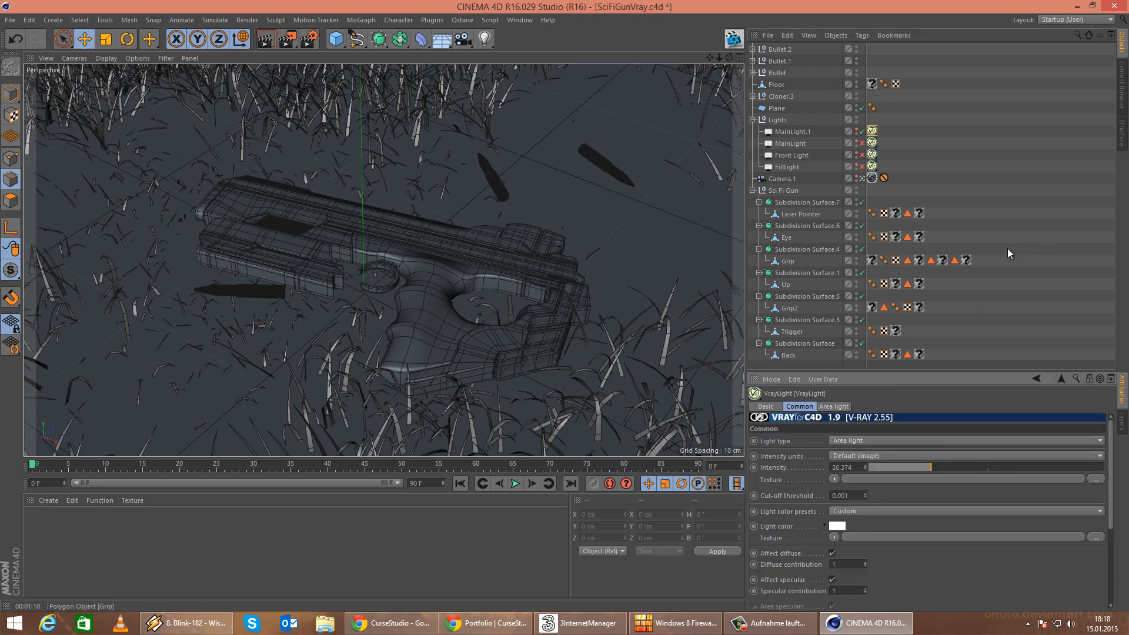
left_click(872, 178)
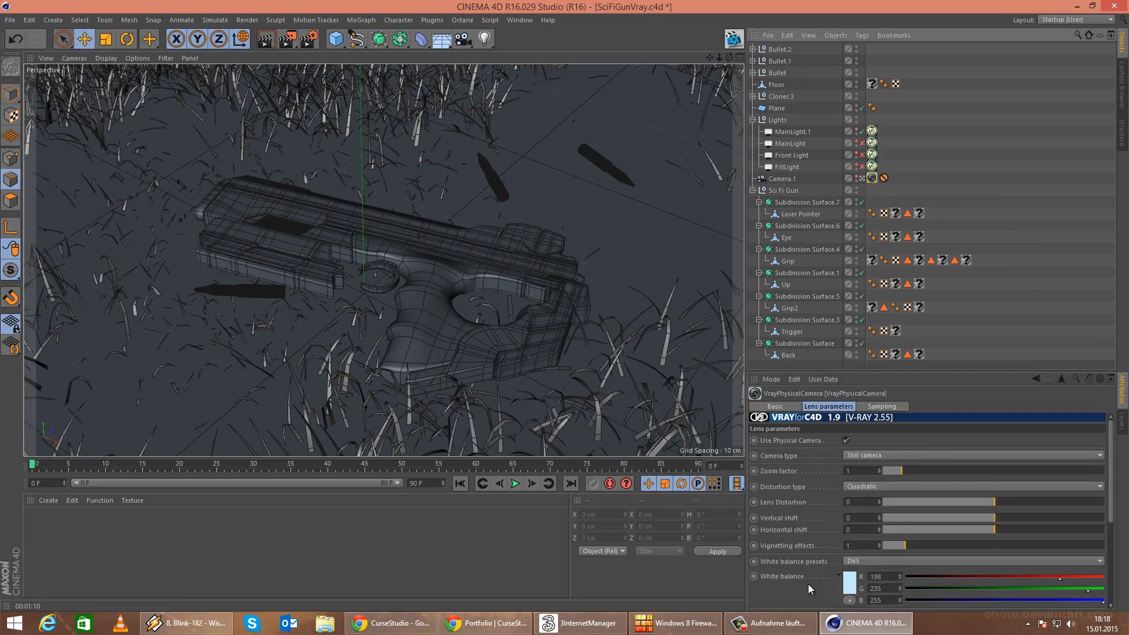
scroll(836, 498, "down", 5)
scroll(836, 498, "down", 1)
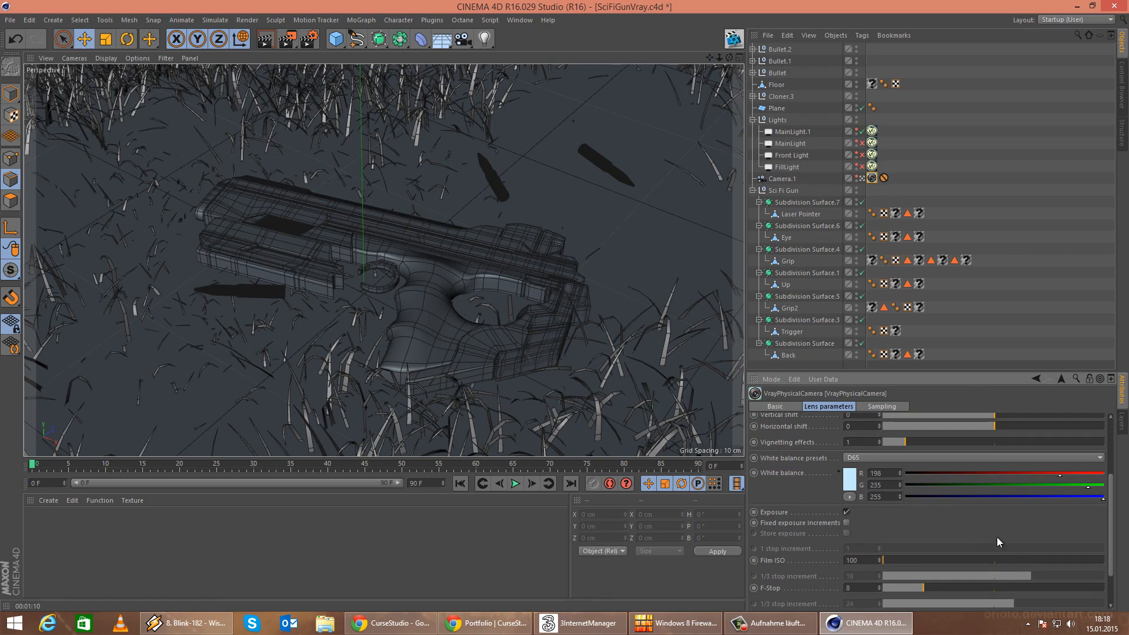
left_click_drag(997, 538, 993, 509)
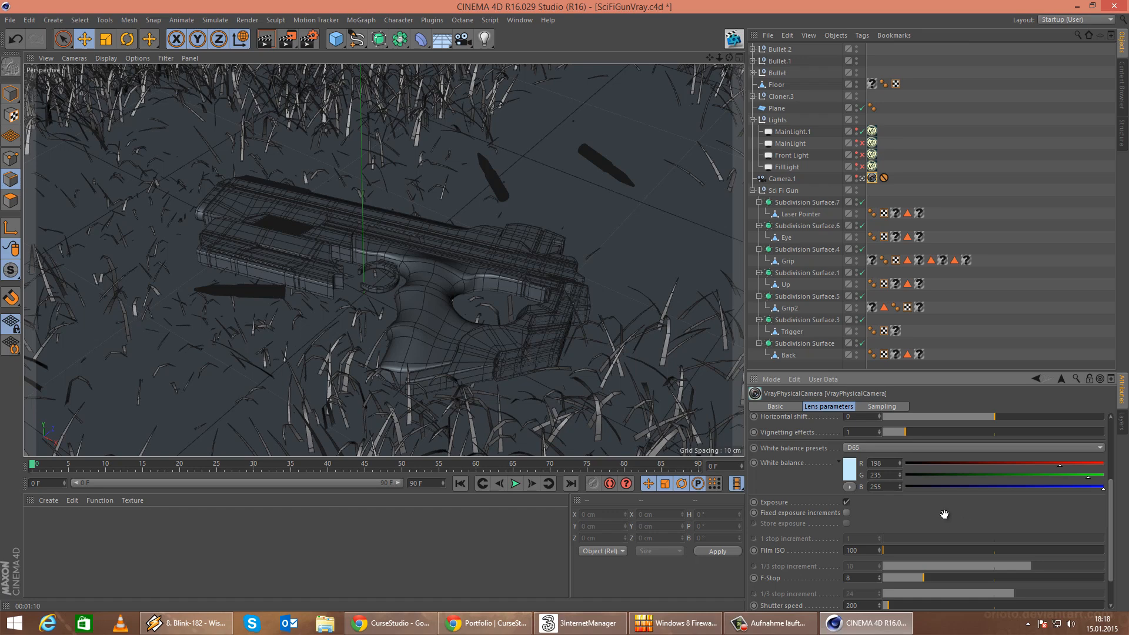
Set the physical camera's Film ISO to 400 and its F-Stop to 4.
scroll(945, 514, "down", 3)
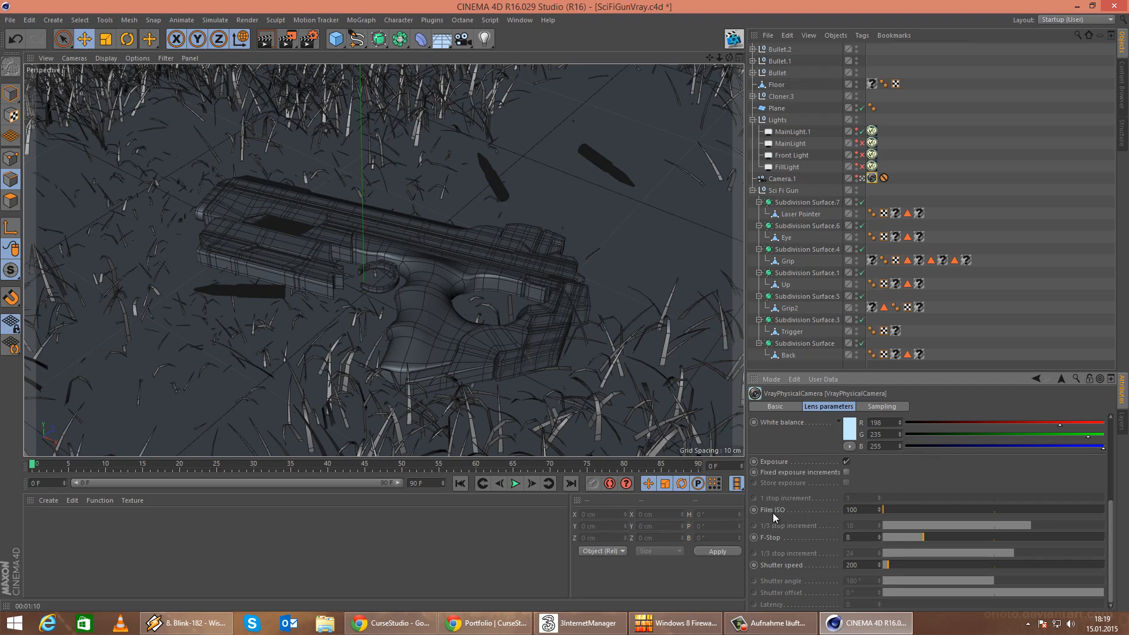
left_click(864, 510)
type("400")
left_click(864, 537)
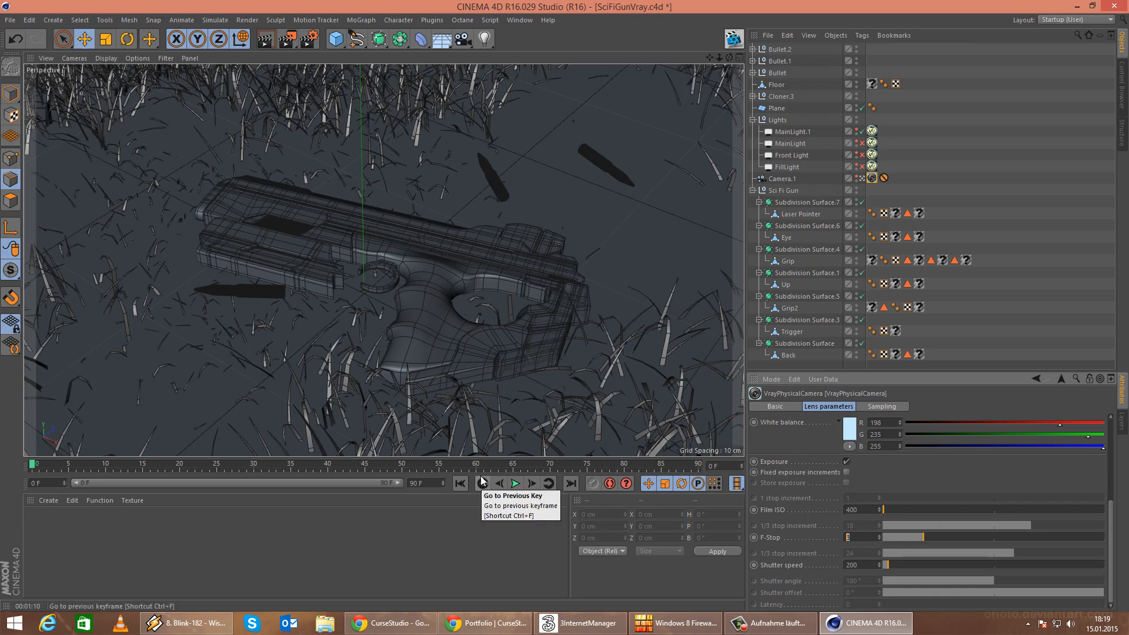
type("4")
key("Return")
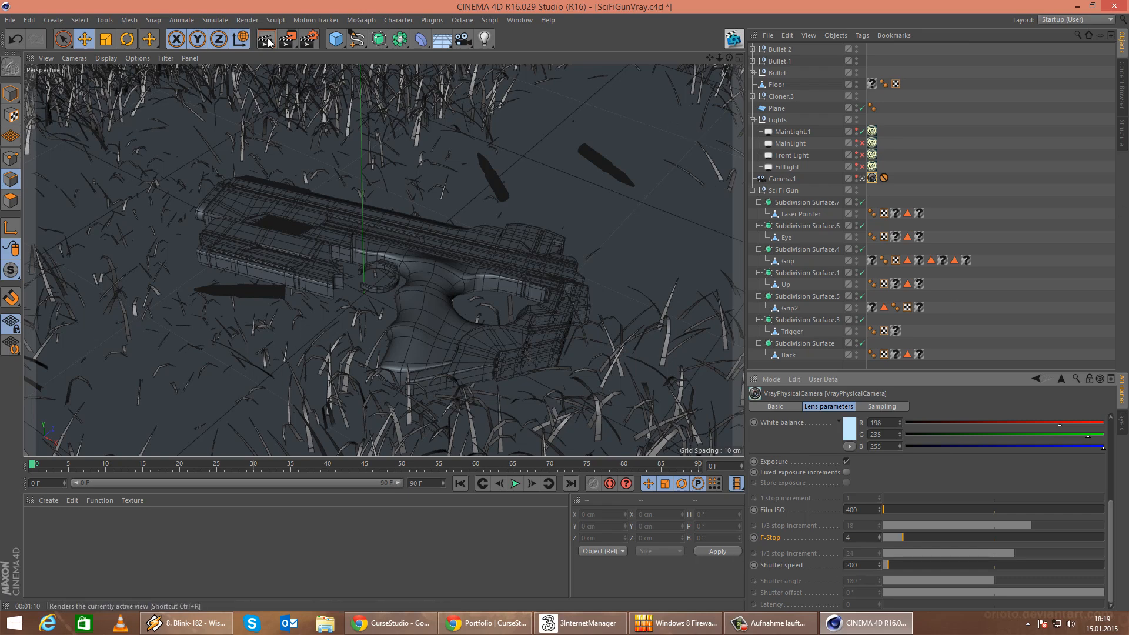
Set the physical camera's white balance preset to Neutral and its vignetting effects to 0.
scroll(877, 489, "up", 3)
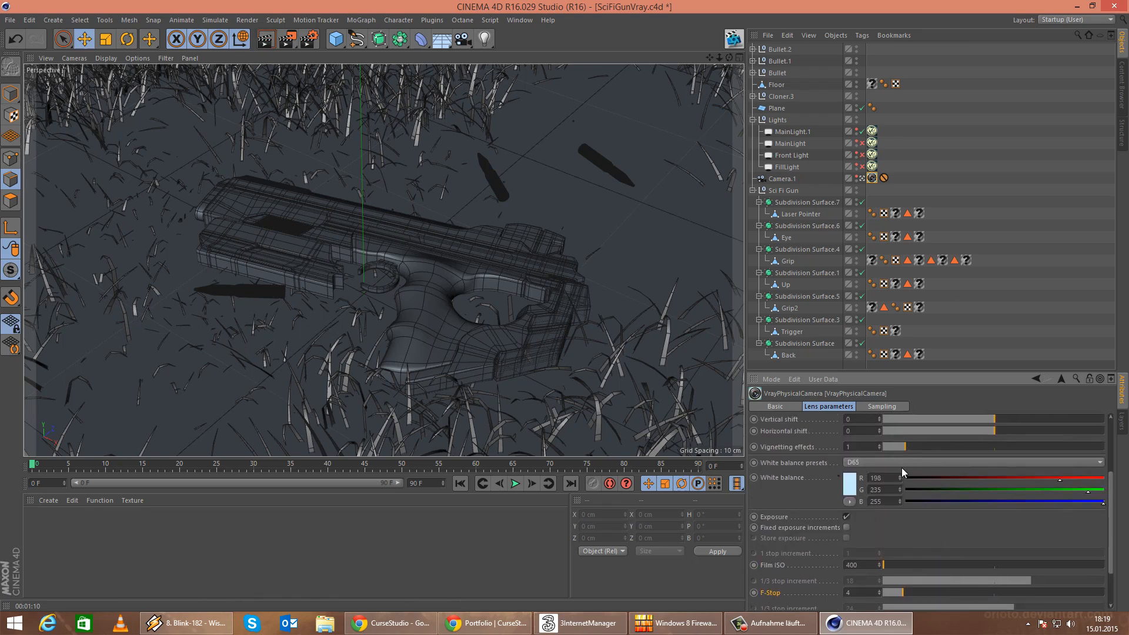
left_click(903, 463)
left_click(888, 488)
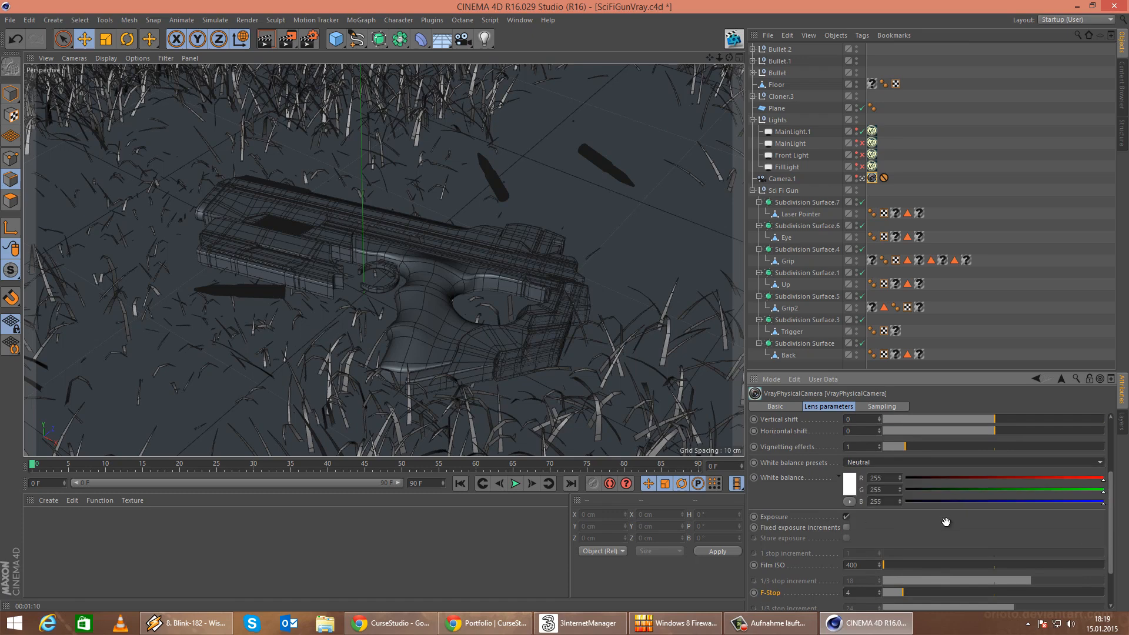
scroll(893, 516, "up", 3)
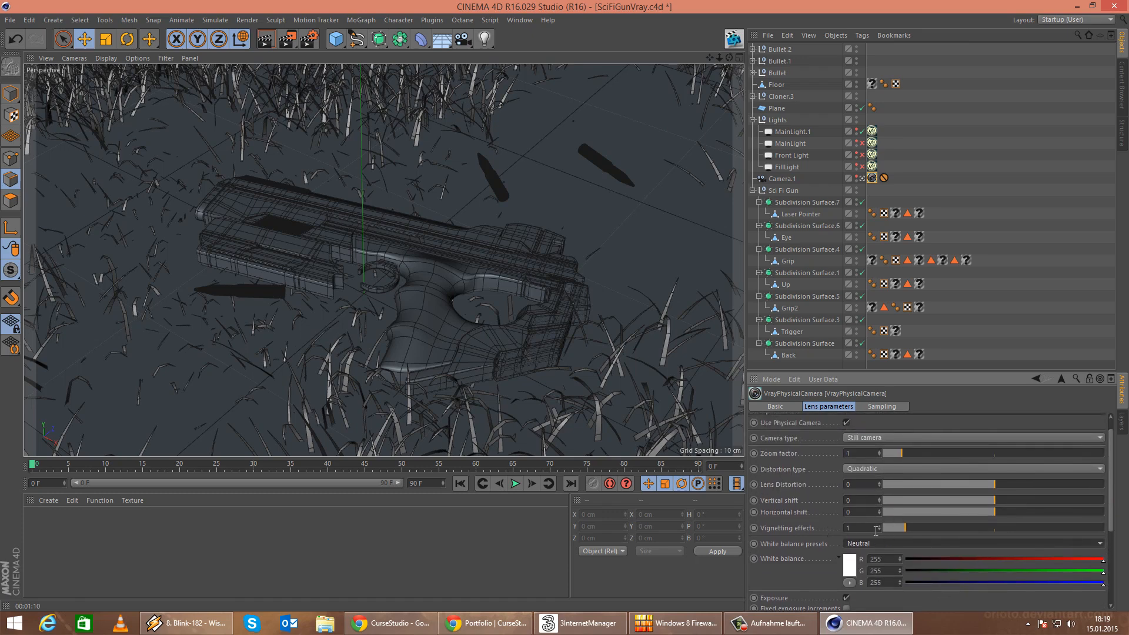
left_click(877, 528)
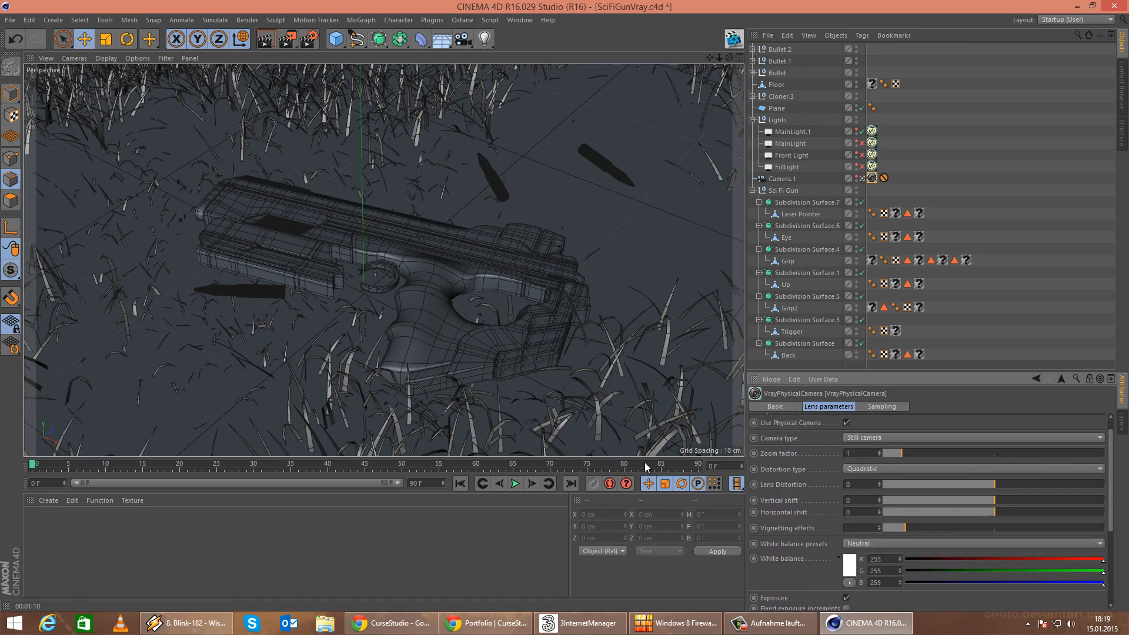
key("Return")
Test-render the active view with the physical camera and open the VrayLight tag settings of MainLight.1.
scroll(954, 546, "down", 2)
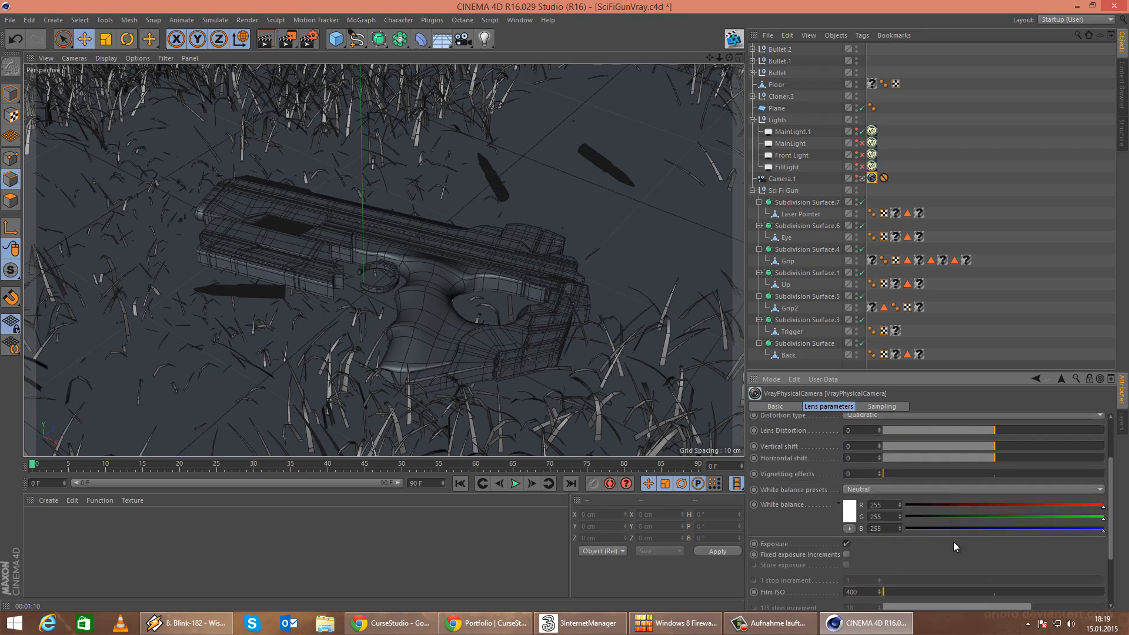
scroll(954, 542, "up", 2)
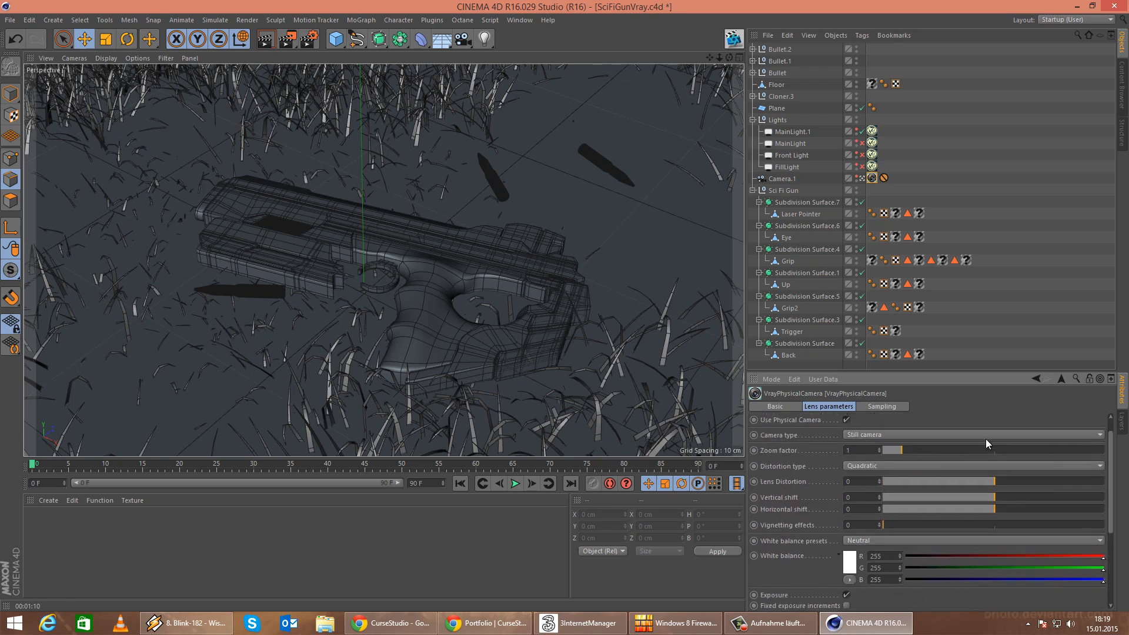
scroll(964, 512, "up", 1)
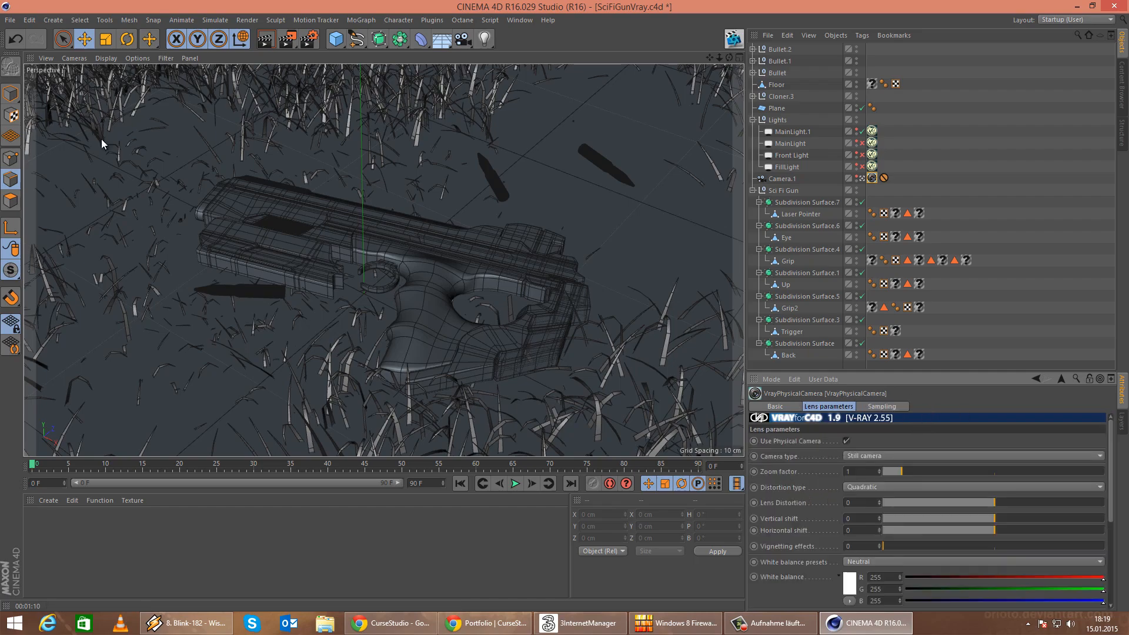
left_click(265, 40)
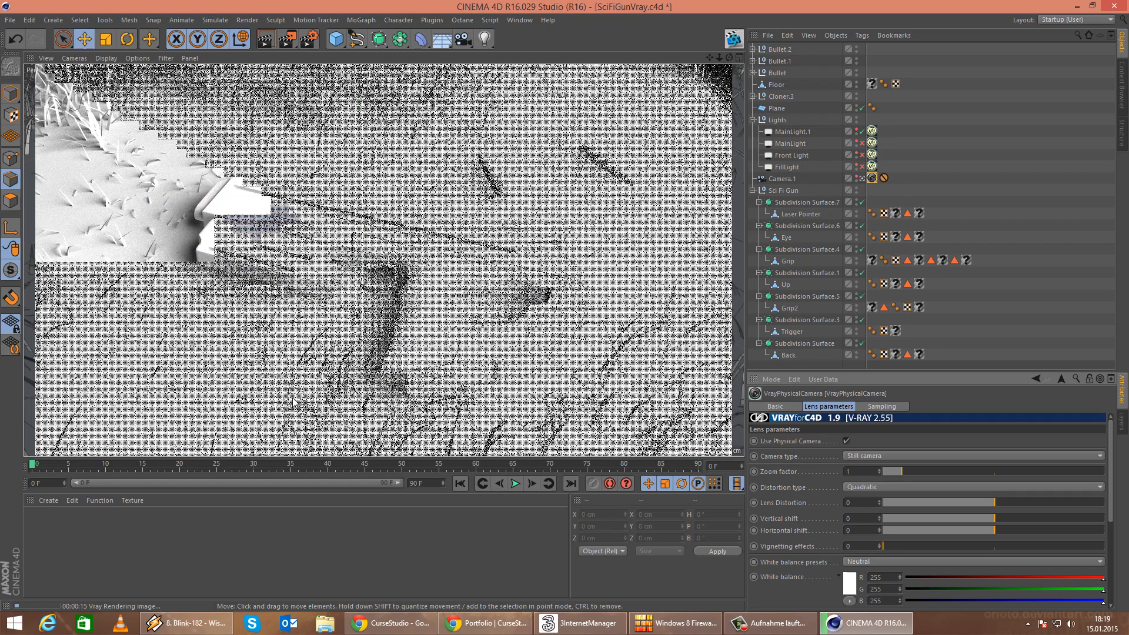
left_click(878, 190)
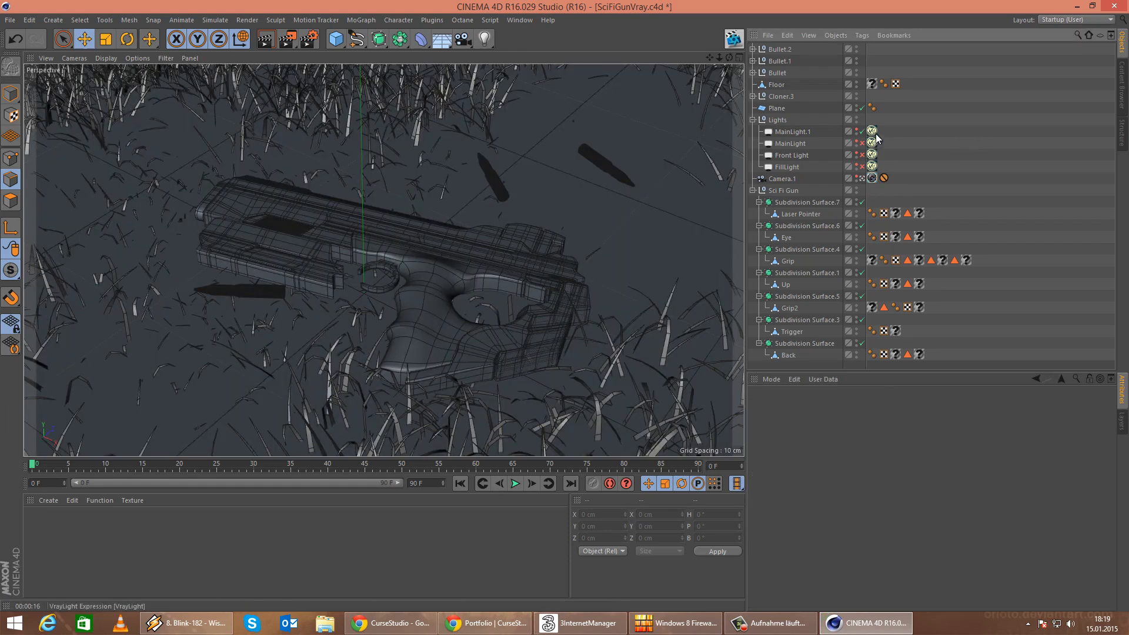
left_click(875, 129)
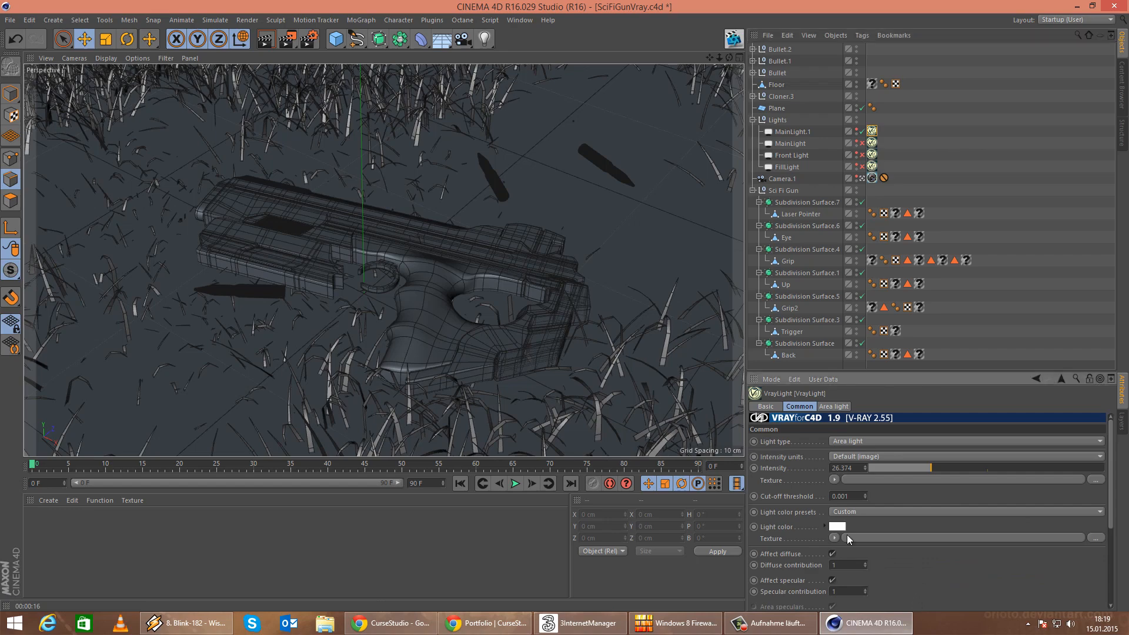
Try an intensity of 15 on MainLight.1's VrayLight tag and test-render the active view.
left_click(854, 468)
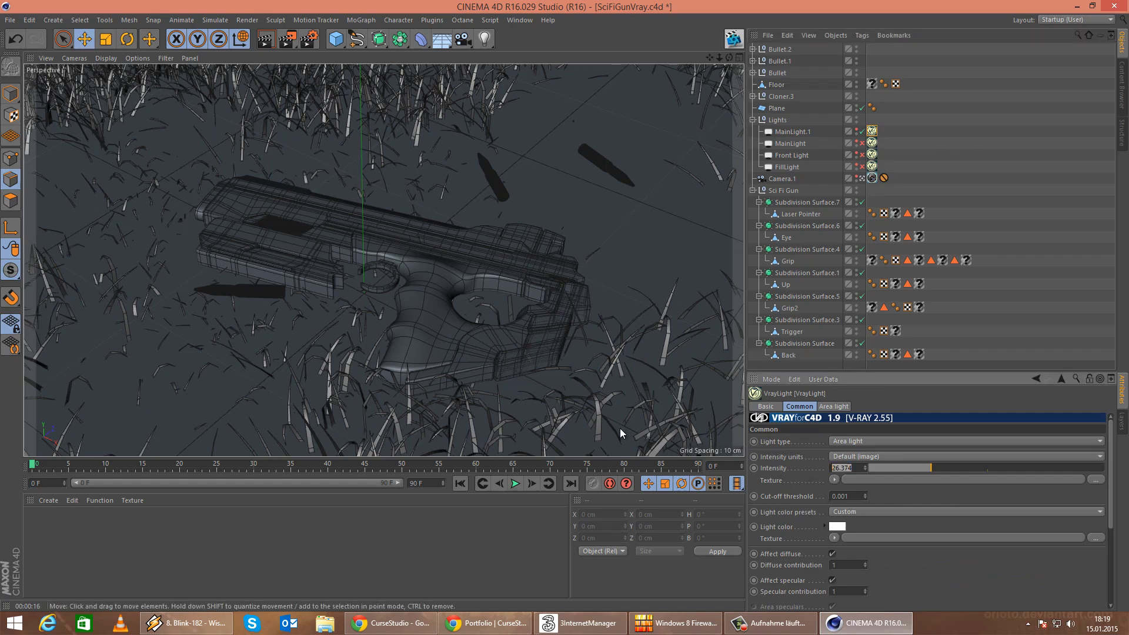
type("15")
key("Return")
left_click(261, 40)
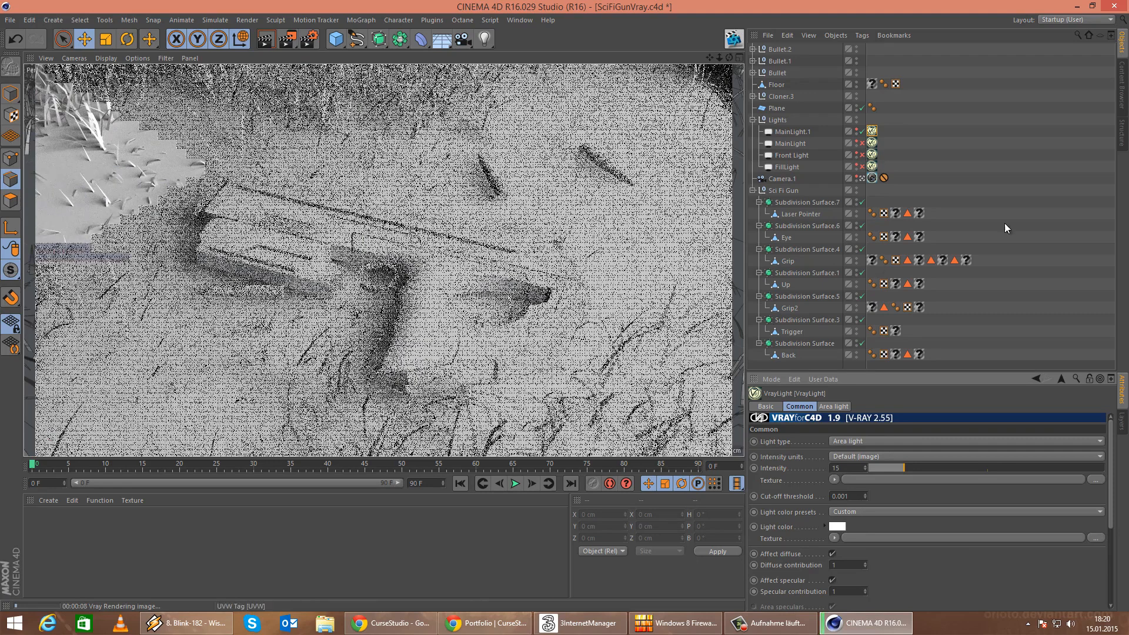
Set MainLight.1's VrayLight intensity to 10, then test-render the view and a region around the gun's grip.
left_click(872, 131)
left_click_drag(841, 468, 673, 421)
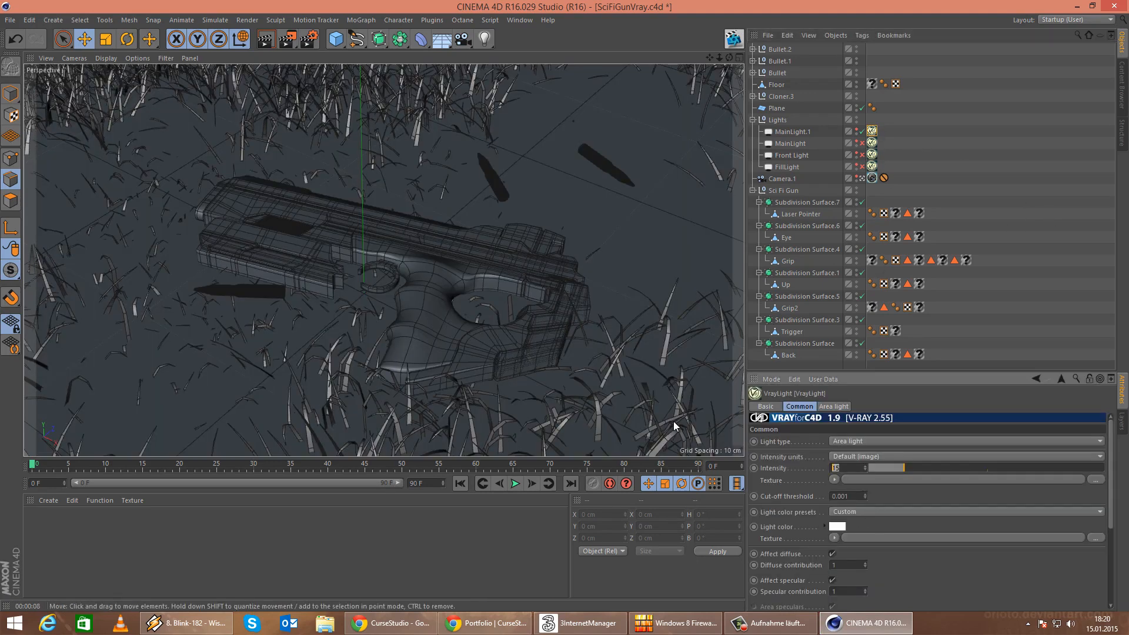
type("10")
key("Return")
left_click(265, 40)
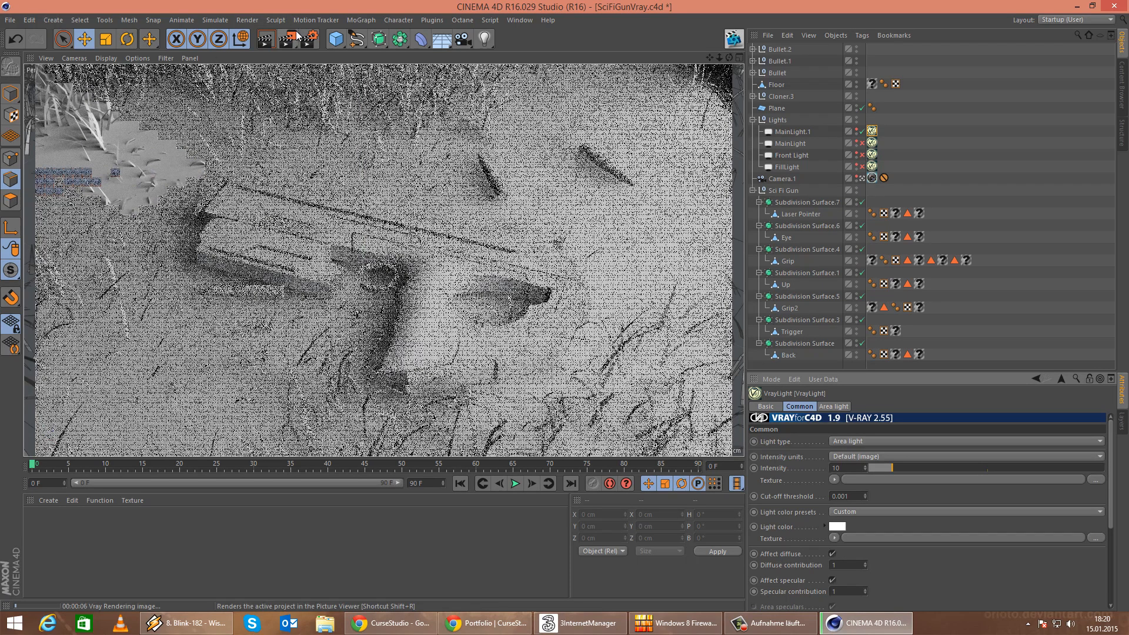
left_click_drag(287, 38, 320, 55)
left_click_drag(369, 200, 617, 427)
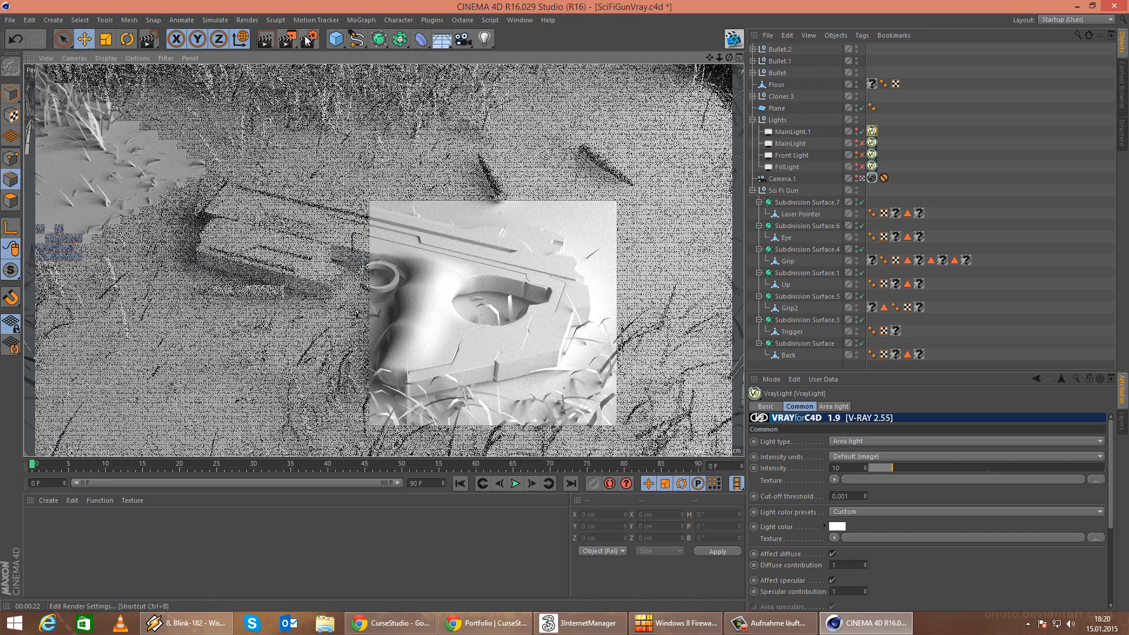
Open the VrayBridge color mapping settings beside the viewport and region-render the gun's grip with Linear multiply.
key("ctrl+b")
left_click(450, 128)
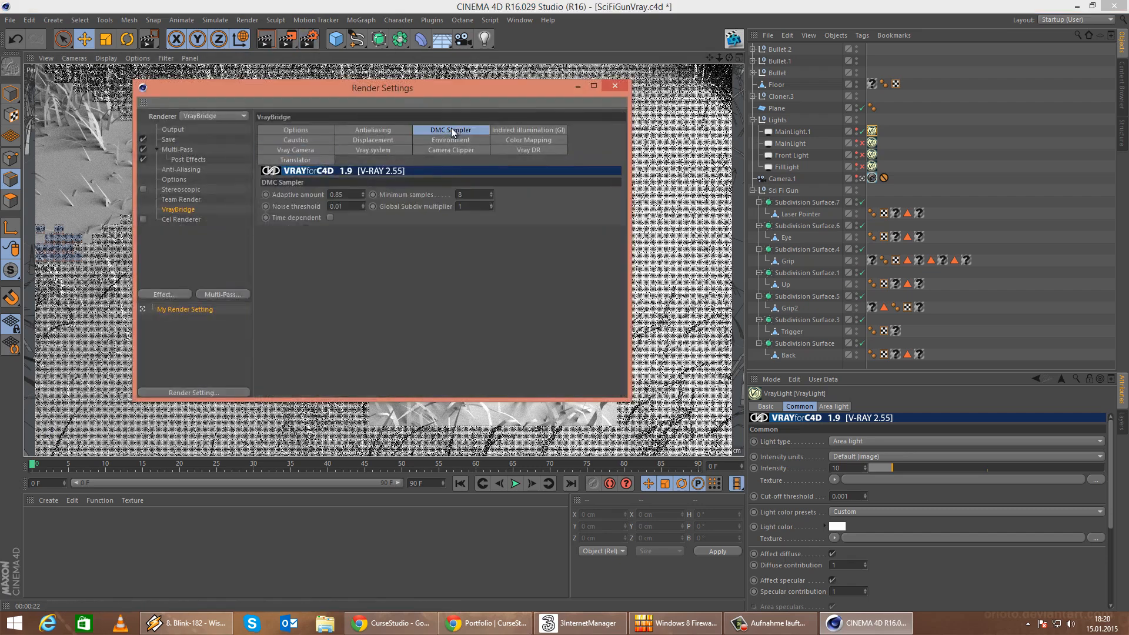
left_click(389, 127)
left_click_drag(416, 89, 960, 290)
left_click(959, 319)
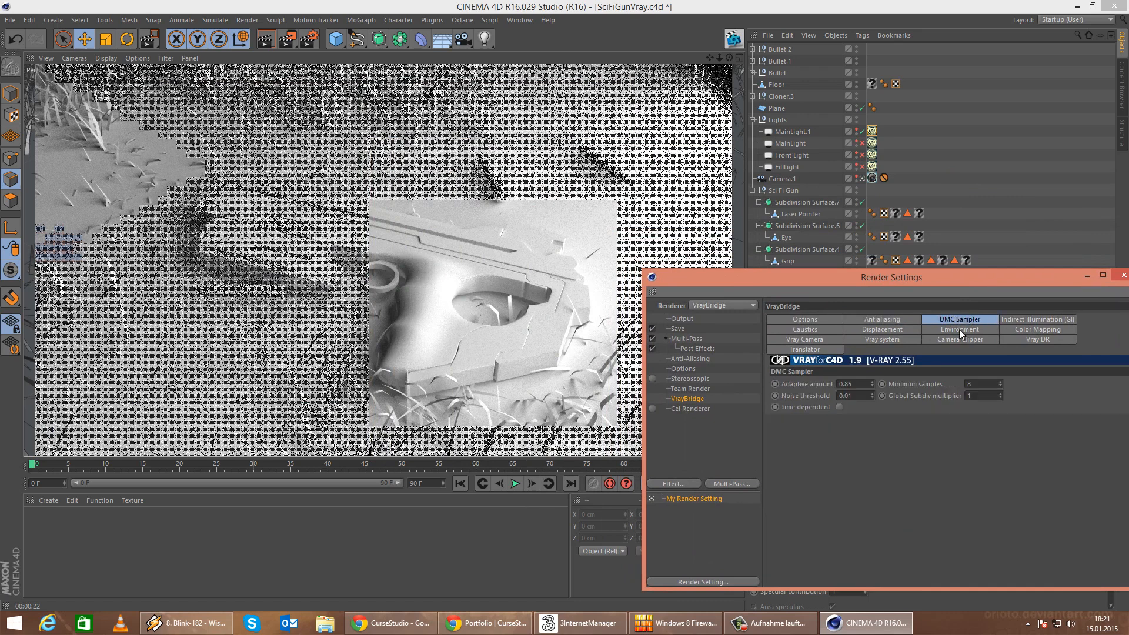
left_click(1034, 330)
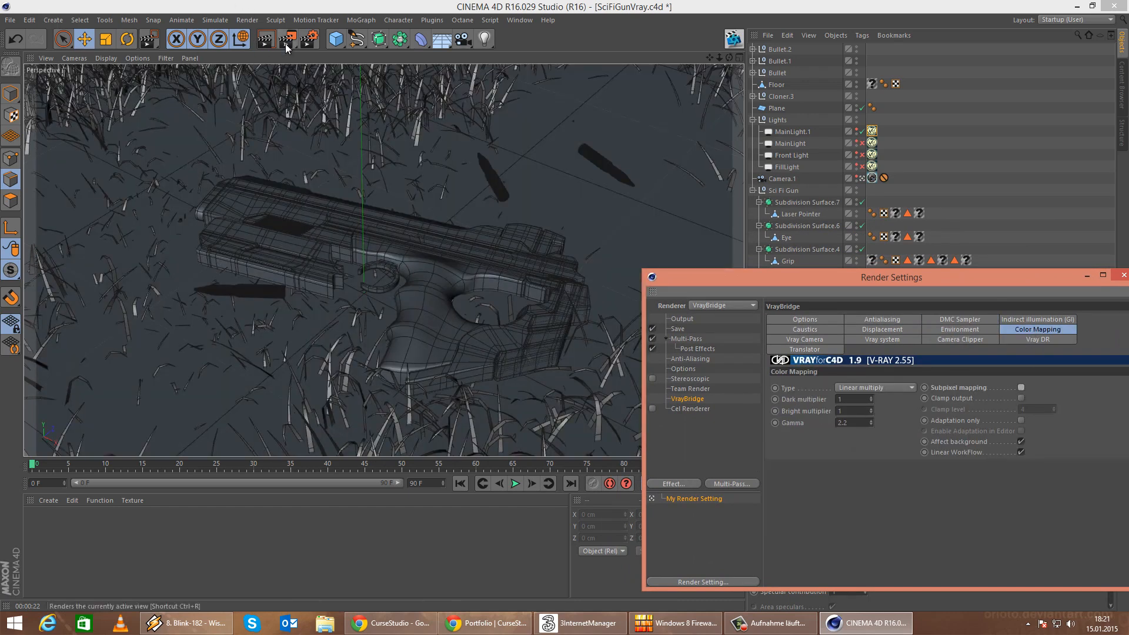
left_click_drag(287, 39, 338, 51)
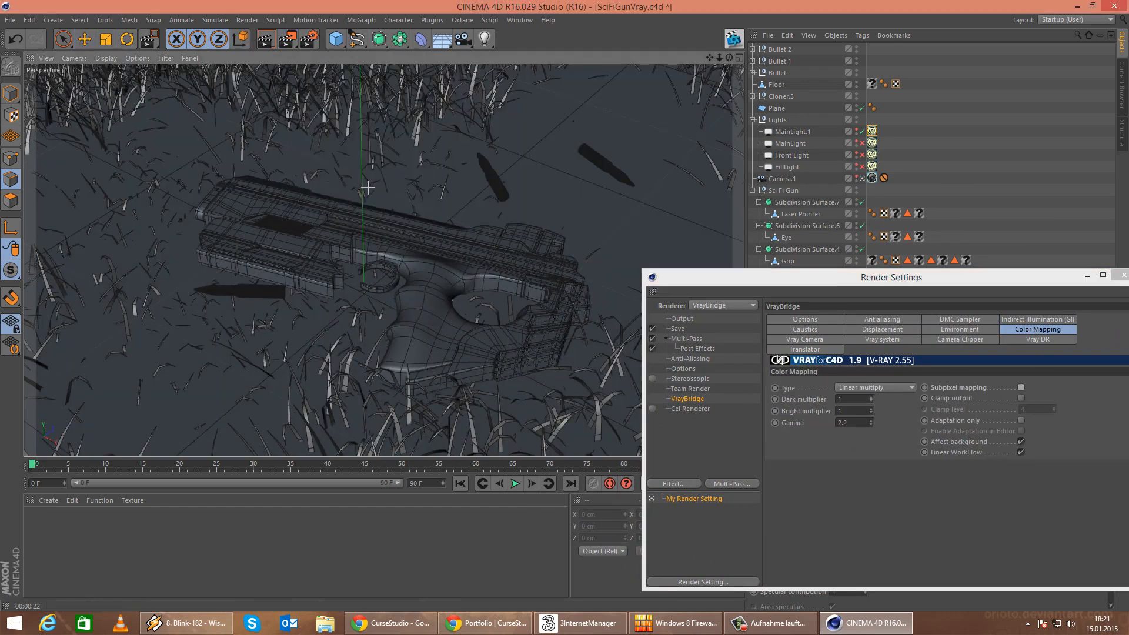
left_click_drag(366, 186, 621, 435)
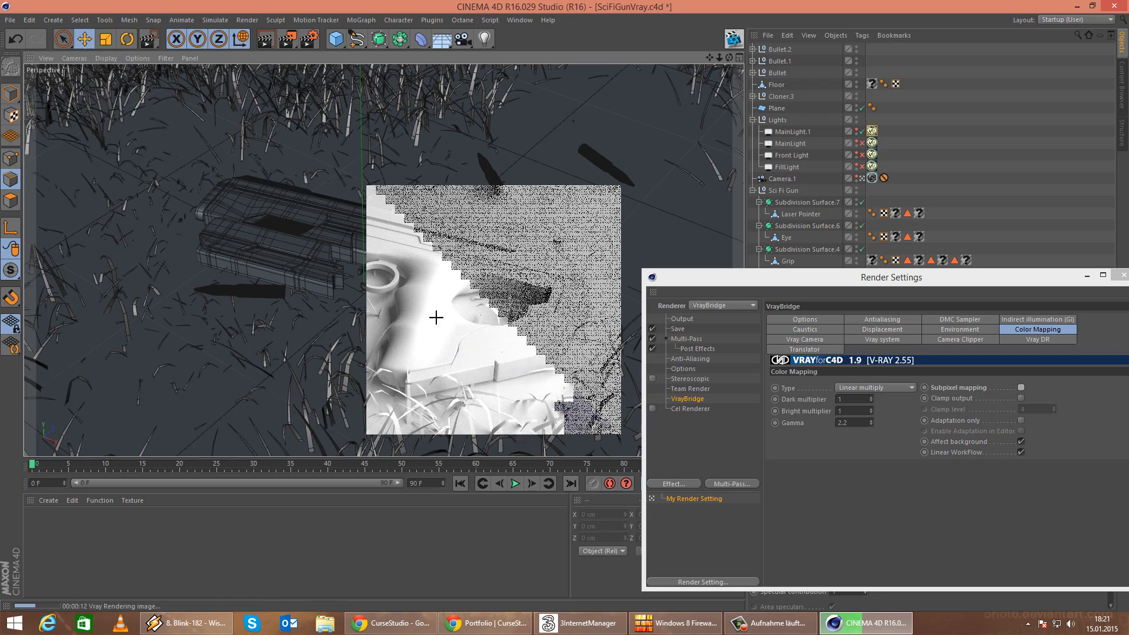
Enable subpixel mapping, set the color mapping type to Reinhard, and region-render the gun's grip.
left_click(1022, 387)
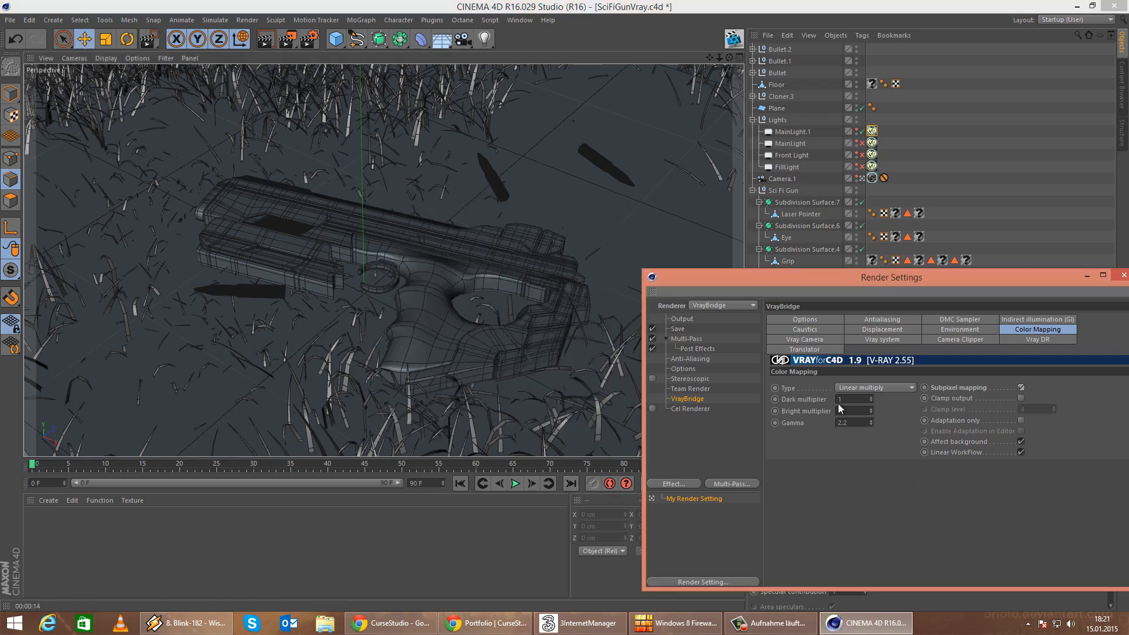
left_click(864, 386)
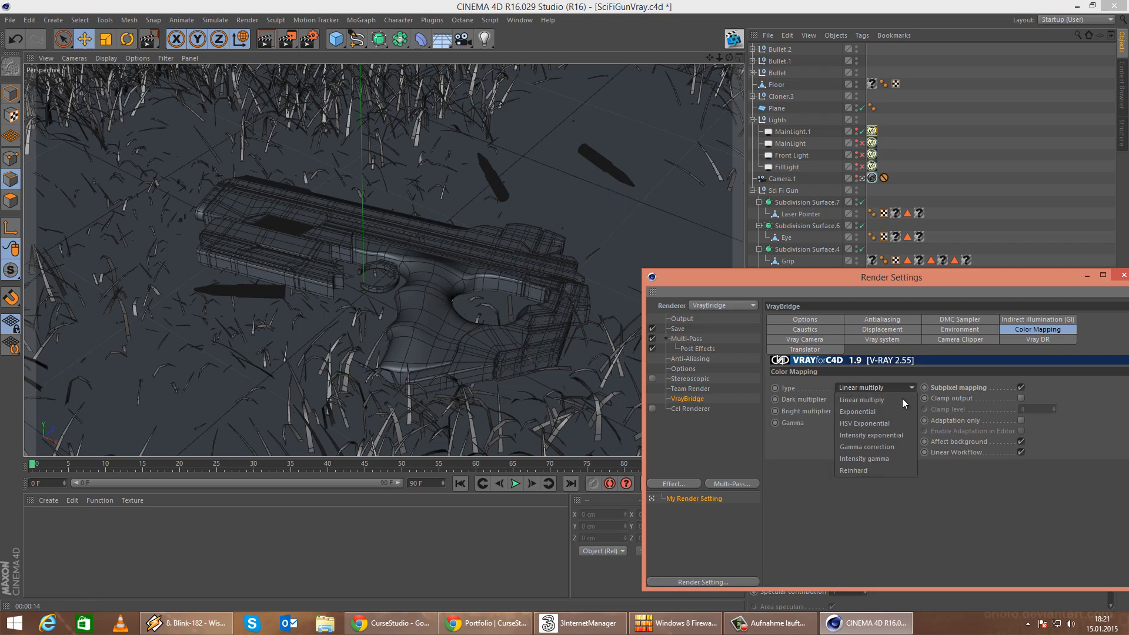
left_click(871, 470)
left_click_drag(279, 41, 330, 53)
left_click_drag(351, 175, 618, 430)
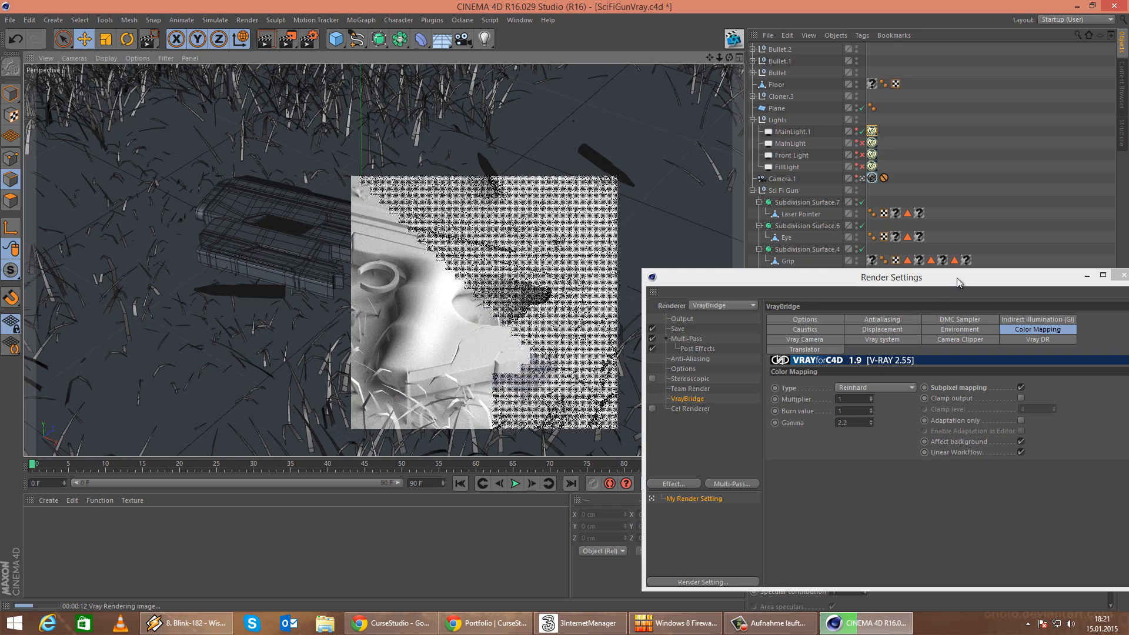
Close the render settings, switch MainLight.1 off and MainLight on, and test-render the active view.
left_click_drag(957, 278, 638, 284)
left_click(807, 283)
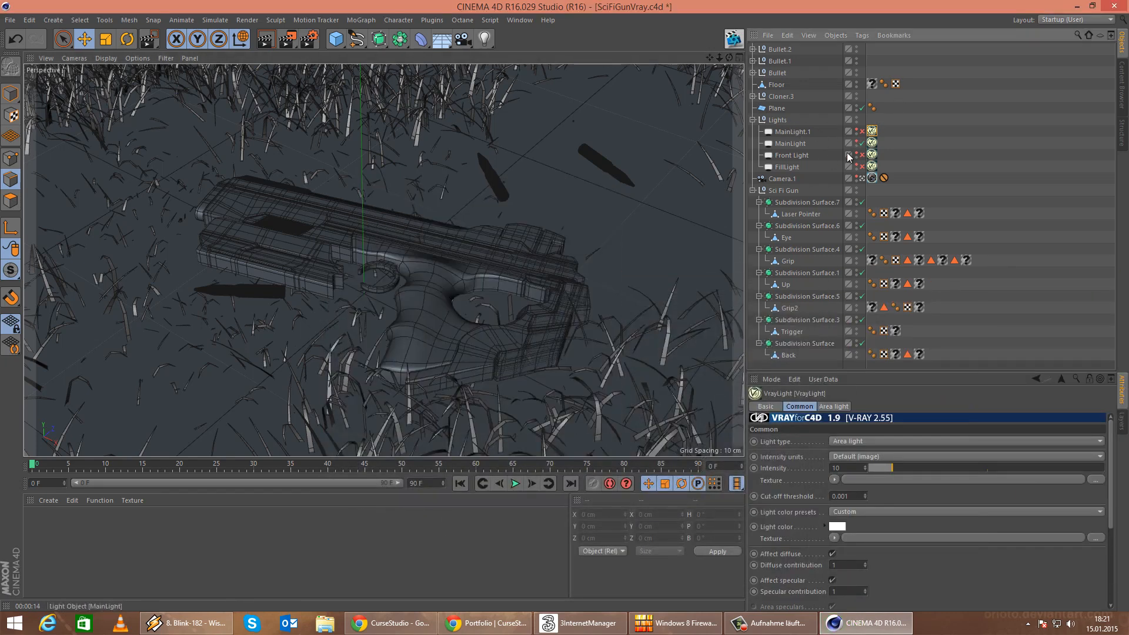
left_click(266, 39)
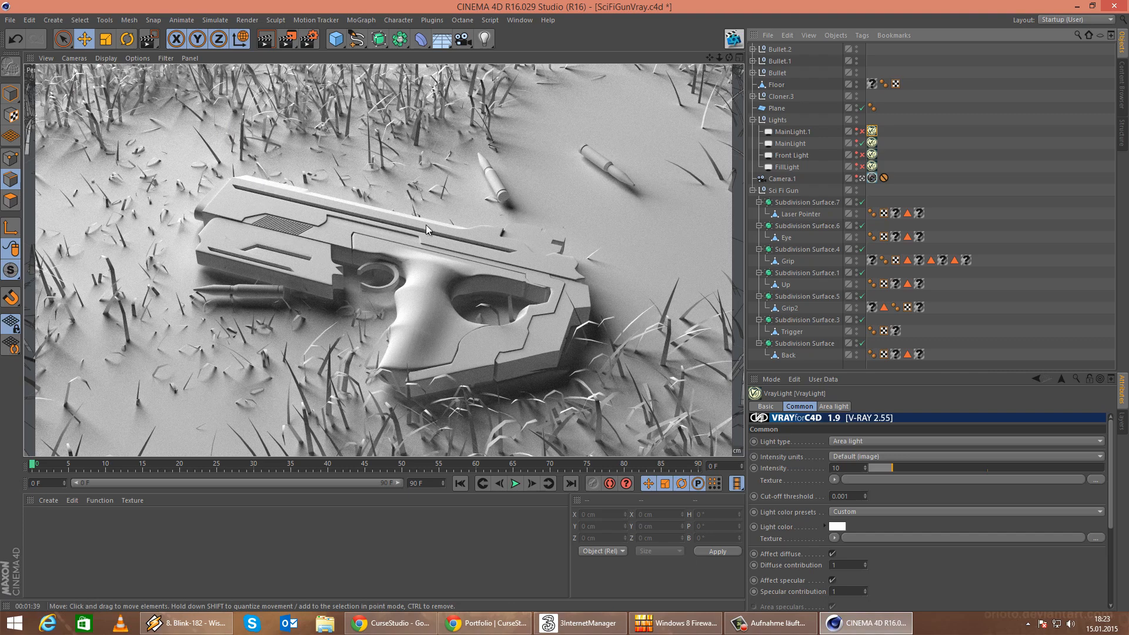
Test-render the scene lit only by Front Light and again lit only by FillLight.
left_click(862, 143)
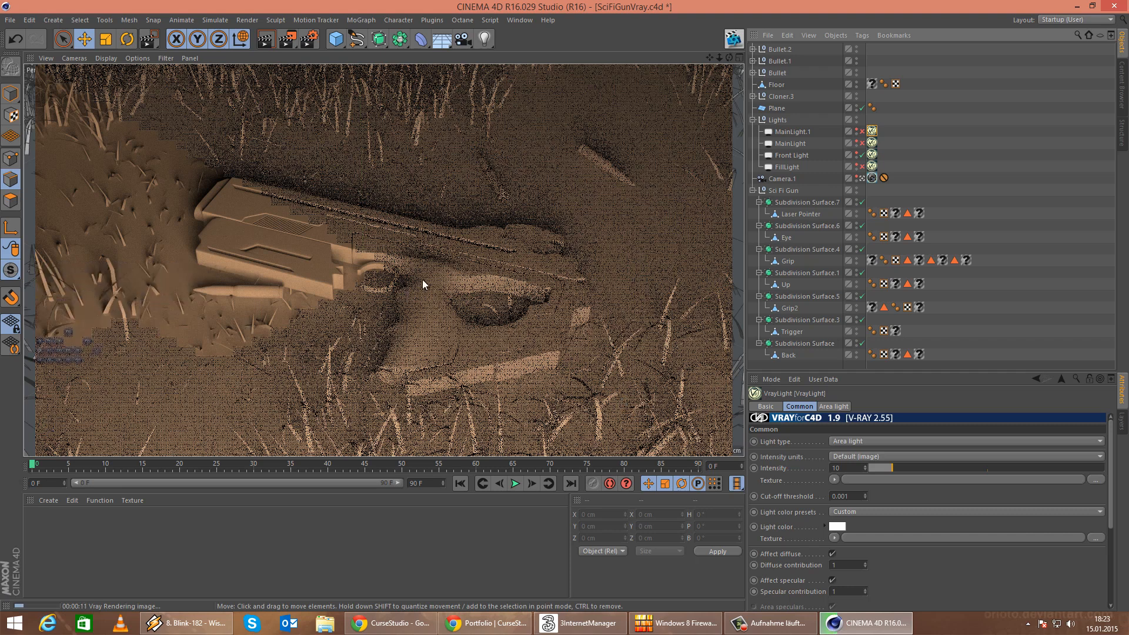
left_click(984, 192)
left_click(862, 154)
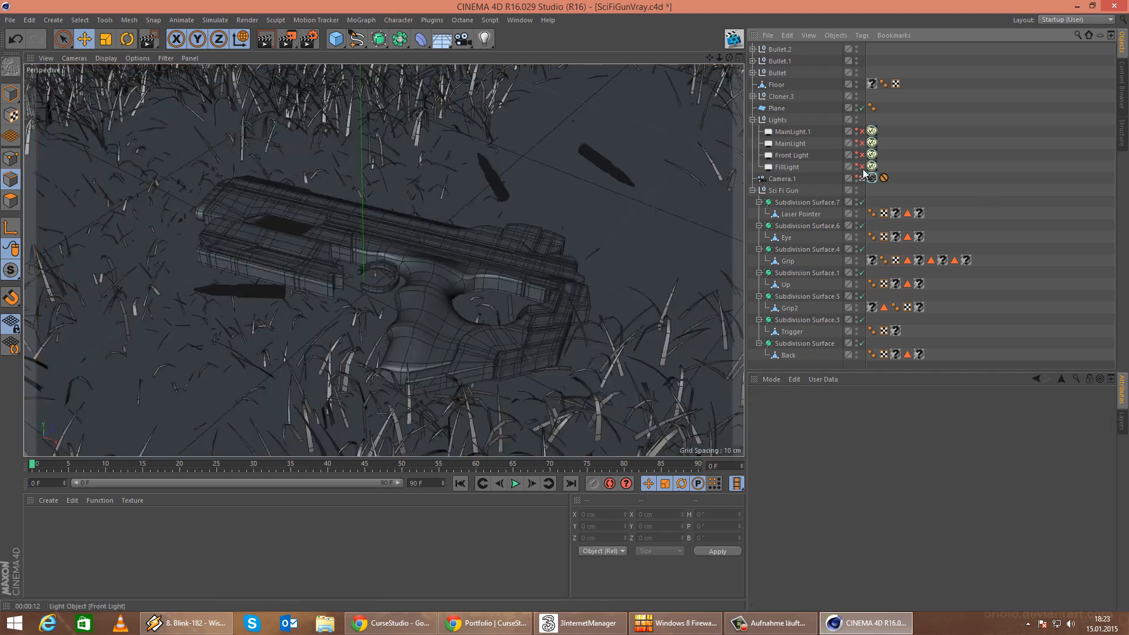
left_click(862, 166)
left_click(267, 43)
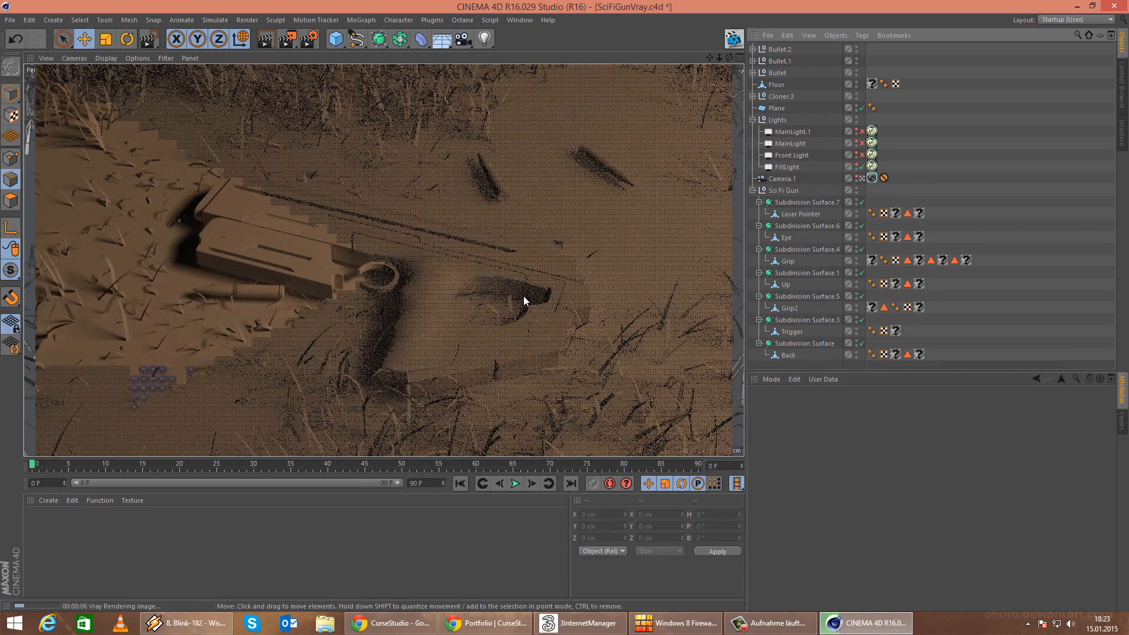
Re-enable Front Light, MainLight and MainLight.1 and test-render the view with all four lights active.
left_click(862, 155)
left_click(862, 143)
left_click(862, 133)
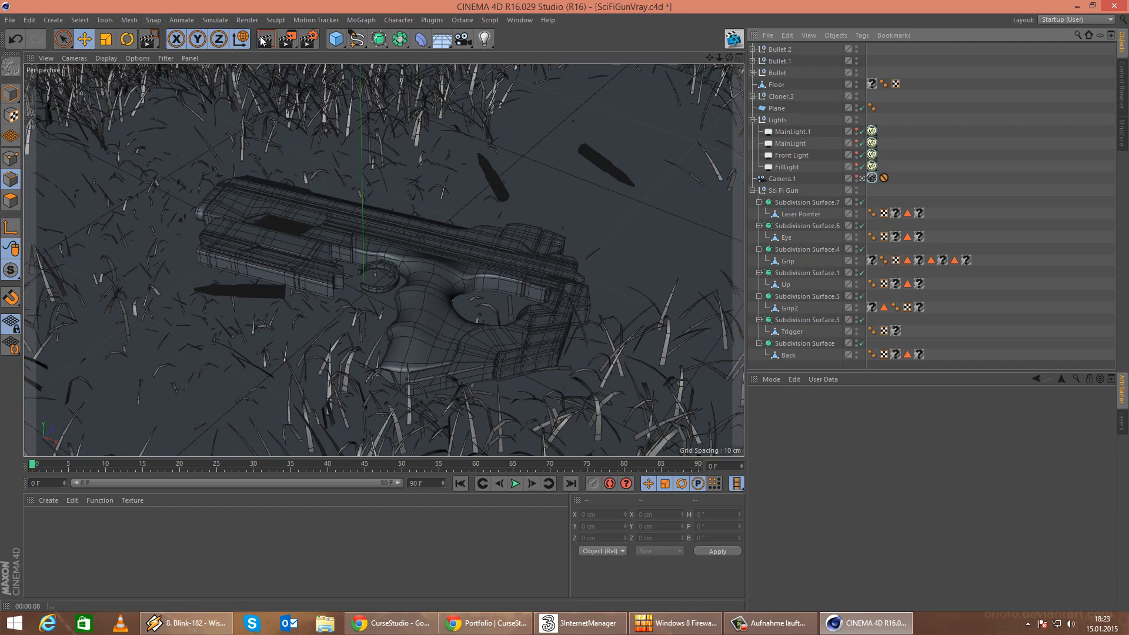
key("ctrl+r")
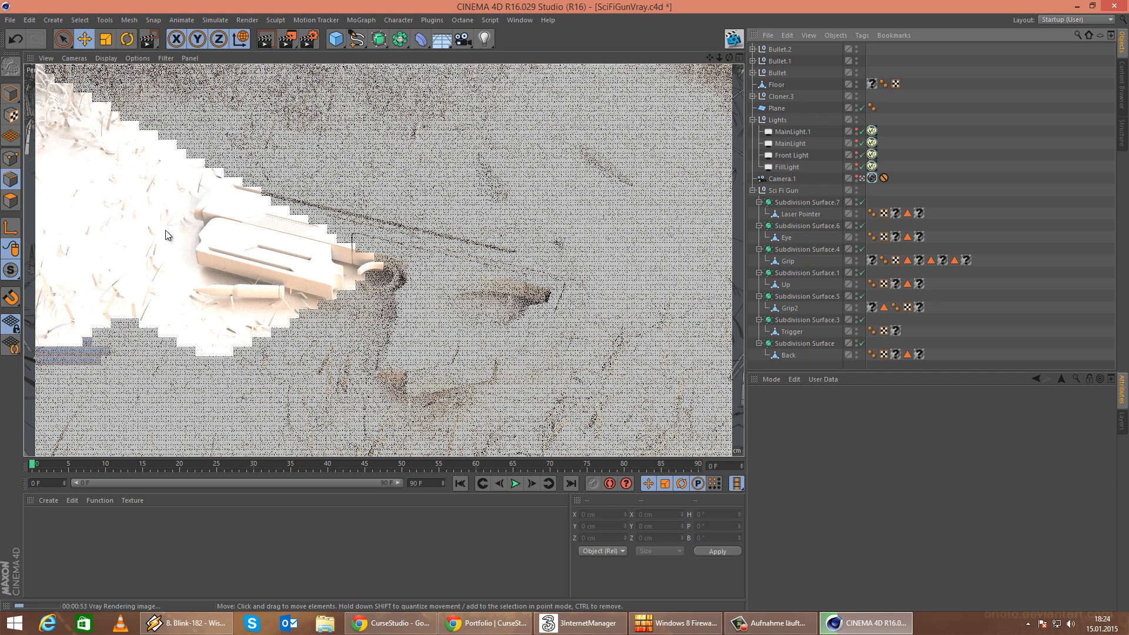
left_click(330, 555)
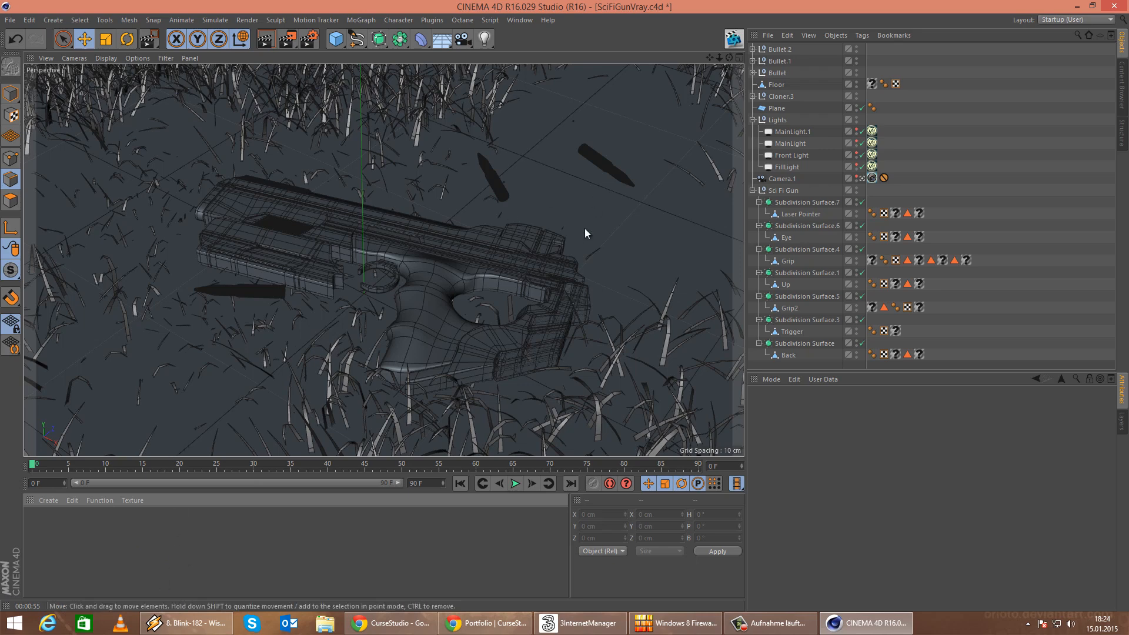
Create a new VRayAdvancedMaterial and name it MudMaterial.
left_click(49, 500)
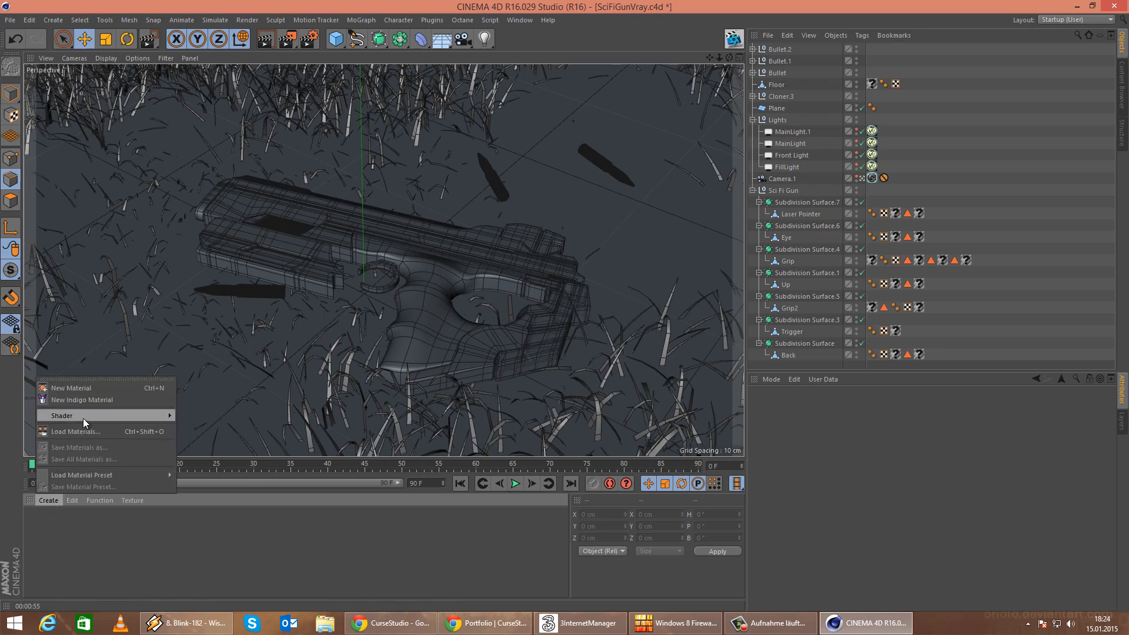
mouse_move(90, 417)
mouse_move(220, 422)
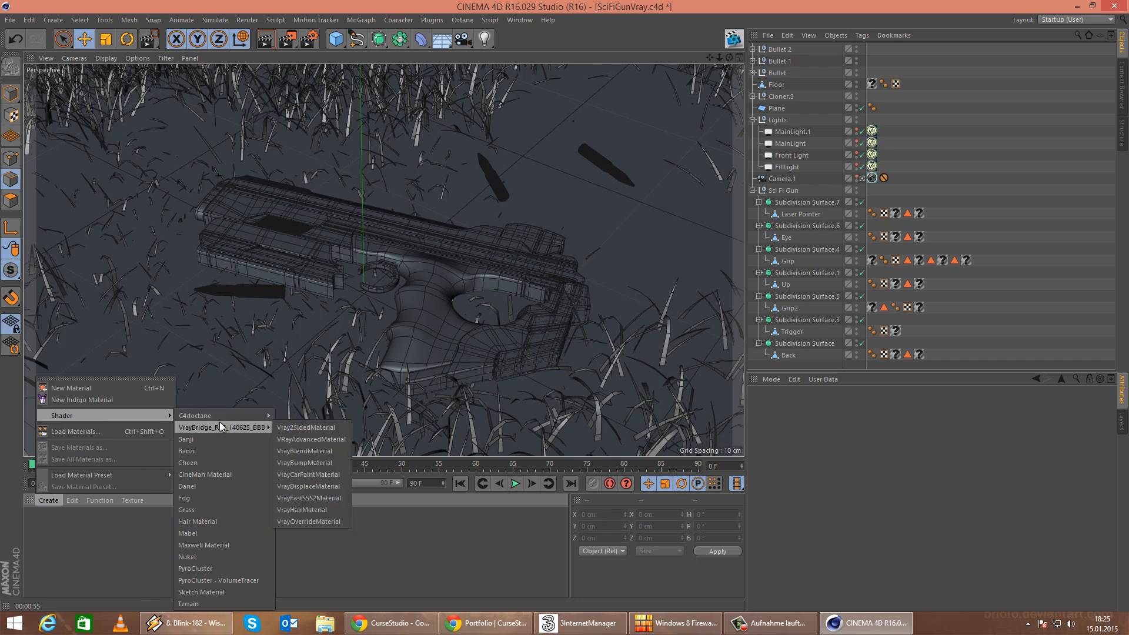
left_click(315, 440)
double_click(37, 522)
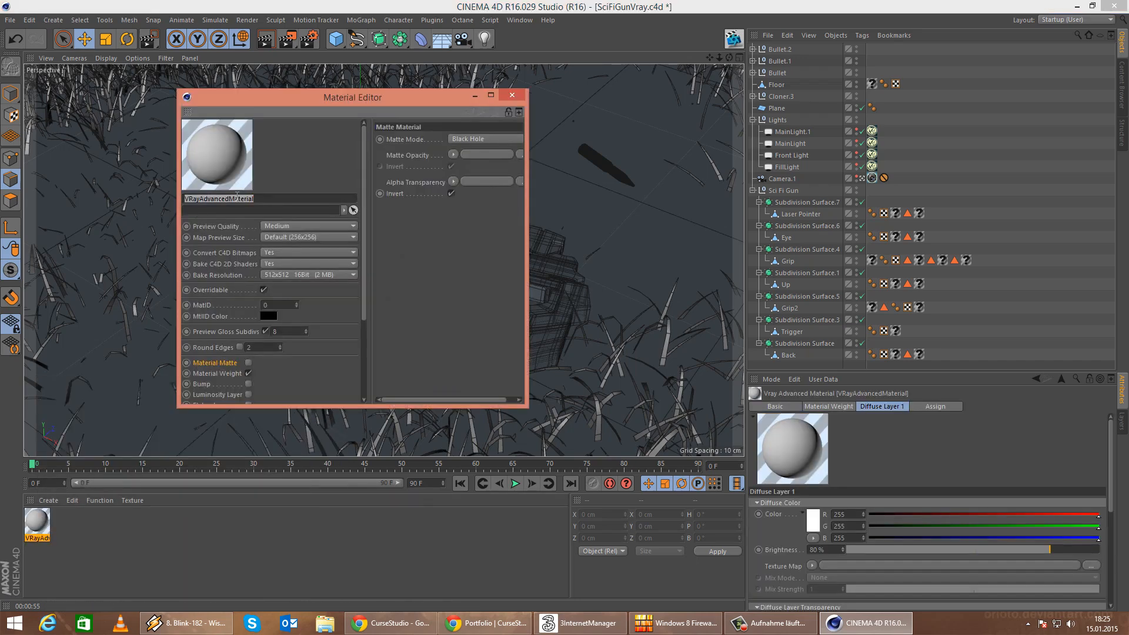
double_click(277, 198)
type("Mu")
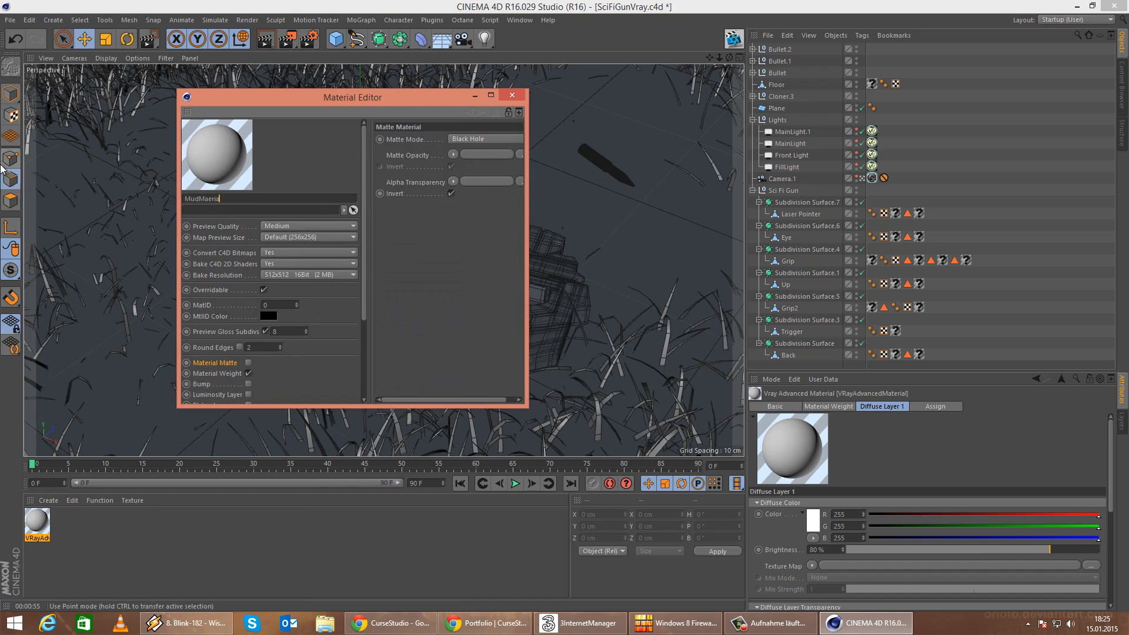
type("dMaterial")
key("Return")
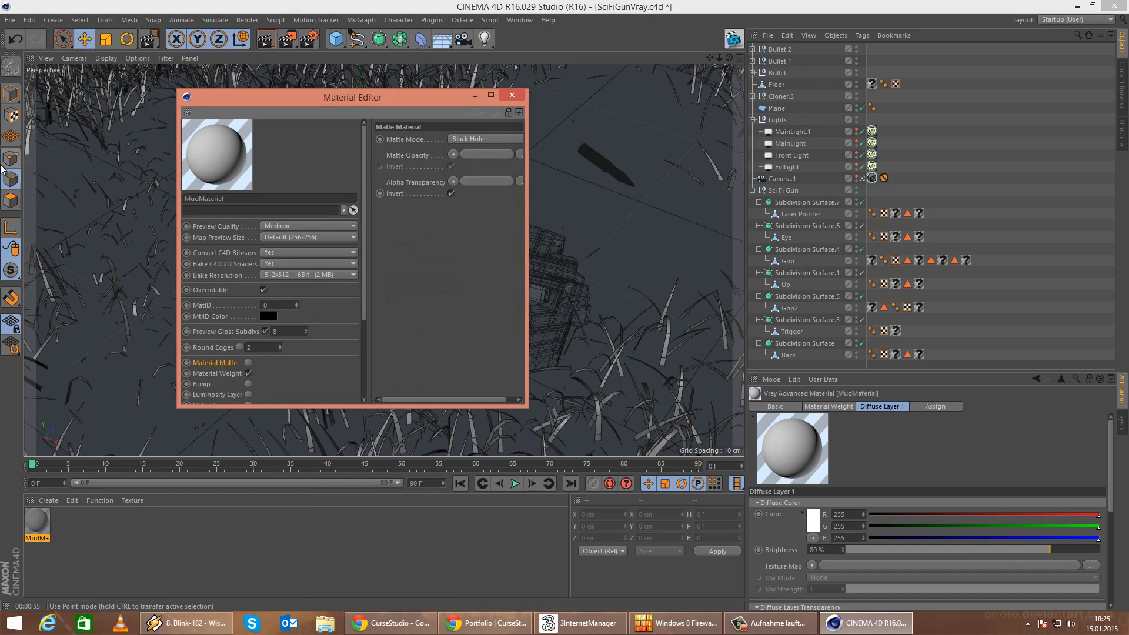
Enlarge the material editor, show MudMaterial's Diffuse Layer 1, and start loading an image as its diffuse color texture map.
scroll(341, 215, "down", 3)
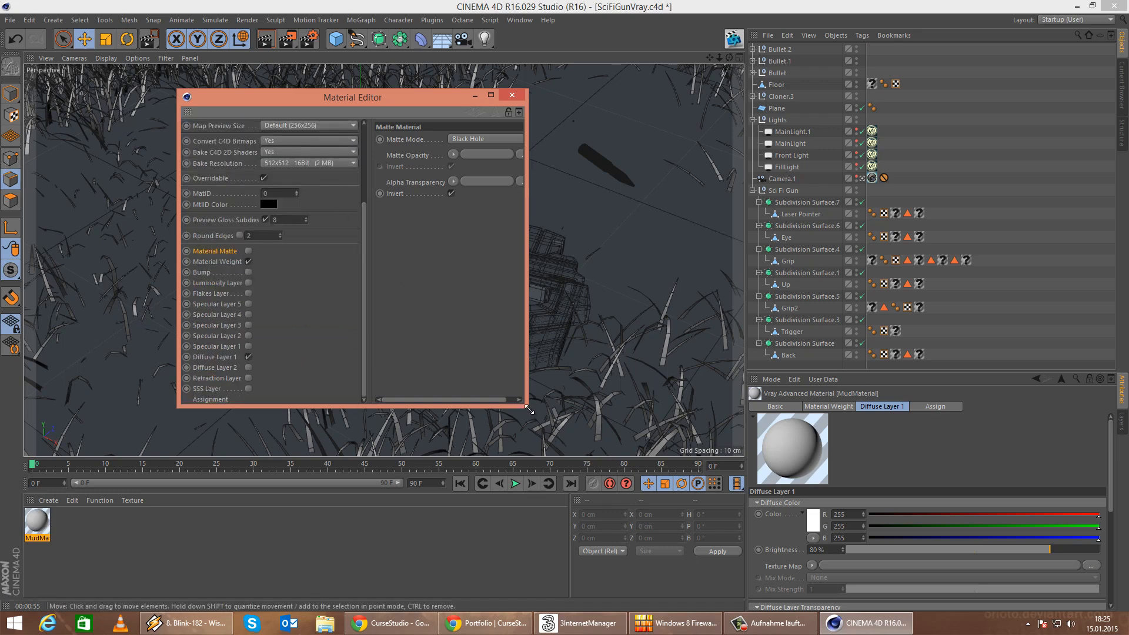
left_click_drag(526, 405, 690, 527)
left_click(214, 468)
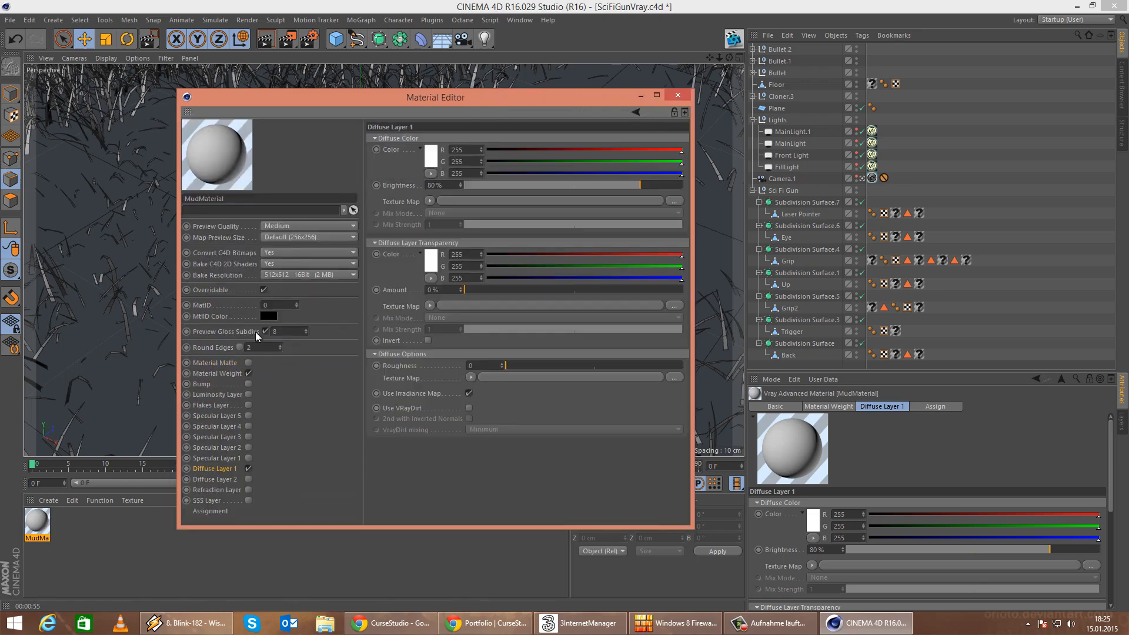
left_click(433, 202)
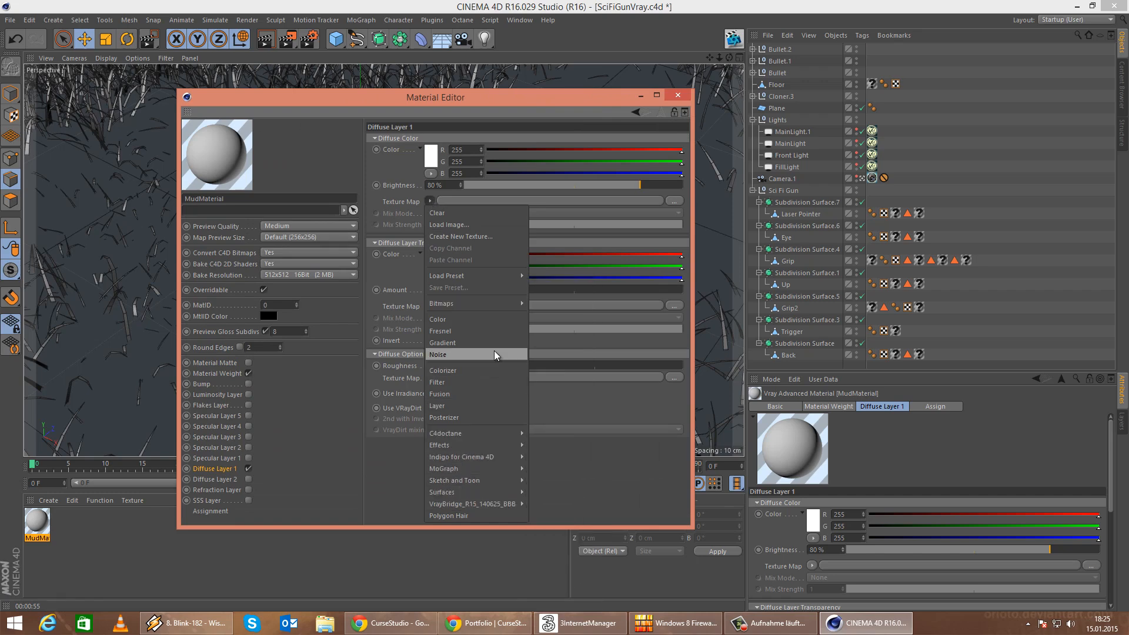
left_click(449, 224)
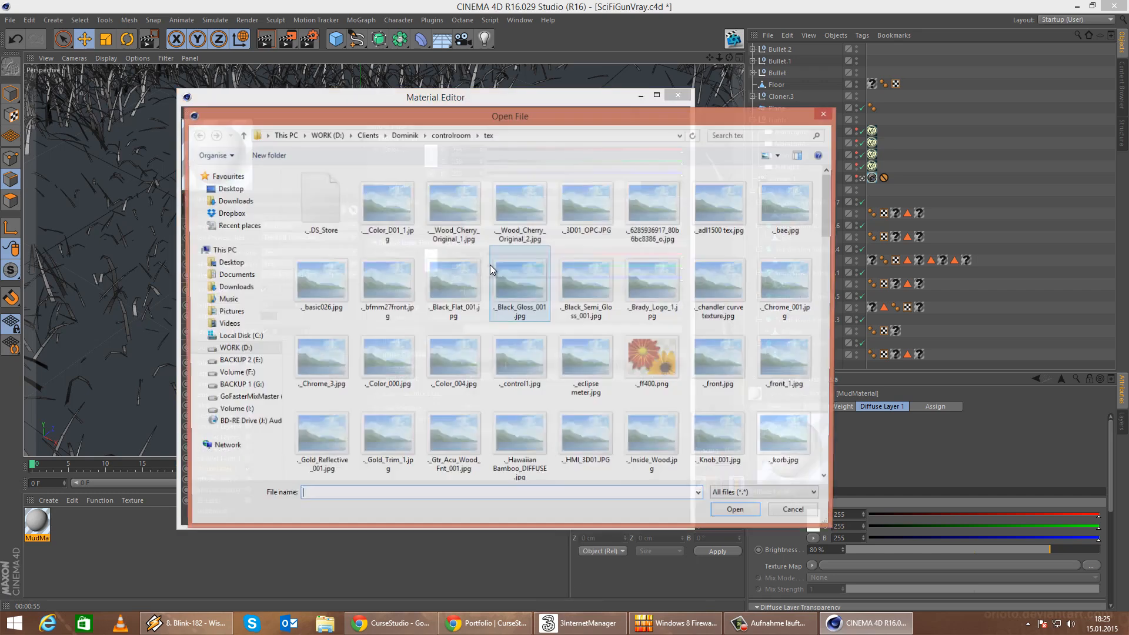
Browse to the Personal folder on the WORK (D:) drive to find the diffuse texture image.
left_click(366, 136)
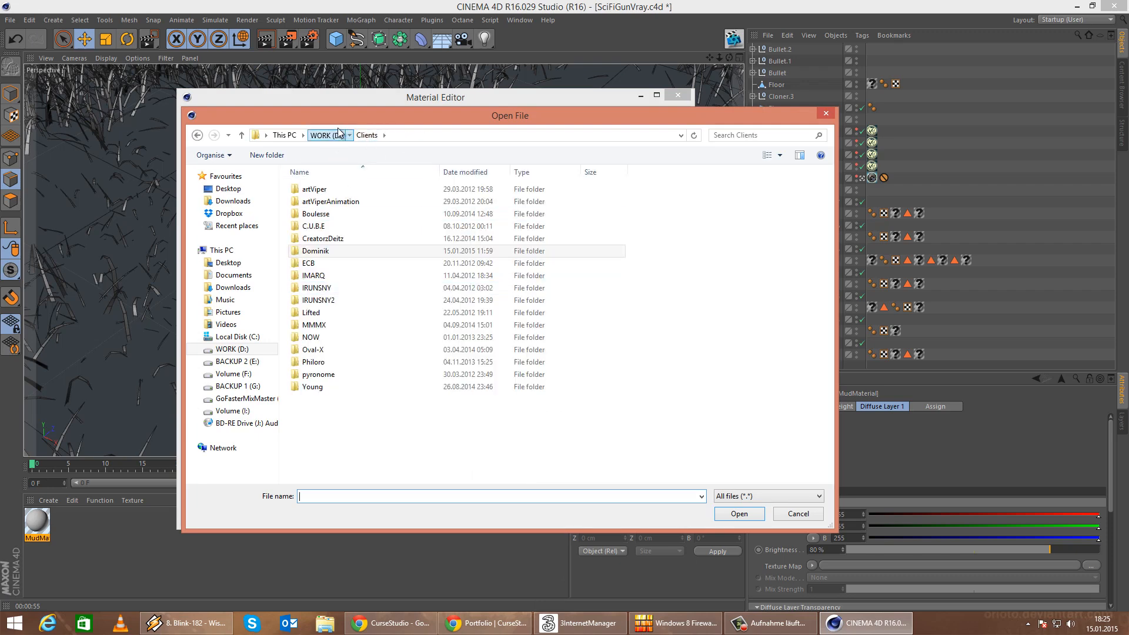
left_click(326, 136)
scroll(490, 366, "down", 3)
scroll(491, 366, "down", 2)
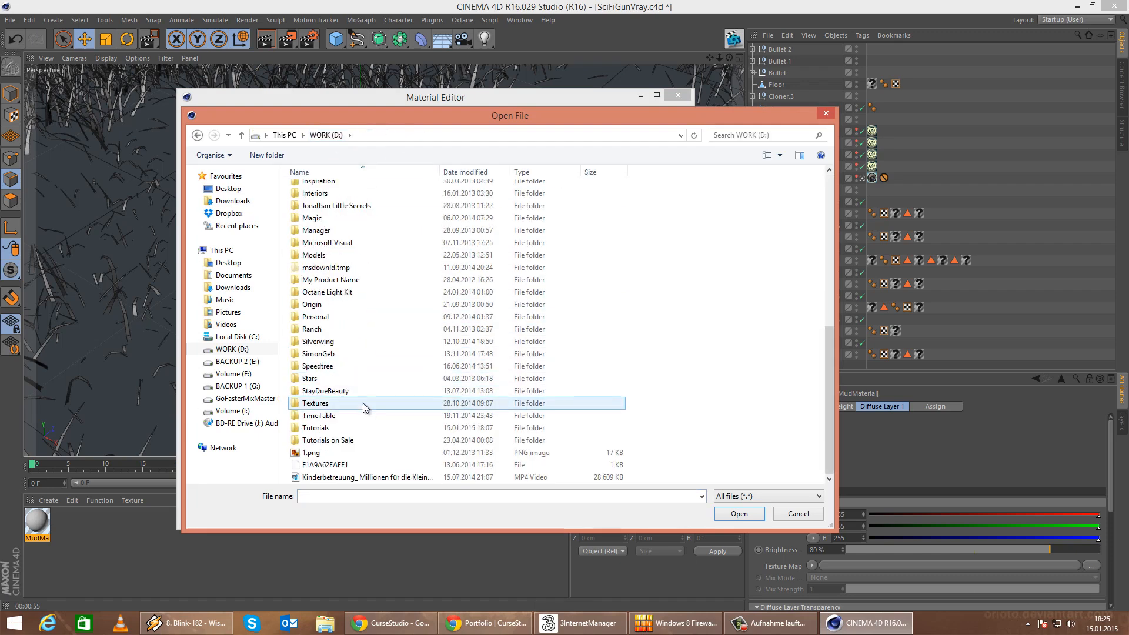
double_click(344, 319)
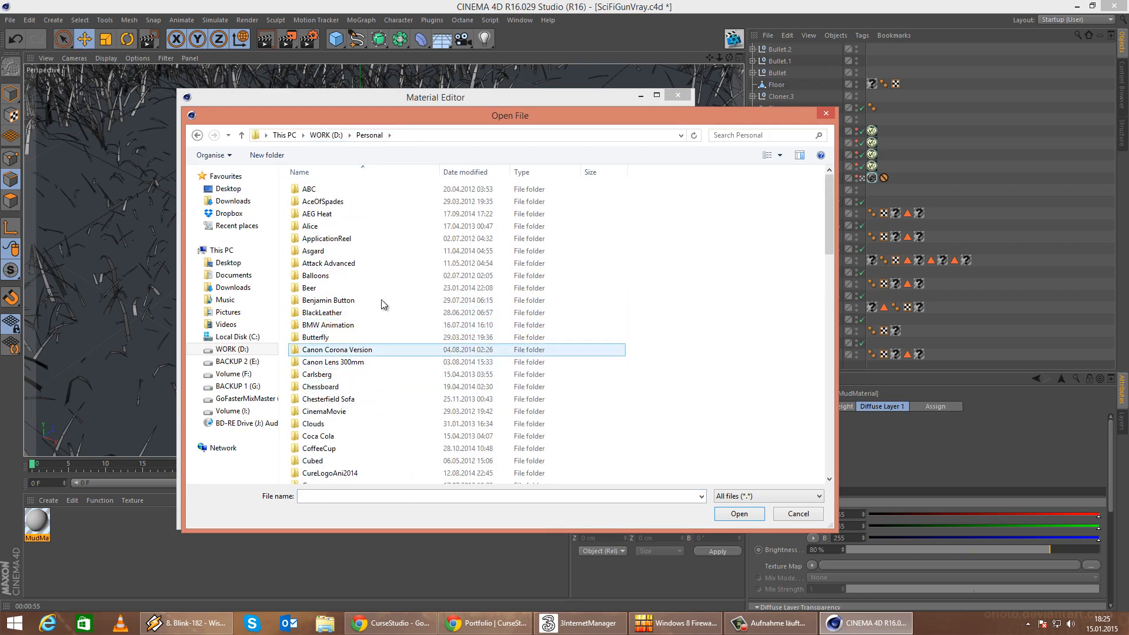
Check the Gun project's Textures folder for a mud image, and return to the Personal folder.
left_click(381, 324)
scroll(395, 359, "down", 13)
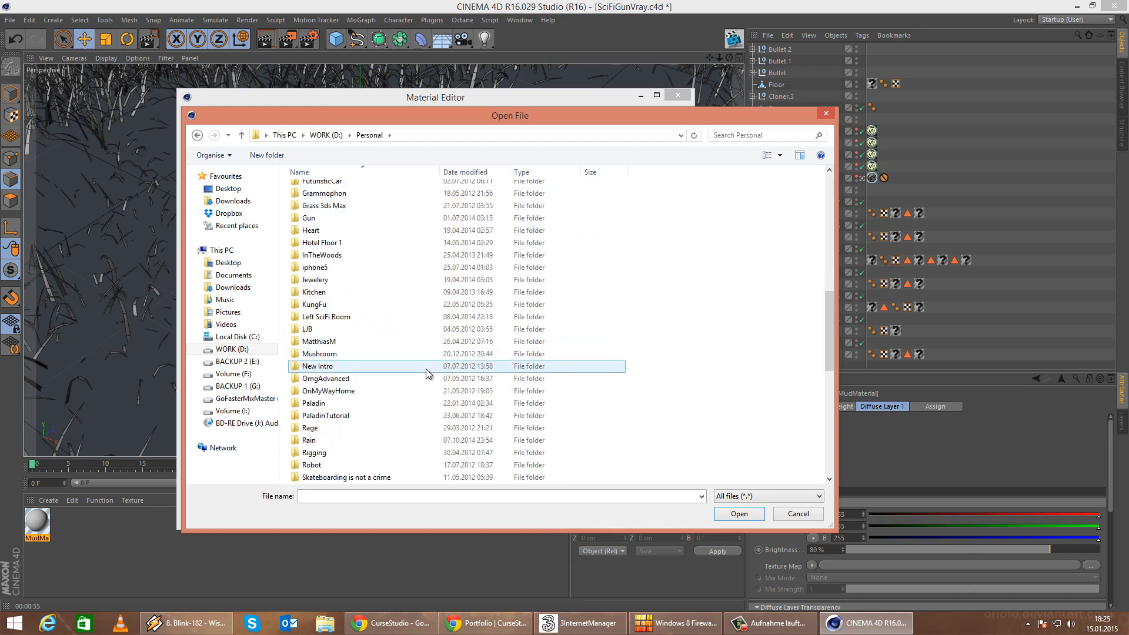
scroll(349, 307, "up", 2)
double_click(321, 250)
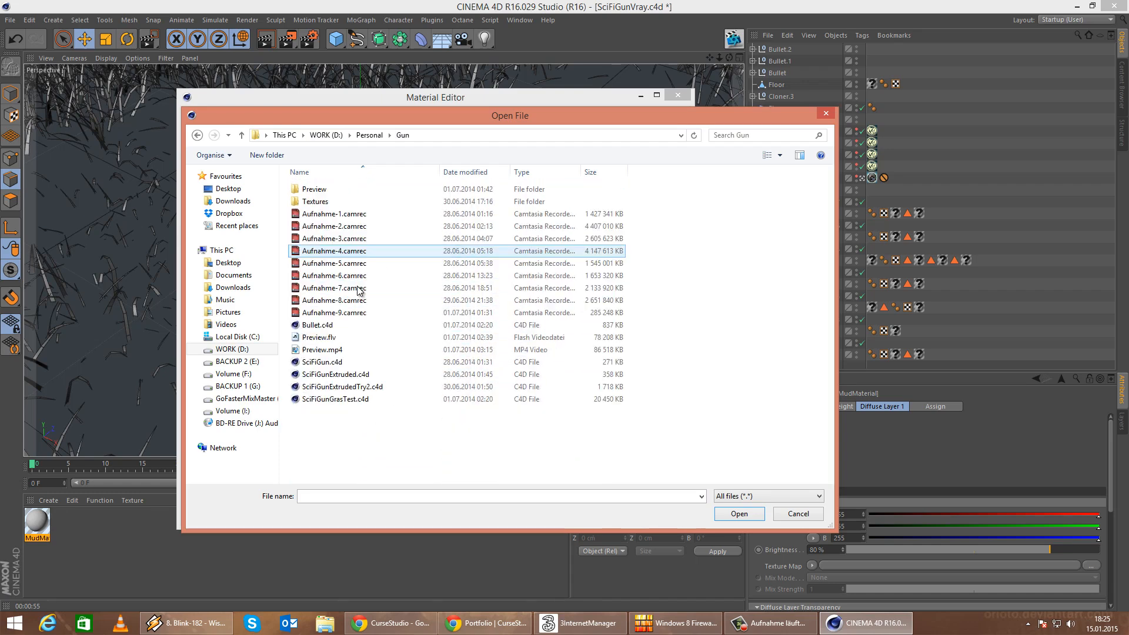
left_click(325, 198)
double_click(325, 201)
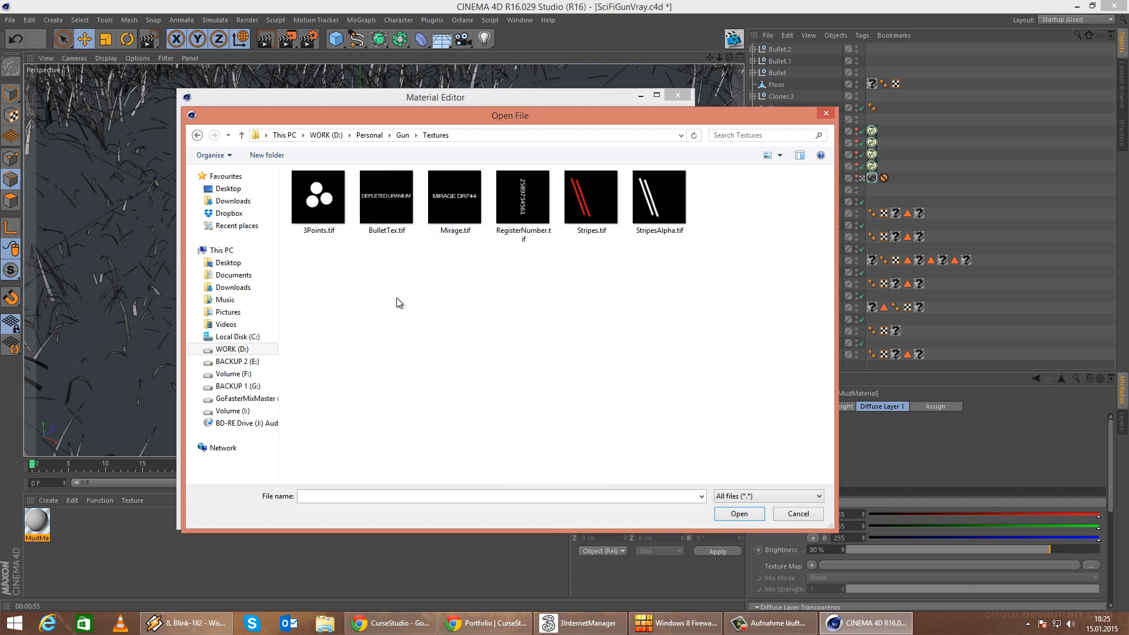
left_click(197, 135)
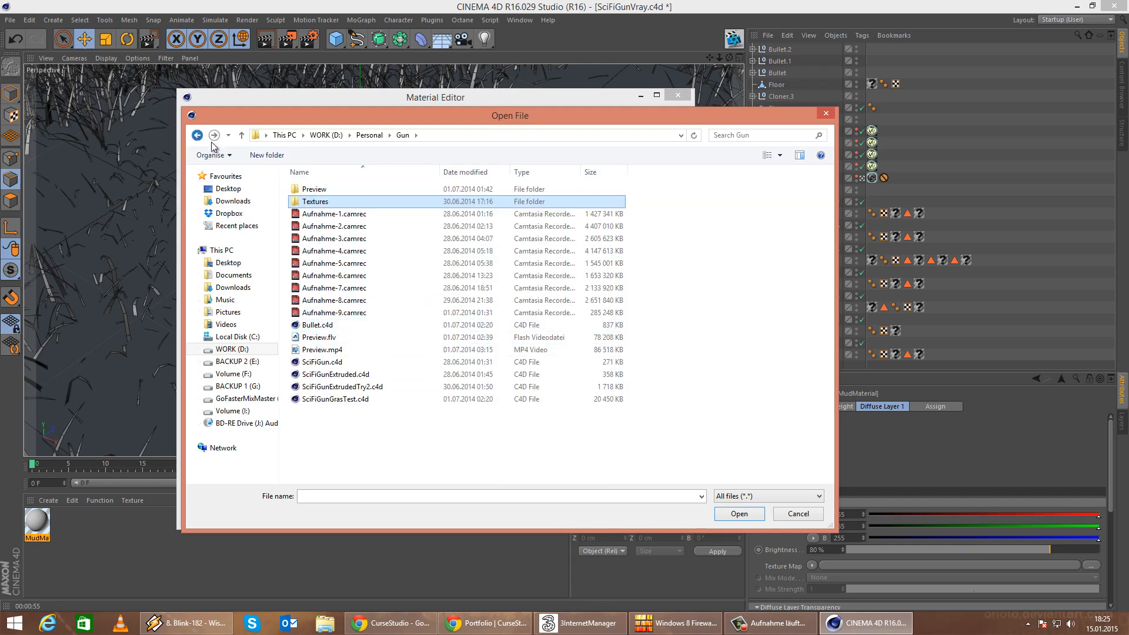
left_click(197, 135)
Load SoilMud0091_3_L.jpg from VrayGrass\CurseStudioGras\tex as MudMaterial's diffuse color texture map.
scroll(409, 353, "down", 10)
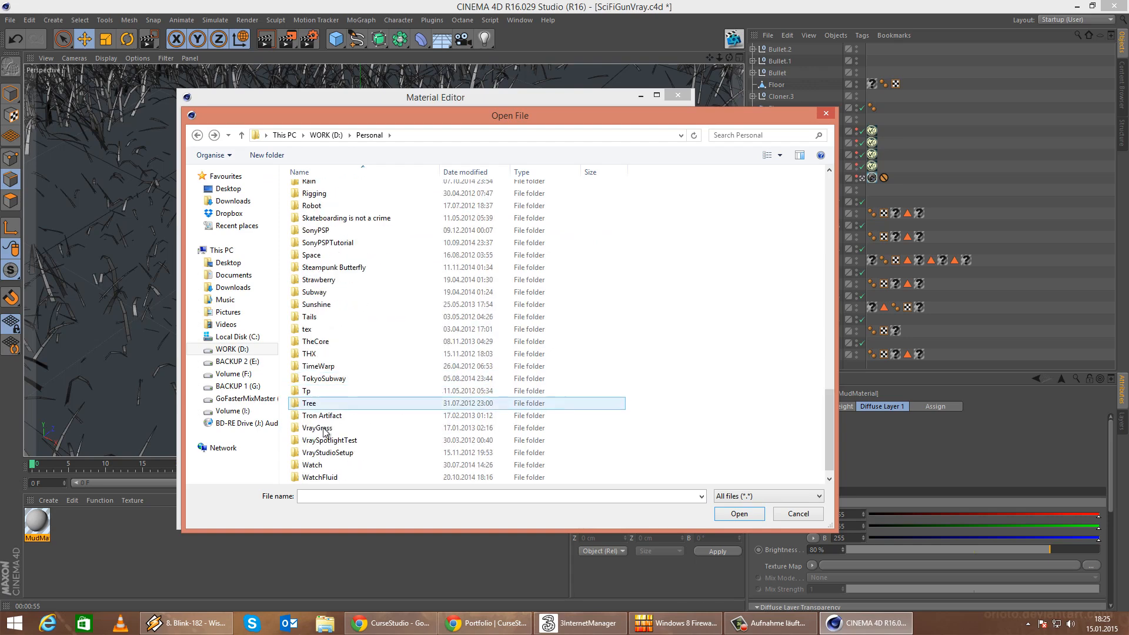
double_click(324, 431)
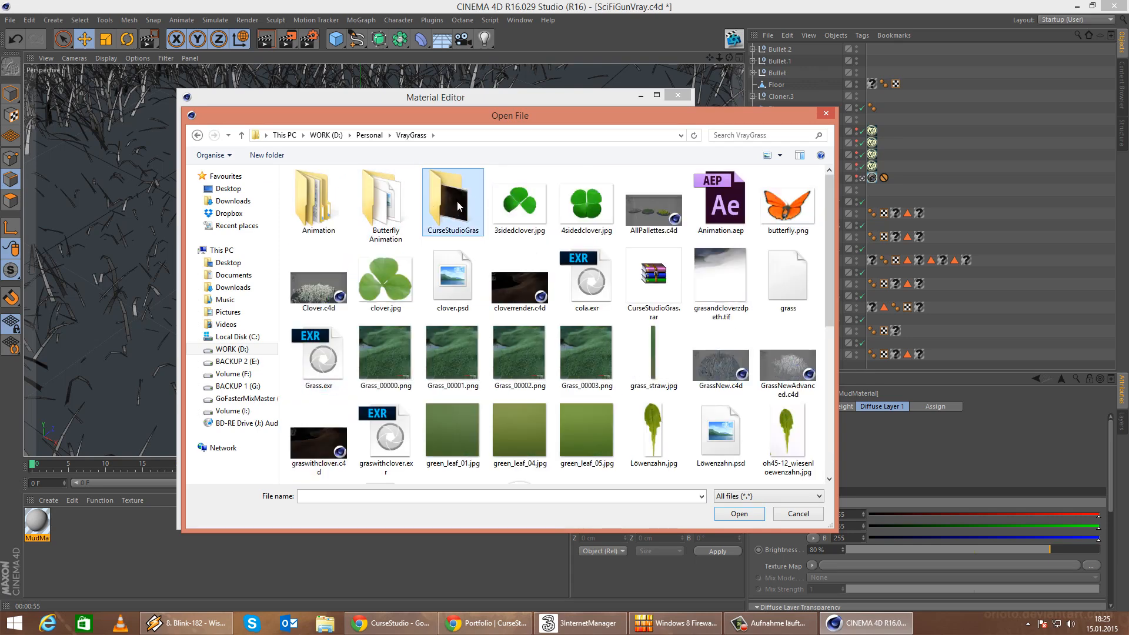
double_click(458, 203)
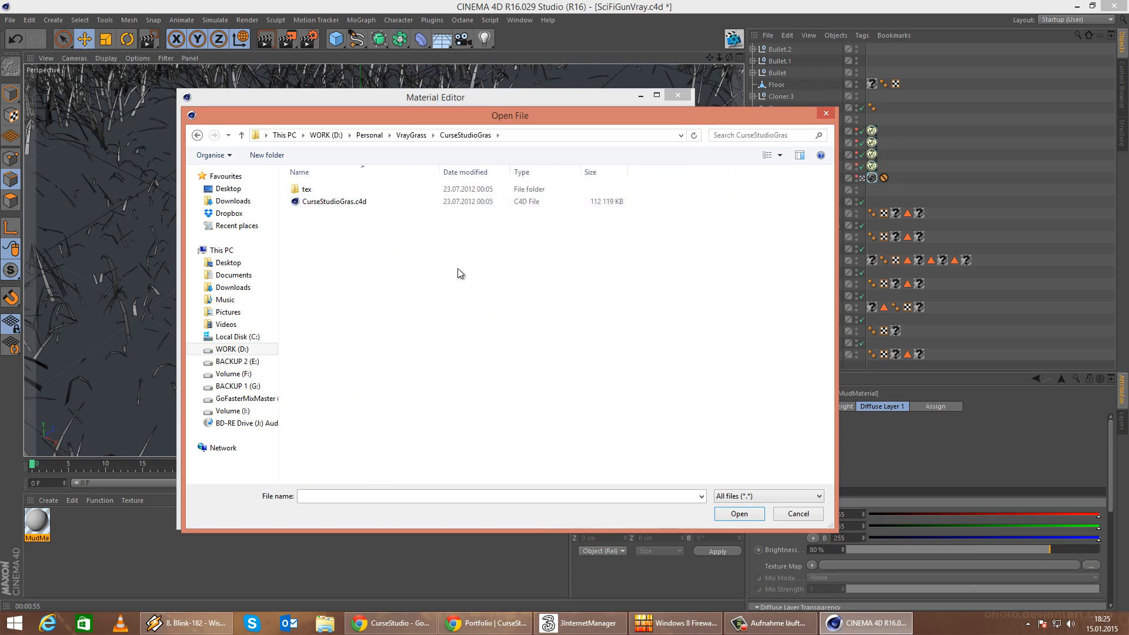
double_click(310, 189)
left_click(372, 203)
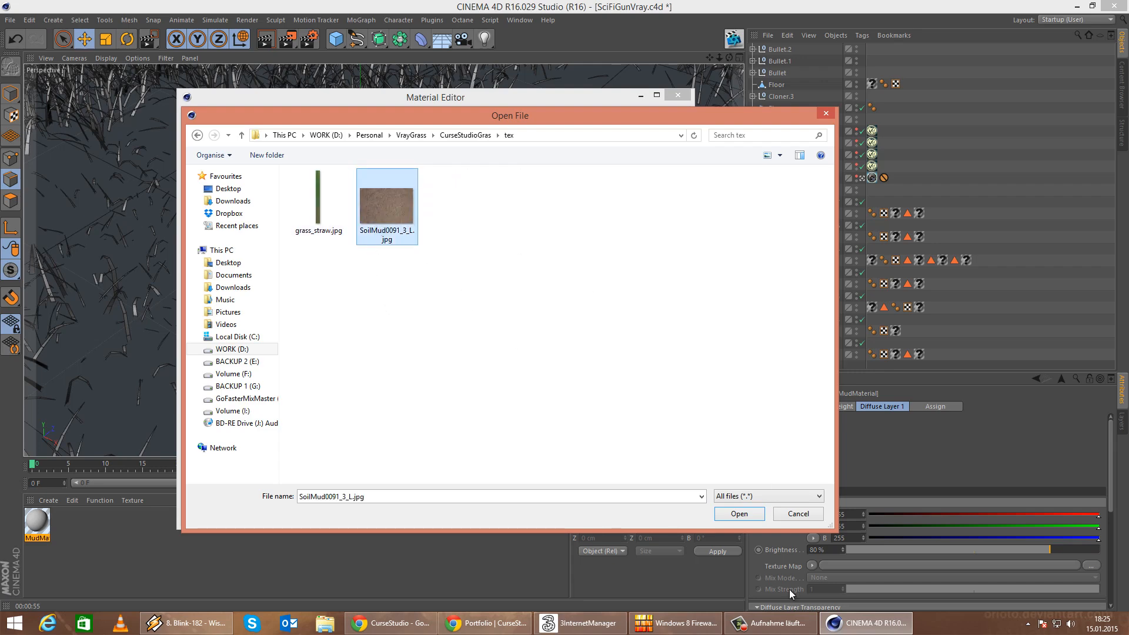
left_click(739, 514)
left_click(637, 353)
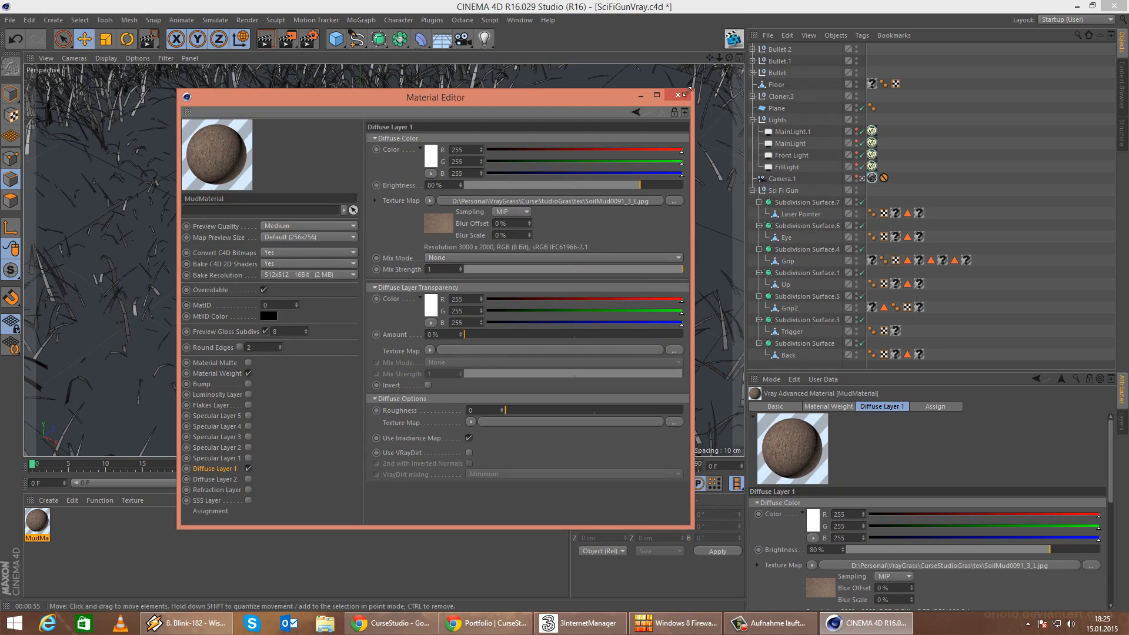
Replace the Floor object's missing material with MudMaterial and test-render the view.
left_click(678, 94)
left_click_drag(37, 520, 872, 84)
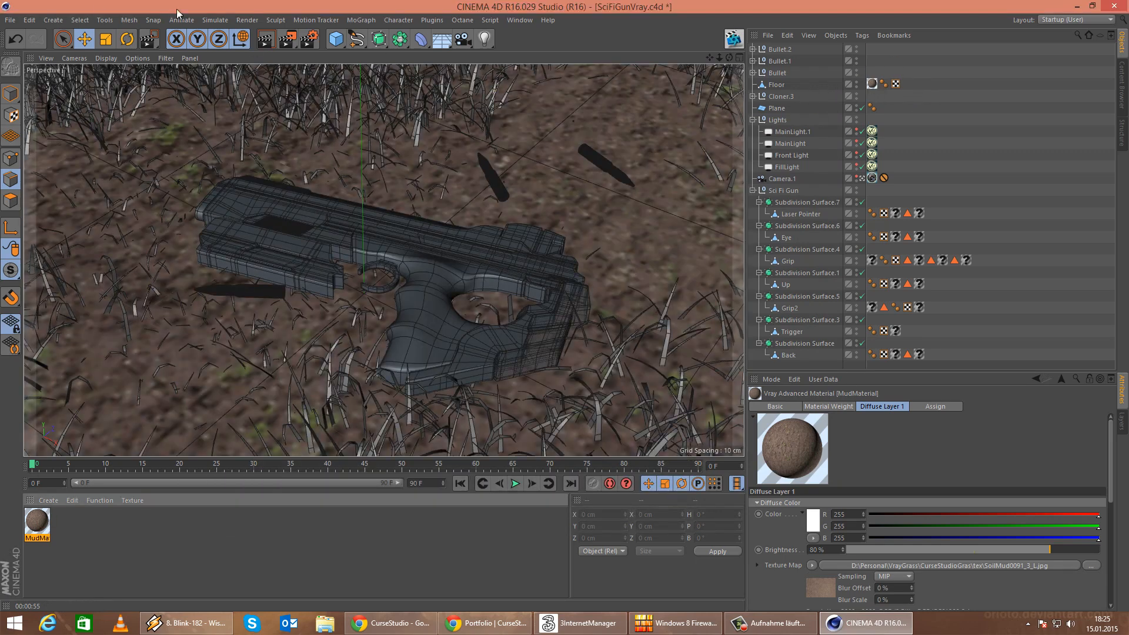
left_click(265, 39)
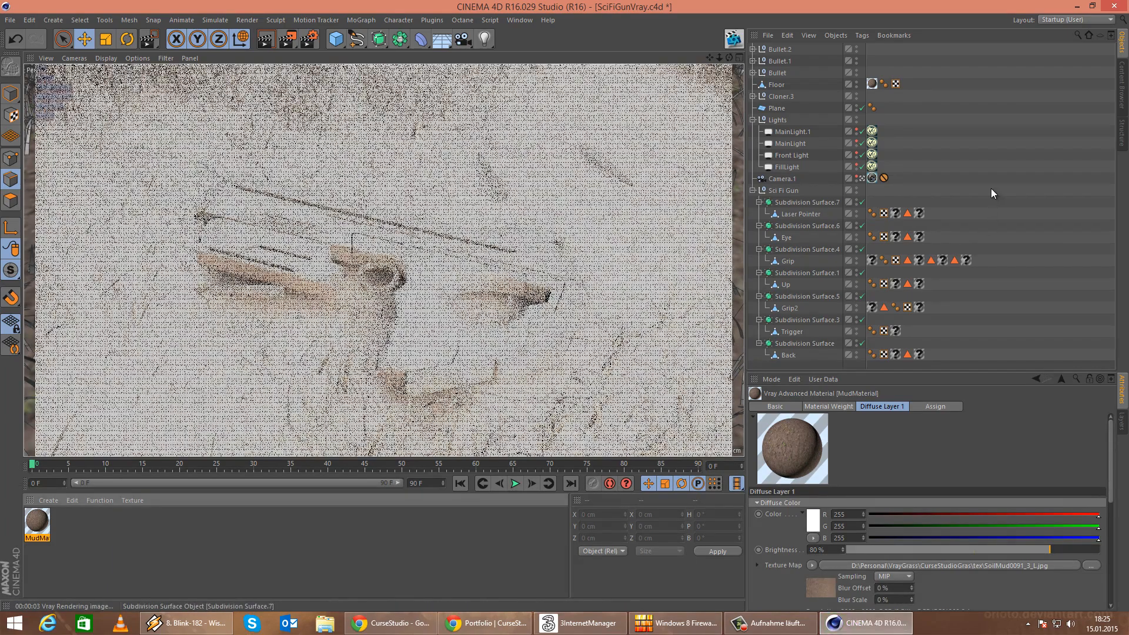
Disable Override material in the VrayBridge render options and test-render the view with the mud texture.
left_click(306, 41)
left_click(487, 326)
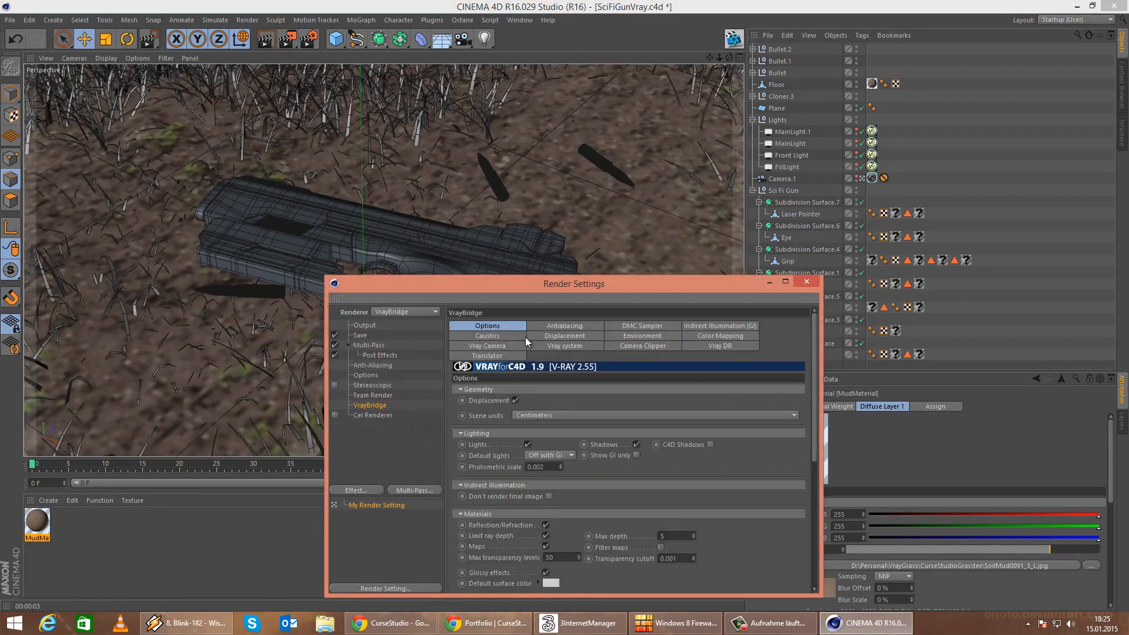
scroll(696, 560, "down", 4)
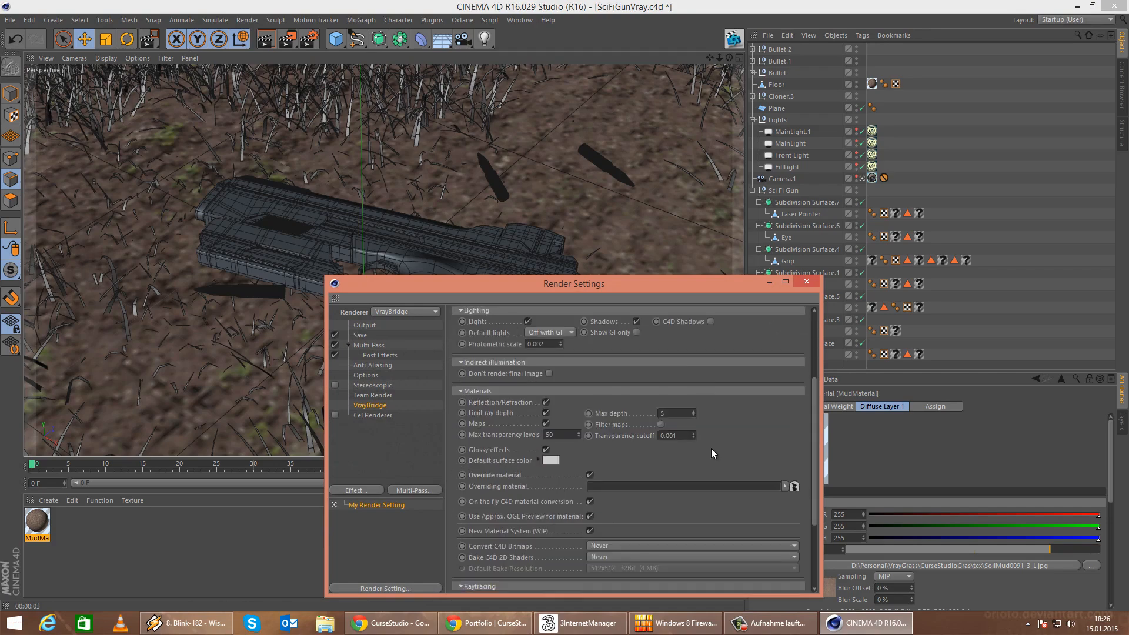
left_click(590, 475)
left_click(808, 284)
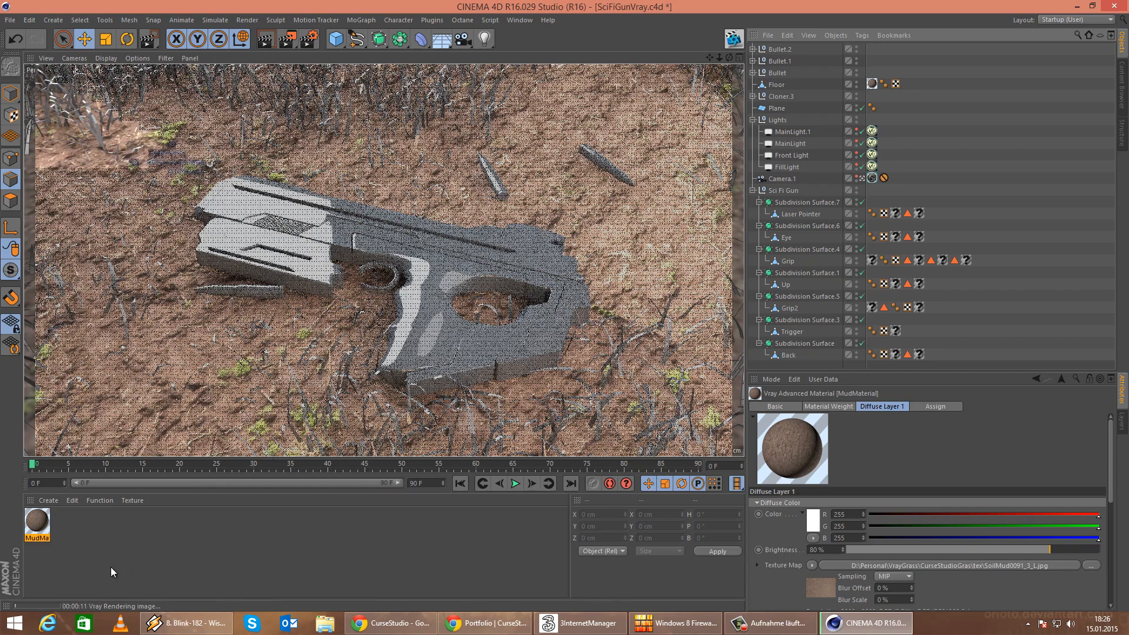
key("Escape")
Create a new VrayDisplaceMaterial and look over its parameters in the material editor.
left_click(60, 517)
left_click(48, 500)
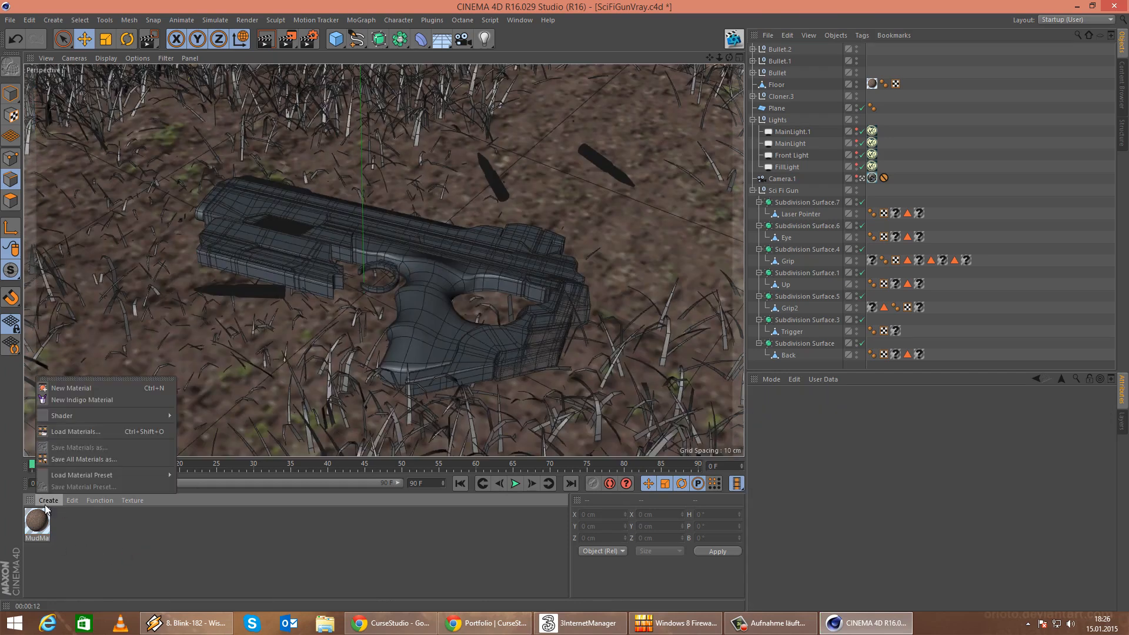
mouse_move(78, 415)
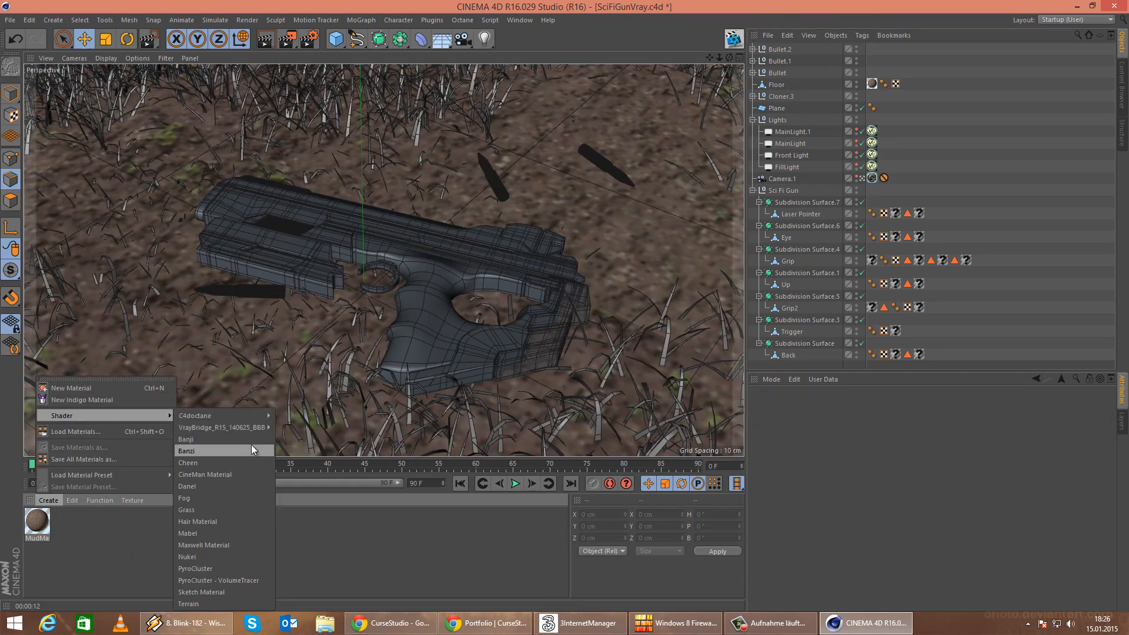
mouse_move(249, 427)
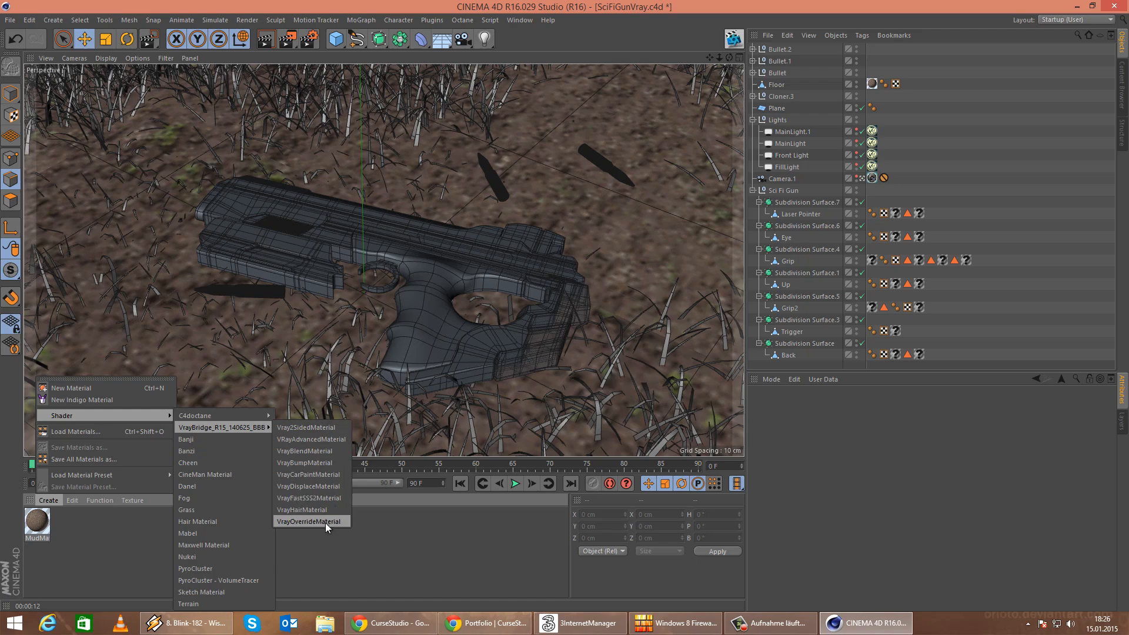
left_click(316, 487)
double_click(42, 521)
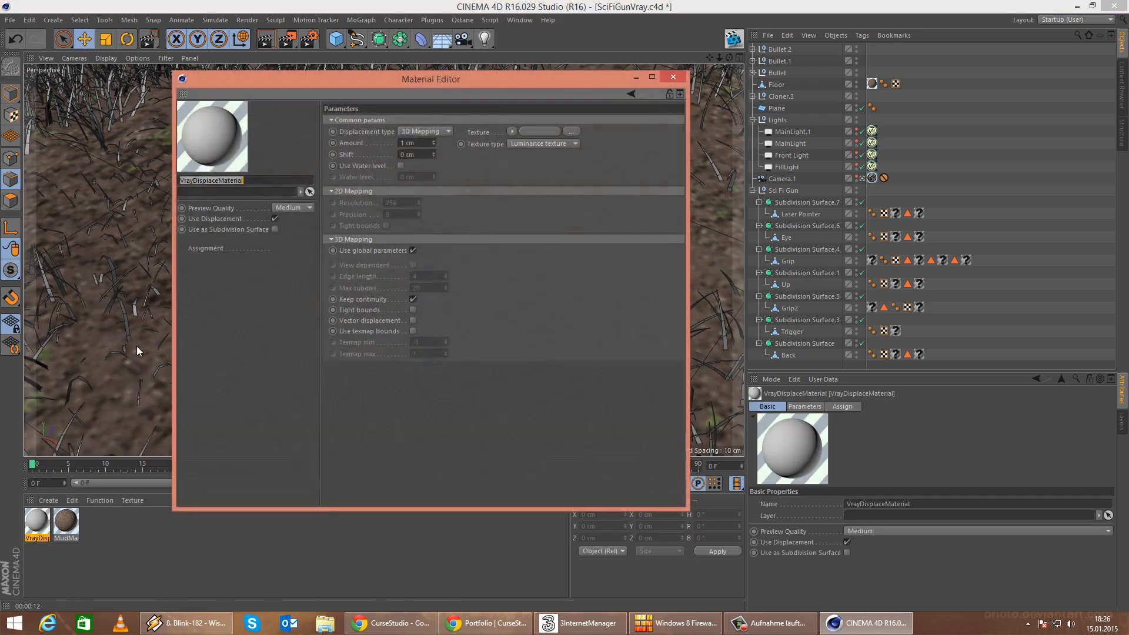
left_click(225, 331)
left_click(672, 76)
Open the recent scene SciFiGunGrasTest.c4d and bring up the Floor object's Floor Tex material for inspection.
left_click(10, 19)
mouse_move(77, 219)
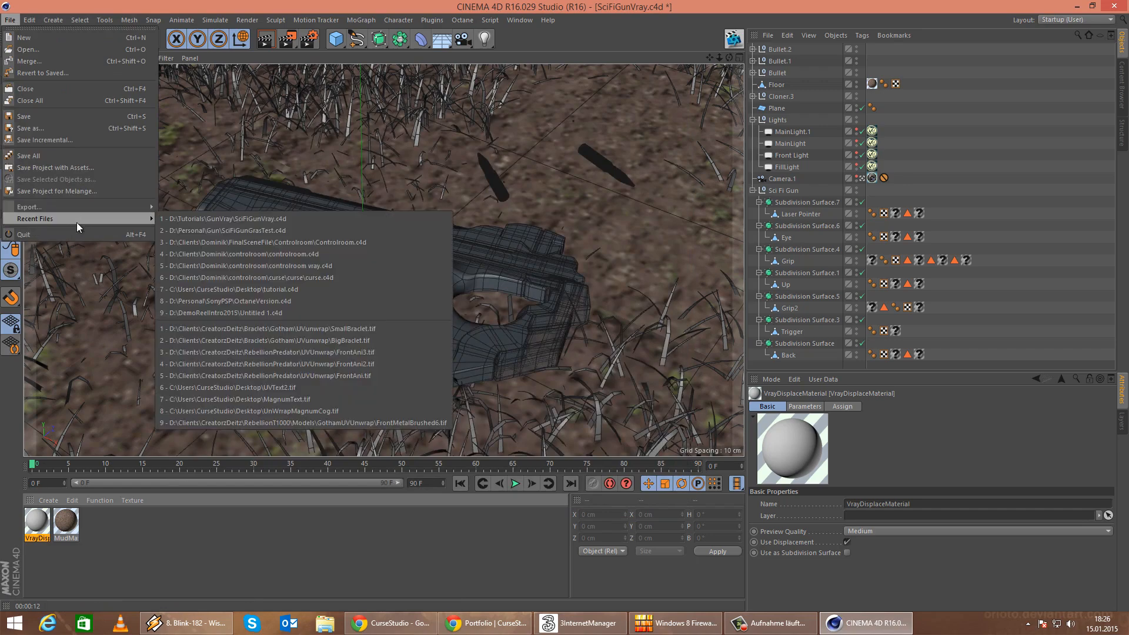
left_click(321, 231)
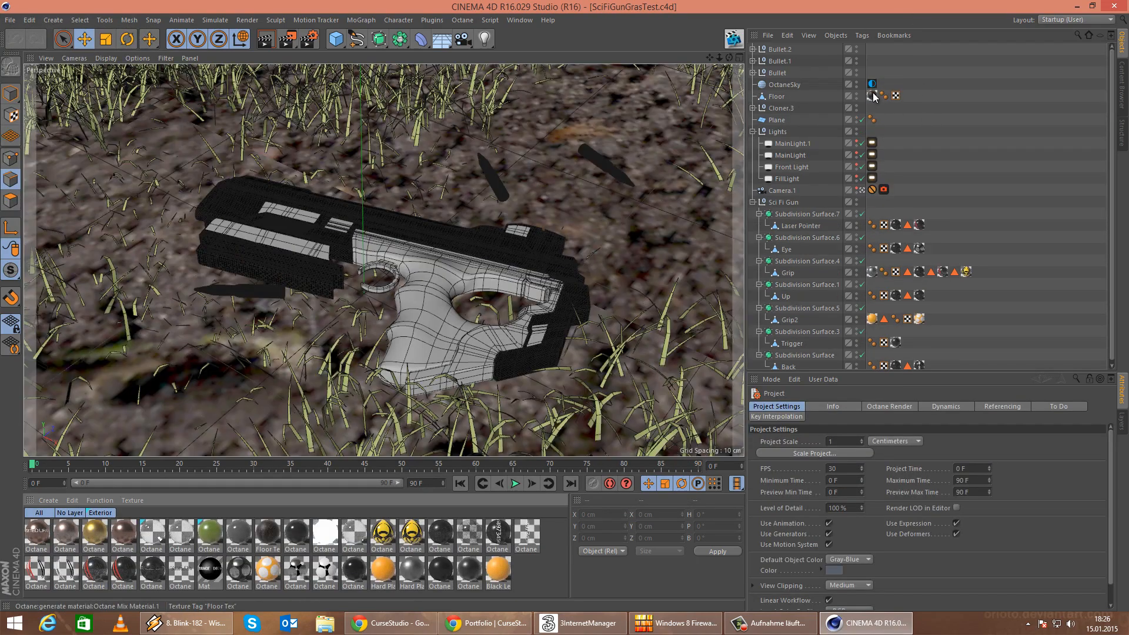
left_click(872, 96)
double_click(266, 530)
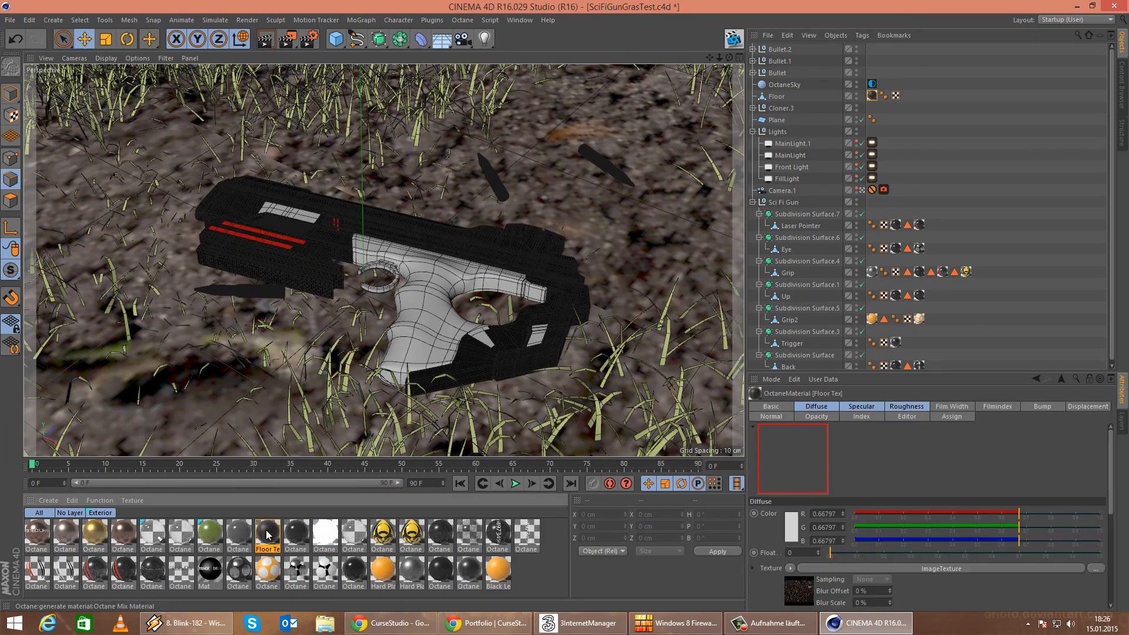
Examine Floor Tex's index, roughness and displacement settings, including the displacement image's file path.
left_click(200, 336)
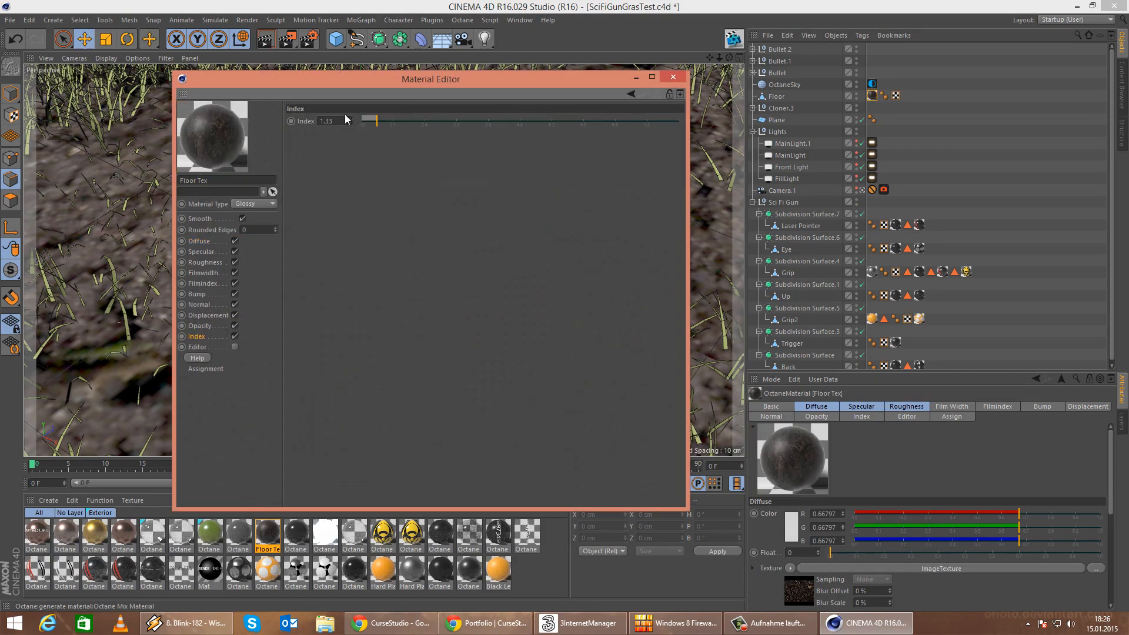
left_click(205, 262)
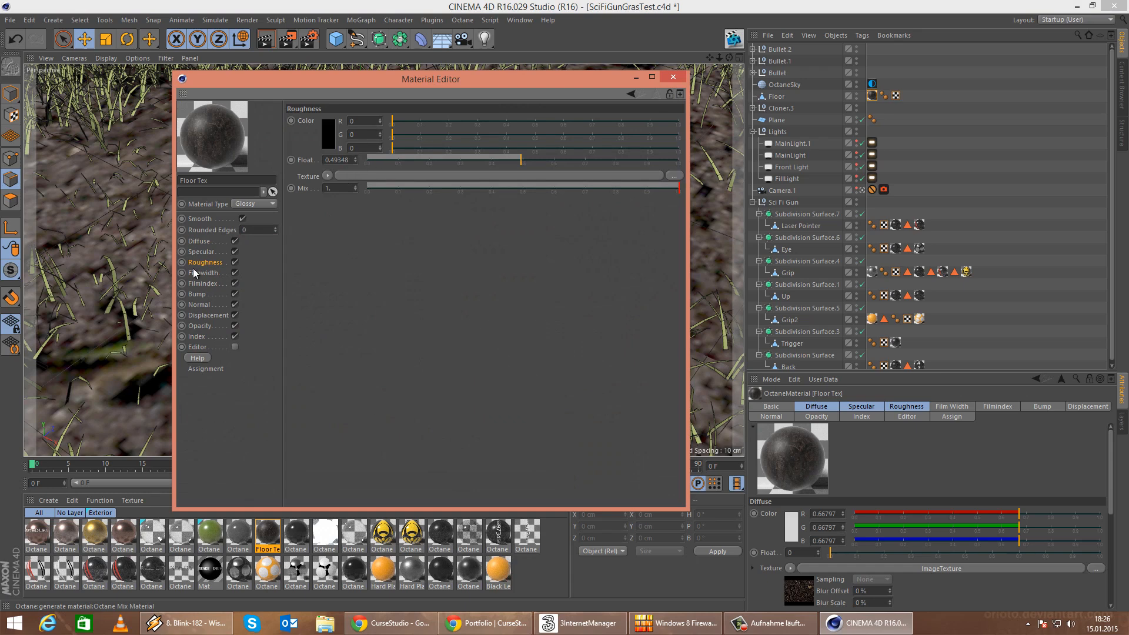
left_click(209, 316)
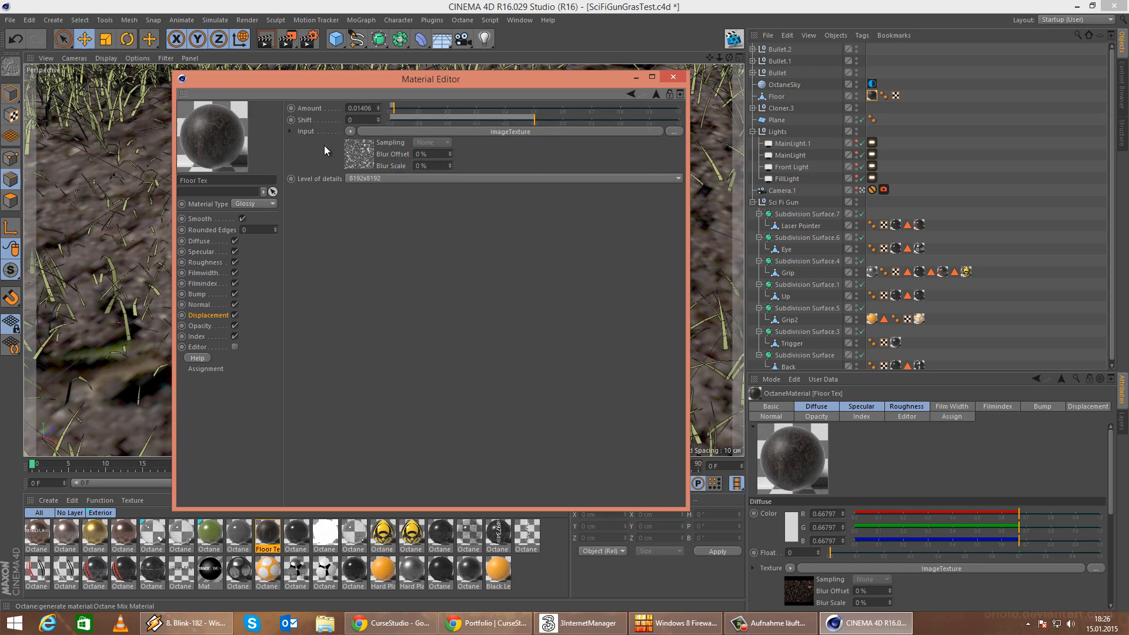
left_click(356, 155)
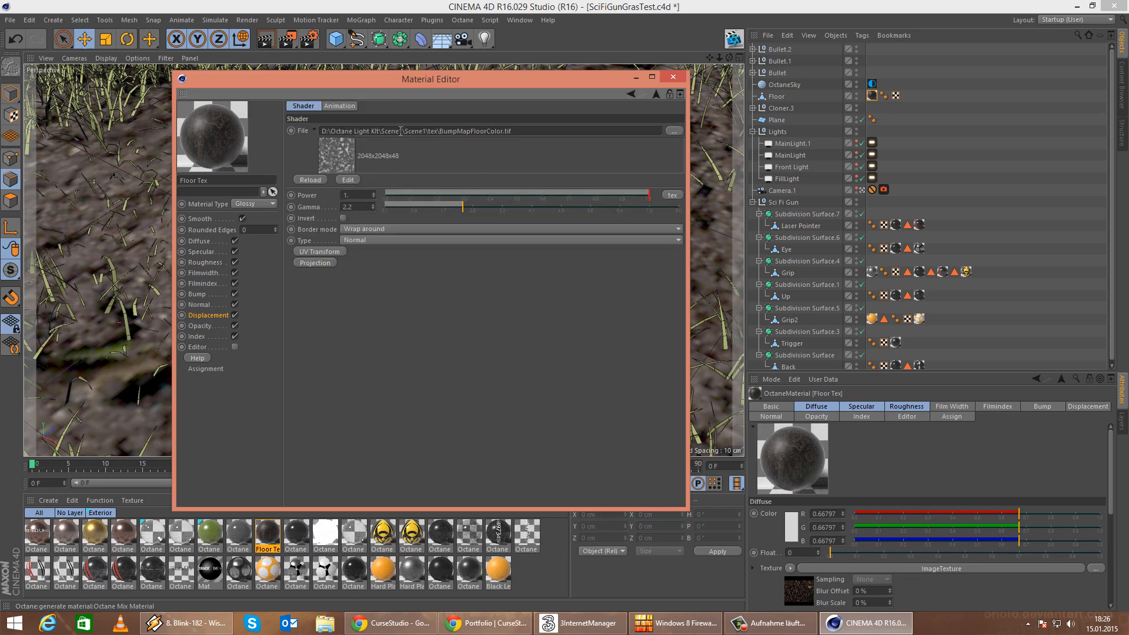
left_click(673, 77)
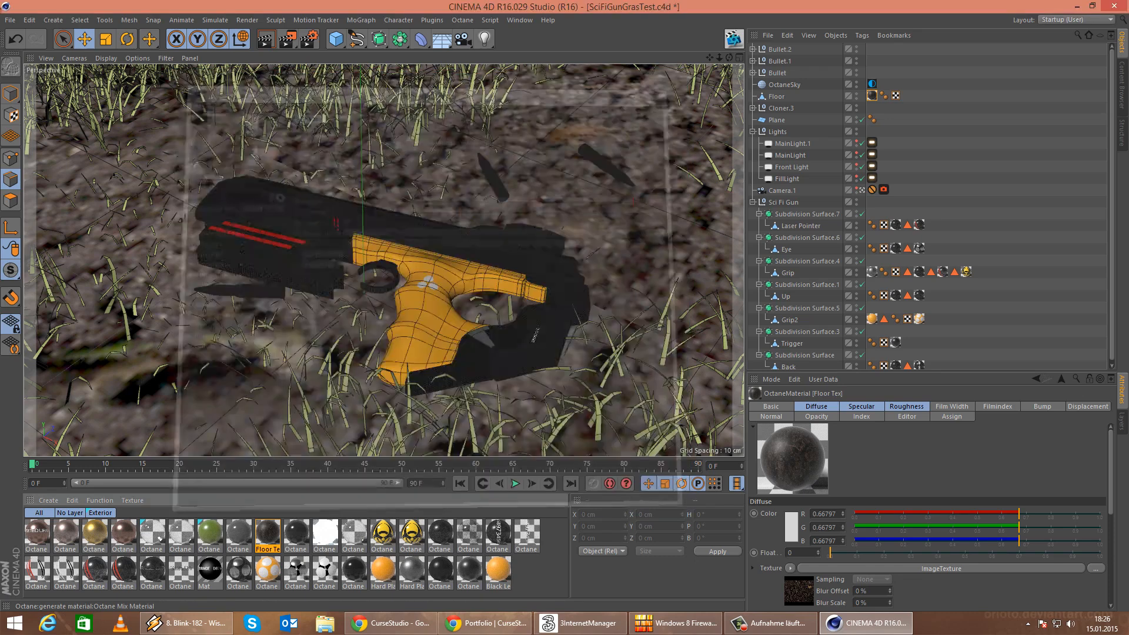
Return to the SciFiGunVray.c4d scene and open VrayDisplaceMaterial in the material editor.
left_click(10, 20)
left_click(405, 176)
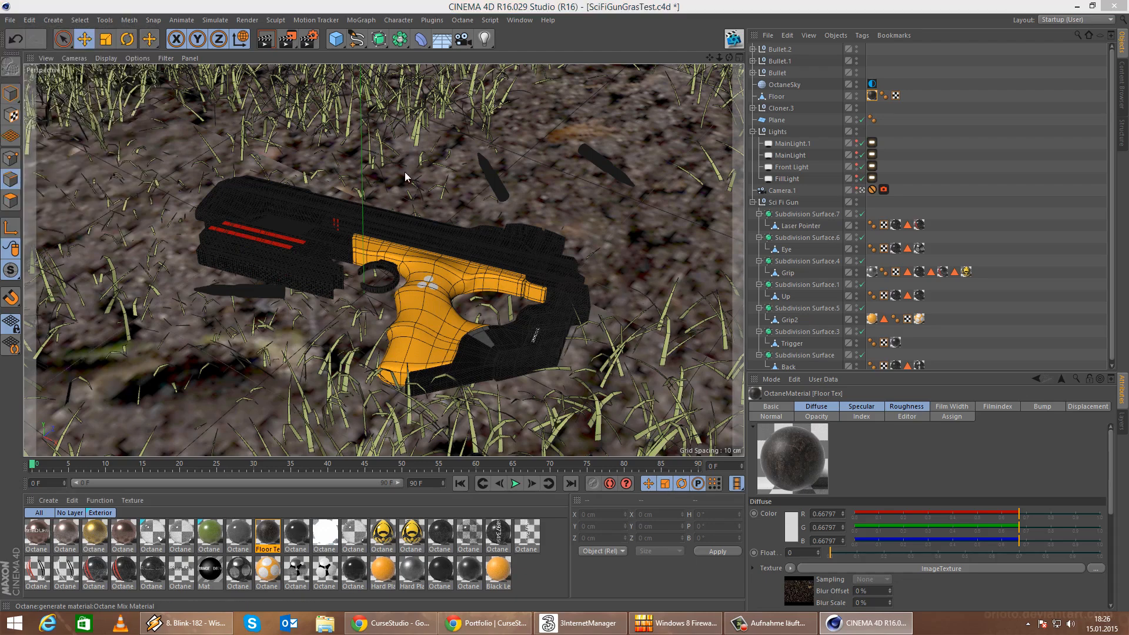
left_click(593, 360)
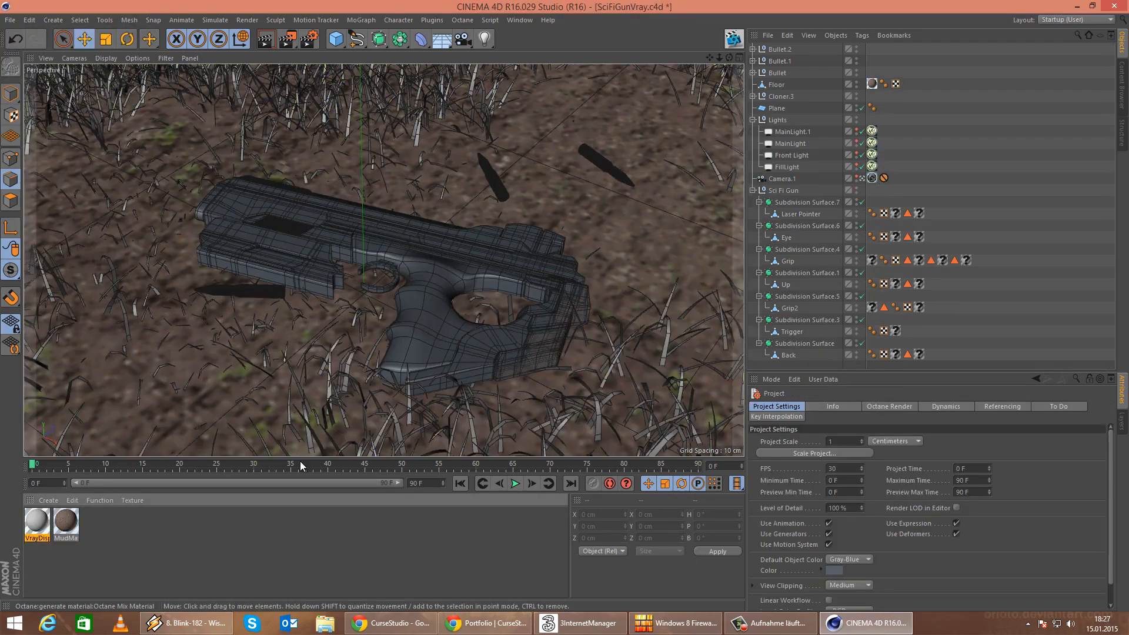
left_click(33, 523)
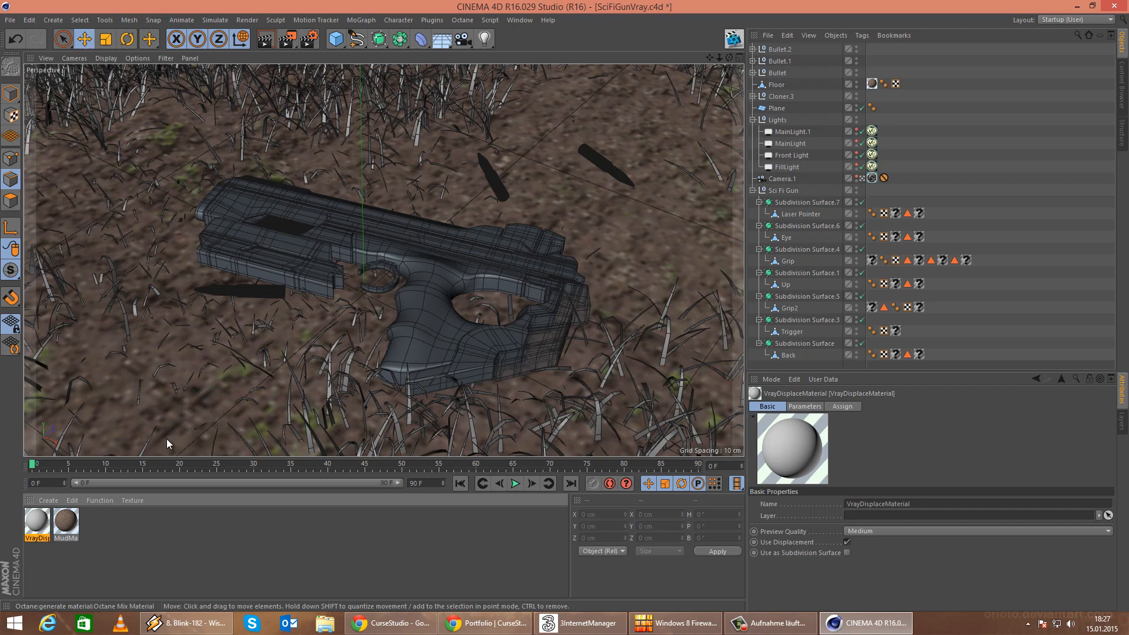
double_click(37, 520)
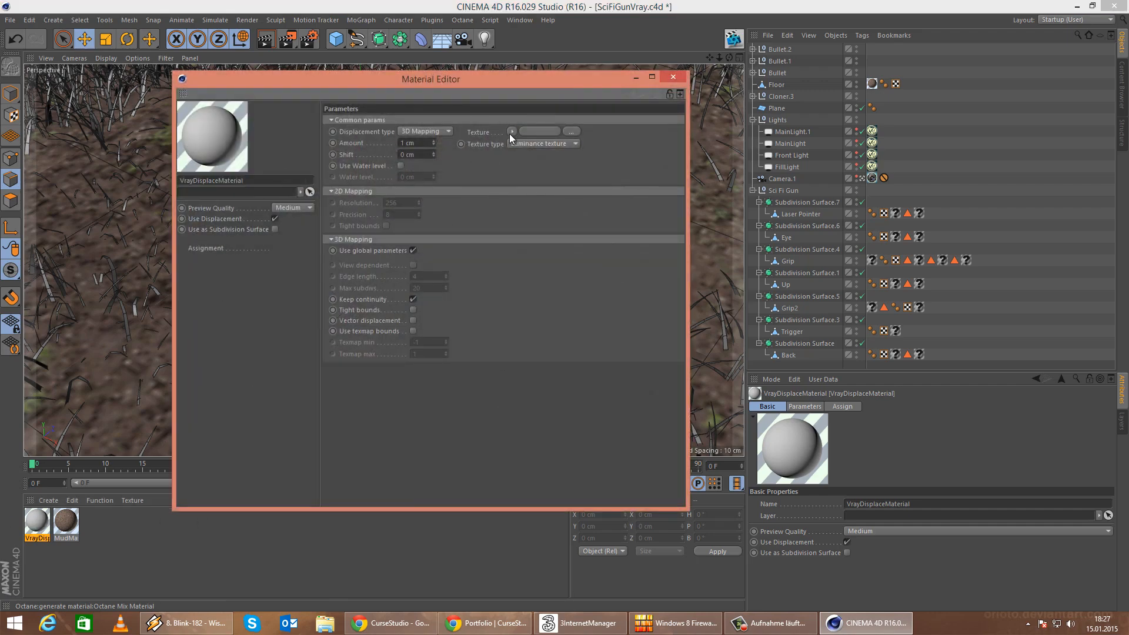
Browse for VrayDisplaceMaterial's texture image in the folder D: > Octane Light Kit > Scene1 > Scene1 > tex.
left_click(511, 132)
mouse_move(552, 363)
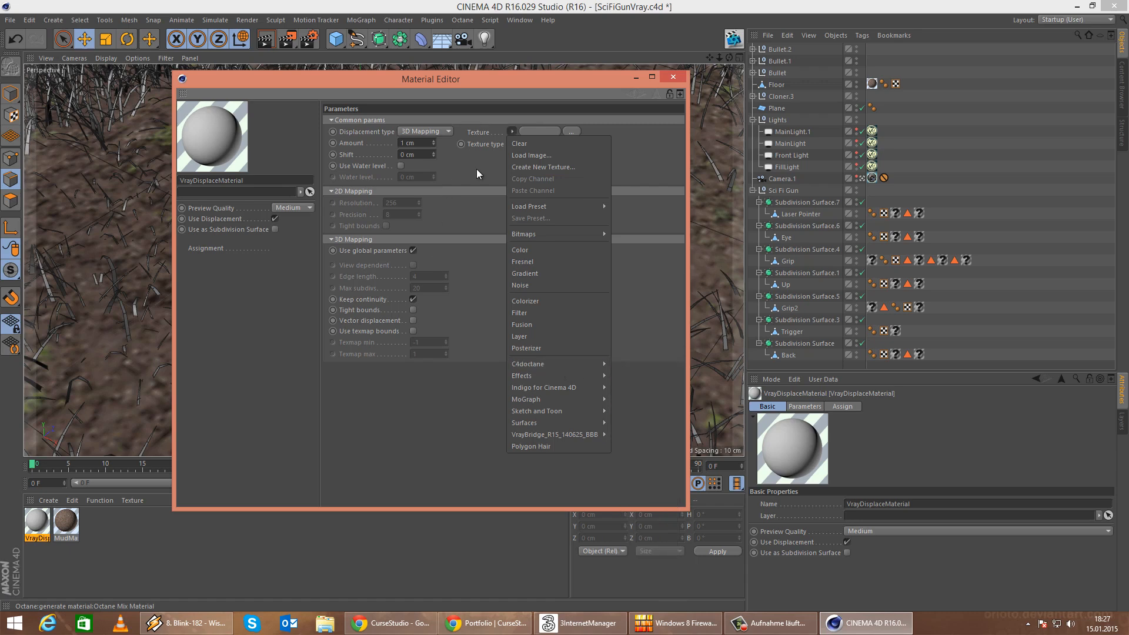
left_click(512, 130)
left_click(512, 131)
left_click(532, 155)
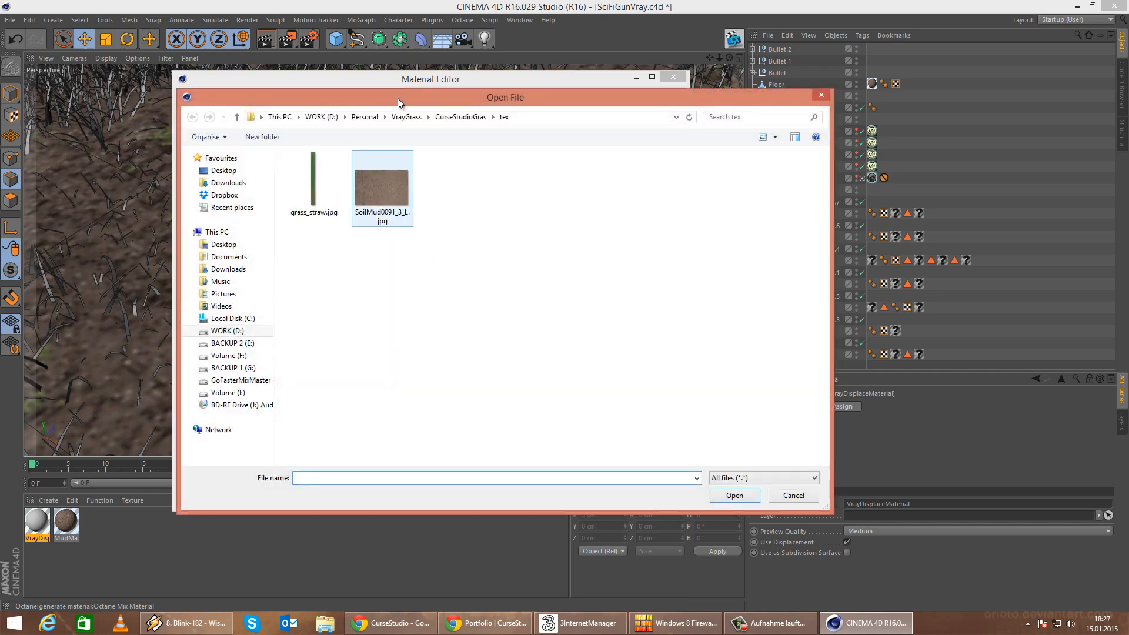
left_click(321, 117)
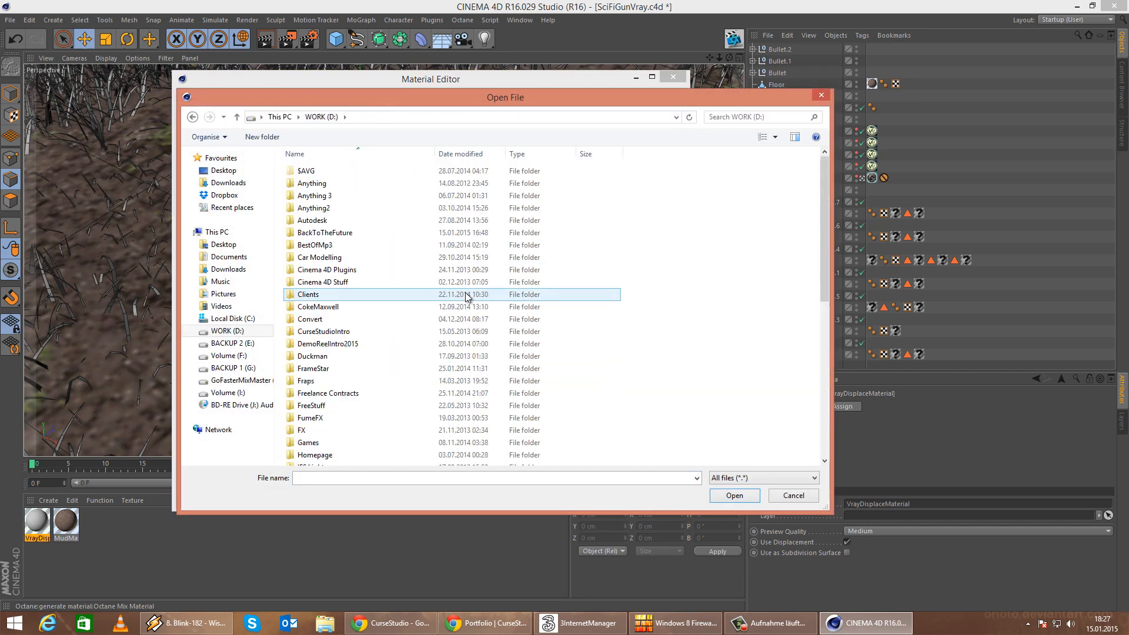
left_click(426, 308)
scroll(414, 356, "down", 2)
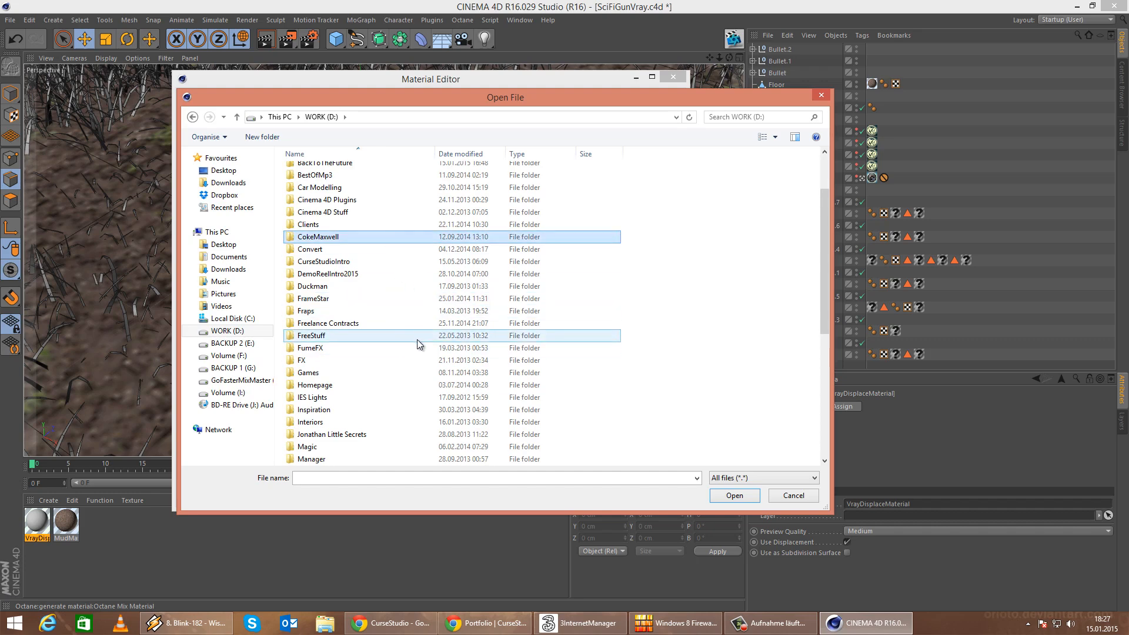
scroll(369, 357, "down", 2)
left_click(376, 348)
scroll(376, 351, "down", 4)
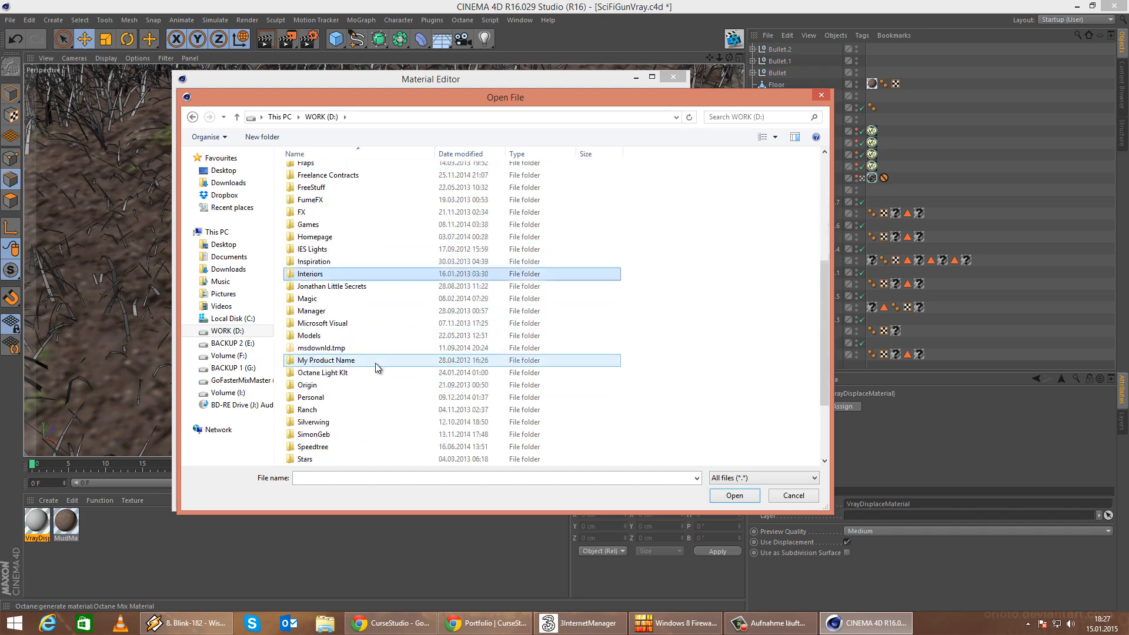
double_click(343, 298)
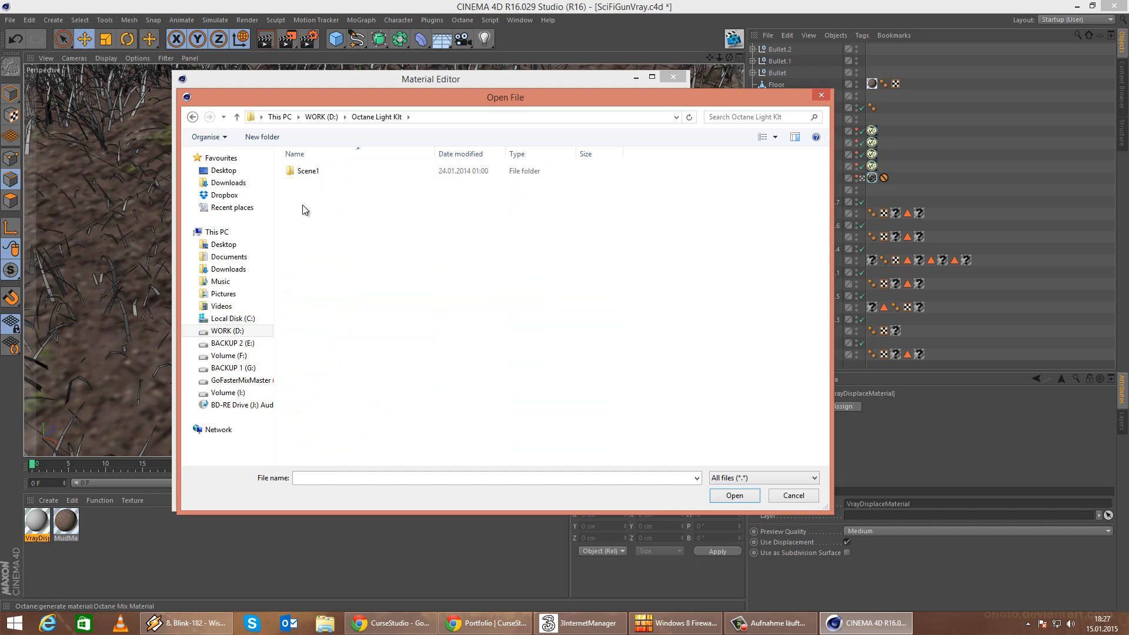
double_click(317, 171)
double_click(319, 176)
double_click(321, 171)
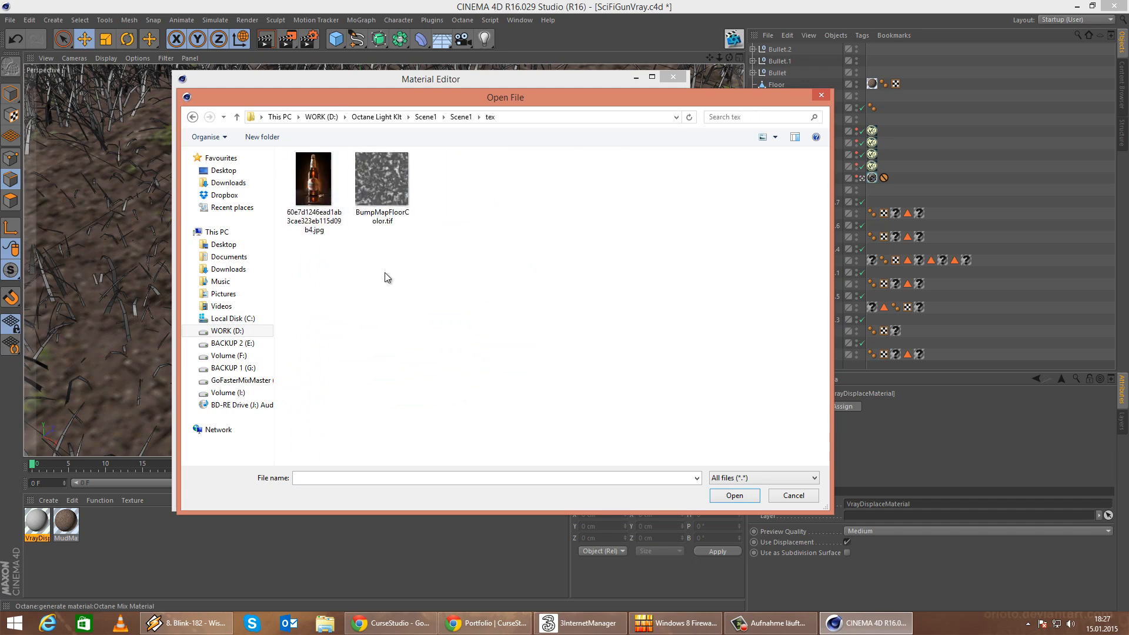
Load BumpMapFloorColor.tif as the displacement texture without copying it to the project location.
left_click(404, 192)
left_click(732, 496)
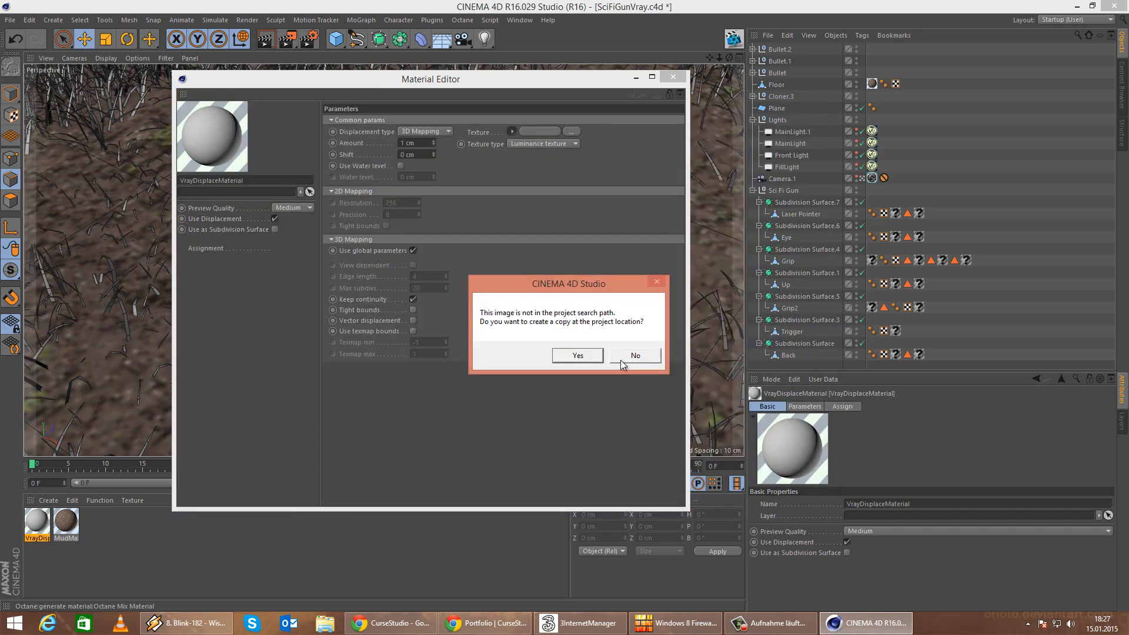
left_click(622, 357)
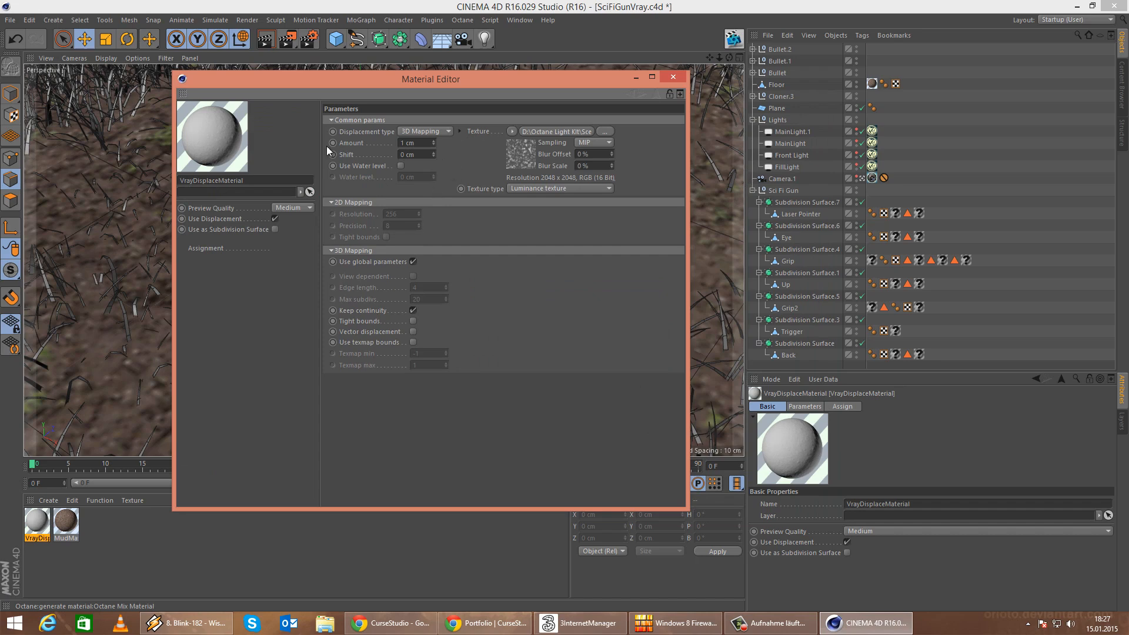
Close the material editor, assign VrayDisplaceMaterial to the Floor object, and test-render the view.
left_click(672, 70)
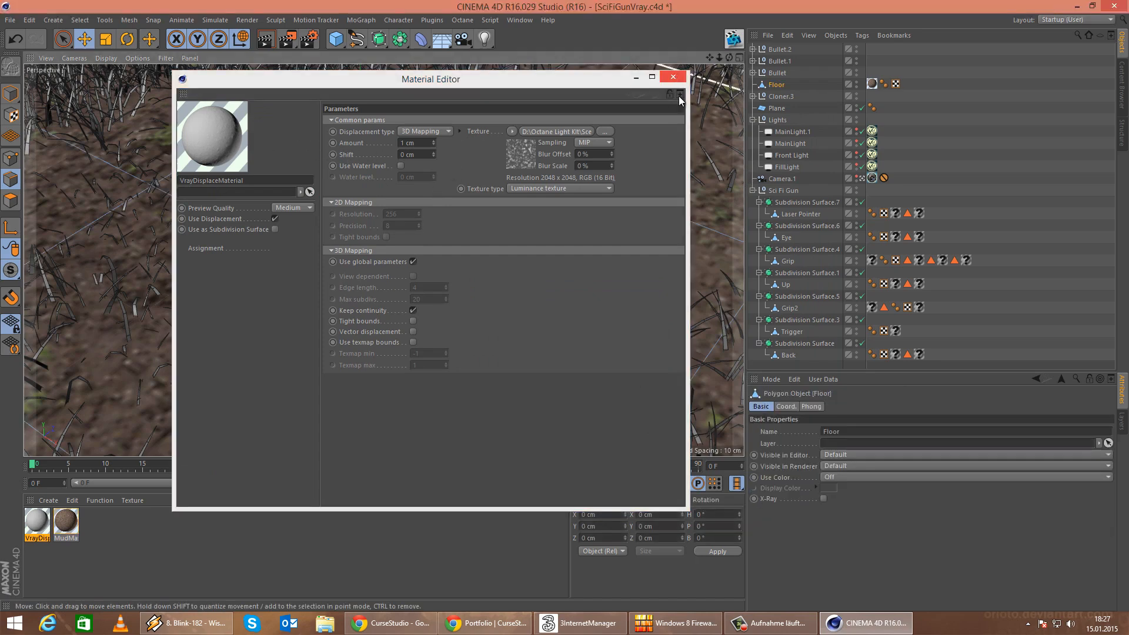
left_click(16, 39)
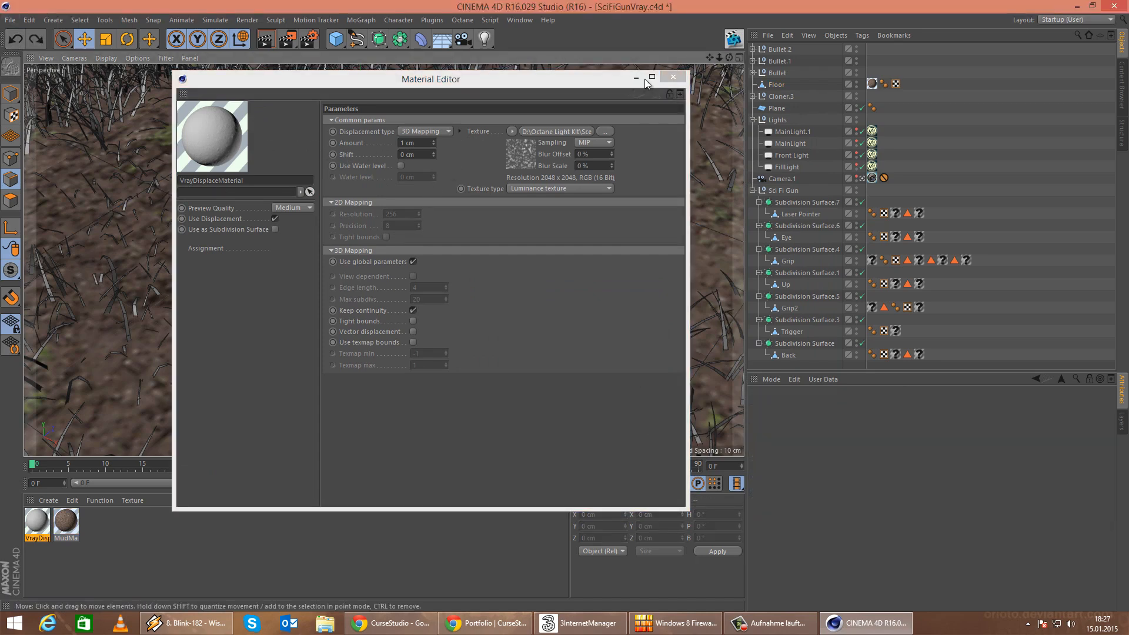
left_click(673, 77)
left_click_drag(1063, 63, 776, 88)
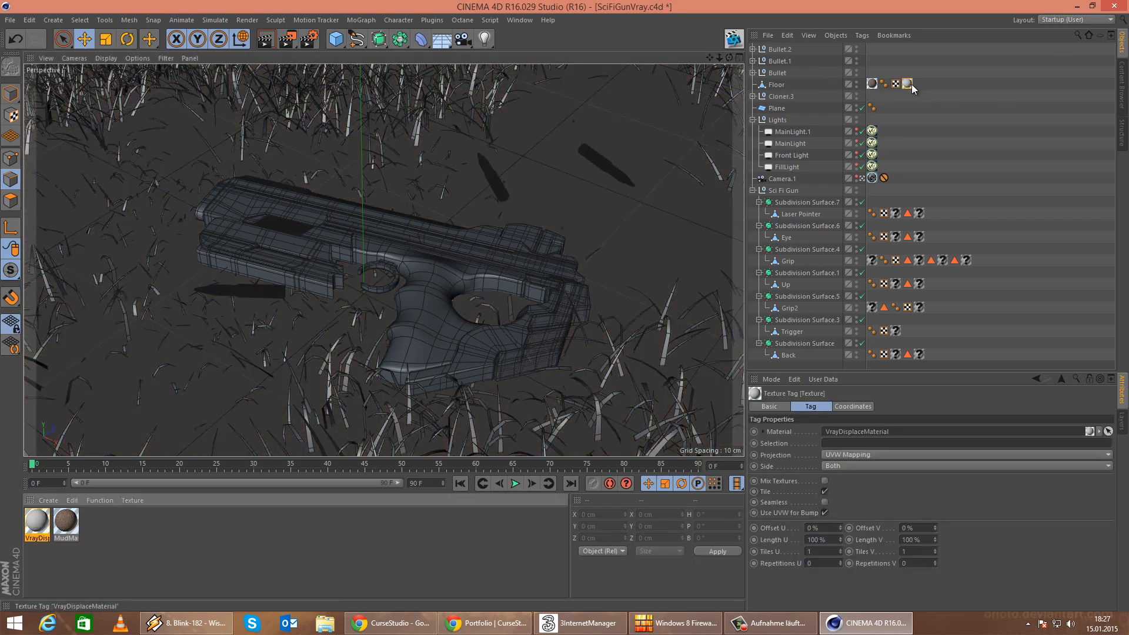
left_click(271, 43)
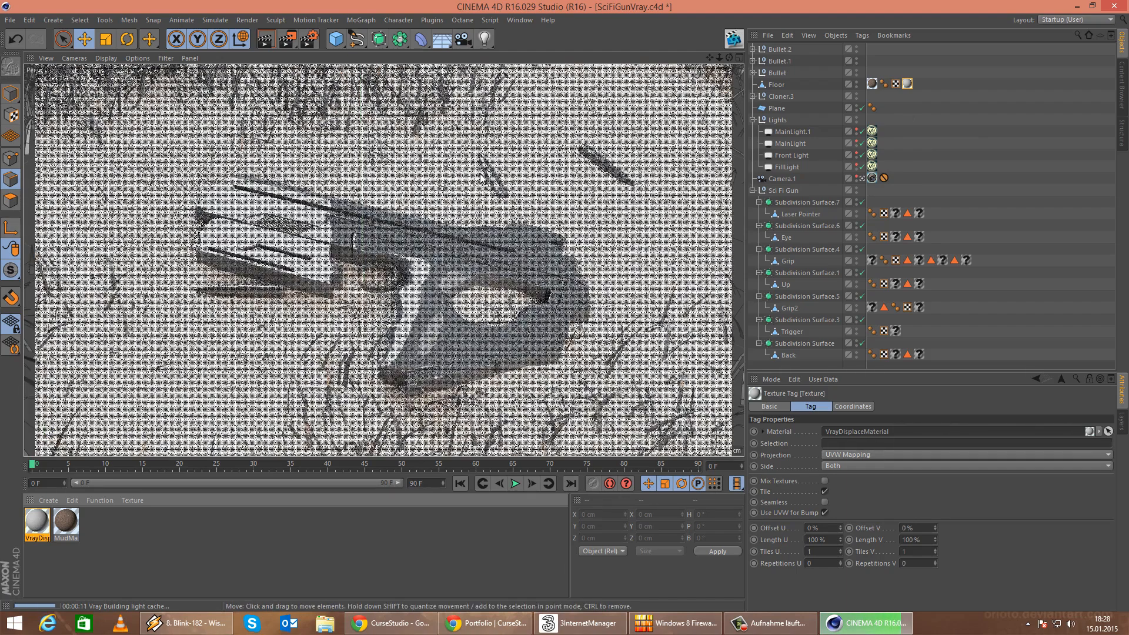
left_click(919, 110)
Move Floor's VrayDisplaceMaterial tag ahead of its MudMaterial tag and test-render the view again.
left_click(909, 87)
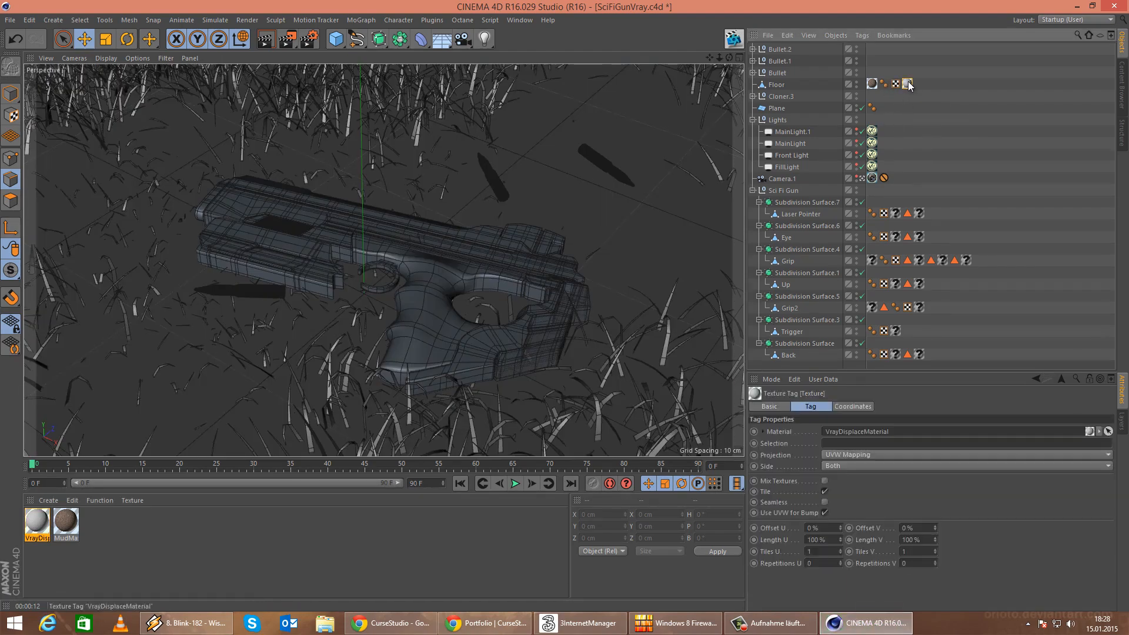
left_click_drag(909, 87, 779, 88)
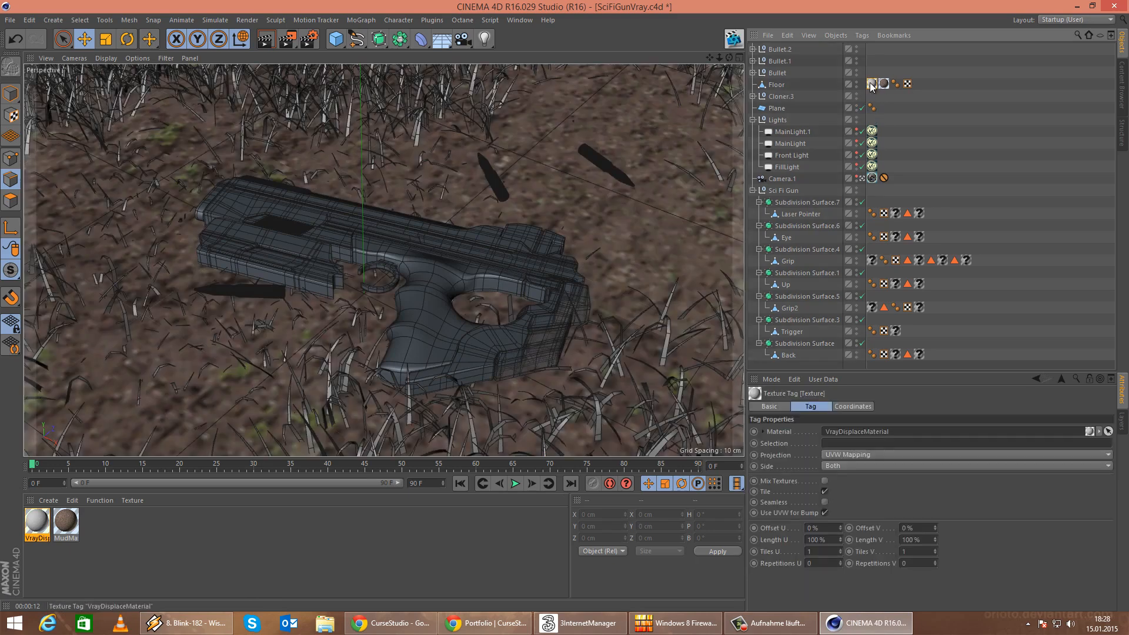
left_click(266, 40)
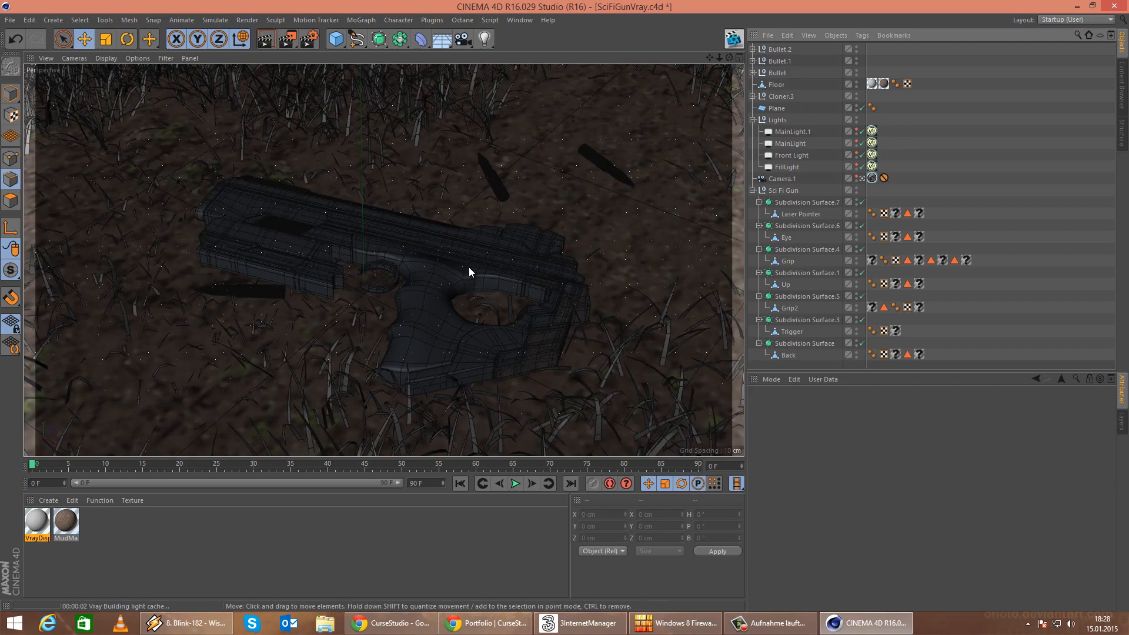
Inspect the projection and tiling settings of Floor's MudMaterial texture tag.
left_click(883, 84)
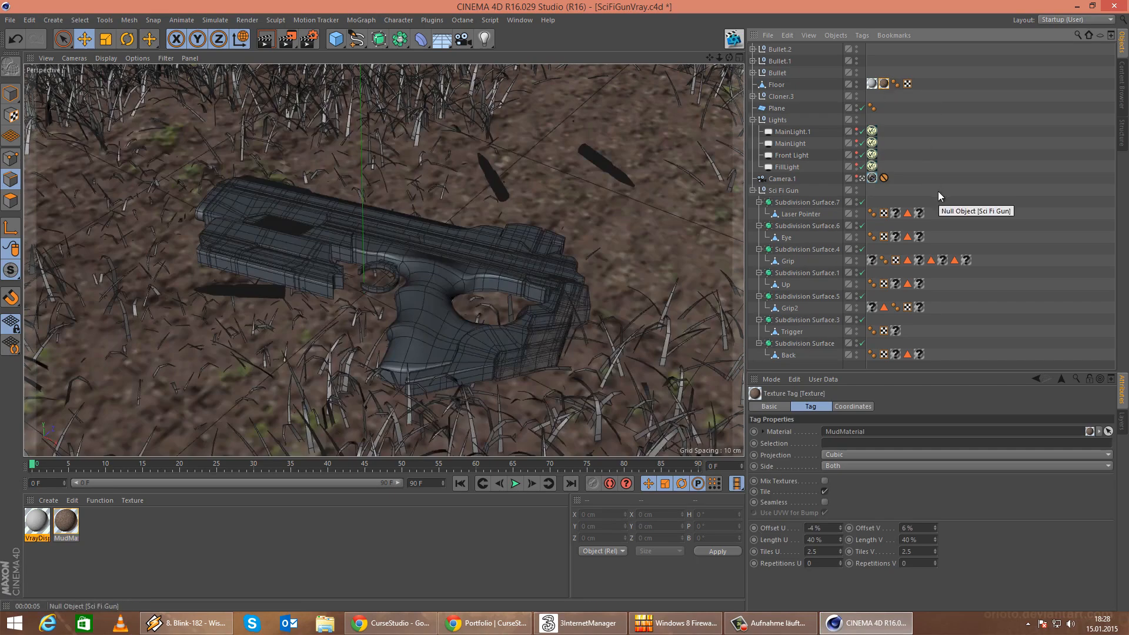
left_click(884, 102)
left_click(884, 84)
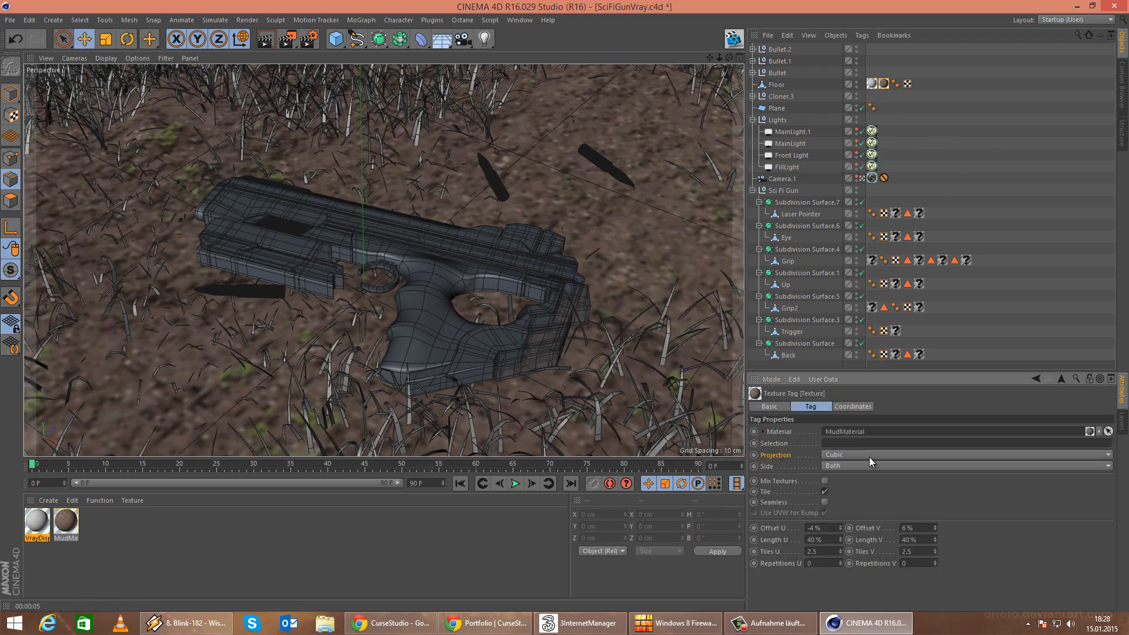
Replace Floor's VrayDisplaceMaterial tag with a duplicate of its MudMaterial tag, linked to VrayDisplaceMaterial so it keeps the Cubic mapping.
left_click(872, 84)
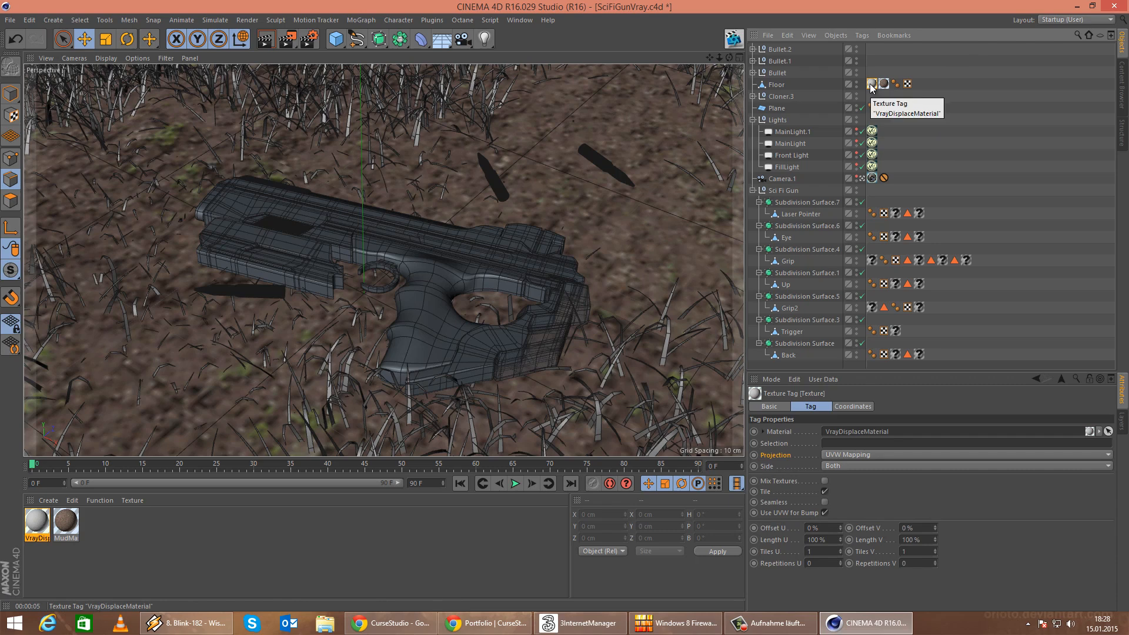
key("Delete")
left_click(872, 86)
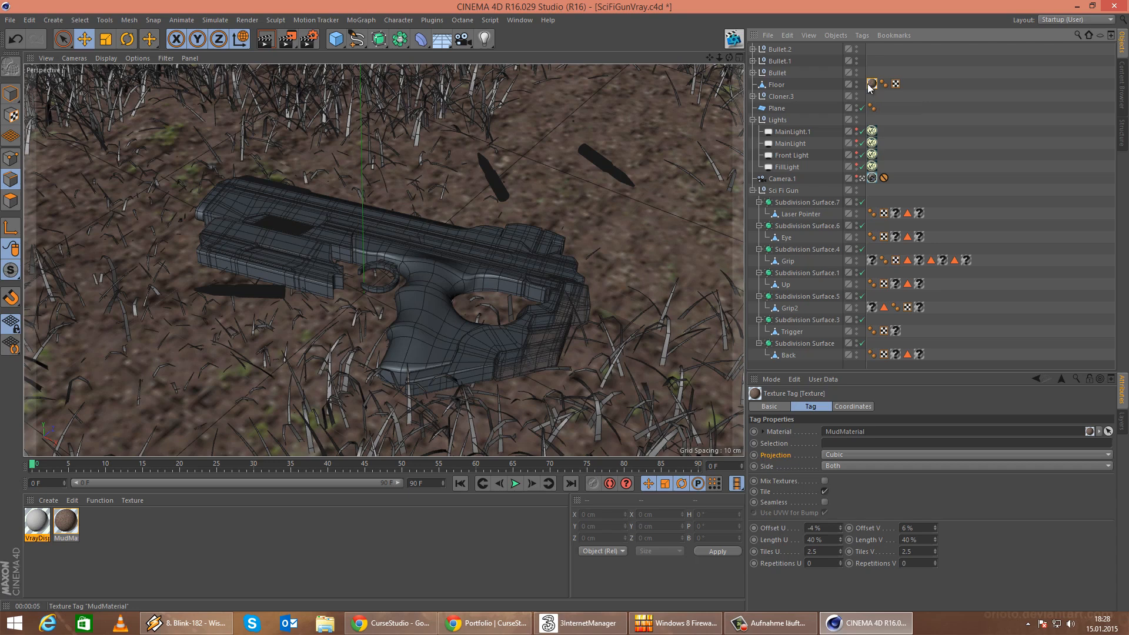
mouse_move(872, 85)
left_mouse_down("ctrl")
mouse_move(877, 105)
mouse_move(872, 87)
left_mouse_up("ctrl")
left_click(871, 85)
left_click_drag(37, 531, 875, 86)
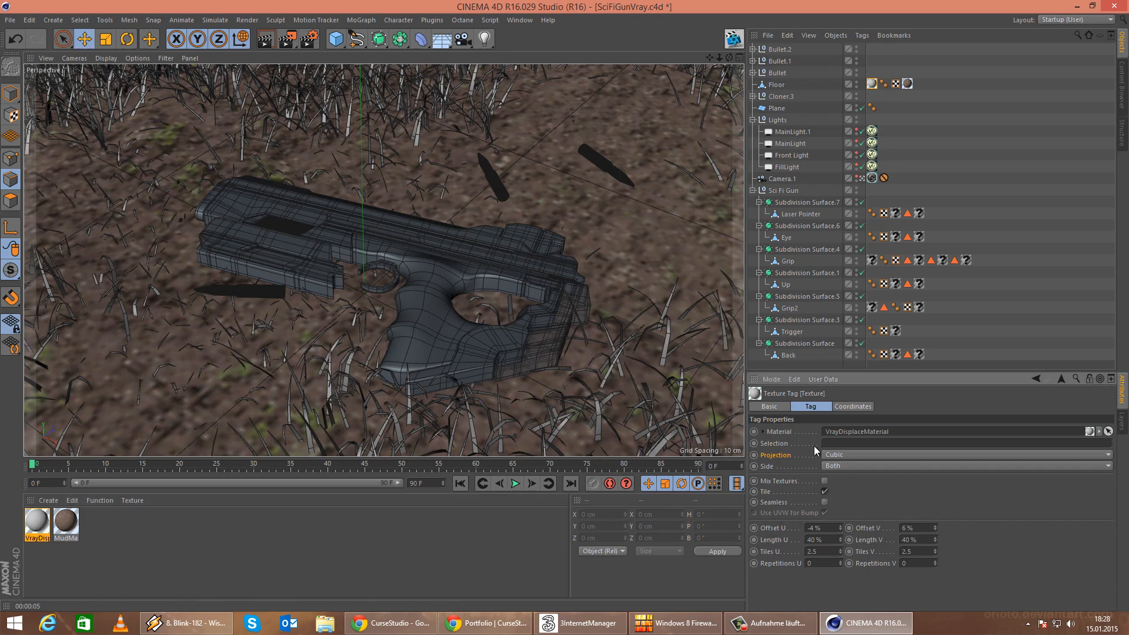
Test-render the view, and render just a region around the gun to check the floor displacement.
left_click(267, 43)
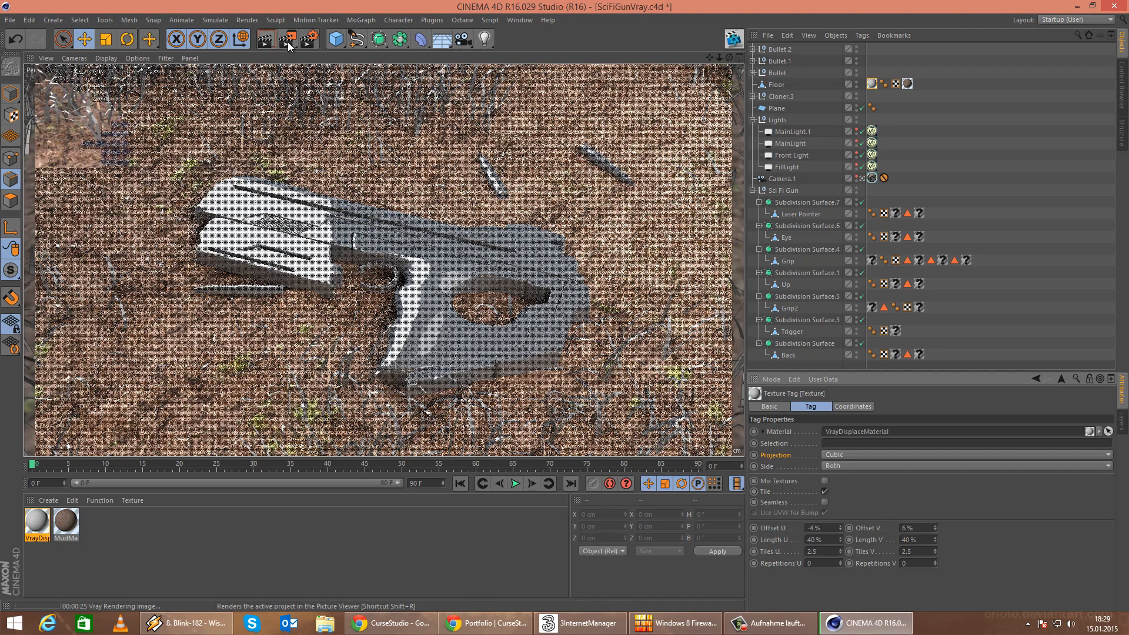
left_click_drag(288, 40, 336, 59)
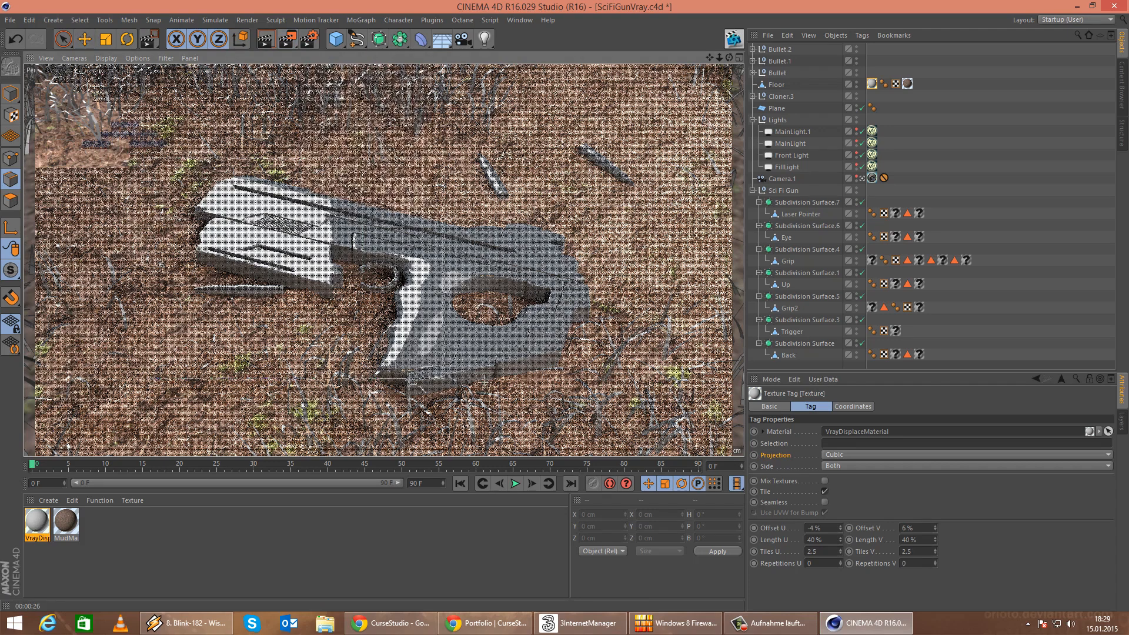
left_click_drag(143, 157, 610, 415)
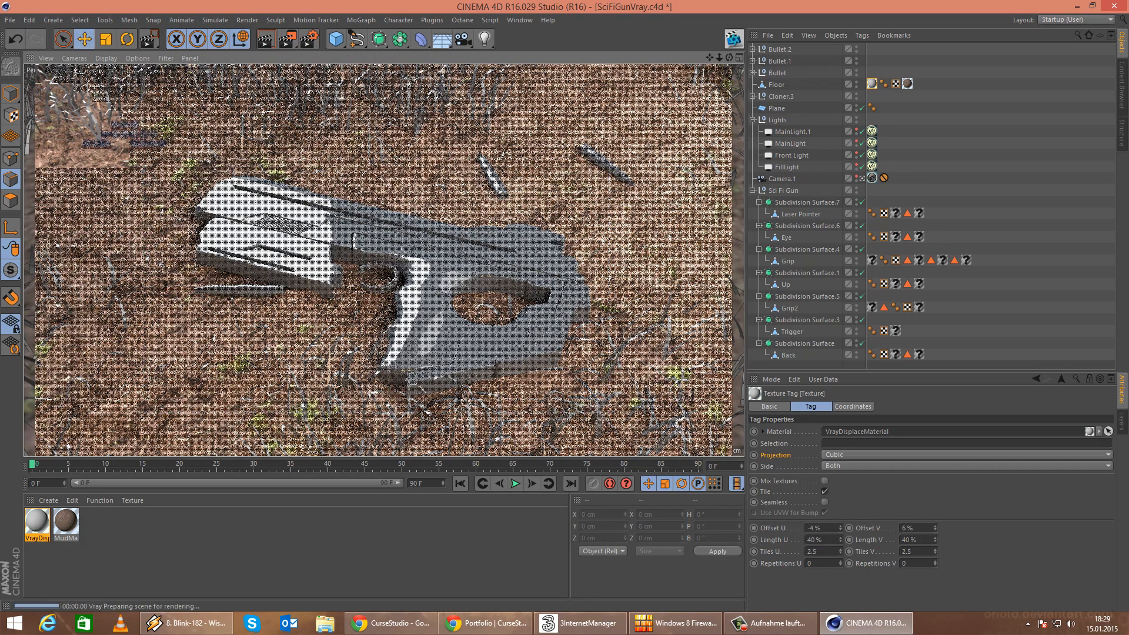
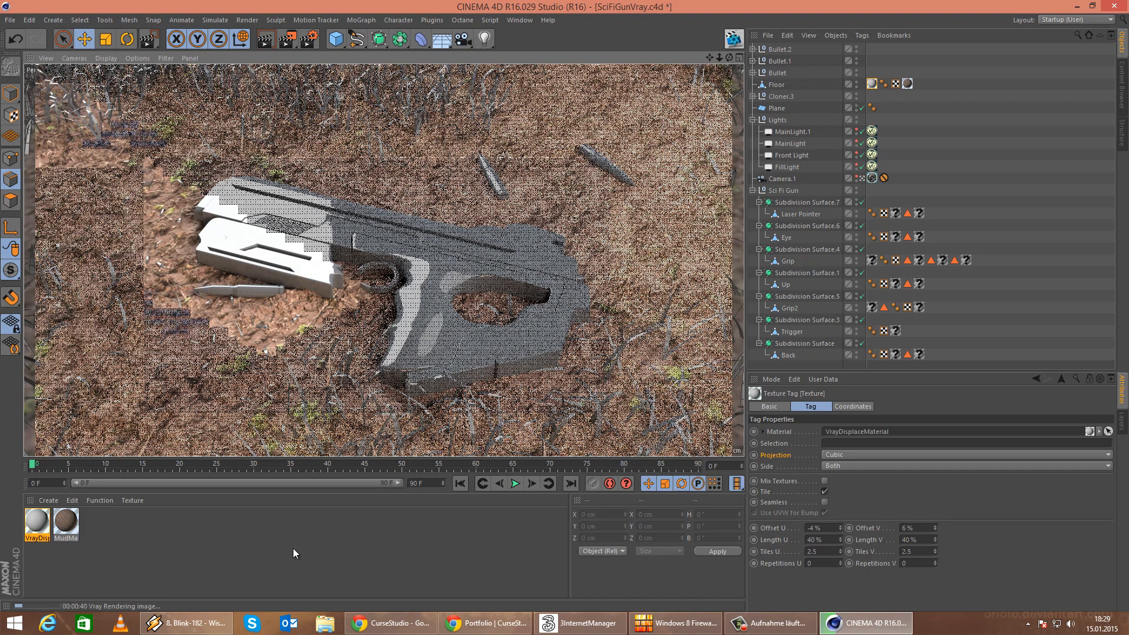
left_click(77, 521)
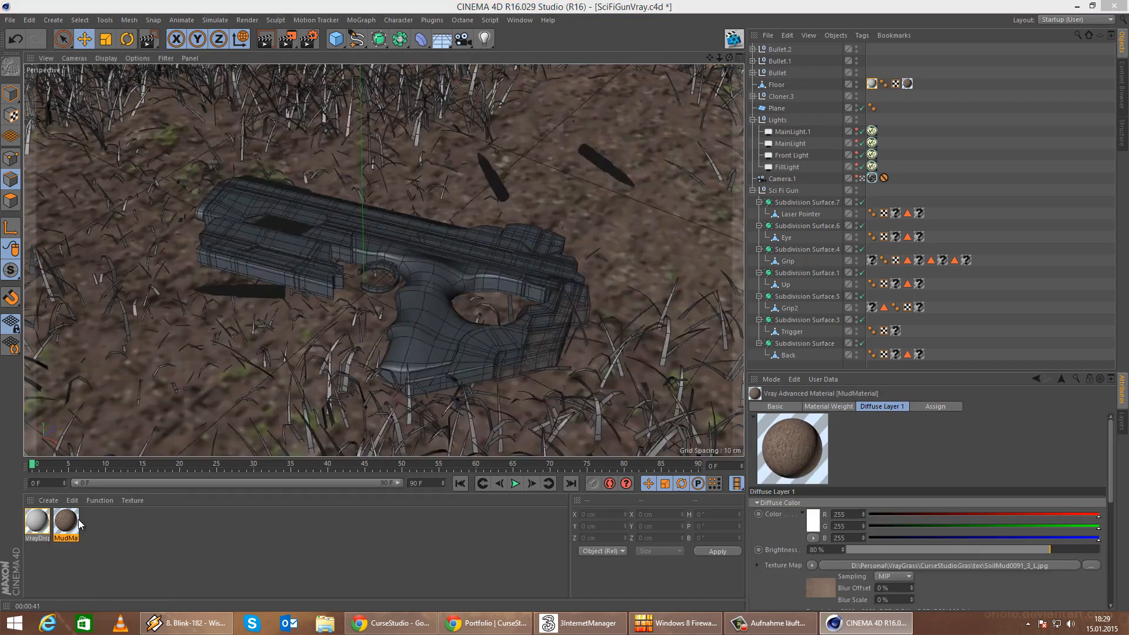
double_click(79, 520)
left_click(426, 183)
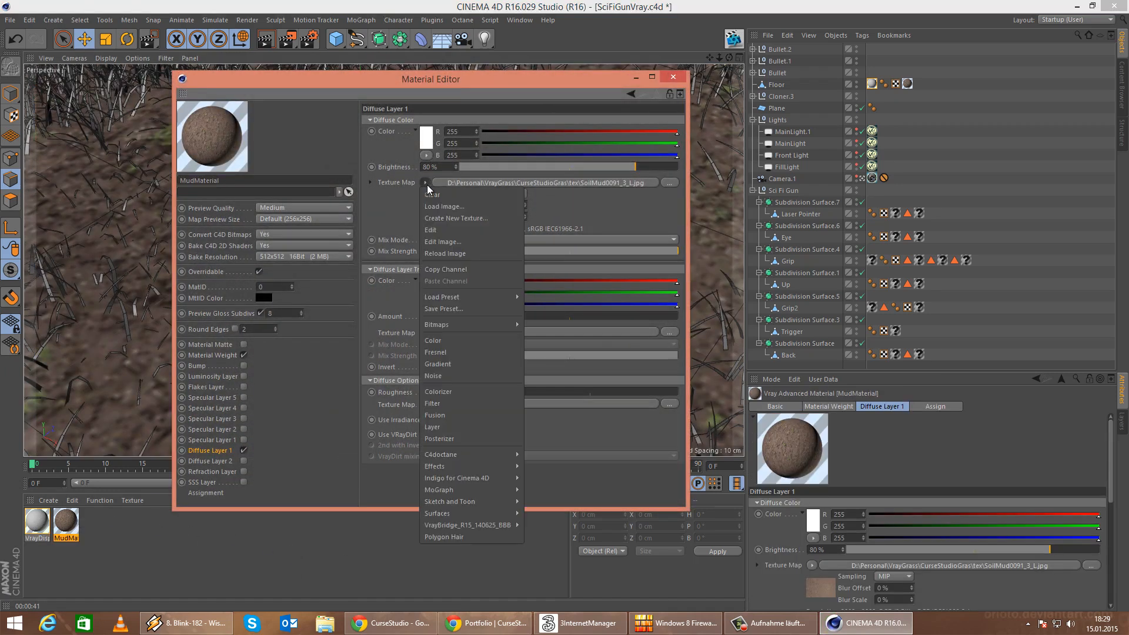
left_click(404, 219)
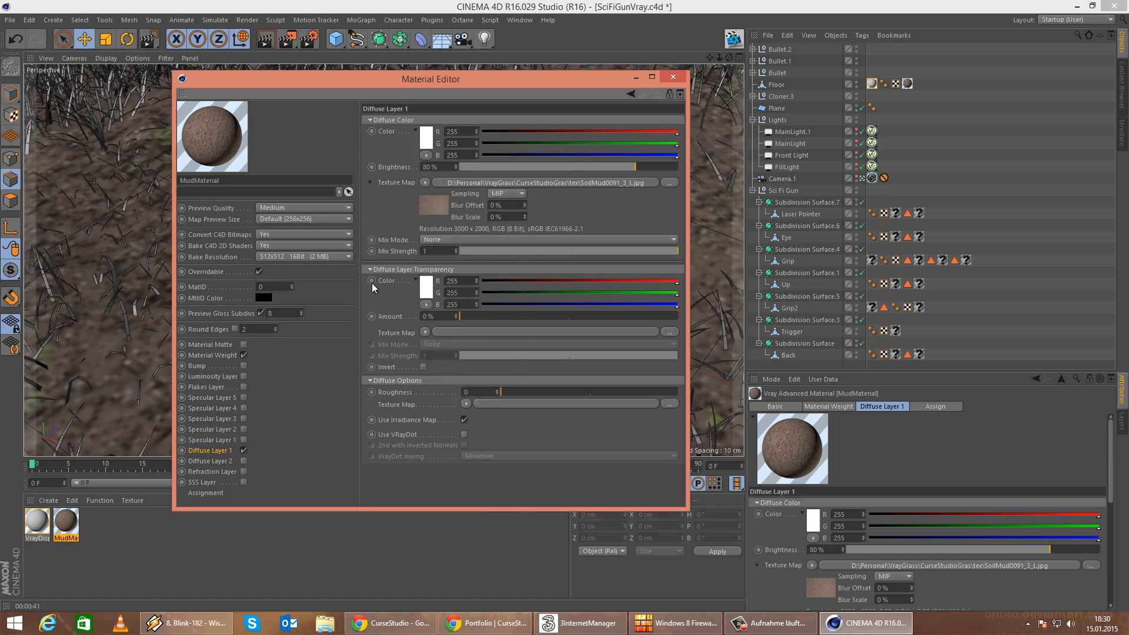
Rename VrayDisplaceMaterial to MudDisplace and close the material editor.
left_click(42, 526)
double_click(261, 181)
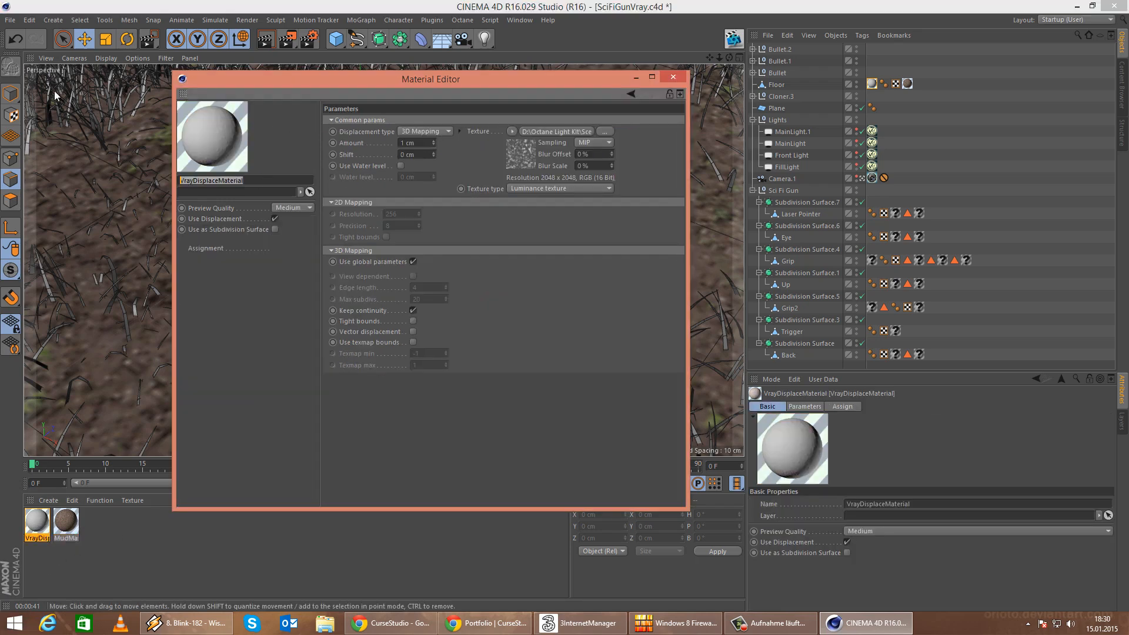
type("MudDisplace")
key("Return")
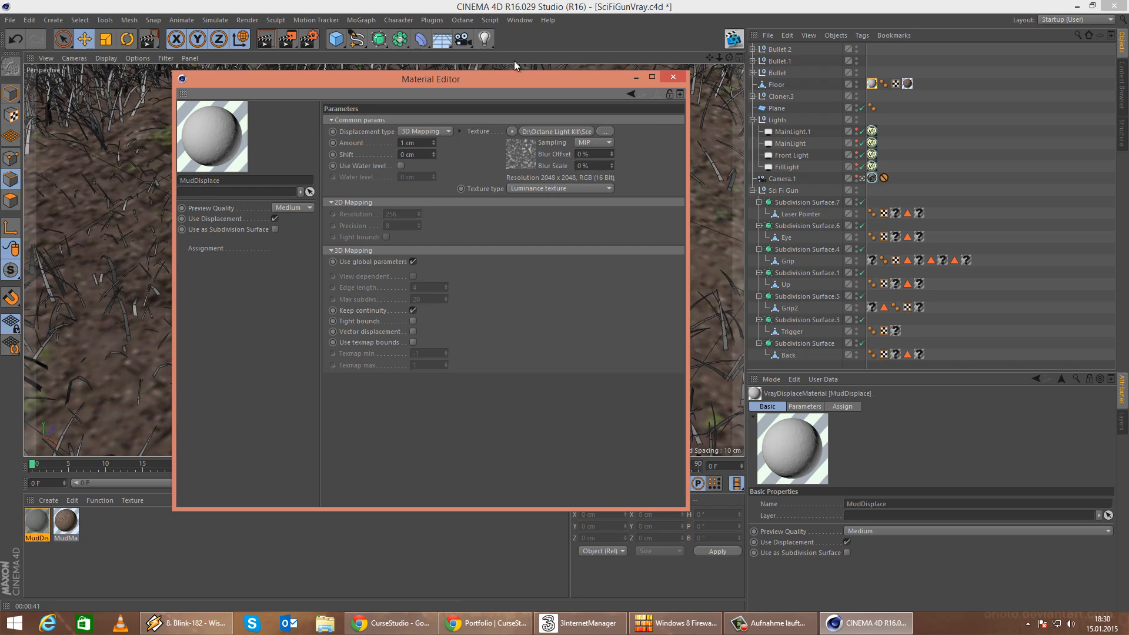
left_click(673, 78)
Wrap the SoilMud image in MudMaterial's Diffuse Layer 1 texture map in a Filter shader and open the shader's properties.
double_click(65, 522)
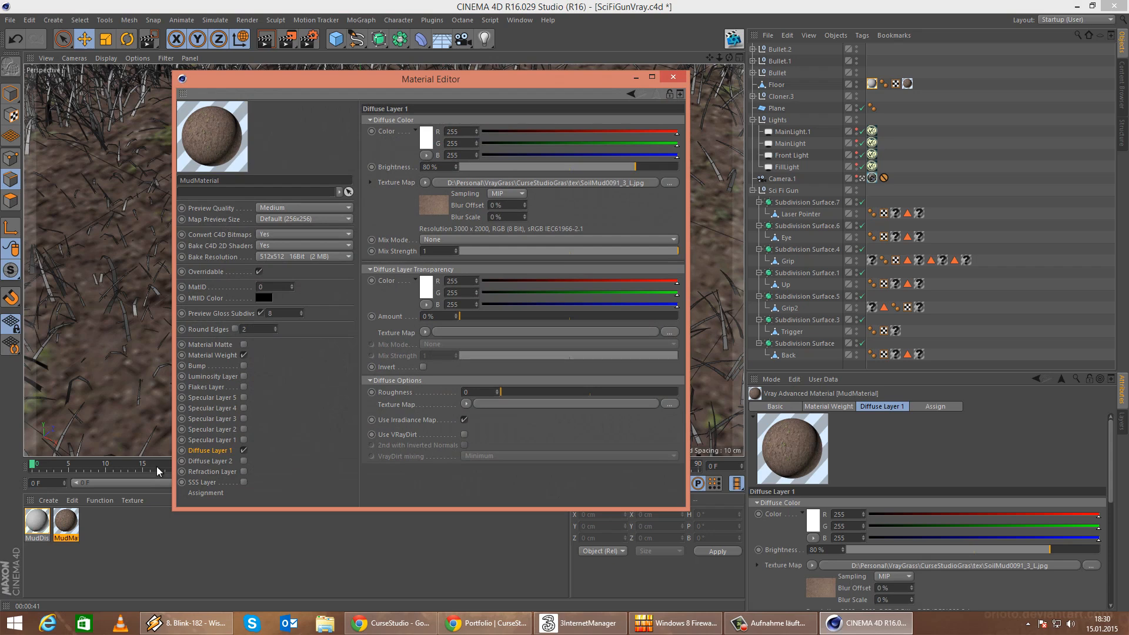
left_click(424, 183)
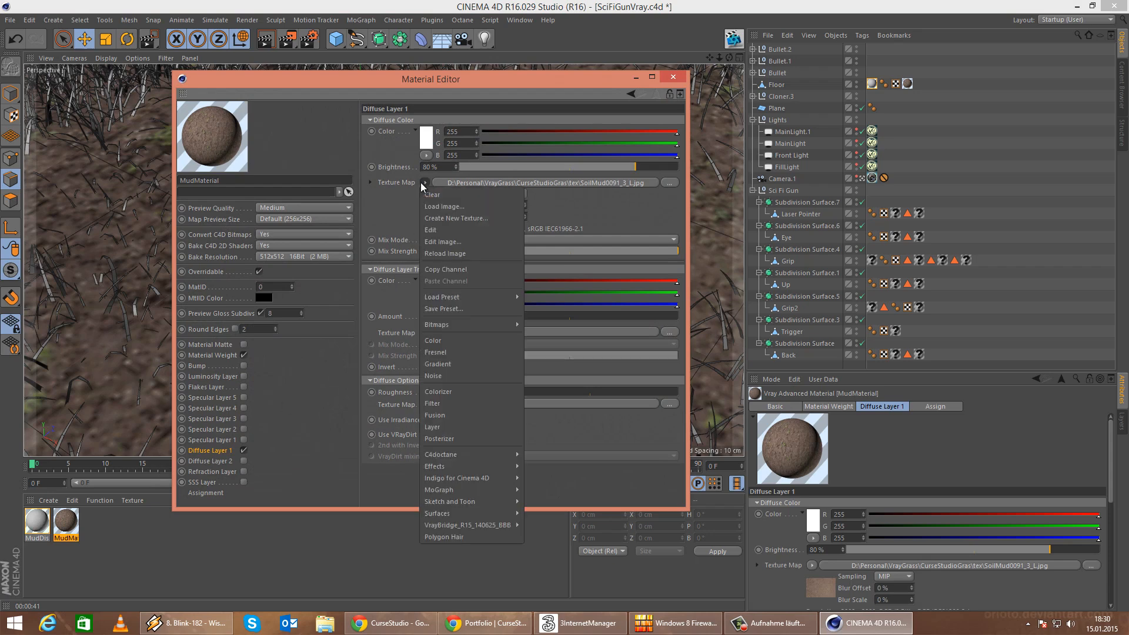
left_click(464, 403)
left_click(537, 183)
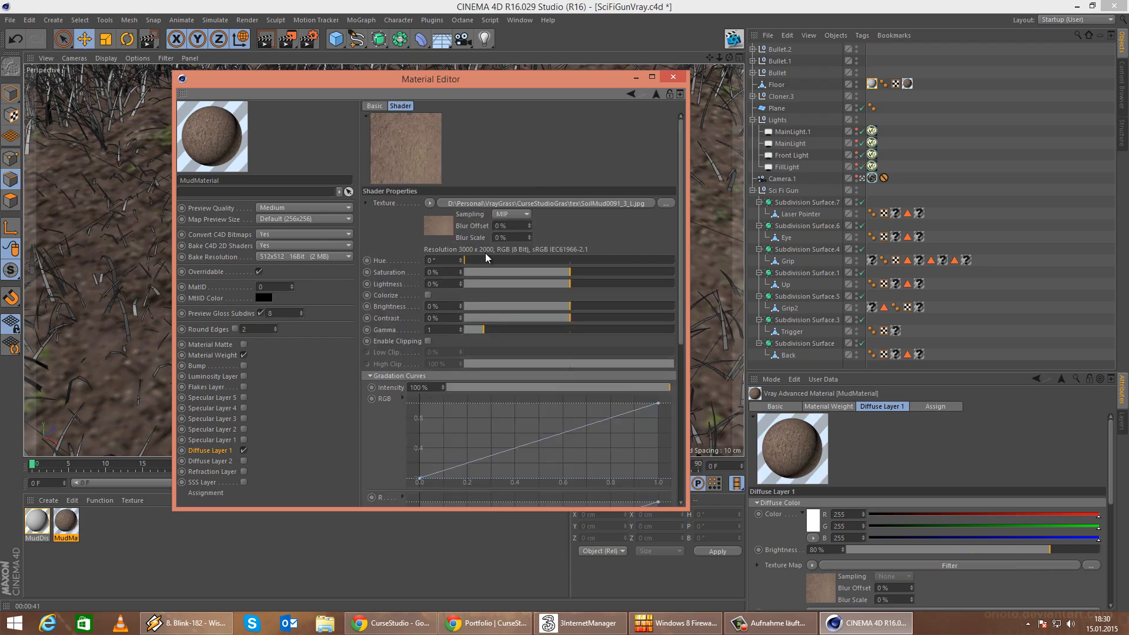
Set the Filter shader's saturation to 6% and its brightness to 15%.
mouse_move(566, 274)
left_mouse_down()
mouse_move(554, 275)
mouse_move(576, 274)
left_mouse_up()
left_click_drag(568, 311, 558, 310)
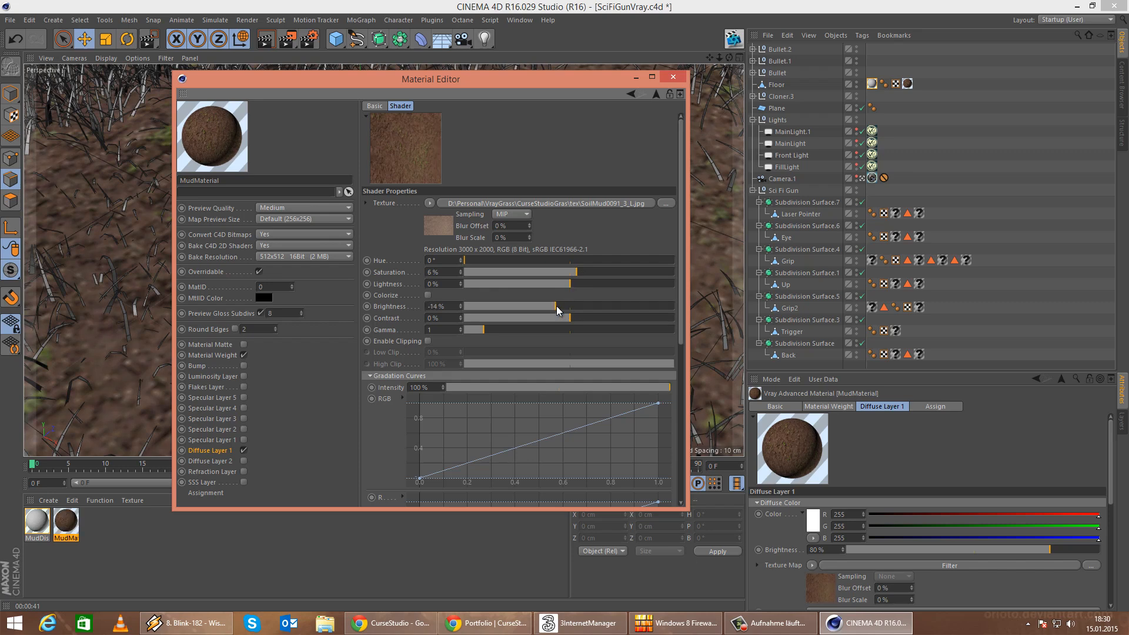
double_click(435, 305)
type("15")
key("Return")
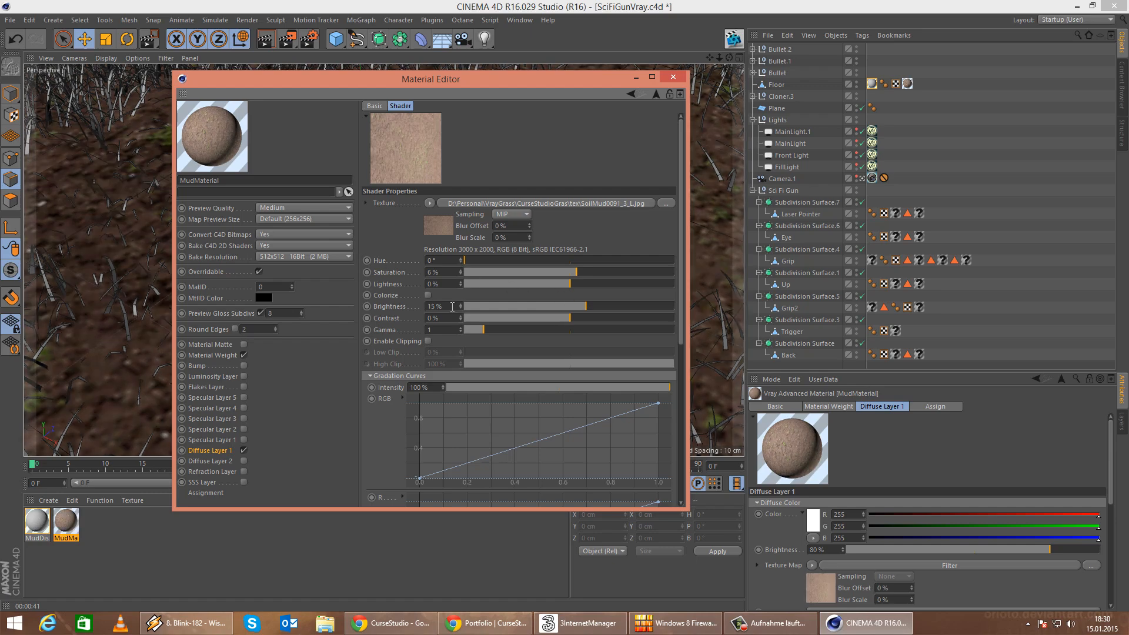
Set the Filter shader's brightness to -15% and close the material editor.
type("-15")
key("Return")
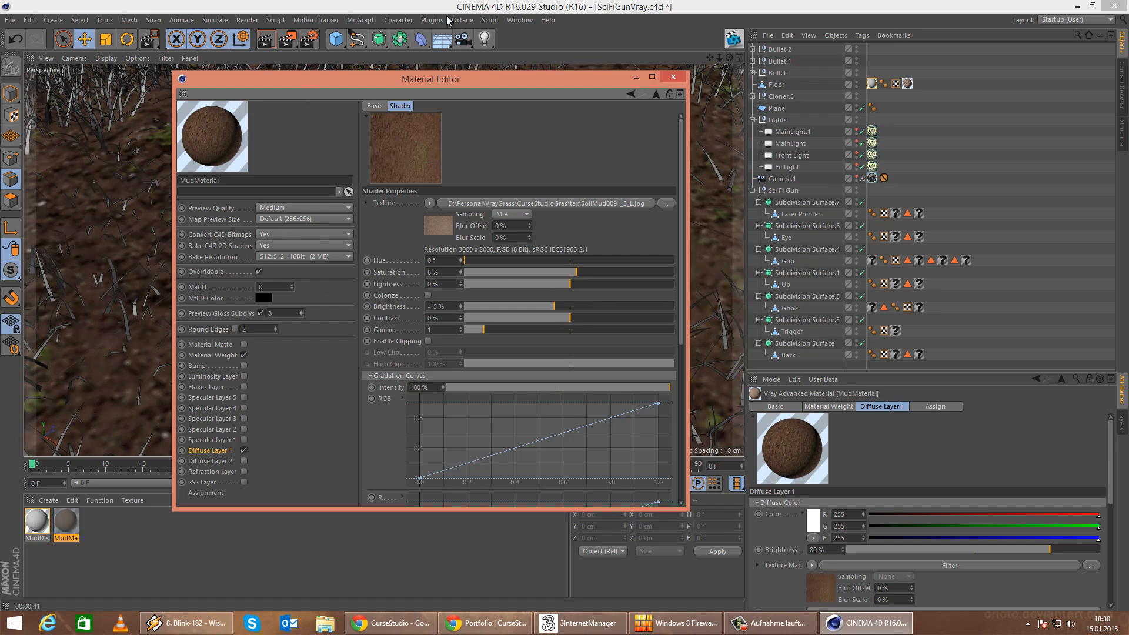
left_click(673, 77)
Enable Specular Layer 1 on MudMaterial with the Blinn type and set its reflection glossiness to 0.66.
double_click(66, 522)
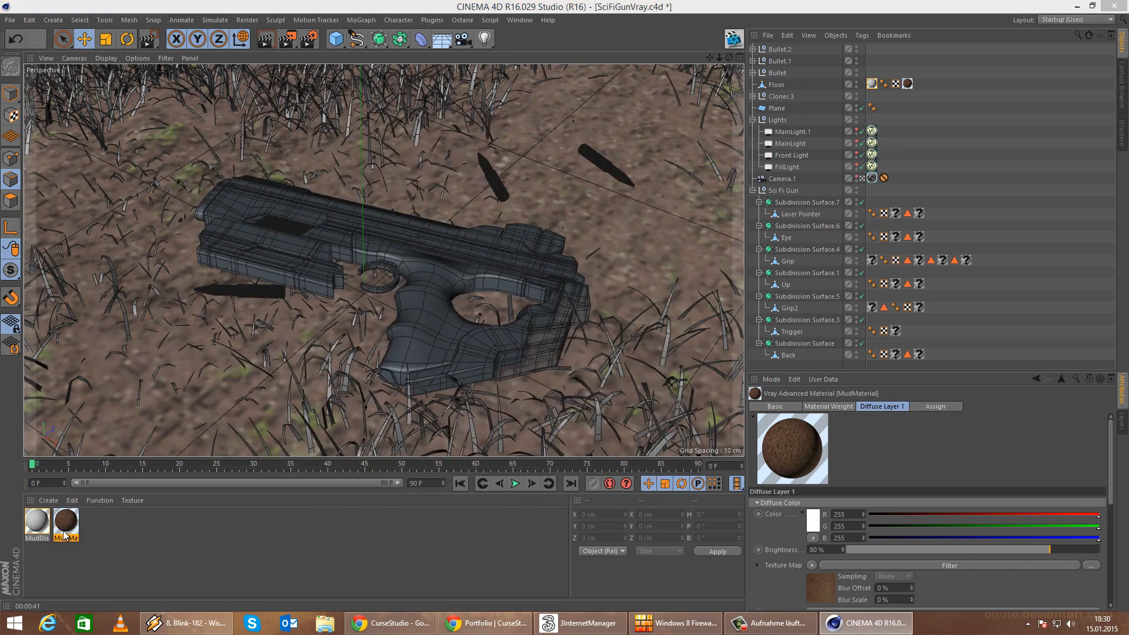
left_click(243, 440)
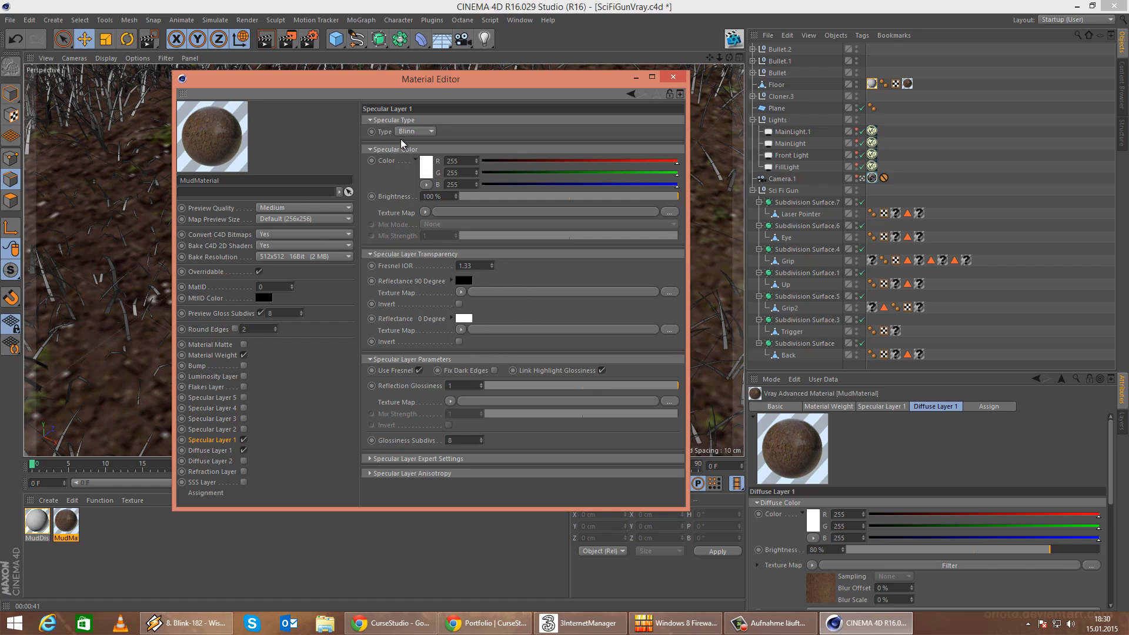
left_click(415, 131)
left_click_drag(672, 388, 616, 390)
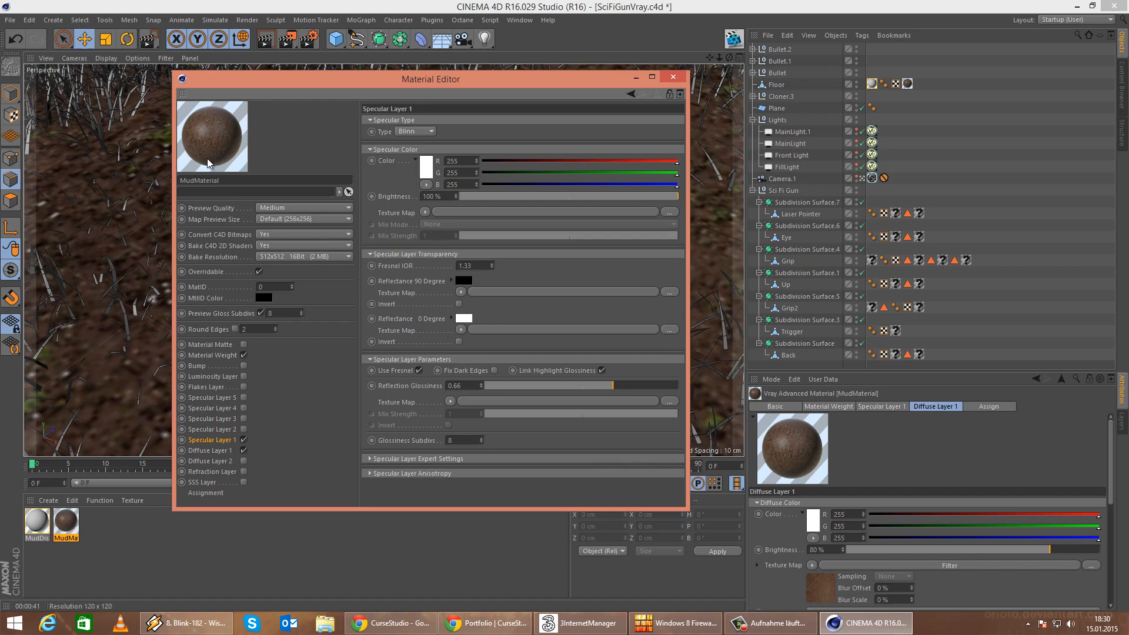
Switch MudMaterial's preview to the 00_Sphere V-RAY (GI) scene at Huge size and enlarge the material editor.
right_click(221, 131)
left_click(305, 356)
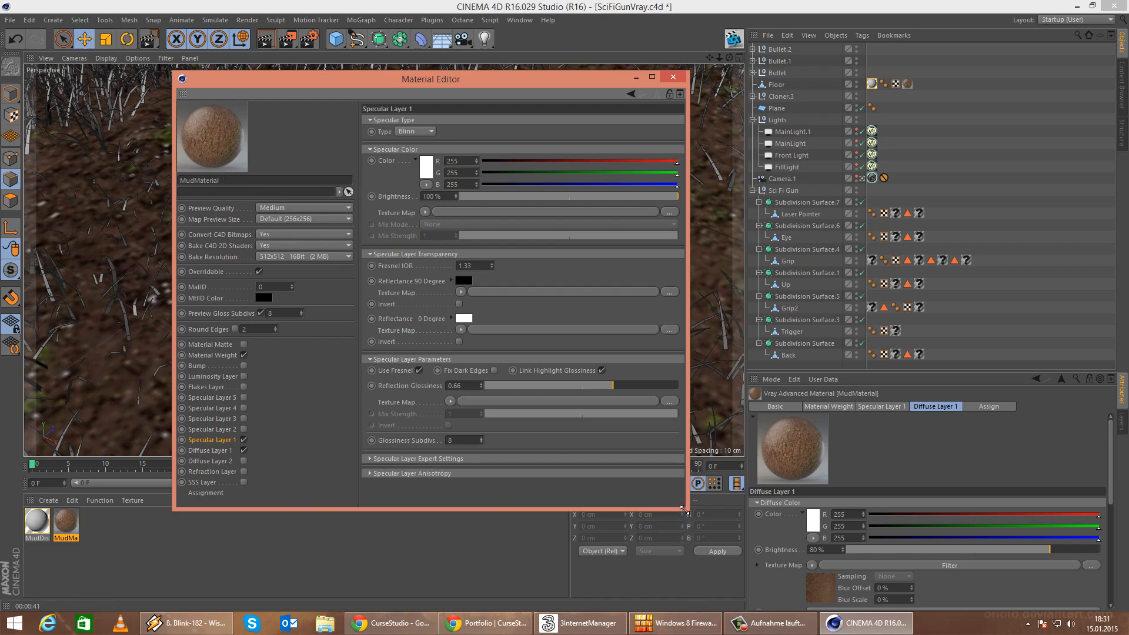
left_click_drag(687, 509, 818, 582)
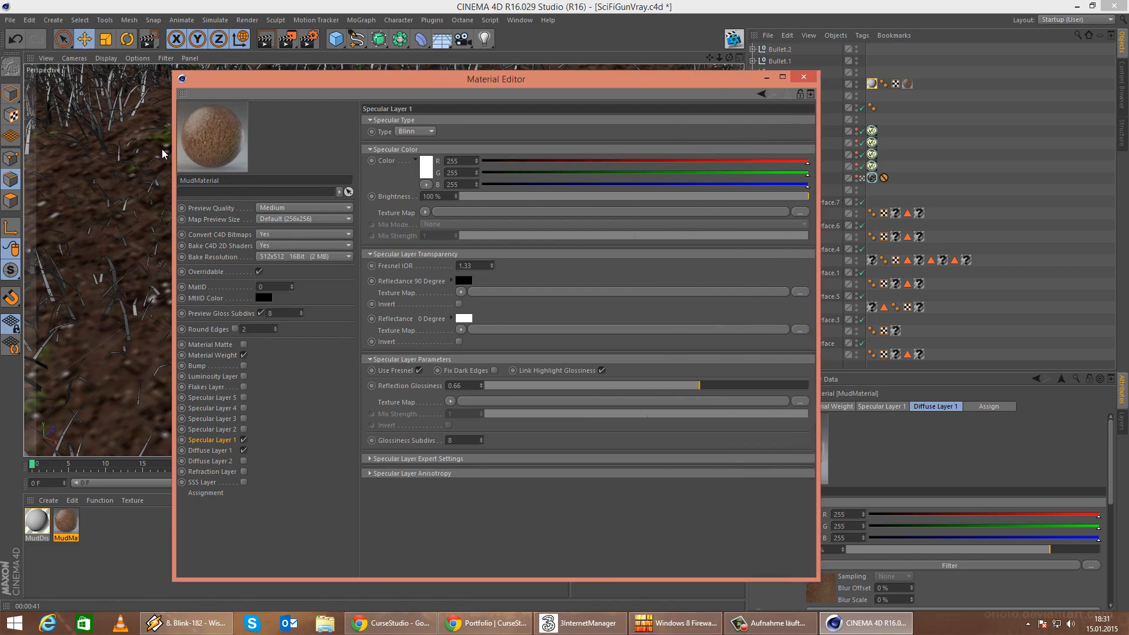
right_click(210, 133)
left_click(253, 214)
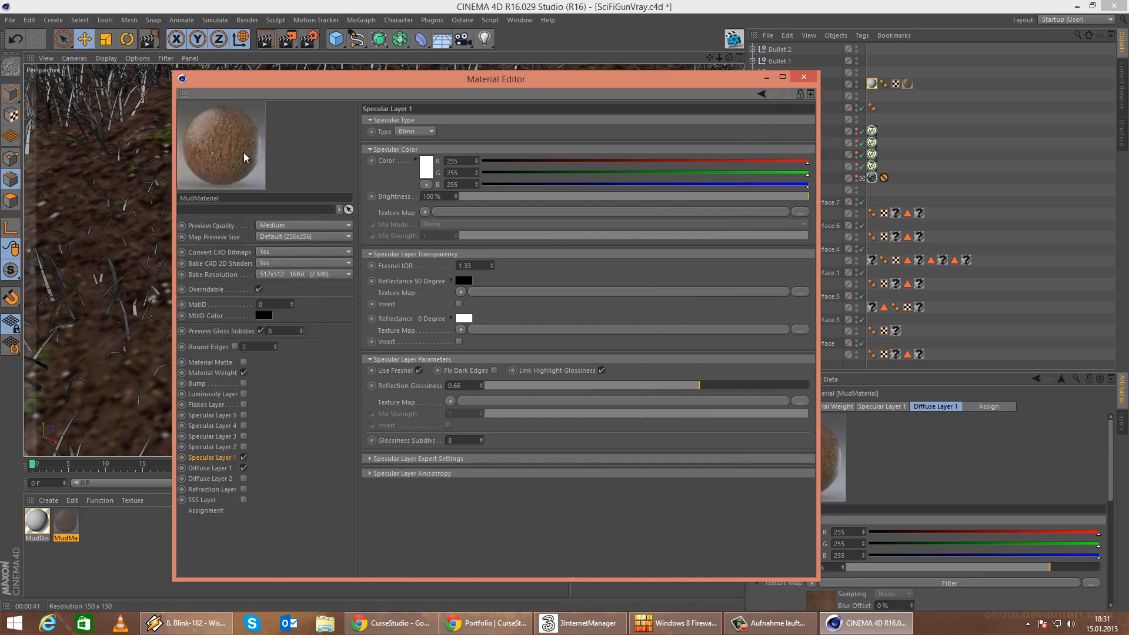
Examine MudMaterial in an enlarged separate preview window, and close both that window and the material editor.
right_click(226, 130)
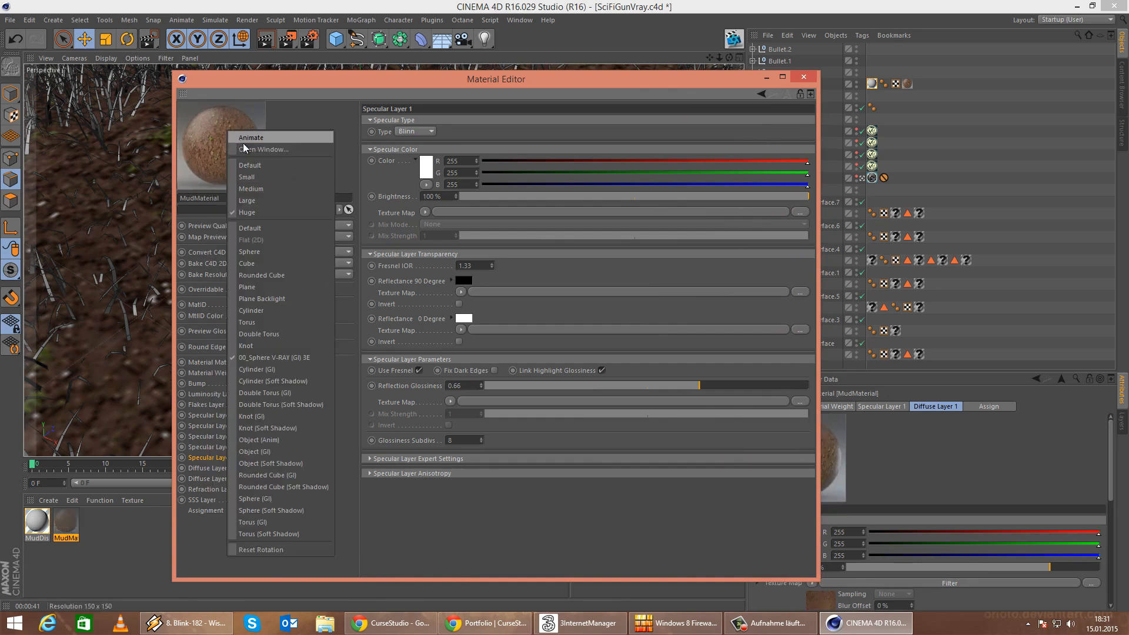
left_click(242, 150)
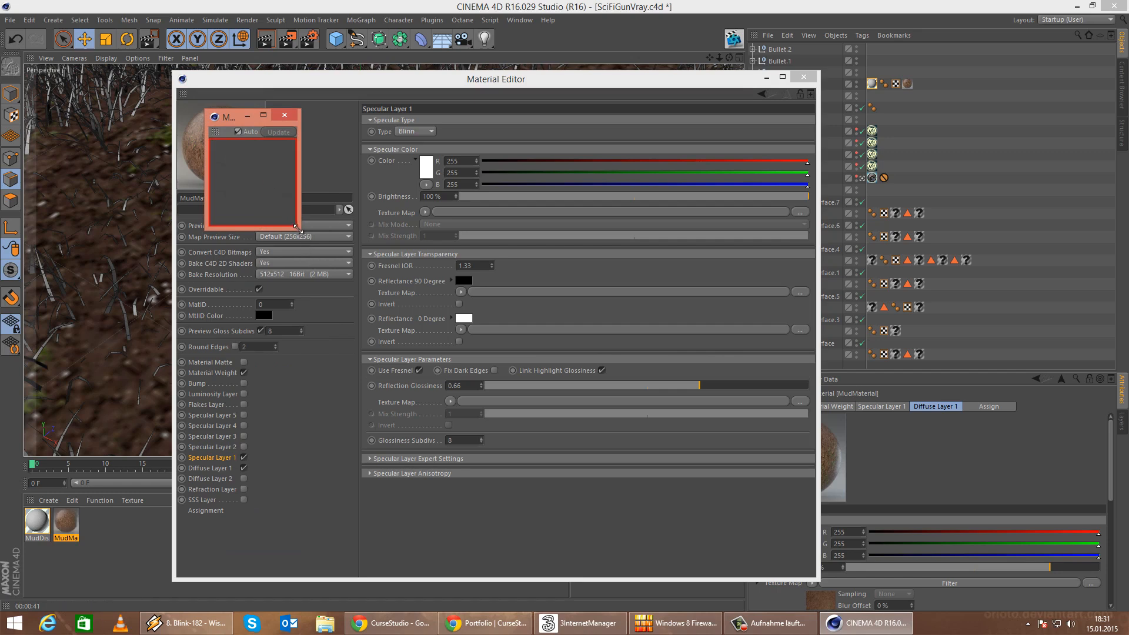
left_click_drag(299, 230, 497, 414)
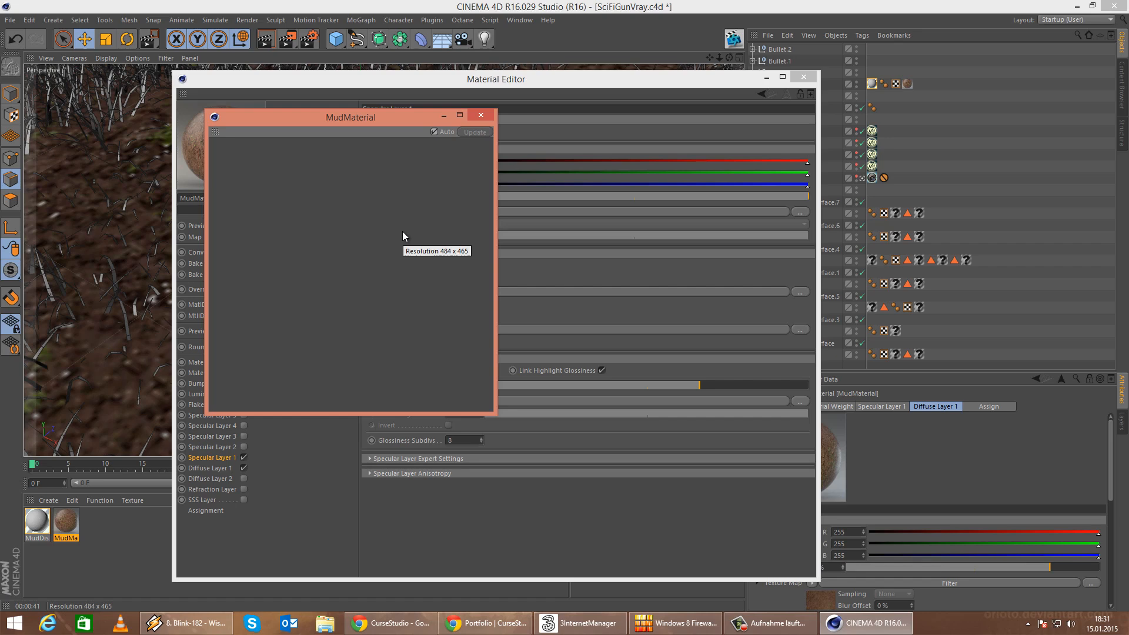
left_click_drag(366, 119, 501, 156)
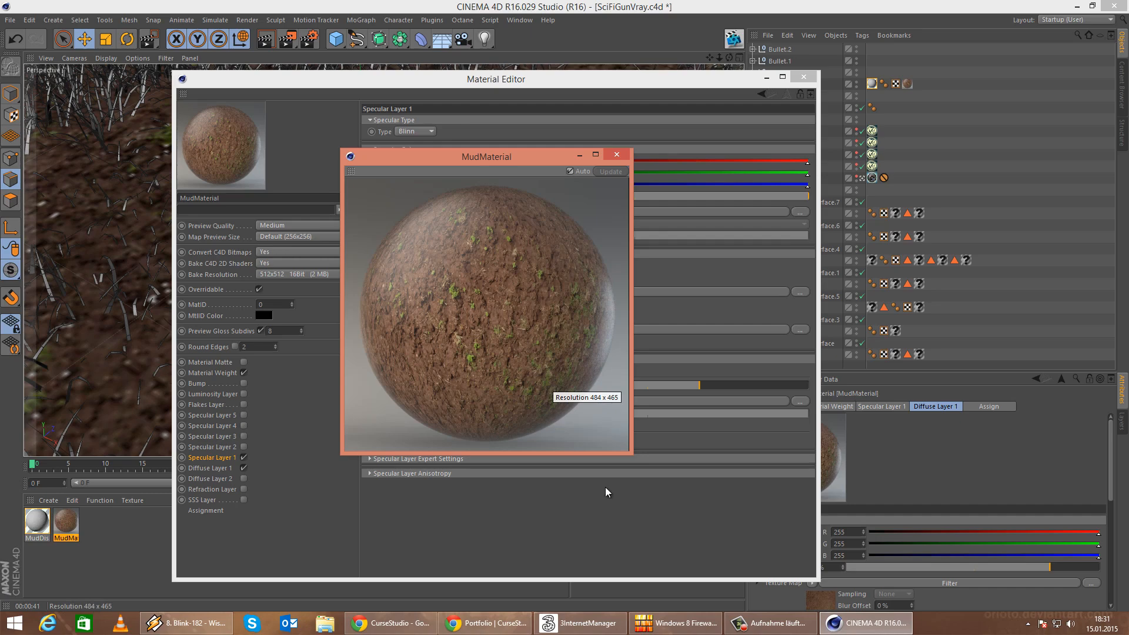
left_click(616, 154)
left_click(803, 77)
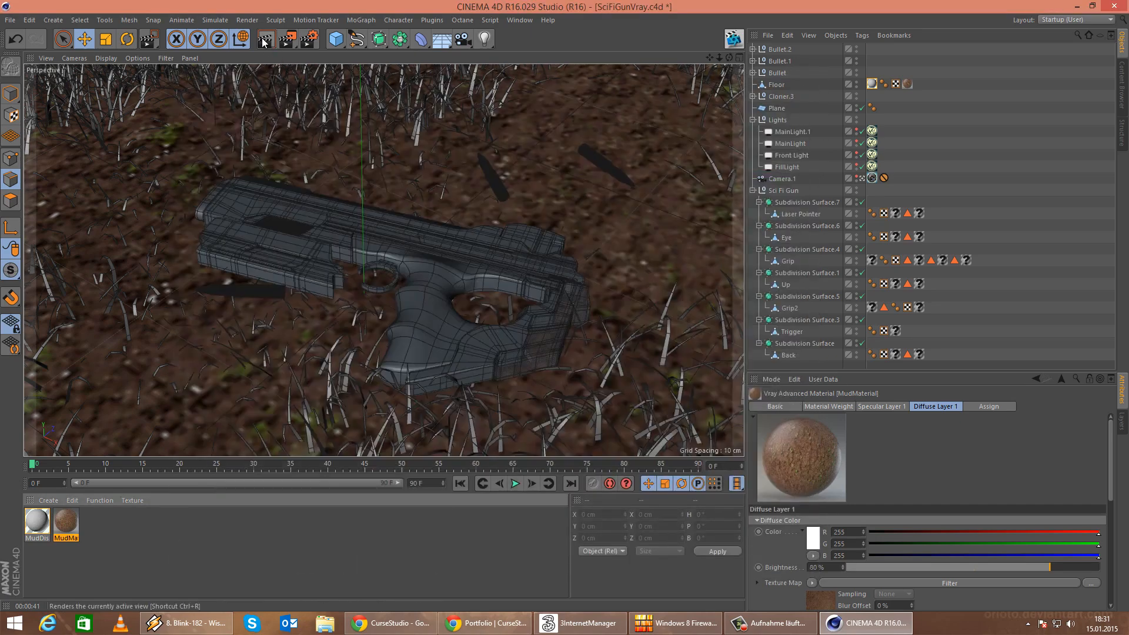
Render a region covering the floor and the gun's lower front to check the mud material, and stop the render.
left_click_drag(287, 40, 351, 51)
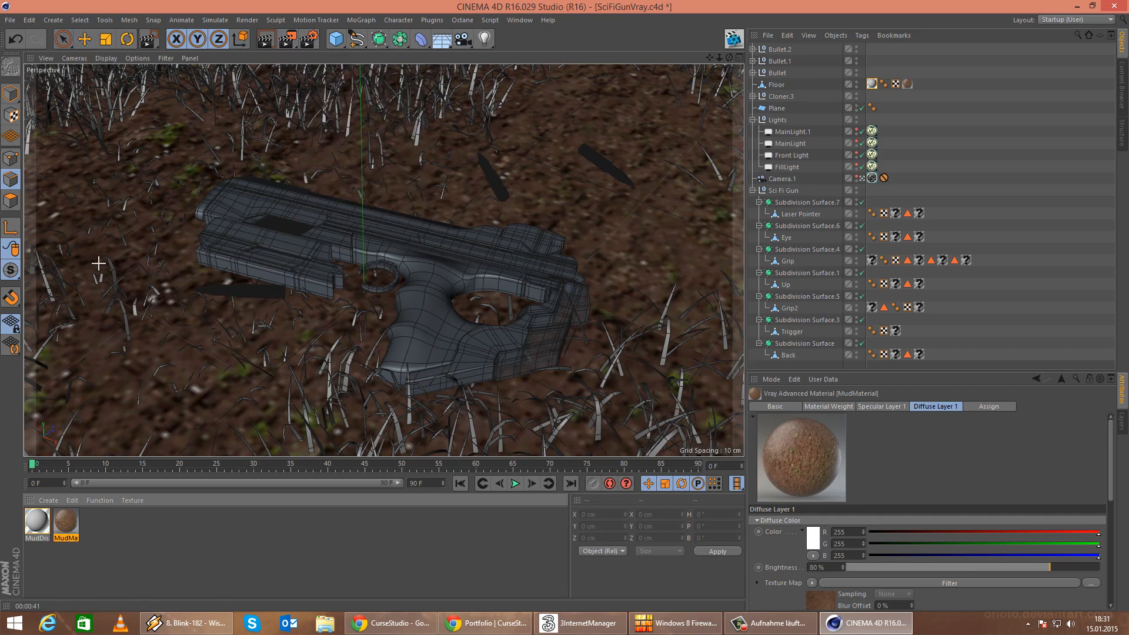
left_click_drag(52, 245, 156, 386)
left_click_drag(328, 416, 401, 462)
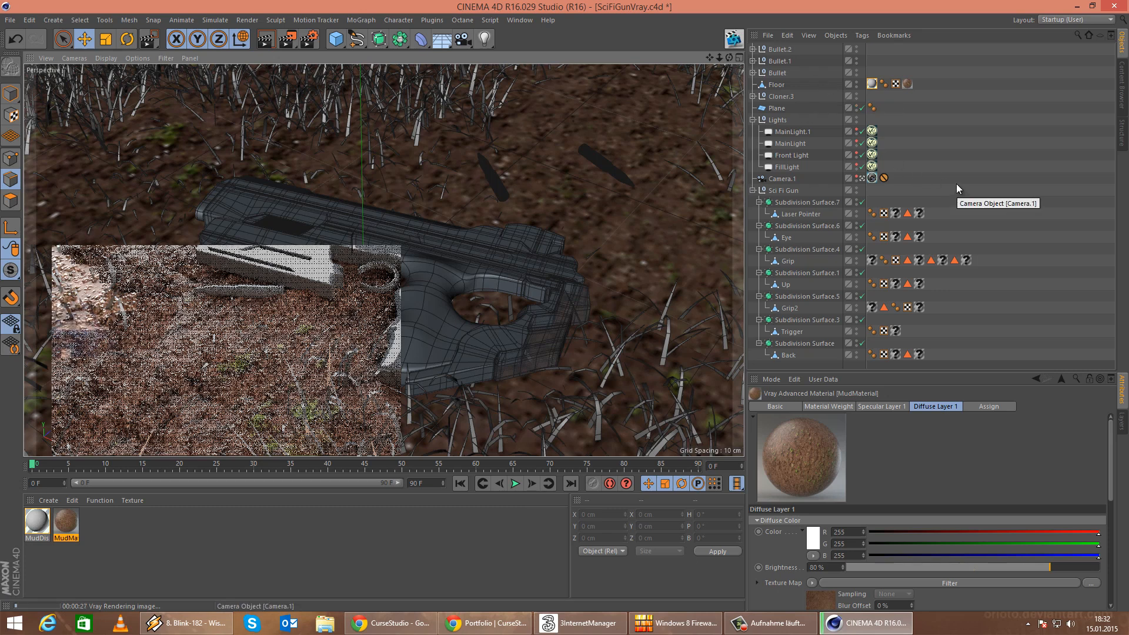
key("Escape")
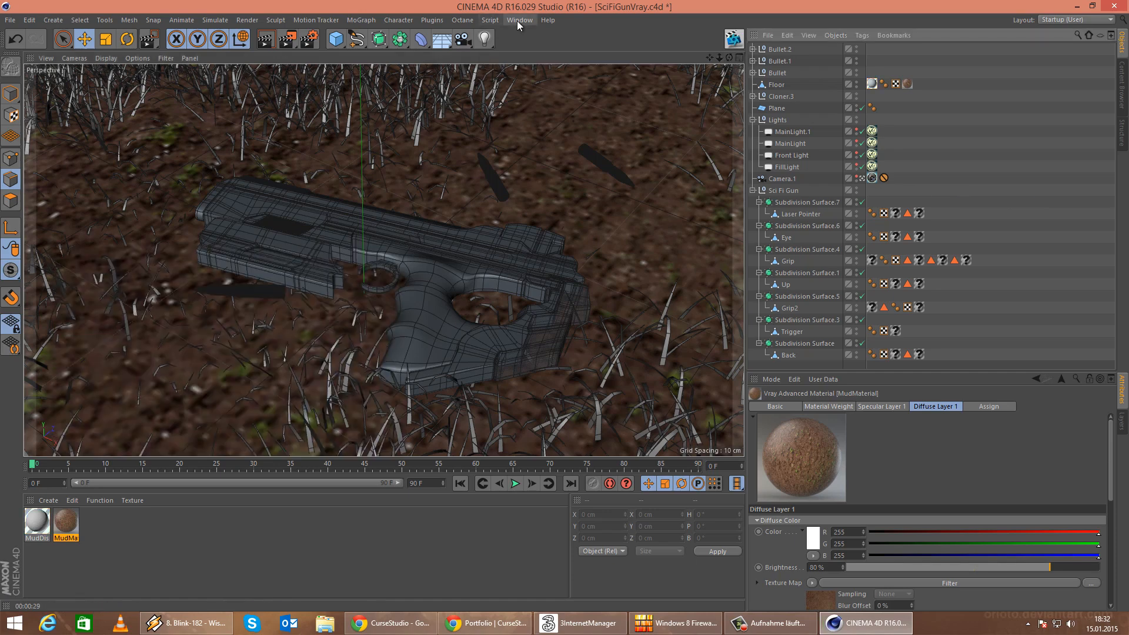
Switch to the Untitled 1 document and open the recent project SciFiGunGrasTest.c4d.
left_click(517, 20)
left_click(558, 283)
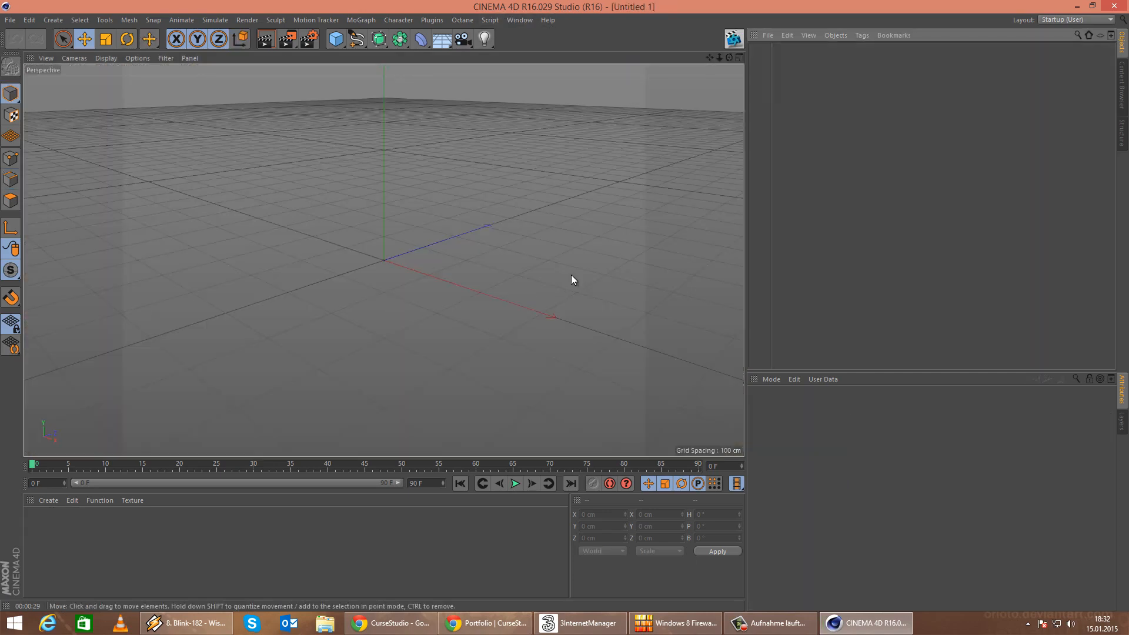
left_click(511, 20)
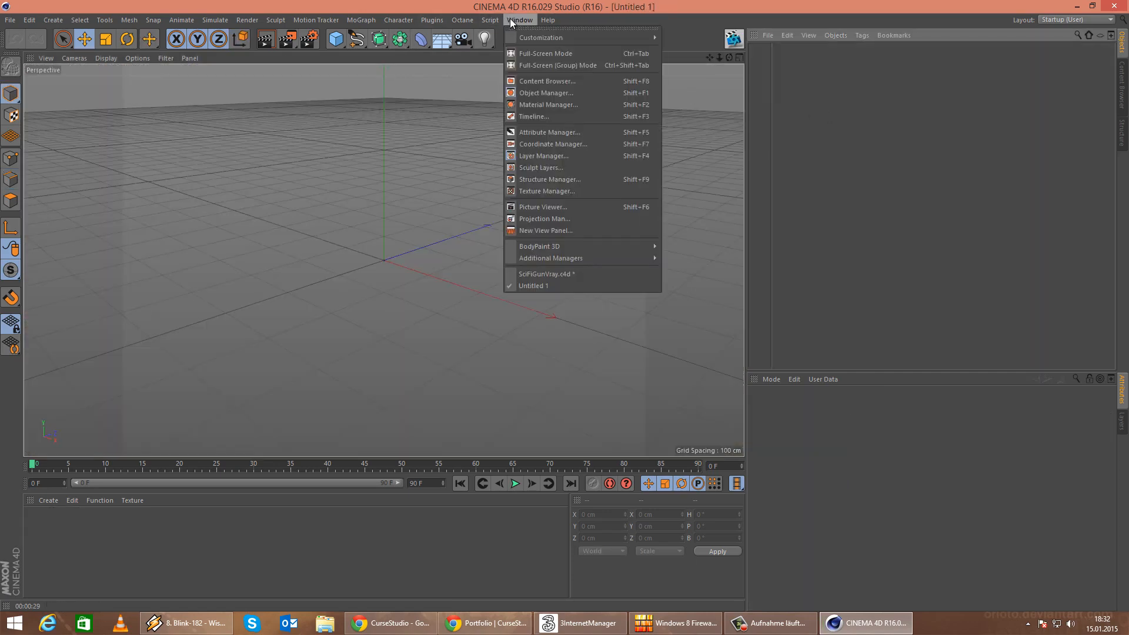
left_click(521, 2)
left_click(10, 20)
mouse_move(68, 218)
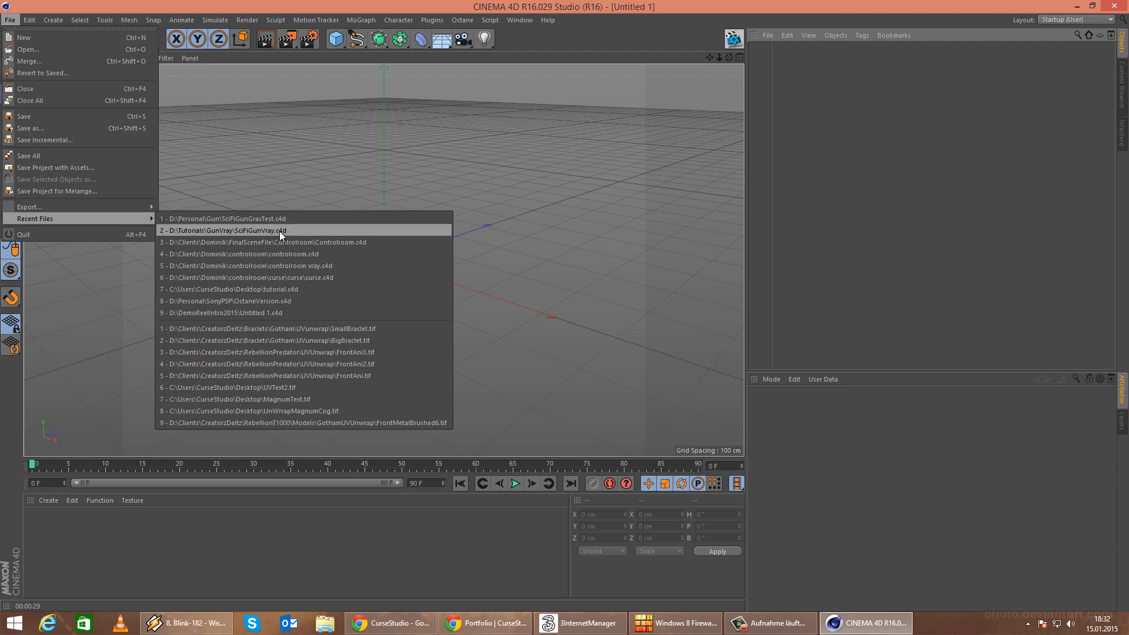
left_click(302, 219)
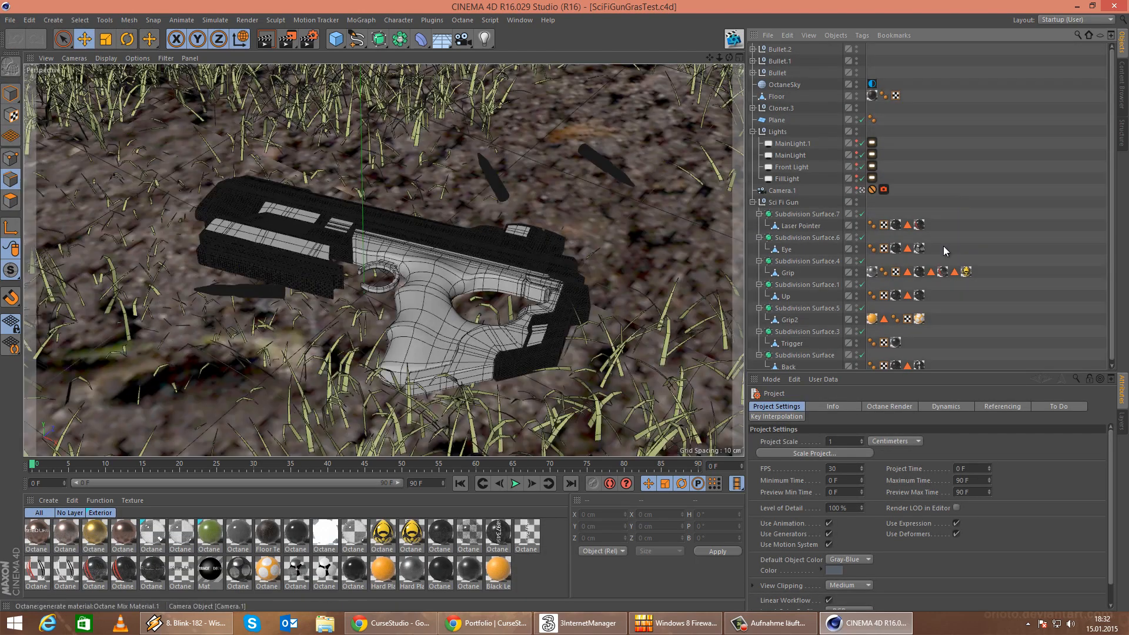
Examine the Floor object's Floor Tex material and the image file used in its diffuse texture.
left_click(778, 97)
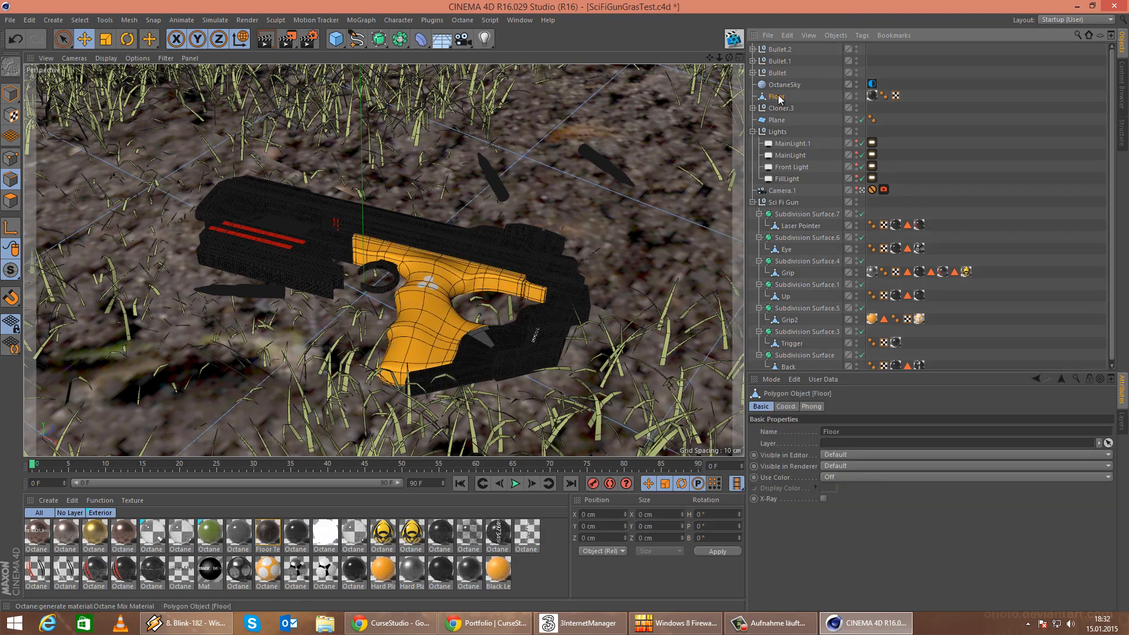
left_click(981, 153)
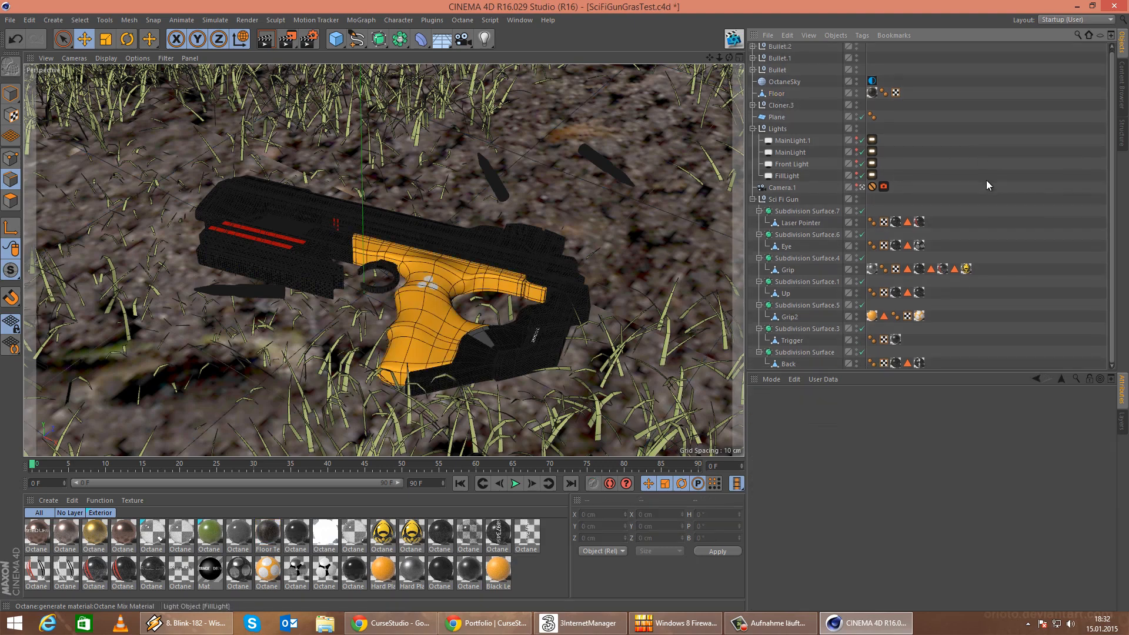
left_click(11, 21)
left_click(20, 2)
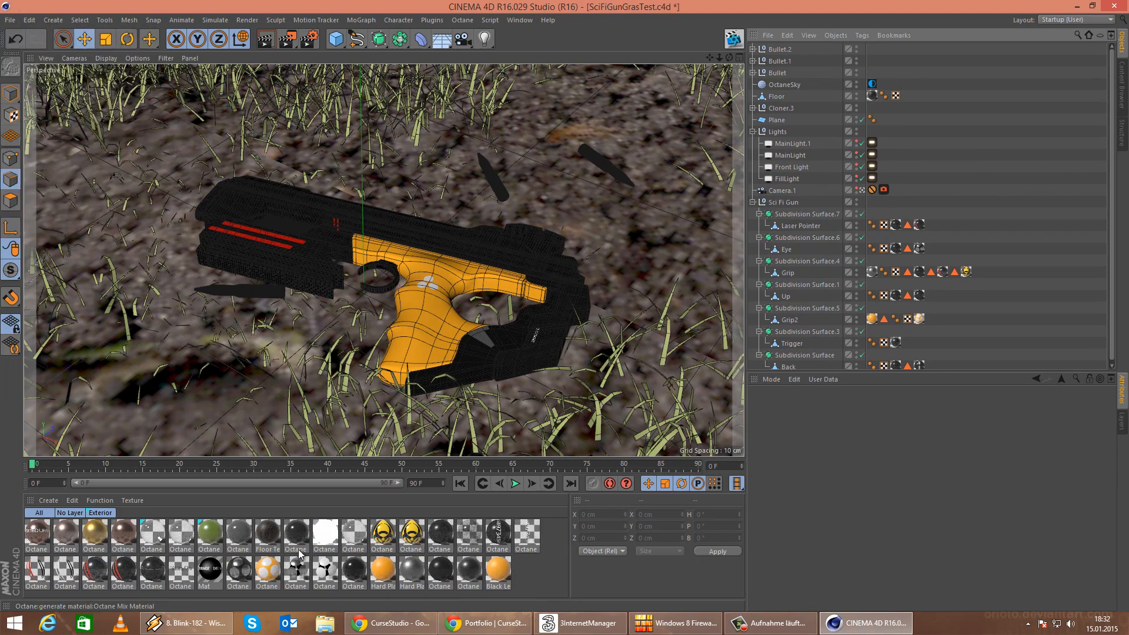
left_click(872, 95)
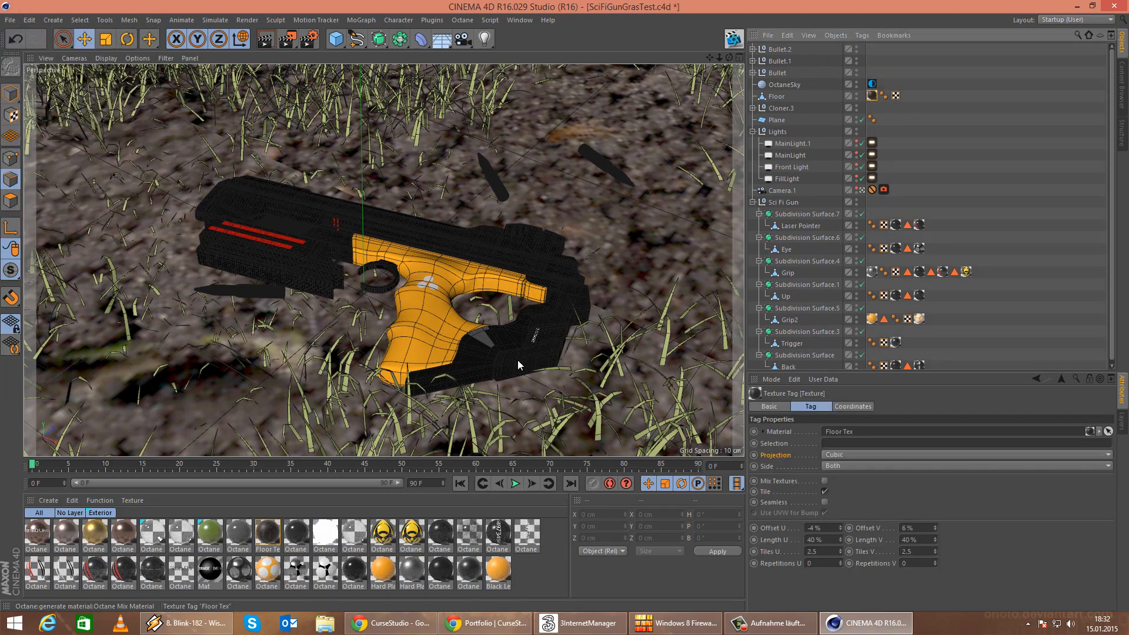
left_click(265, 537)
double_click(265, 538)
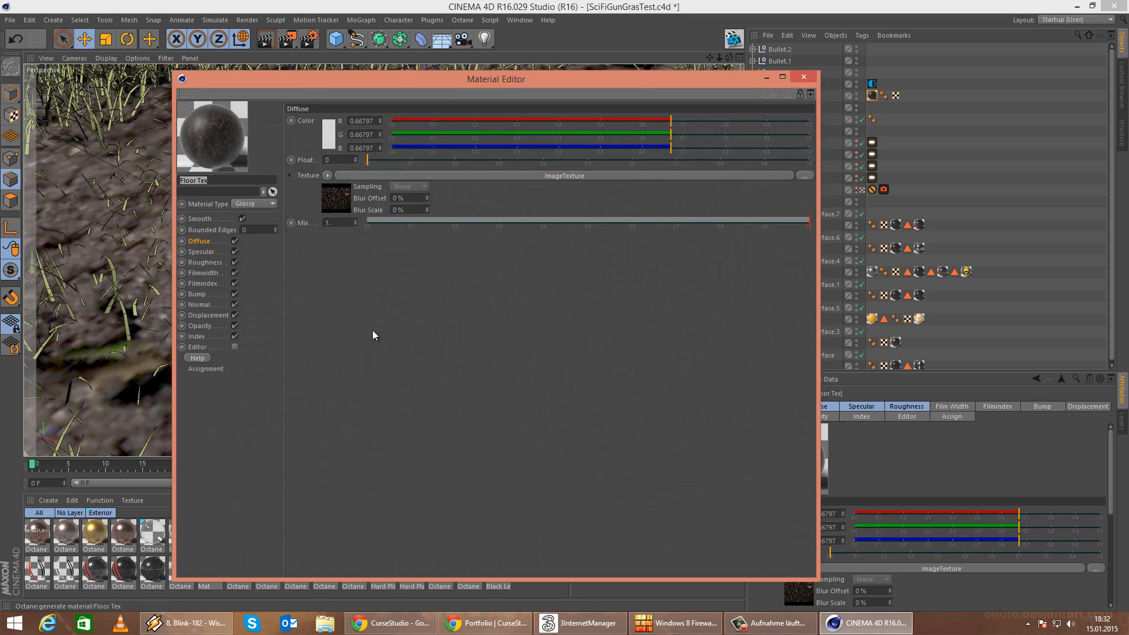
left_click(342, 203)
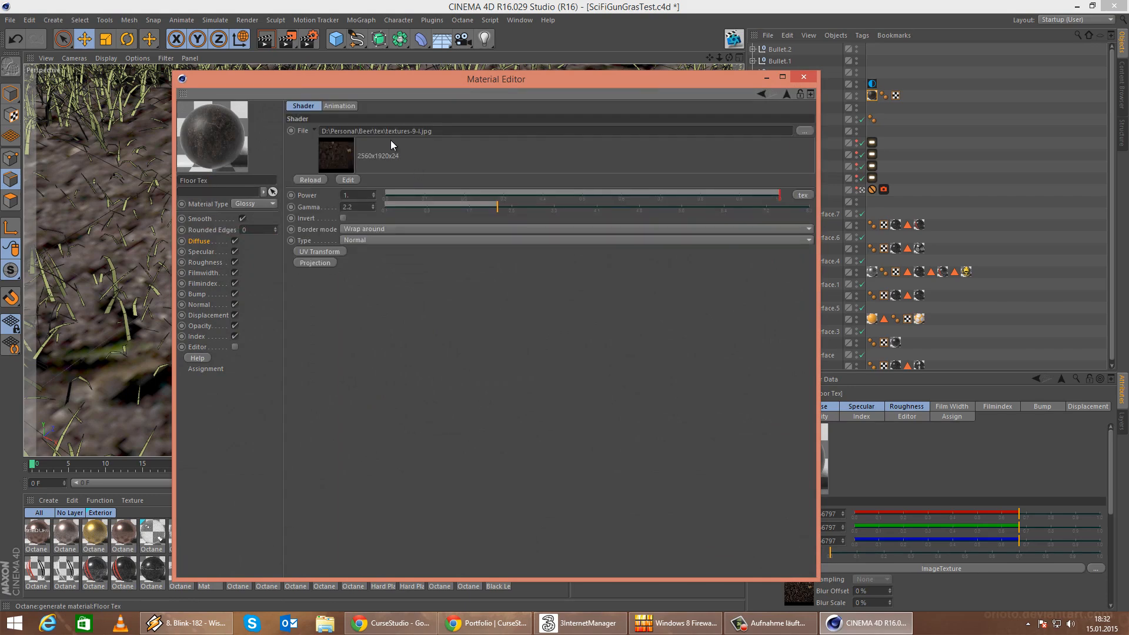
Close the material editor and the SciFiGunGrasTest.c4d project to return to SciFiGunVray.c4d.
left_click(806, 77)
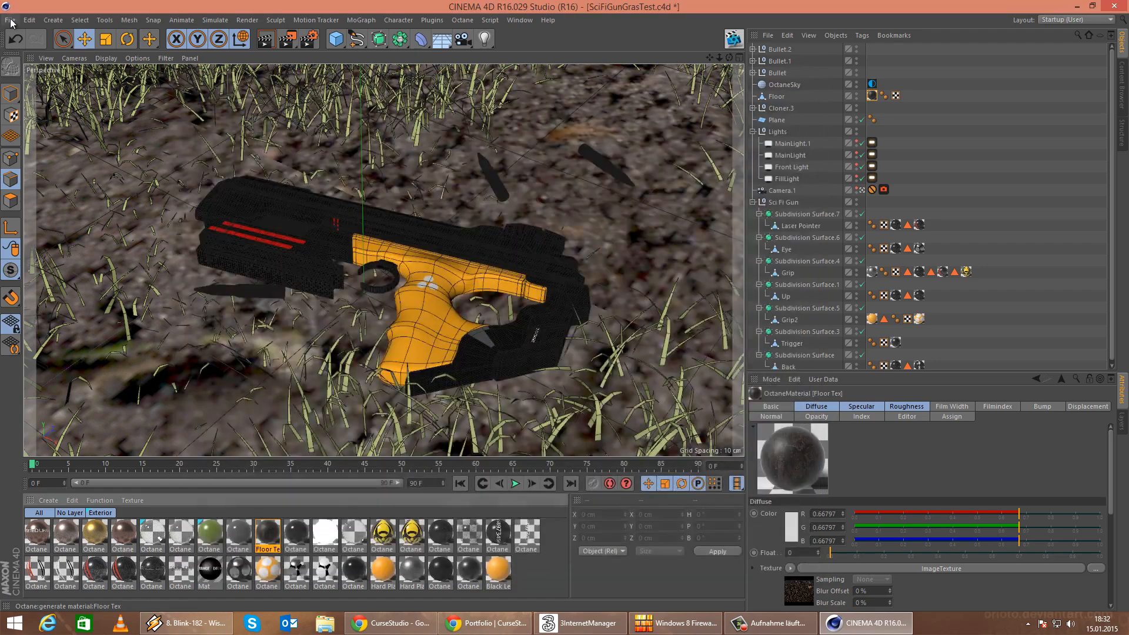
left_click(11, 22)
left_click(29, 88)
left_click(578, 358)
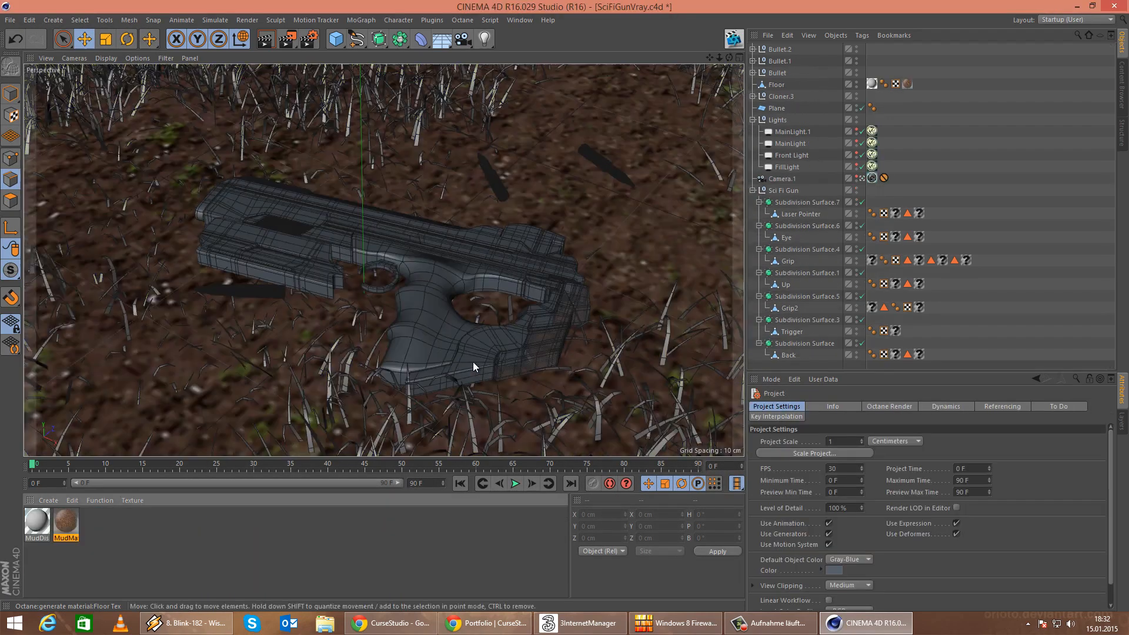
Clear the Filter shader from MudMaterial's Diffuse Layer 1 texture map.
double_click(65, 522)
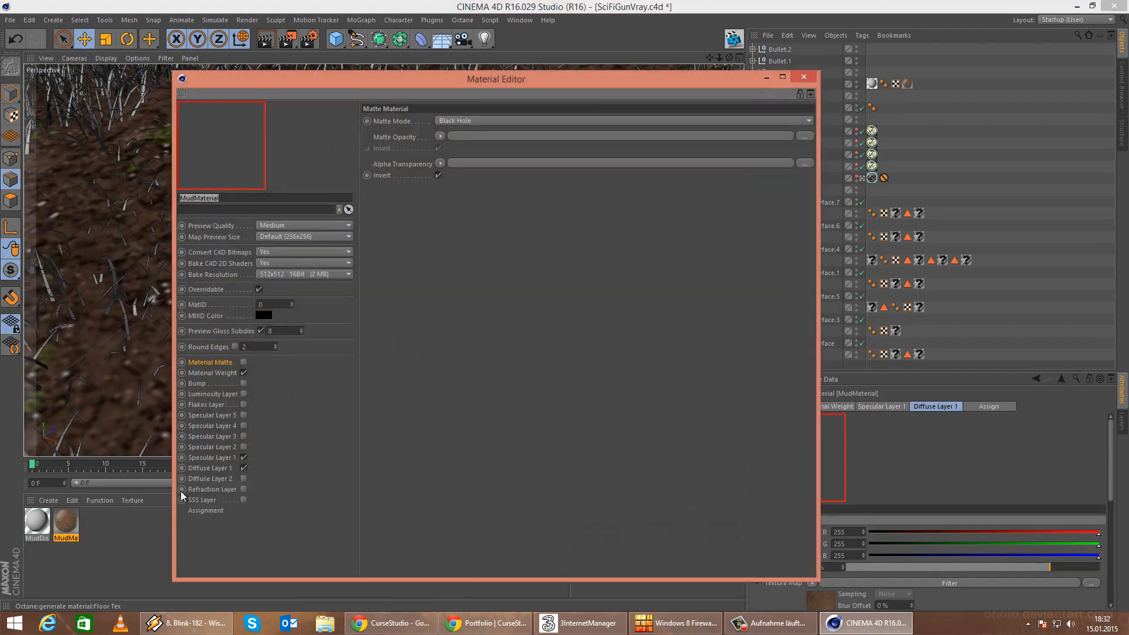
left_click(219, 469)
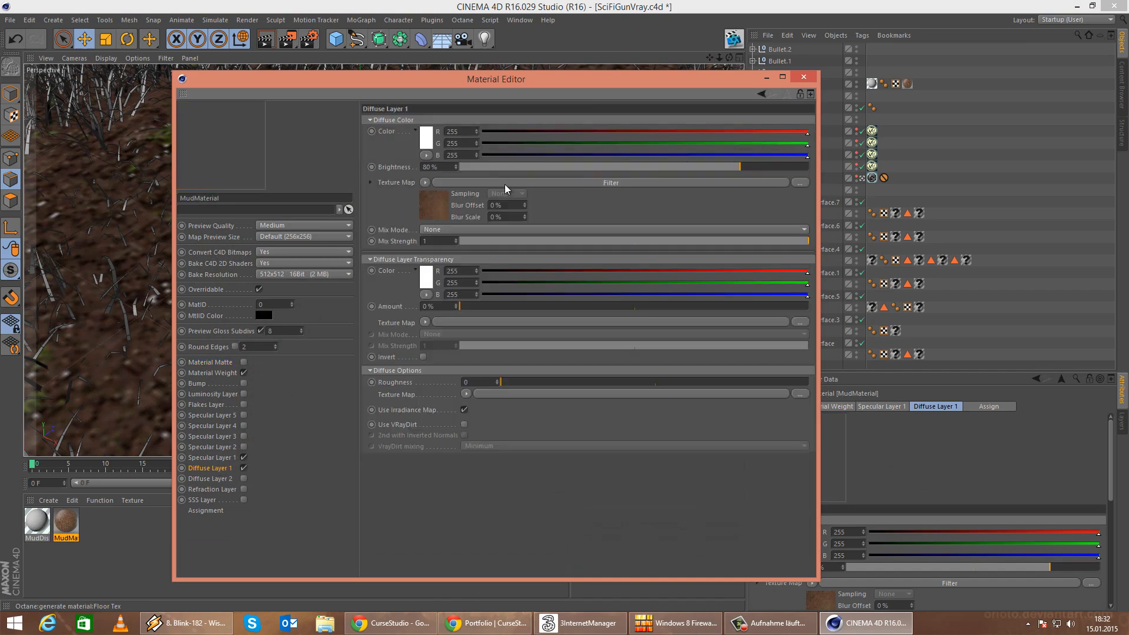
left_click(426, 182)
left_click(434, 194)
Load textures-9-l.jpg from D:\Personal\Beer\tex as MudMaterial's Diffuse Layer 1 texture map and close the material editor.
left_click(425, 183)
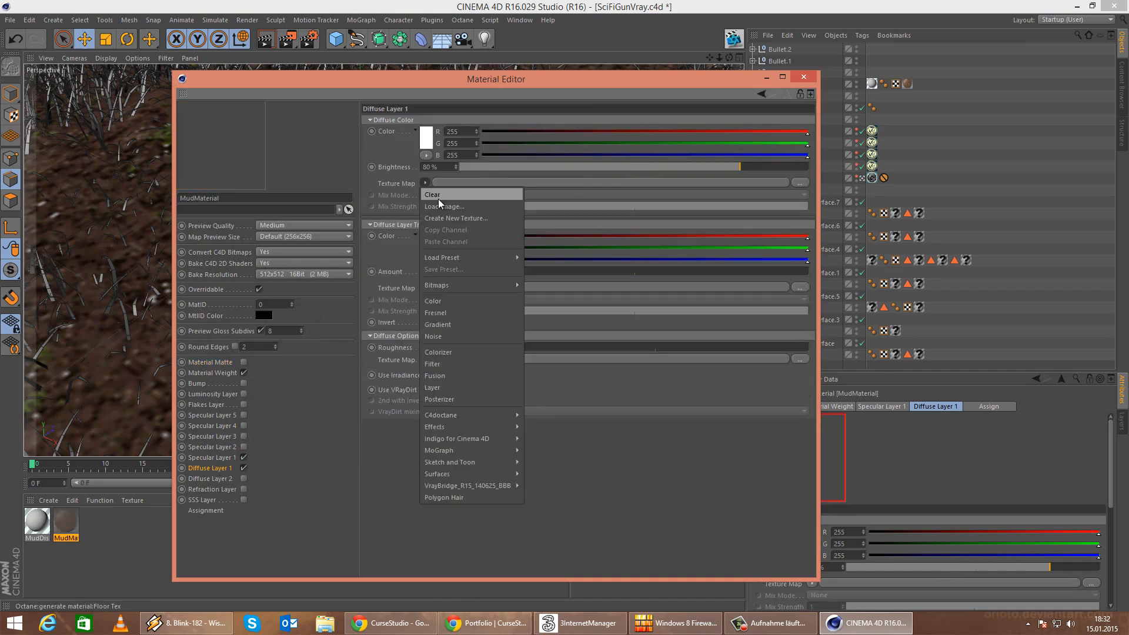
left_click(440, 207)
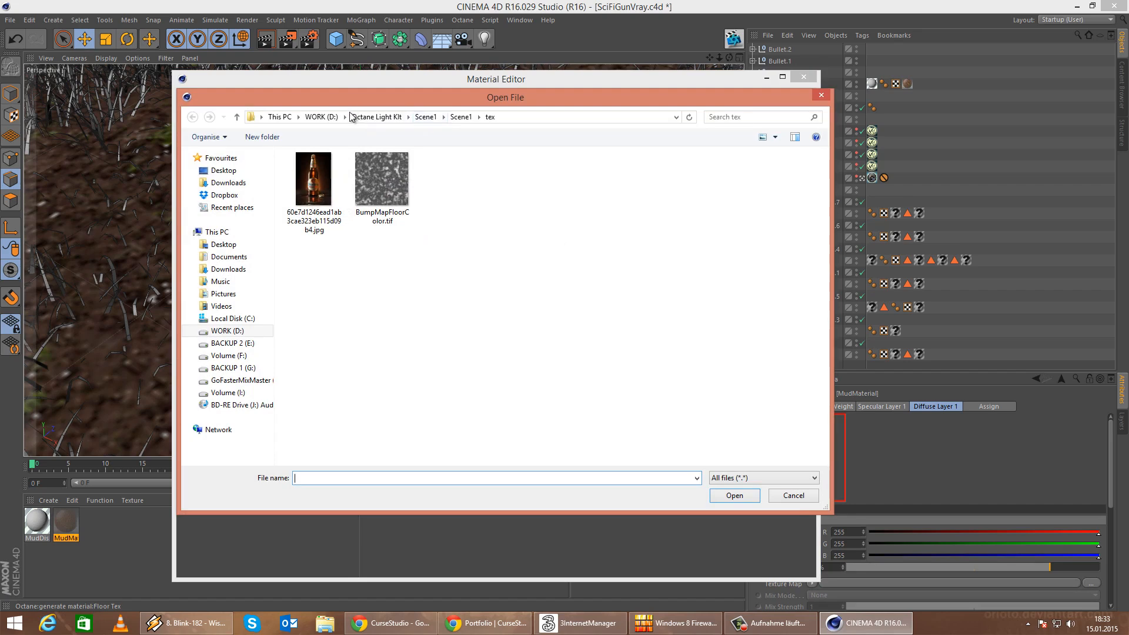
left_click(321, 117)
scroll(361, 310, "up", 4)
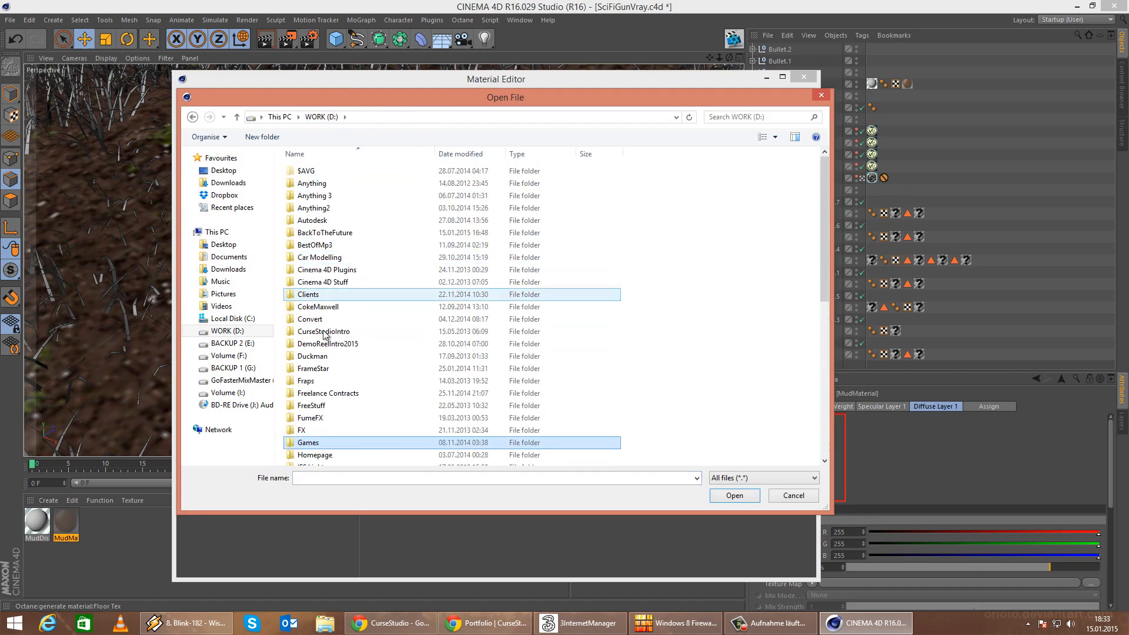
scroll(362, 235, "down", 9)
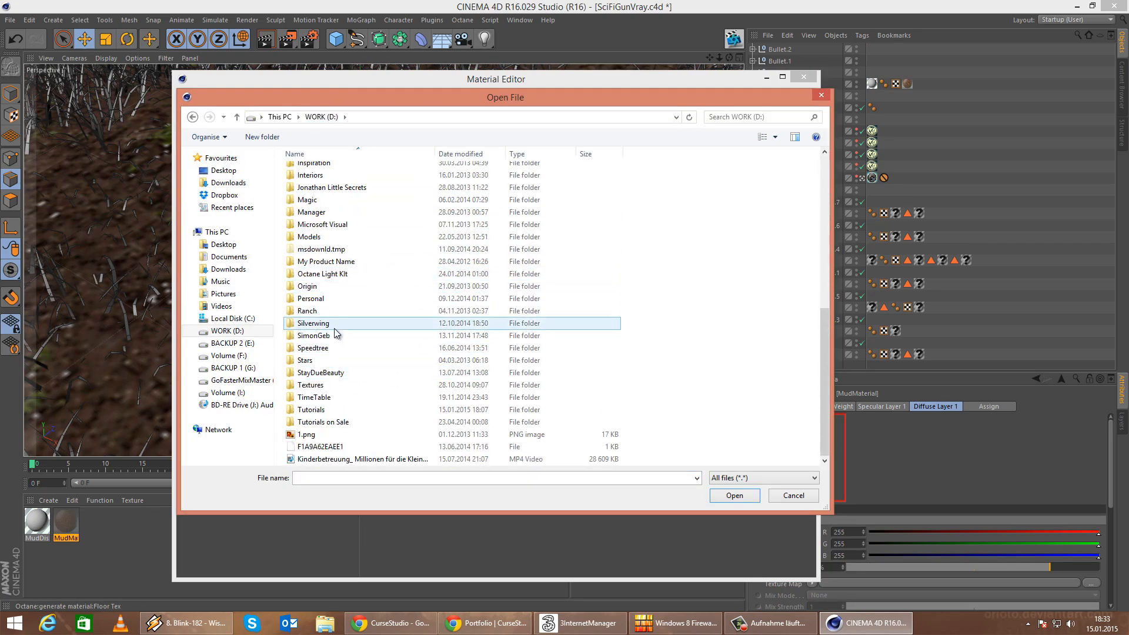
double_click(338, 300)
double_click(334, 270)
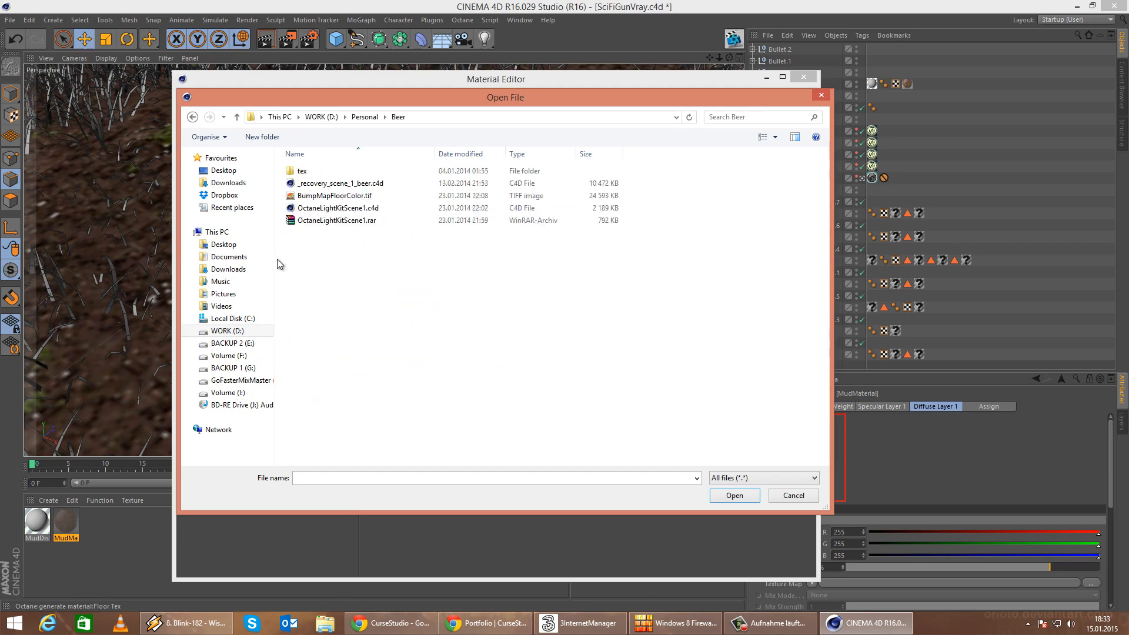
double_click(302, 171)
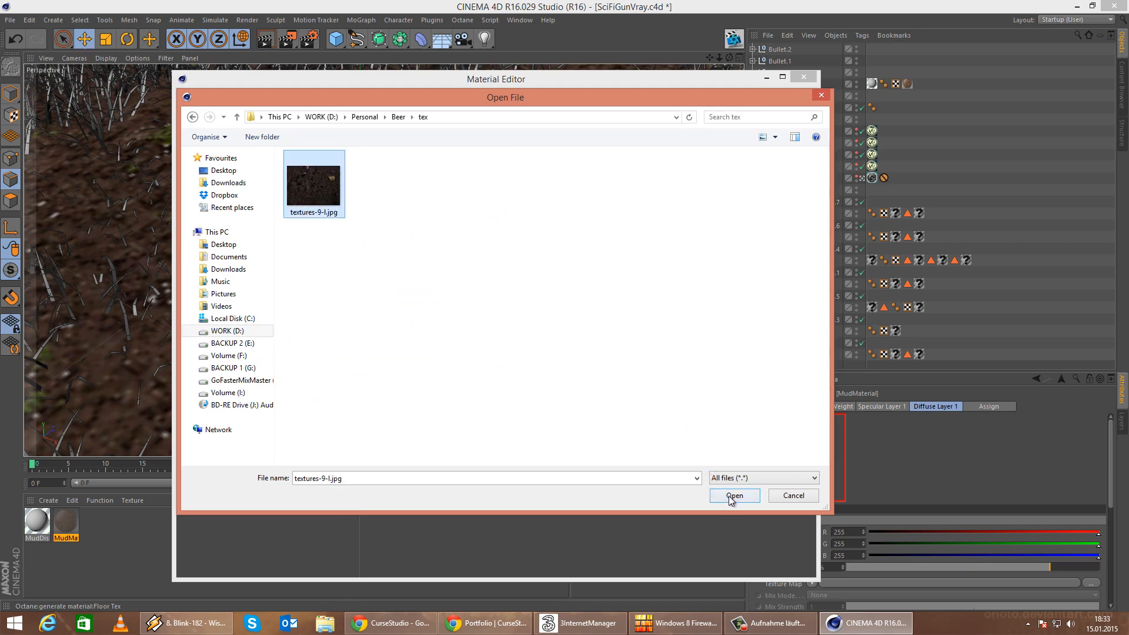
left_click(735, 495)
left_click(650, 355)
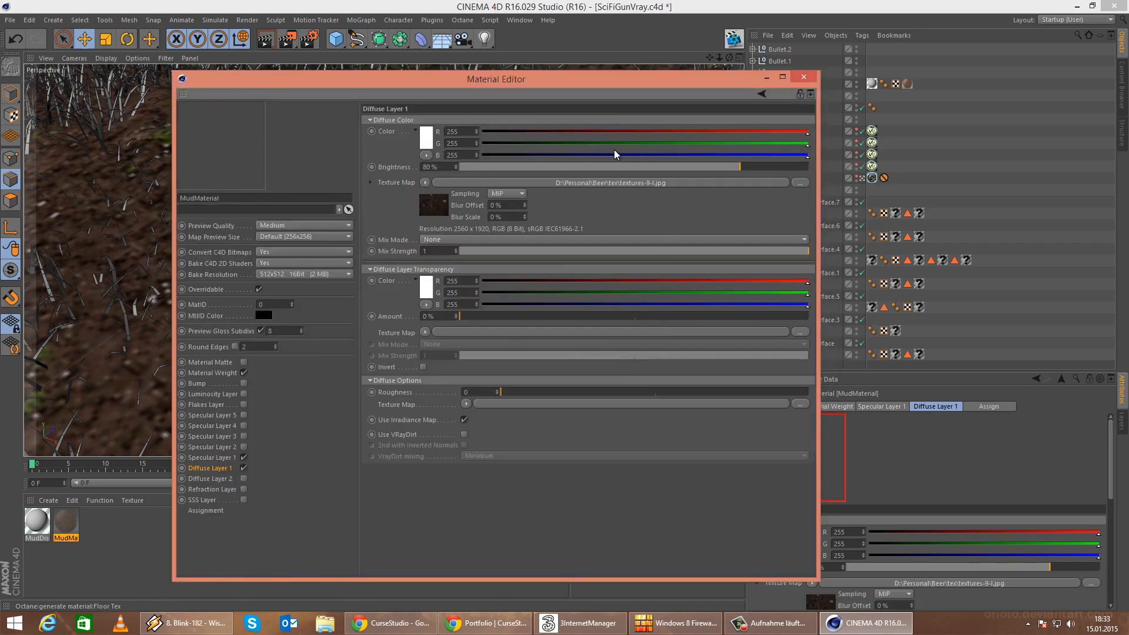
left_click(803, 77)
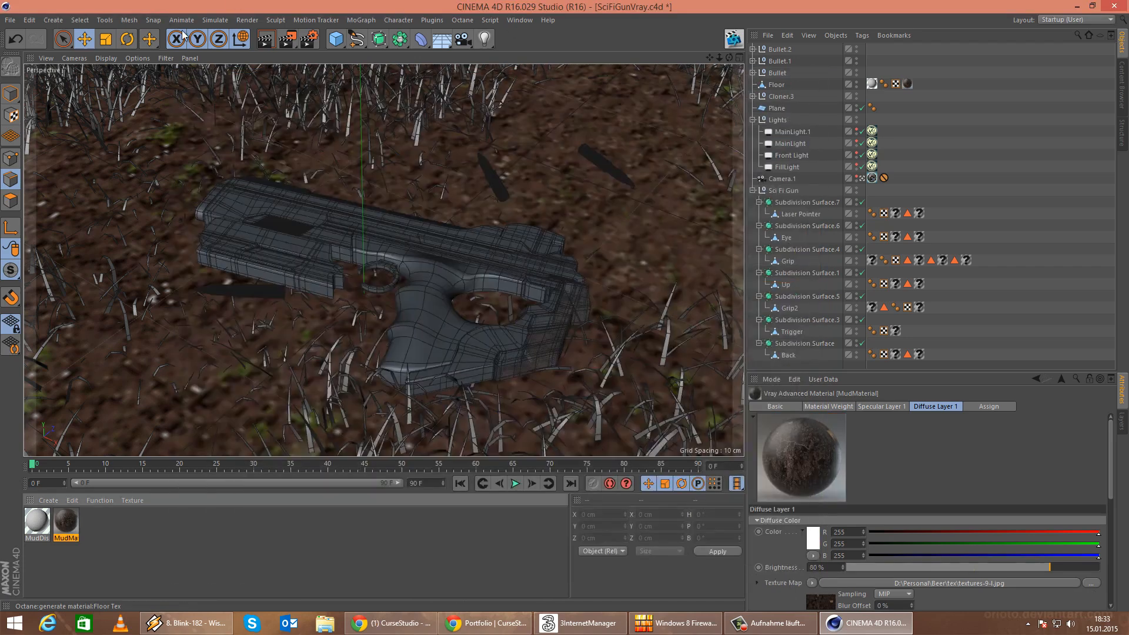
Re-render the MudMaterial preview and stop the test render of the perspective view.
right_click(67, 543)
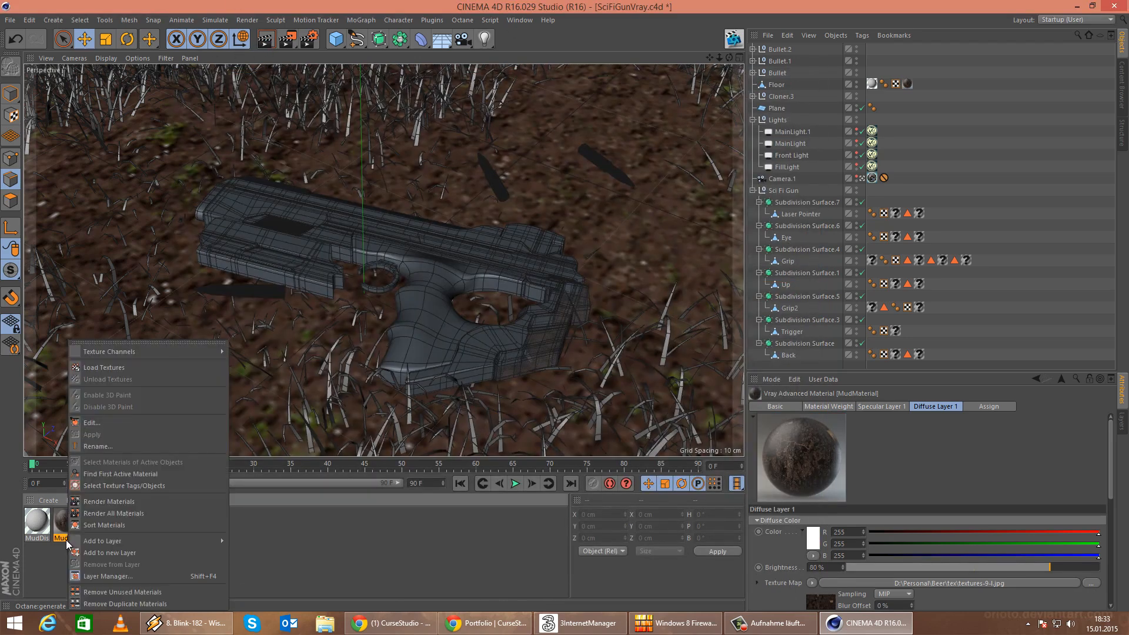
left_click(127, 500)
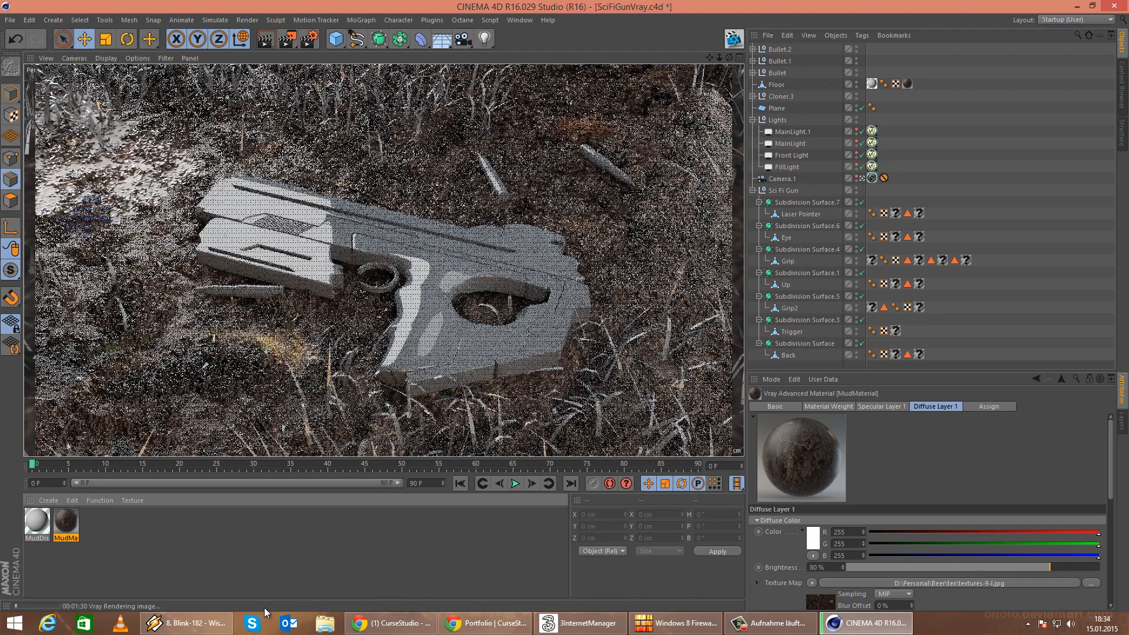
left_click(305, 566)
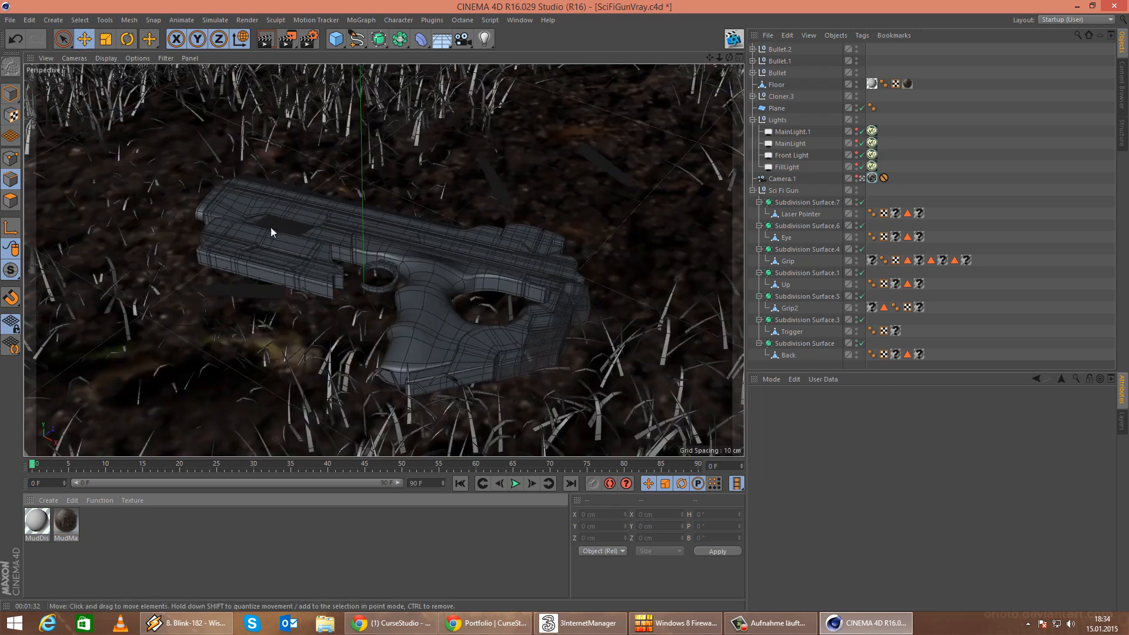
Create a VRayAdvancedMaterial and name it GrasLeavesMaterial.
left_click(50, 501)
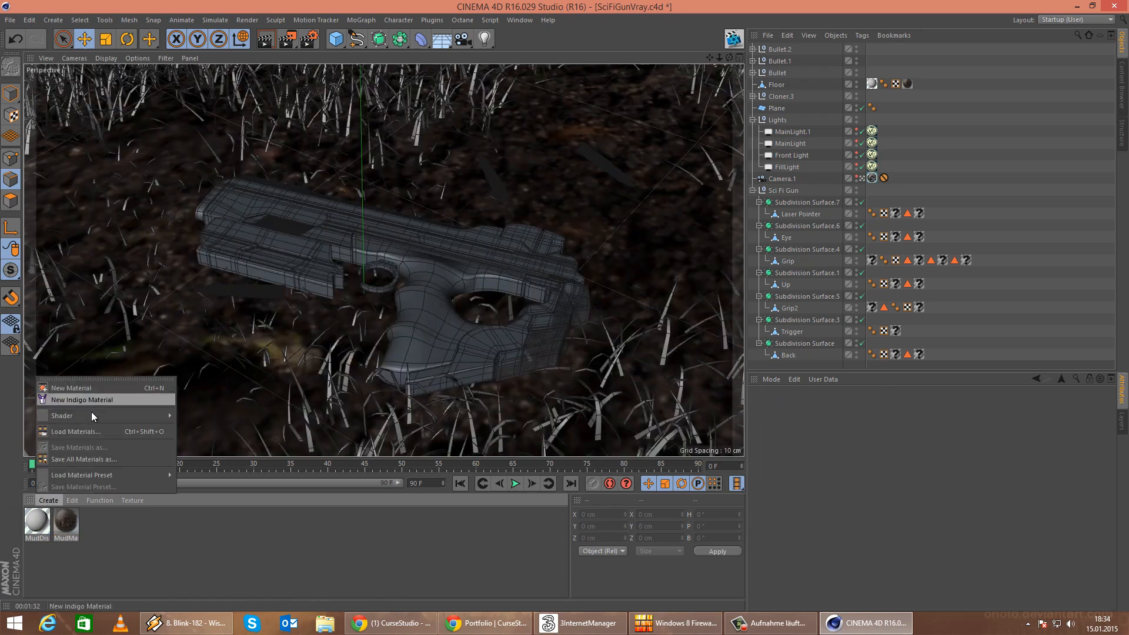
mouse_move(128, 417)
mouse_move(219, 427)
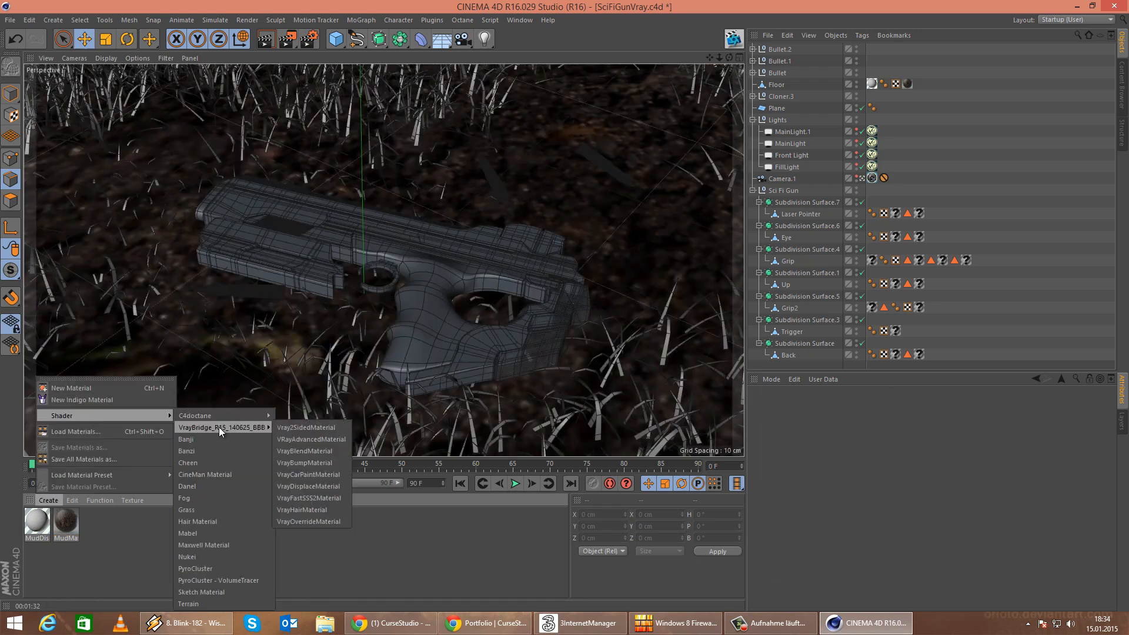
left_click(315, 441)
double_click(37, 521)
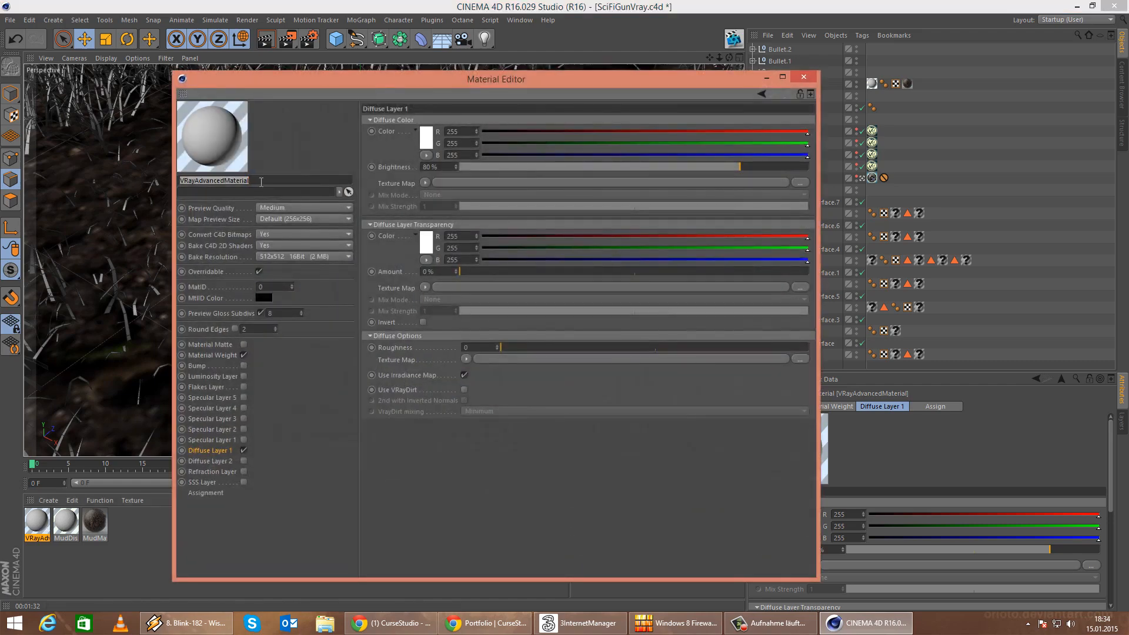
left_click(261, 182)
type("GrasLeavesMaterial")
key("Return")
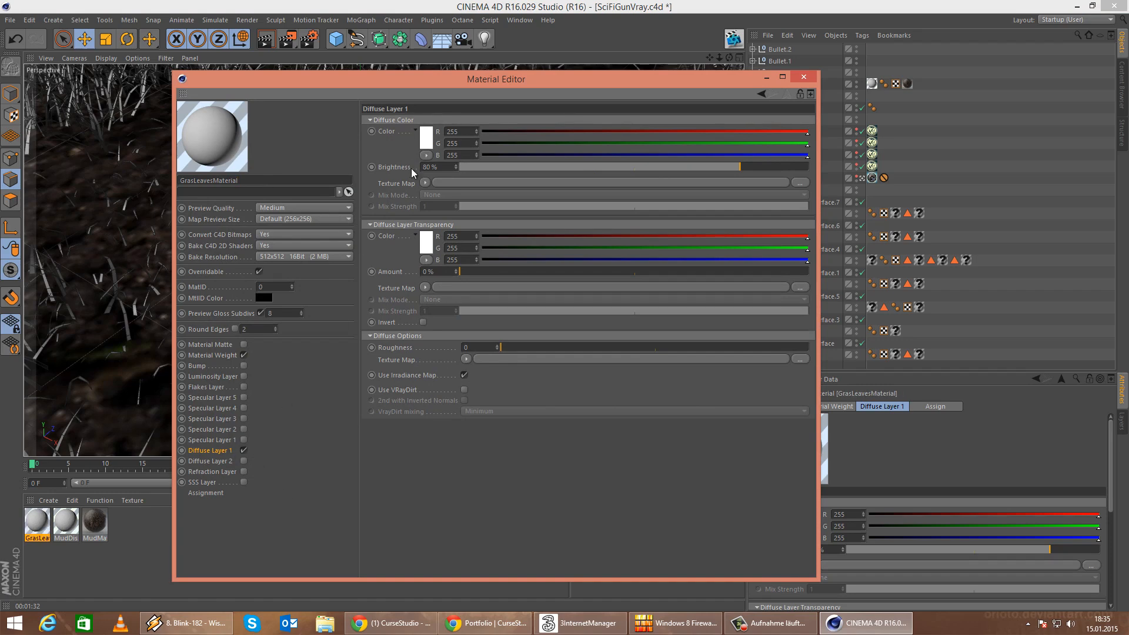
Open the image file selection for GrasLeavesMaterial's Diffuse Layer 1 texture map.
left_click(424, 183)
left_click(479, 205)
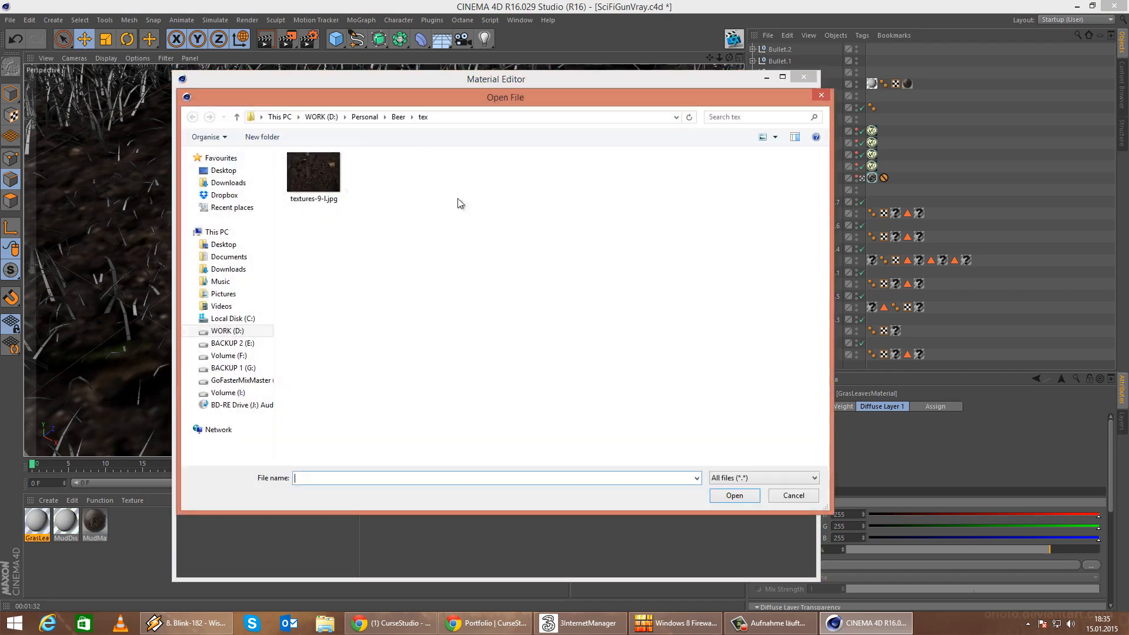
Load grass_straw.jpg from the VrayGrass/CurseStudioGras/tex folder as the Diffuse Layer 1 texture map of GrasLeavesMaterial, and close the Material Editor.
left_click(364, 117)
scroll(430, 363, "down", 5)
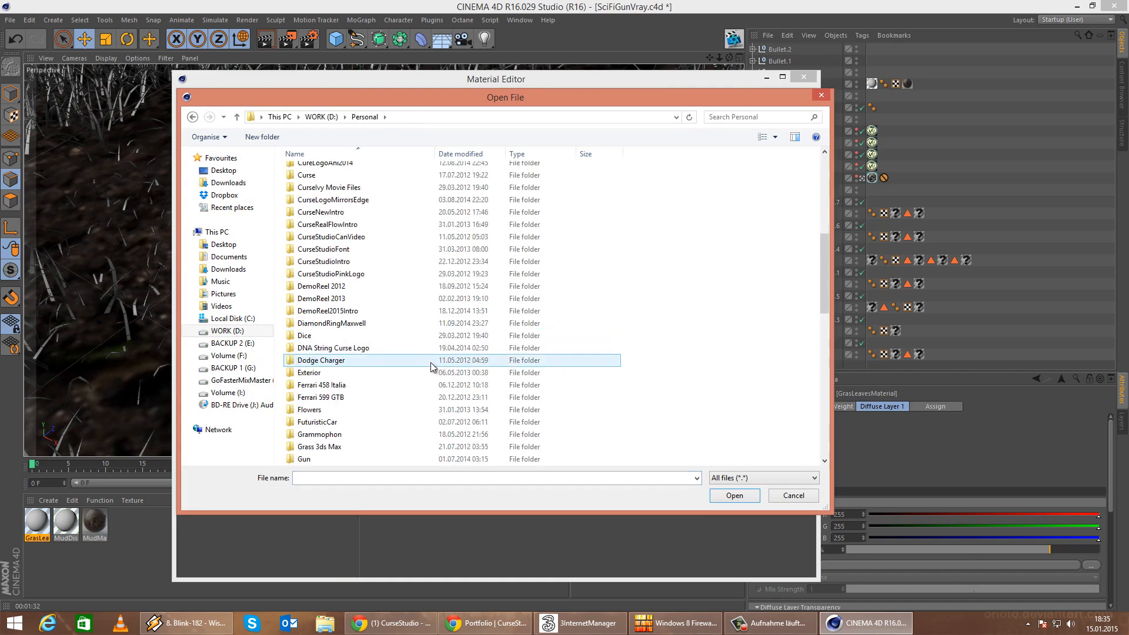
scroll(431, 362, "down", 15)
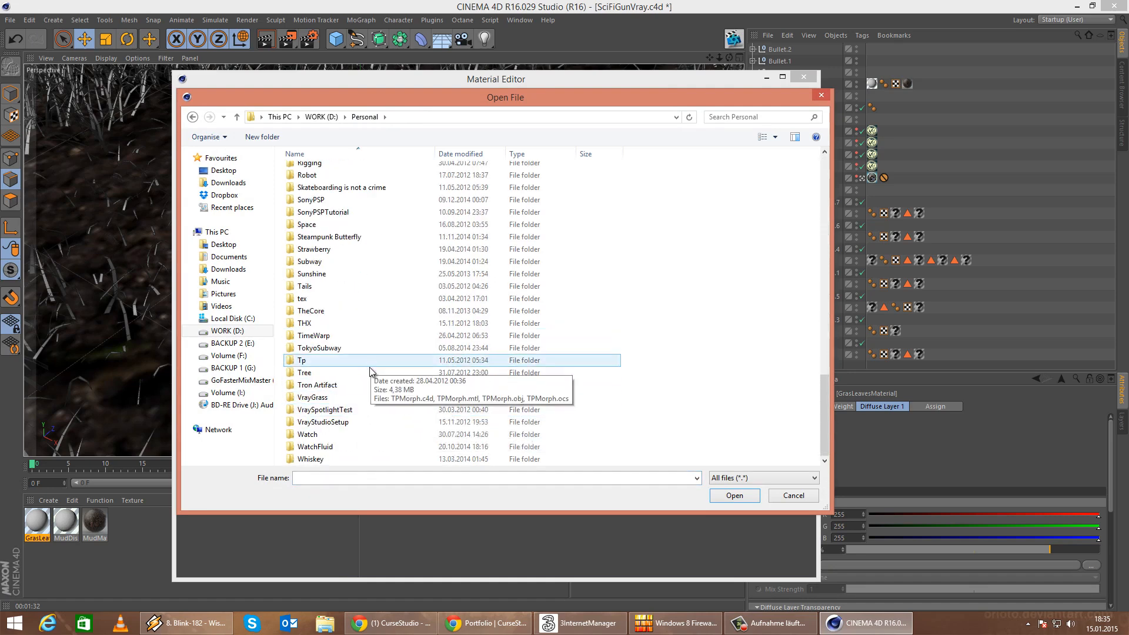
double_click(359, 396)
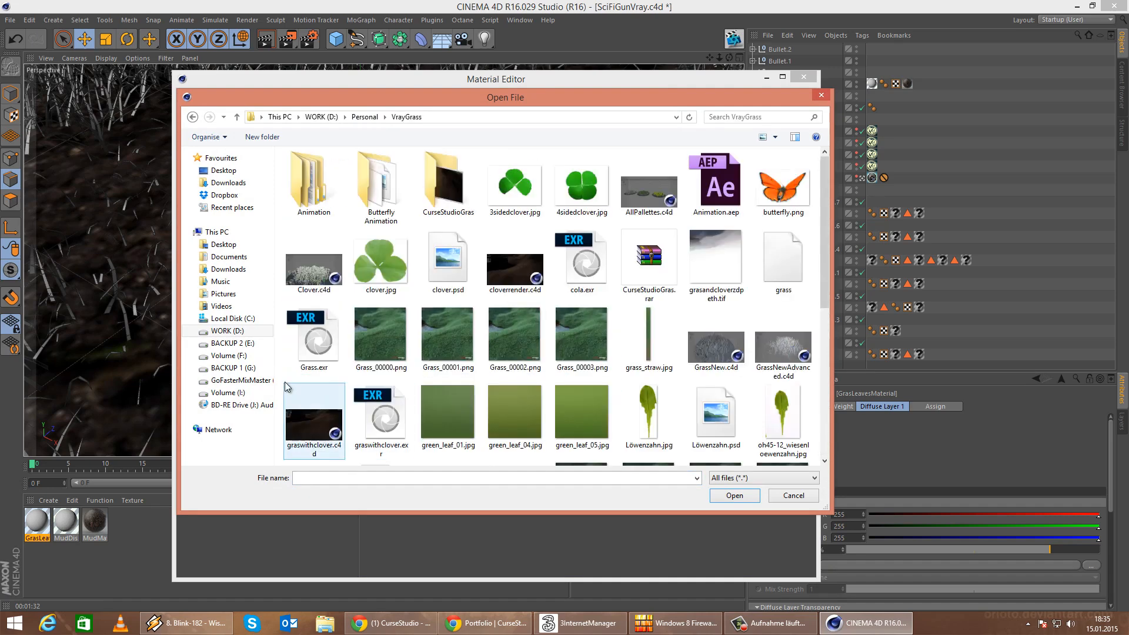
double_click(458, 198)
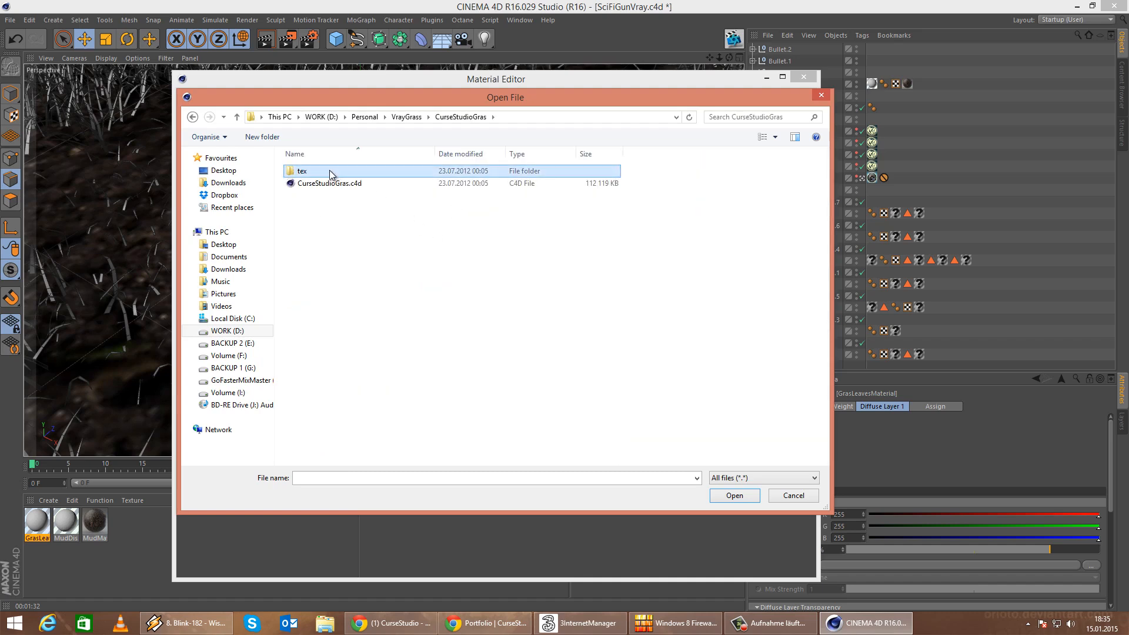
double_click(329, 171)
left_click(313, 185)
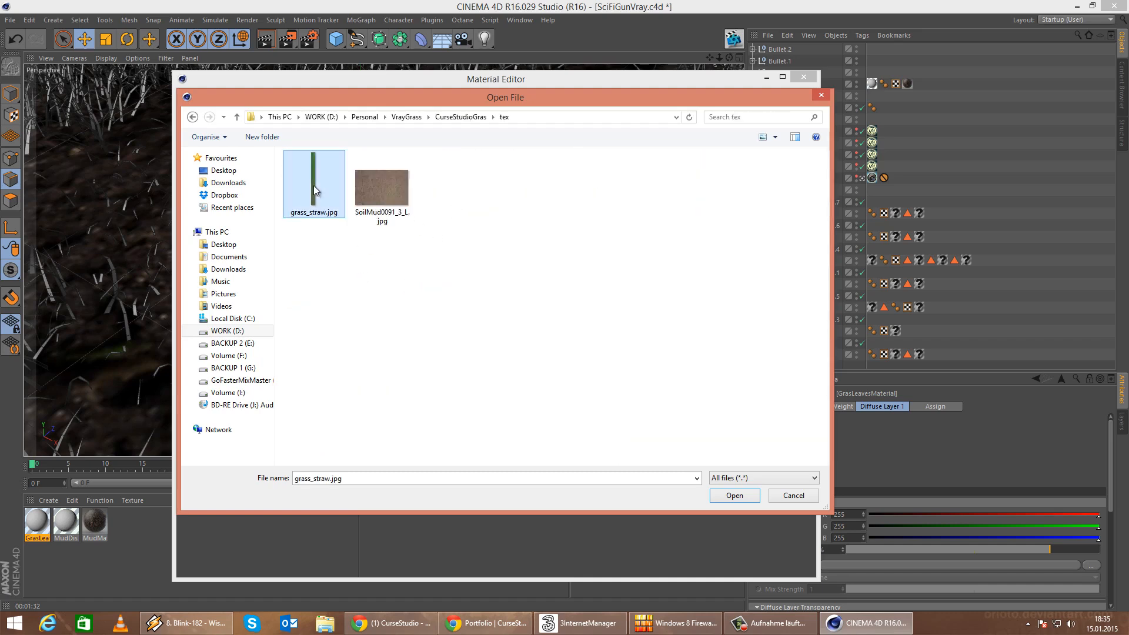
left_click(734, 495)
left_click(634, 353)
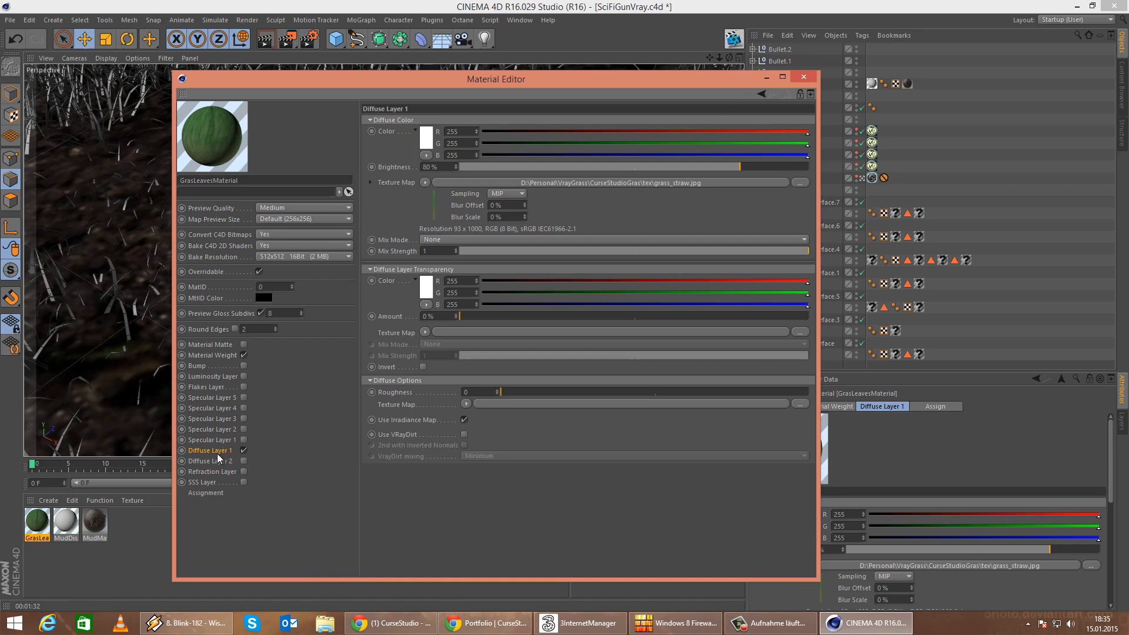
left_click(804, 77)
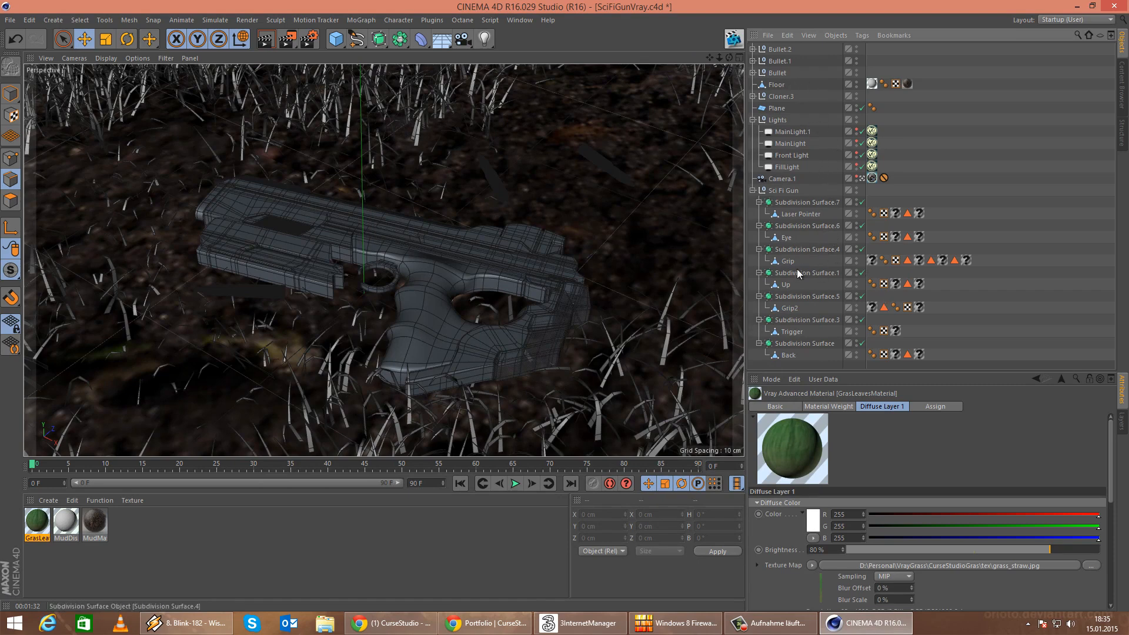
Expand Cloner.3 and delete its empty nulls Null 0 to Null 10 and Null 12 to Null 15.
left_click(753, 95)
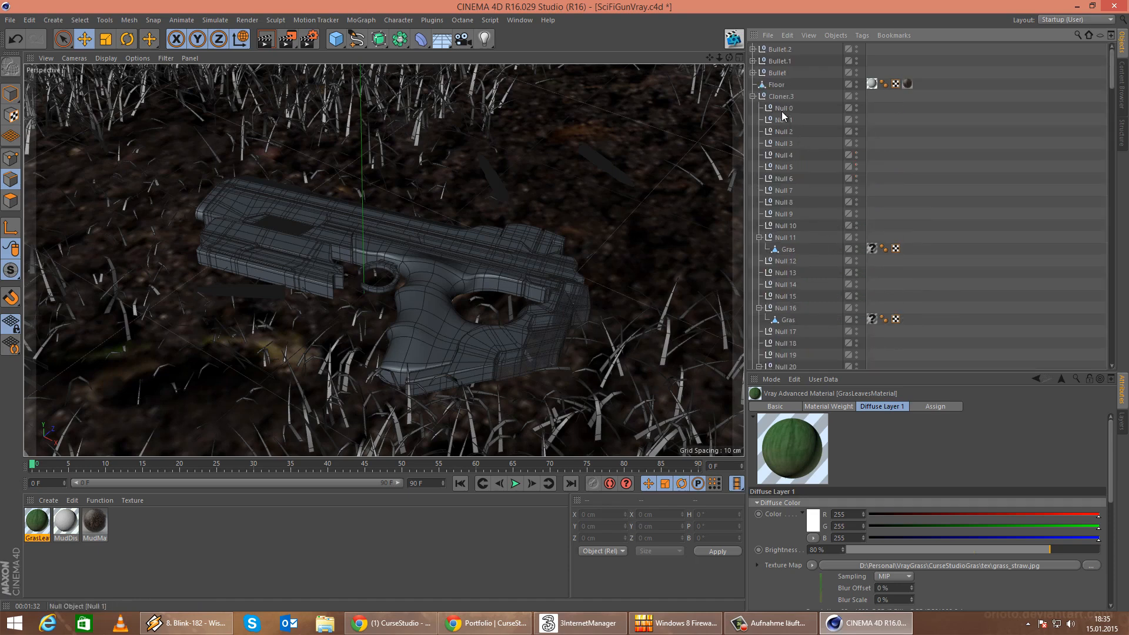
left_click_drag(782, 113, 790, 230)
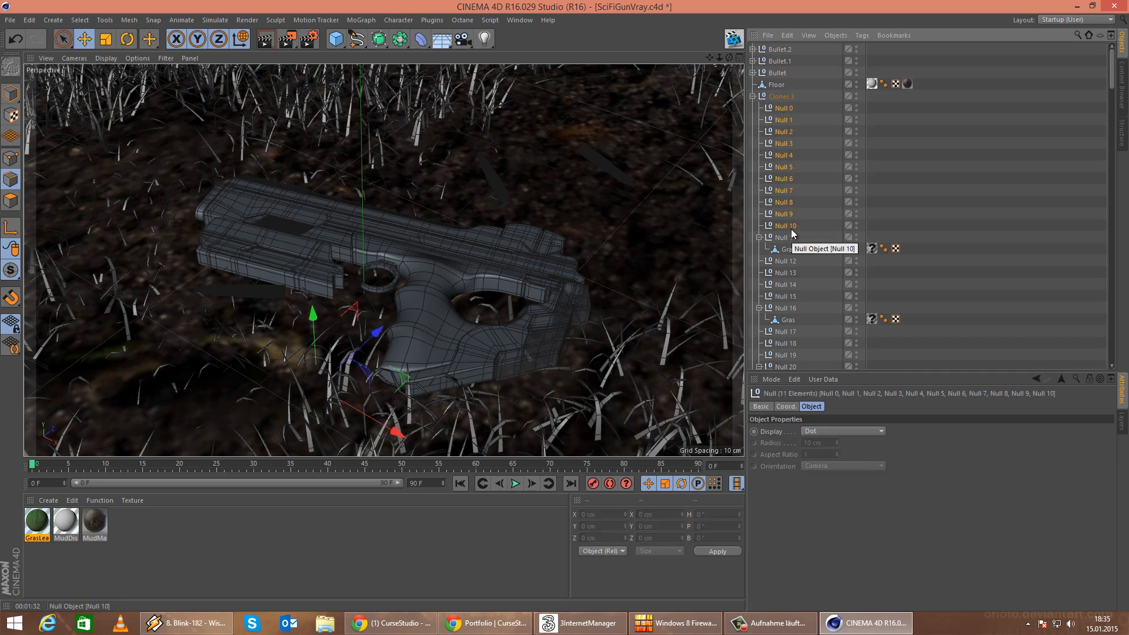
key("Delete")
left_click(788, 133)
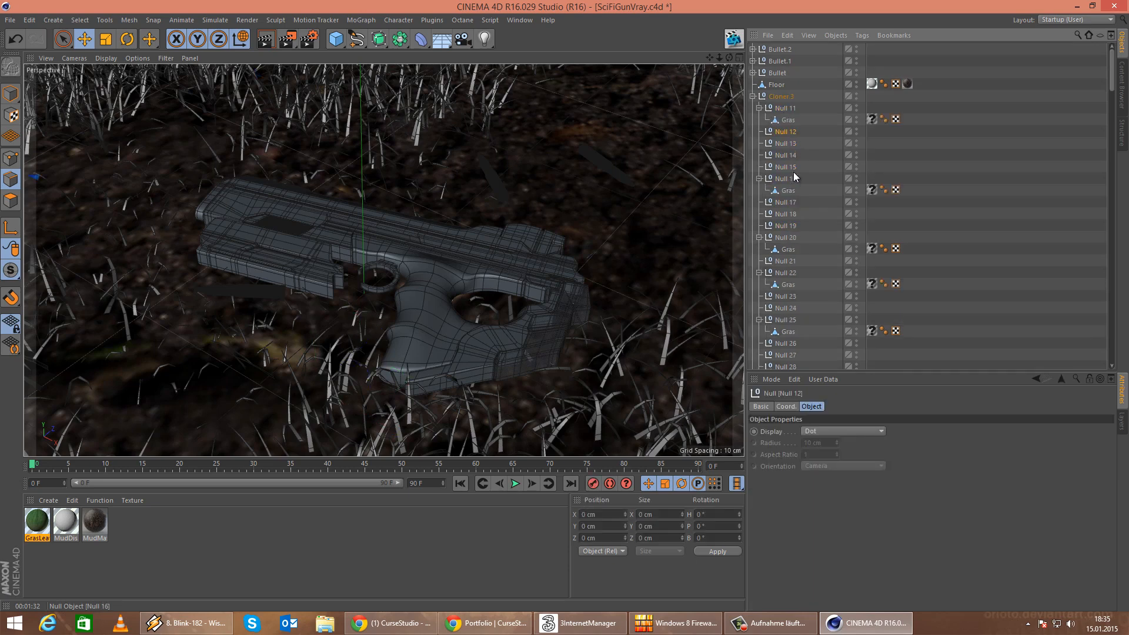
left_click(796, 168, "shift")
key("Delete")
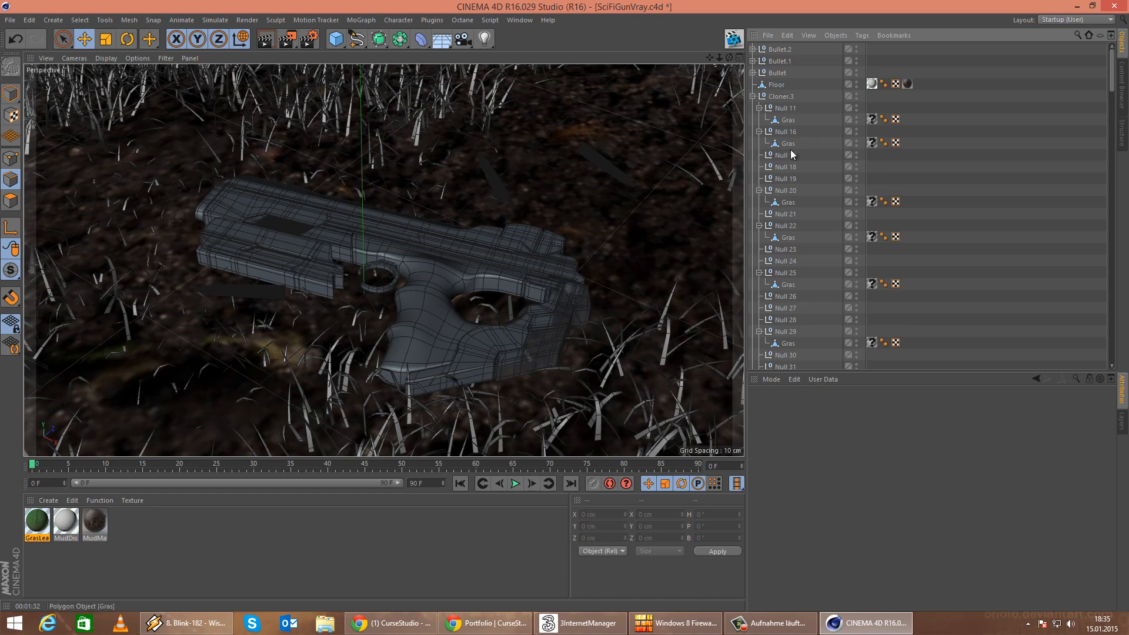
Delete the empty nulls Null 17 to Null 19 and Null 23 to Null 24 from Cloner.3.
left_click(782, 154)
left_click(795, 179, "shift")
key("Delete")
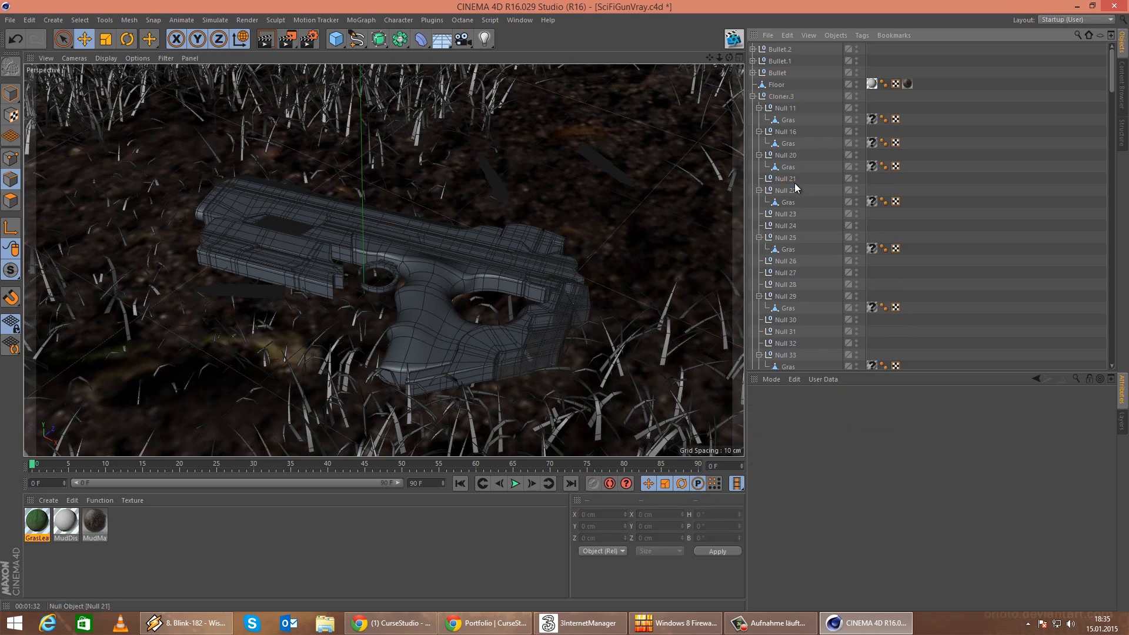
left_click(785, 213)
left_click(786, 225, "shift")
key("Delete")
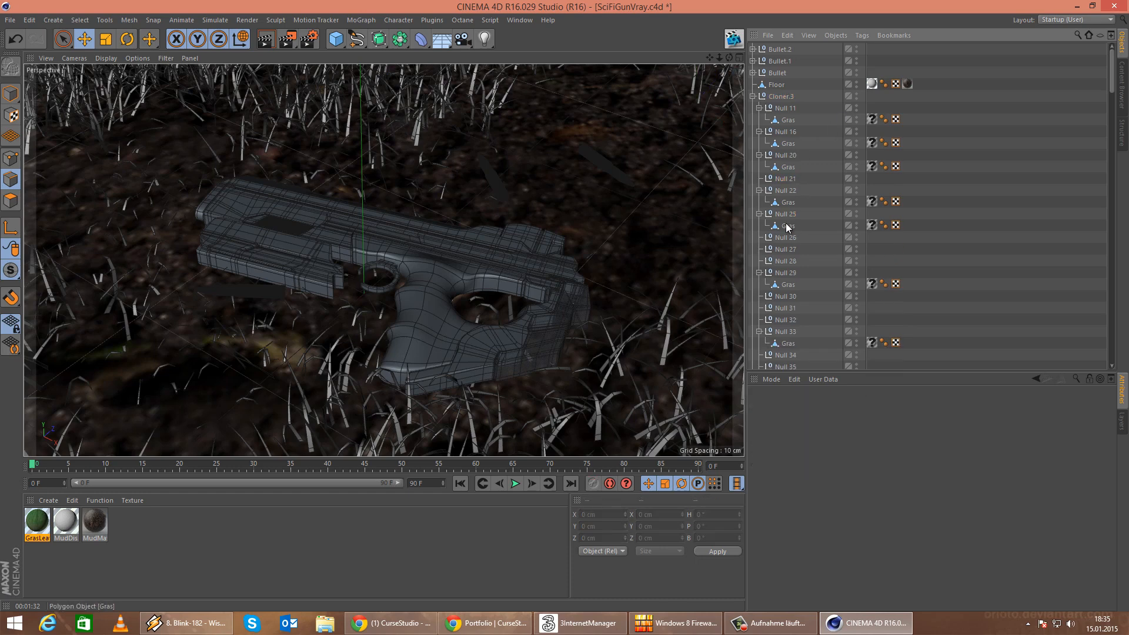
Delete the empty nulls Null 26 to Null 28 and Null 30 to Null 32 from Cloner.3.
left_click(806, 237)
left_click(796, 261, "shift")
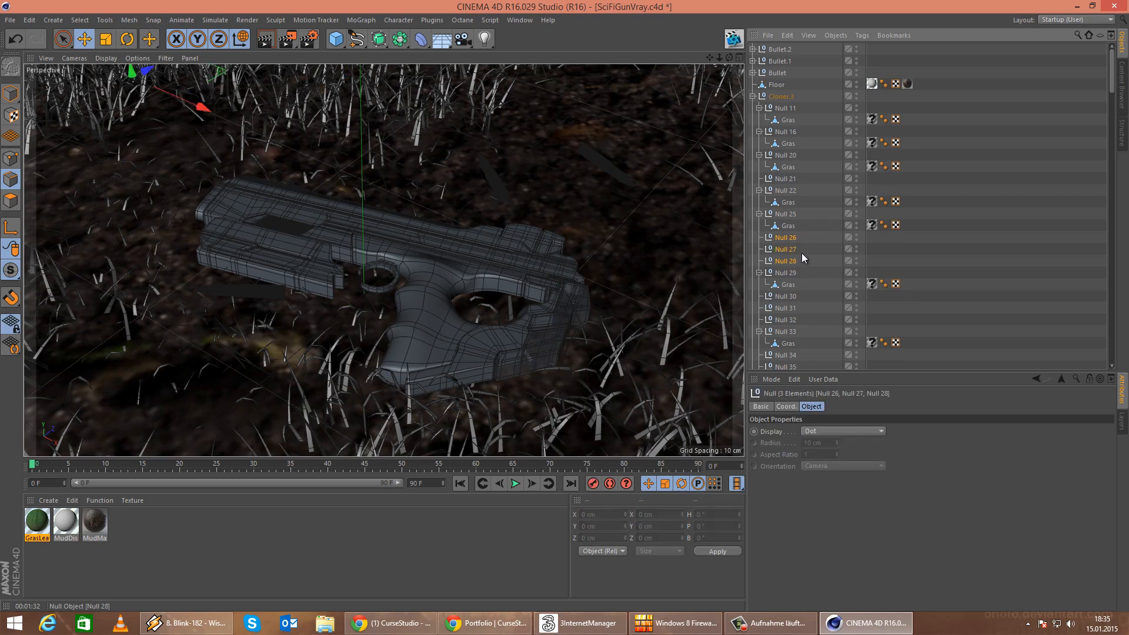
key("Delete")
left_click(785, 261)
left_click(786, 284, "shift")
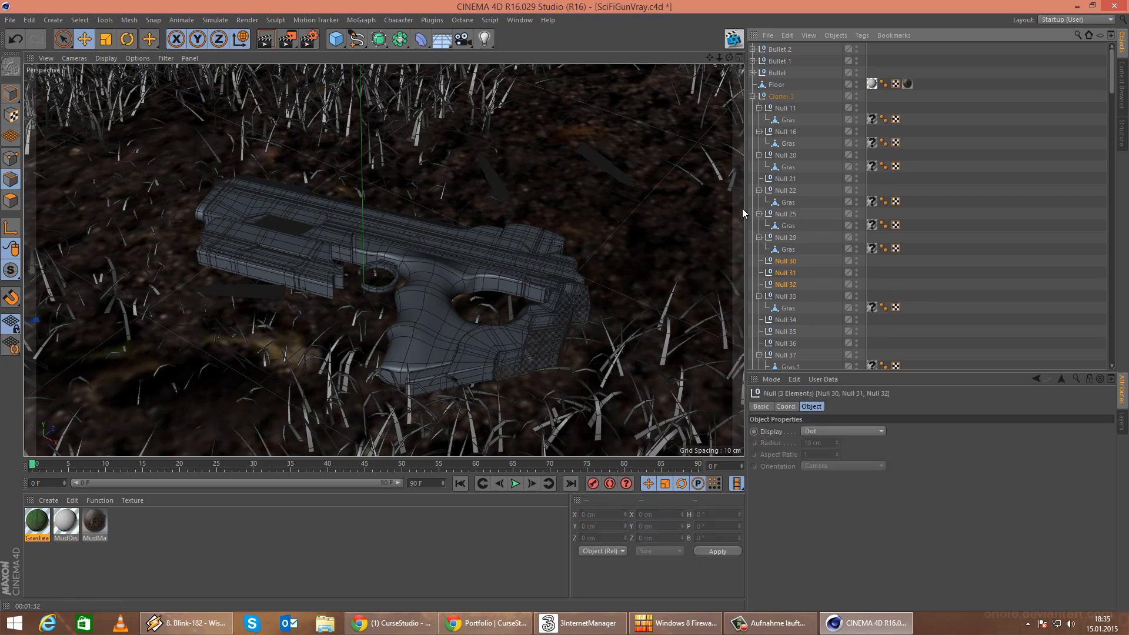
key("Delete")
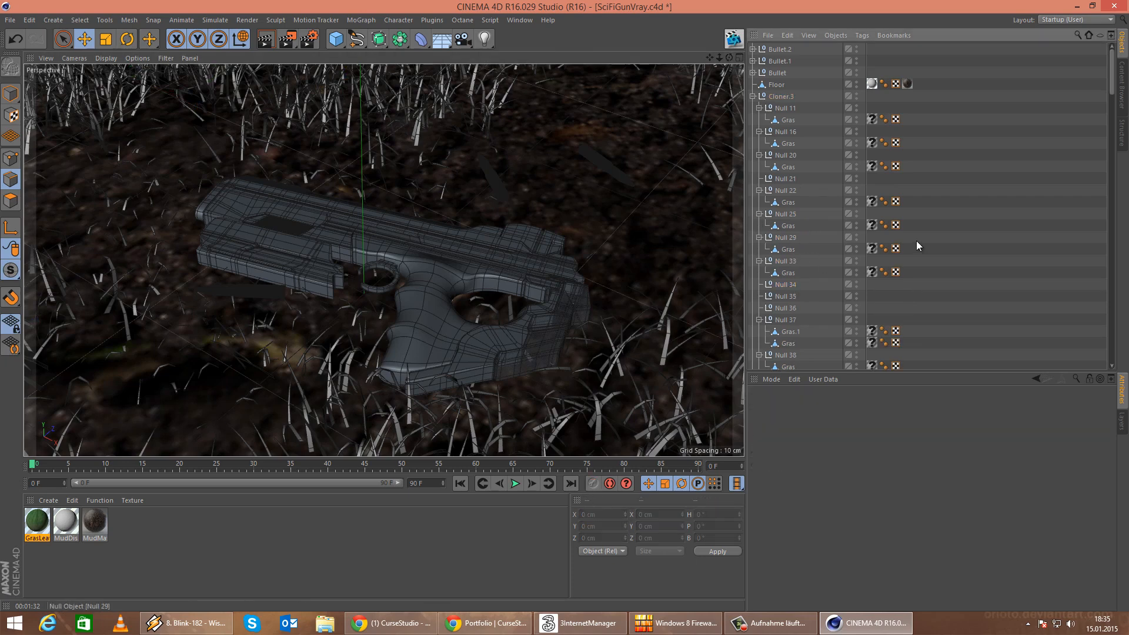
Delete the empty nulls Null 34 to Null 36 and Null 39 to Null 50 from Cloner.3.
scroll(855, 227, "down", 3)
left_click(793, 214)
left_click(788, 249, "shift")
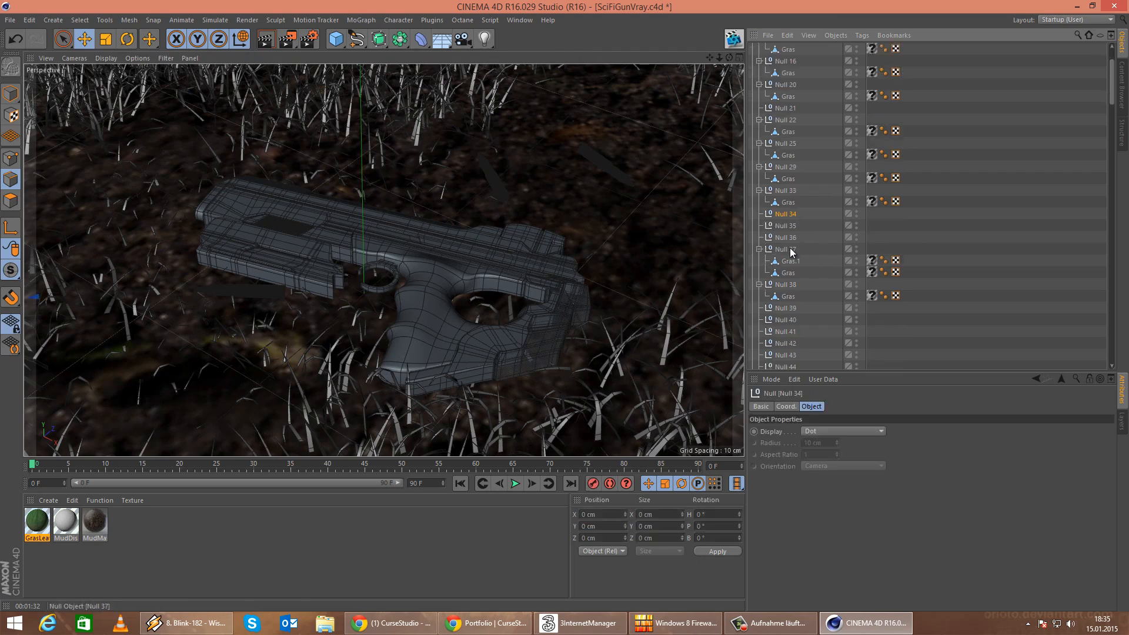
left_click(789, 236)
left_click(791, 216, "shift")
key("Delete")
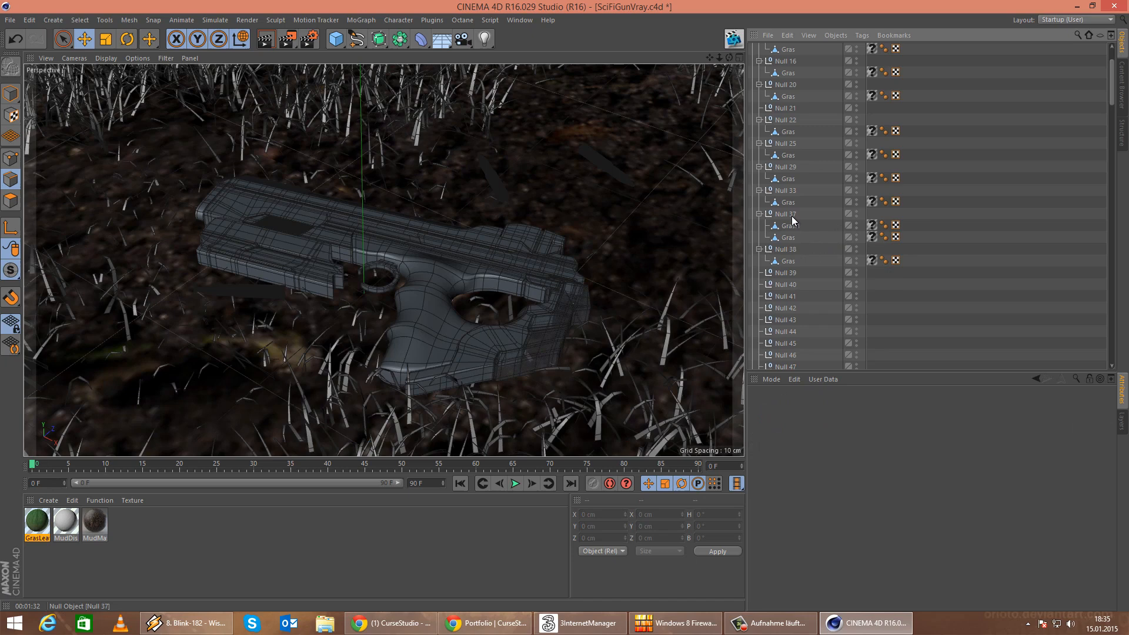
left_click(788, 273)
scroll(795, 305, "down", 9)
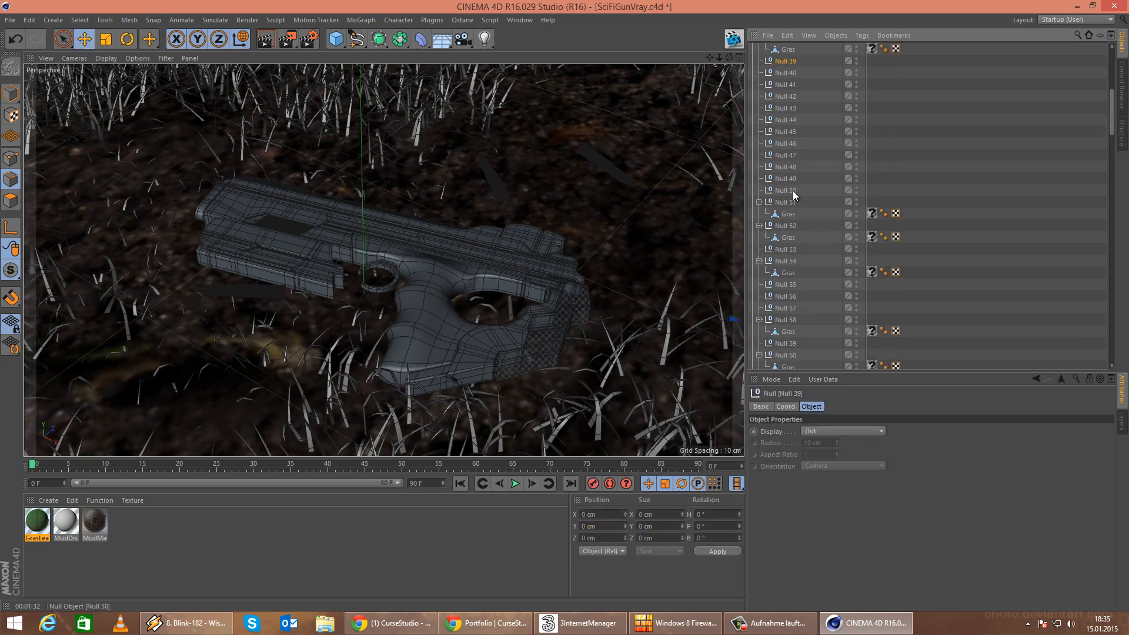
left_click(792, 191, "shift")
key("Delete")
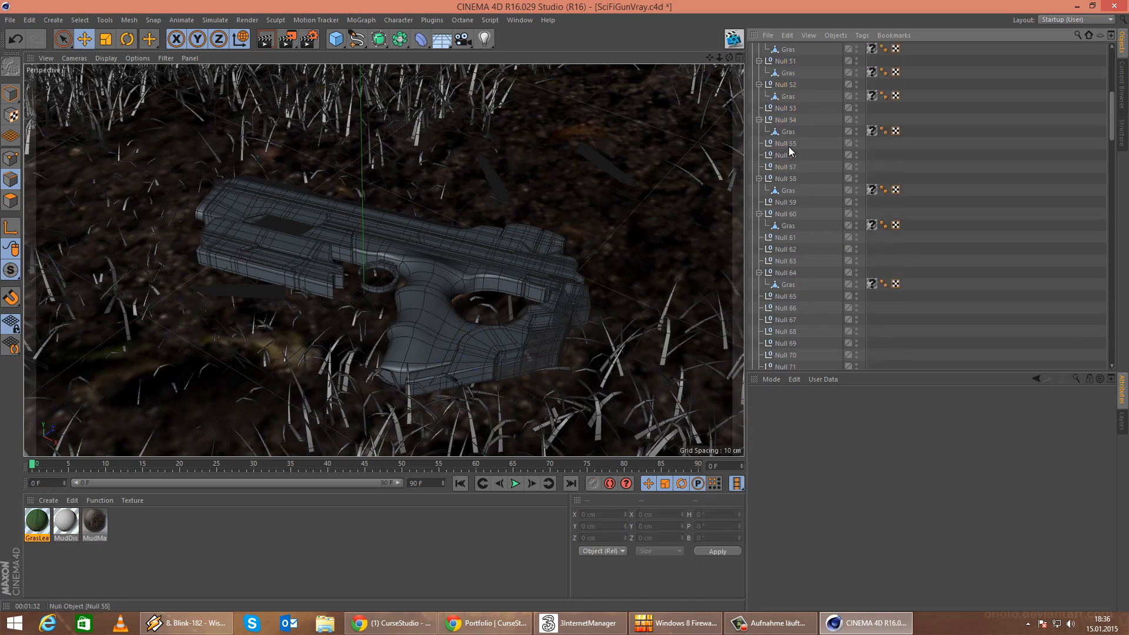
Delete the empty nulls Null 55 to Null 57 and the single Null 59 from Cloner.3.
left_click(789, 145)
left_click(795, 165, "shift")
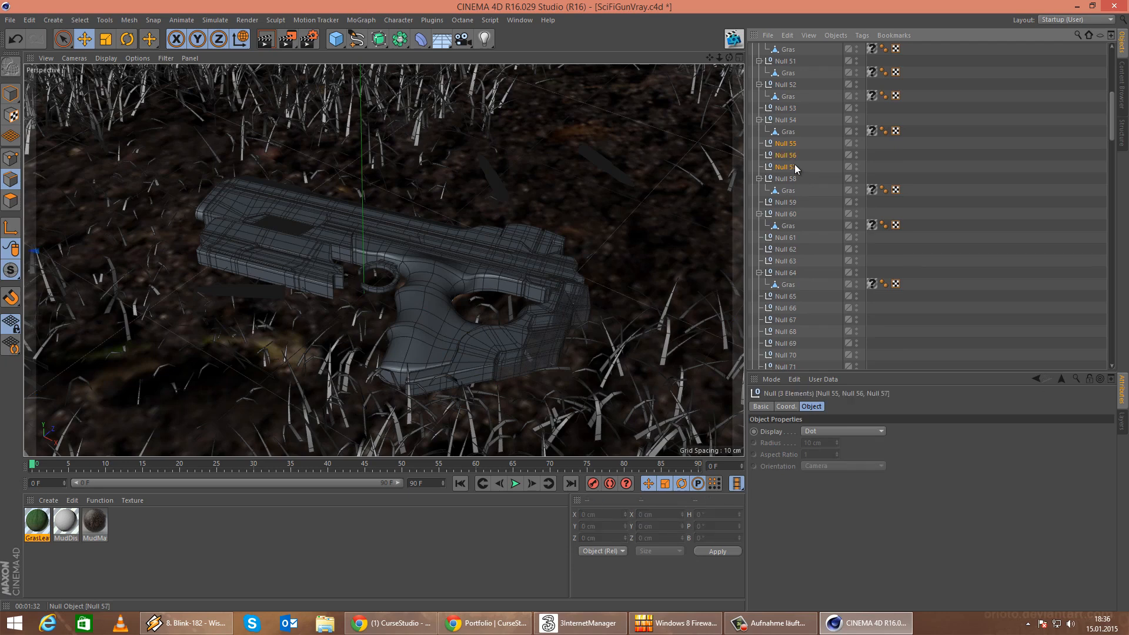
key("Delete")
left_click(795, 167)
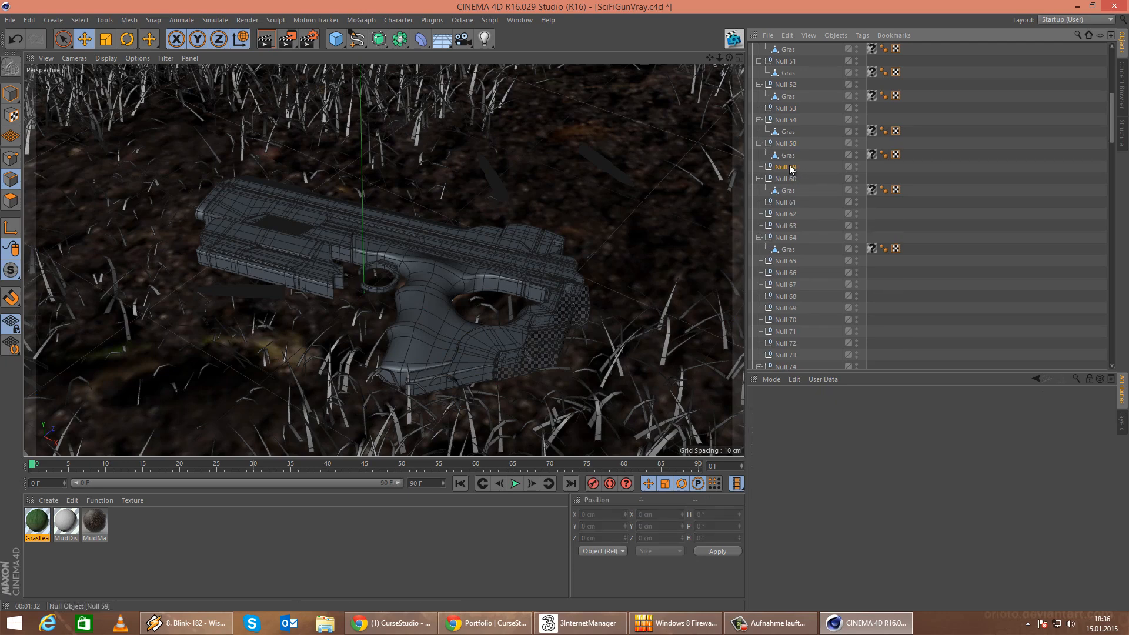
key("Delete")
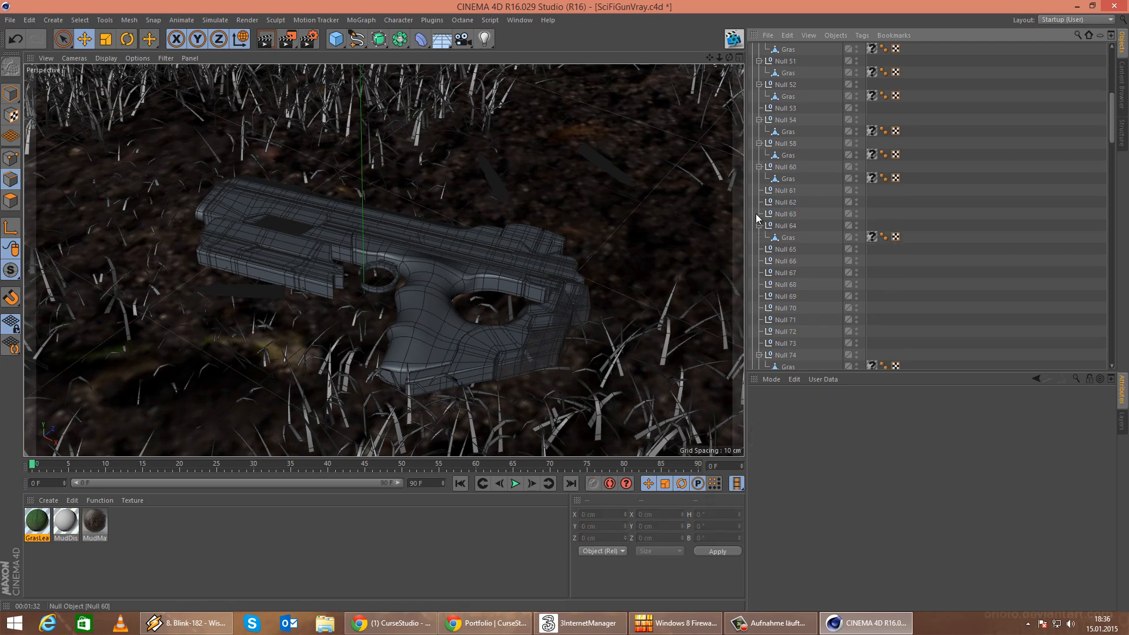
Delete the empty nulls Null 61 to Null 63 and Null 65 to Null 73 from Cloner.3.
left_click(785, 190)
left_click(793, 214, "shift")
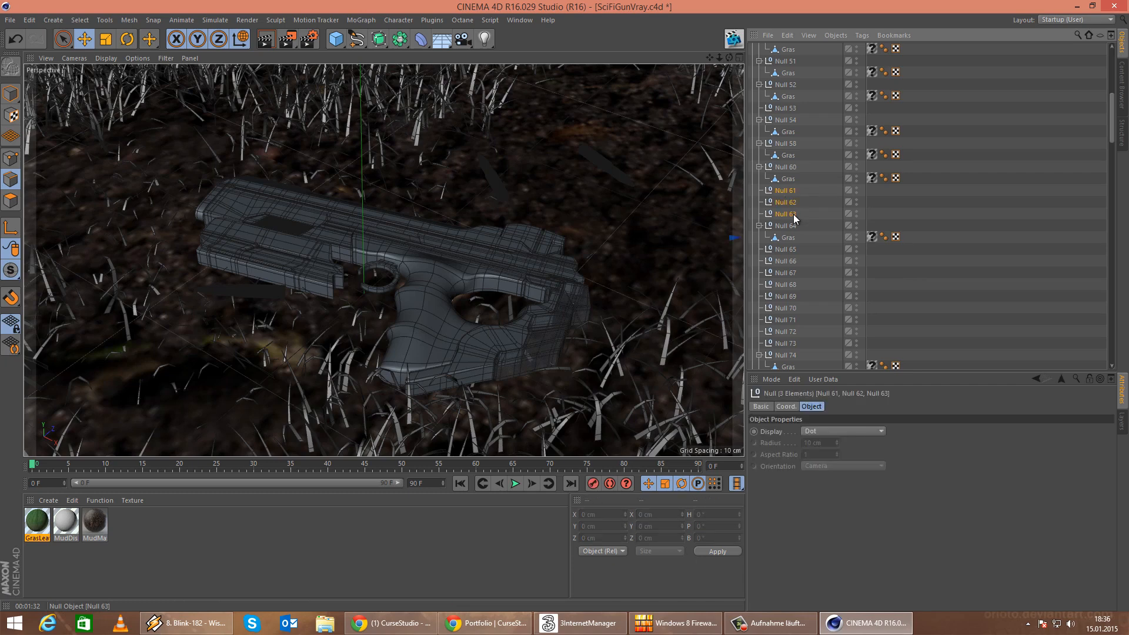
key("Delete")
left_click(793, 214)
left_click(793, 309, "shift")
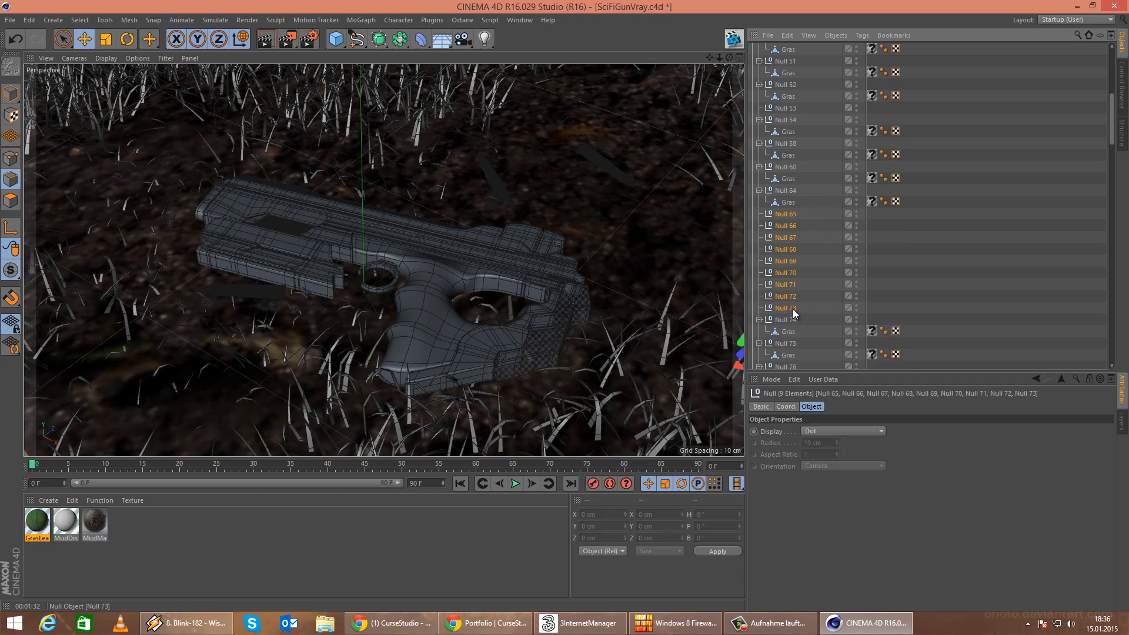
key("Delete")
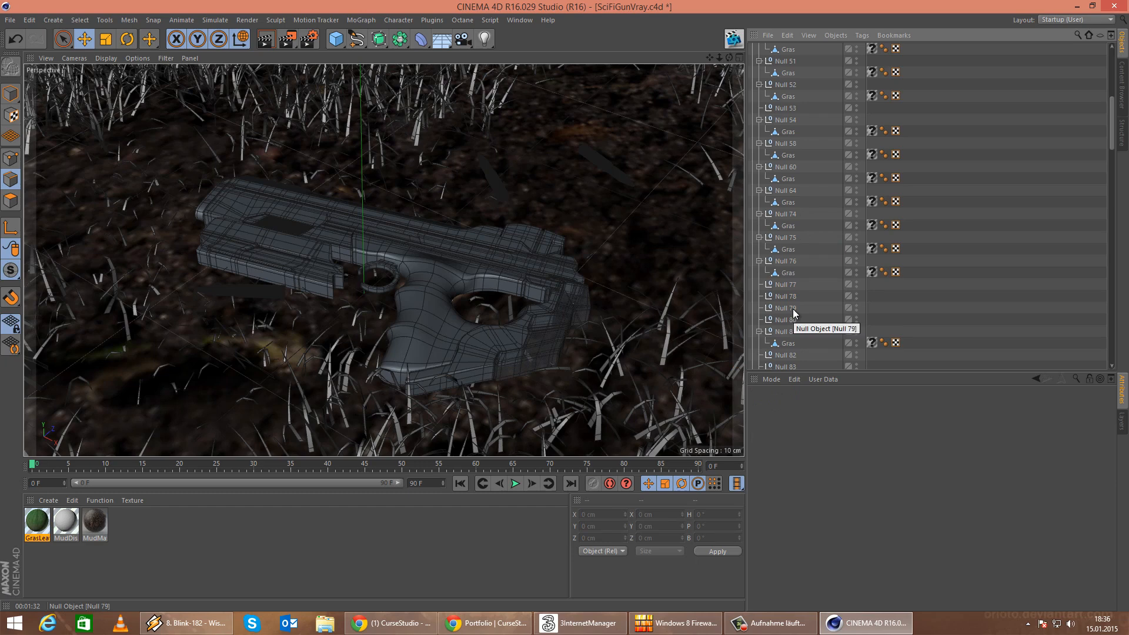
Delete the empty nulls Null 77 to Null 80 and Null 82 to Null 84 from Cloner.3.
left_click(786, 284)
left_click(785, 320, "shift")
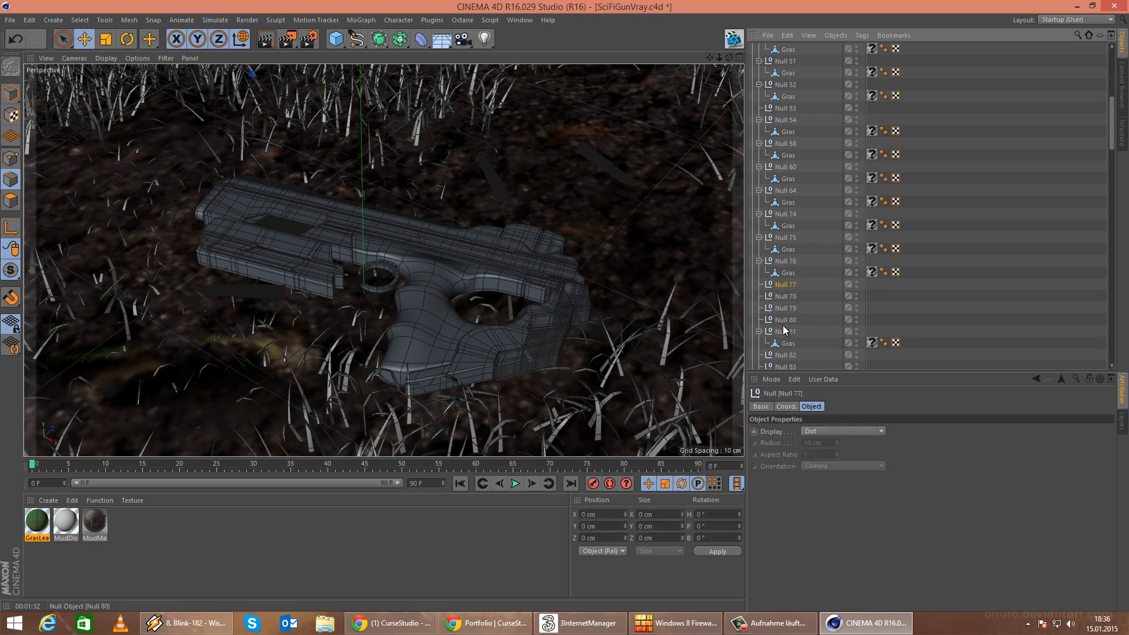
key("Delete")
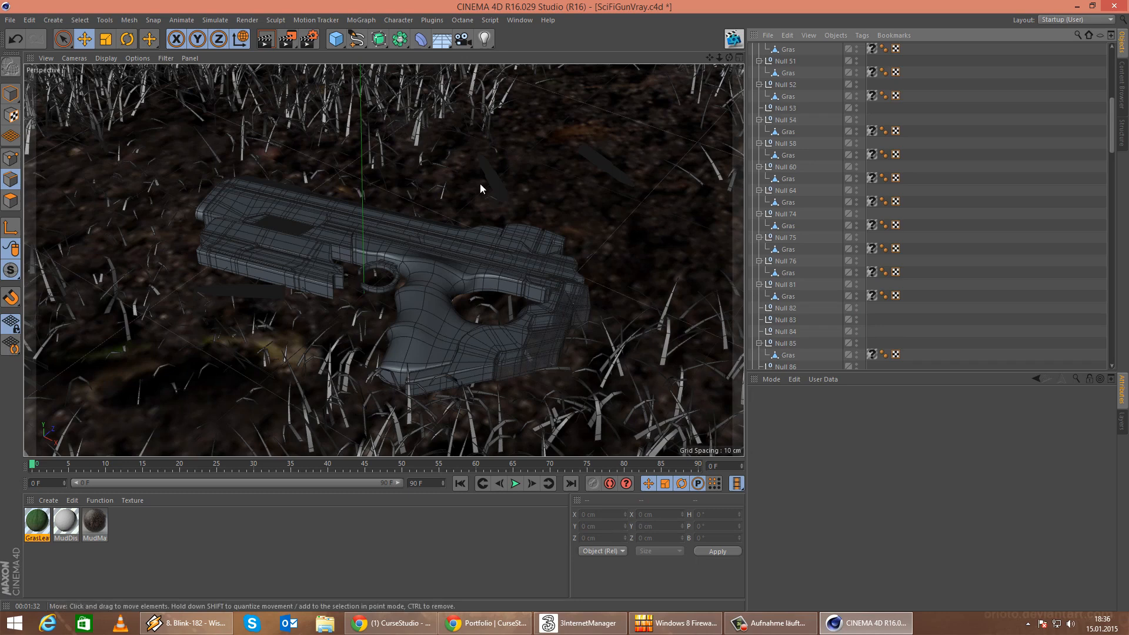
left_click(785, 309)
left_click(793, 333, "shift")
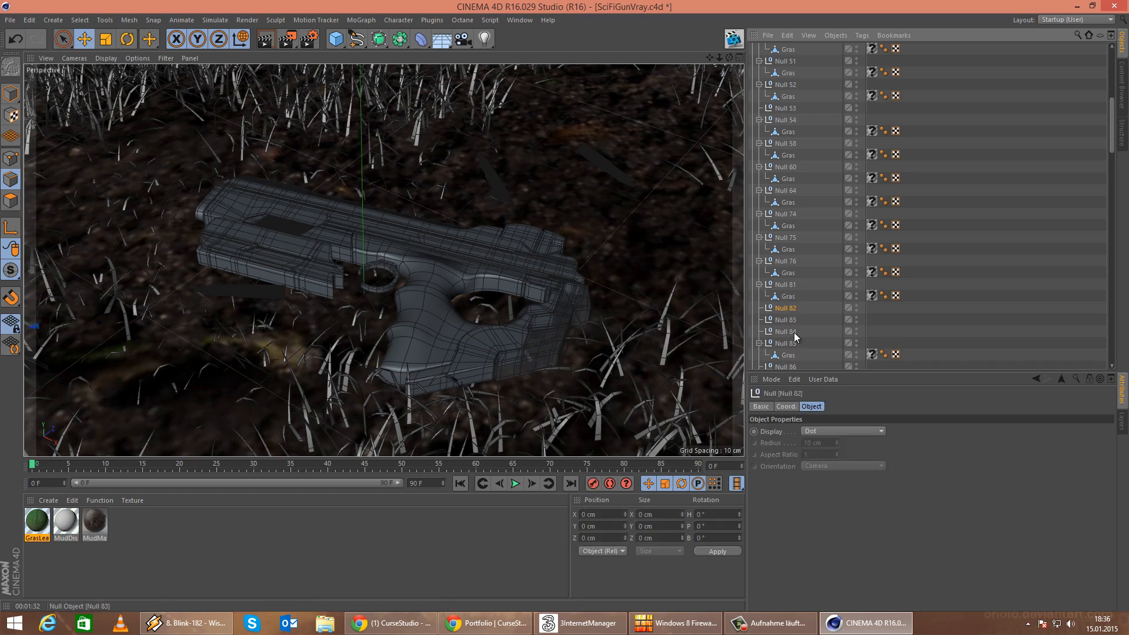
key("Delete")
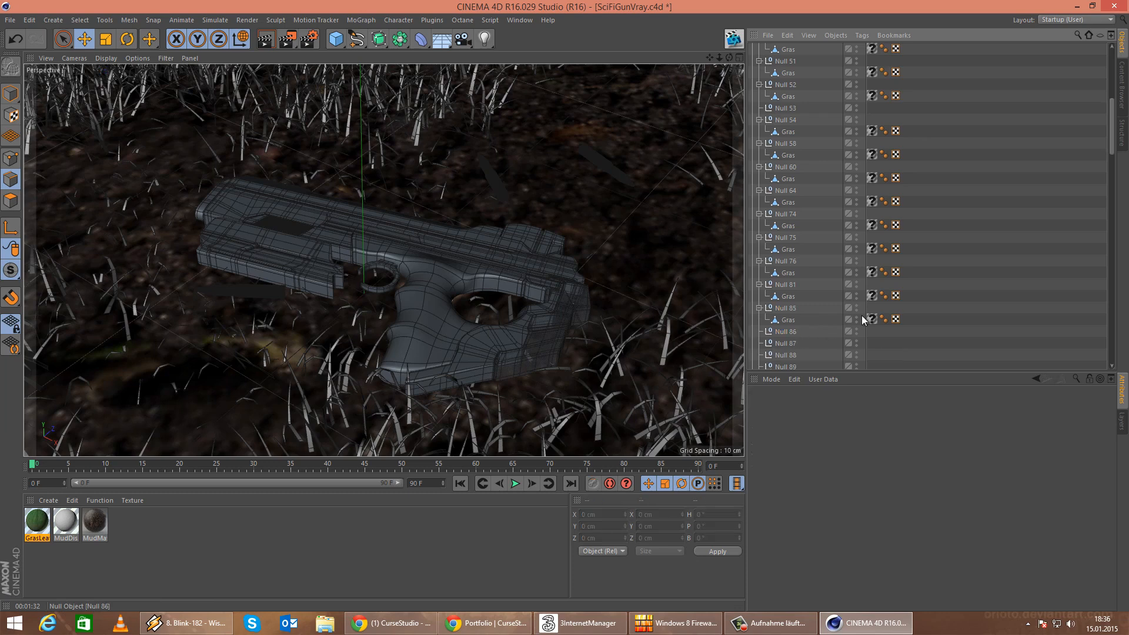
Delete the run of empty nulls from Null 86 to Null 97 in Cloner.3.
scroll(862, 315, "down", 2)
left_click(789, 264)
scroll(802, 311, "down", 4)
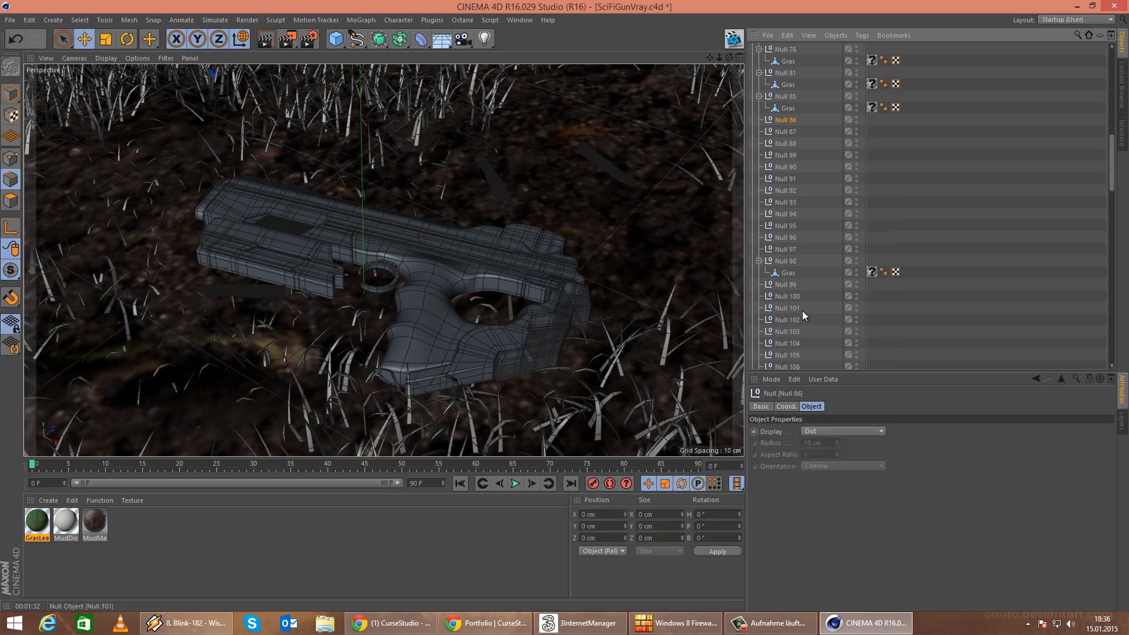
left_click(788, 252, "shift")
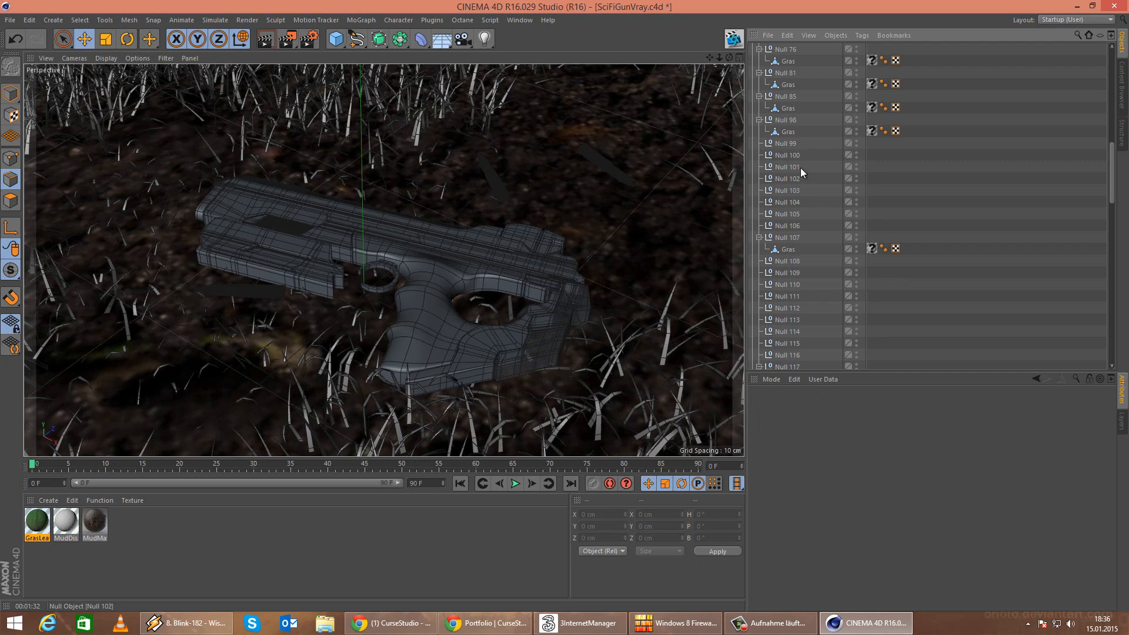
Delete the empty nulls Null 99 to Null 106 and Null 108 to Null 116 from Cloner.3.
left_click(787, 144)
left_click(786, 226, "shift")
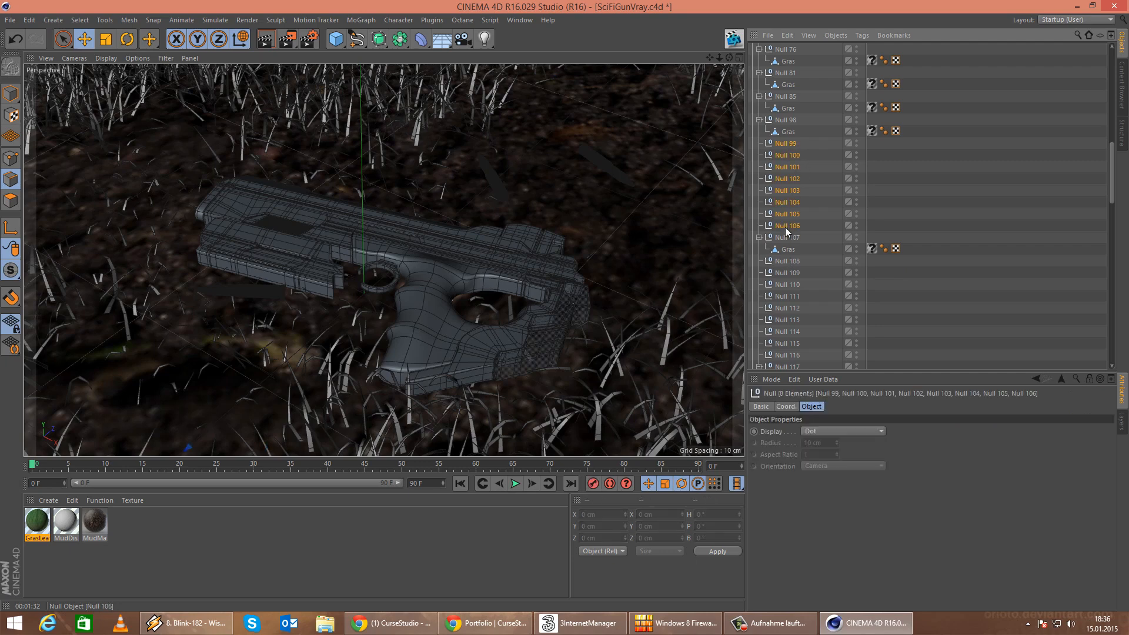
key("Delete")
left_click(793, 172)
left_click(795, 262, "shift")
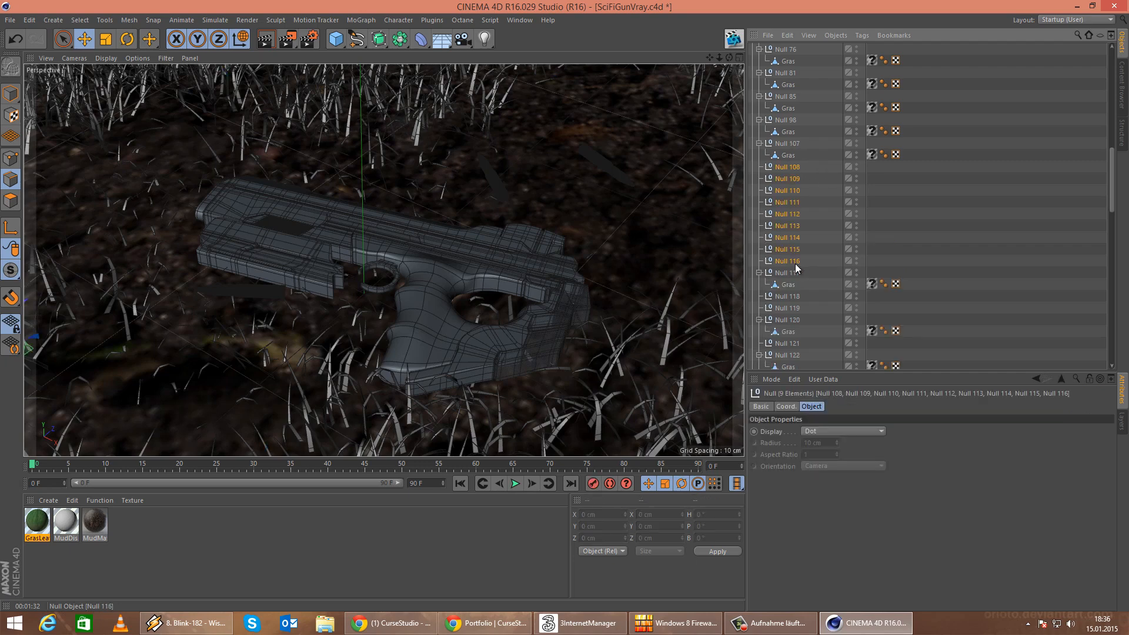
key("Delete")
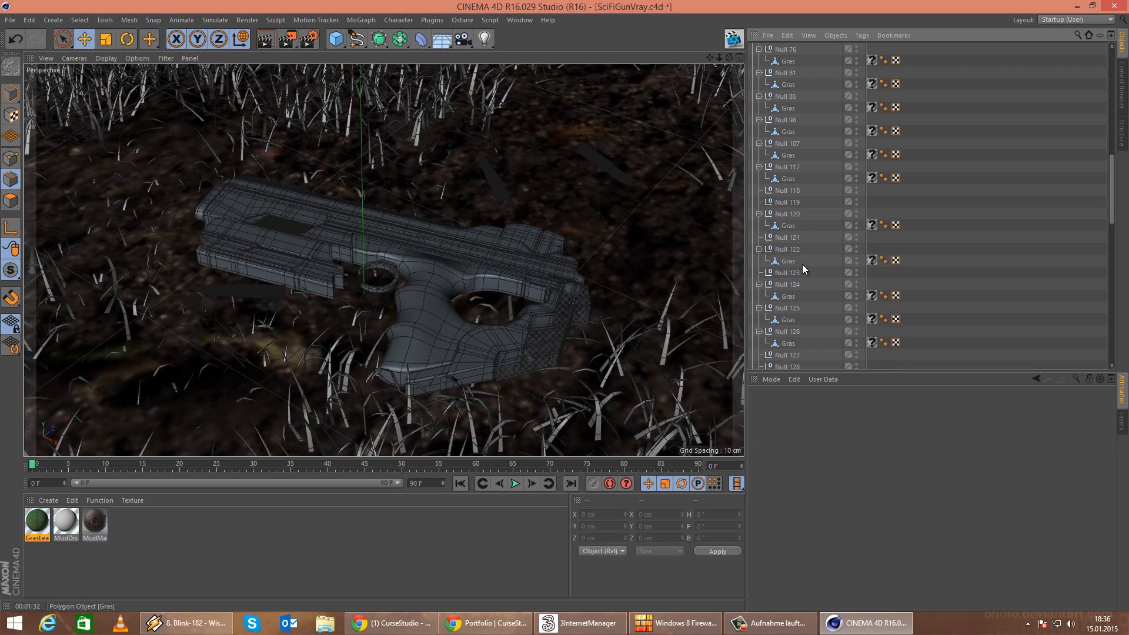
Delete the empty nulls Null 118, Null 119 and Null 127 to Null 152 from the grass cloner.
left_click(792, 191)
left_click(796, 203, "shift")
key("Delete")
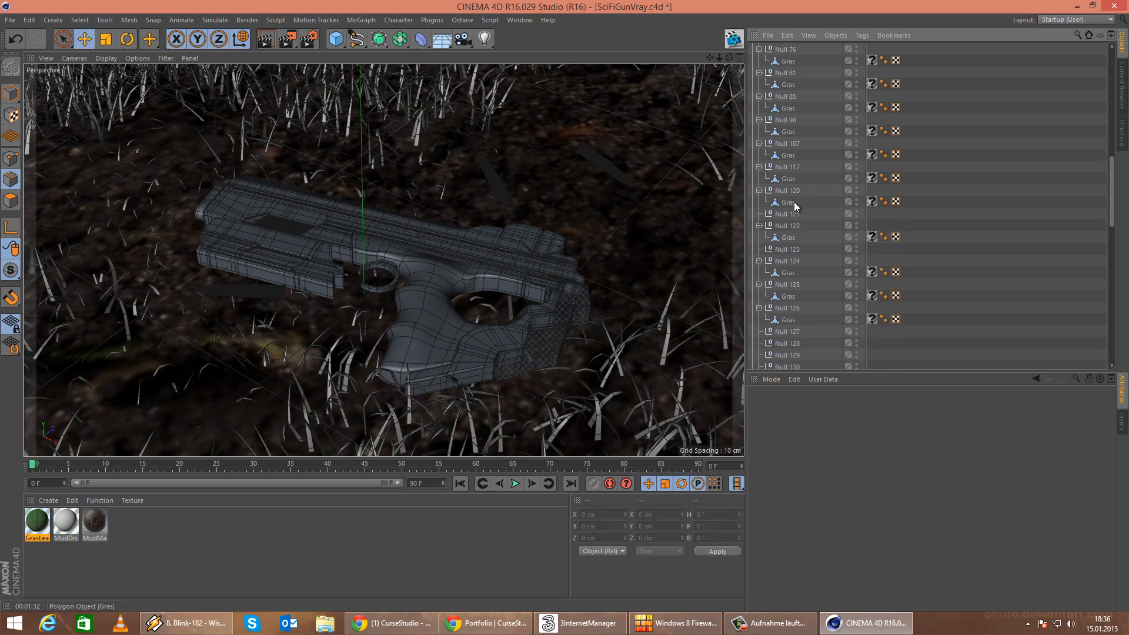
scroll(798, 241, "down", 4)
left_click(793, 192)
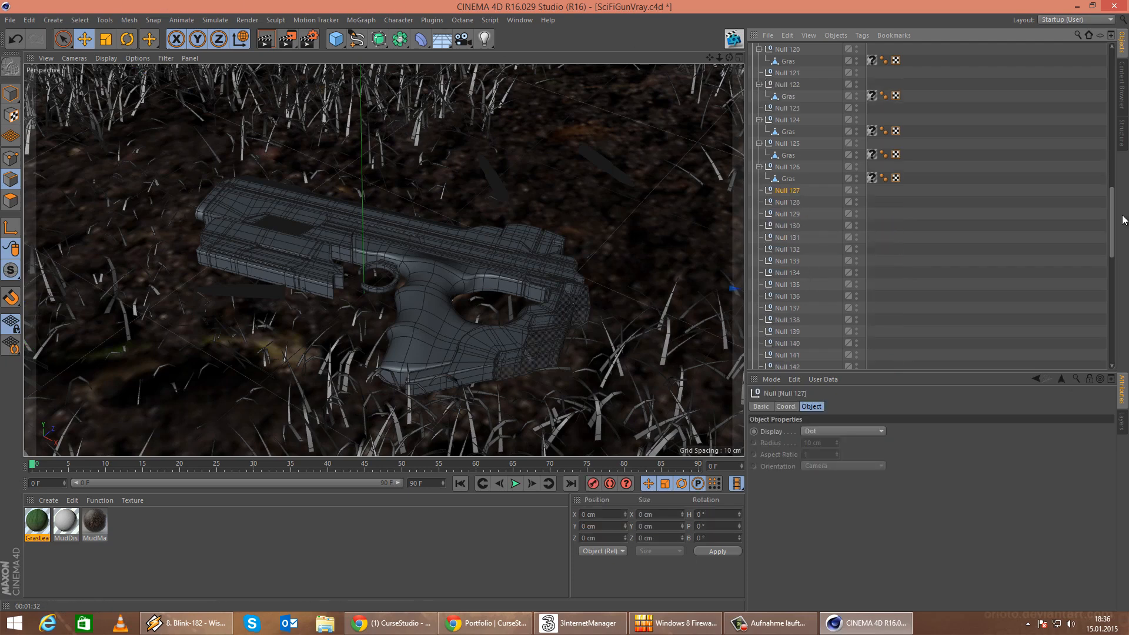
scroll(799, 235, "down", 4)
left_click(787, 273, "shift")
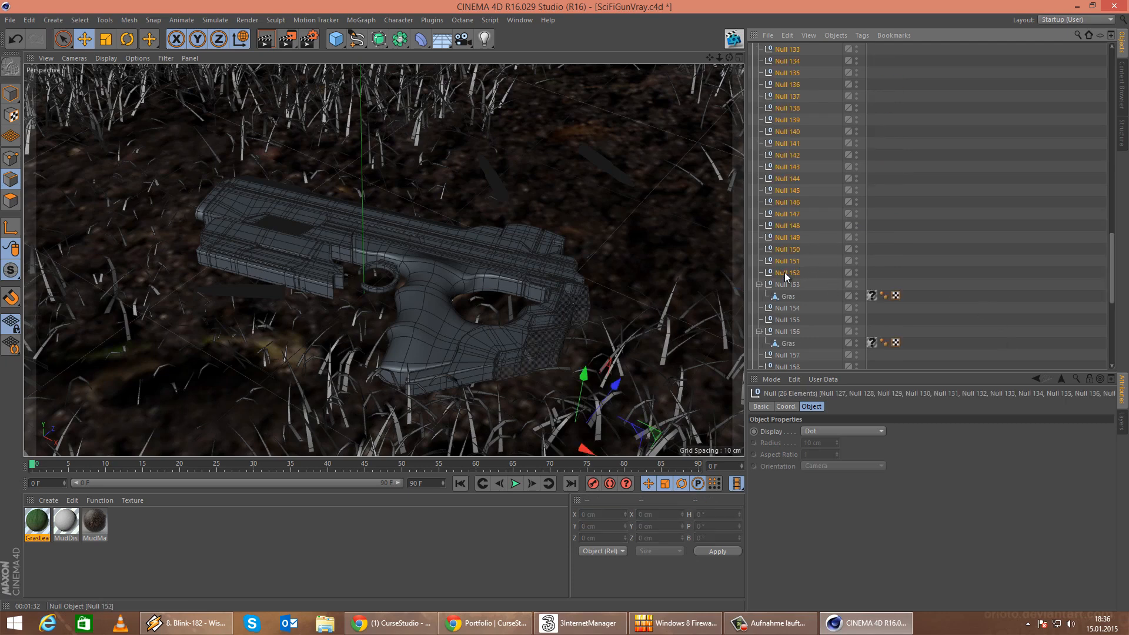
key("Delete")
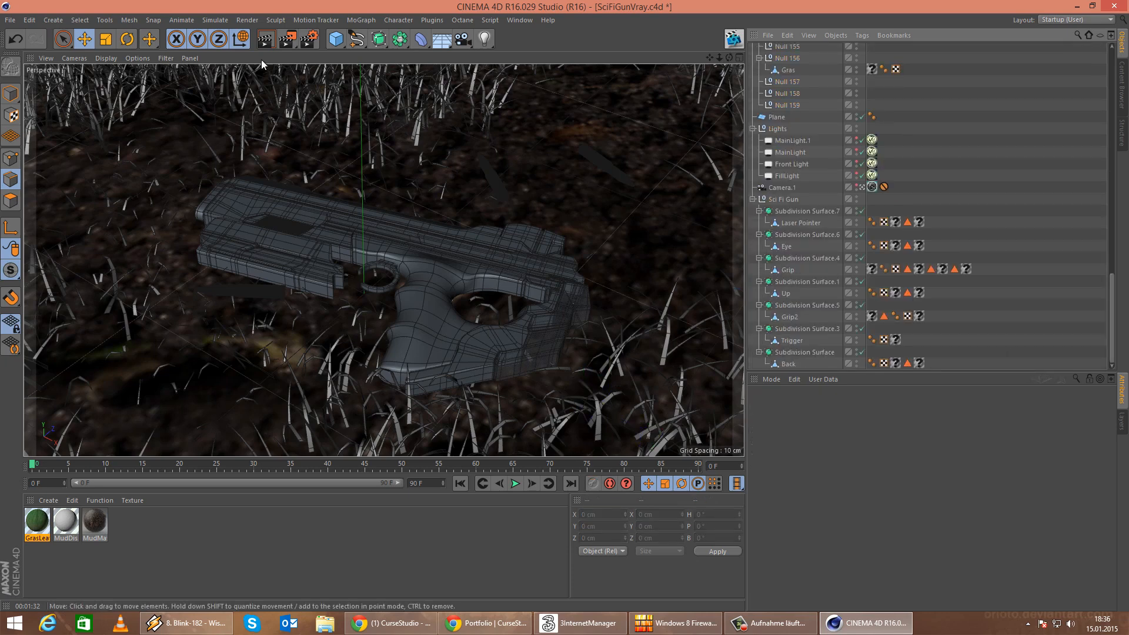
Delete the empty nulls Null 157 to Null 159 at the end of the grass cloner.
scroll(823, 189, "up", 4)
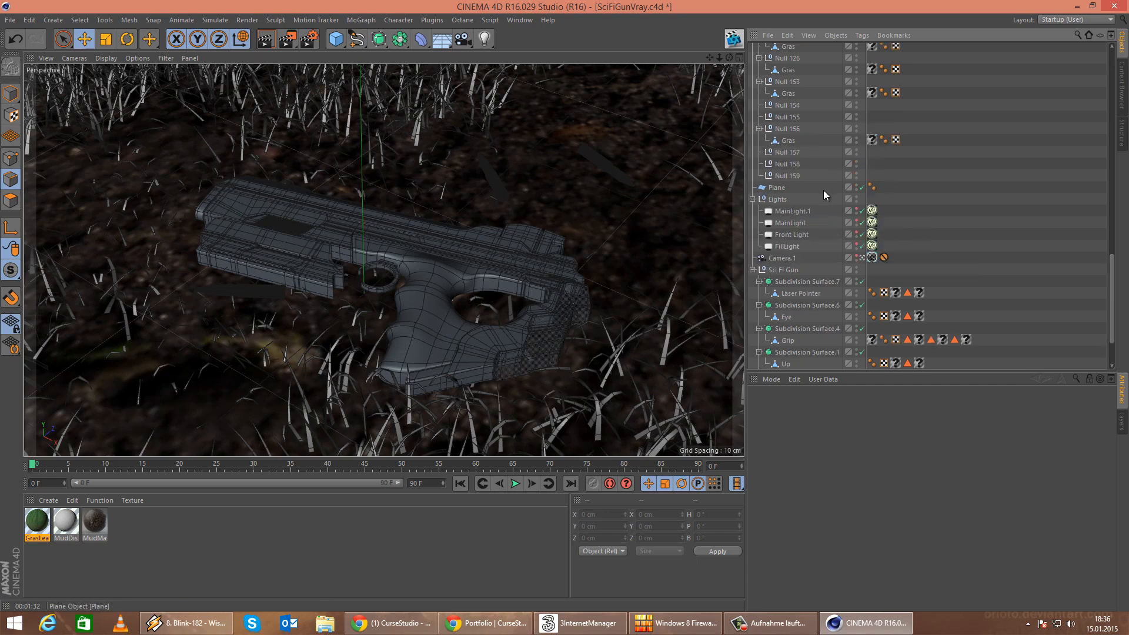
left_click(782, 223)
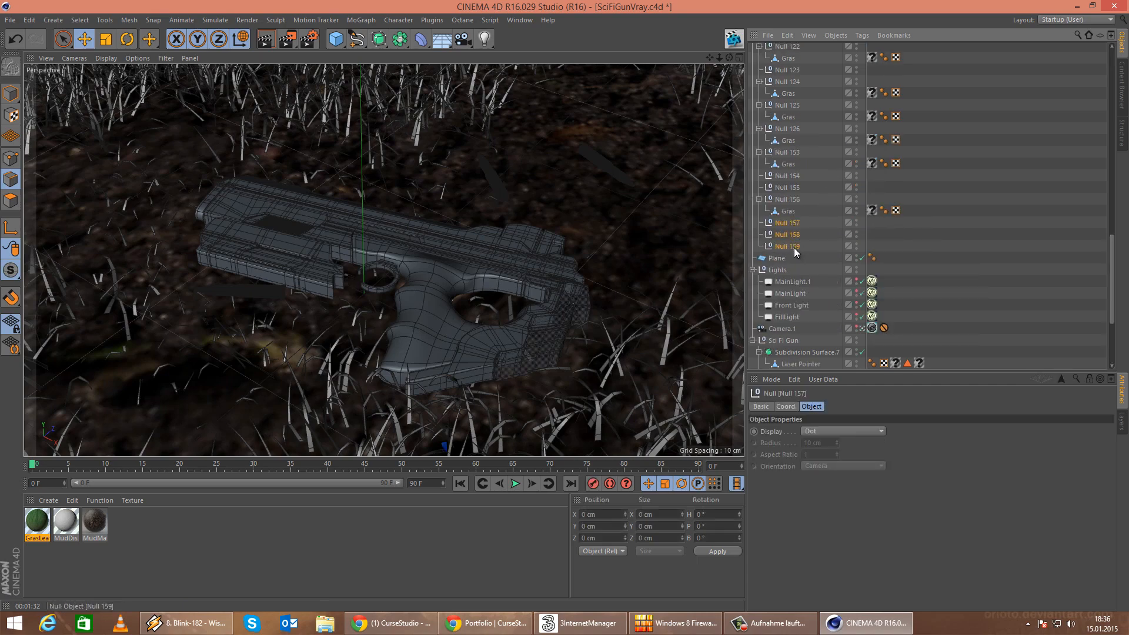
key("Delete")
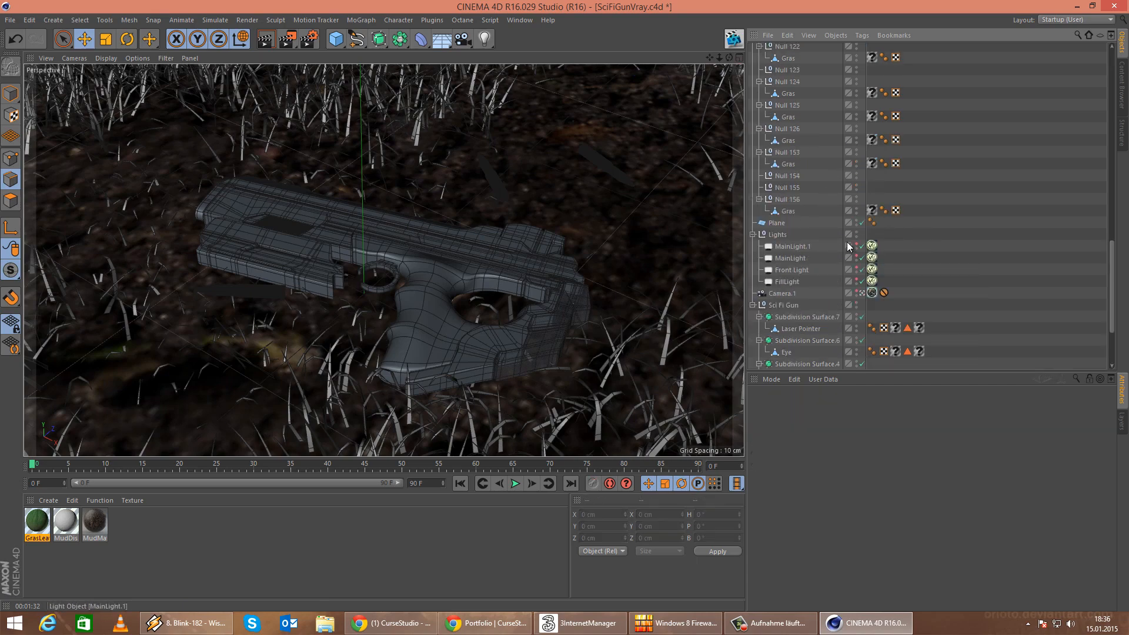
Leave the Camera.1 view, inspect the grass patches on the floor from other angles, and return to Camera.1.
left_click(862, 293)
scroll(382, 226, "down", 8)
left_click_drag(387, 235, 463, 291, "alt")
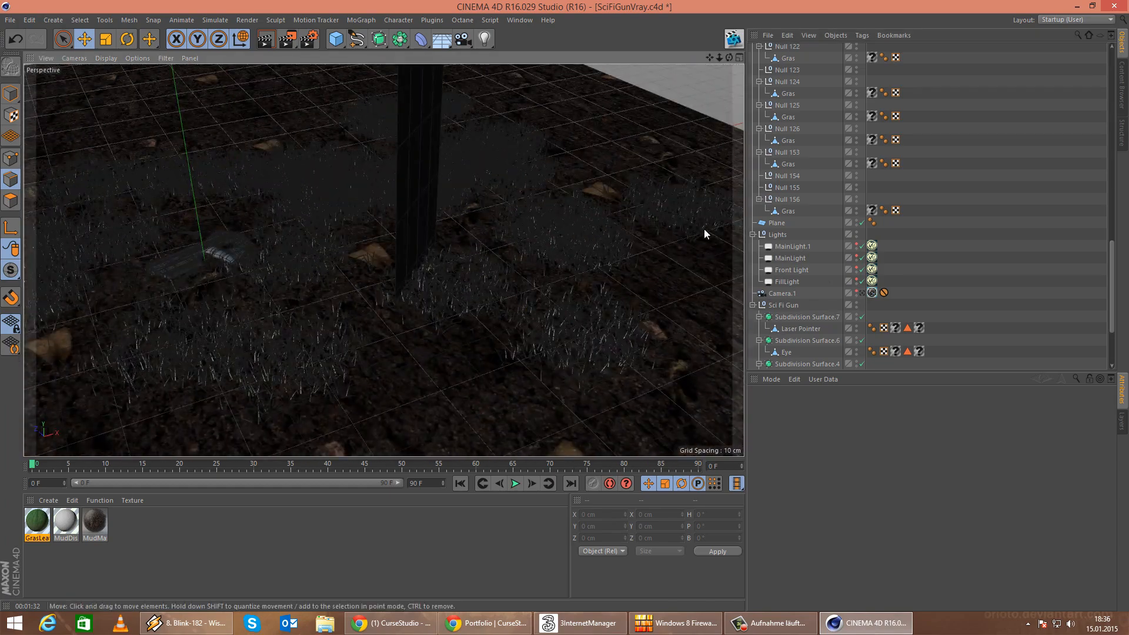
left_click_drag(609, 274, 428, 217, "alt")
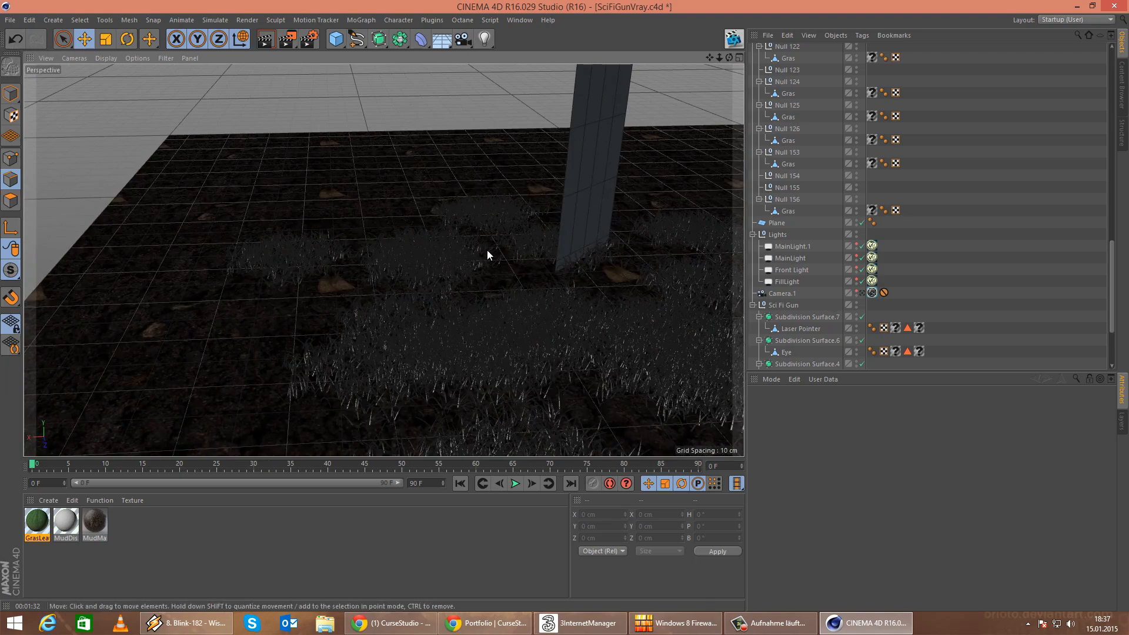
left_click_drag(487, 250, 730, 228, "alt")
left_click(861, 293)
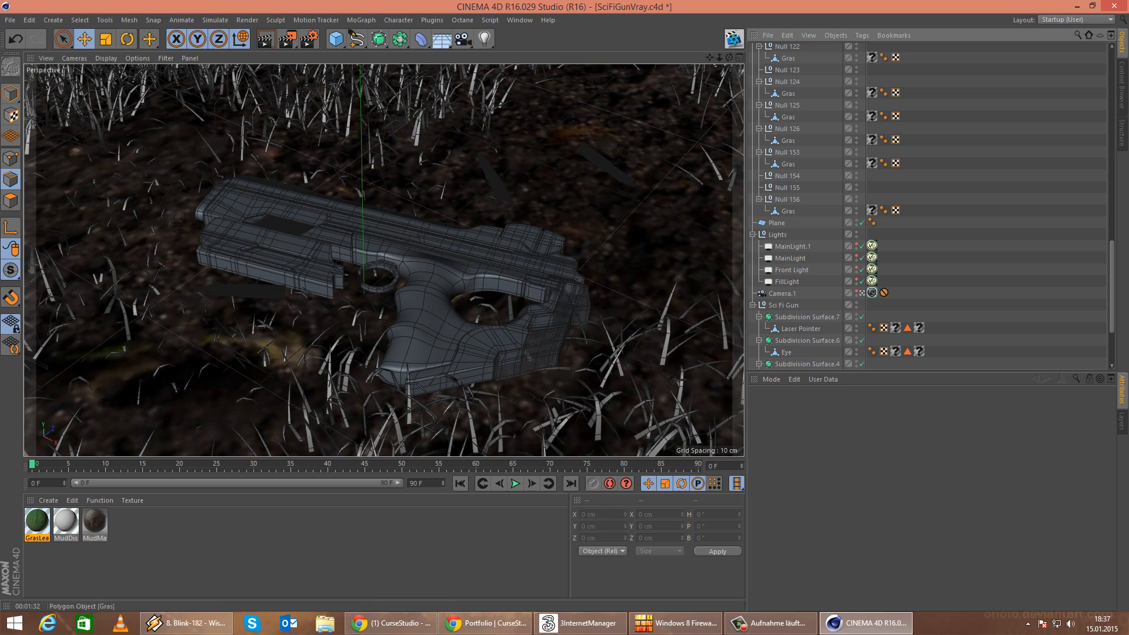
Assign GrasLeavesMaterial to the empty texture tag of the Gras object under Null 156.
scroll(849, 281, "up", 3)
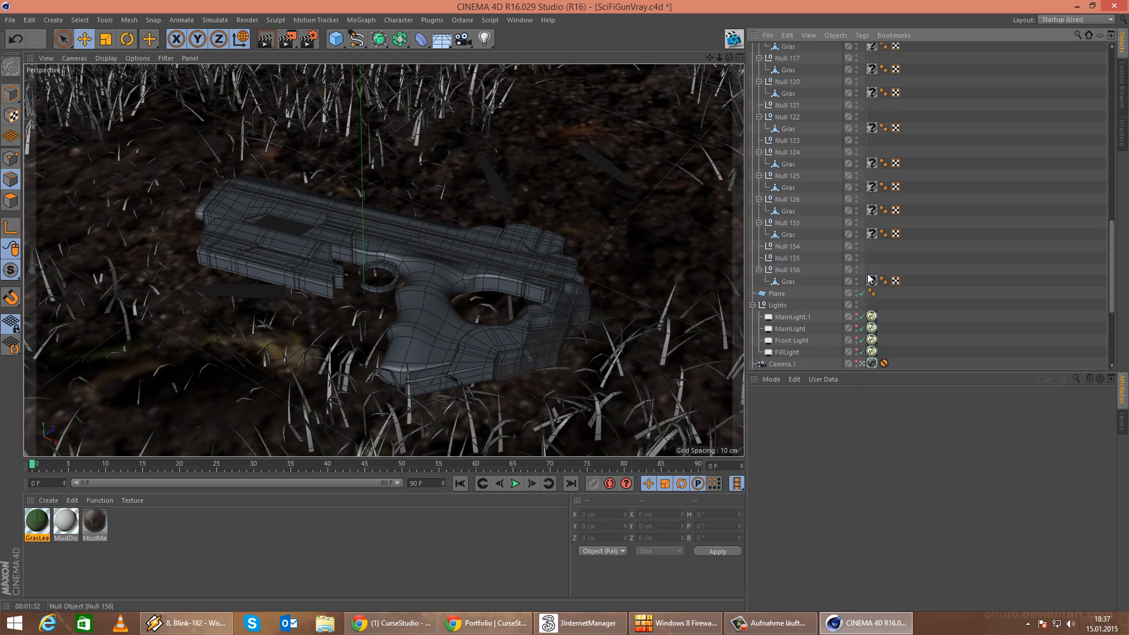
left_click(874, 281)
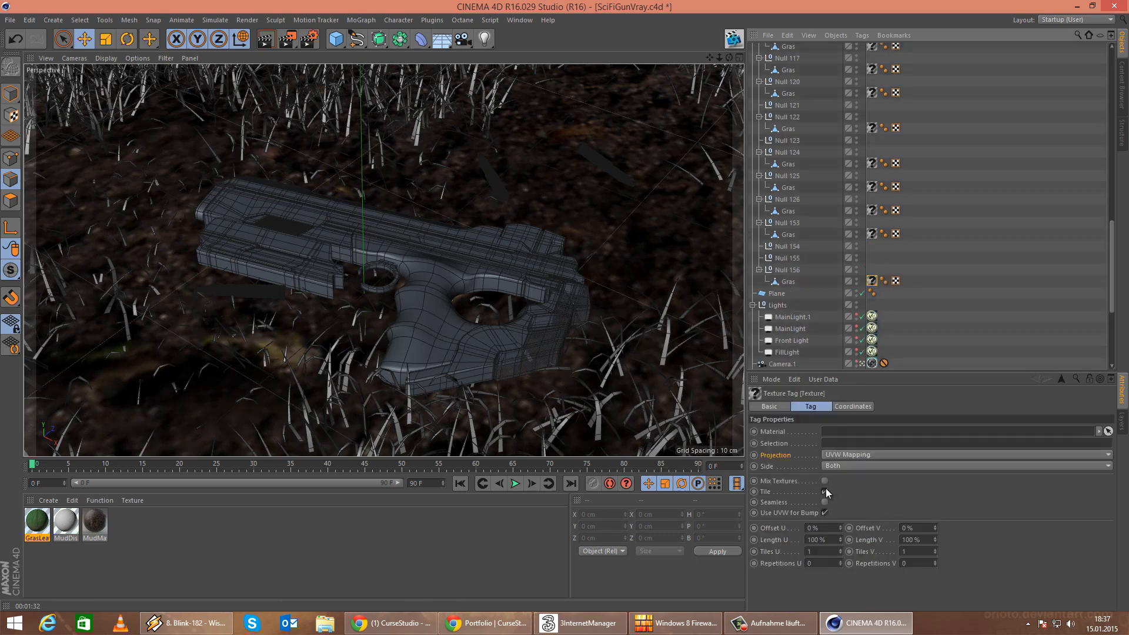
Try to apply GrasLeavesMaterial to the empty texture tags of the Gras objects from Null 153 up to Null 98.
left_click(872, 233)
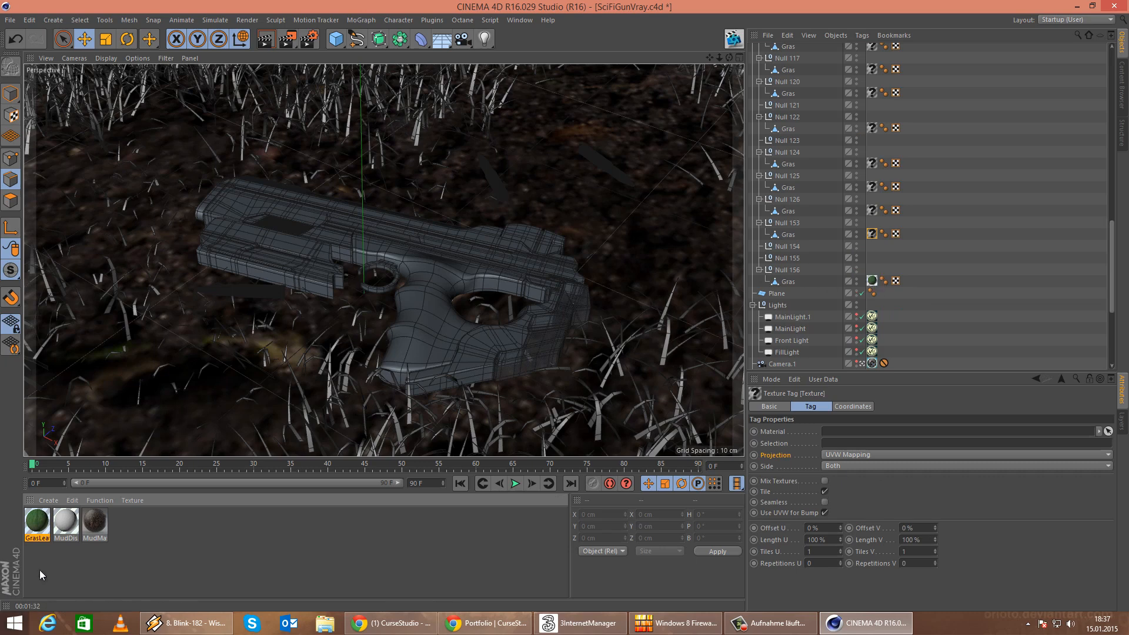
left_click(875, 211, "ctrl")
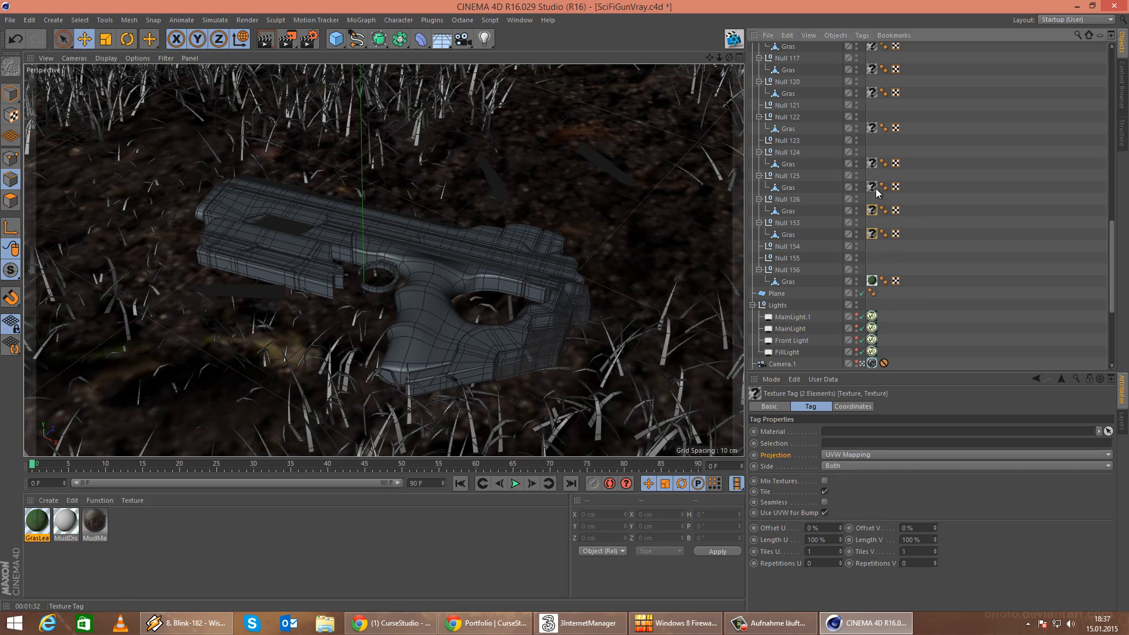
left_click(873, 187, "ctrl")
left_click(874, 163, "ctrl")
left_click(876, 129, "ctrl")
scroll(882, 128, "up", 4)
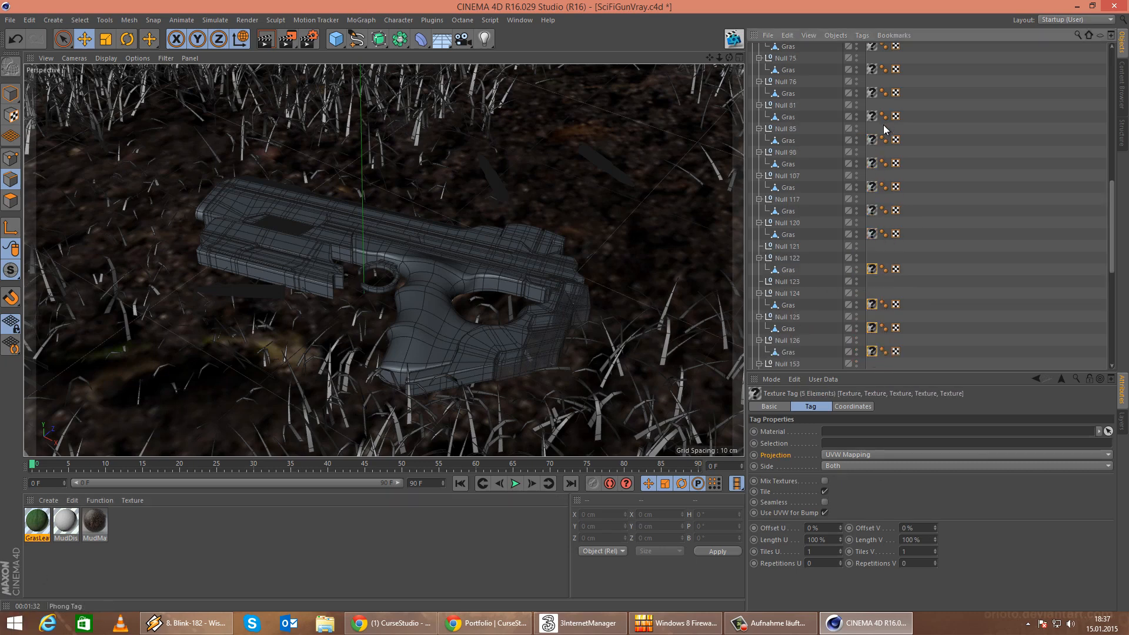
left_click(874, 234, "ctrl")
left_click(873, 210, "ctrl")
left_click(875, 186, "ctrl")
left_click(874, 164, "ctrl")
right_click(38, 523)
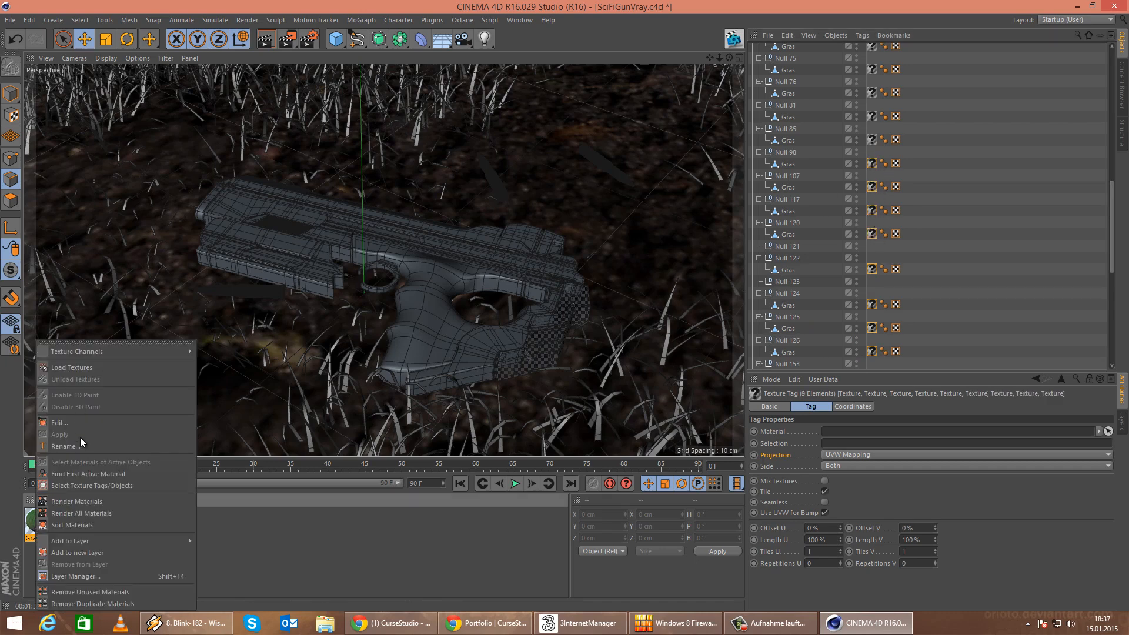
mouse_move(92, 546)
left_click(268, 551)
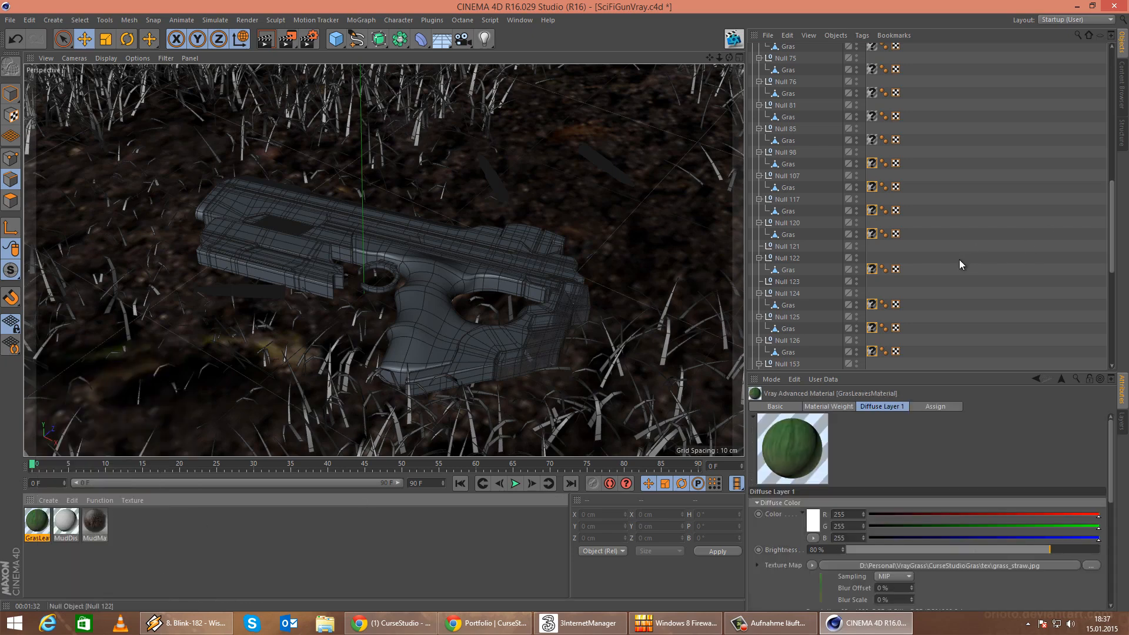
Try to select the Gras objects one after another from Null 153 up to Null 60.
scroll(958, 260, "down", 3)
left_click(873, 304)
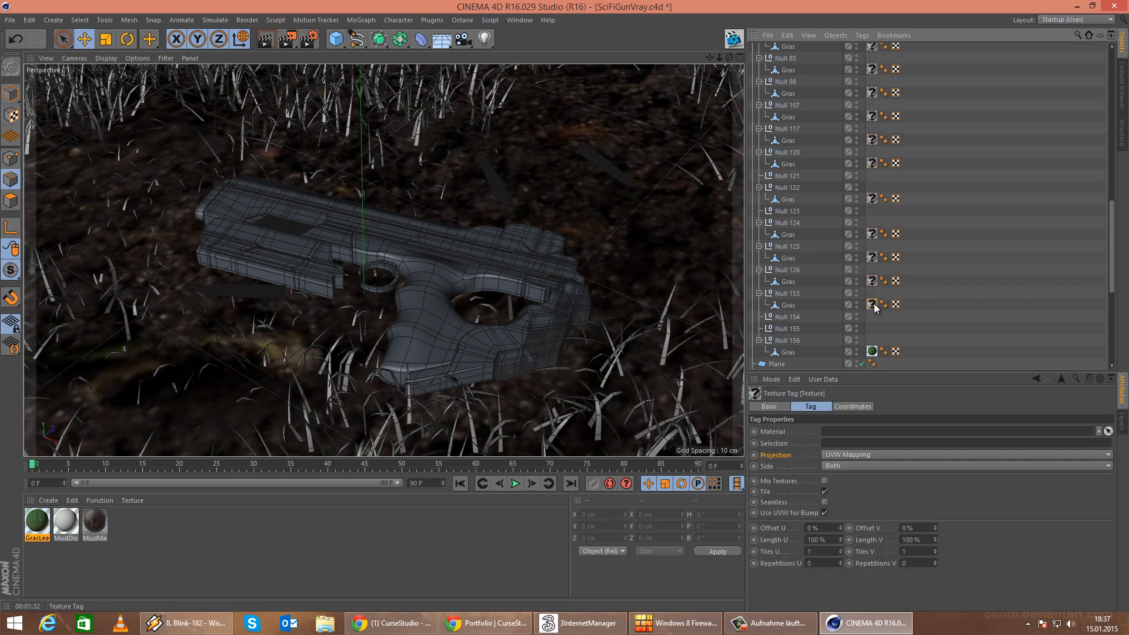
left_click(791, 304)
left_click(793, 282, "ctrl")
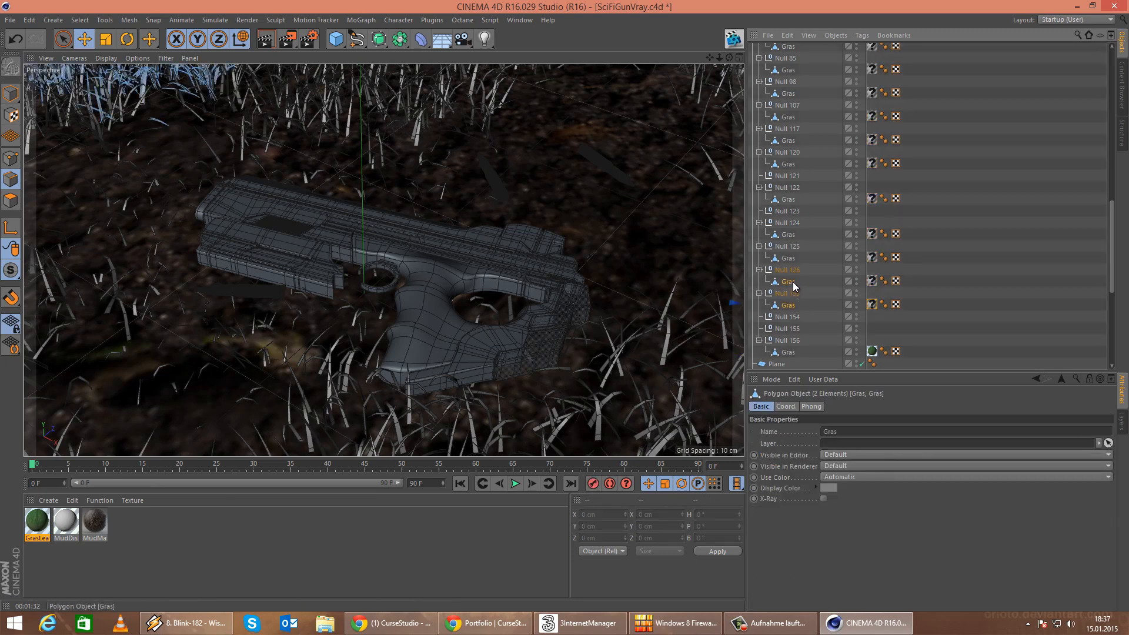
left_click(812, 305)
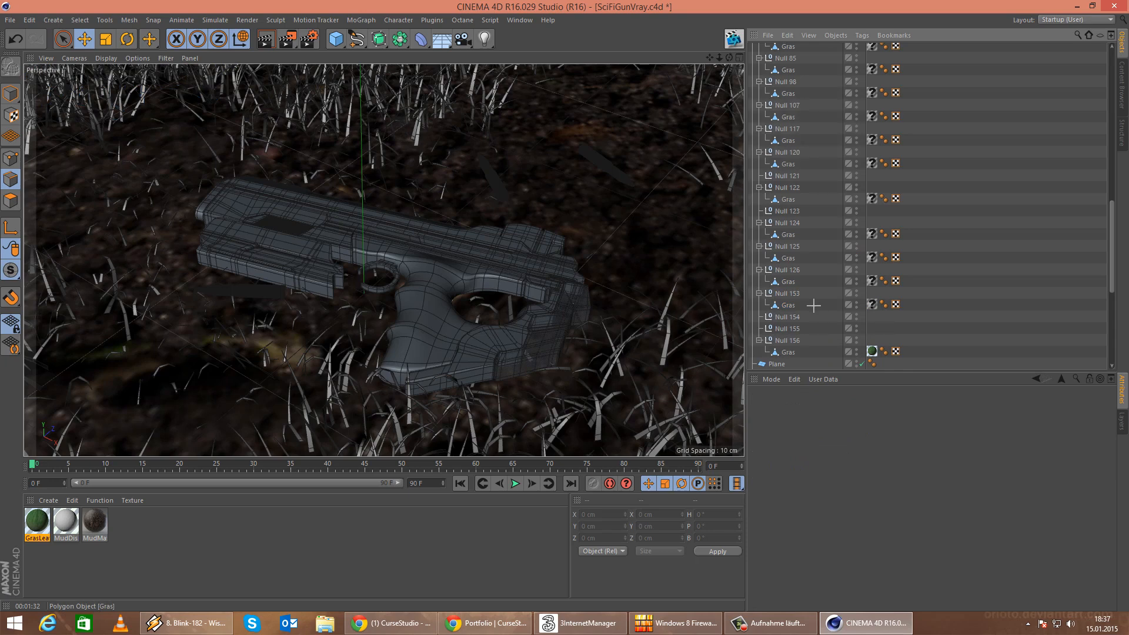
left_click_drag(786, 309, 794, 97)
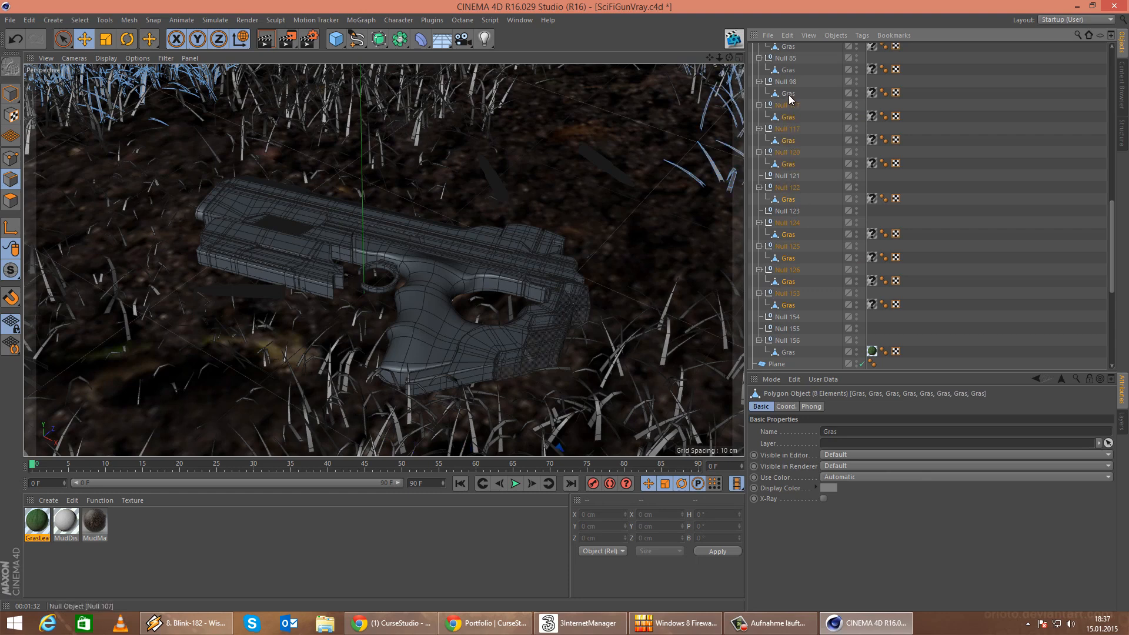
scroll(828, 108, "up", 2)
scroll(828, 108, "up", 4)
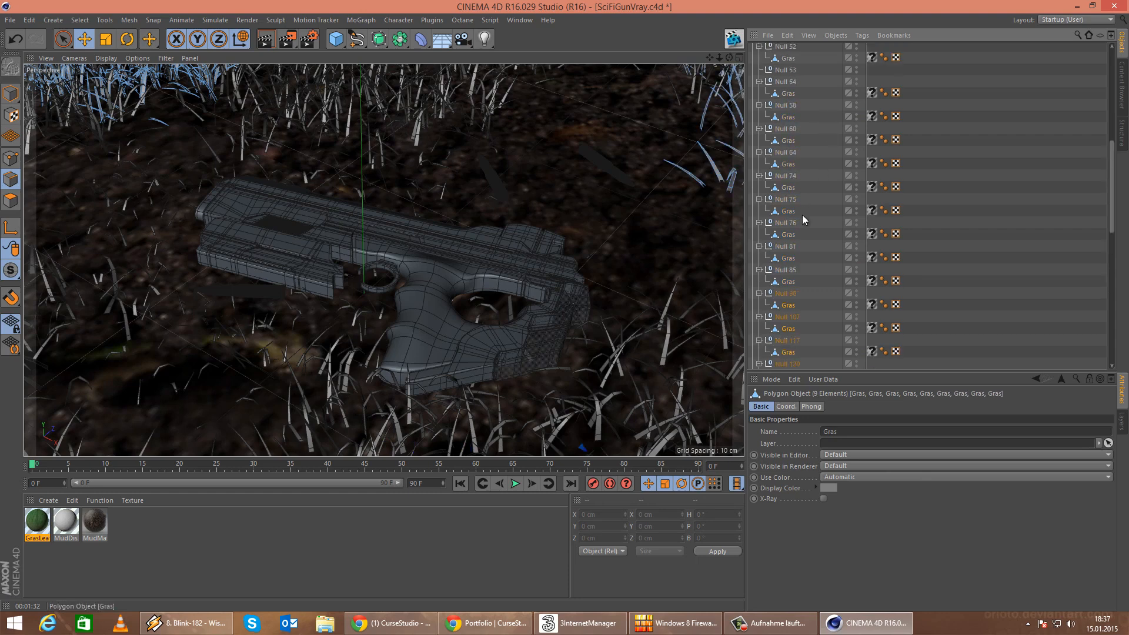
left_click_drag(794, 282, 803, 181)
scroll(803, 182, "up", 4)
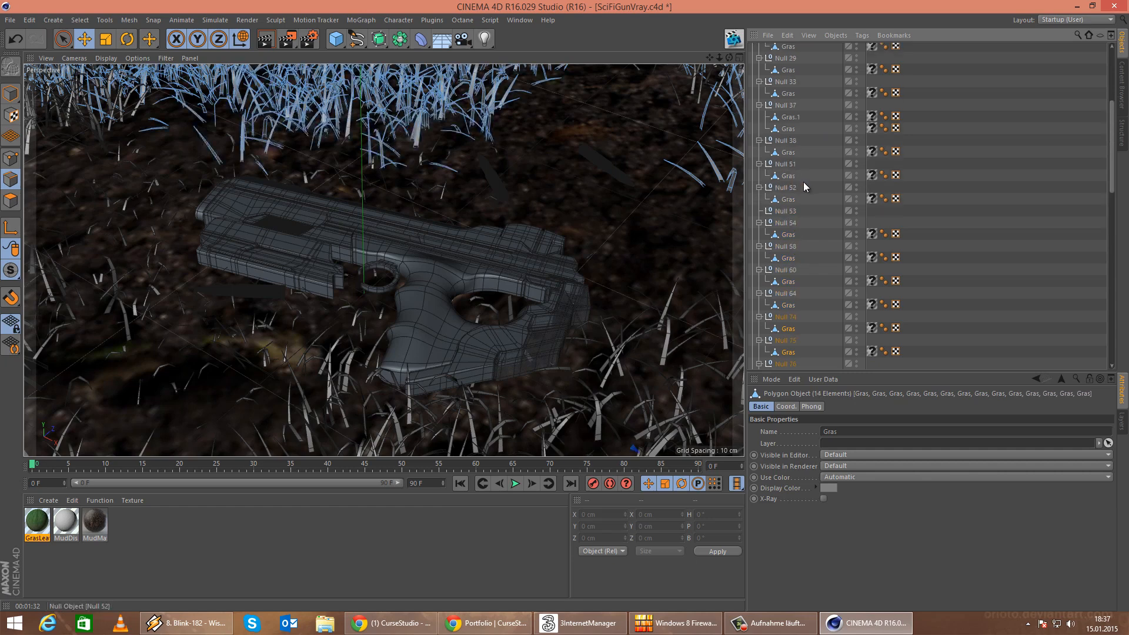
left_click(791, 283, "ctrl")
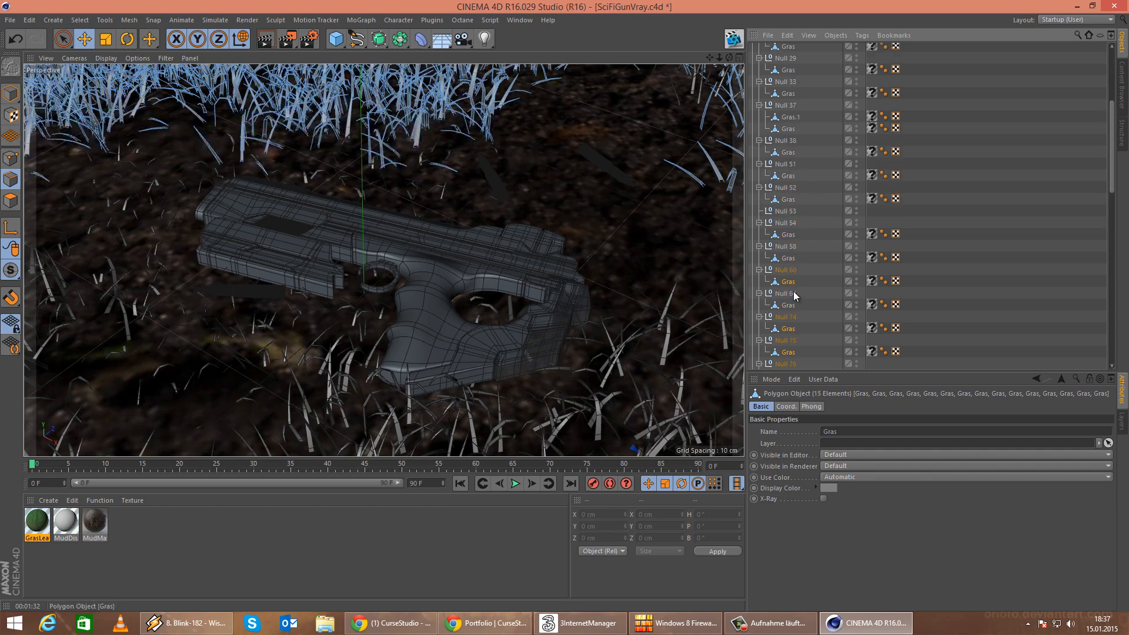
Filter the object list by type so that null objects are hidden, and clear the current selection.
left_click(1100, 34)
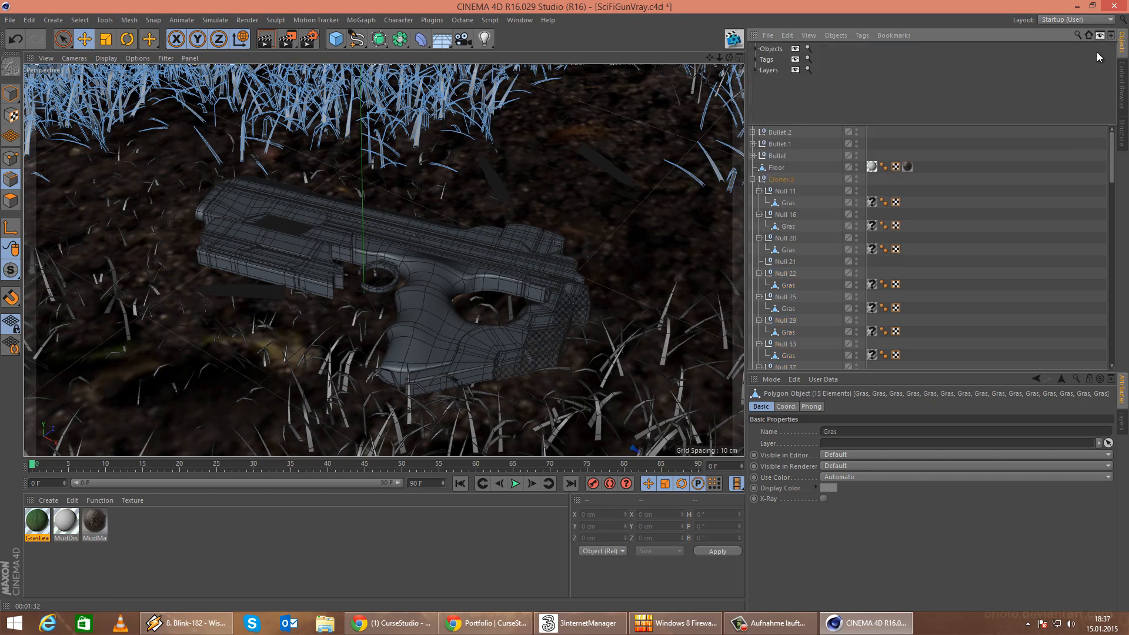
left_click(754, 61)
left_click(753, 61)
left_click(757, 49)
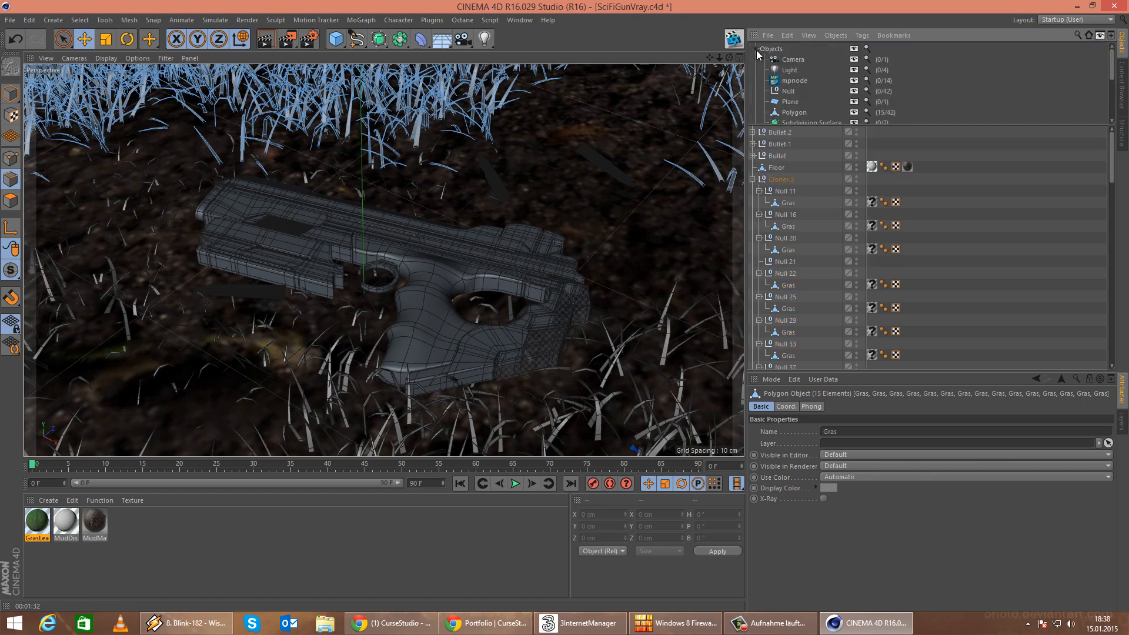
scroll(785, 84, "down", 3)
scroll(815, 92, "up", 3)
left_click(860, 94)
left_click(1022, 247)
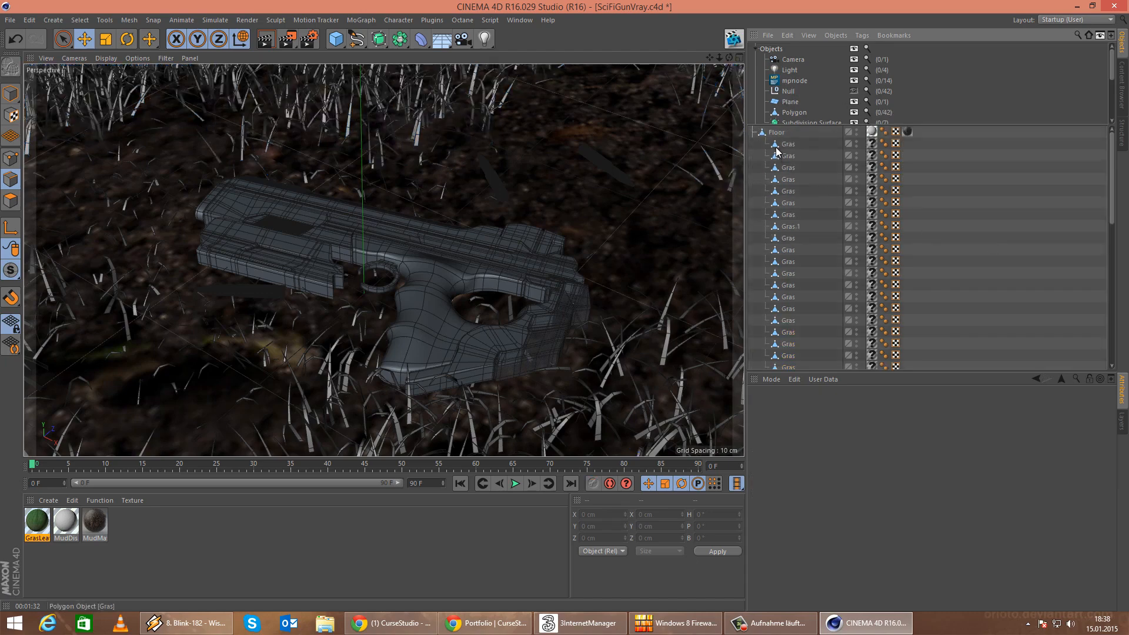
Apply GrasLeavesMaterial to all the Gras objects listed between Floor and Plane, and deselect them.
left_click(788, 247)
scroll(795, 283, "down", 3)
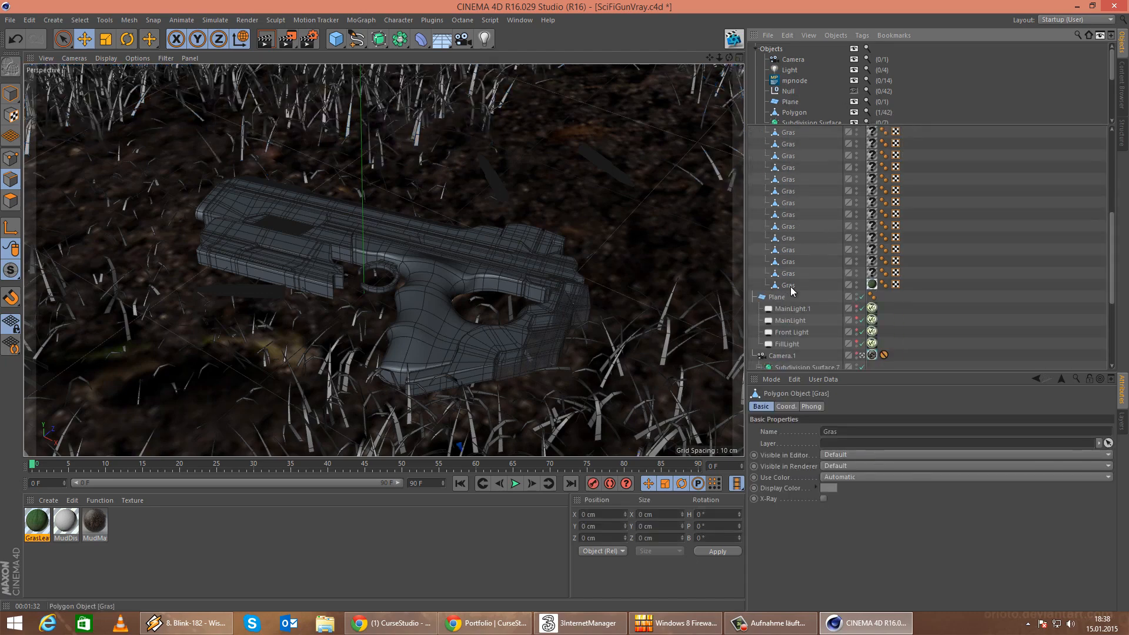
left_click(791, 287, "shift")
scroll(821, 248, "up", 2)
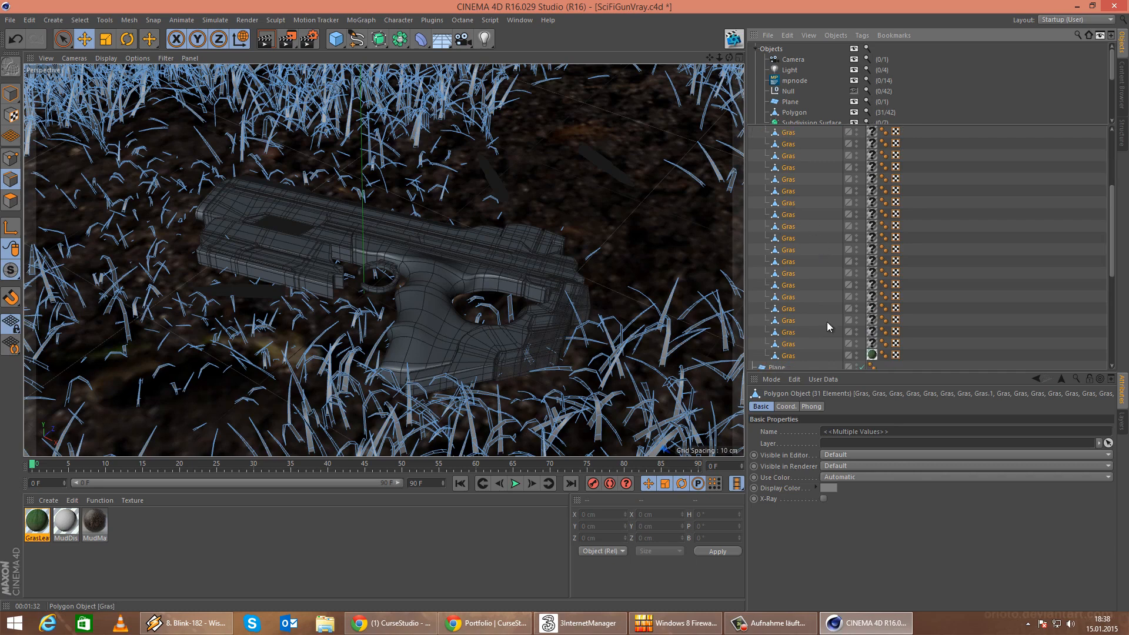
right_click(33, 525)
left_click(64, 433)
left_click(1020, 330)
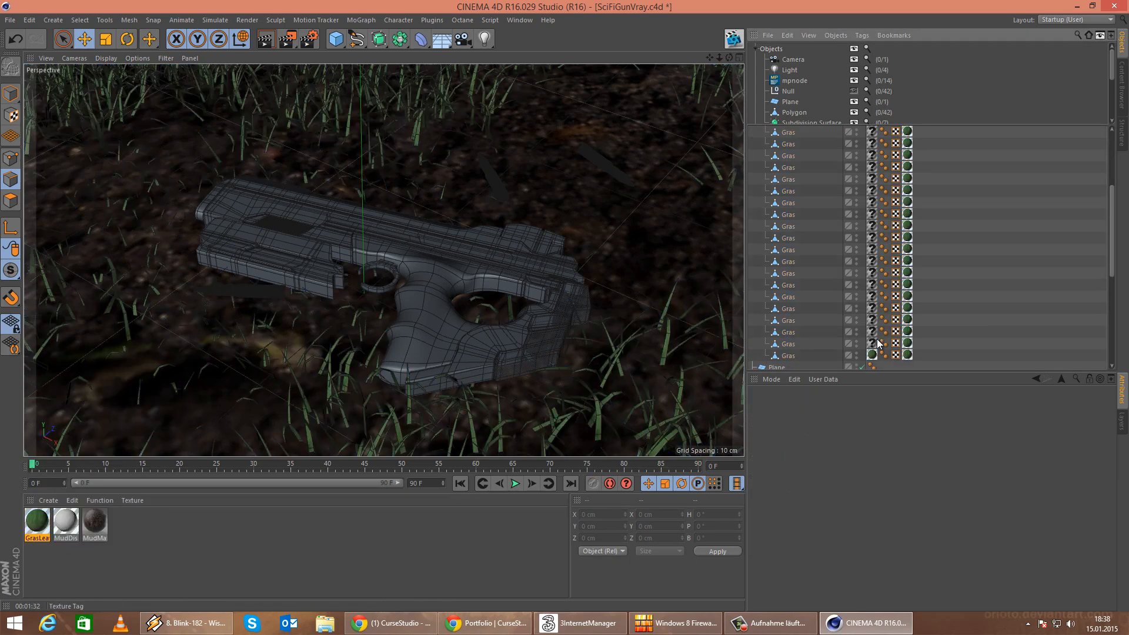
Delete the old empty texture tags from all the Gras objects.
scroll(946, 287, "up", 2)
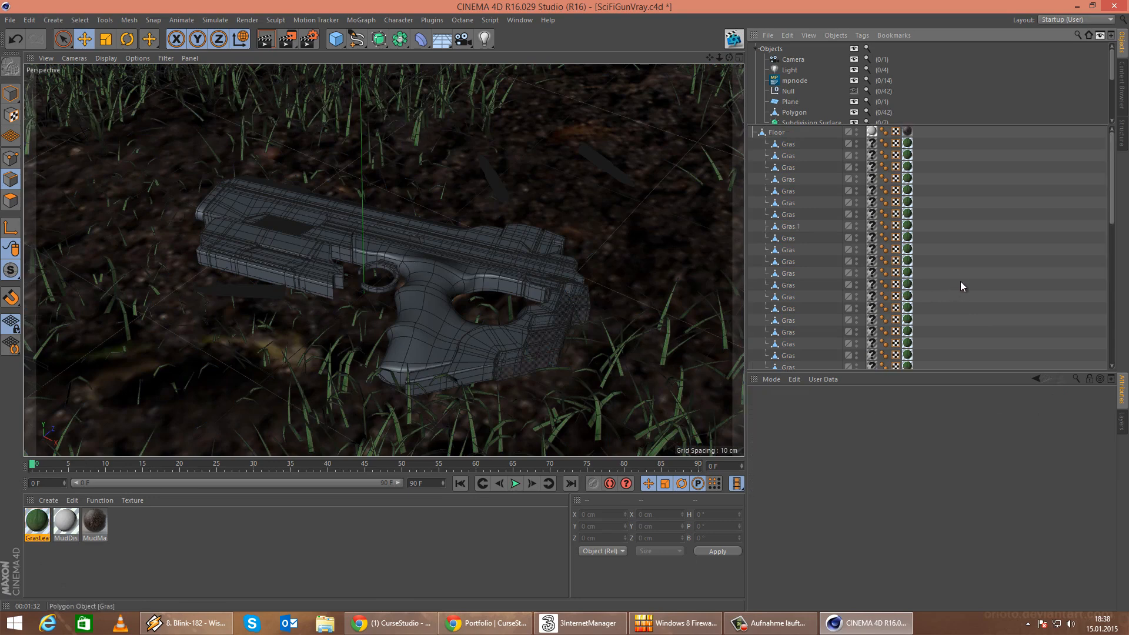
left_click(872, 144)
scroll(882, 317, "down", 4)
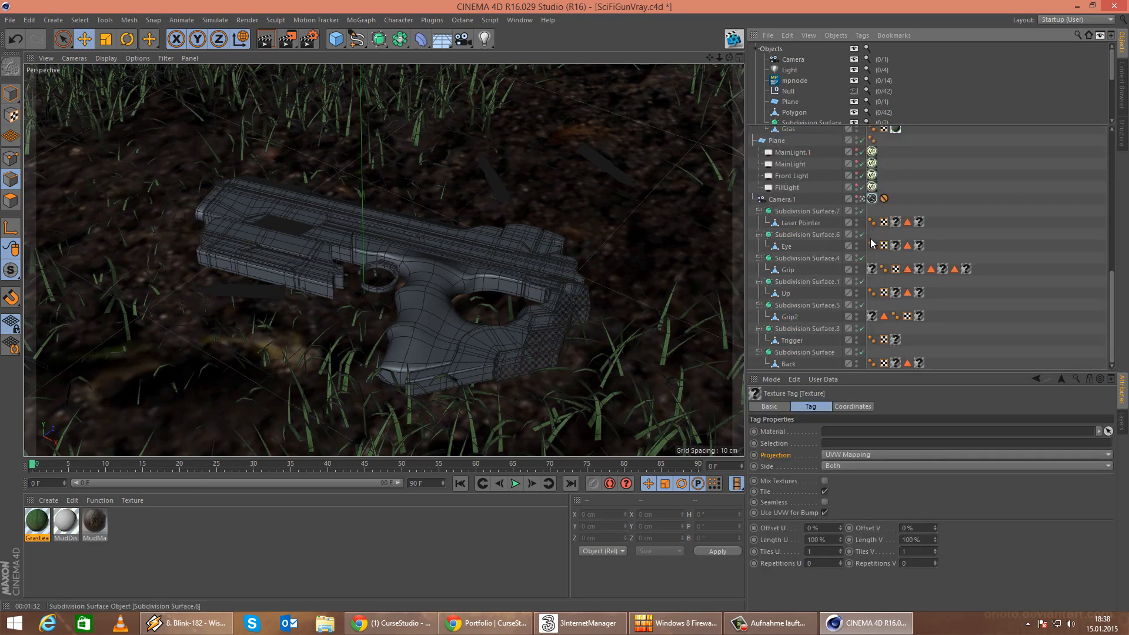
scroll(870, 317, "down", 1)
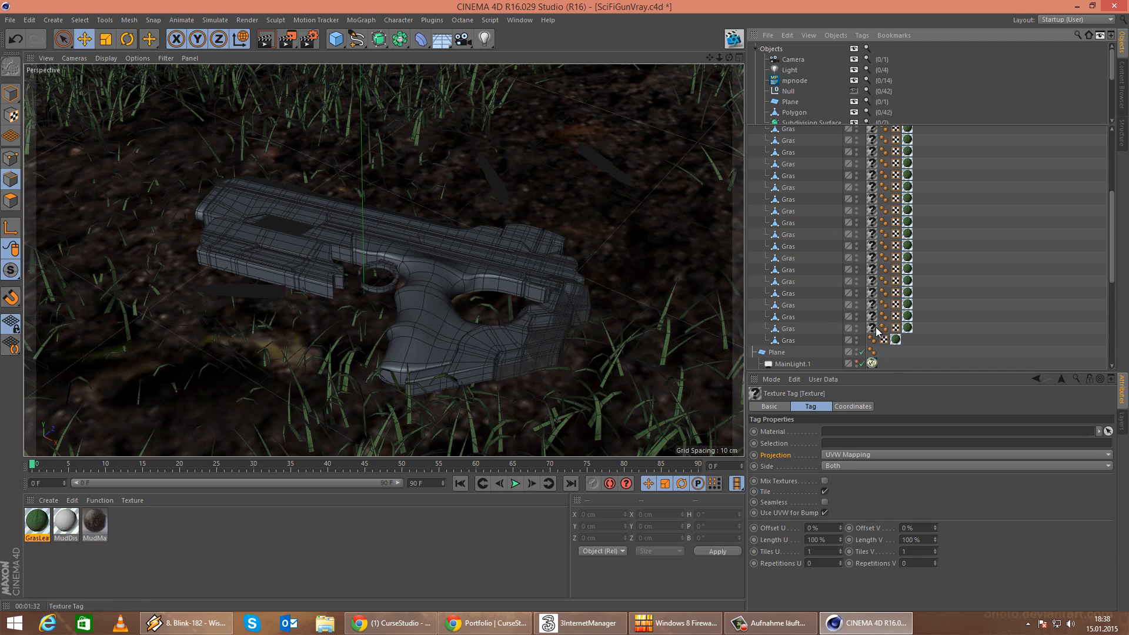
left_click(873, 329, "shift")
key("Delete")
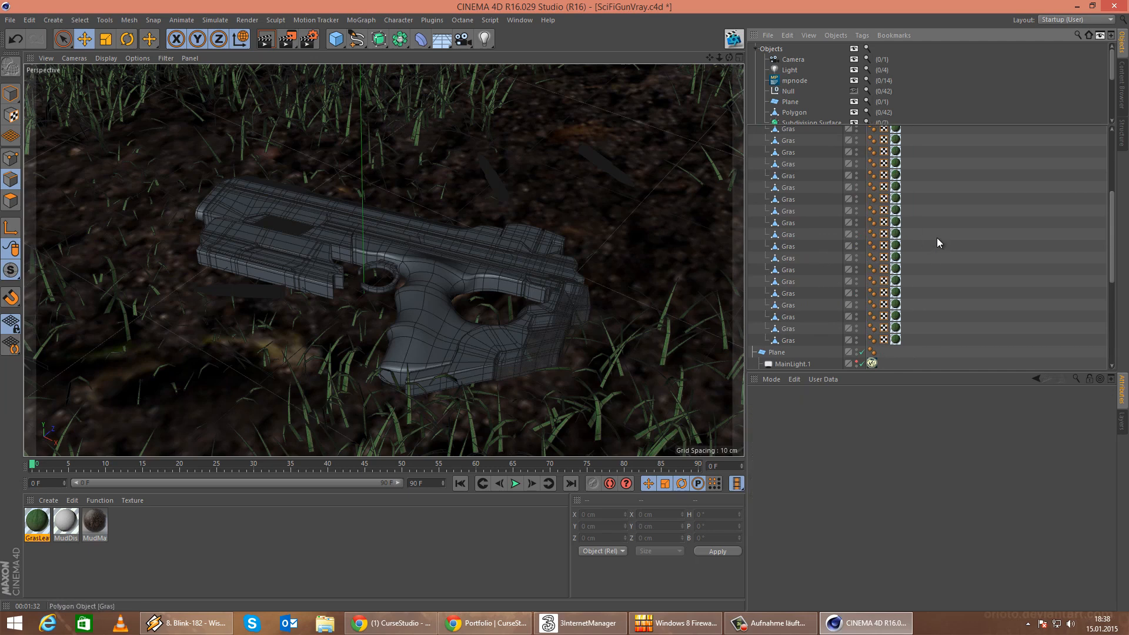
Try to move the GrasLeavesMaterial texture tags of all the Gras objects onto the last Gras object.
scroll(936, 241, "up", 5)
left_click_drag(916, 141, 787, 259)
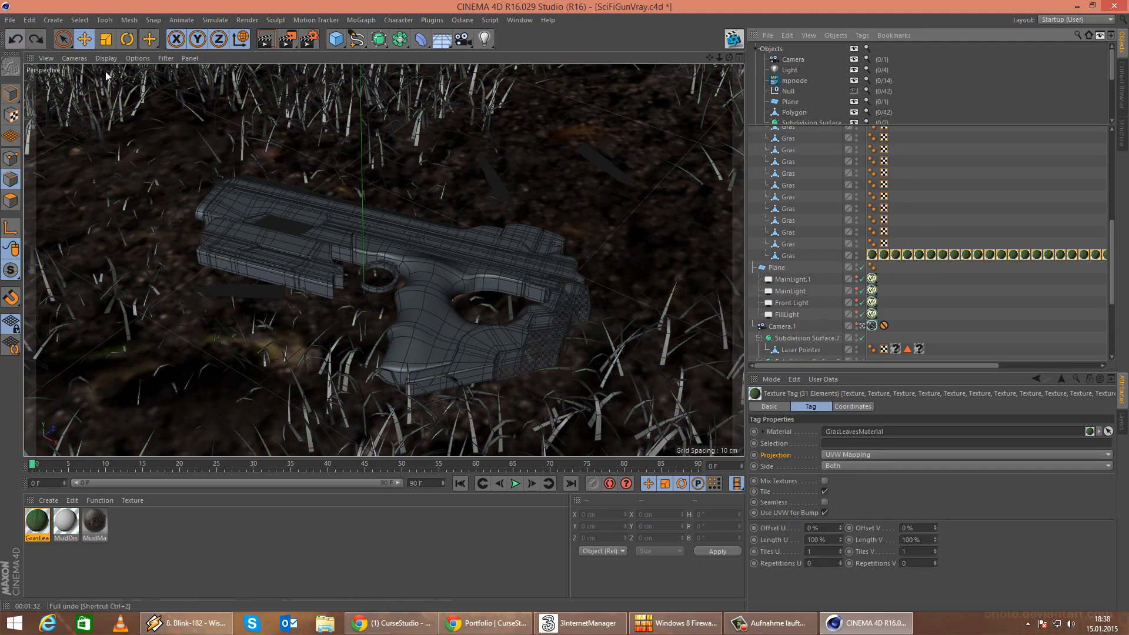
Undo the last move of the Gras objects' texture tags and clear the selection.
left_click(18, 41)
left_click(968, 207)
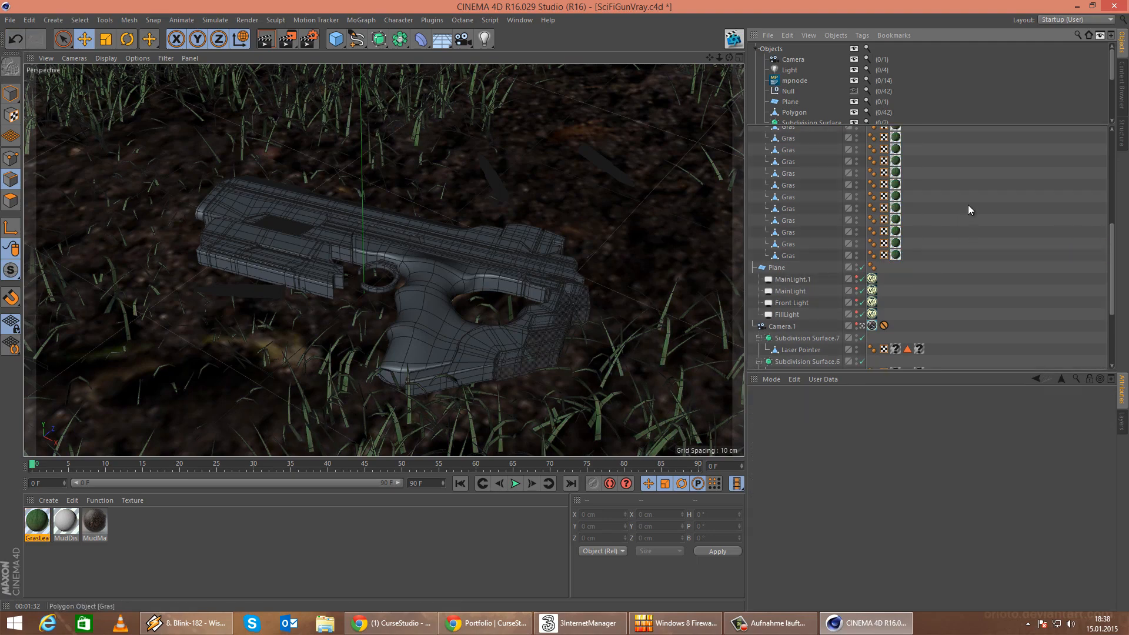
Show null objects in the object list again, close the object filter, and collapse the Cloner.3 hierarchy.
left_click(854, 90)
left_click(1099, 35)
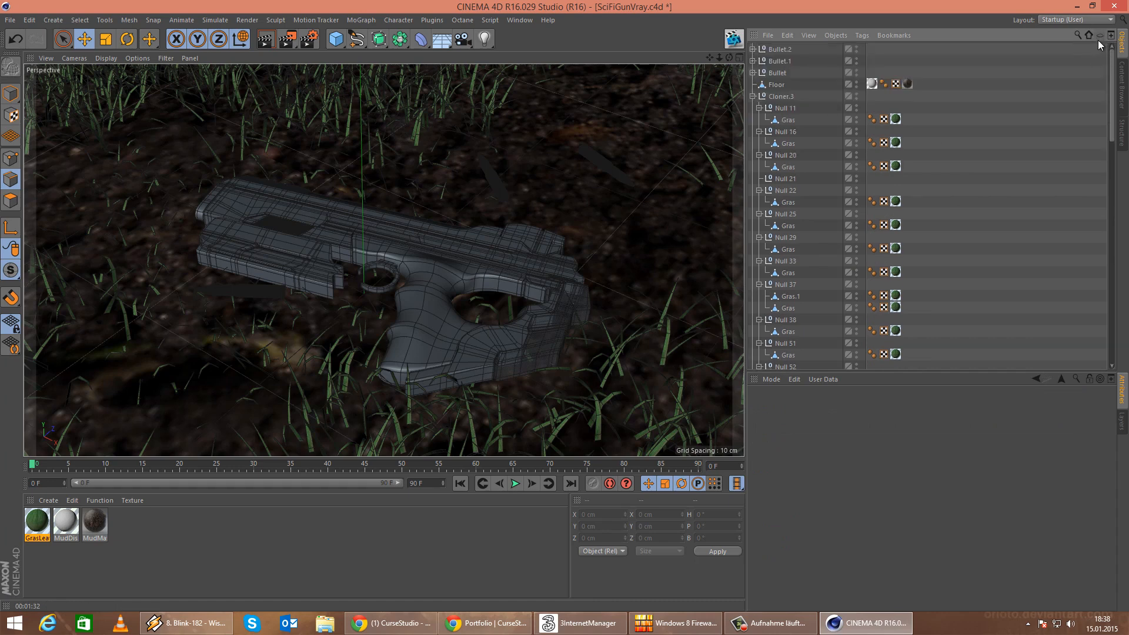
scroll(920, 222, "down", 15)
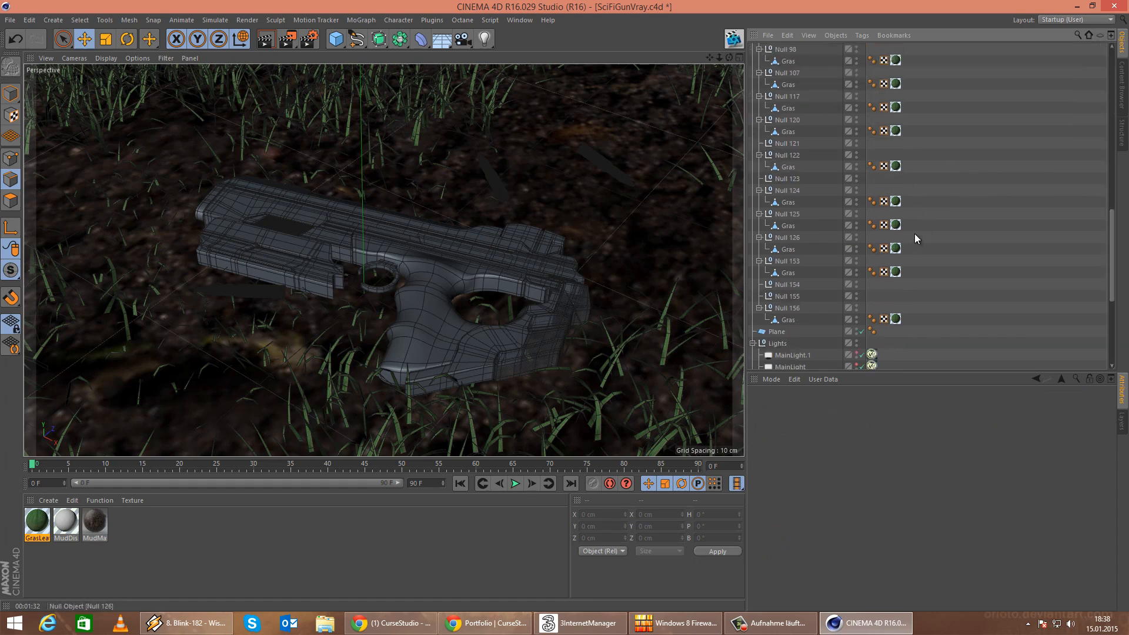
scroll(947, 198, "up", 15)
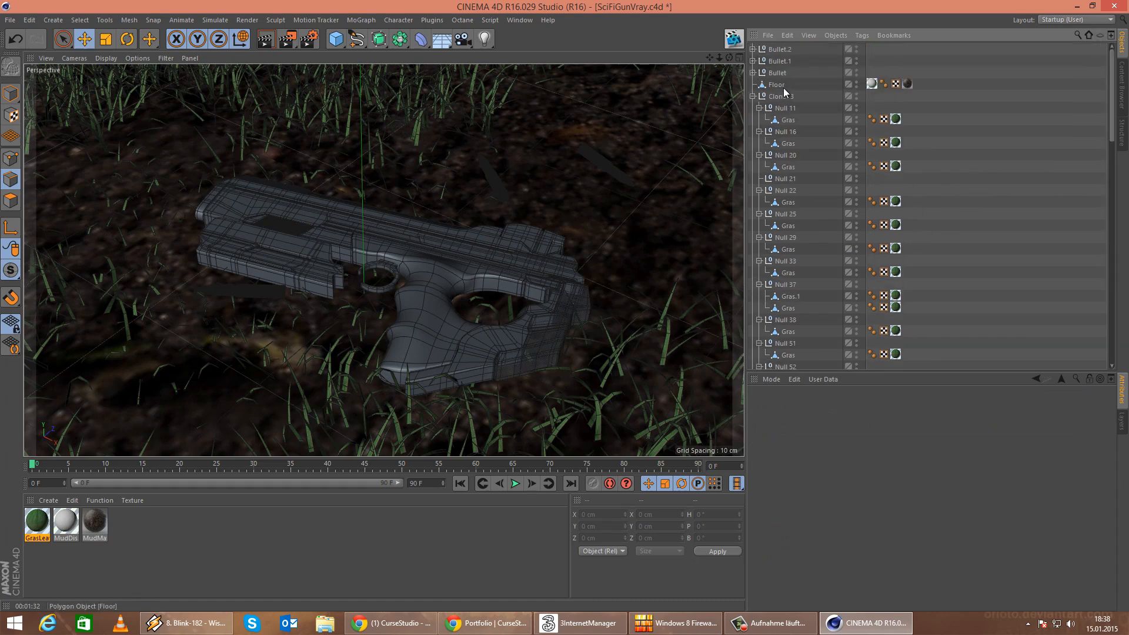
left_click(752, 97)
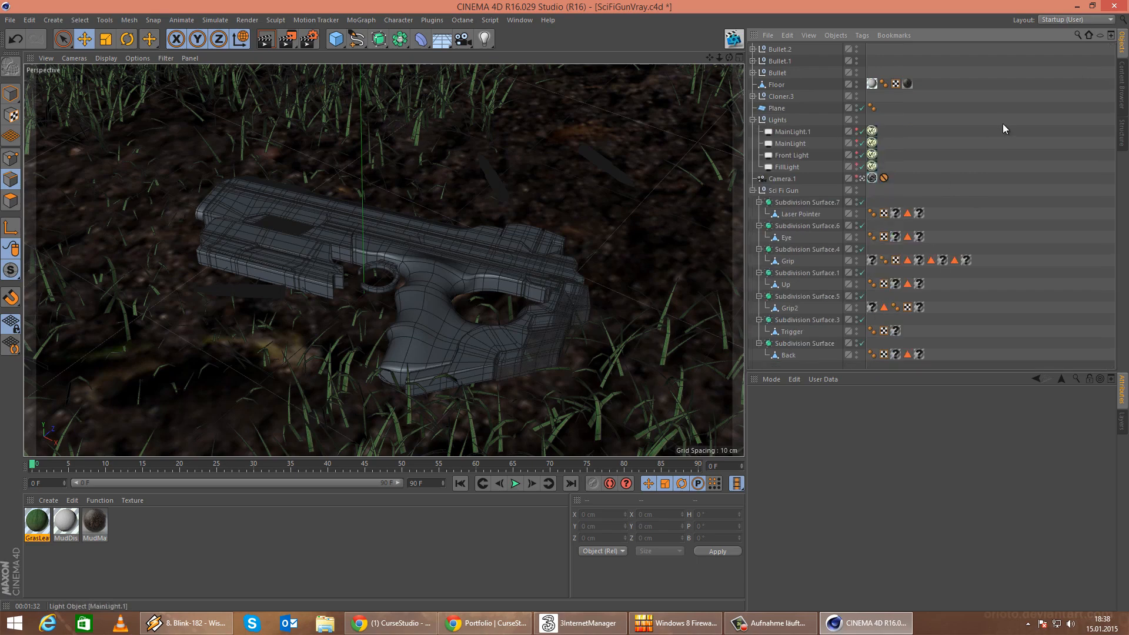
Render the current perspective view to check the grass around the gun.
left_click(263, 40)
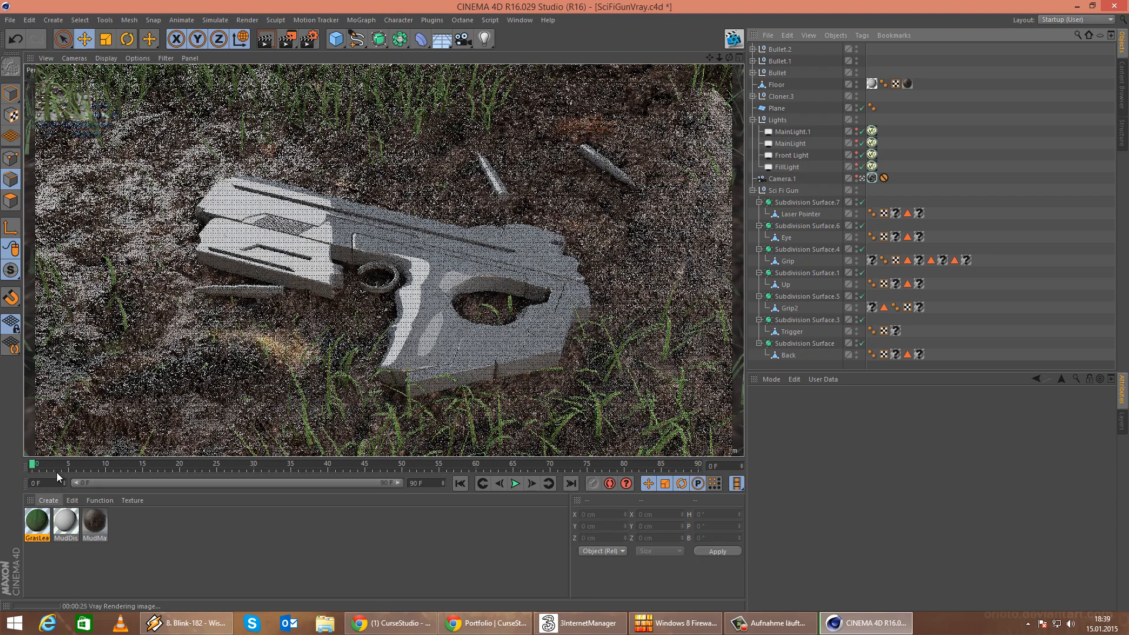
Create a new Vray2SidedMaterial from the VrayBridge shaders.
left_click(57, 501)
mouse_move(129, 419)
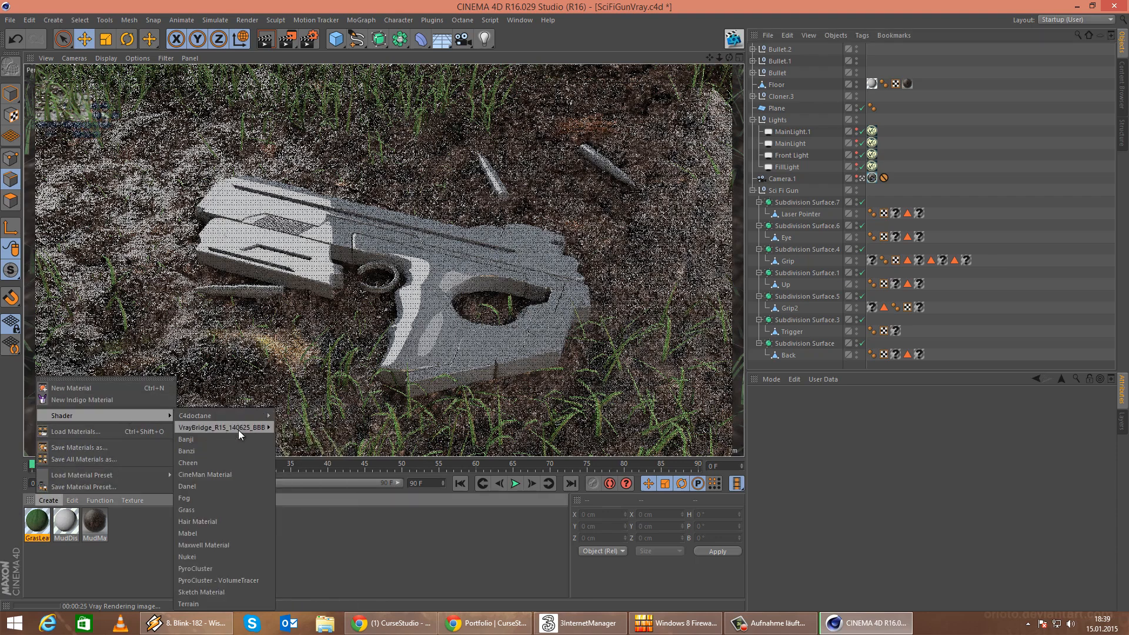
mouse_move(245, 428)
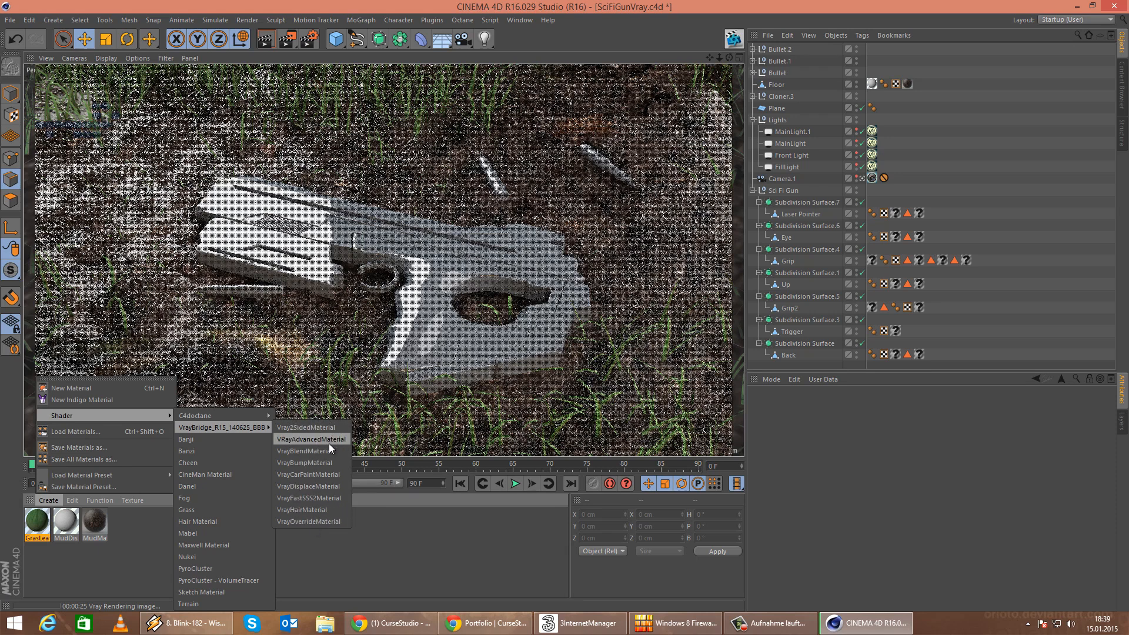
left_click(333, 428)
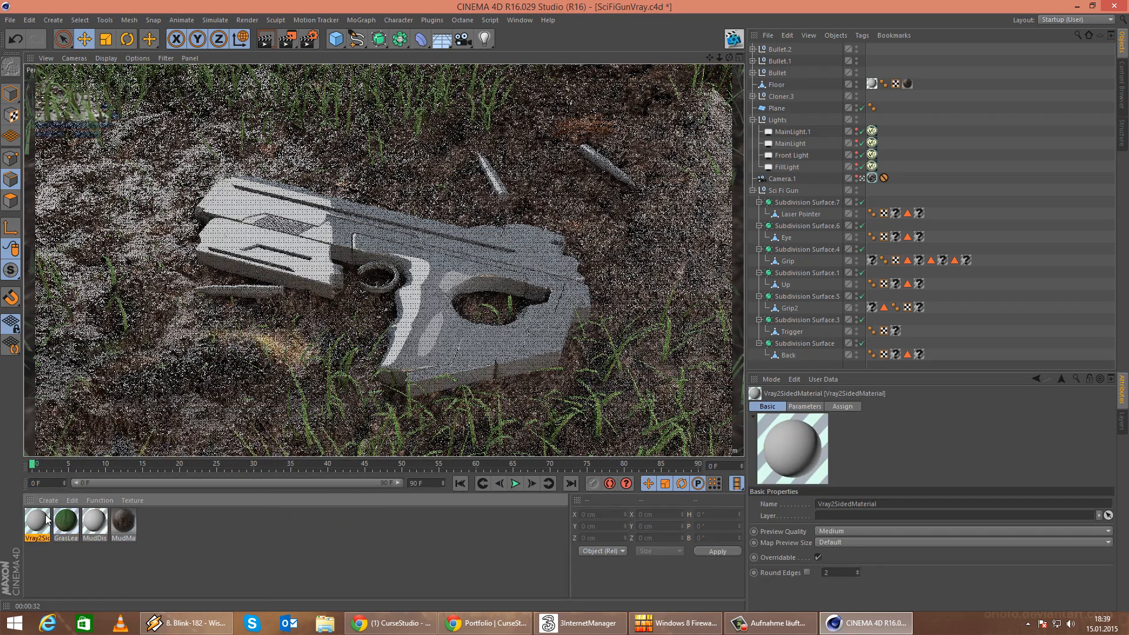
Set GrasLeavesMaterial as both the back side and front side material of the new Vray2SidedMaterial, and deselect it.
double_click(37, 520)
left_click(412, 156)
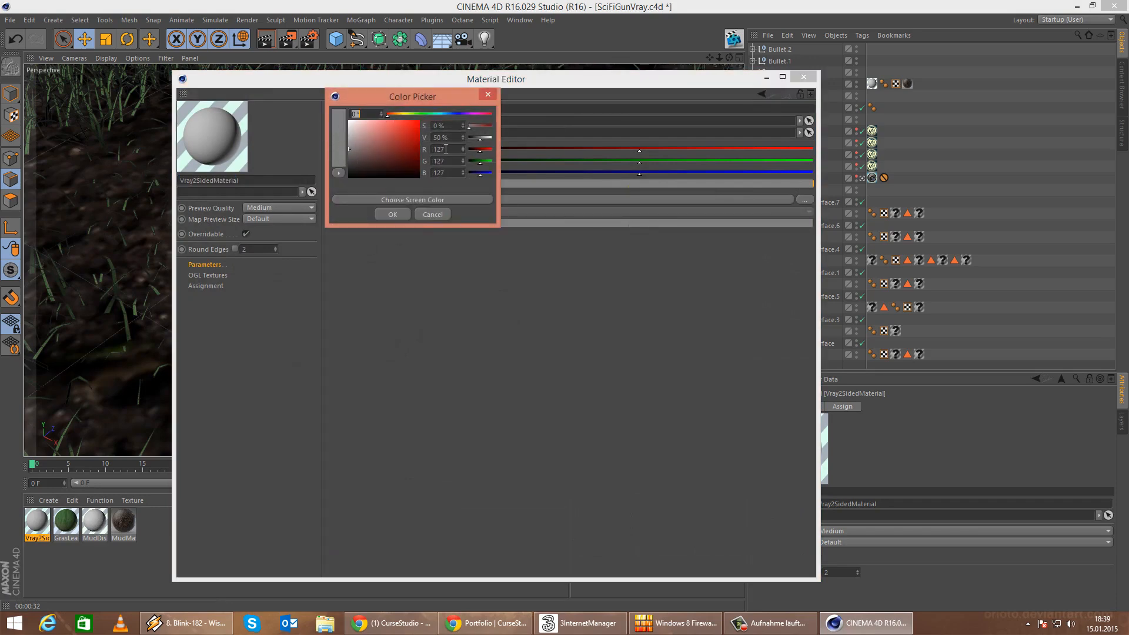
left_click(323, 235)
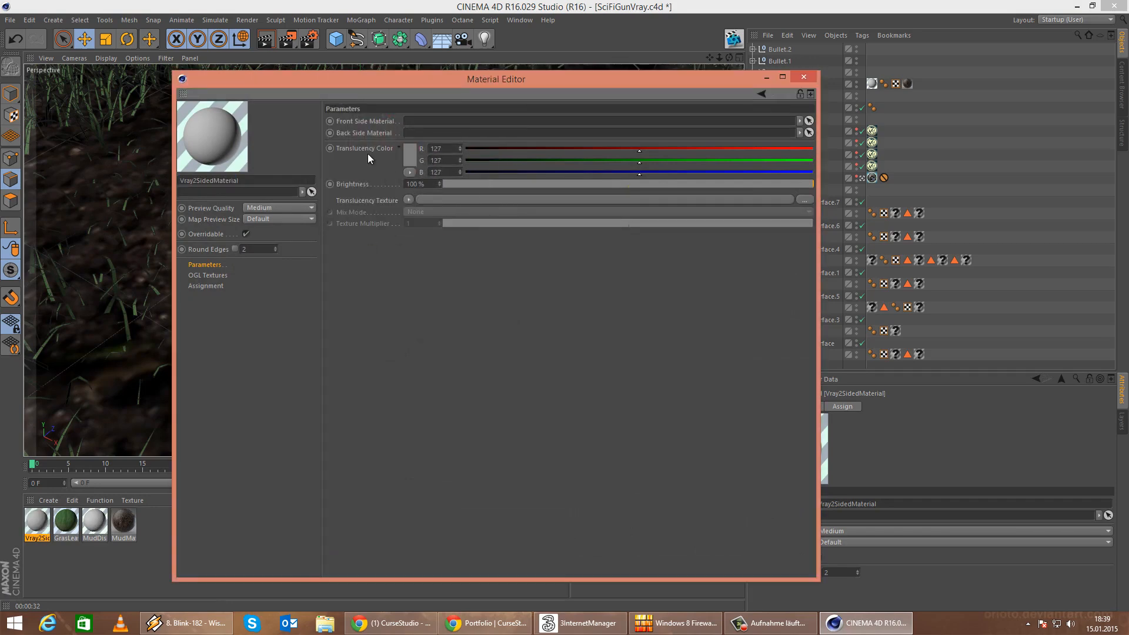
left_click_drag(67, 523, 438, 134)
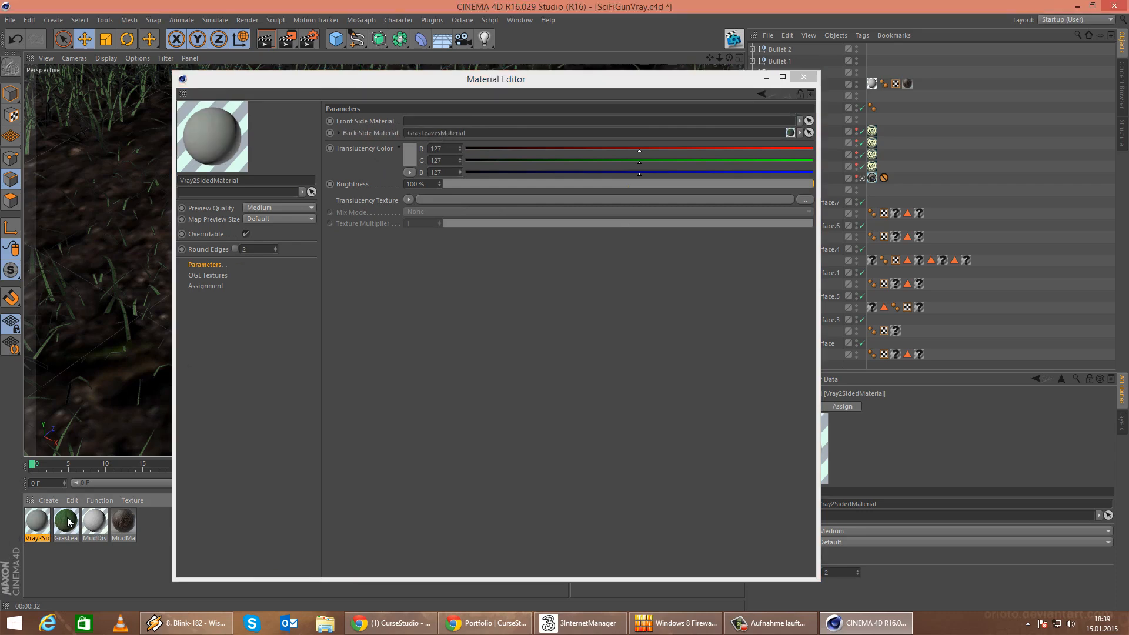
left_click_drag(68, 521, 428, 123)
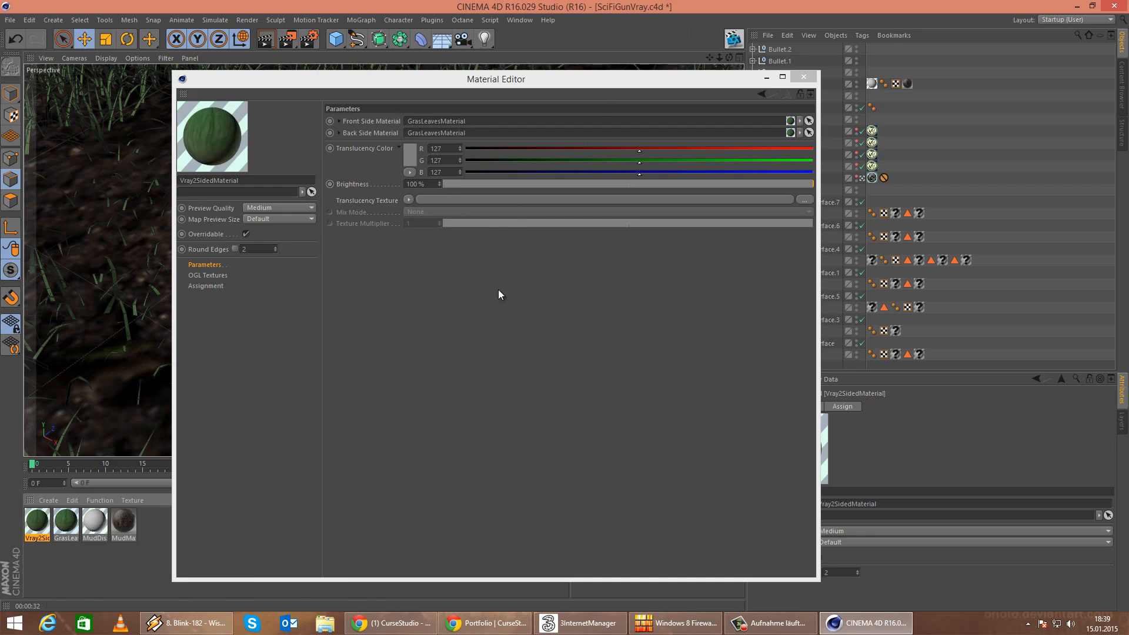
left_click(811, 80)
left_click(249, 552)
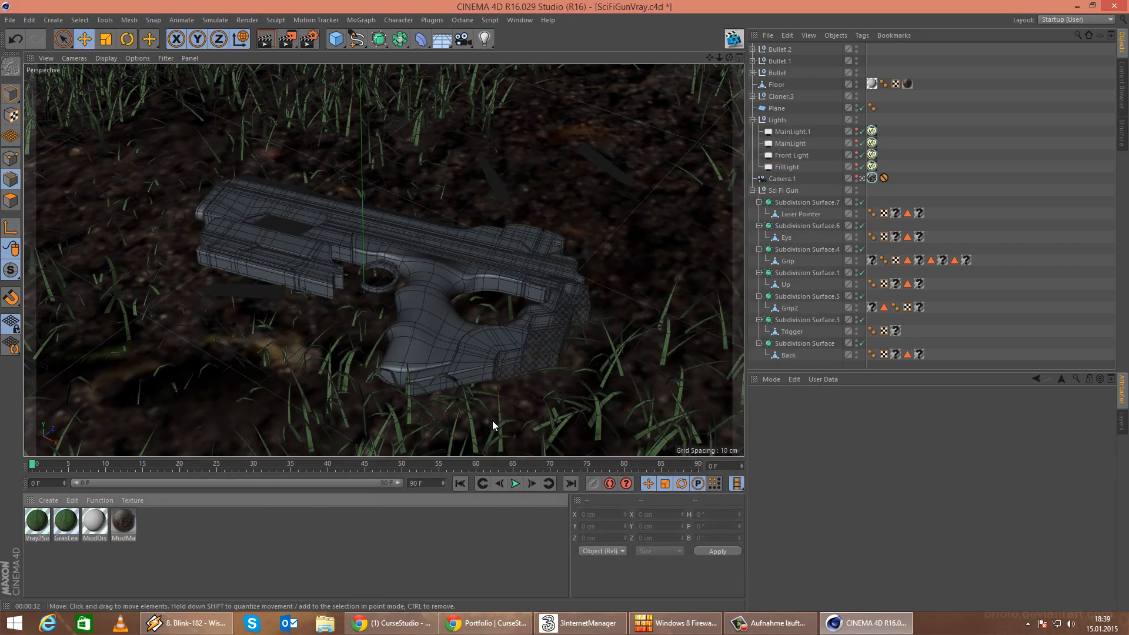
Rename the Vray2SidedMaterial as 2SidedGrasLeafs and close its editor.
left_click(36, 524)
double_click(39, 528)
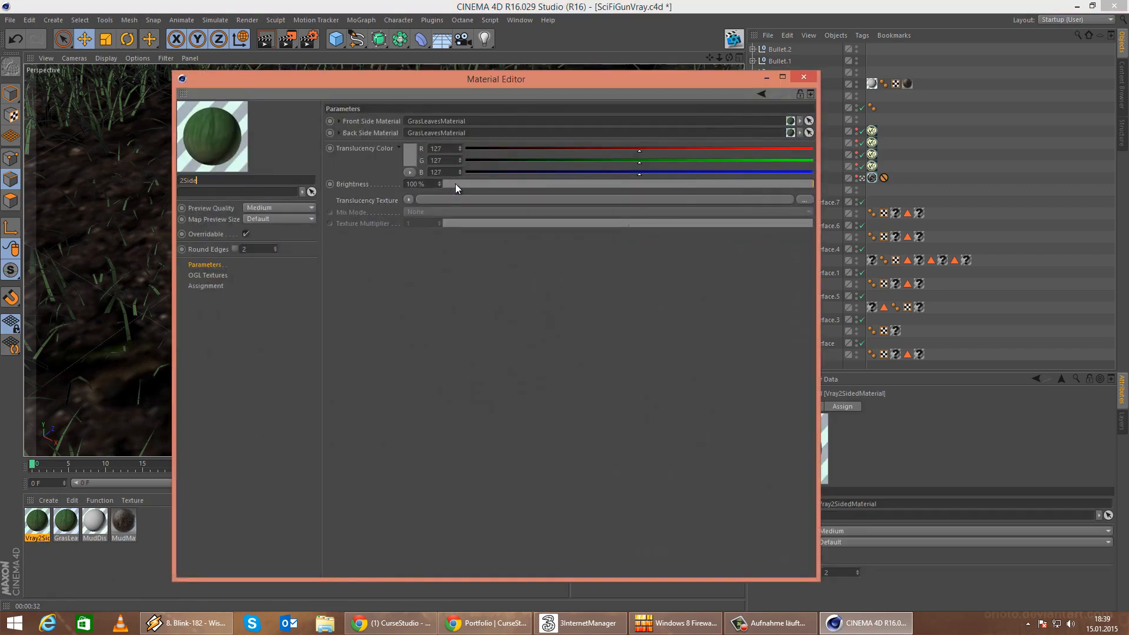
type("2SidedGrasLeaves")
key("Return")
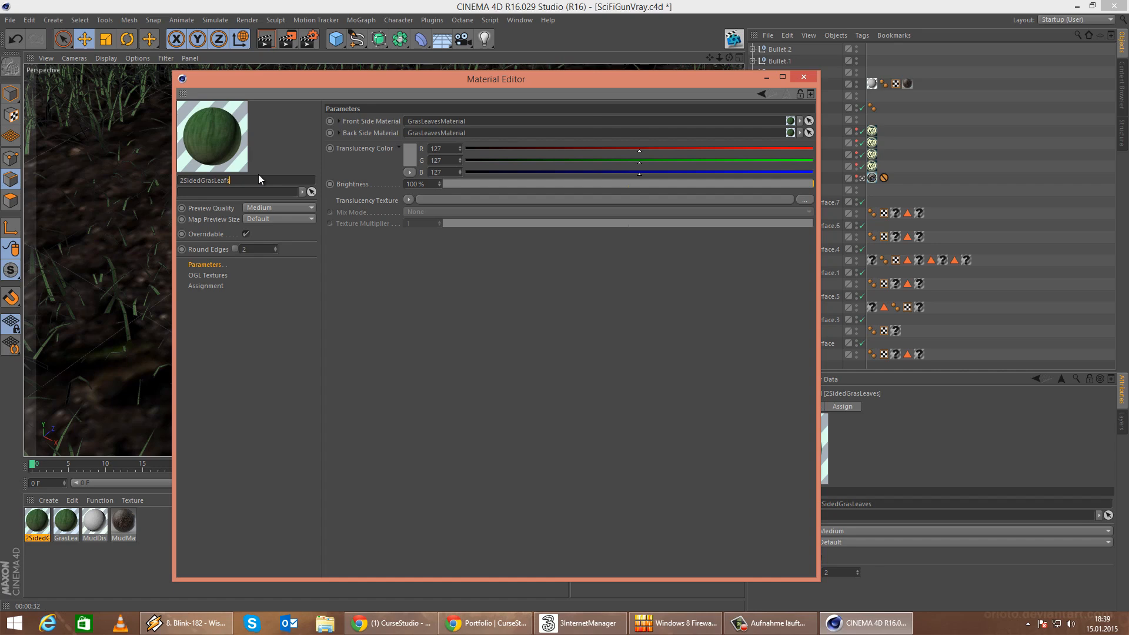
left_click(804, 77)
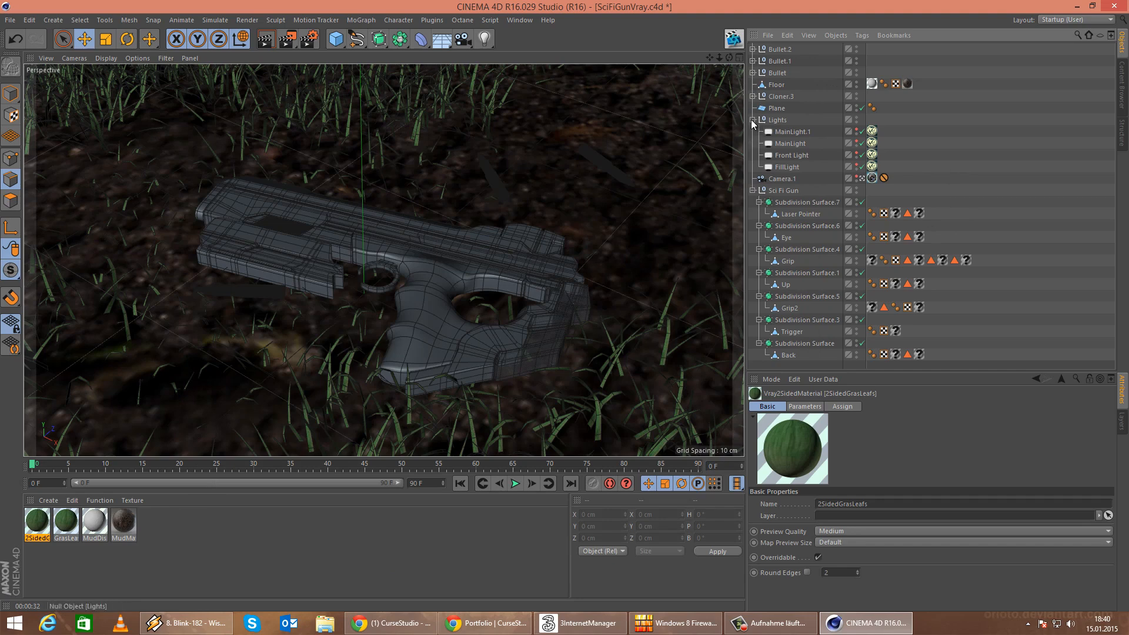
Collapse the Sci Fi Gun and Lights groups, expand Cloner.3, and filter null objects out of the object list.
left_click(753, 190)
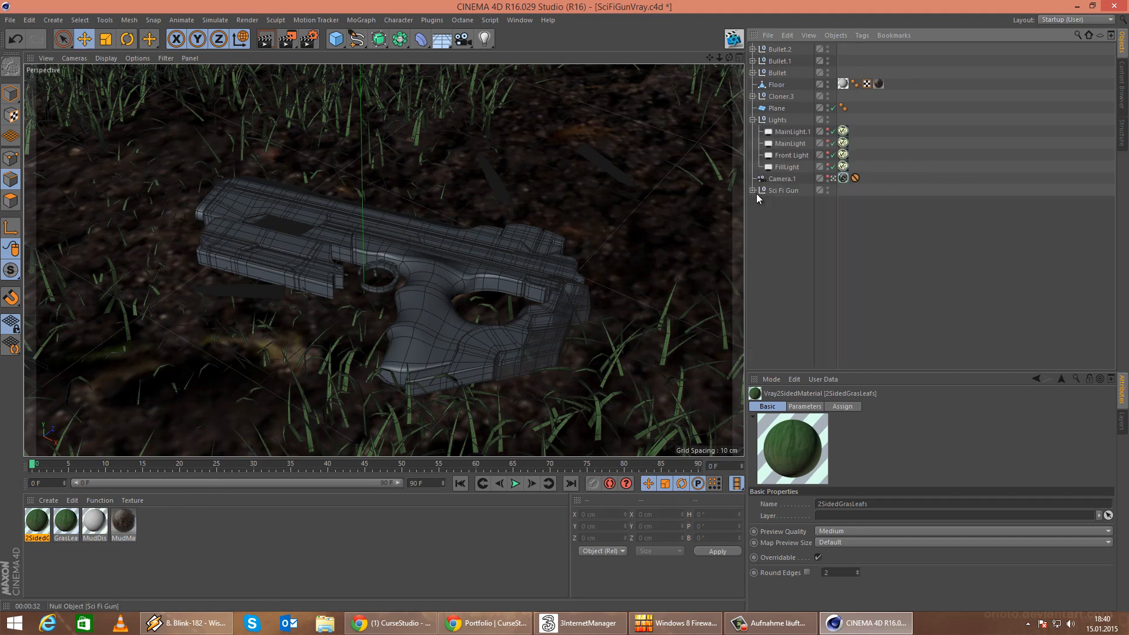
left_click(753, 119)
left_click(753, 96)
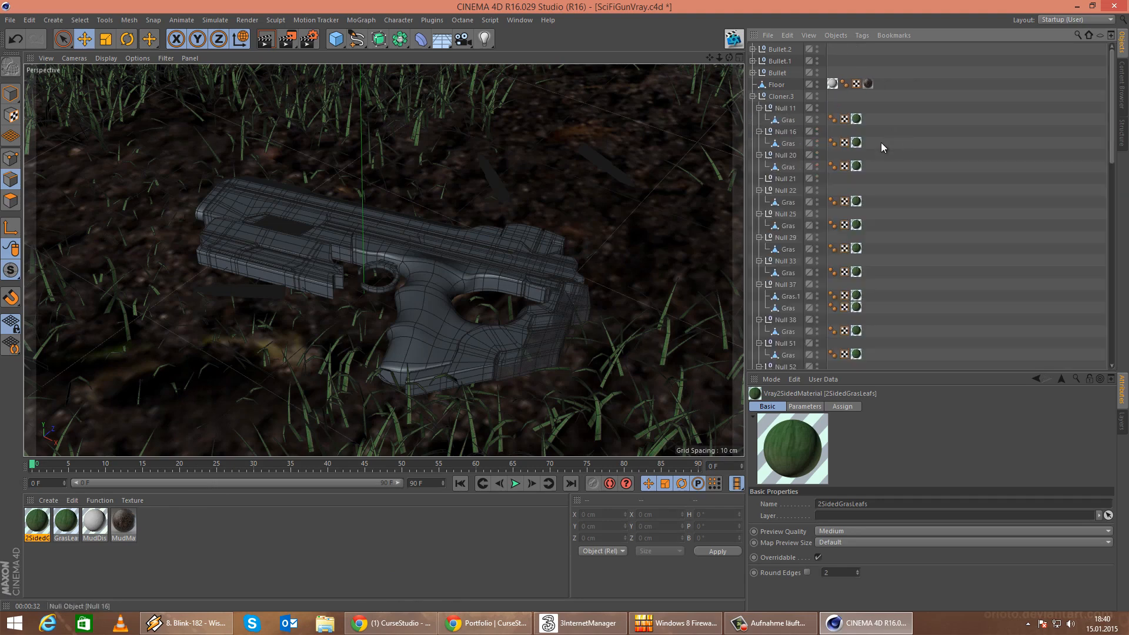
left_click(1099, 35)
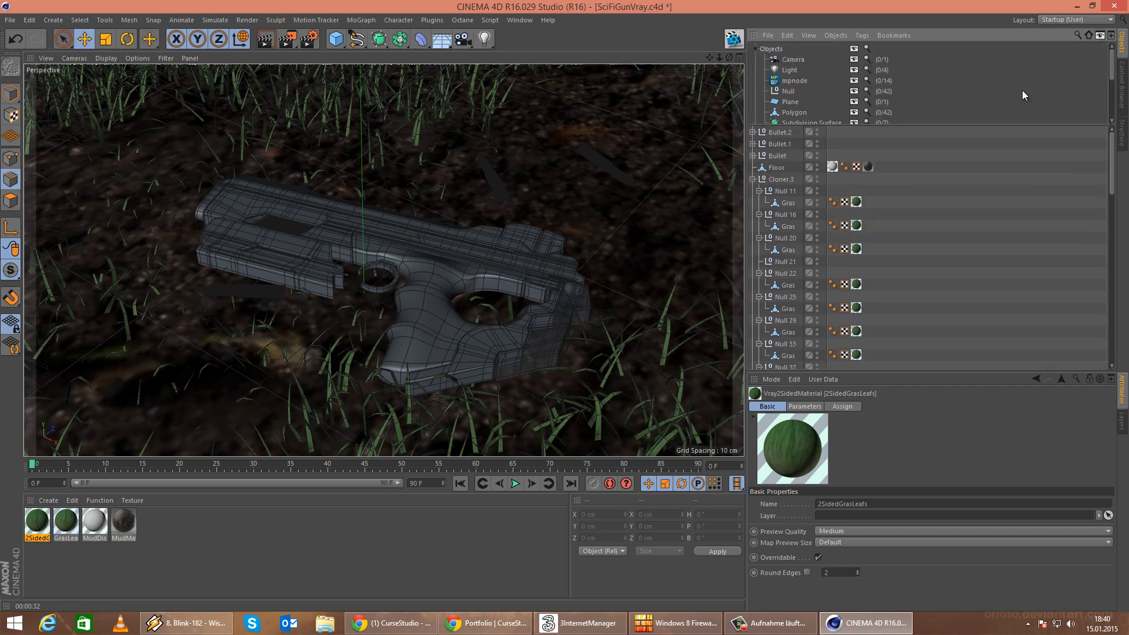
left_click(854, 90)
Select the GrasLeavesMaterial texture tags of all the Gras objects and delete them.
left_click_drag(875, 141, 855, 349)
scroll(911, 292, "up", 5)
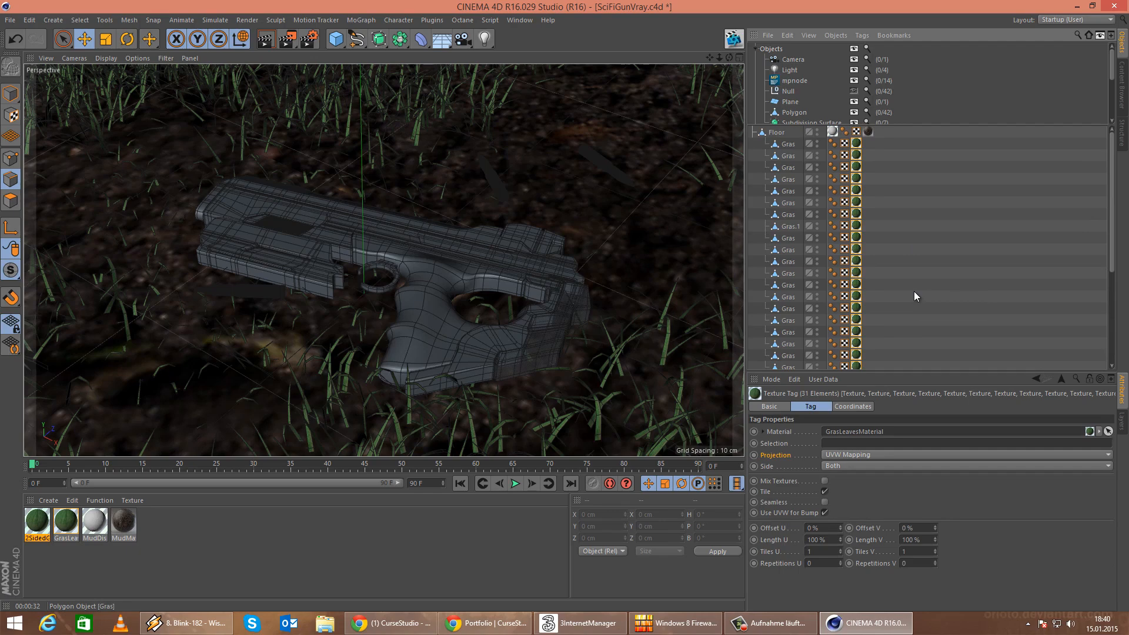
key("Delete")
Apply the 2SidedGrasLeafs material to all the Gras objects between Floor and Plane, and deselect them.
left_click(789, 154)
scroll(782, 234, "down", 5)
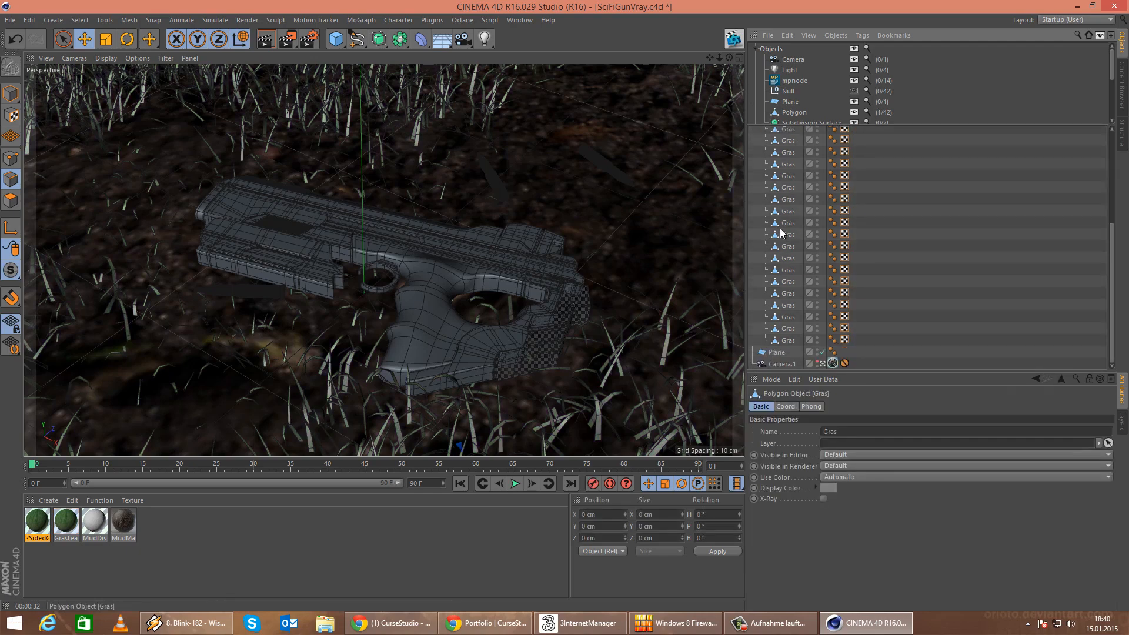
left_click(795, 344, "shift")
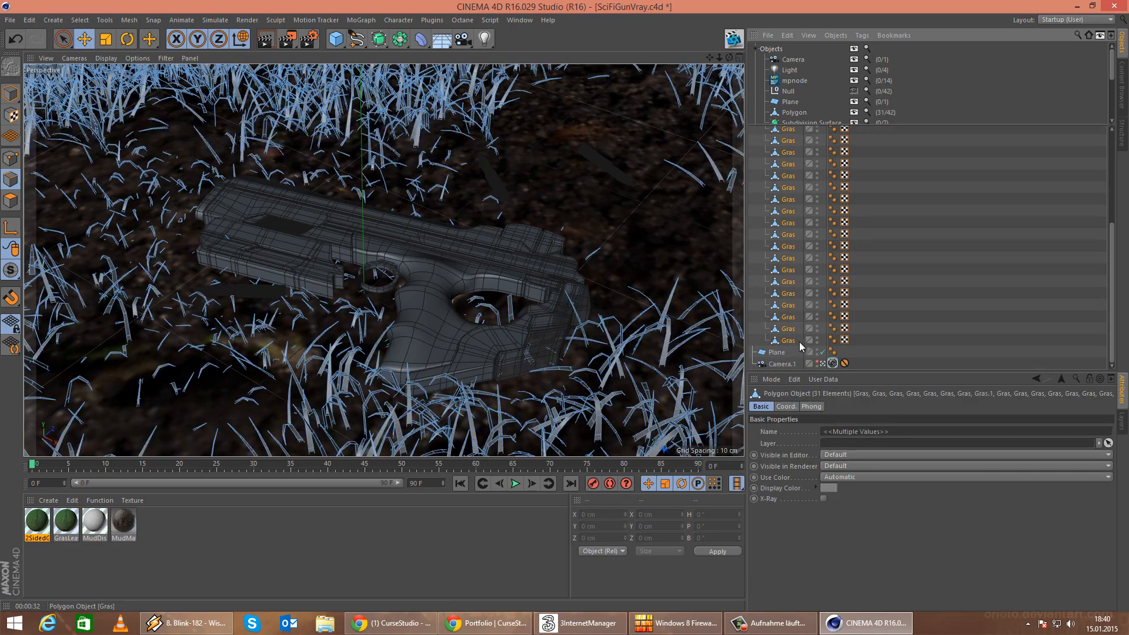
right_click(39, 525)
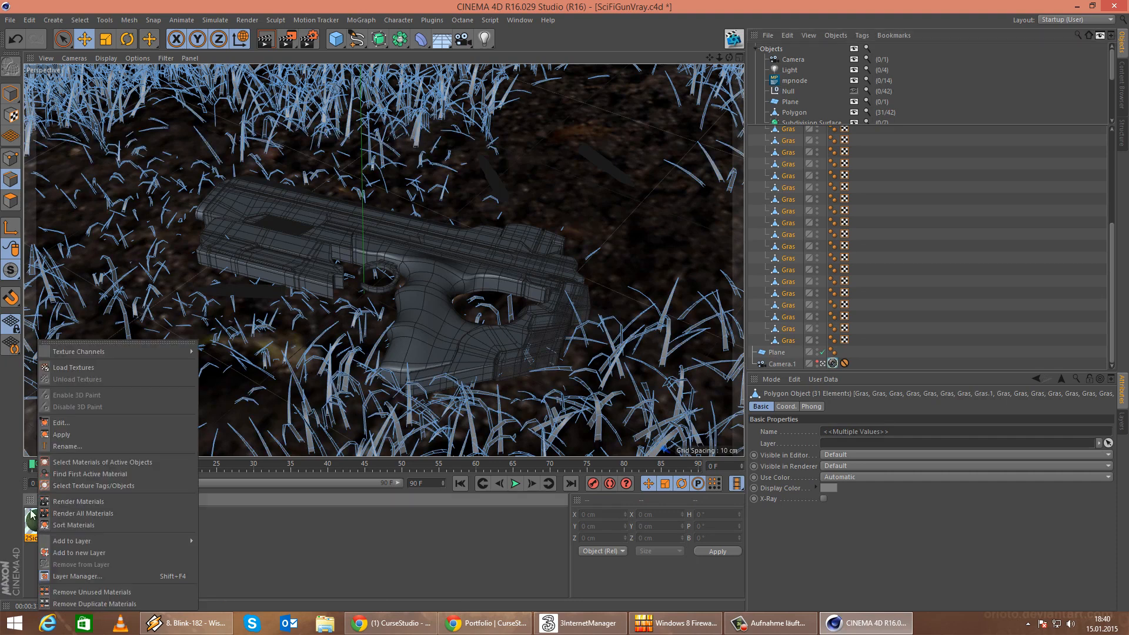
left_click(83, 433)
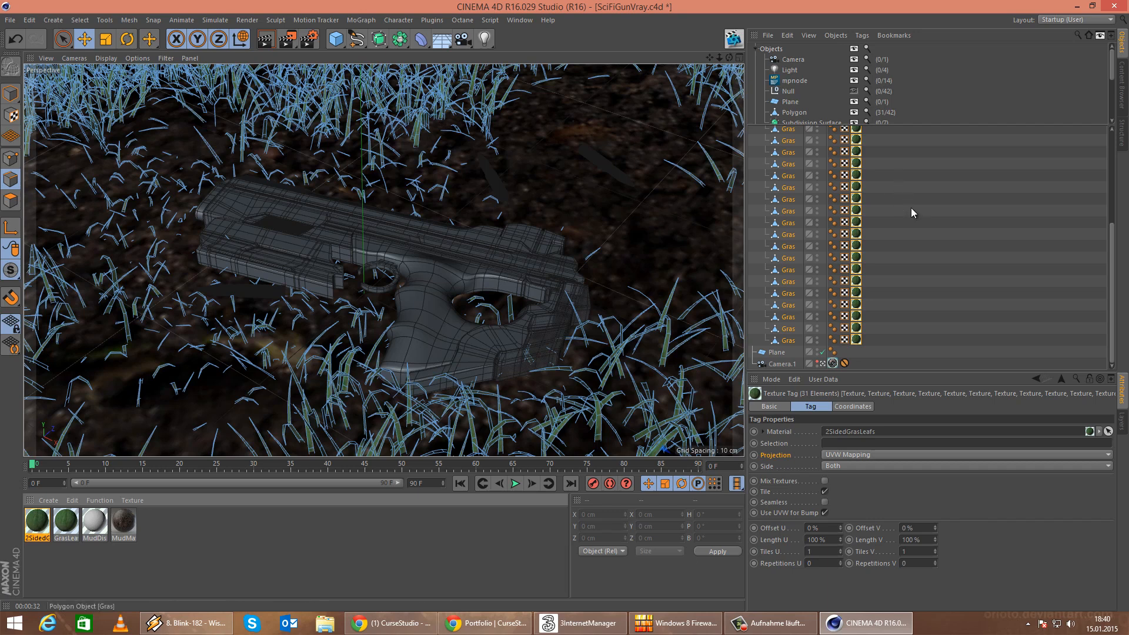
left_click(911, 208)
Show null objects in the object list again and close the object filter.
scroll(927, 247, "up", 5)
left_click(852, 92)
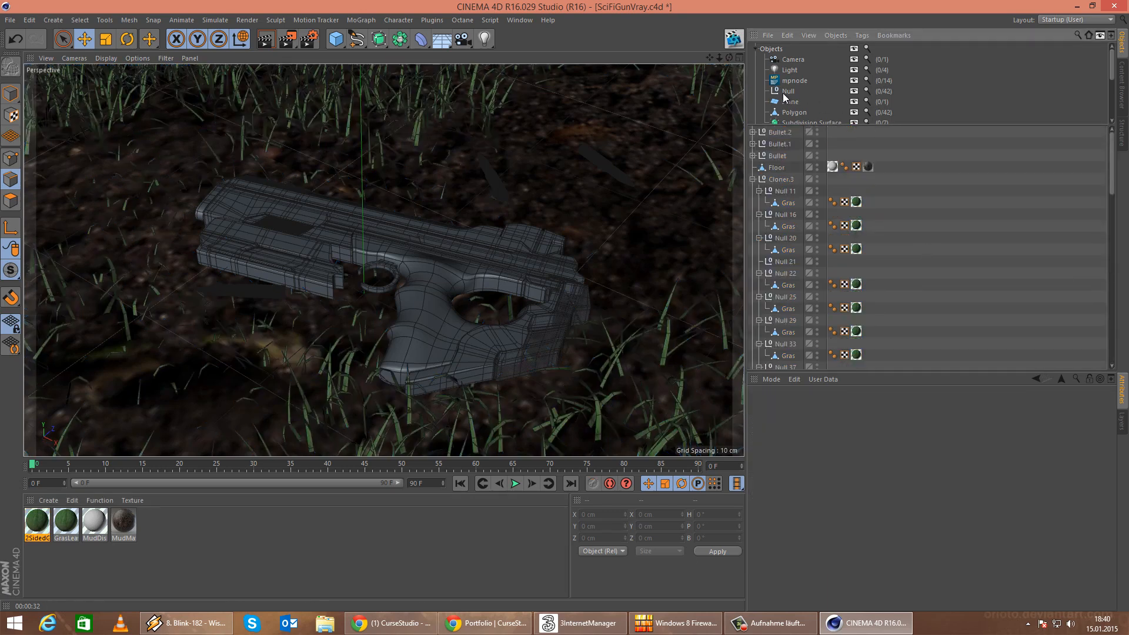
left_click(1099, 38)
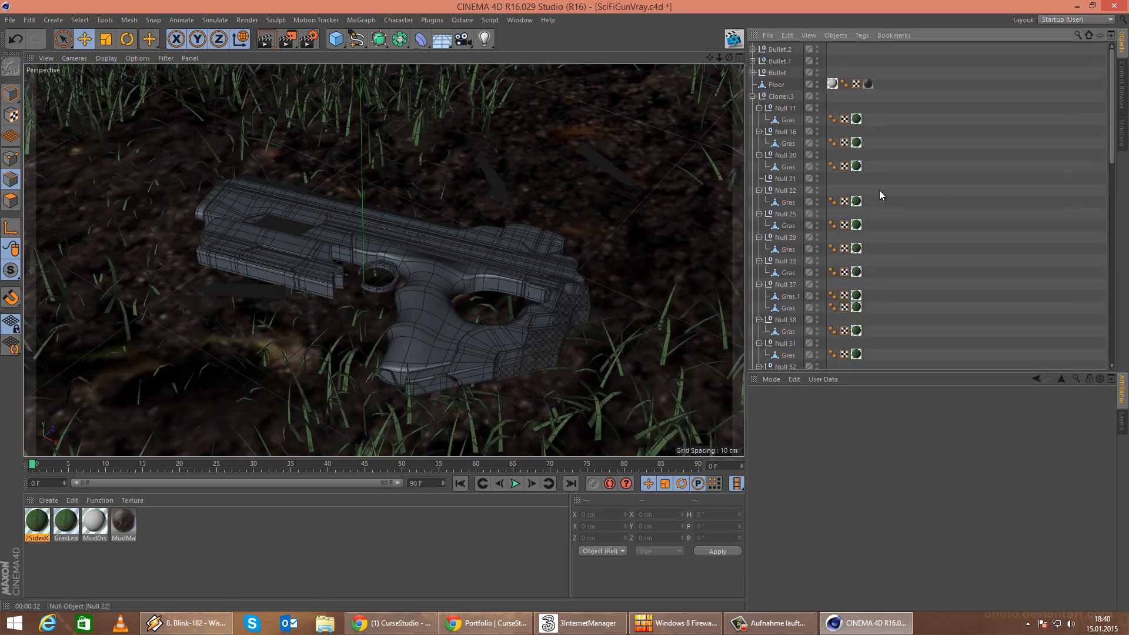
Delete the empty nulls Null 155 and Null 154 near the end of the Cloner.3 hierarchy.
scroll(880, 194, "down", 6)
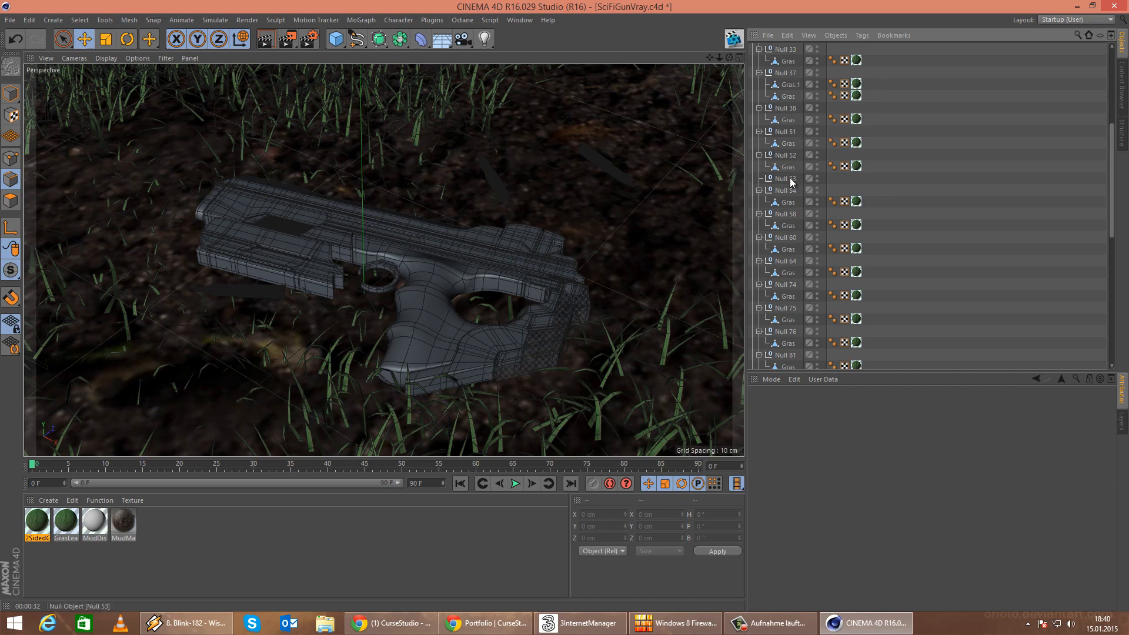
scroll(883, 207, "down", 10)
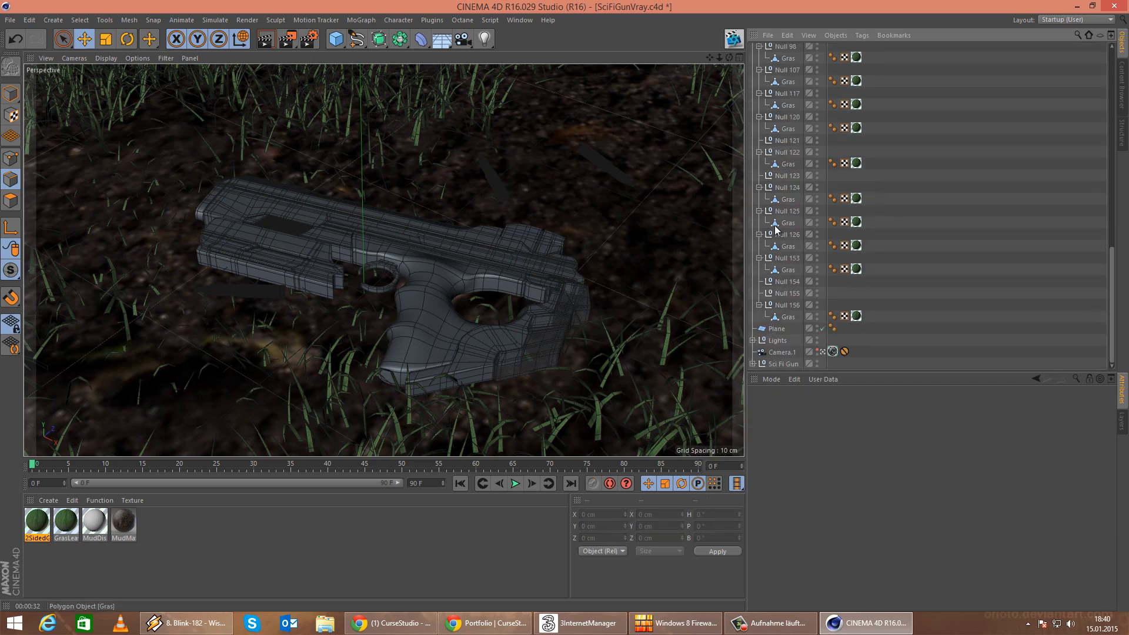
left_click(793, 292)
key("Delete")
left_click(796, 296)
key("Delete")
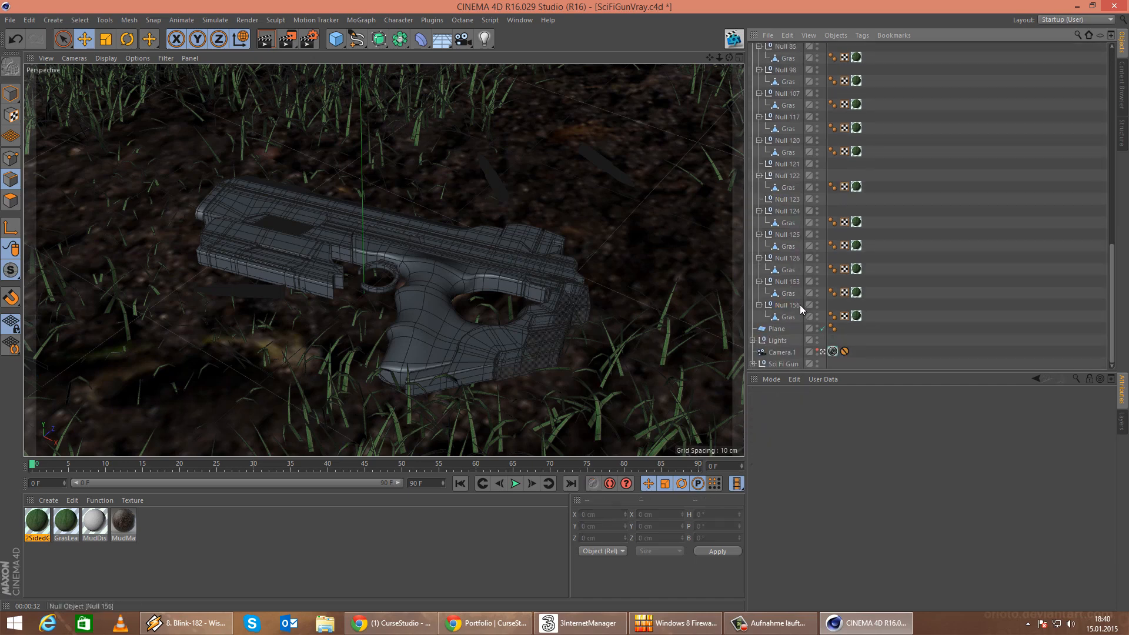
Delete the remaining empty nulls in Cloner.3, including Null 123, Null 53 and Null 21.
scroll(818, 243, "up", 2)
left_click(788, 271)
key("Delete")
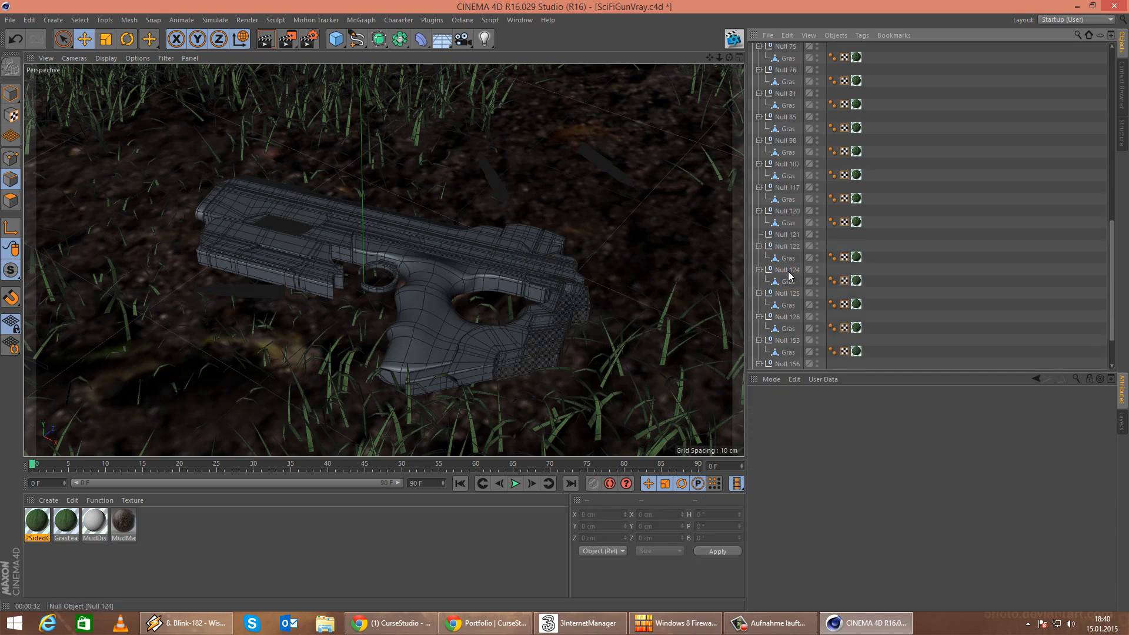
scroll(794, 247, "up", 10)
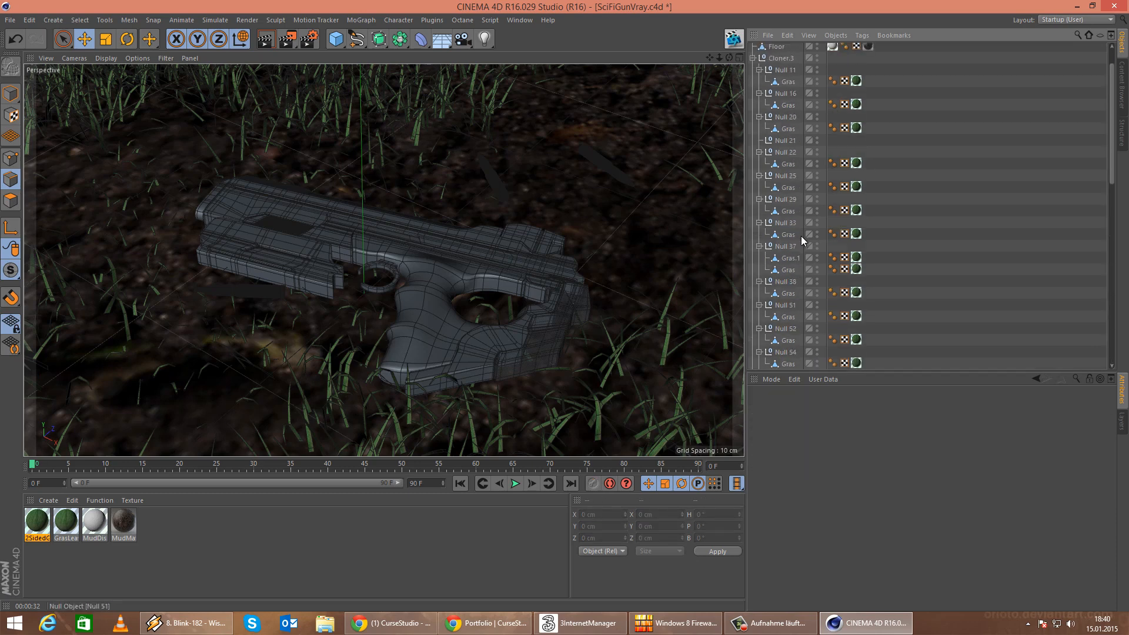
scroll(801, 236, "up", 1)
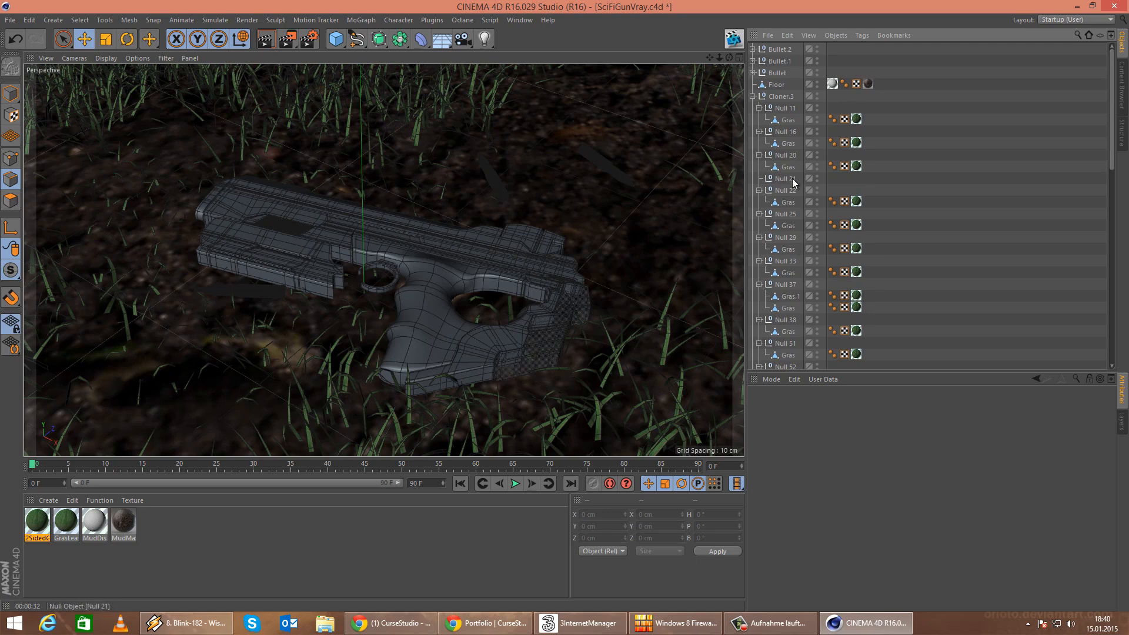
scroll(909, 234, "down", 8)
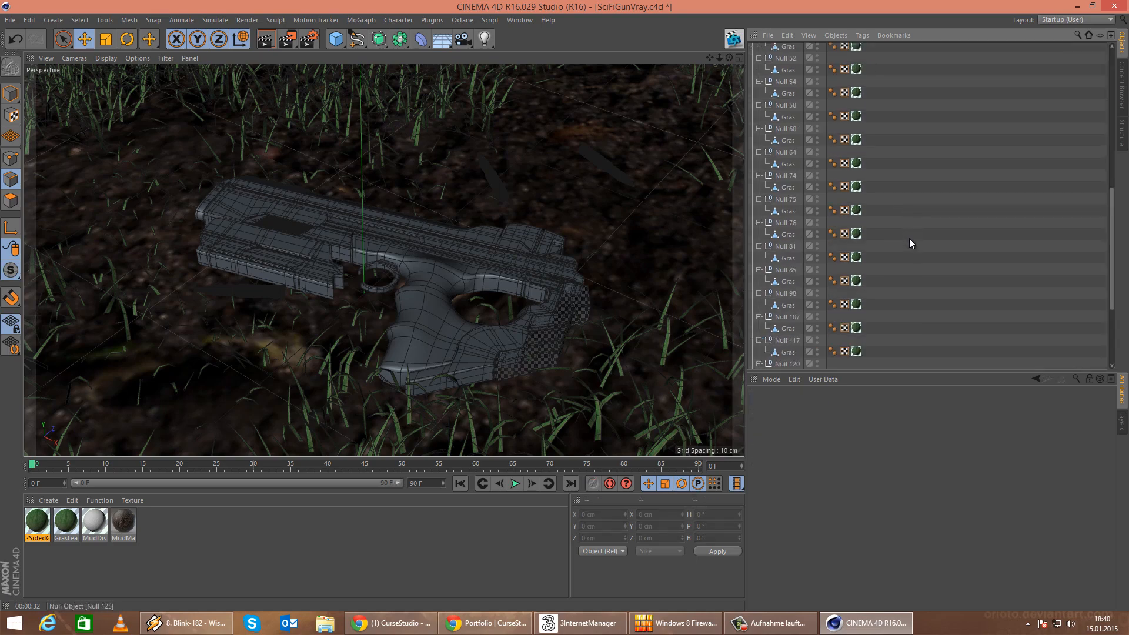
scroll(909, 238, "up", 8)
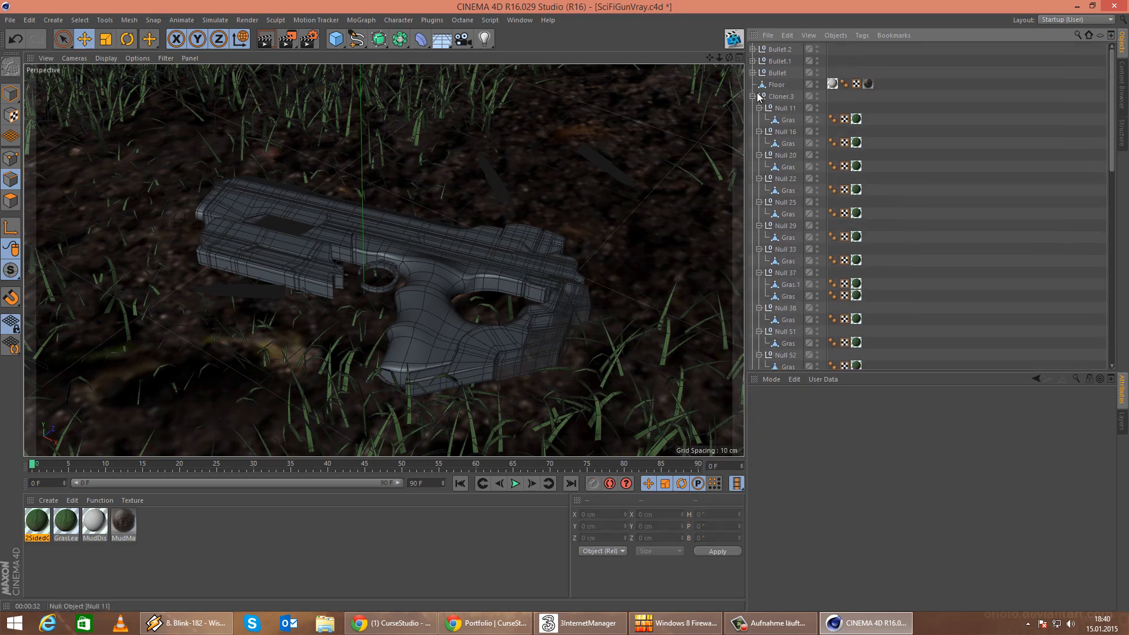
Enable Specular Layer 1 on GrasLeavesMaterial and set its Fresnel IOR to 1.33.
double_click(66, 521)
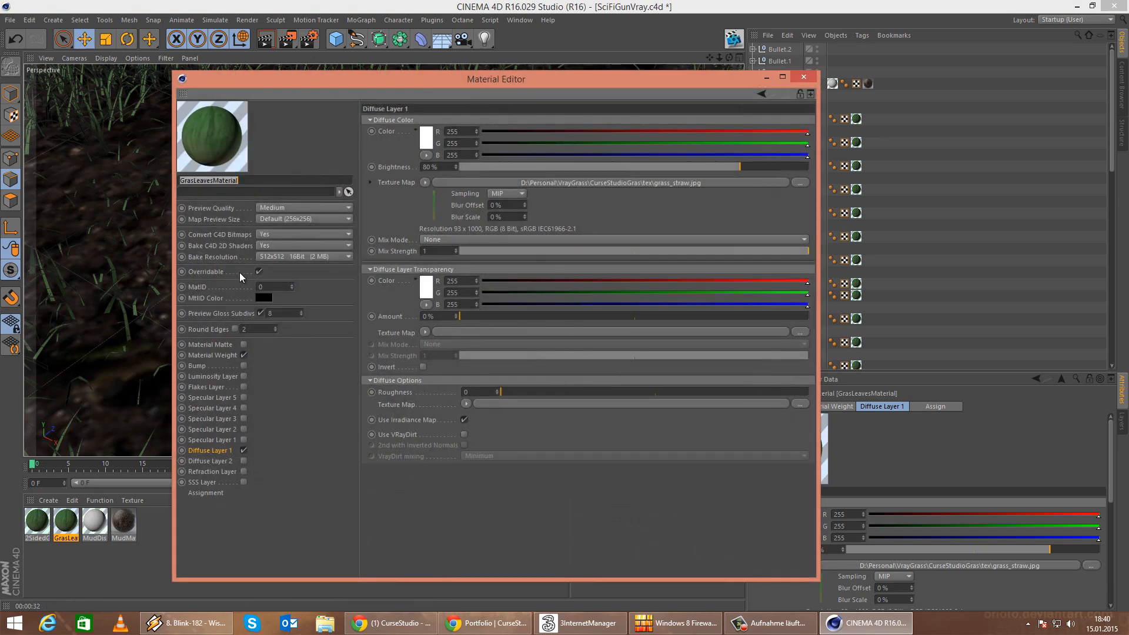
left_click(243, 440)
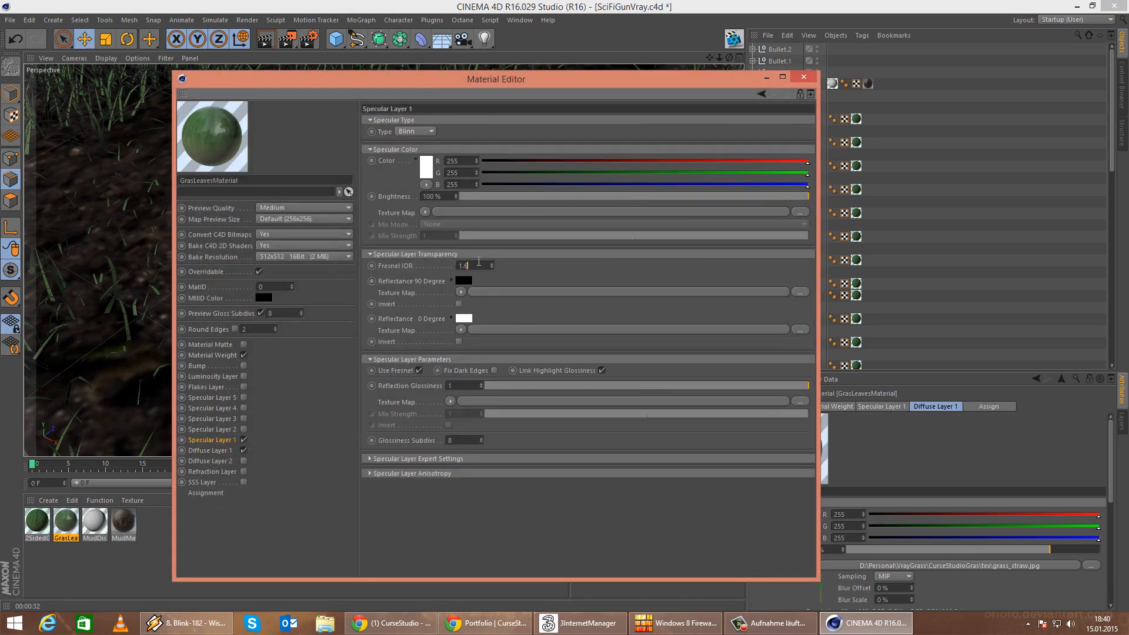
left_click(479, 262)
type("1.33")
key("Return")
Use the 00_Sphere V-RAY (GI) 3E preview scene for GrasLeavesMaterial and set its specular reflection glossiness to 0.64.
right_click(246, 169)
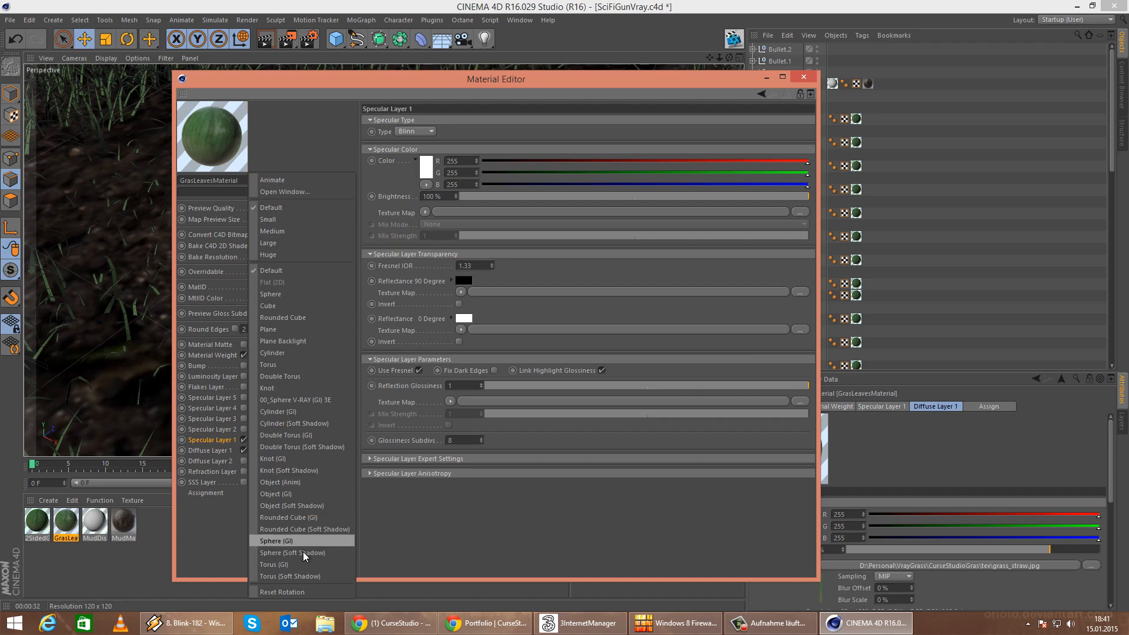
left_click(302, 400)
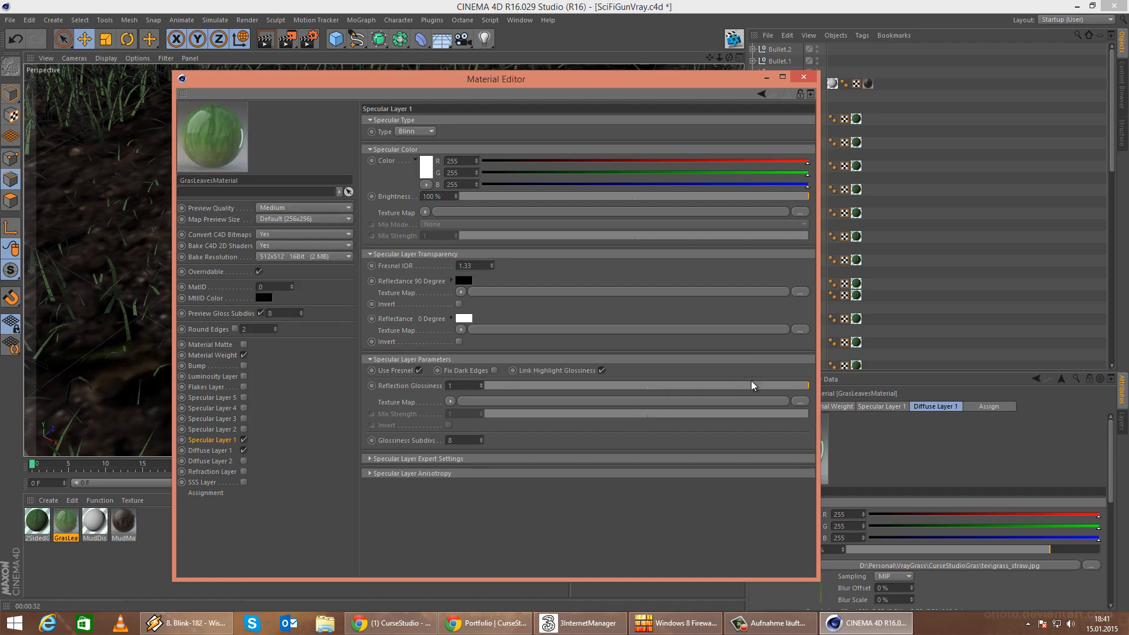
left_click(694, 387)
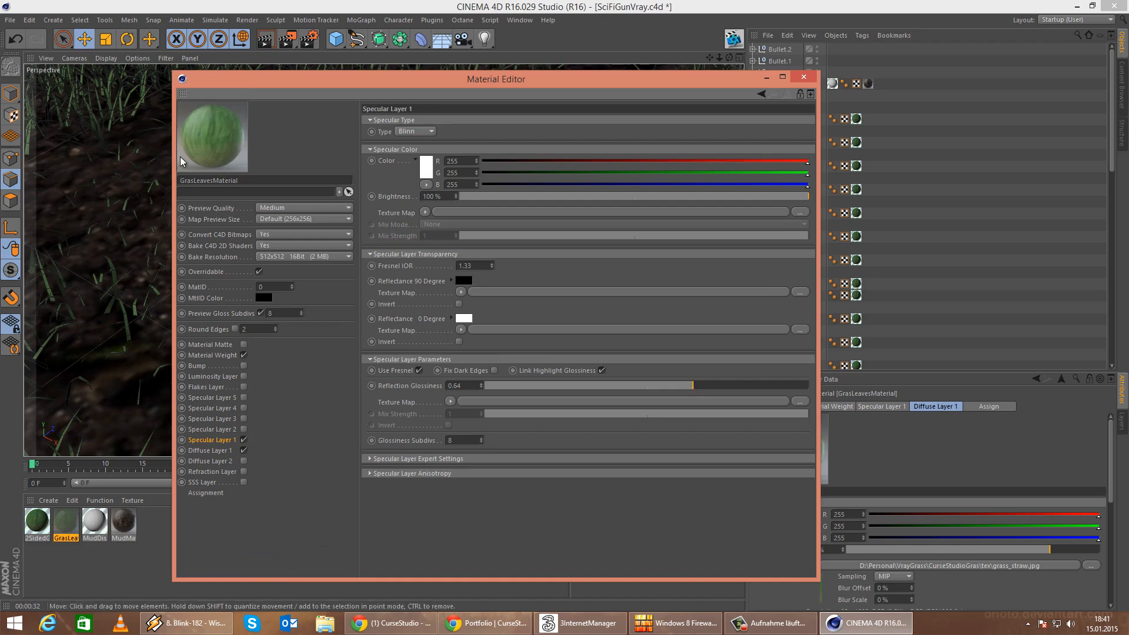
left_click(804, 77)
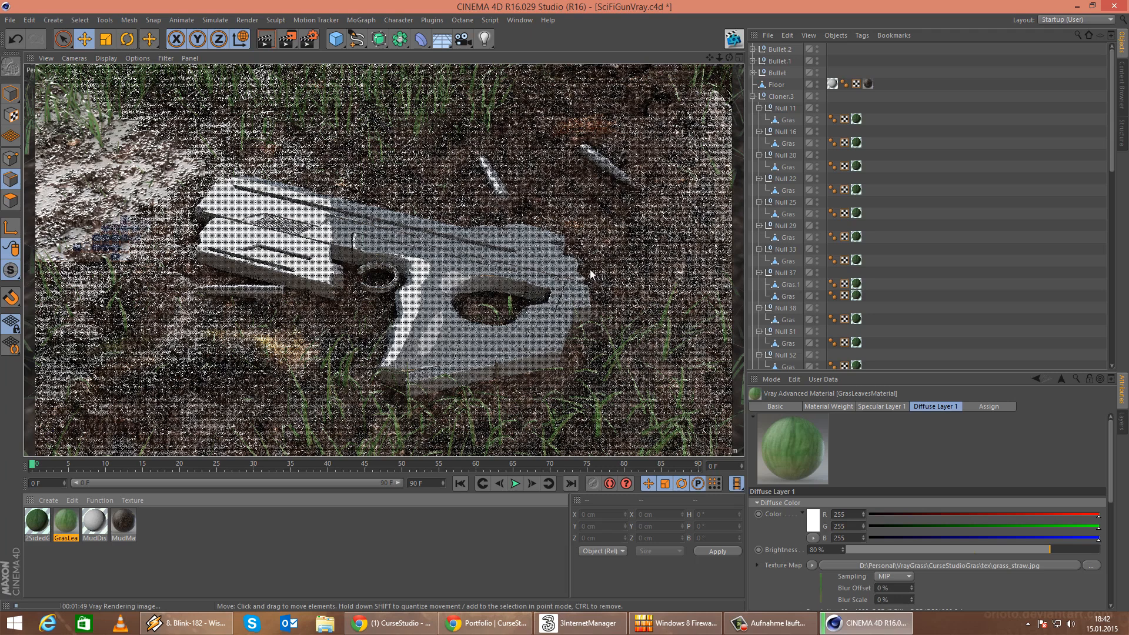
Stop the viewport test render and clear the material and object selection.
key("Escape")
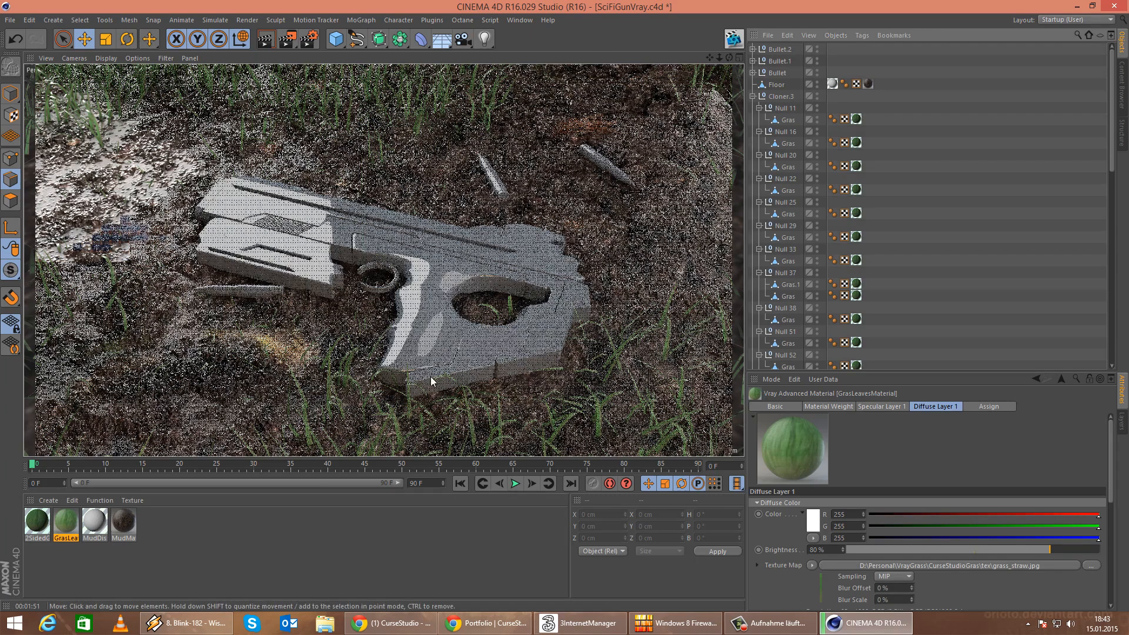
left_click(323, 529)
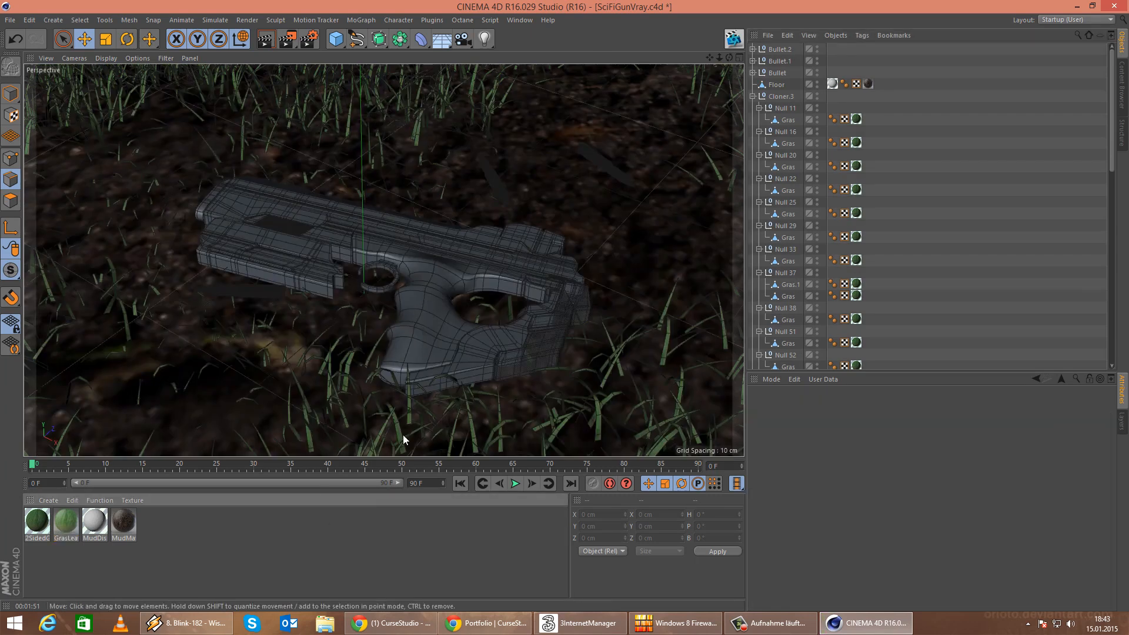
left_click(432, 378)
left_click(947, 301)
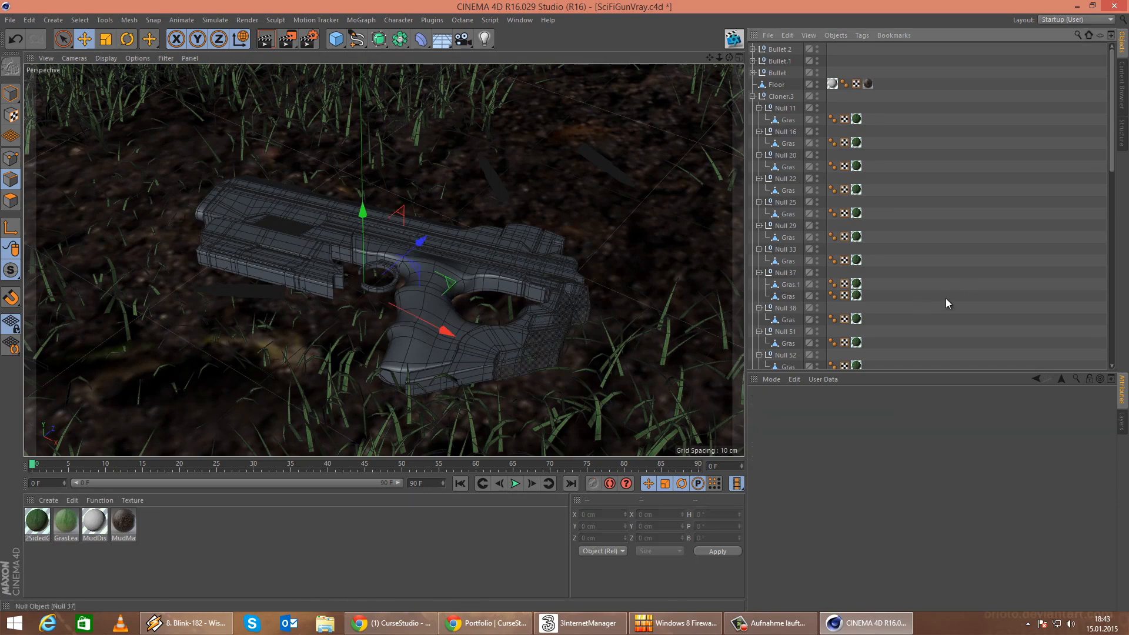
Create a VRayAdvancedMaterial and try a pale orange, RGB 241, 206, 143, as its Diffuse Layer 1 color.
left_click(48, 501)
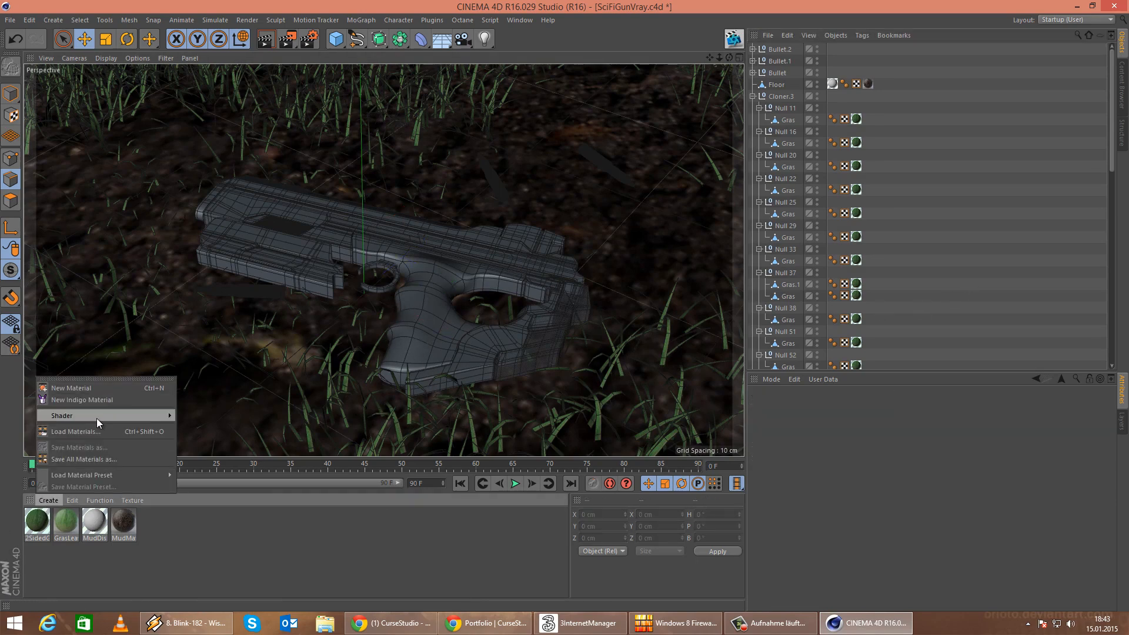
mouse_move(97, 418)
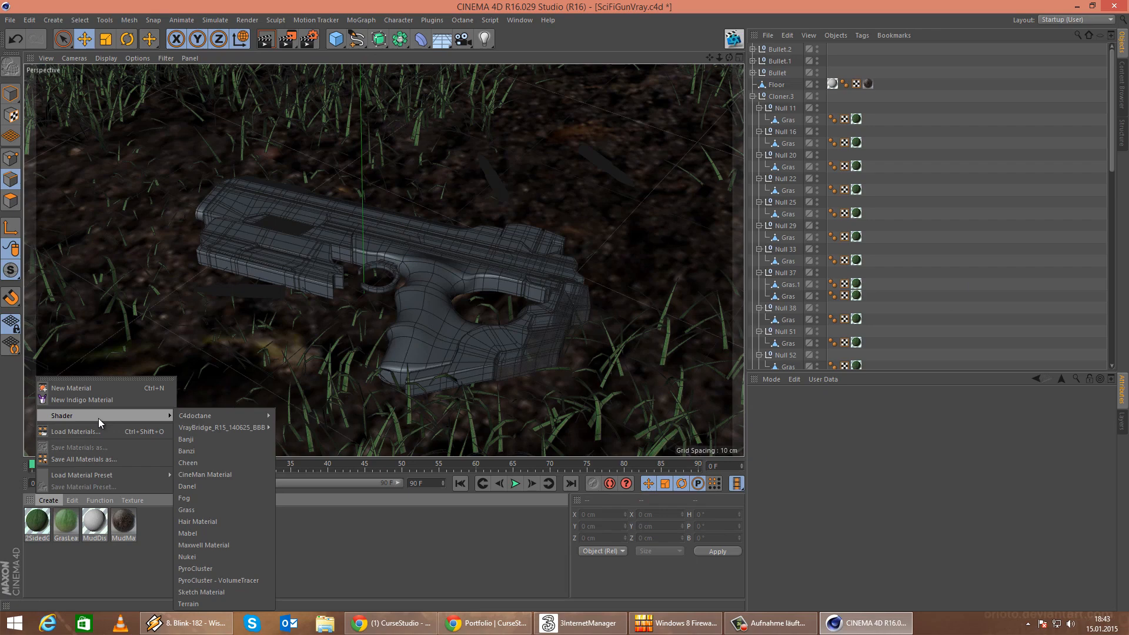
mouse_move(223, 426)
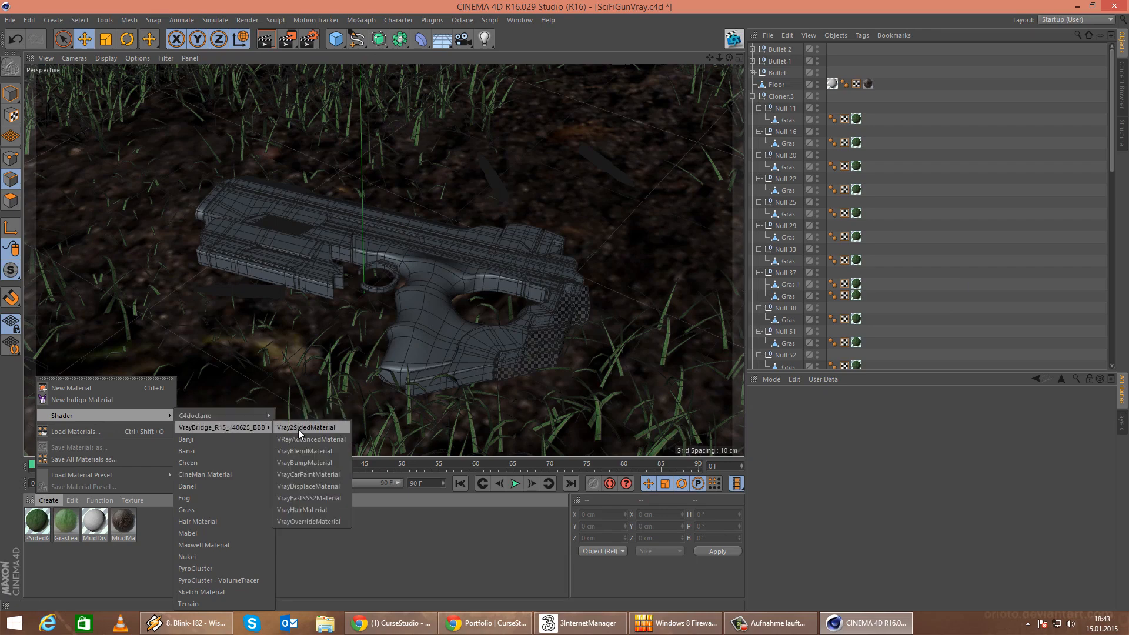
left_click(306, 439)
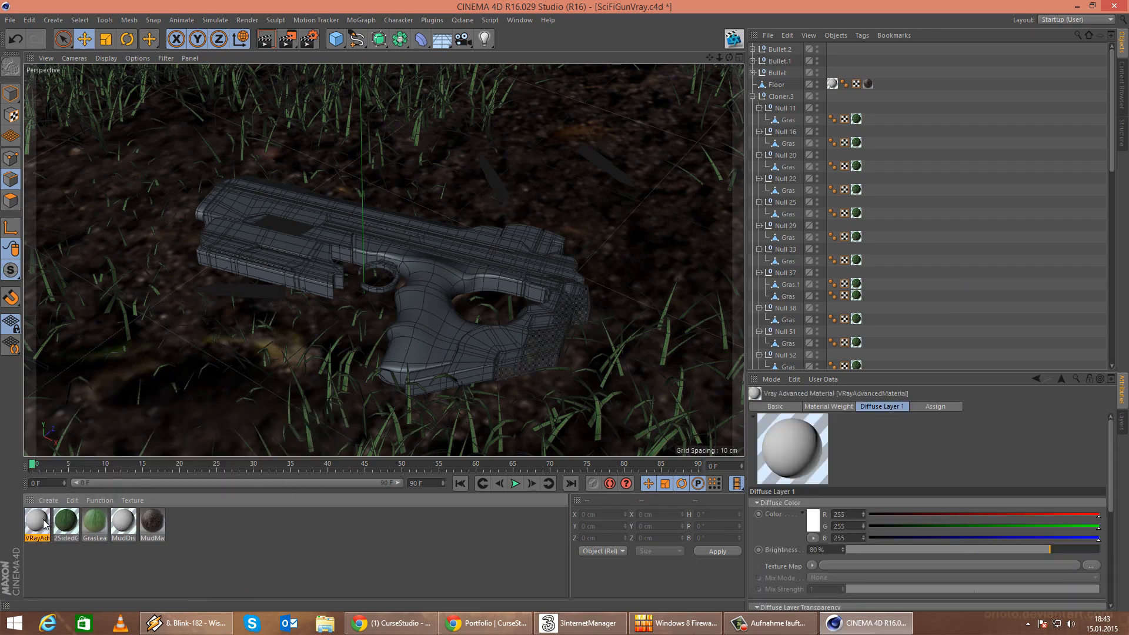
double_click(41, 522)
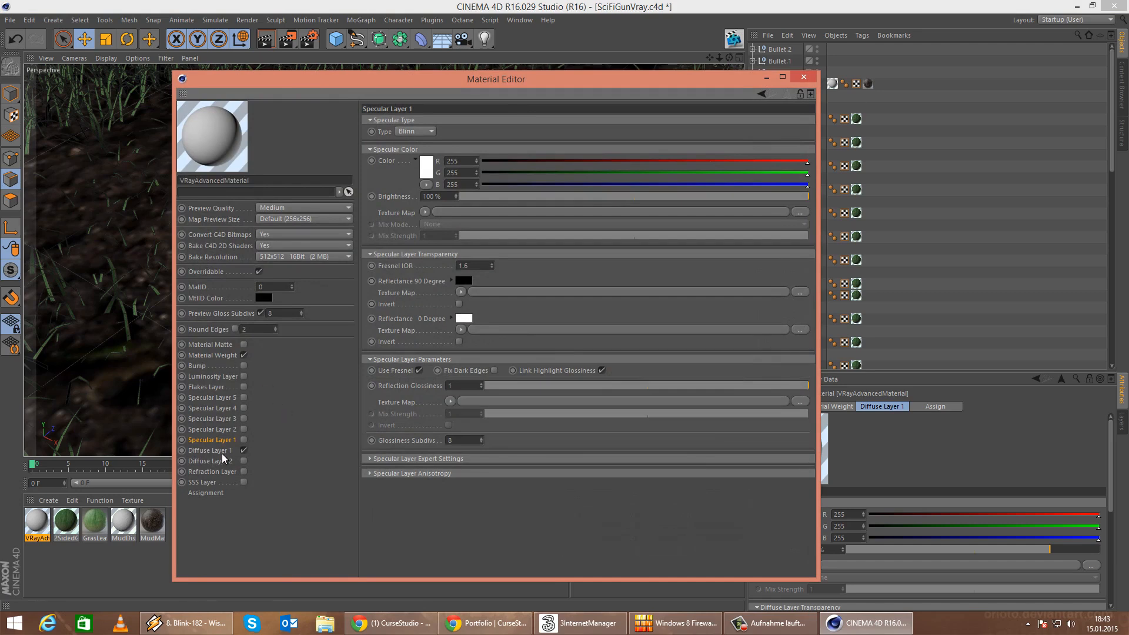
left_click(222, 454)
left_click(428, 136)
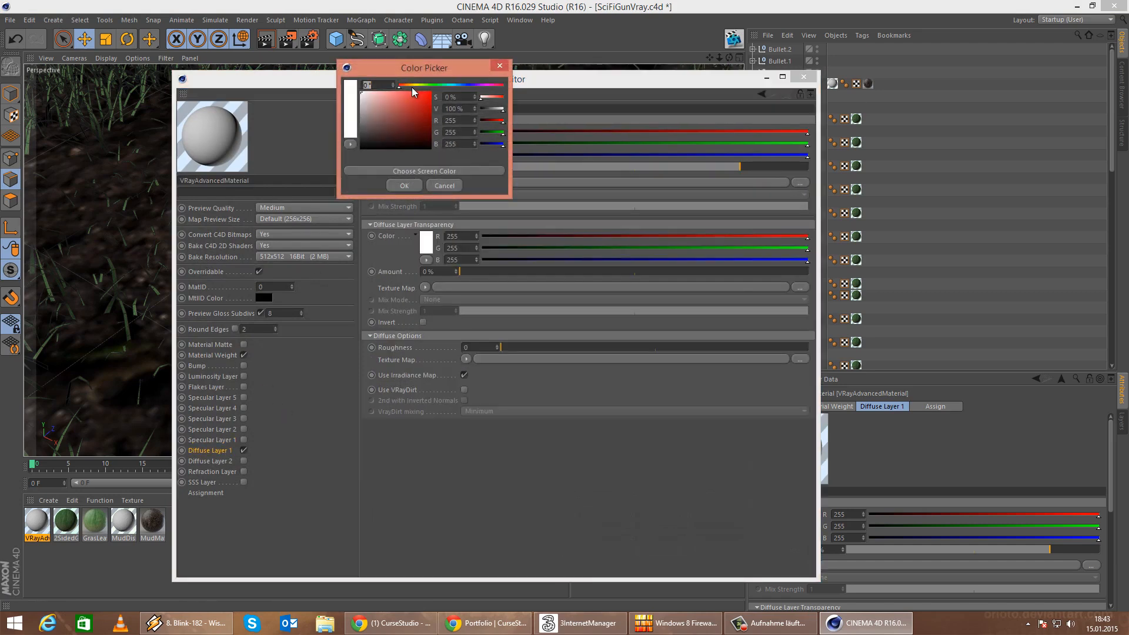
left_click_drag(412, 86, 391, 97)
Open The Mirage DR 744 reference image on the CurseStudio portfolio in Chrome and arrange it beside the Color Picker.
left_click(496, 625)
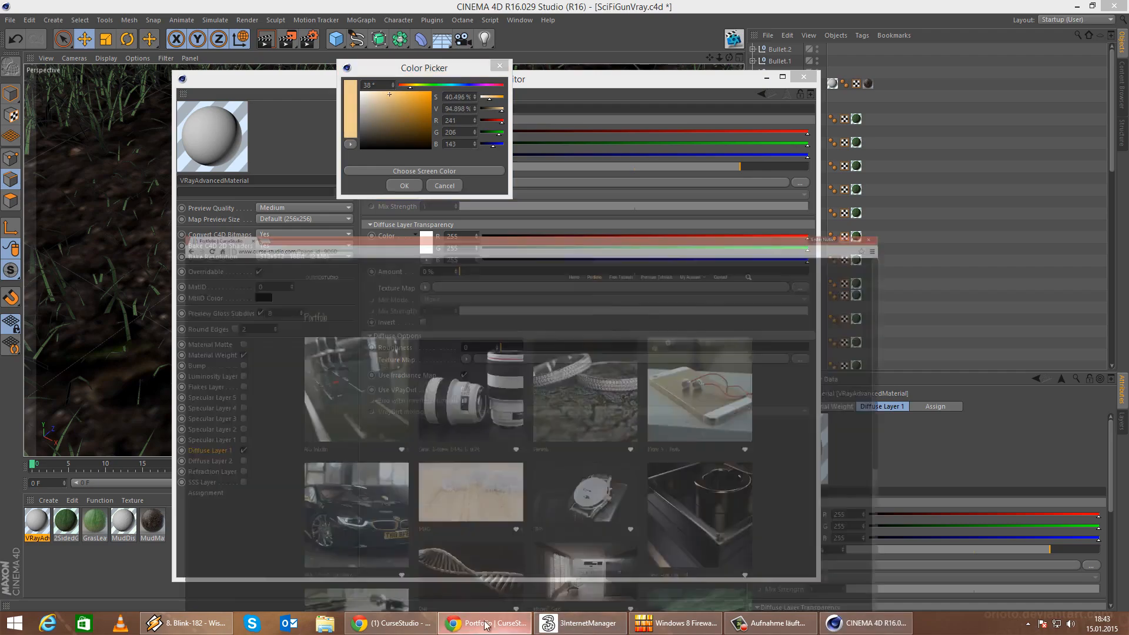
scroll(743, 409, "down", 7)
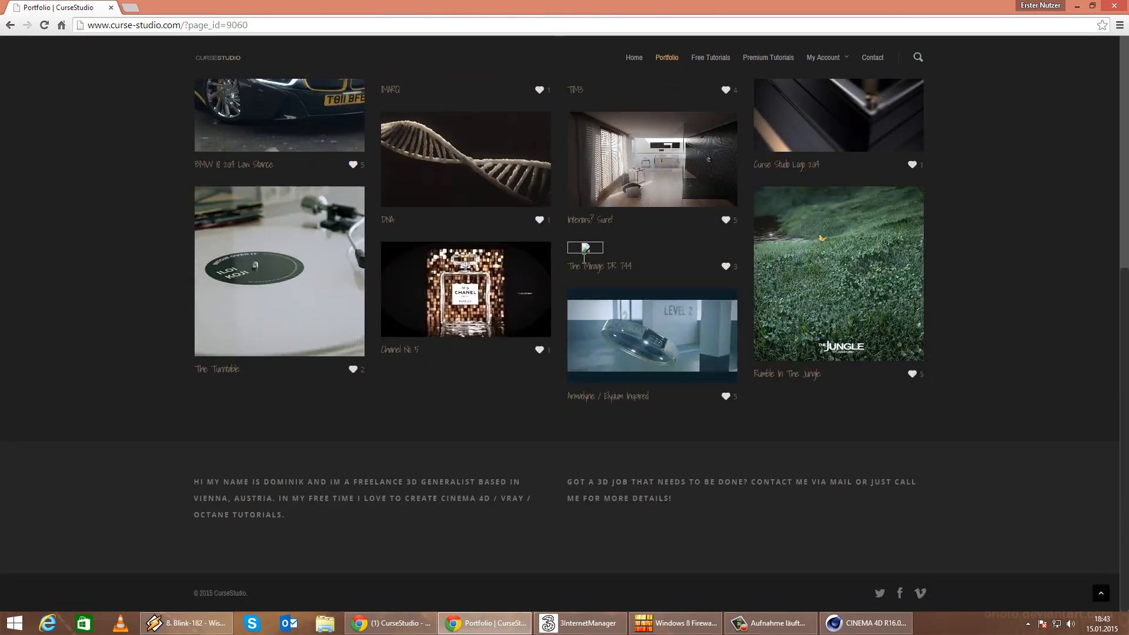
left_click(628, 247)
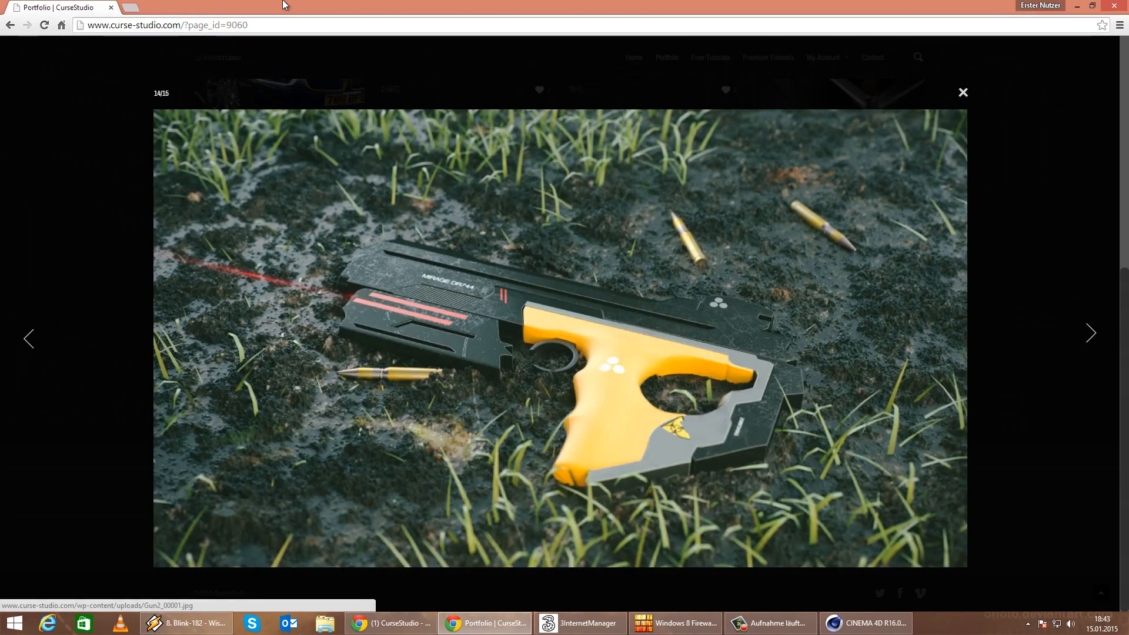
left_click_drag(408, 9, 408, 25)
left_click_drag(504, 36, 725, 44)
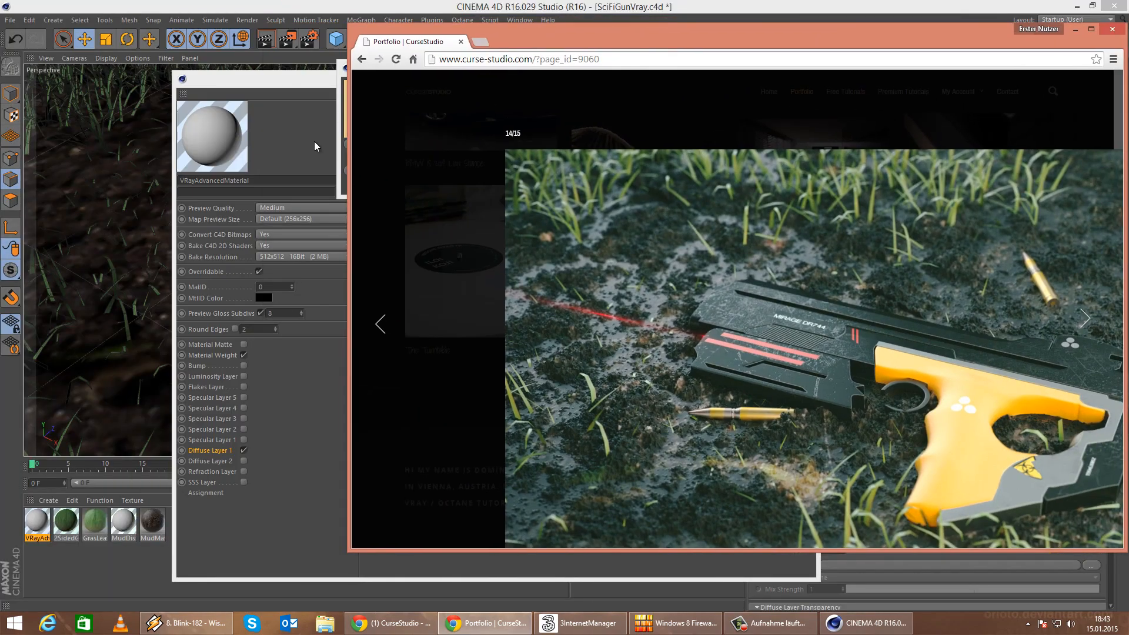
left_click(335, 84)
left_click_drag(394, 70, 211, 108)
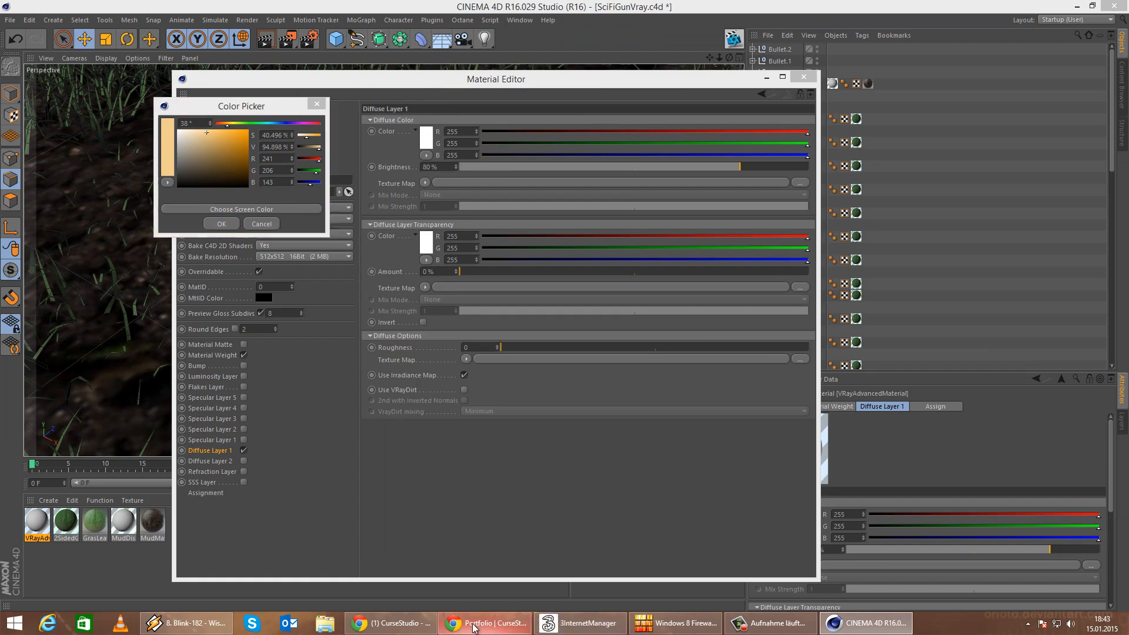
left_click(481, 622)
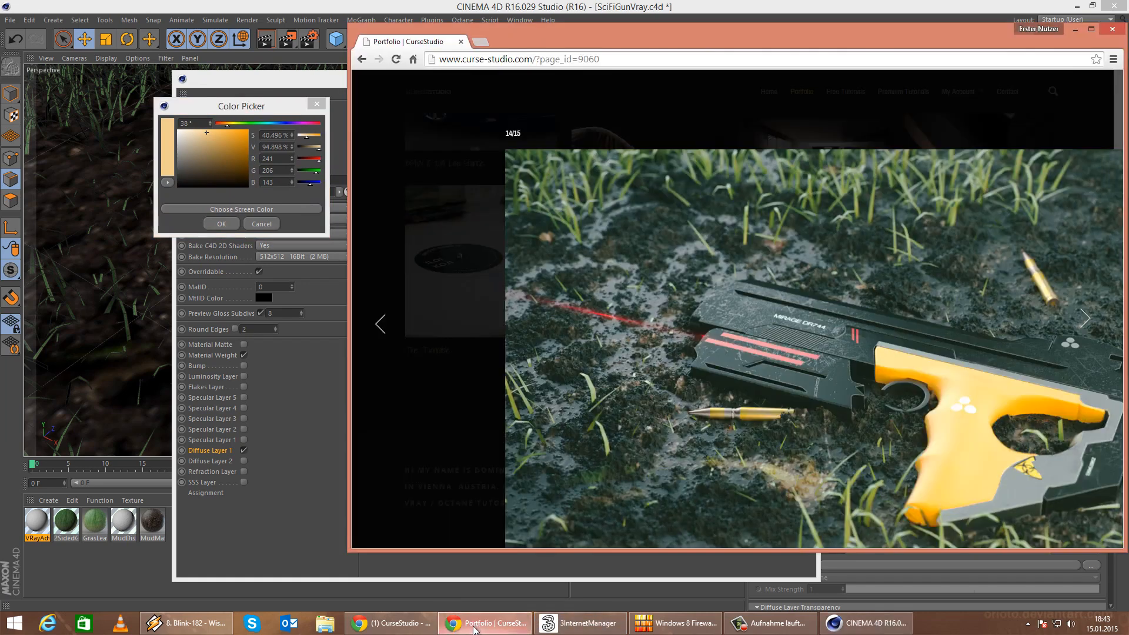
Sample the reference gun's yellow-orange grip for the new material's diffuse color, ending on RGB 254, 191, 25.
left_click(245, 210)
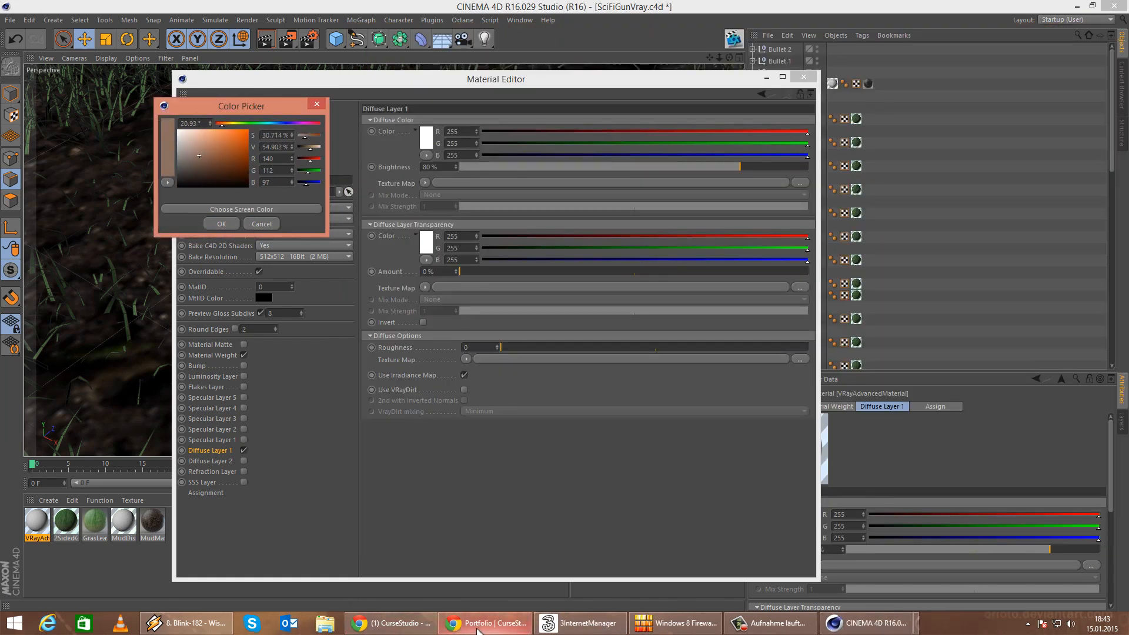
left_click(478, 625)
left_click(479, 625)
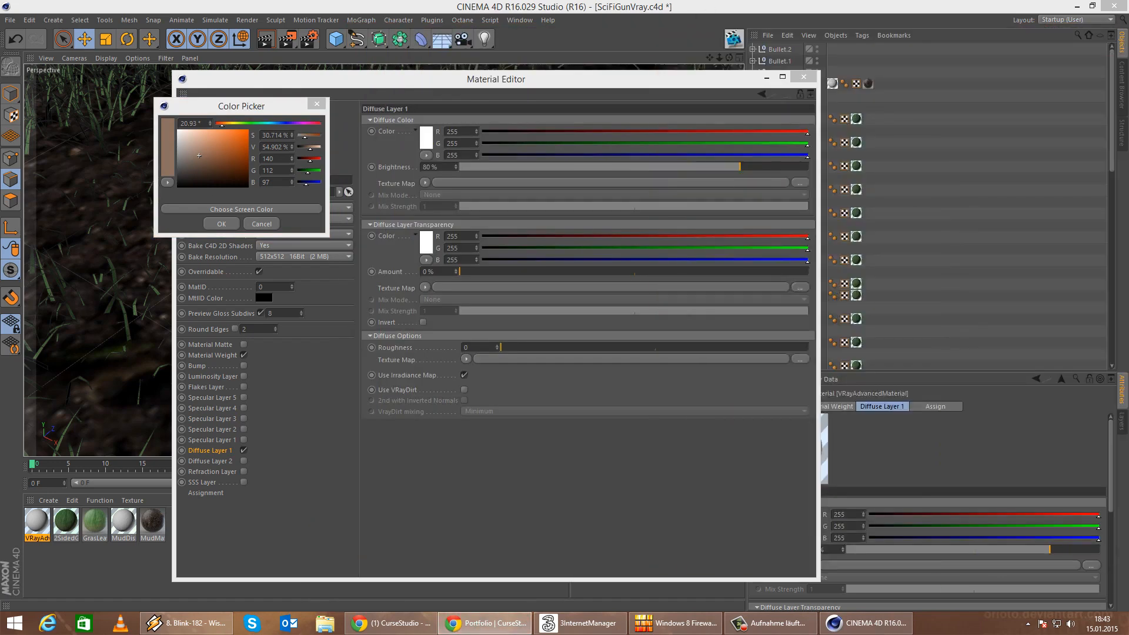
left_click(235, 210)
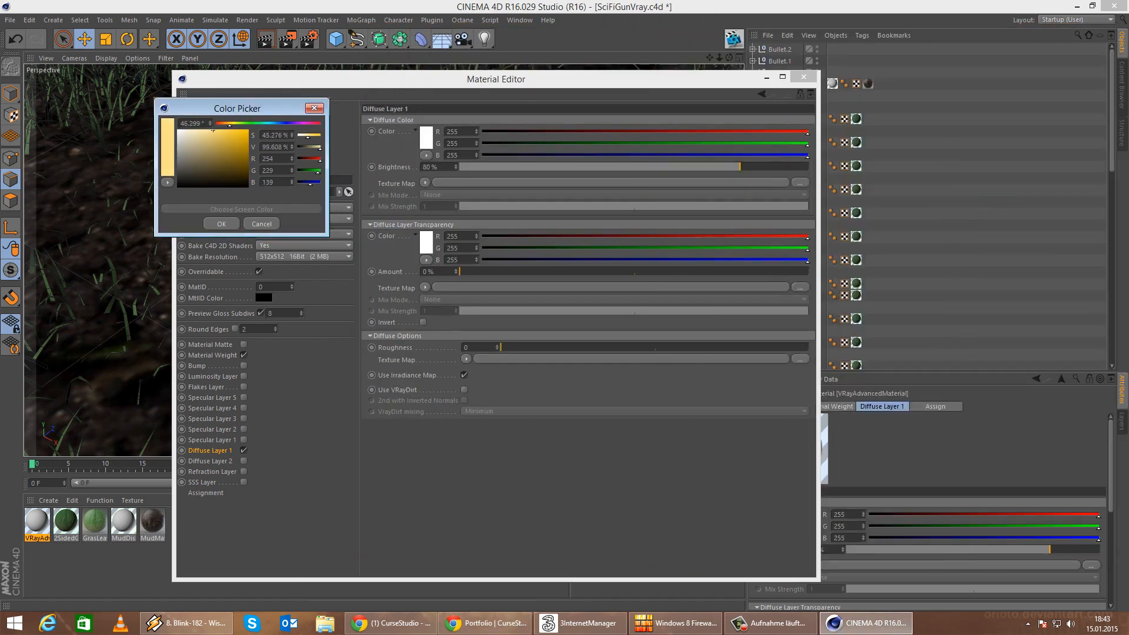
left_click(200, 142)
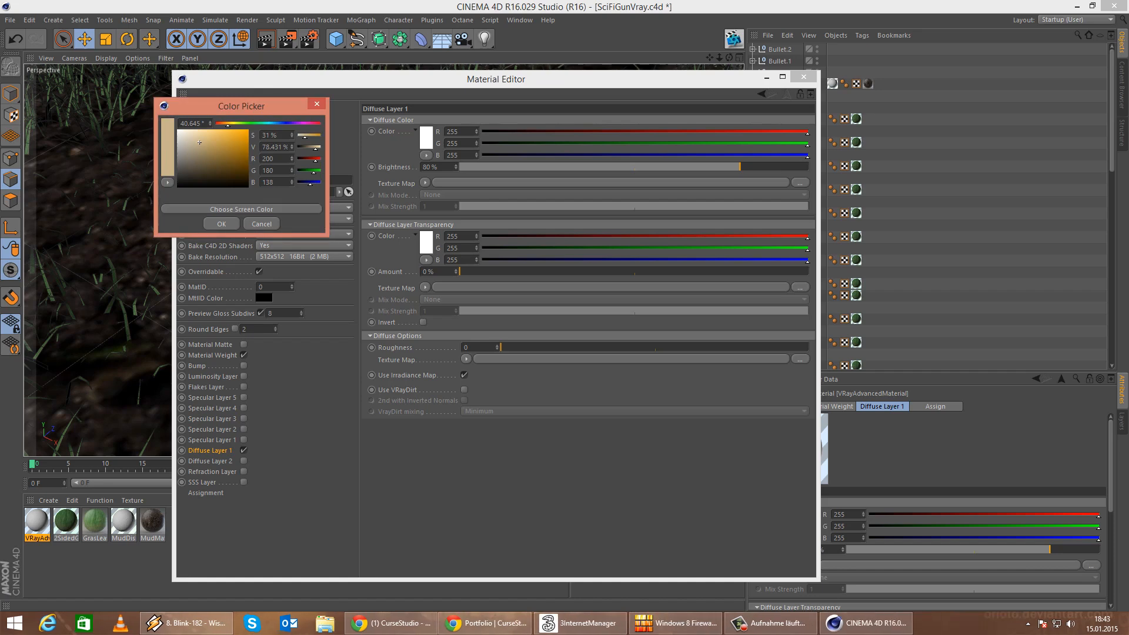
left_click(271, 210)
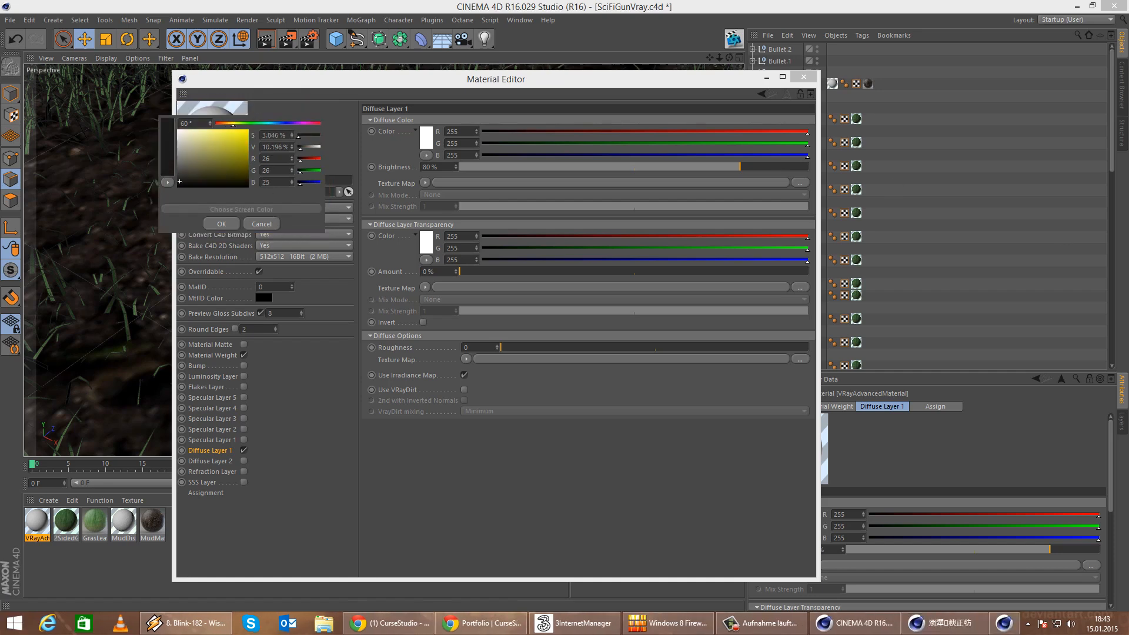
left_click(242, 131)
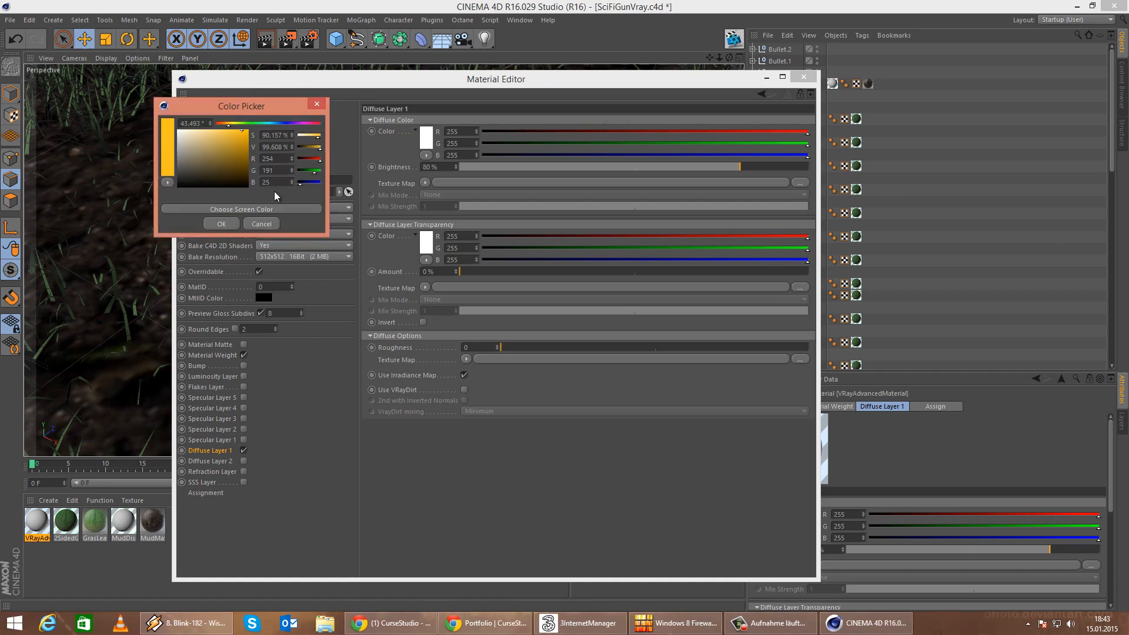
left_click(221, 223)
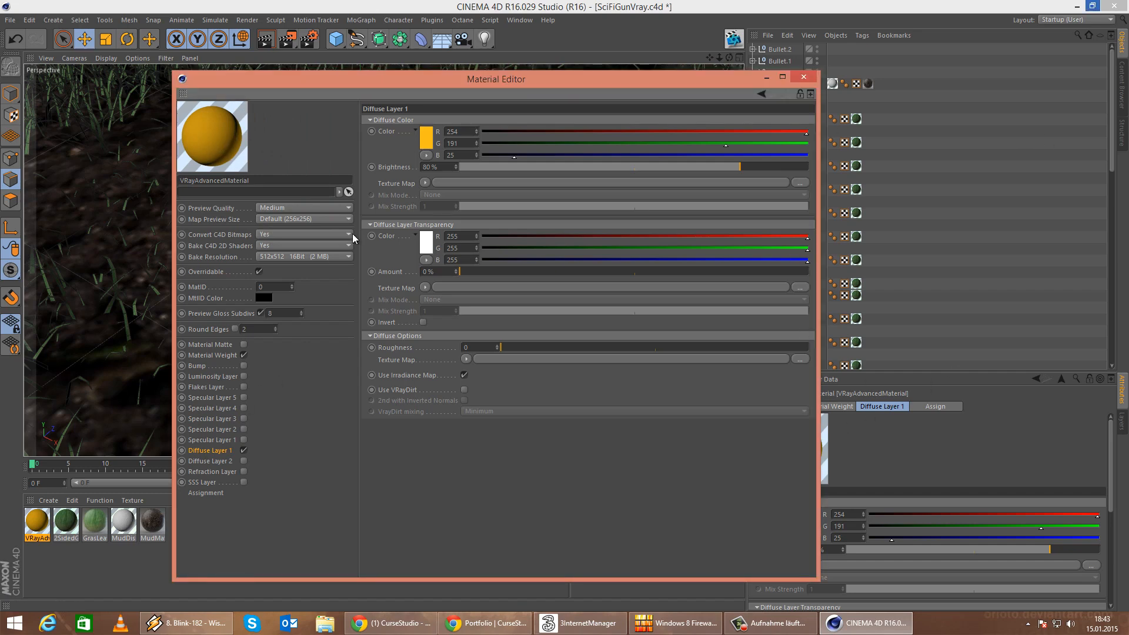
left_click(431, 144)
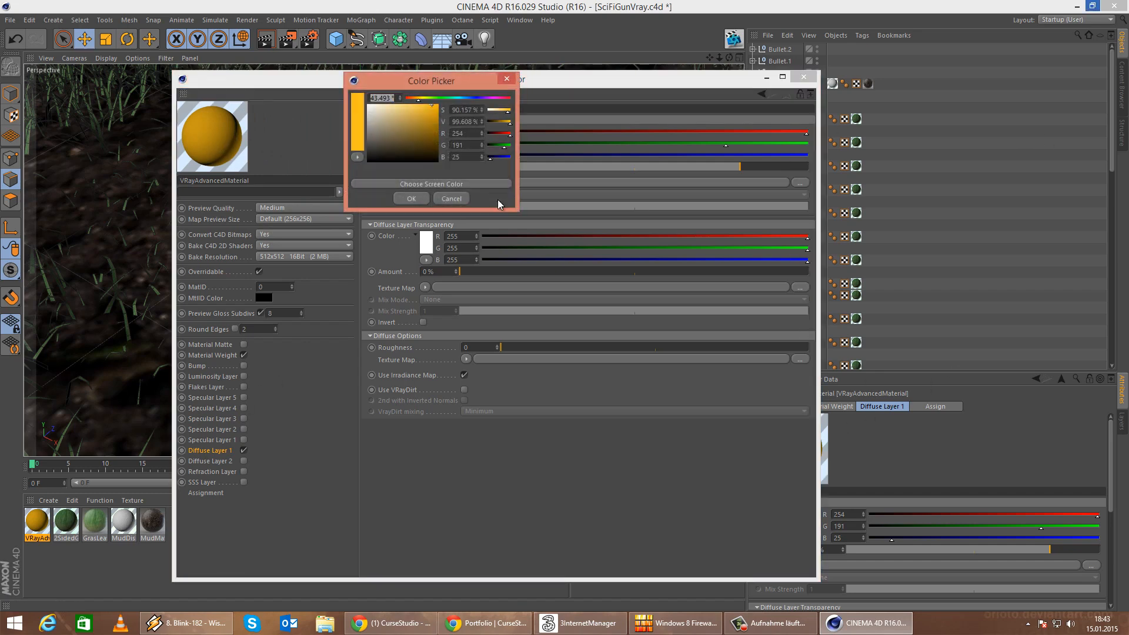
left_click_drag(517, 210, 659, 337)
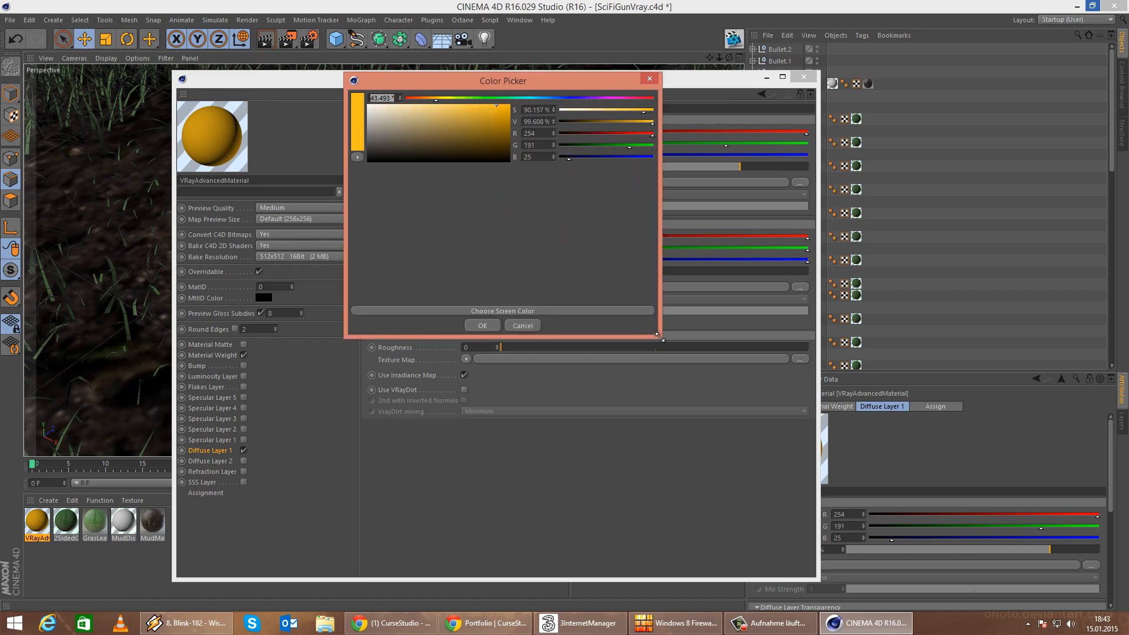
left_click(517, 165)
key("Return")
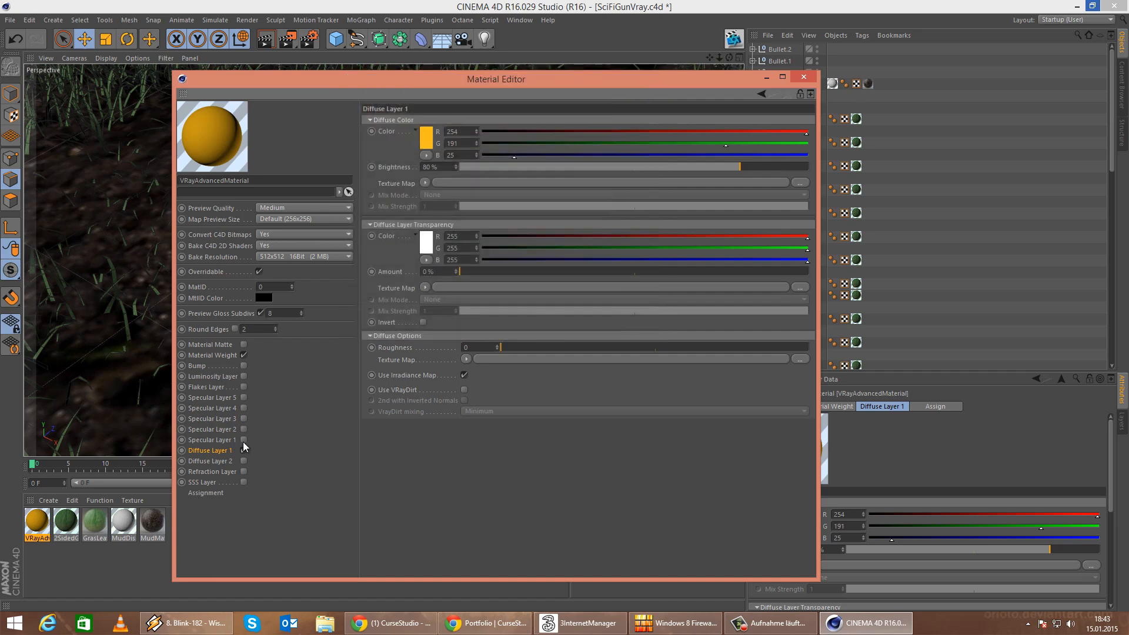
Enable Specular Layer 1 on the orange material with a Fresnel IOR of 1.56 and a reflection glossiness of 0.79.
left_click(244, 441)
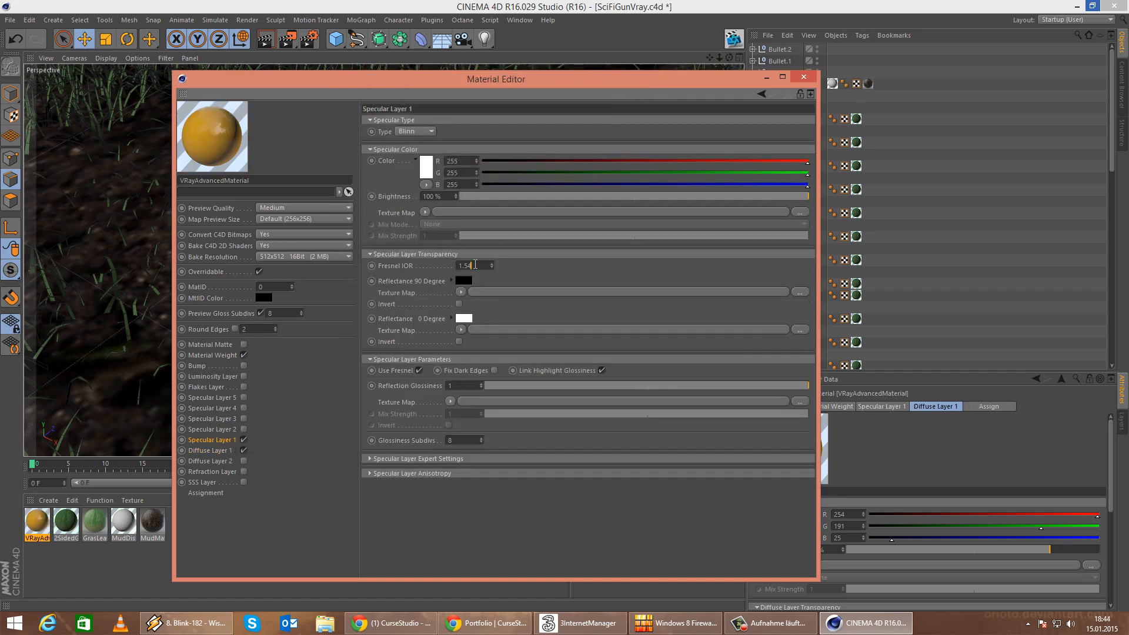
key("Return")
scroll(483, 267, "up", 2)
left_click(759, 387)
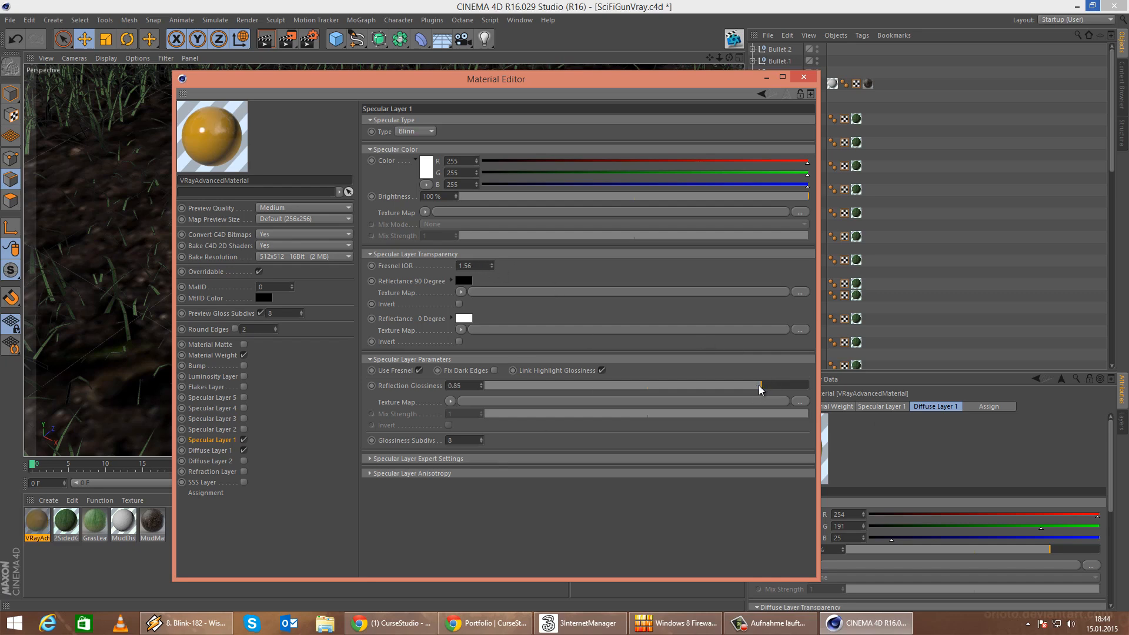
left_click(745, 387)
left_click(741, 387)
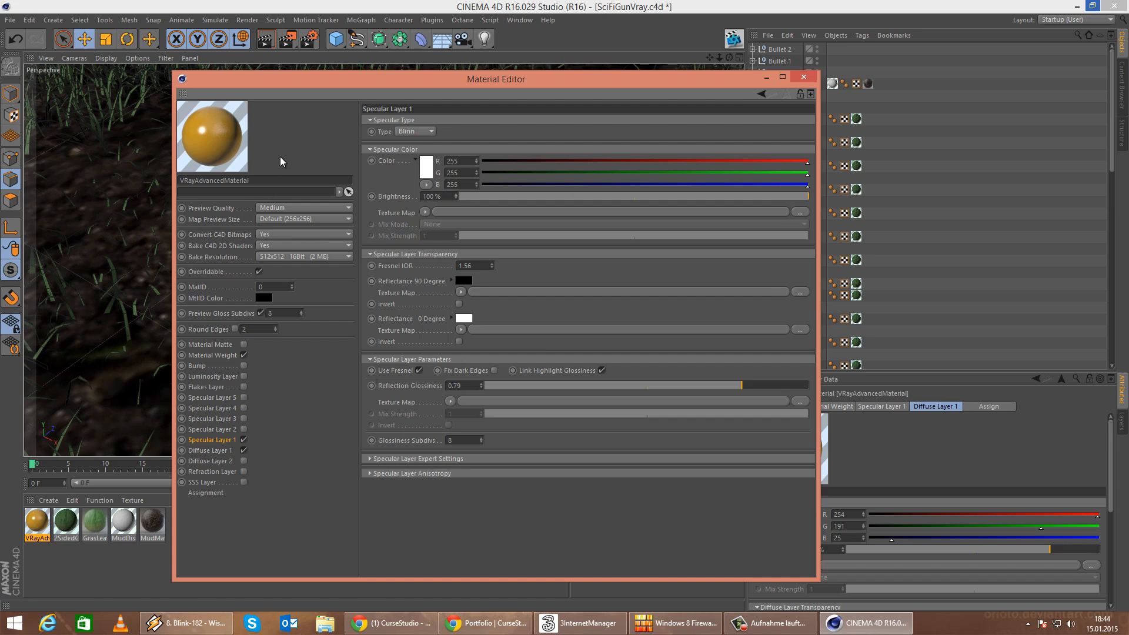
Set the orange material's Specular Layer 1 type to Phong and close its editor.
left_click(411, 131)
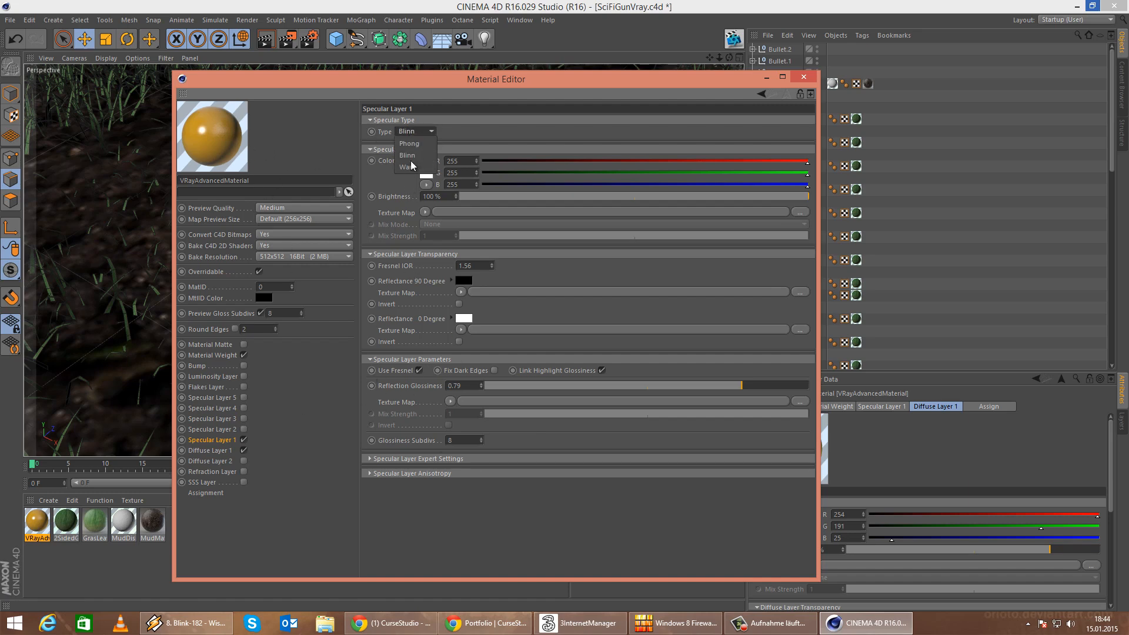
left_click(361, 142)
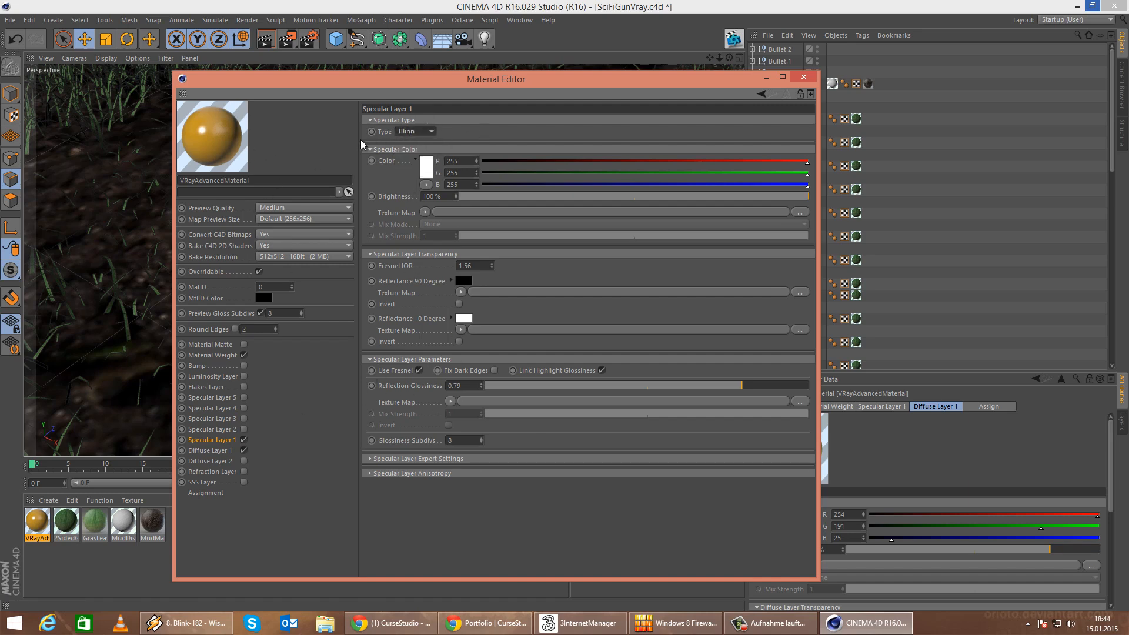
left_click(421, 134)
left_click(422, 142)
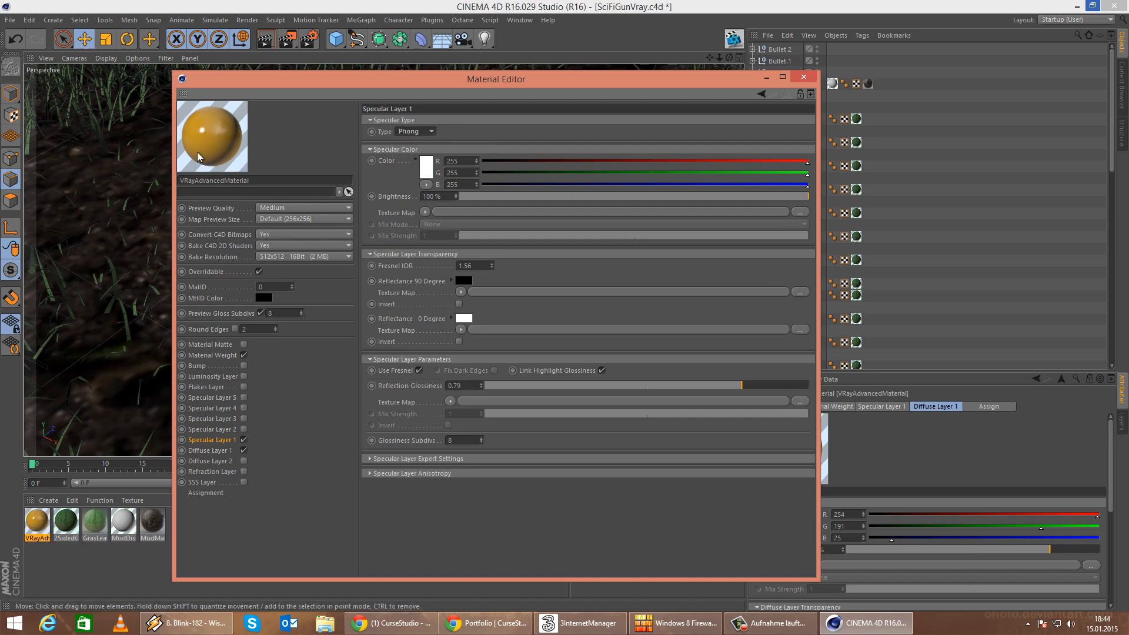
left_click(803, 77)
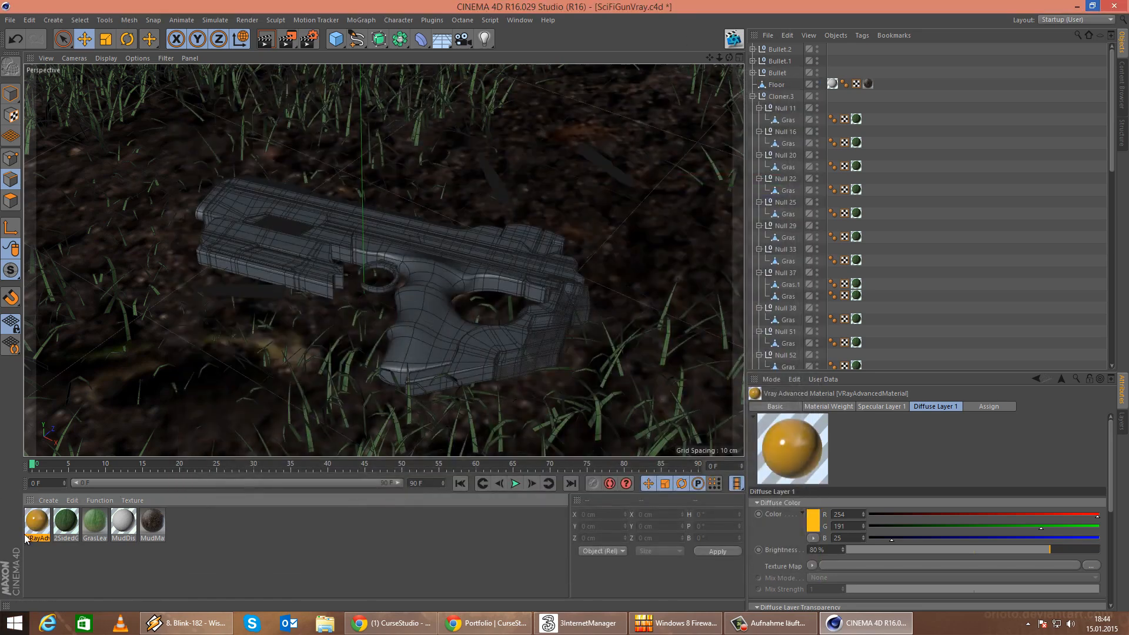
Apply the orange VRayAdvancedMaterial to the gun's grip in the viewport.
left_click_drag(26, 536, 489, 178)
left_click_drag(5, 602, 29, 531)
left_click_drag(418, 340, 418, 340)
Collapse Cloner.3, expand the Sci Fi Gun hierarchy, and delete the orange material's added texture tag from Grip2.
scroll(876, 266, "down", 10)
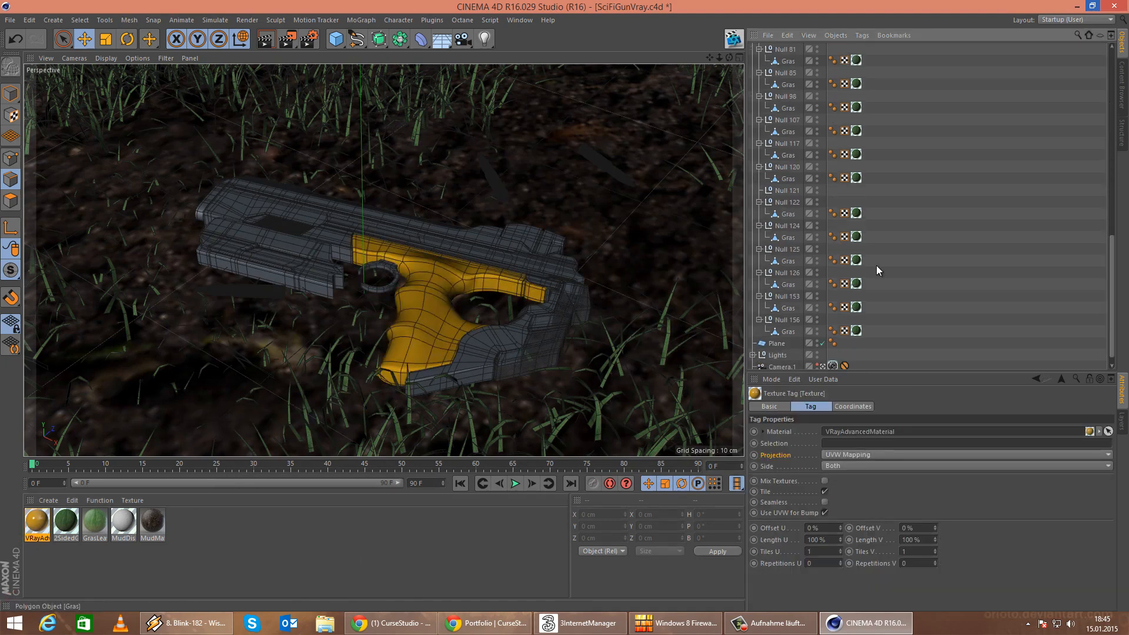
scroll(876, 266, "up", 5)
scroll(841, 182, "down", 5)
scroll(841, 181, "up", 10)
left_click(753, 96)
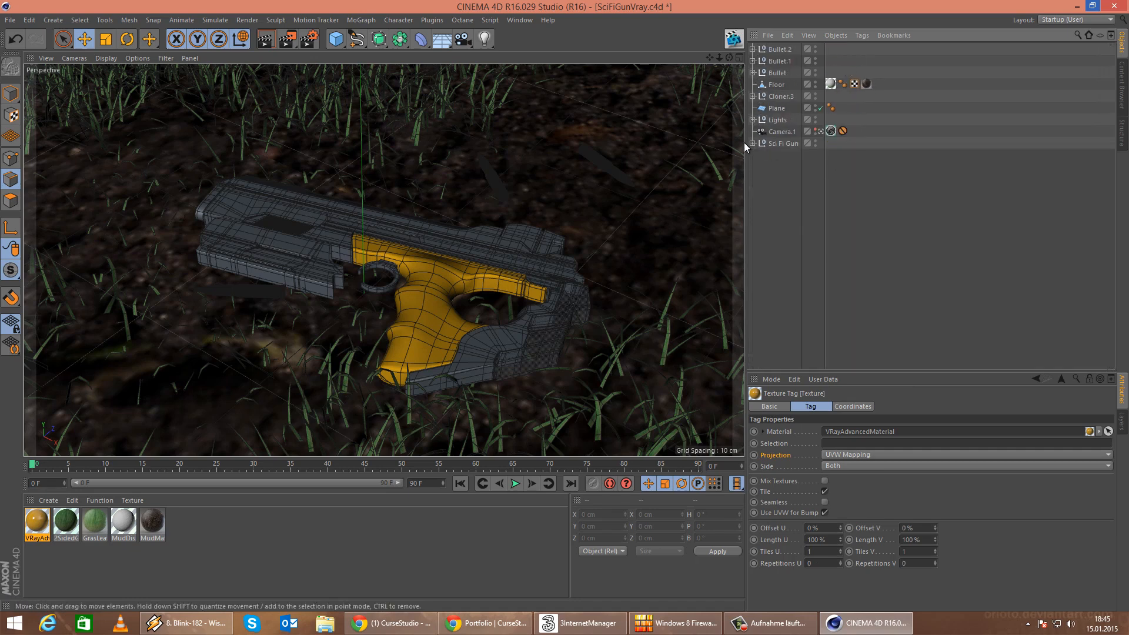
left_click(753, 143)
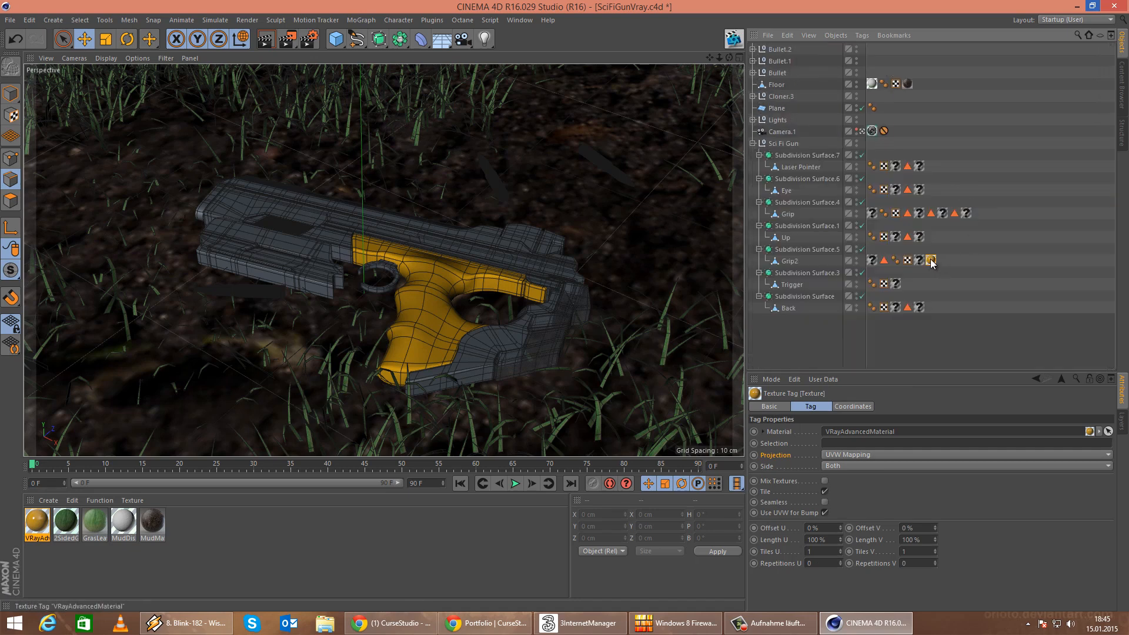
key("Delete")
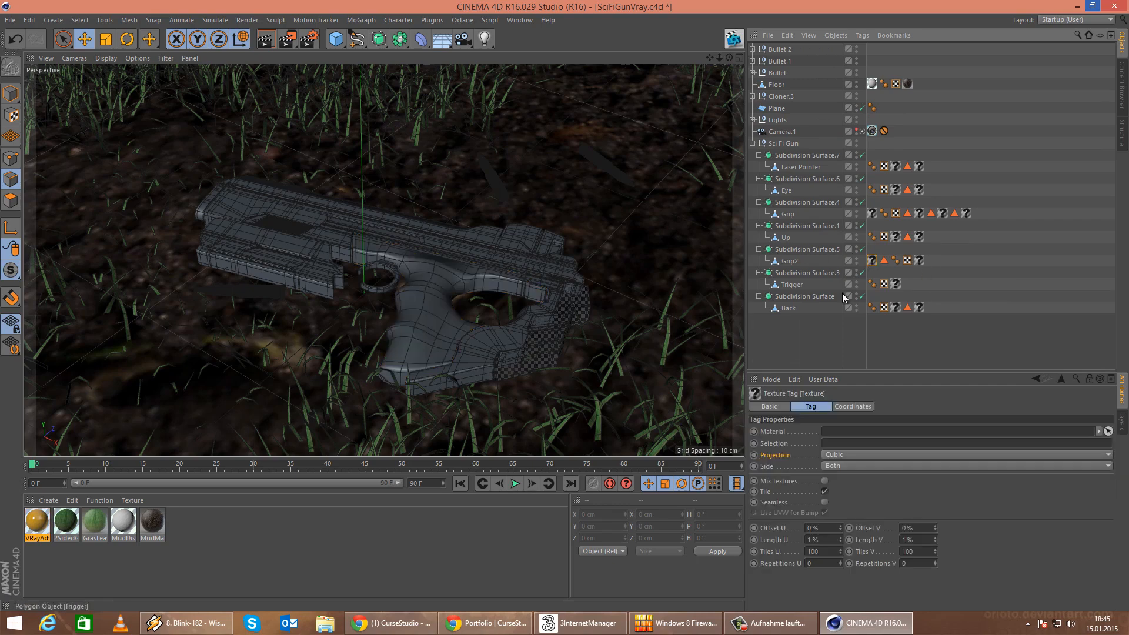
Assign the orange material to Grip2's existing first texture tag and render the region around the grip.
left_click_drag(37, 523, 873, 261)
left_click(958, 277)
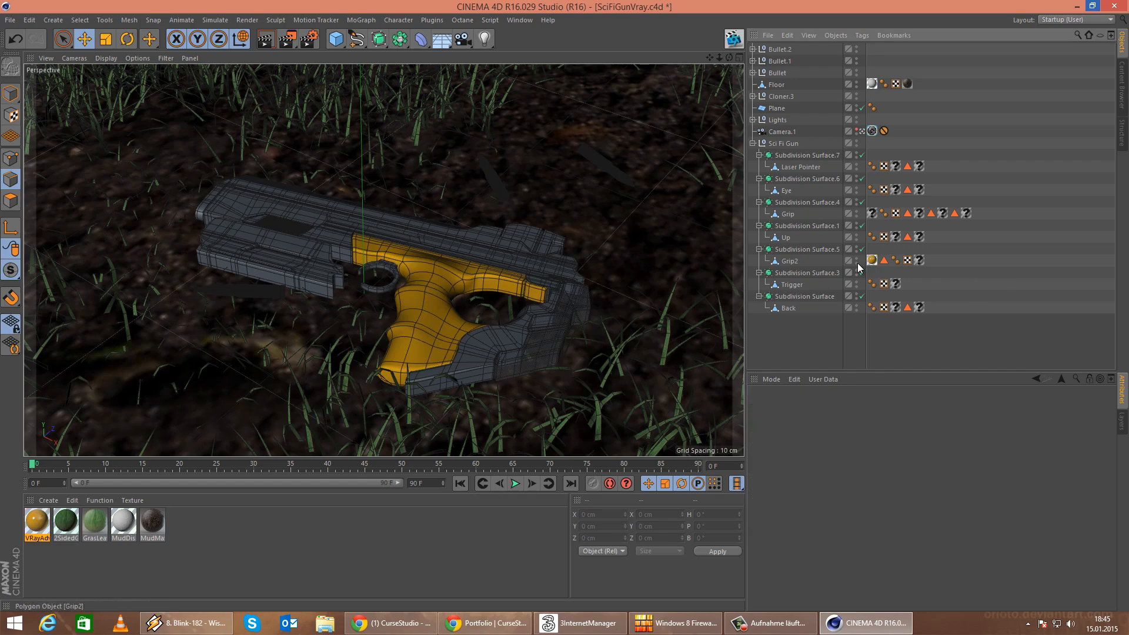
left_click(782, 263)
left_click(932, 293)
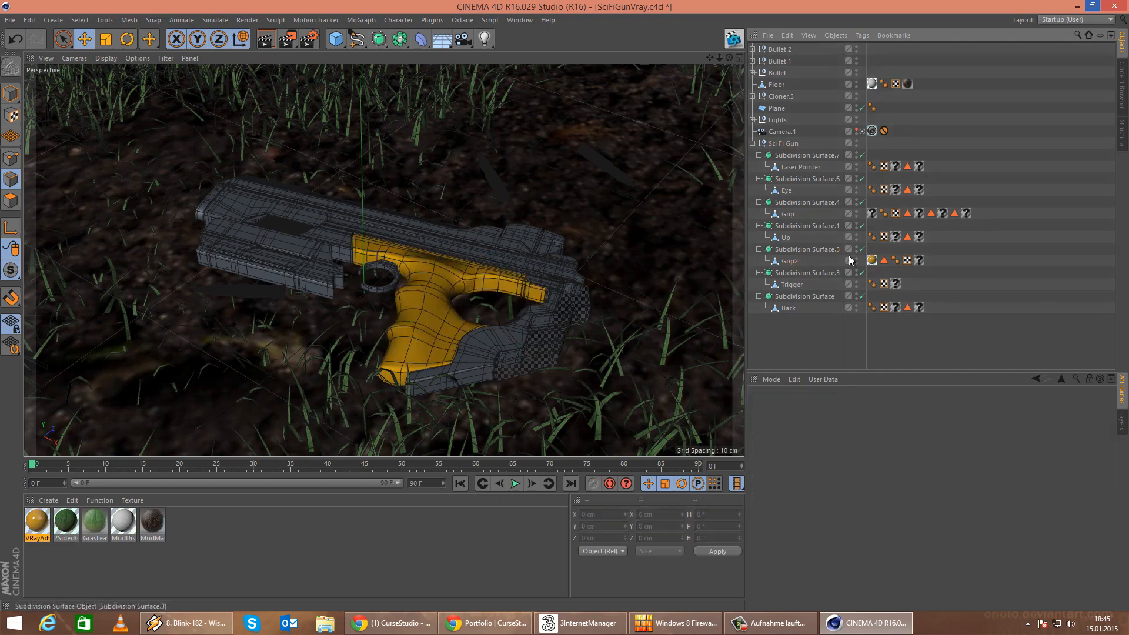
left_click_drag(867, 262, 869, 261)
left_click(874, 261)
left_click_drag(288, 39, 338, 54)
left_click_drag(309, 210, 568, 397)
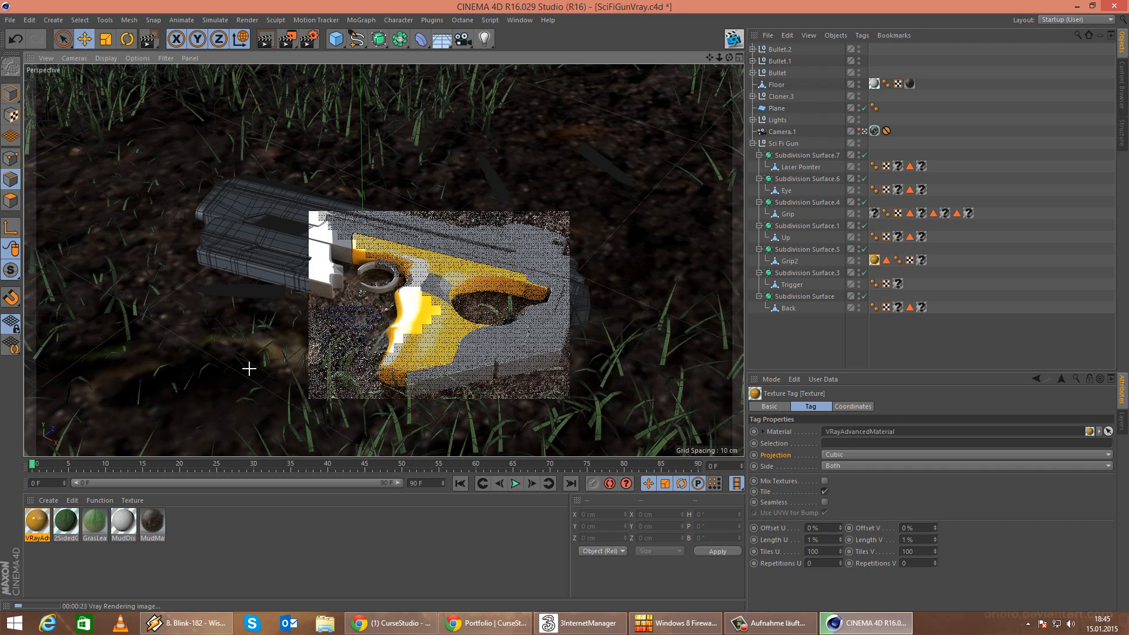
Lower the orange material's reflection glossiness to 0.71 and render the grip region again.
double_click(36, 519)
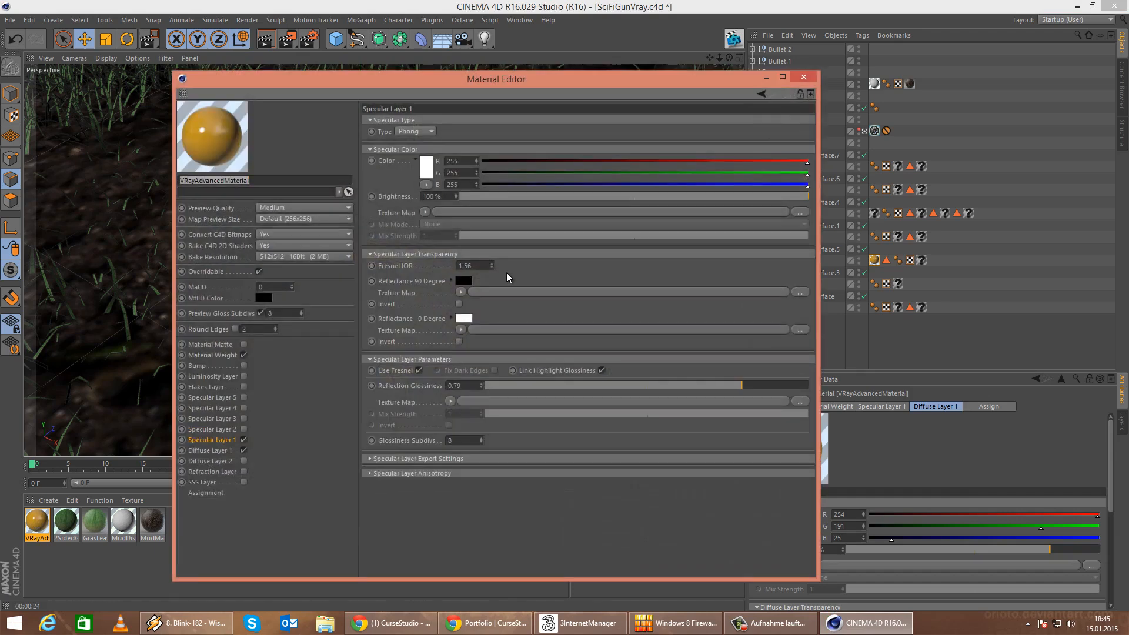
left_click_drag(741, 390, 717, 392)
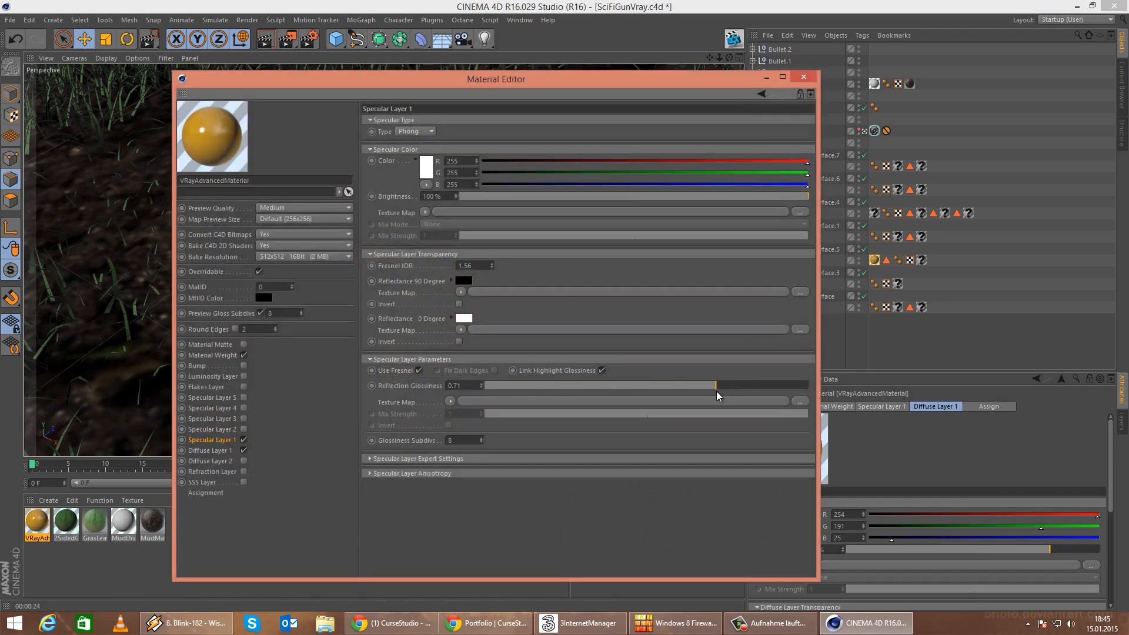
left_click(803, 76)
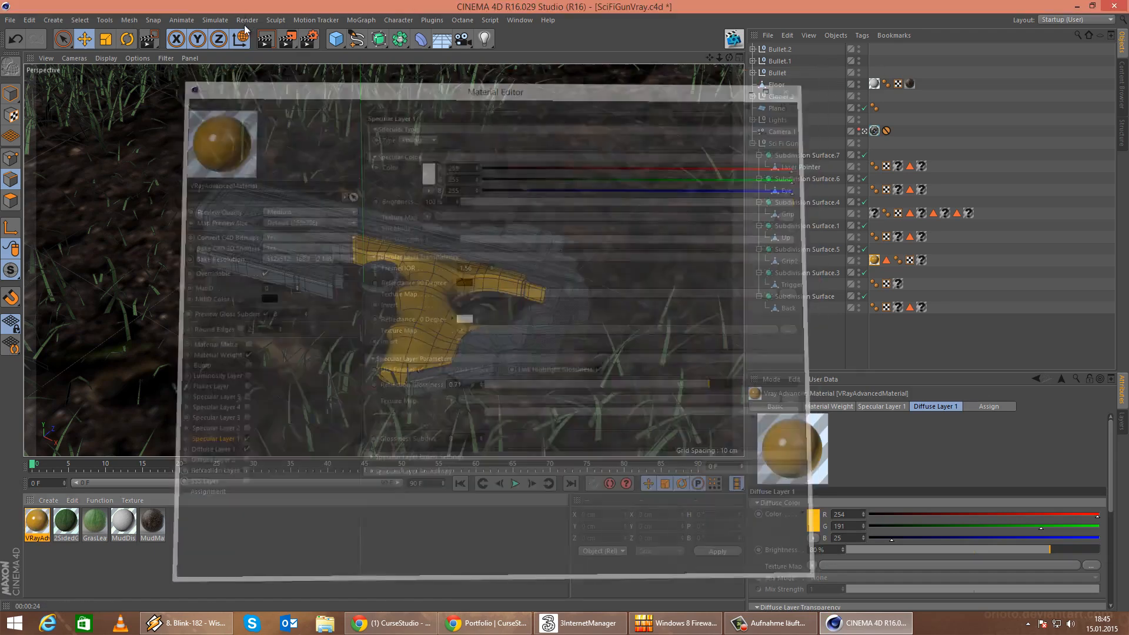
left_click_drag(325, 225, 574, 402)
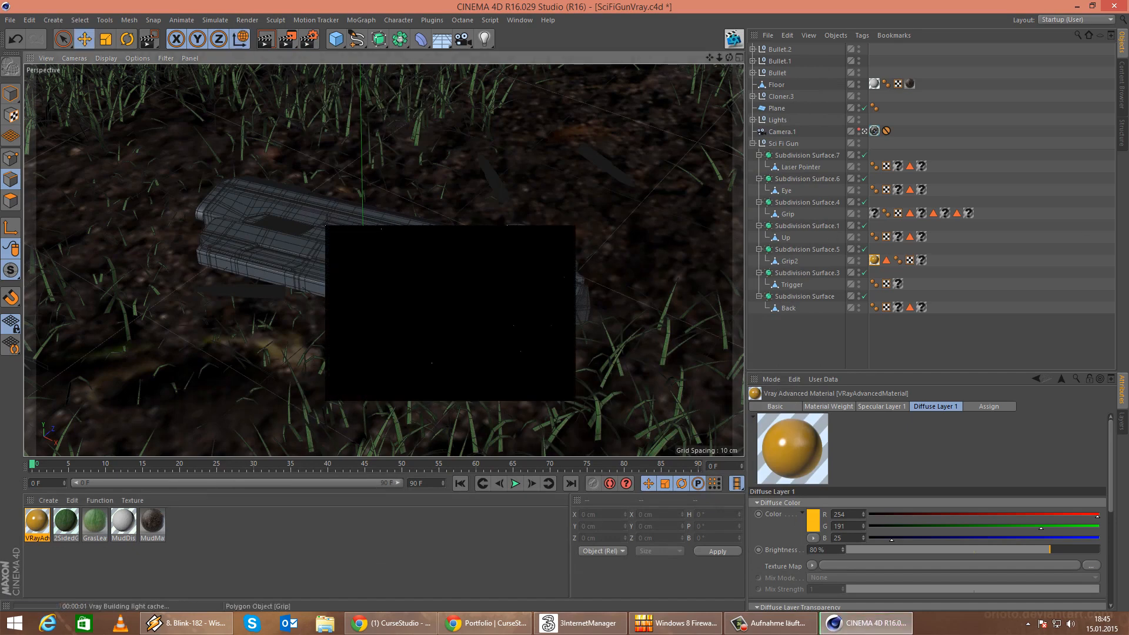
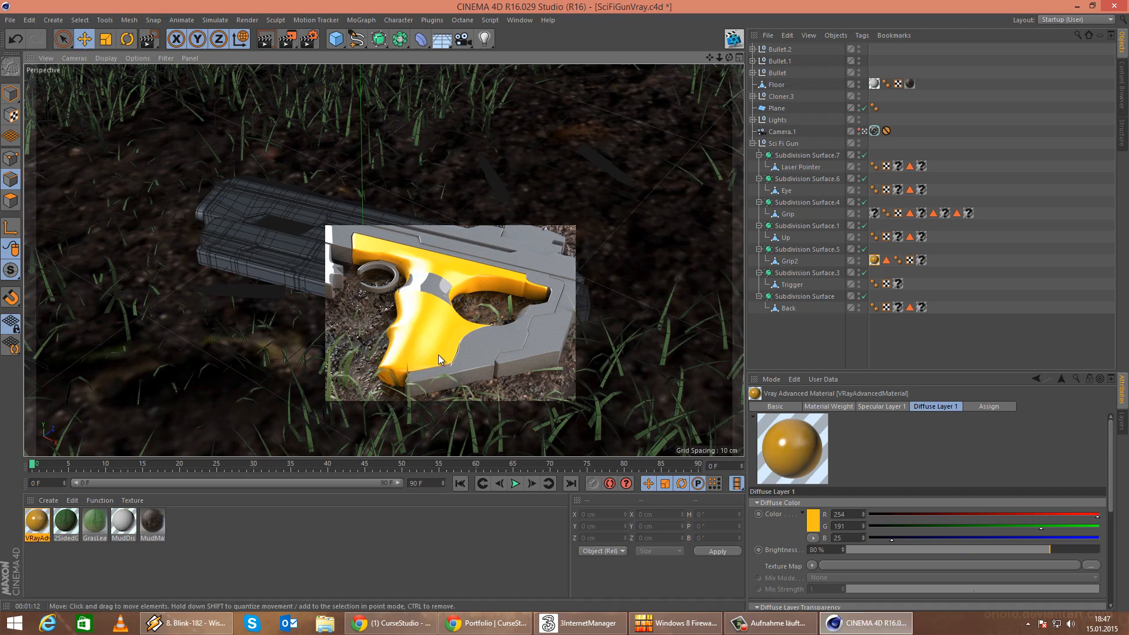
Create a VrayFastSSS2Material and set its IOR to 1.56.
left_click(48, 500)
mouse_move(73, 415)
mouse_move(210, 425)
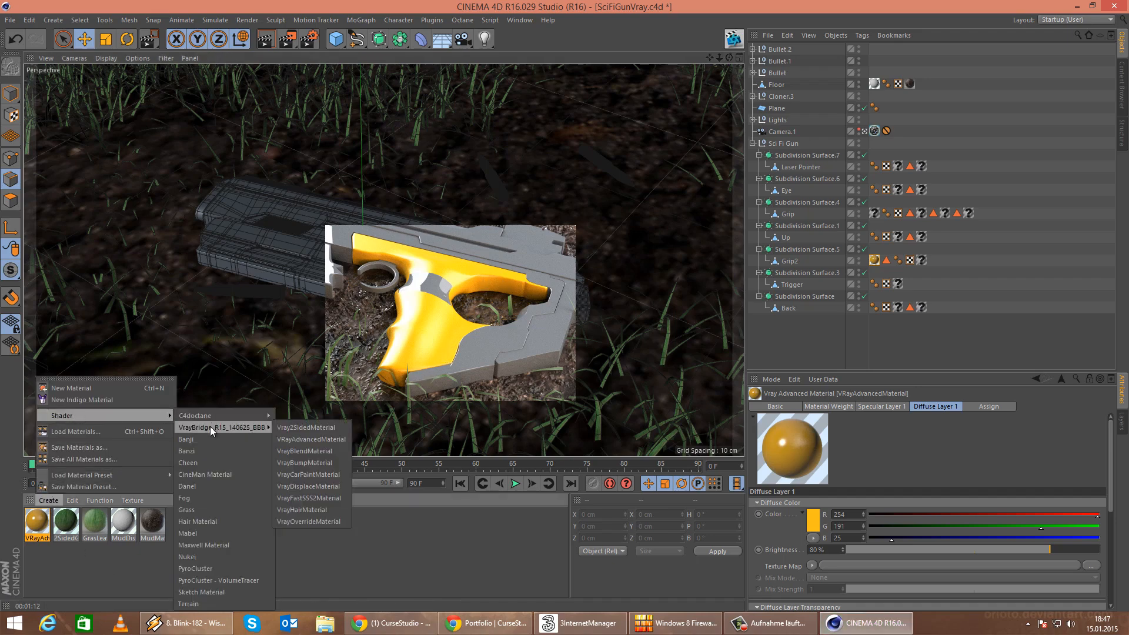
left_click(320, 498)
double_click(42, 523)
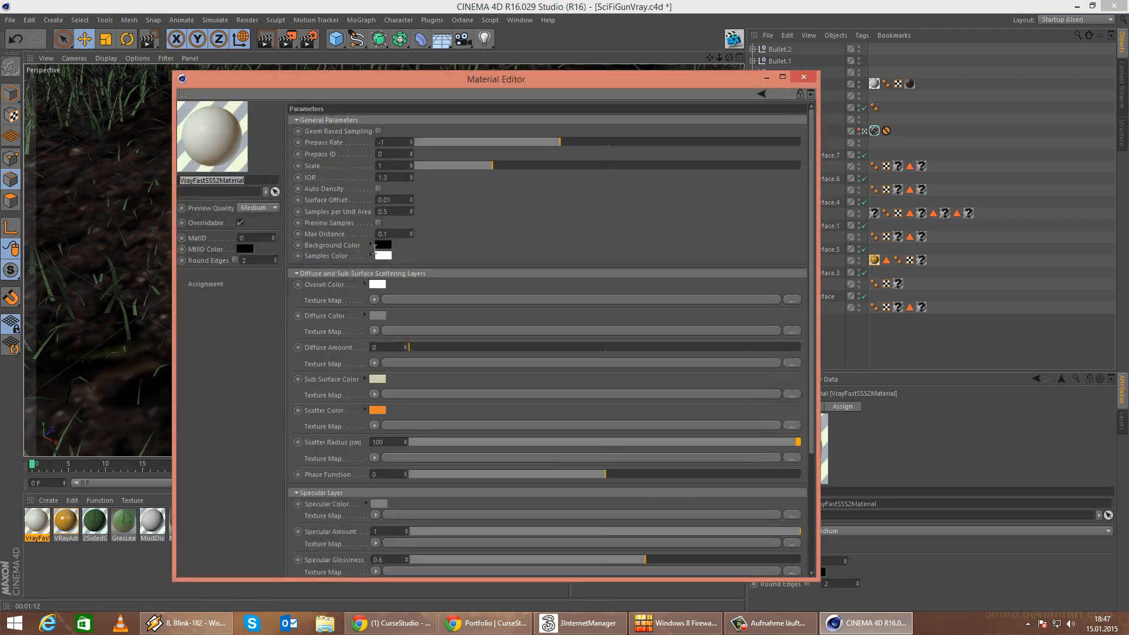
left_click(450, 202)
key("Return")
mouse_move(473, 298)
left_mouse_down()
mouse_move(465, 257)
mouse_move(461, 296)
left_mouse_up()
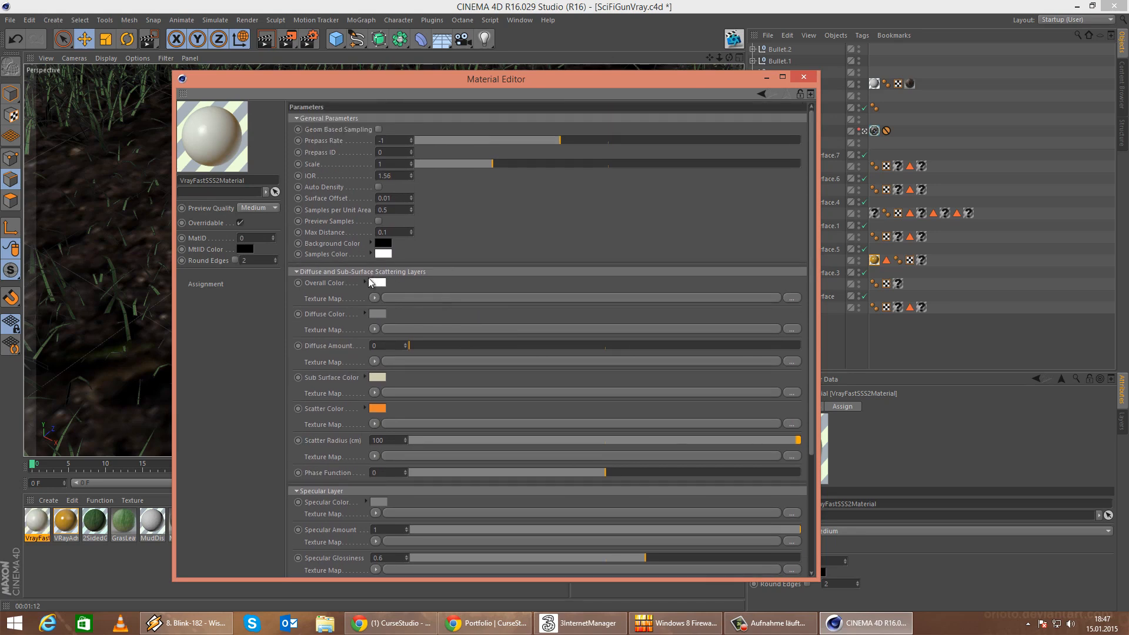
Set the VrayFastSSS2Material's Overall Color to yellow-orange, RGB 255, 186, 27.
left_click(378, 284)
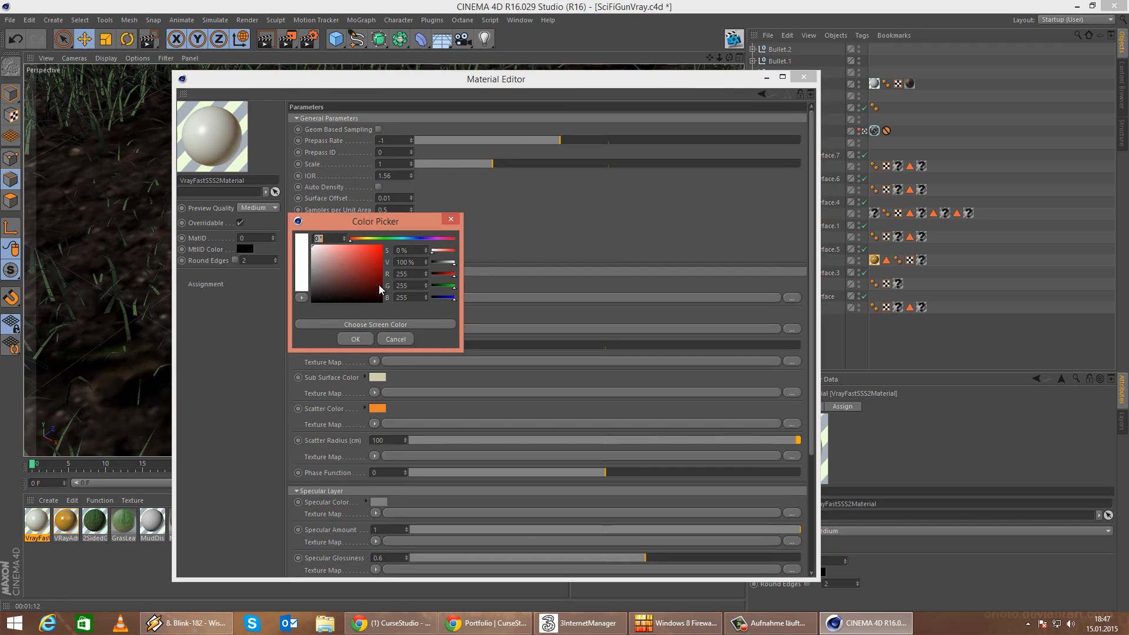
left_click(360, 239)
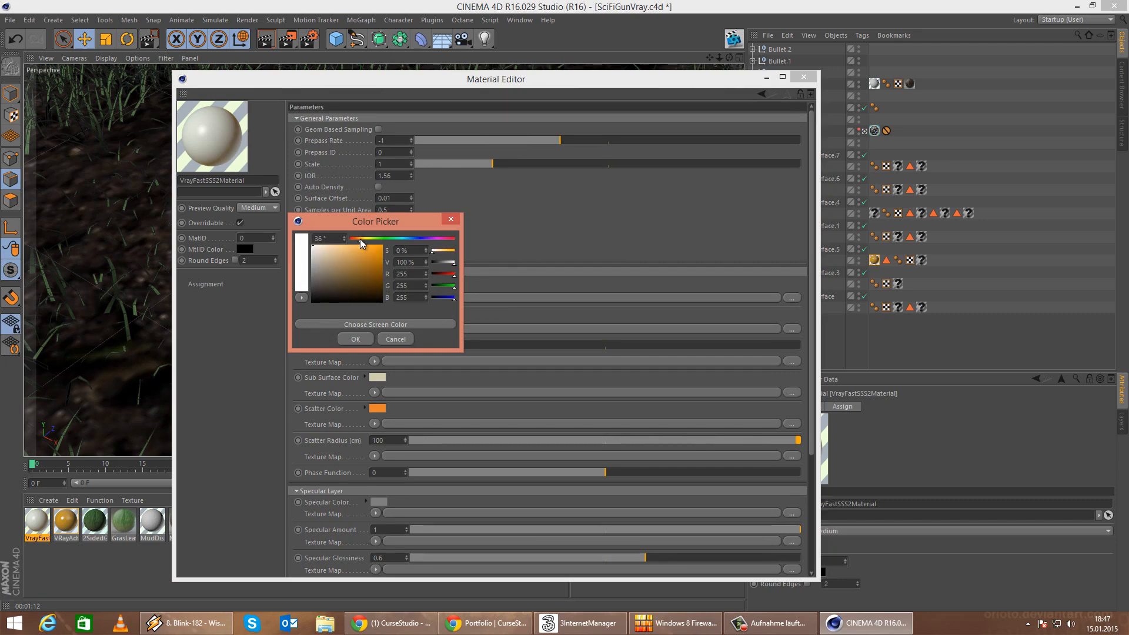
left_click_drag(354, 249, 375, 242)
left_click(360, 241)
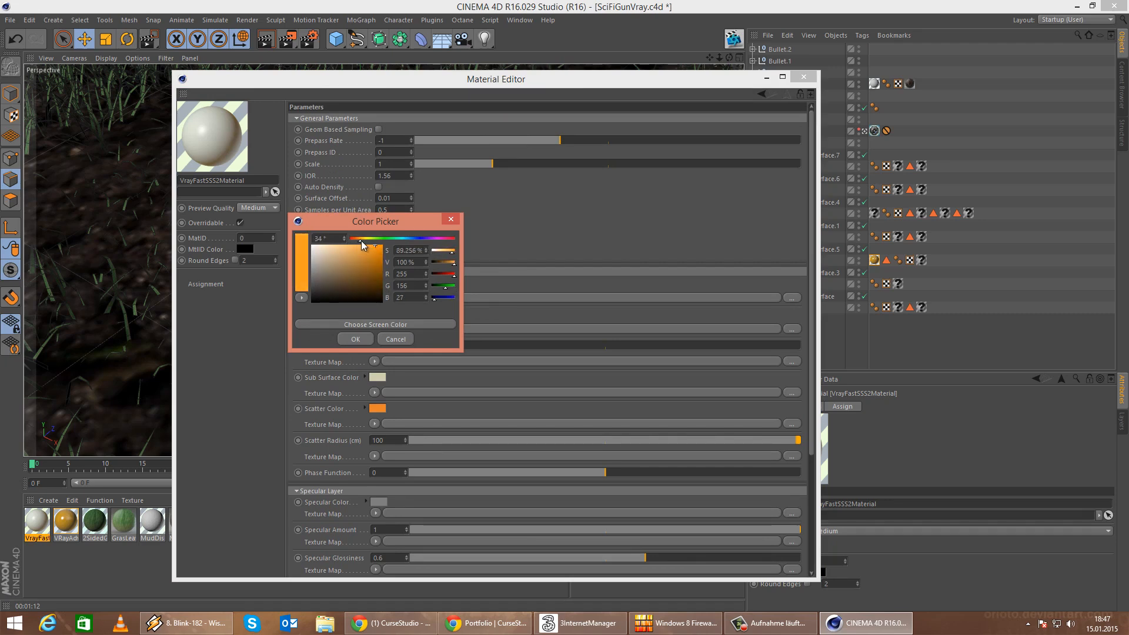
left_click(362, 240)
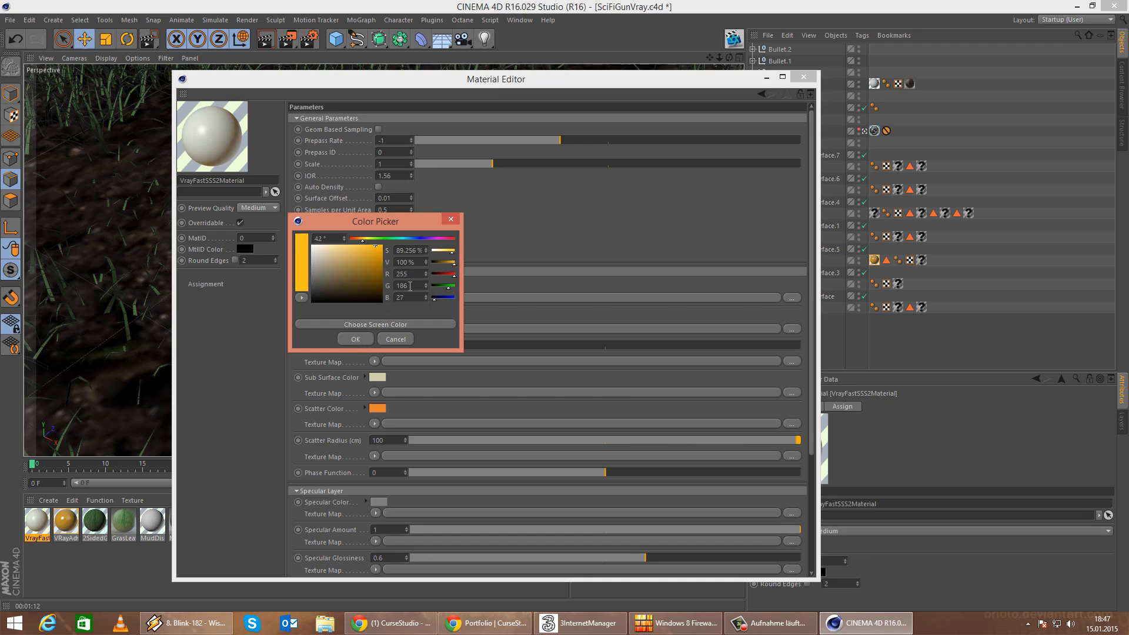
left_click(356, 339)
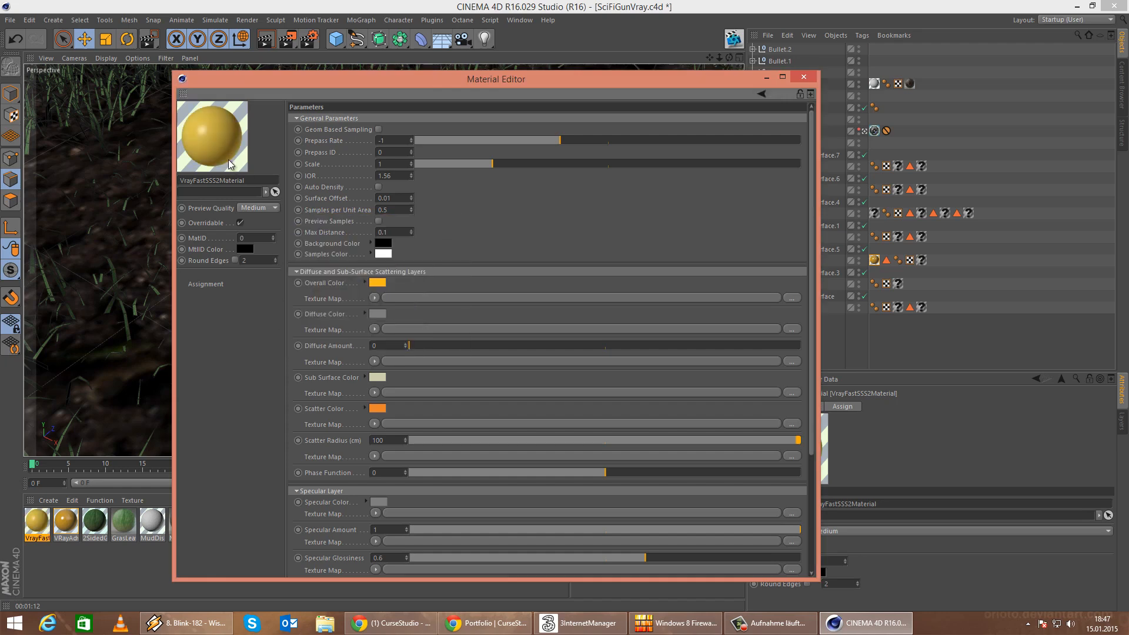
Try a pale green, RGB 195, 206, 175, and a dark orange, RGB 192, 90, 17, as the Sub Surface Color.
left_click(378, 378)
left_click_drag(374, 333, 380, 335)
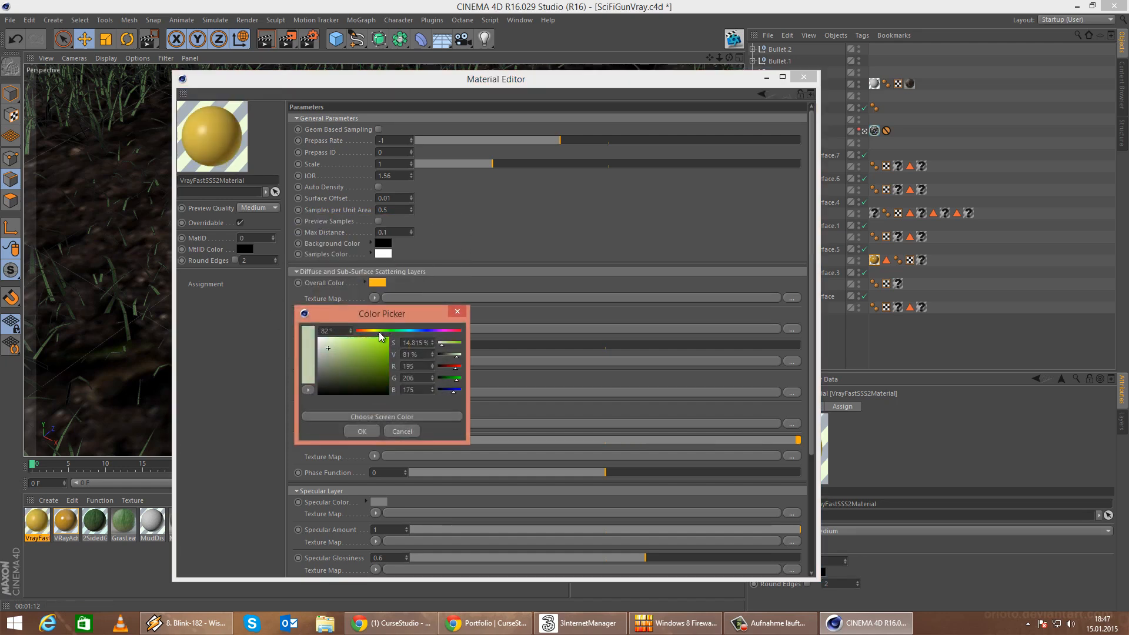
left_click(362, 431)
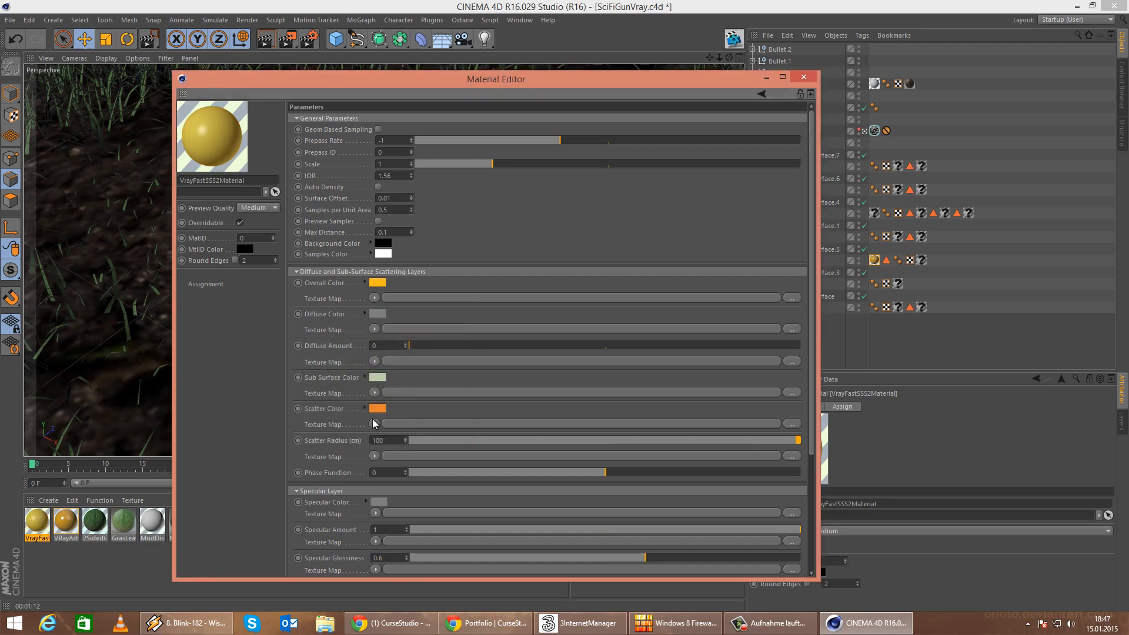
left_click(380, 379)
left_click(362, 336)
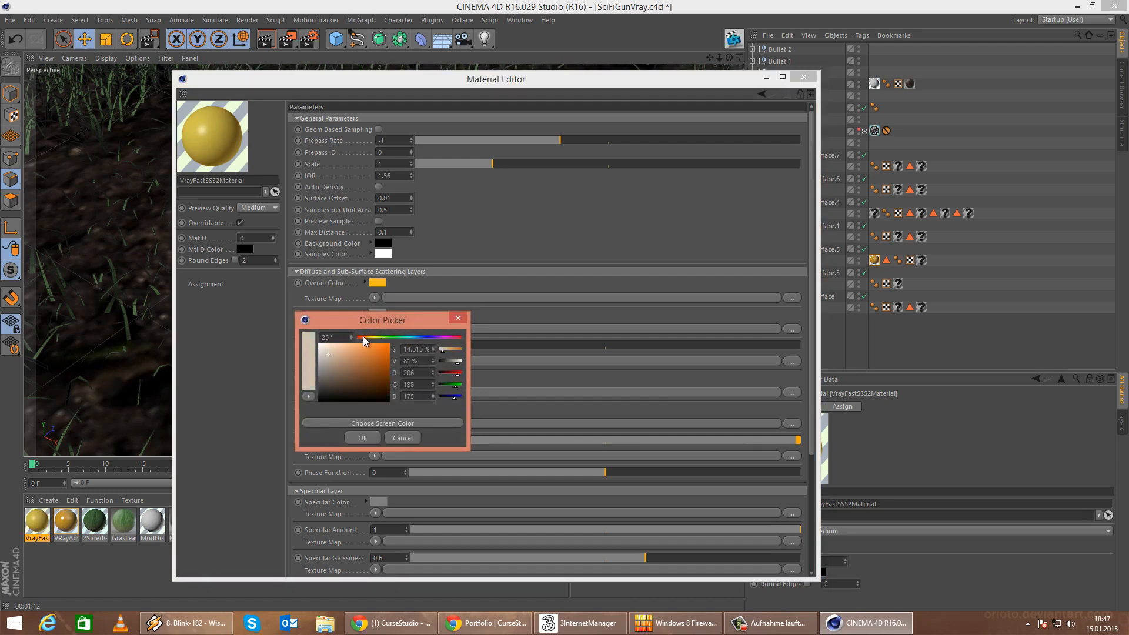
left_click_drag(370, 336, 386, 362)
left_click(362, 437)
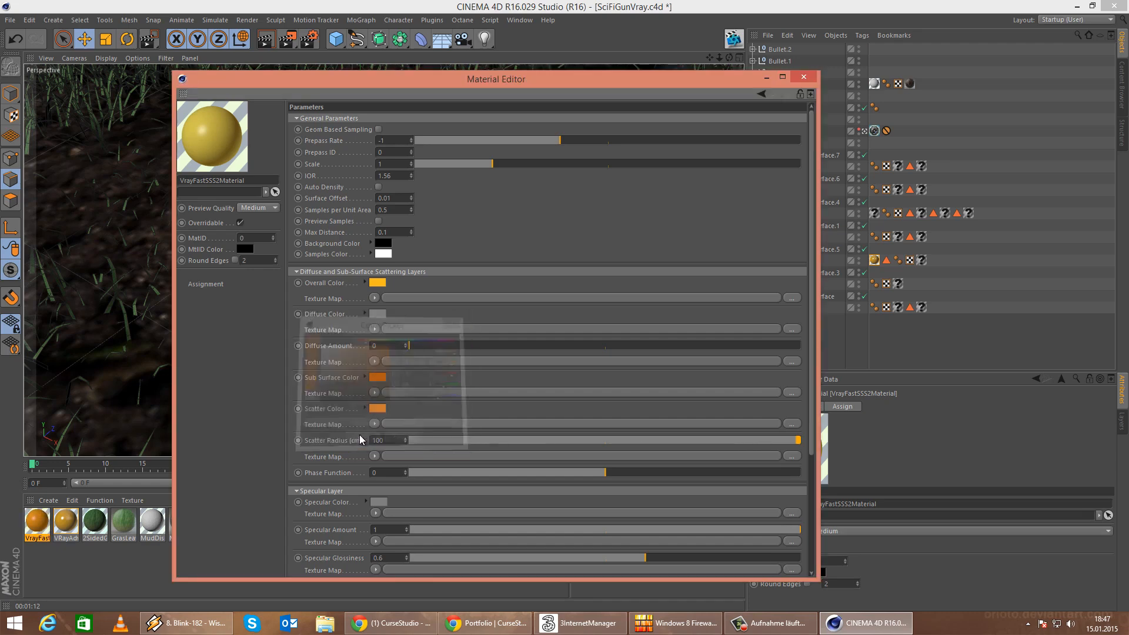
Set the Sub Surface Color to a light orange, RGB 215, 165, 89.
left_click(378, 378)
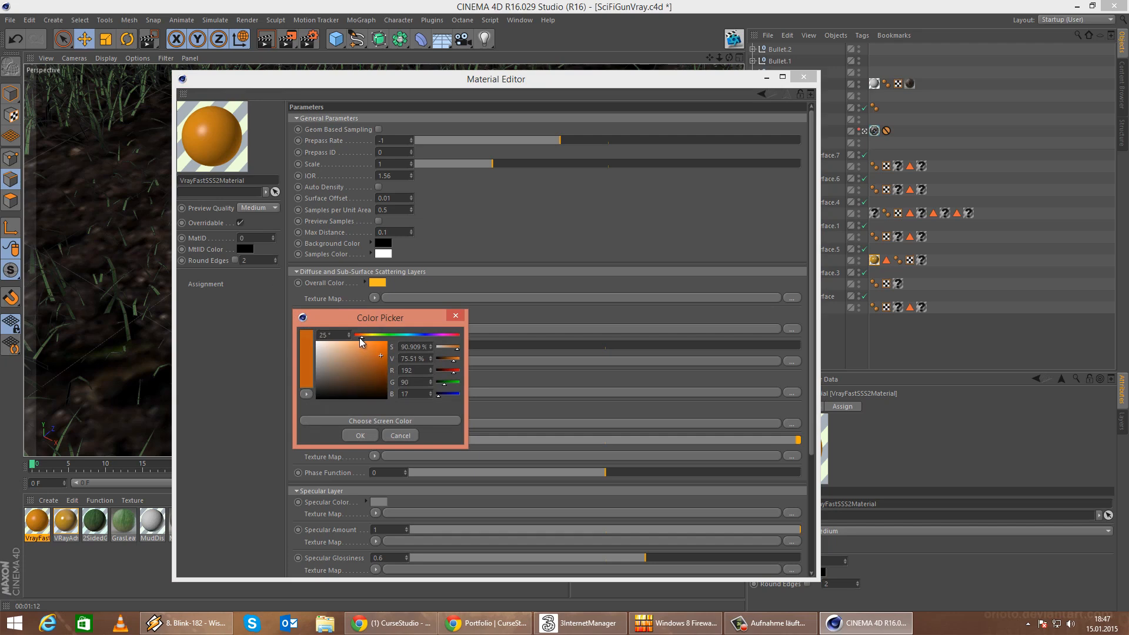
left_click(357, 337)
left_click_drag(377, 359, 358, 351)
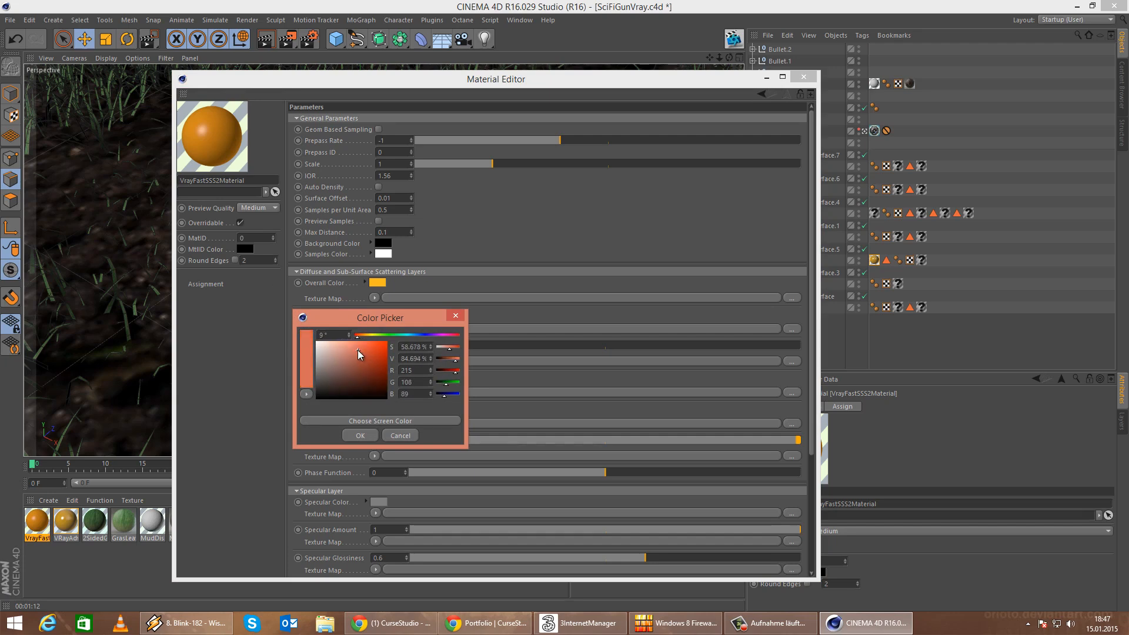
left_click(360, 436)
left_click(377, 378)
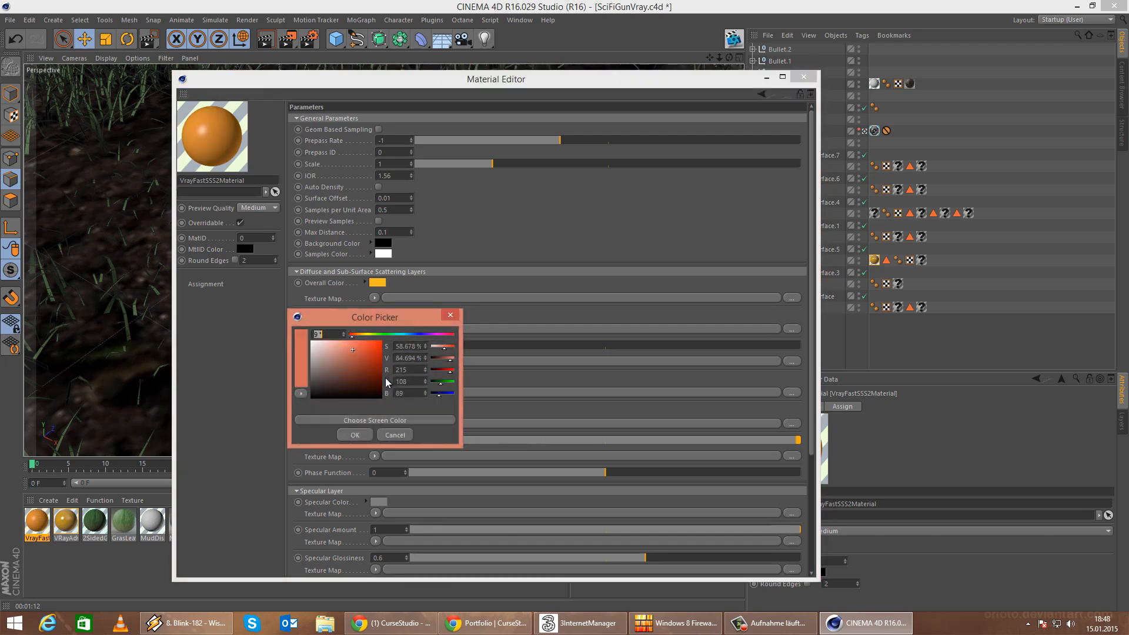
left_click_drag(354, 334, 360, 334)
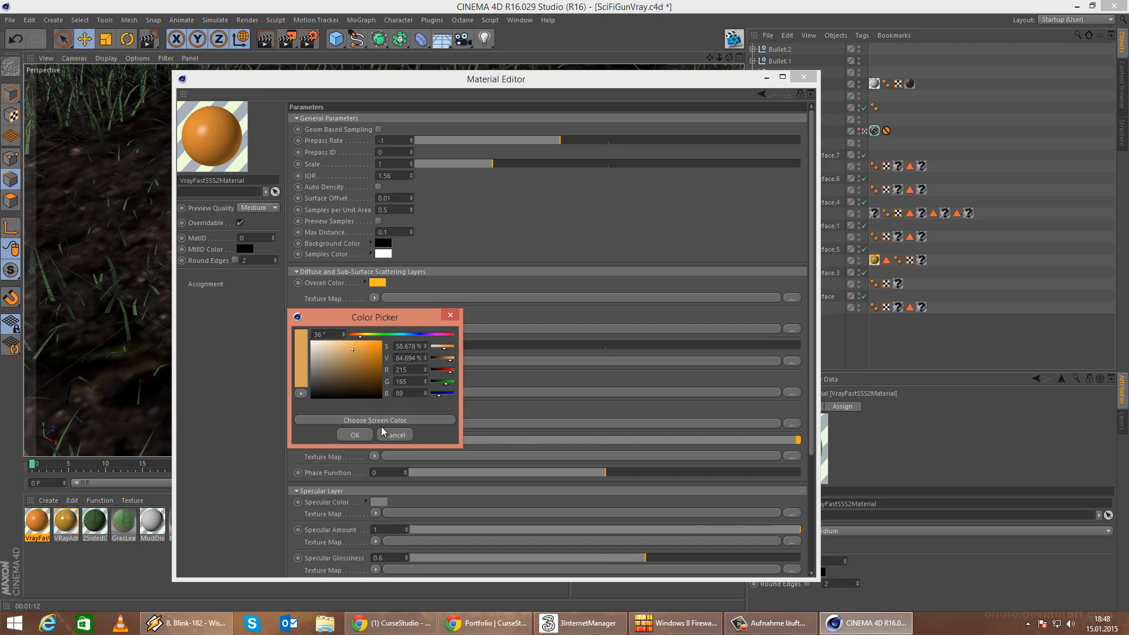
left_click(353, 435)
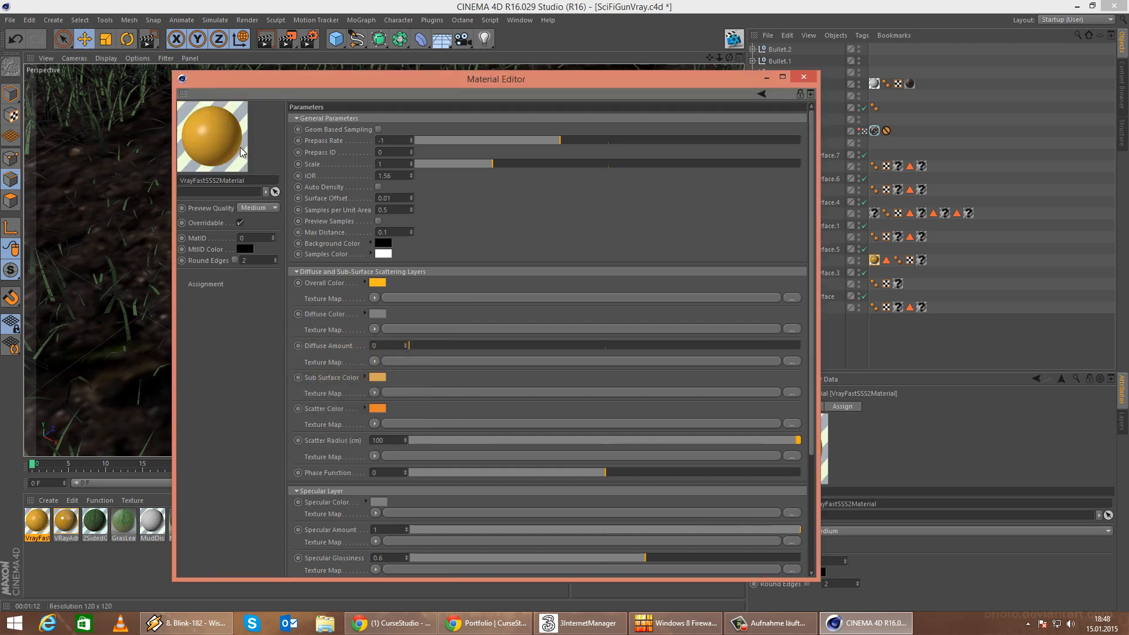
Switch the VrayFastSSS2Material's preview to the sphere on a plain grey background.
right_click(211, 143)
left_click(273, 366)
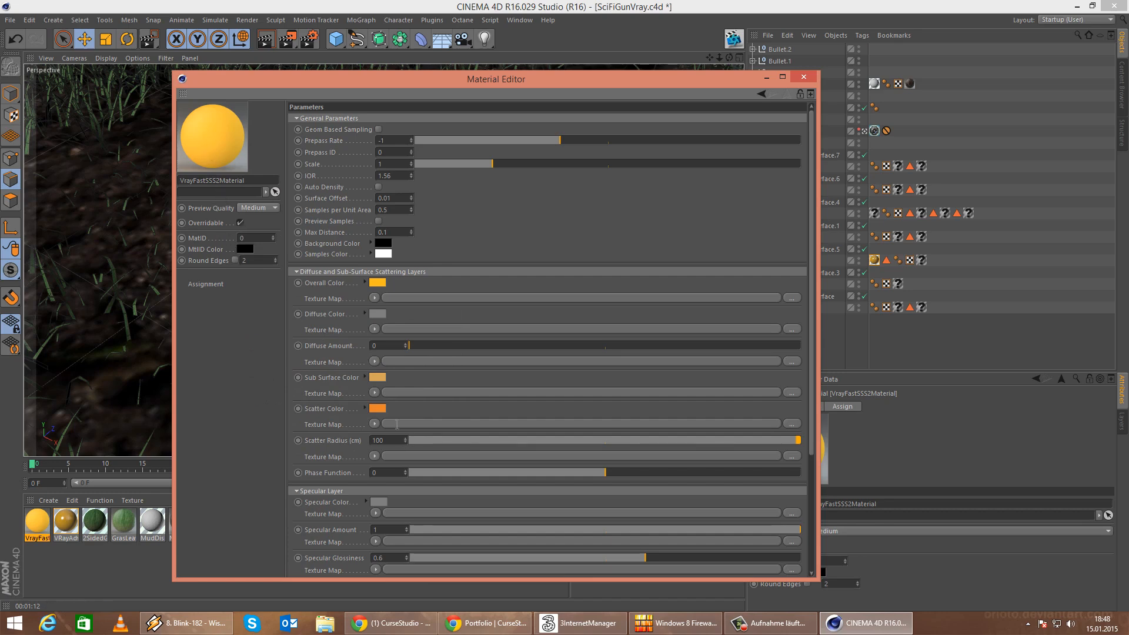
scroll(446, 510, "down", 4)
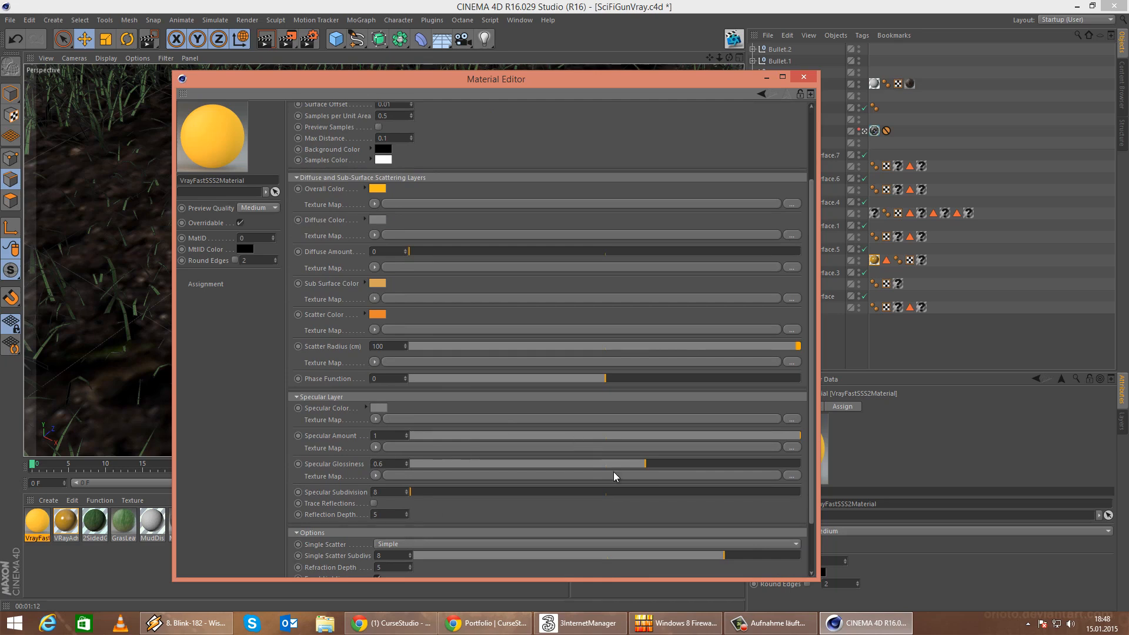
Raise the Specular Glossiness to 0.69, and try Raytraced-refractive as the Single Scatter mode before returning it to Simple.
left_click_drag(645, 468, 683, 471)
scroll(430, 382, "down", 3)
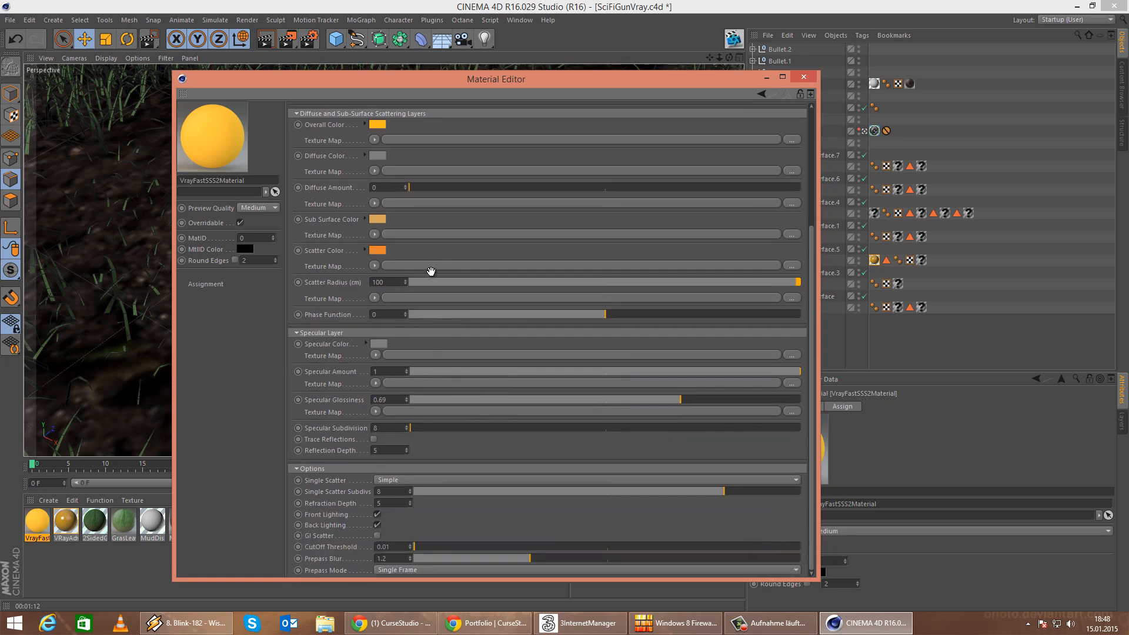
left_click(404, 481)
left_click(404, 523)
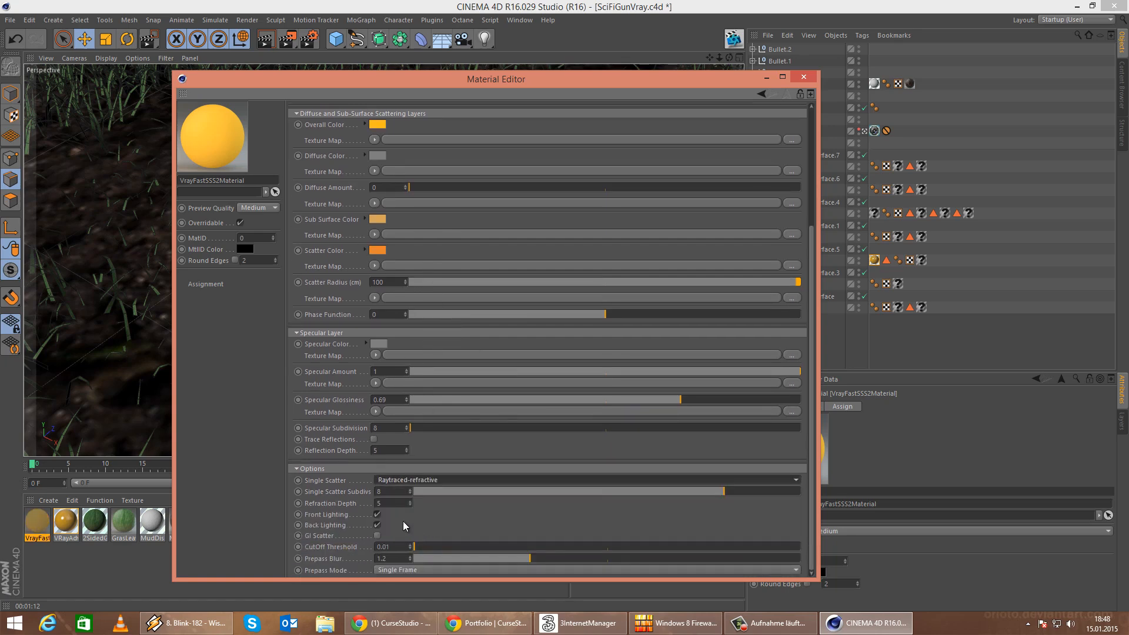
left_click(415, 481)
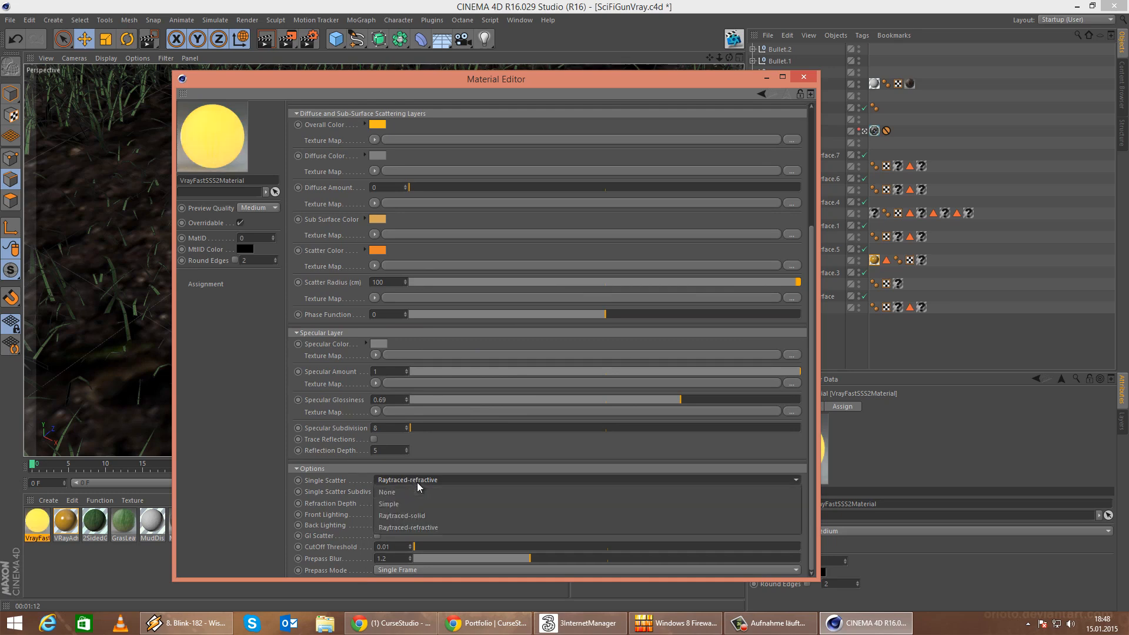
left_click(415, 504)
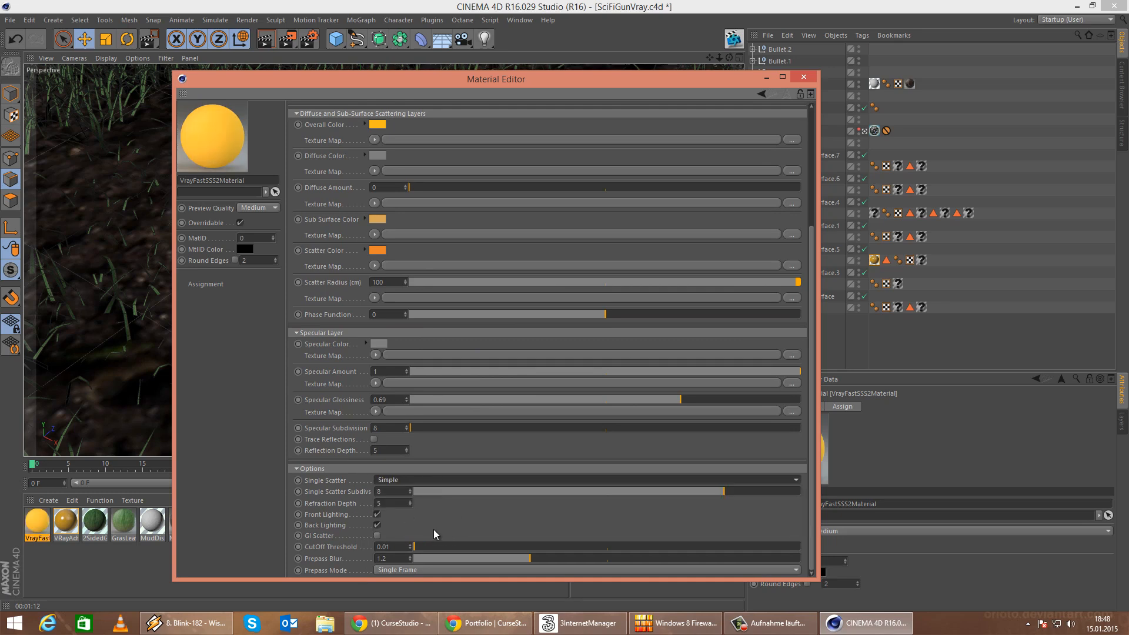
Try Scatter Radius values of 1000 and 10000 cm on the VrayFastSSS2Material and return it to 100 cm.
middle_click_drag(461, 344, 453, 484)
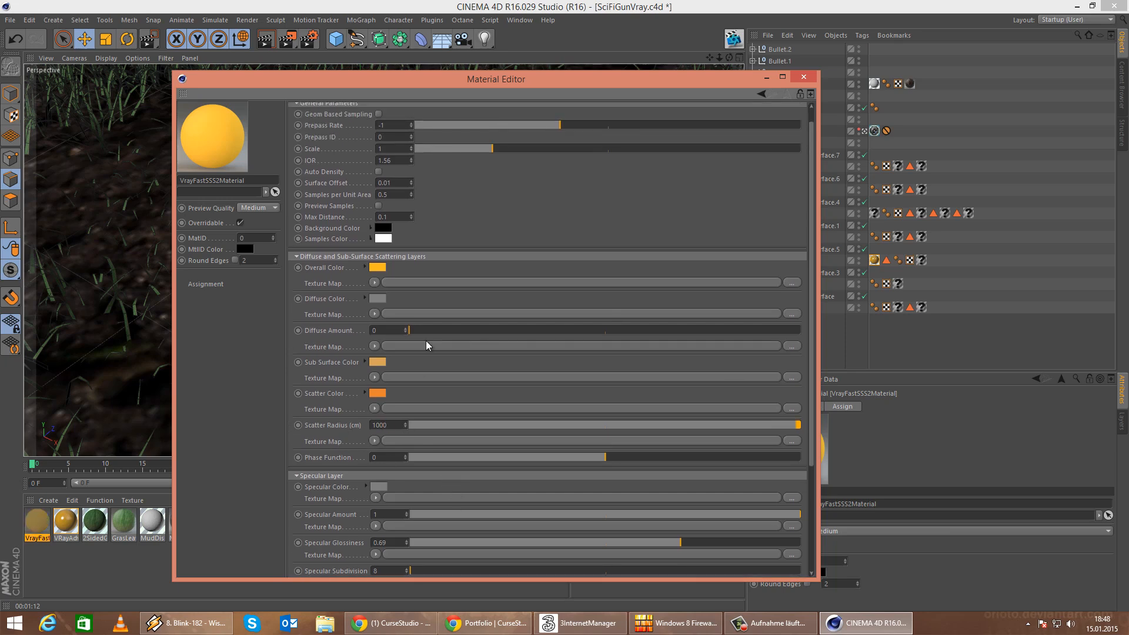
left_click(390, 426)
type("0")
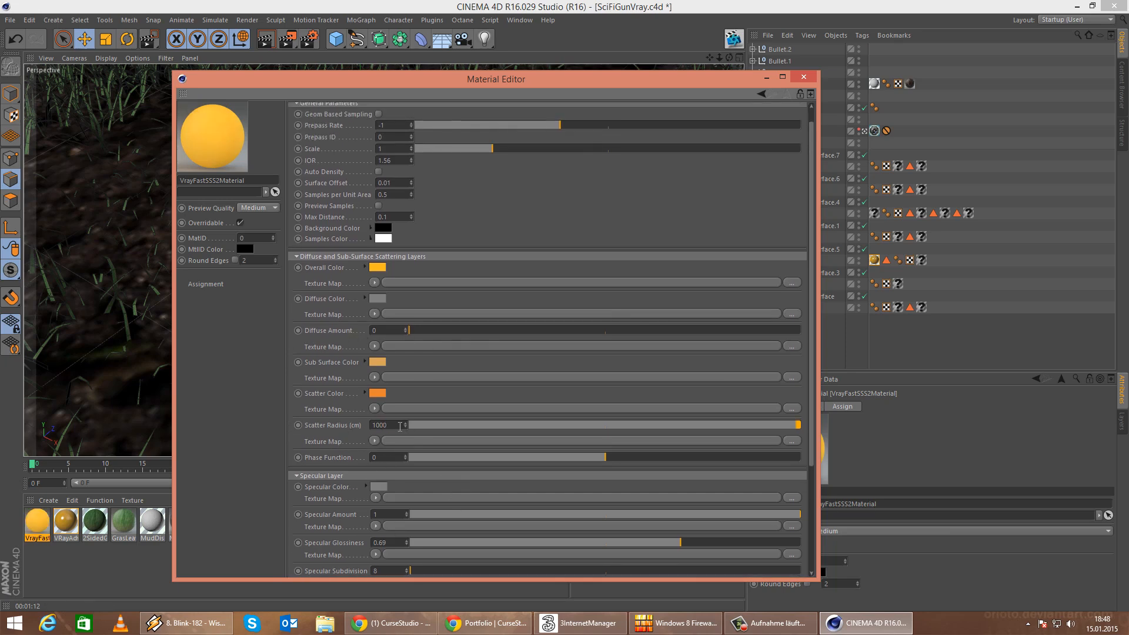
key("Return")
type("10")
key("Return")
left_click(393, 425)
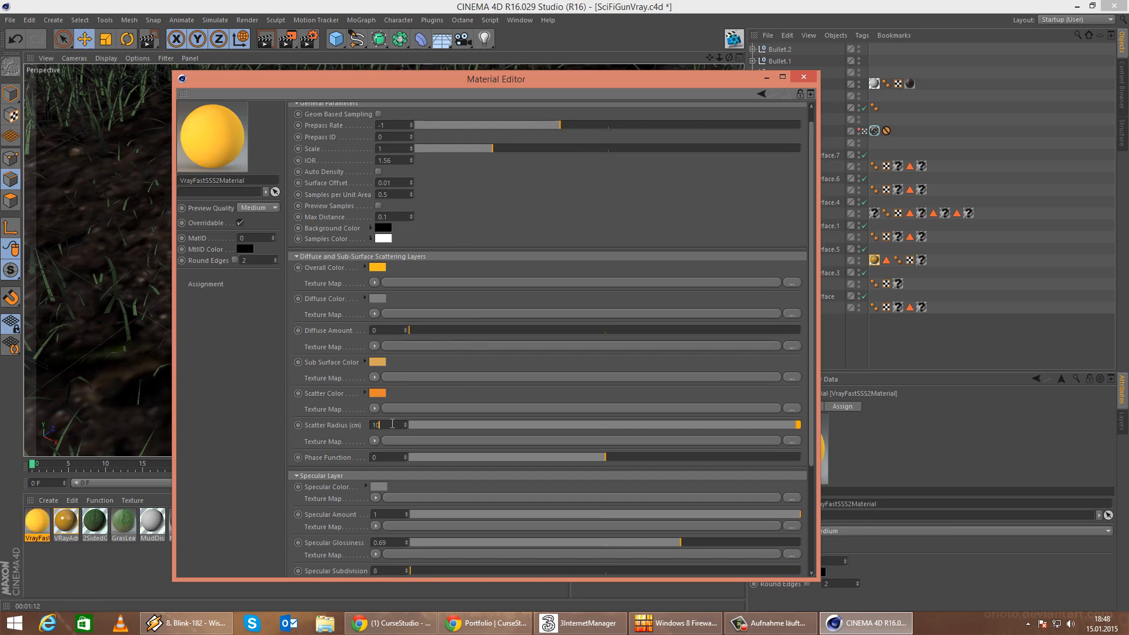
key("Return")
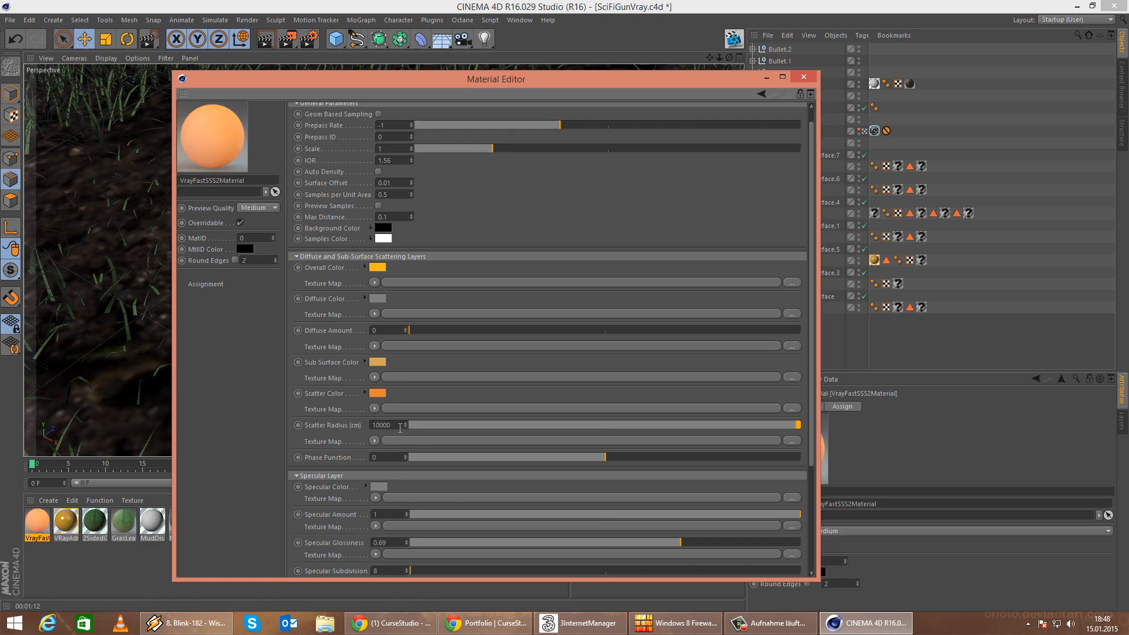
double_click(398, 424)
type("100")
key("Return")
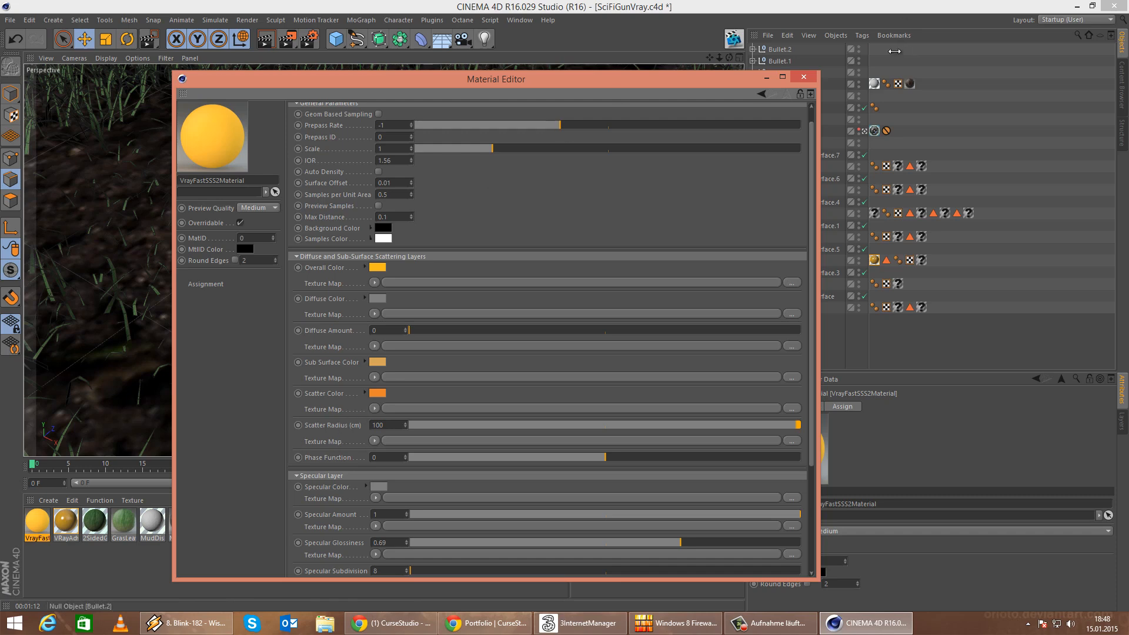
Close the material editor and render a viewport region around the gun's whole grip to check the subsurface material.
left_click(803, 77)
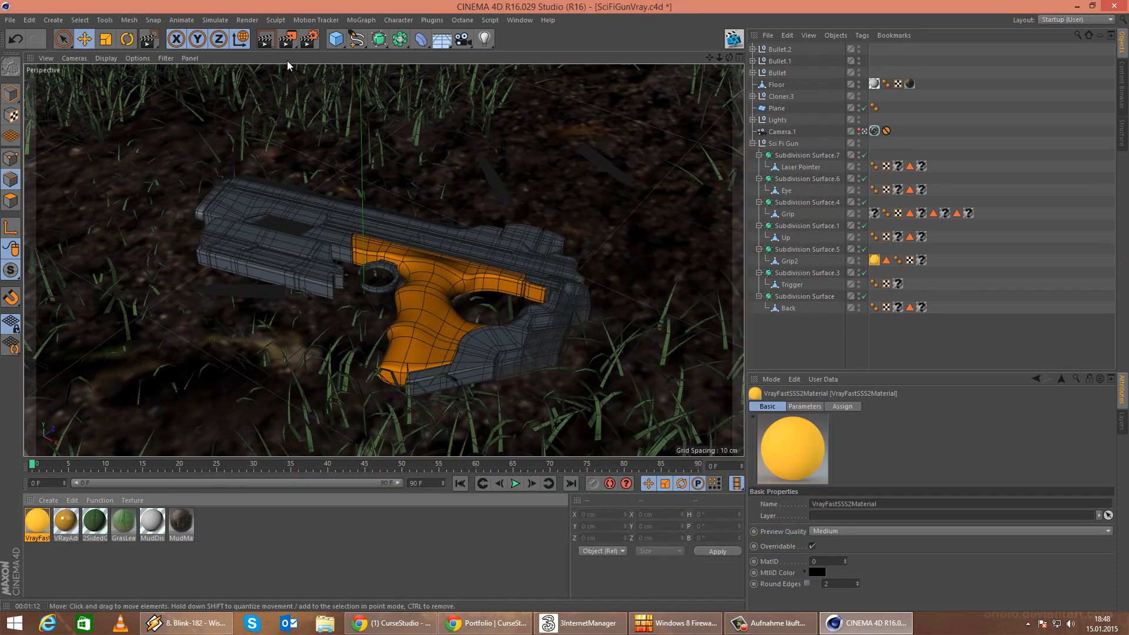
left_click_drag(288, 40, 348, 58)
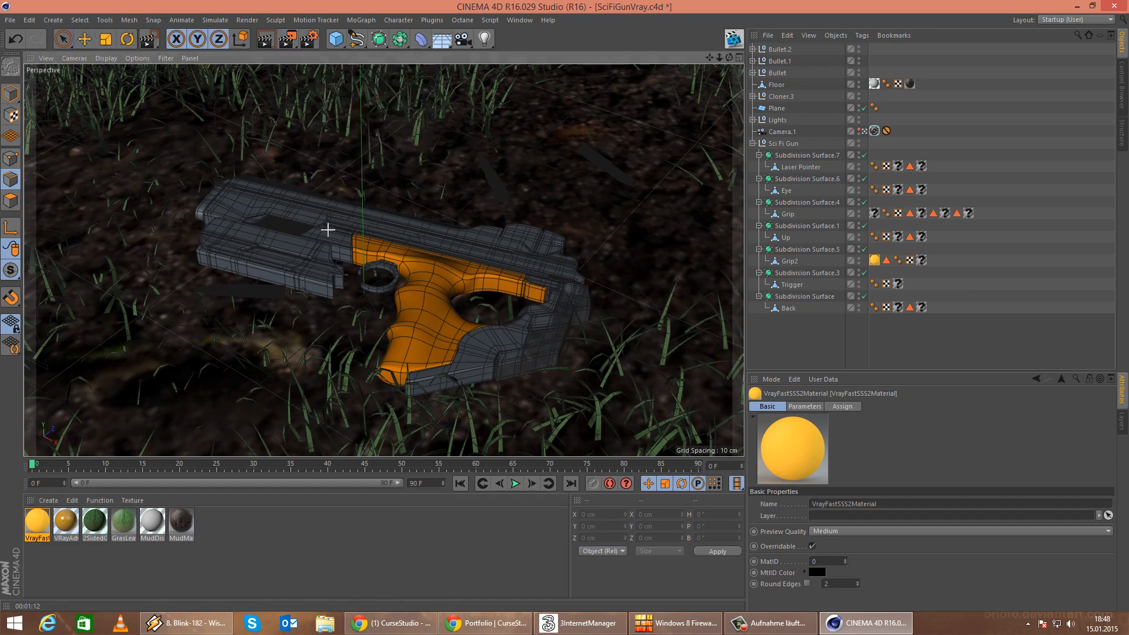
left_click_drag(329, 230, 573, 421)
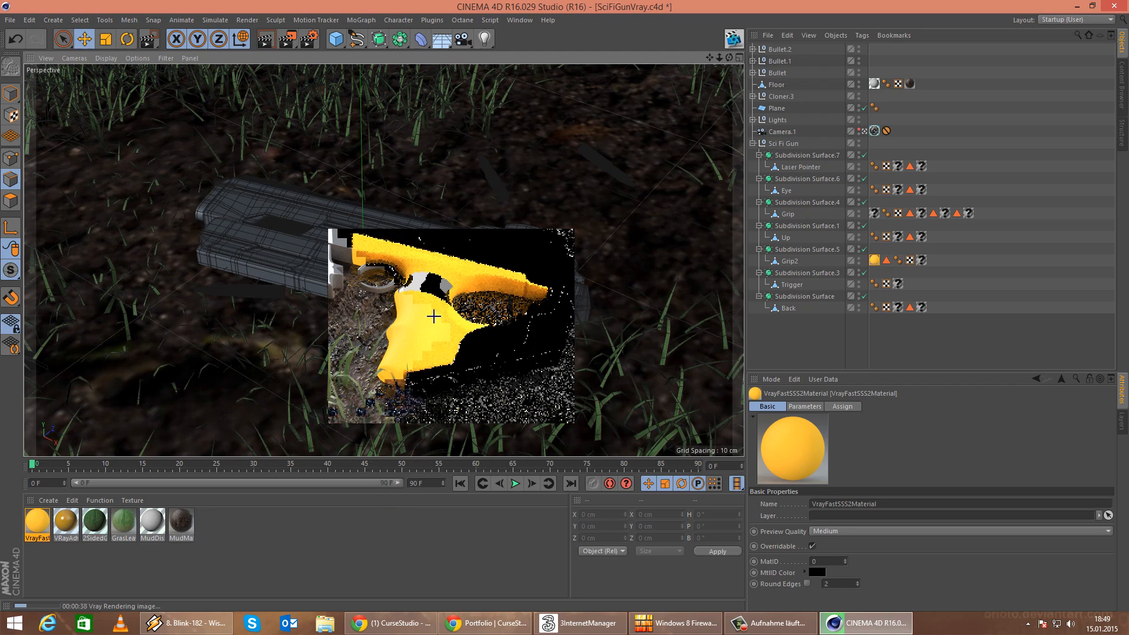
Raise the VrayFastSSS2Material's Specular Glossiness to 0.81 and change its Specular Color to white.
double_click(34, 529)
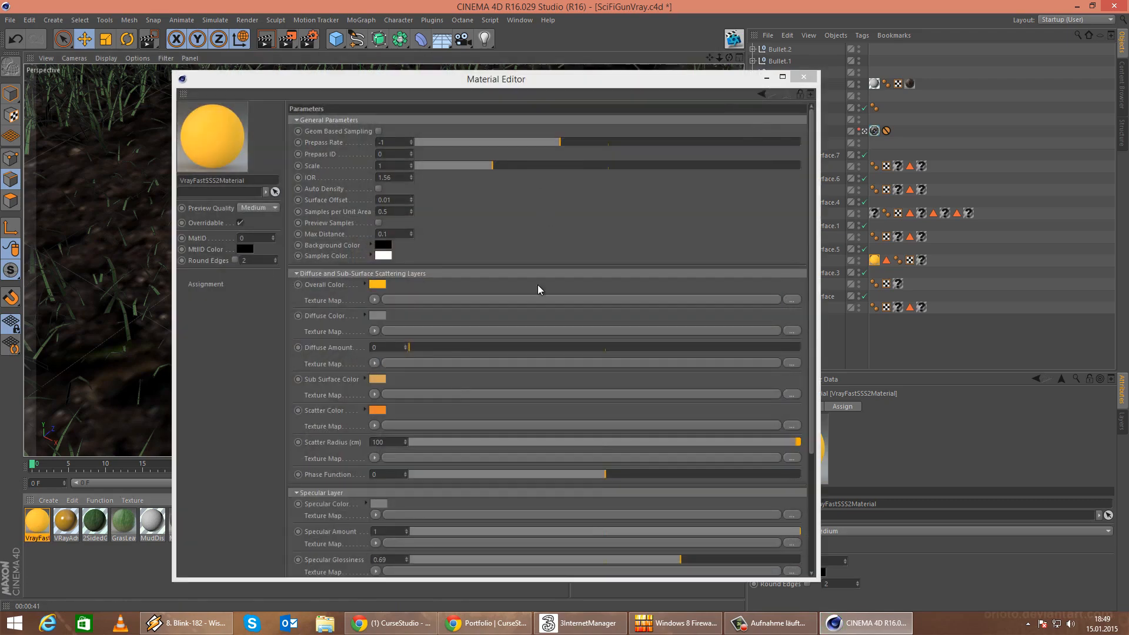
scroll(456, 400, "down", 3)
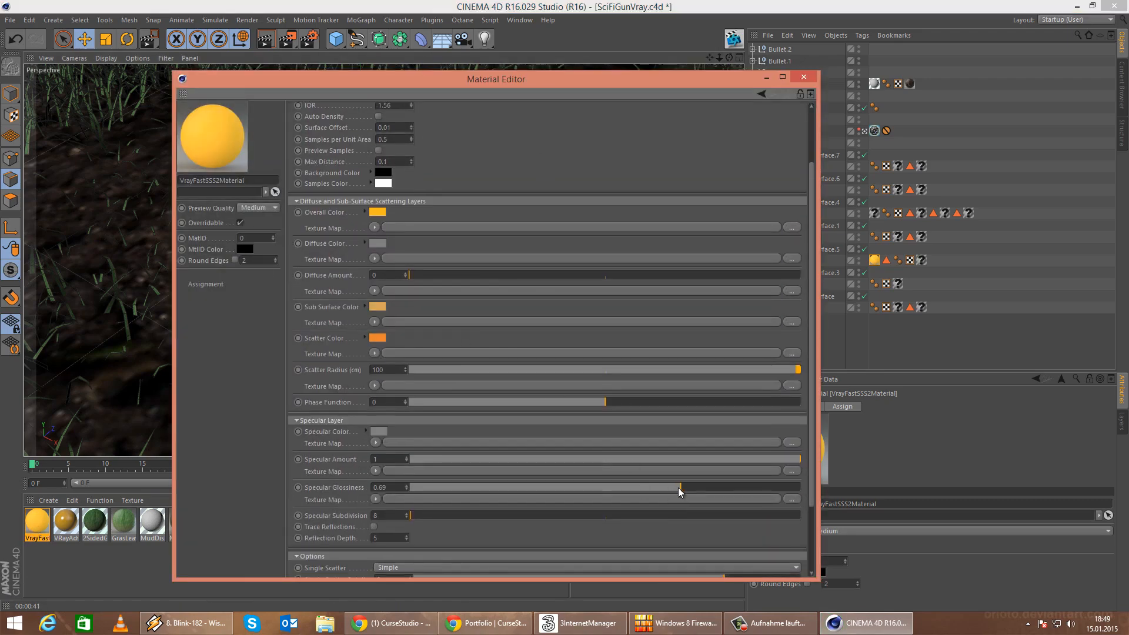
left_click_drag(679, 493, 728, 494)
scroll(451, 217, "up", 3)
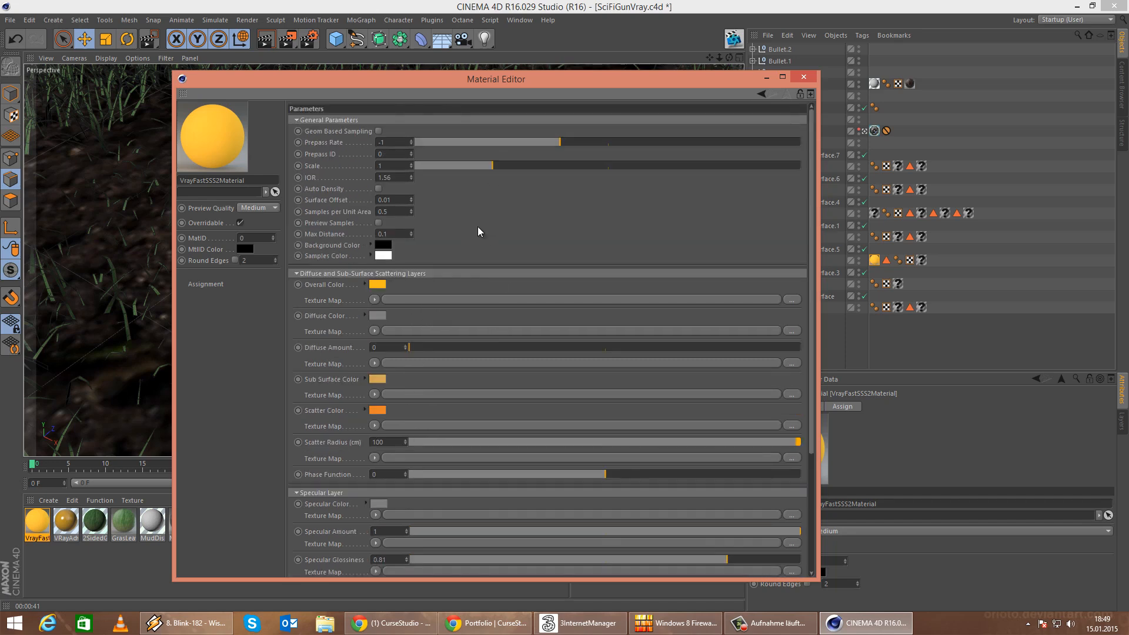
scroll(480, 241, "down", 2)
scroll(478, 518, "down", 3)
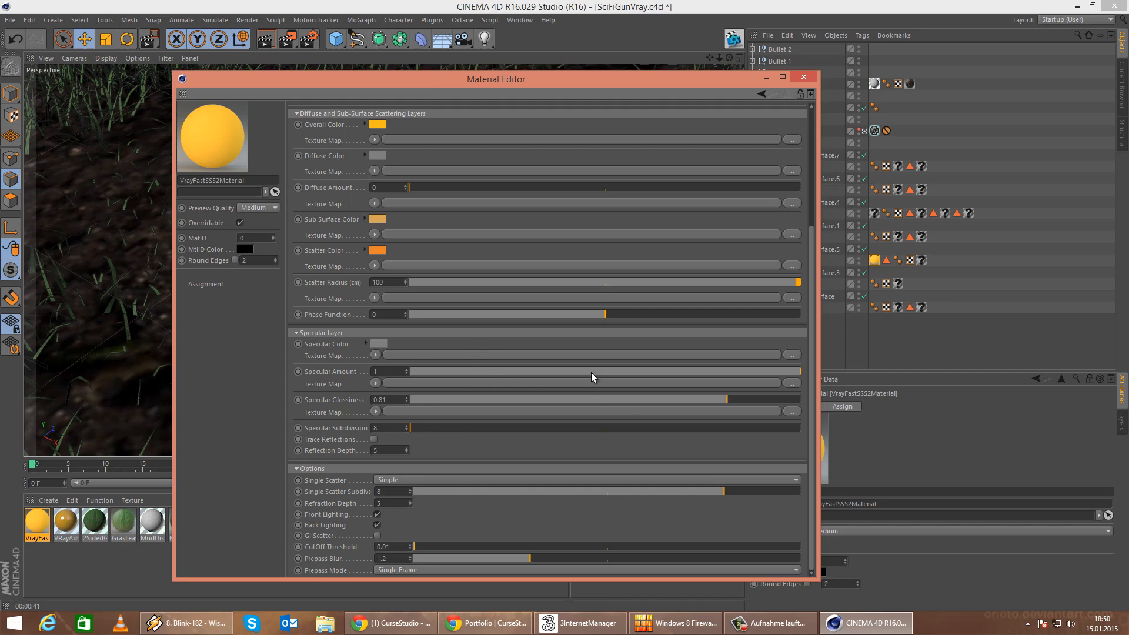
left_click(378, 344)
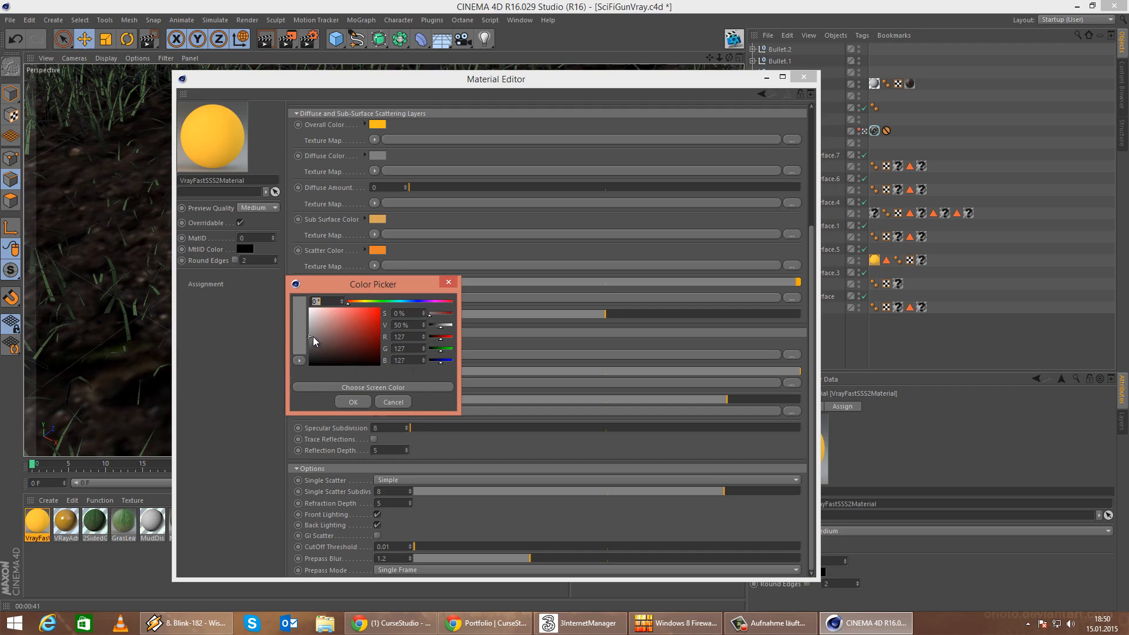
left_click_drag(313, 337, 311, 307)
left_click(353, 402)
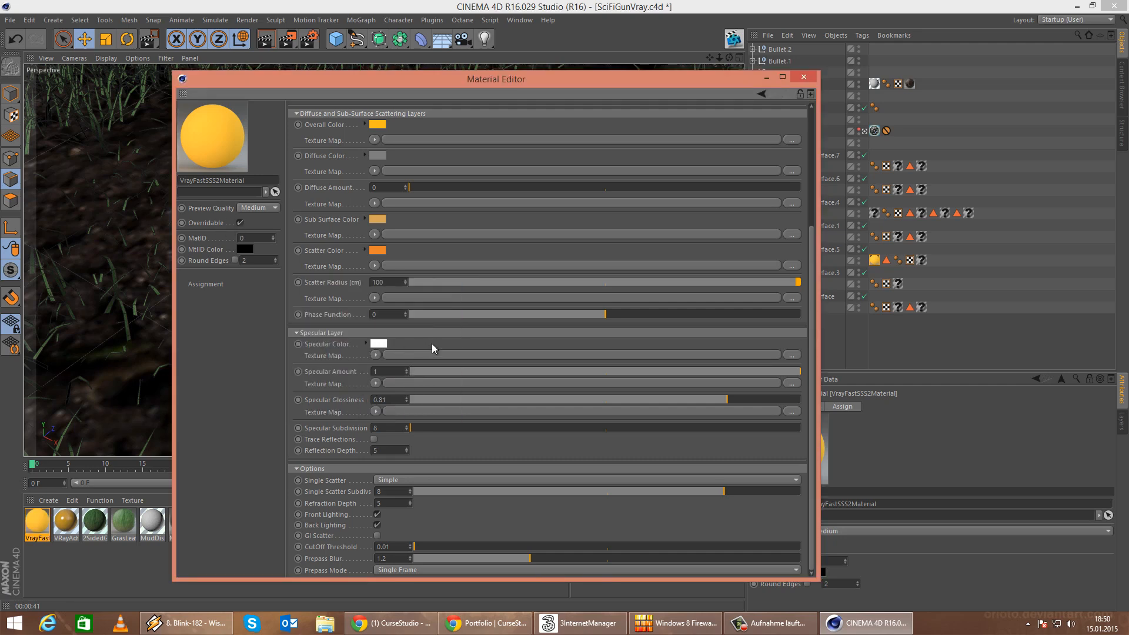
Set the Specular Glossiness to 0.71 and enable Trace Reflections in the Specular Layer.
left_click_drag(747, 371, 876, 406)
left_click_drag(723, 400, 892, 415)
mouse_move(676, 401)
left_mouse_down()
mouse_move(651, 398)
mouse_move(735, 403)
left_mouse_up()
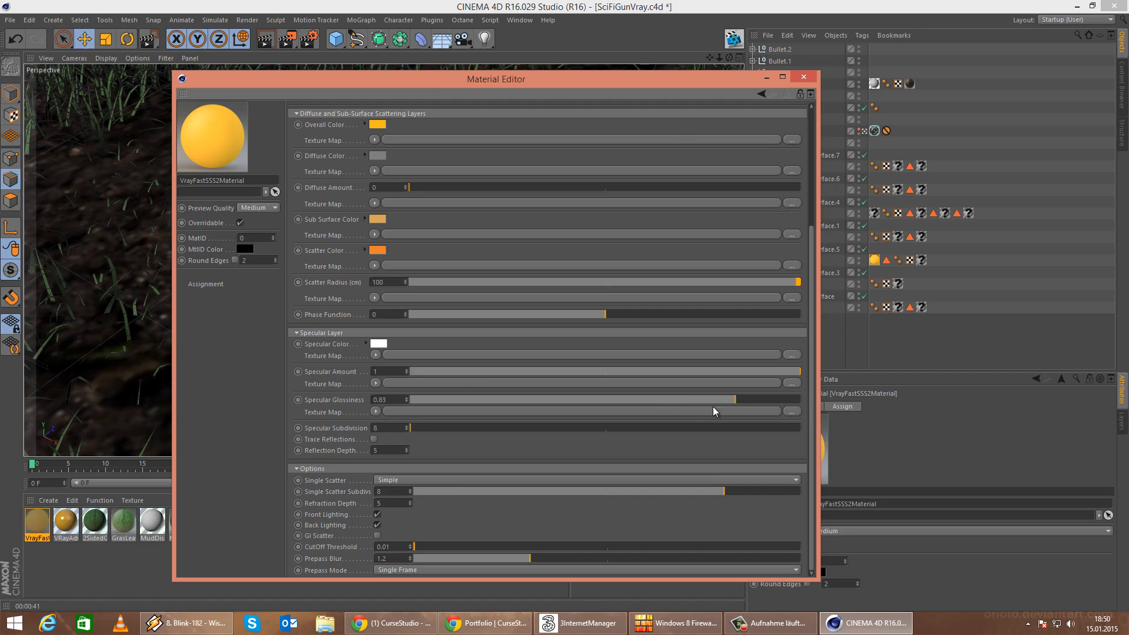
left_click(374, 439)
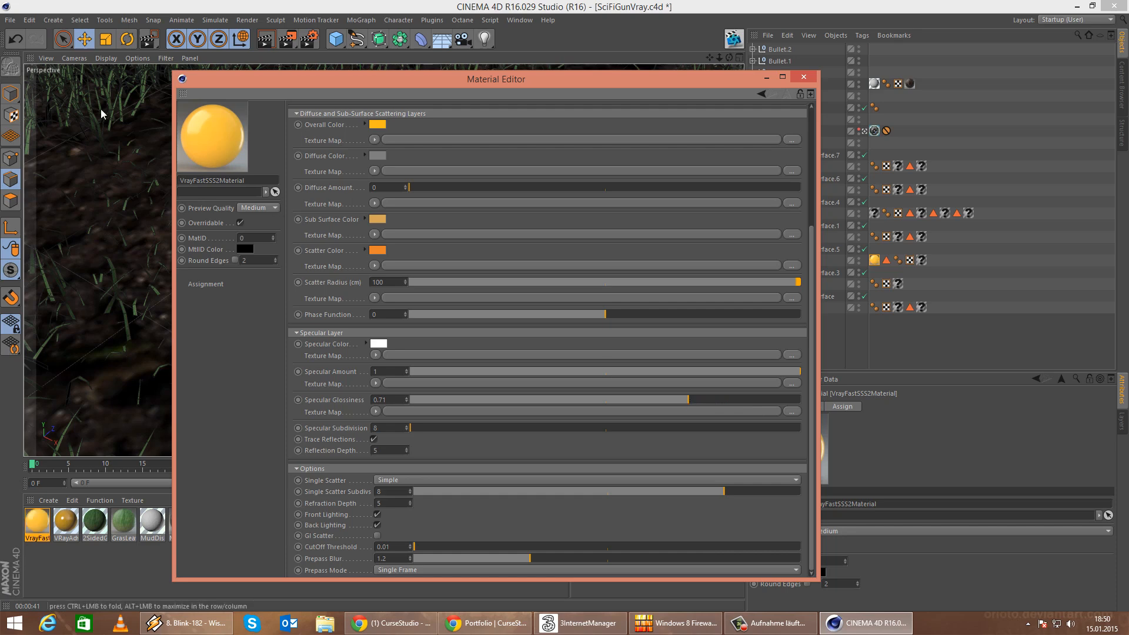
Render a viewport region around the grip to check the reflective version of the subsurface material.
left_click(804, 76)
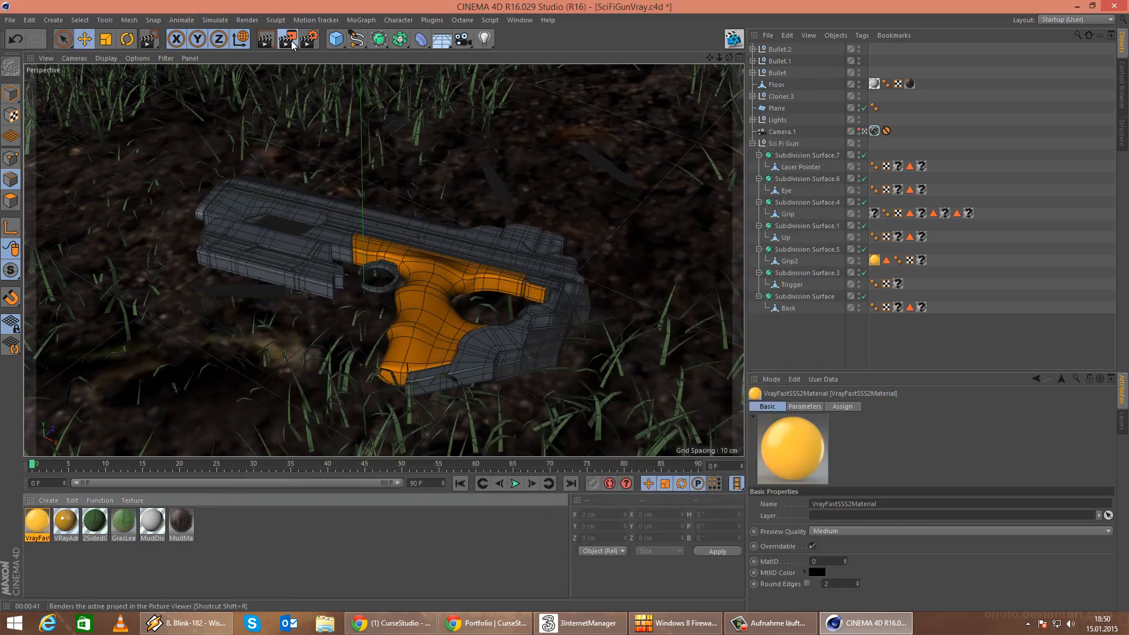
left_click_drag(310, 213, 587, 408)
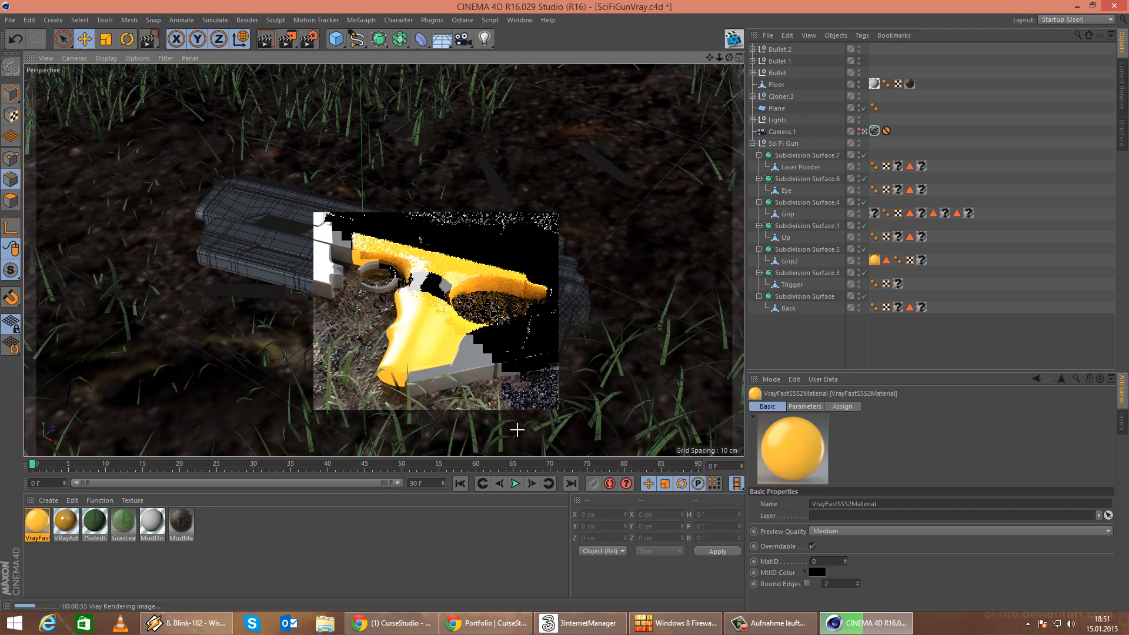
Delete the grey MudDis material tag from the Floor and render a region over the upper part of the grip.
left_click(874, 86)
key("Delete")
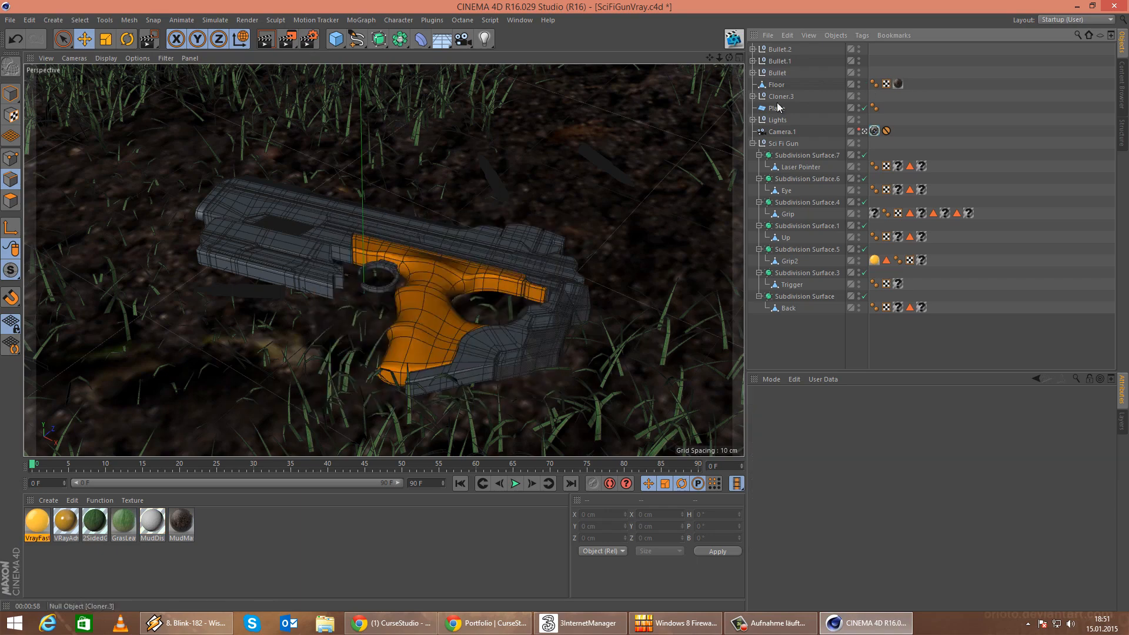
left_click(288, 40)
left_click(375, 57)
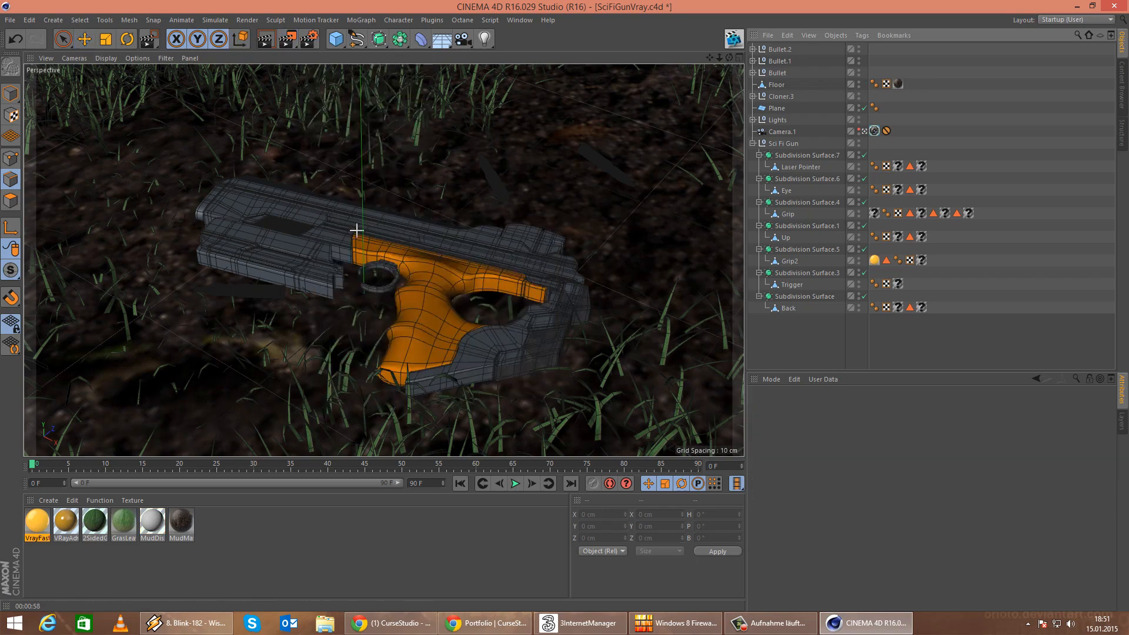
left_click_drag(342, 228, 571, 308)
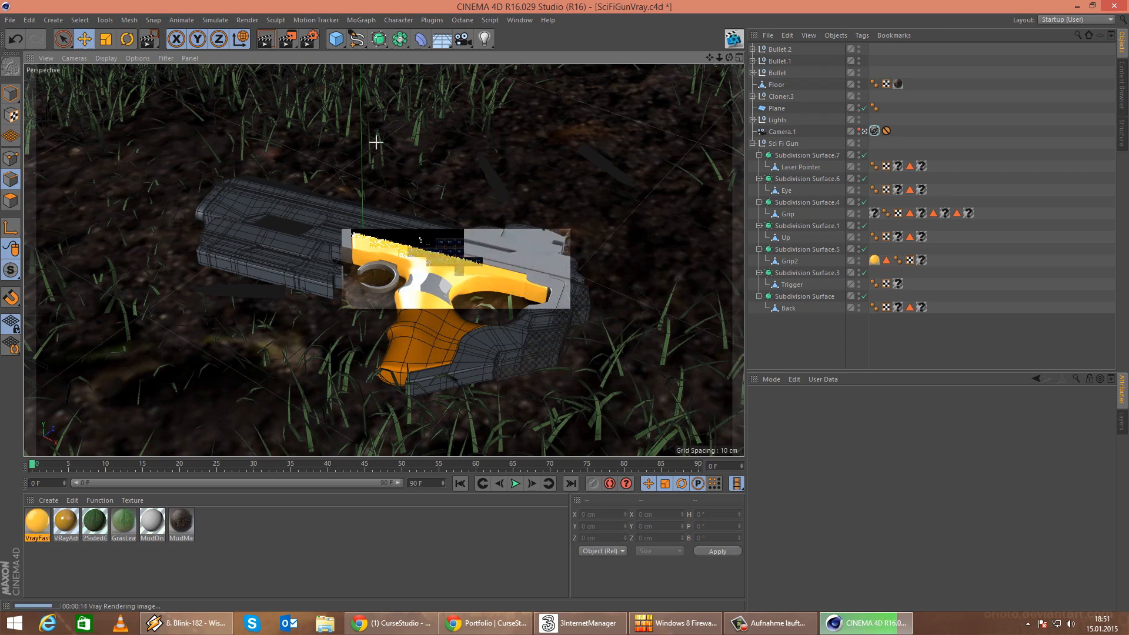
Try a Scatter Radius of 10000 cm and render a region over the upper part of the grip.
double_click(37, 524)
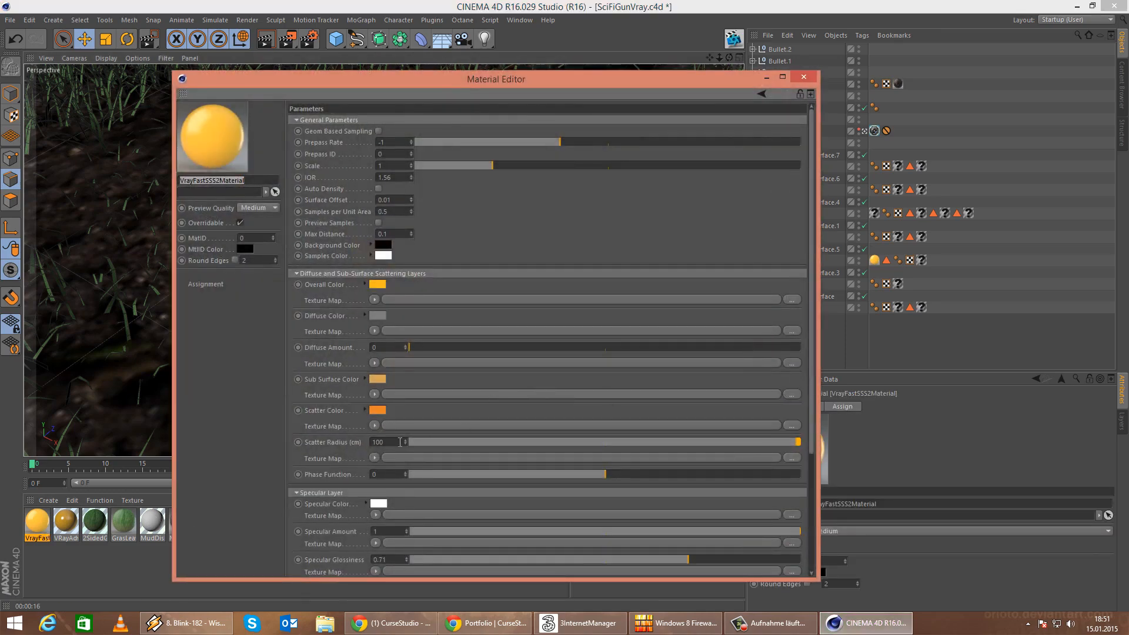
left_click(400, 441)
type("00")
key("Return")
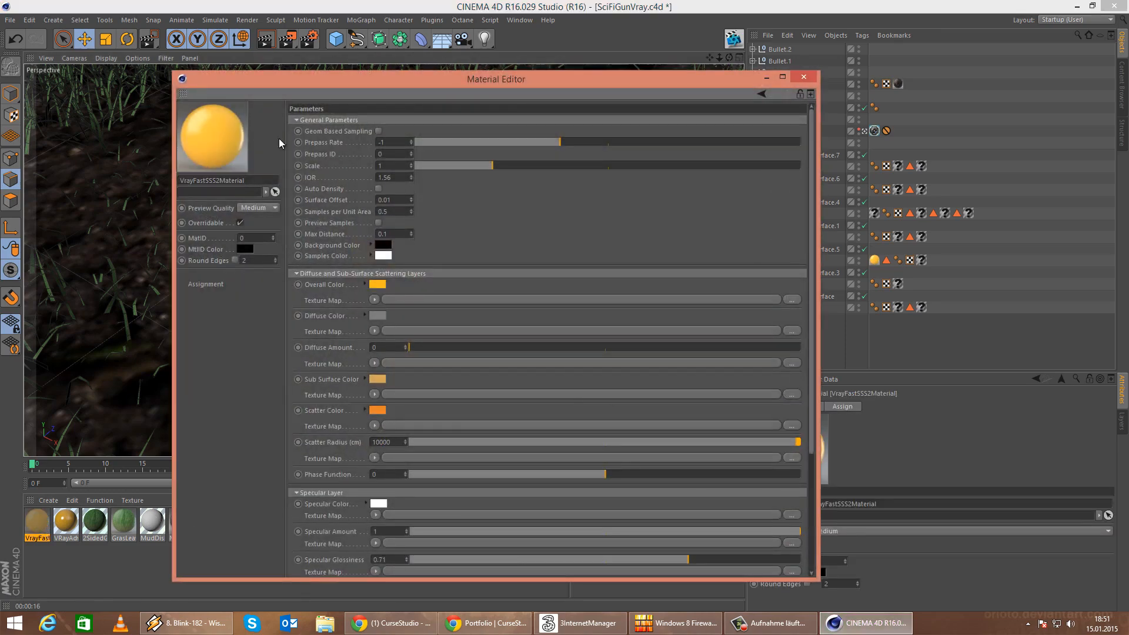
left_click(803, 77)
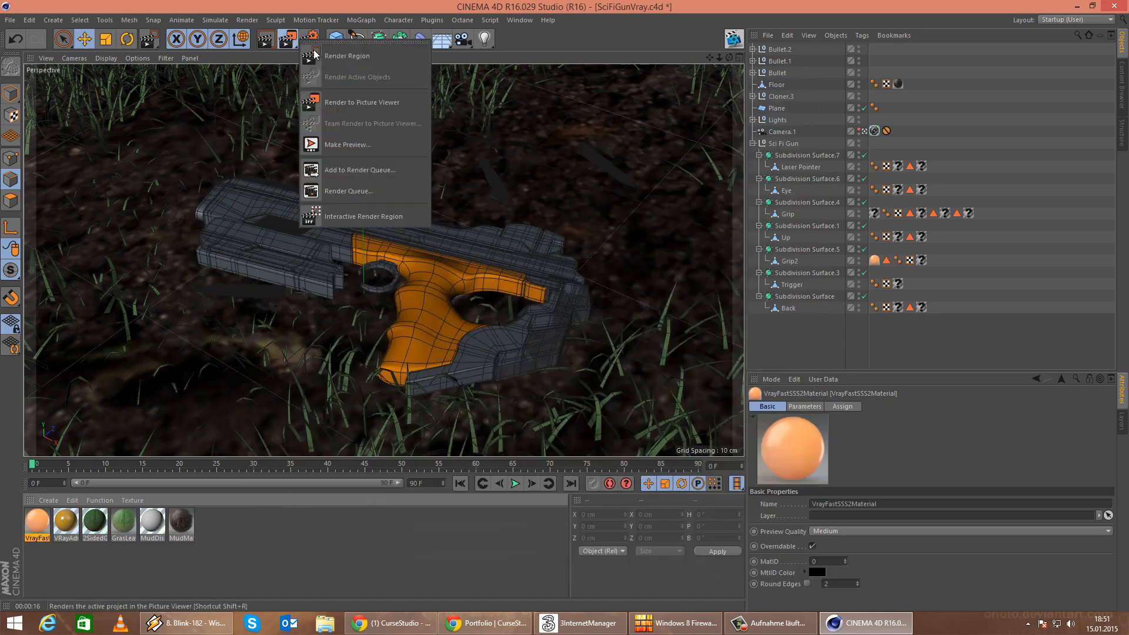
left_click_drag(335, 223, 556, 314)
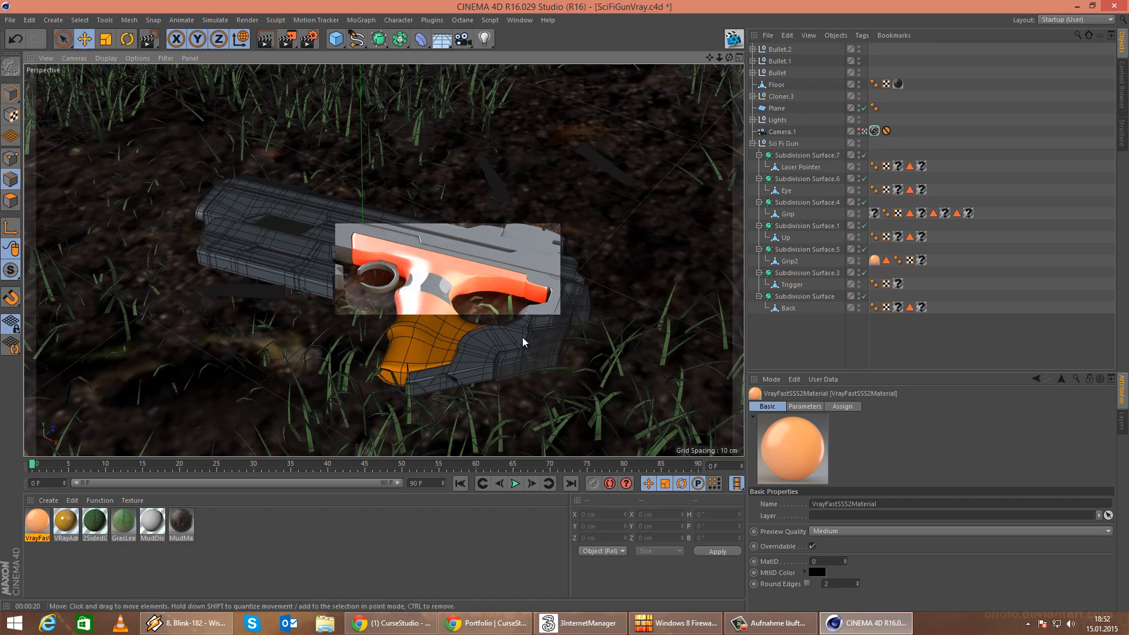
Set the VrayFastSSS2Material's Scatter Radius back to 100 cm and close the material editor.
double_click(47, 515)
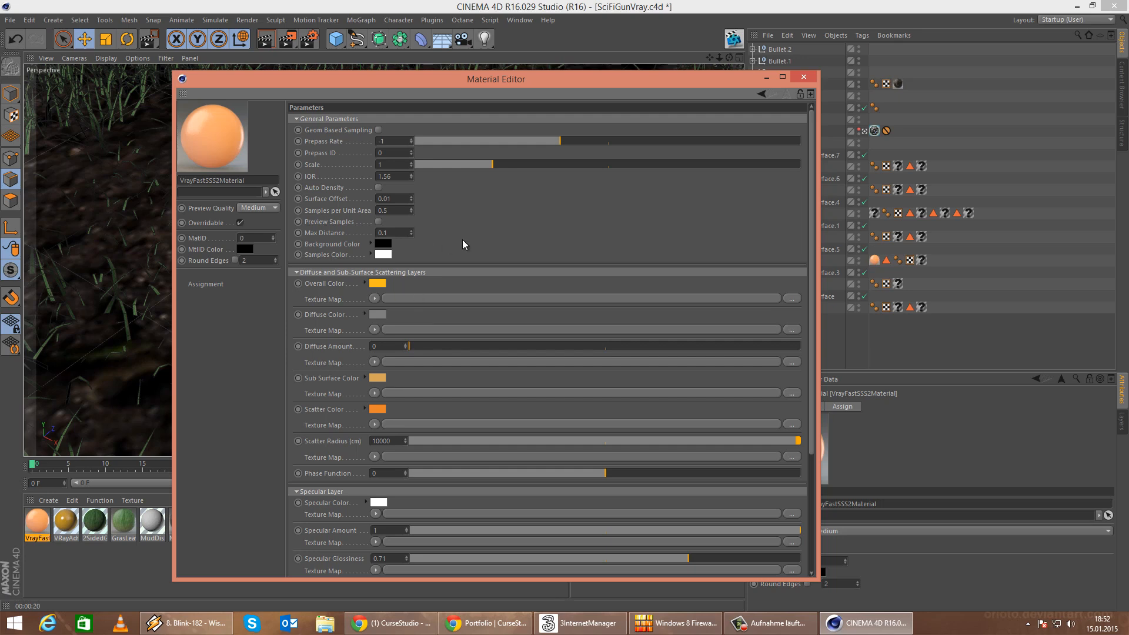
middle_click_drag(417, 318, 430, 260)
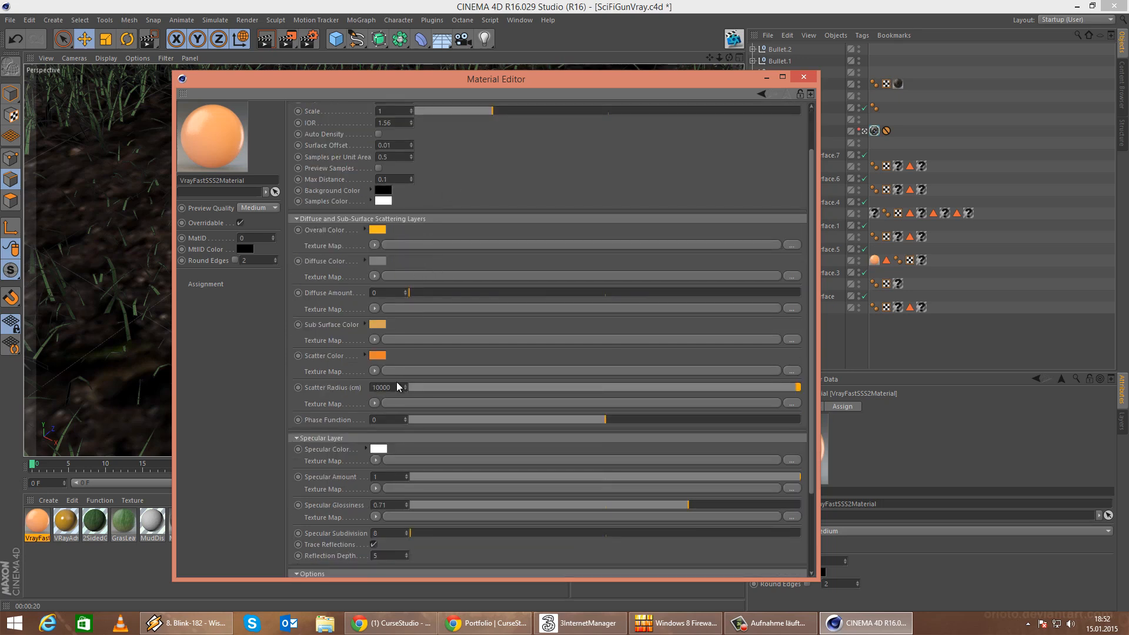
left_click_drag(380, 387, 486, 279)
type("0")
key("Return")
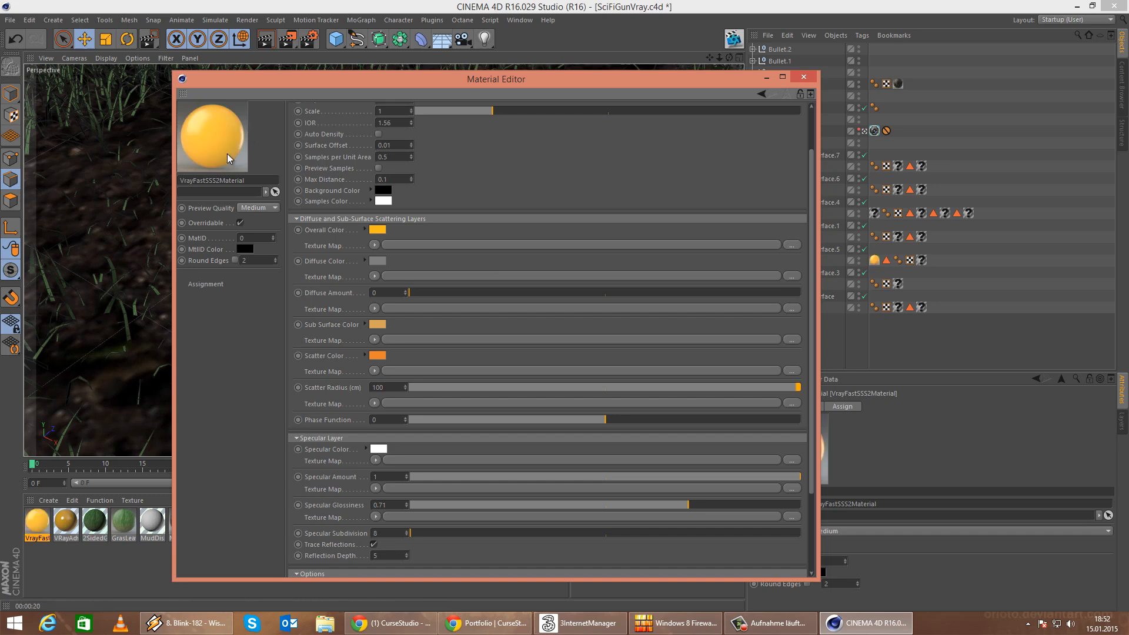
scroll(428, 247, "up", 2)
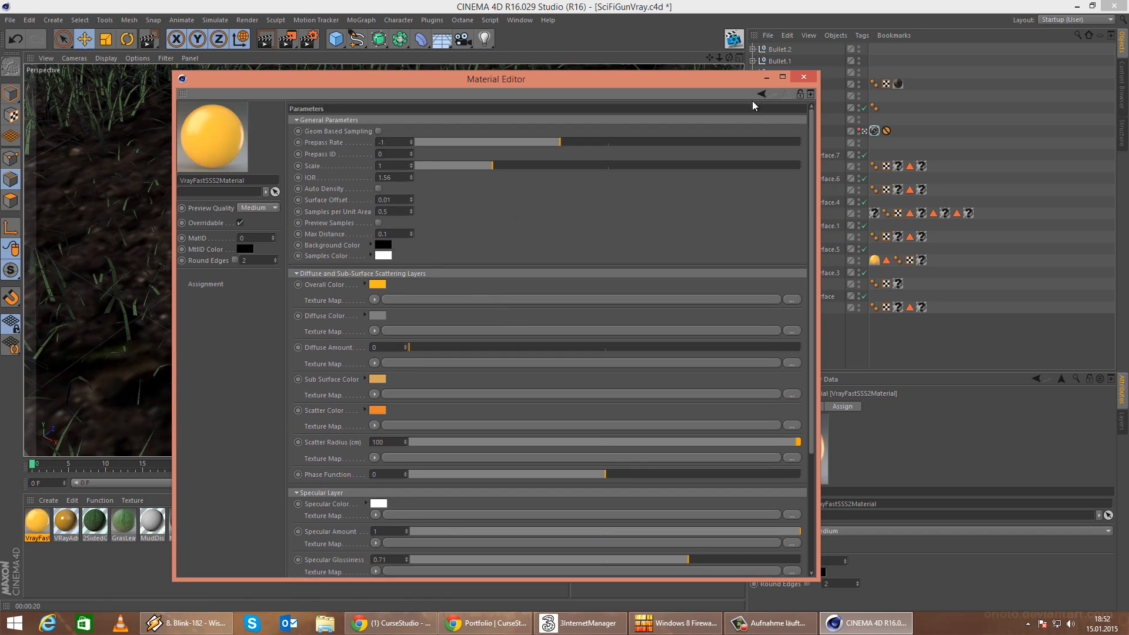
left_click(803, 78)
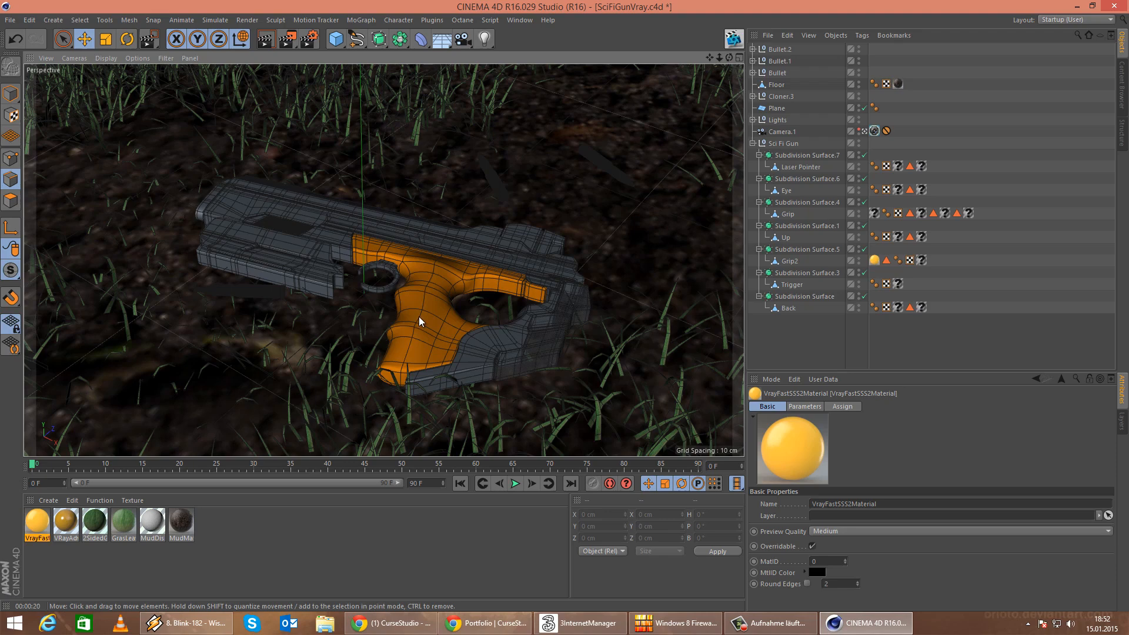
Try a Prepass Rate of 2 on the VrayFastSSS2Material, set it back to -1 and close the material editor.
double_click(37, 521)
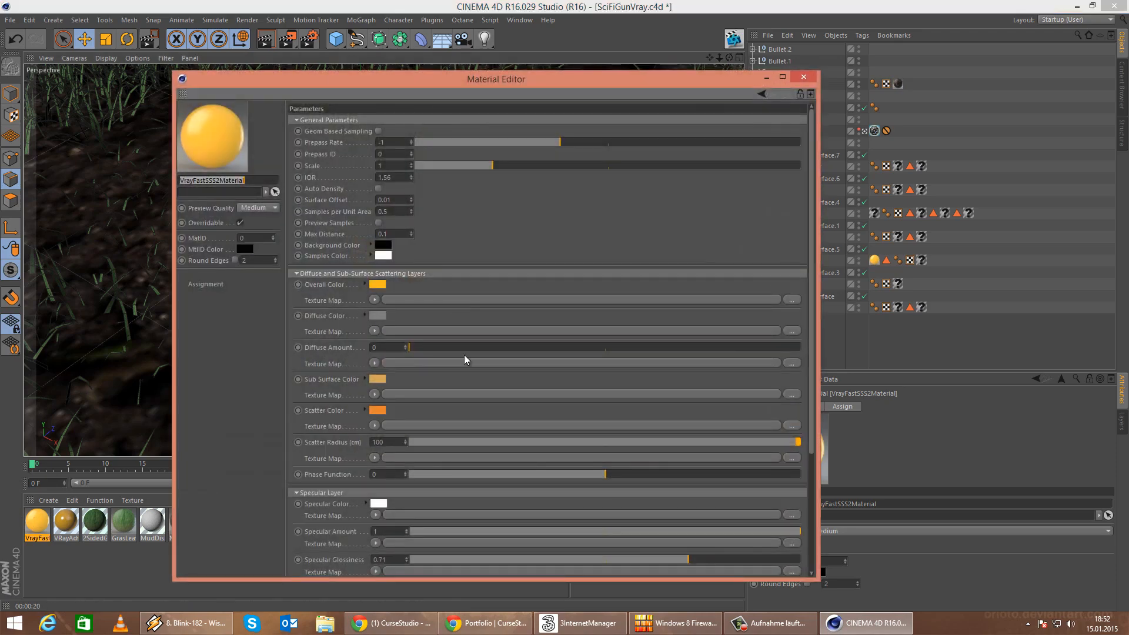
scroll(418, 416, "down", 1)
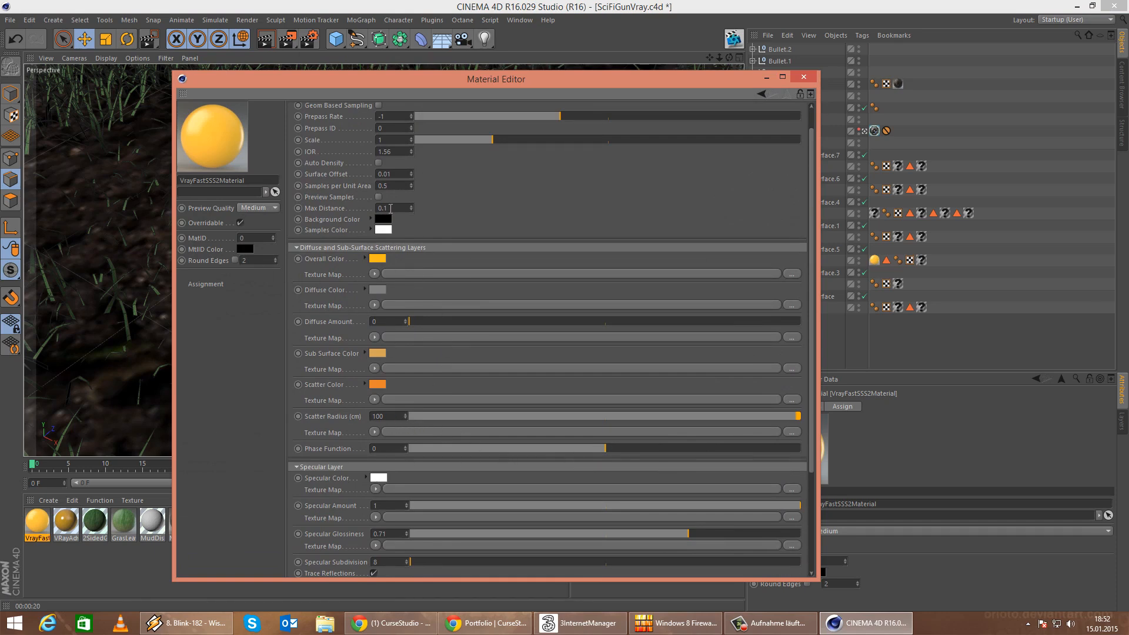
scroll(394, 217, "up", 1)
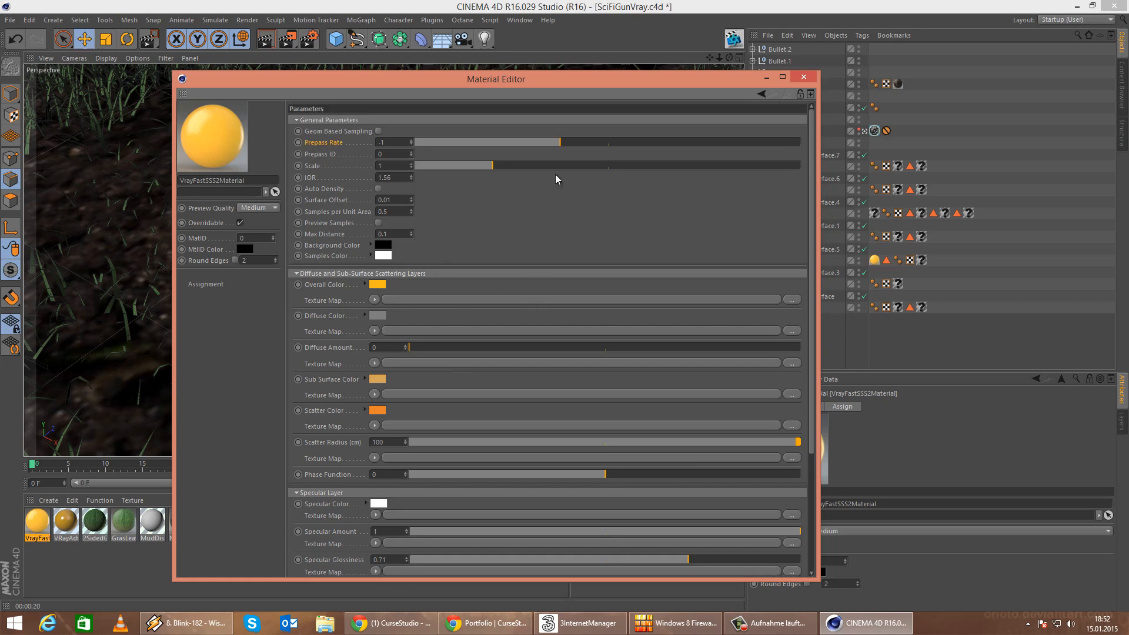
left_click_drag(595, 144, 686, 143)
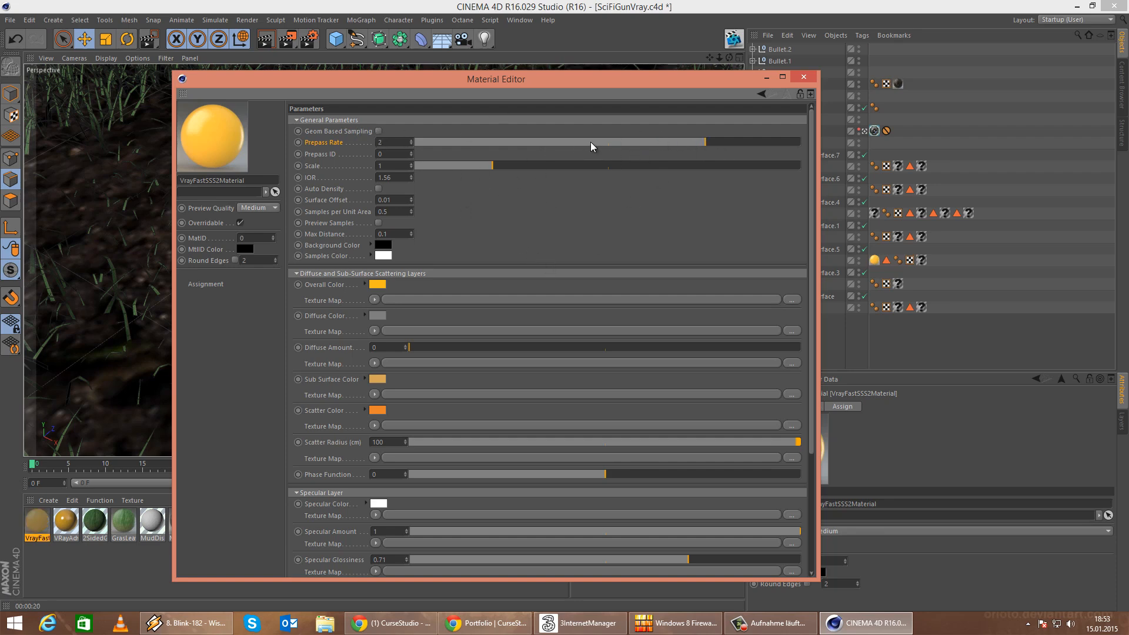
left_click_drag(590, 143, 588, 146)
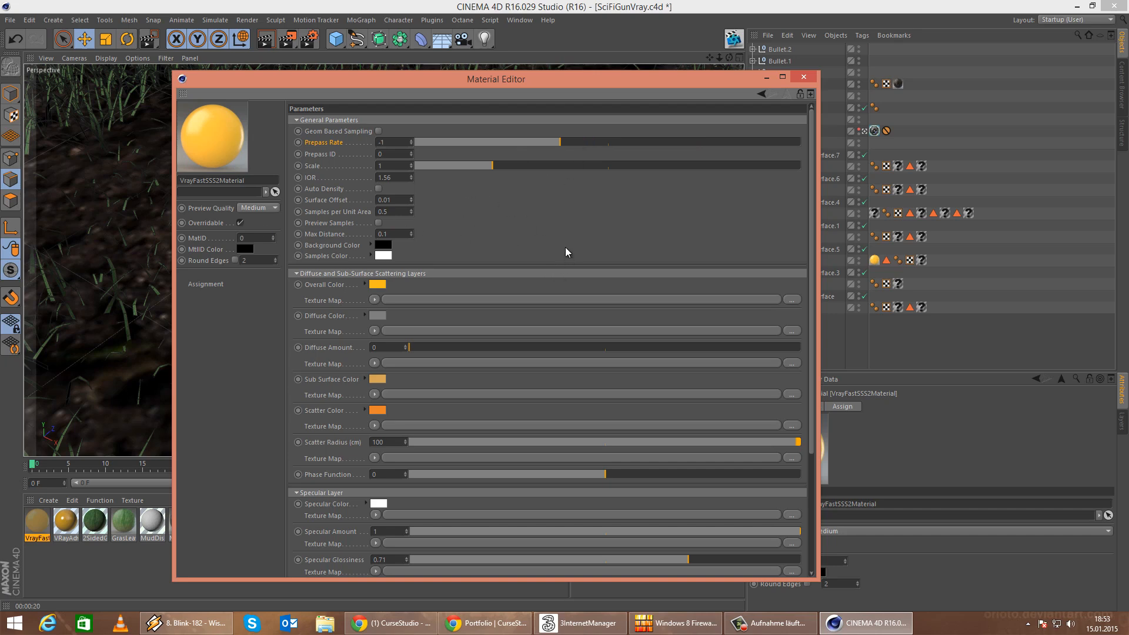
scroll(565, 251, "down", 5)
scroll(557, 264, "up", 5)
left_click(803, 77)
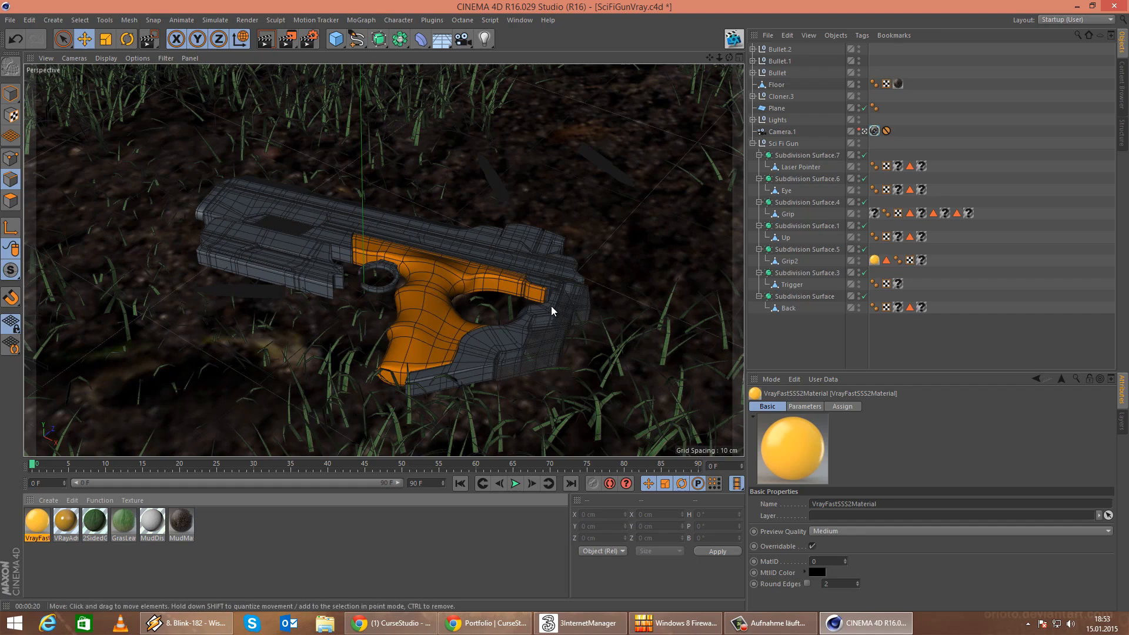
Check the reference gun render in the Chrome portfolio window, and create a new V-Ray Advanced Material in Cinema 4D.
left_click(487, 623)
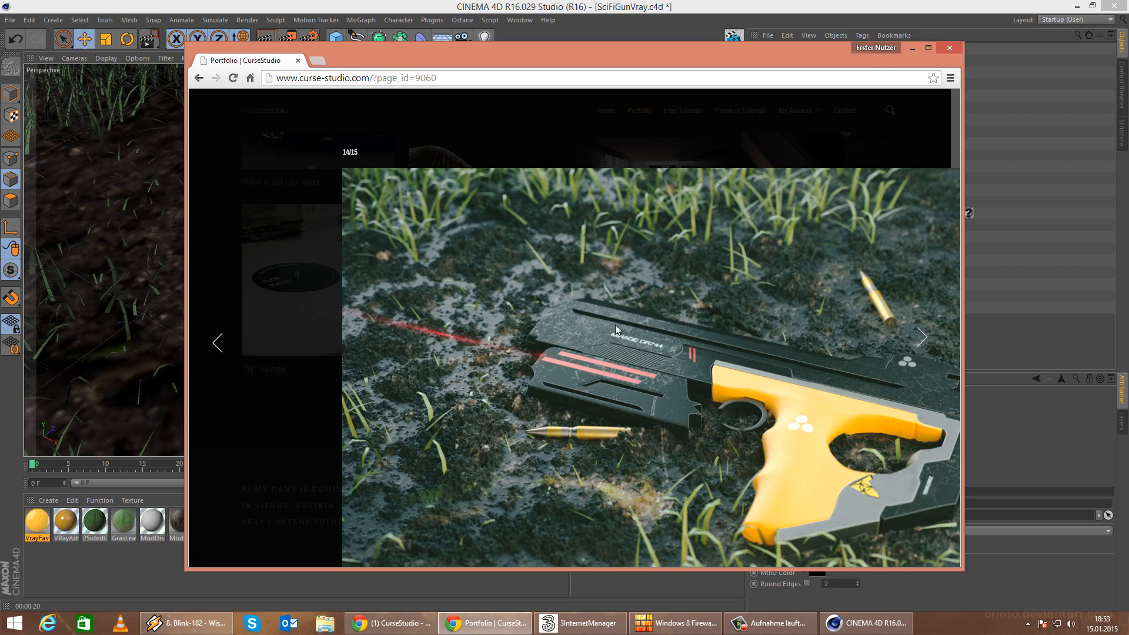
left_click(916, 50)
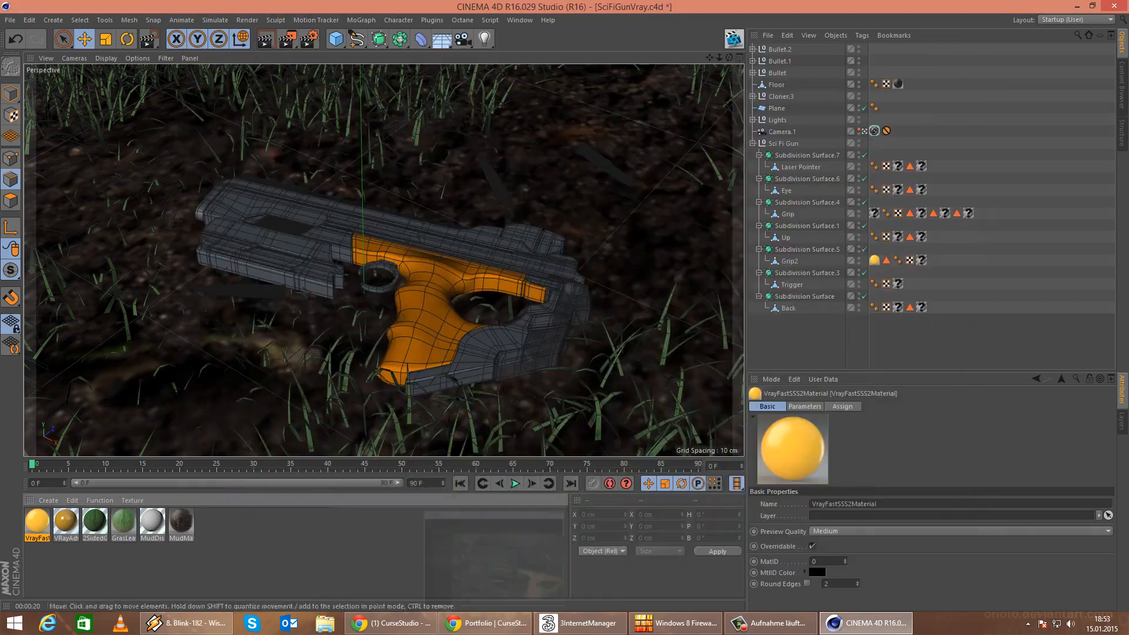
left_click(48, 500)
mouse_move(98, 416)
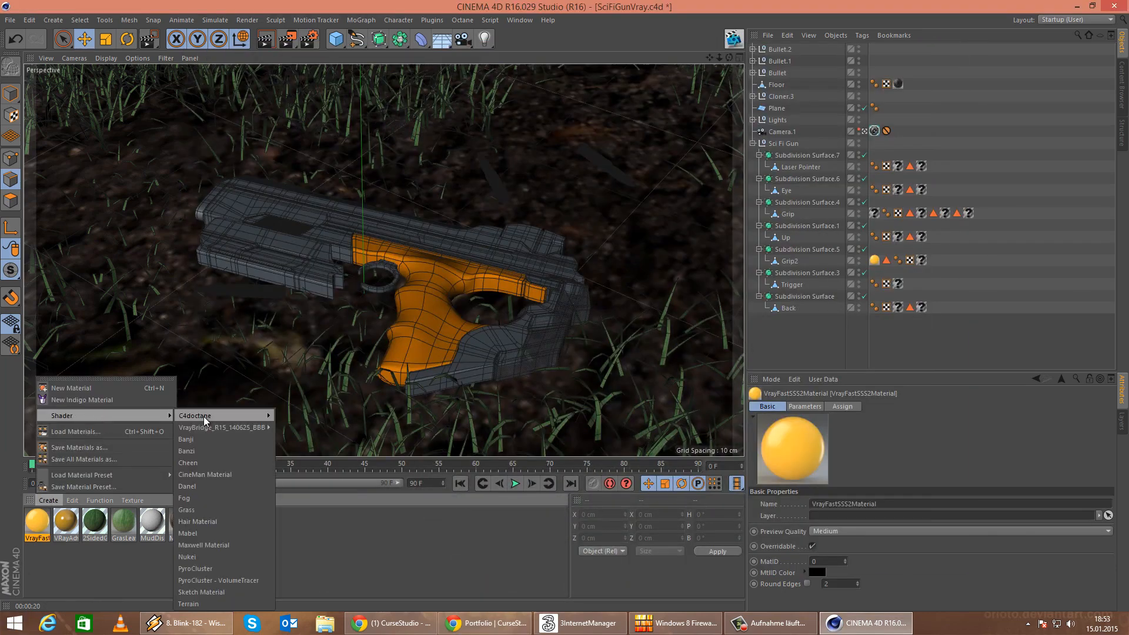
mouse_move(228, 430)
left_click(309, 442)
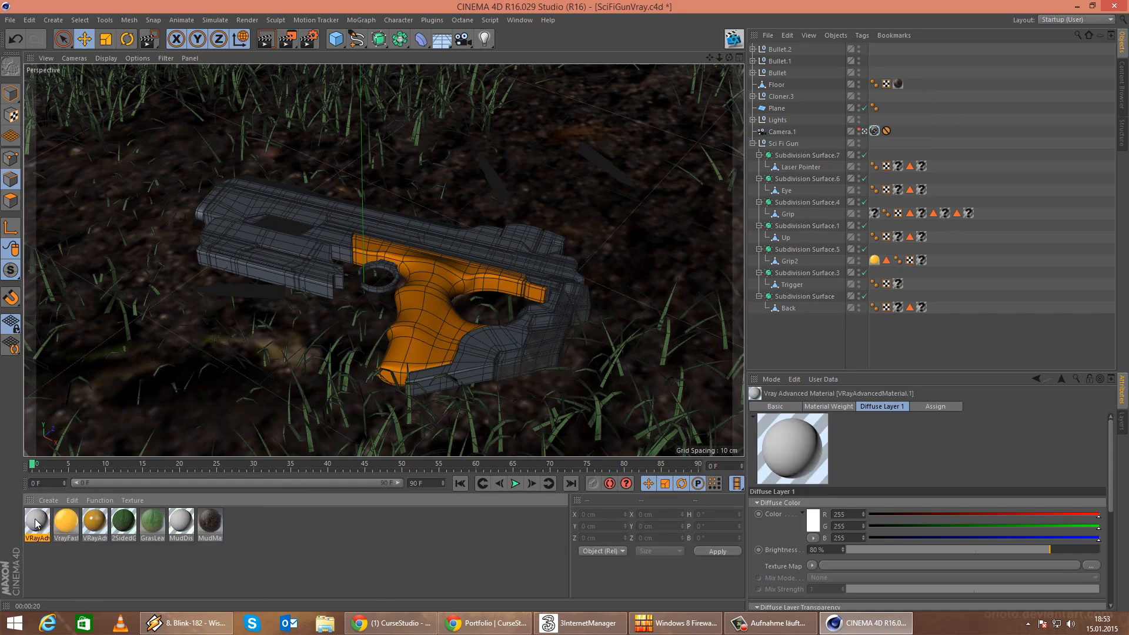
Open VRayAdvancedMaterial.1 for editing, make its Diffuse Layer 1 colour black and try other Brightness levels before restoring 80%.
double_click(37, 522)
left_click(467, 82)
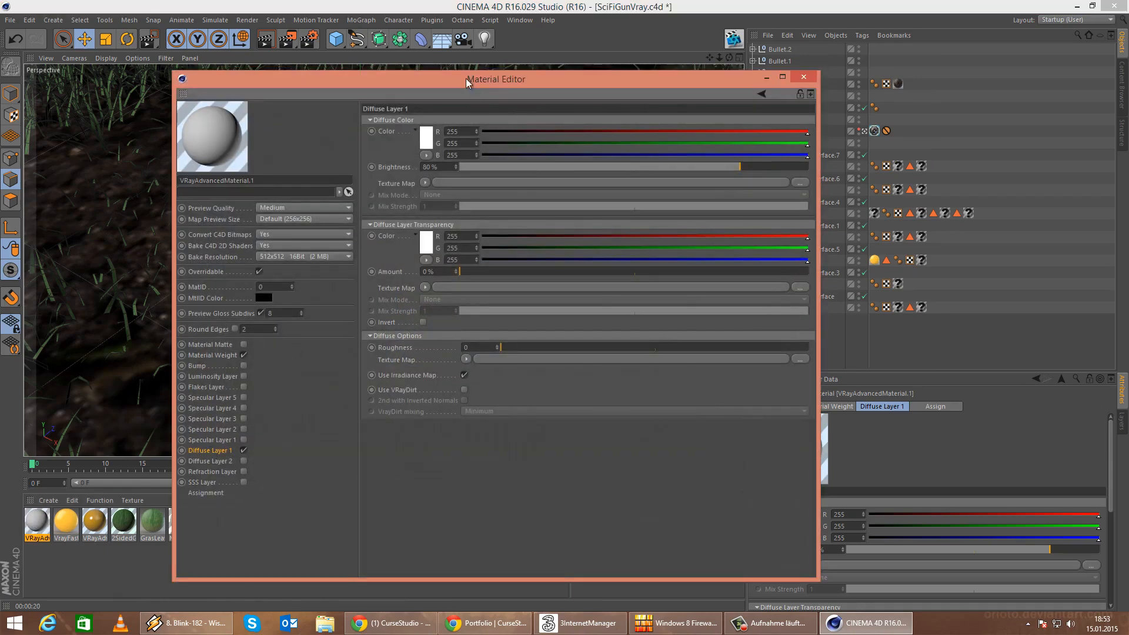
left_click(421, 139)
left_click_drag(381, 133, 382, 161)
left_click(408, 194)
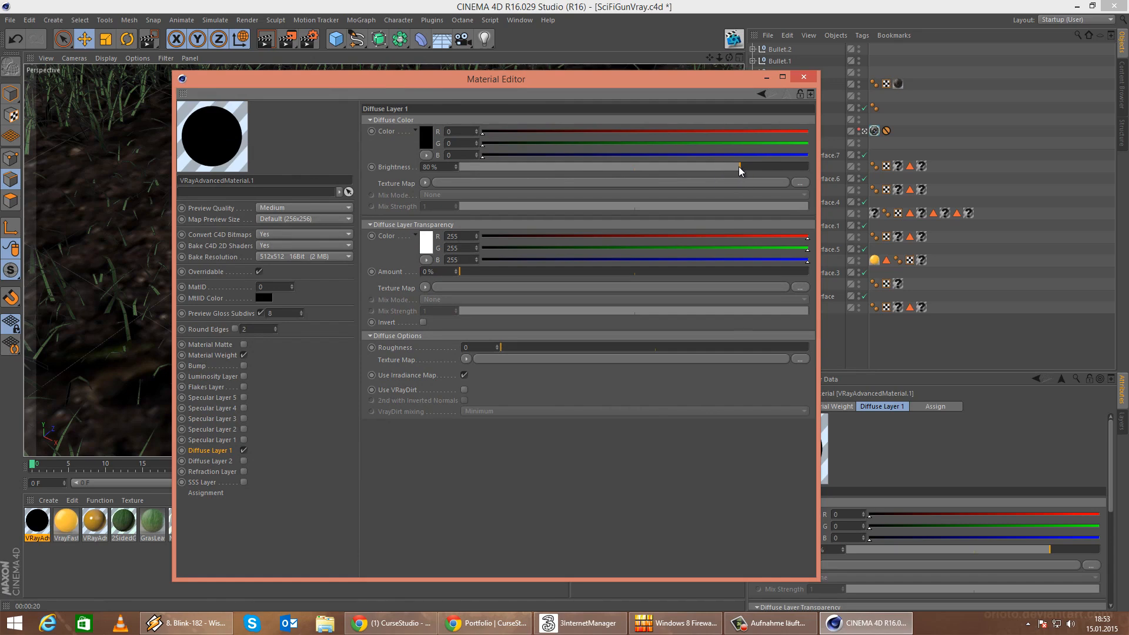
left_click_drag(739, 167, 545, 171)
left_click(761, 174)
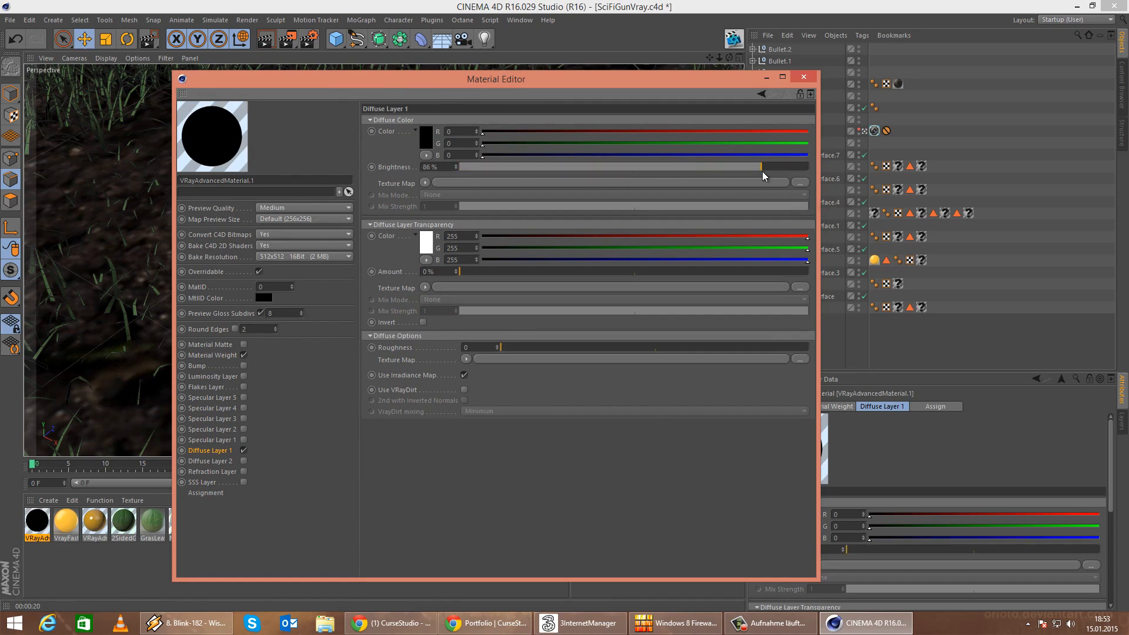
left_click_drag(763, 175, 745, 177)
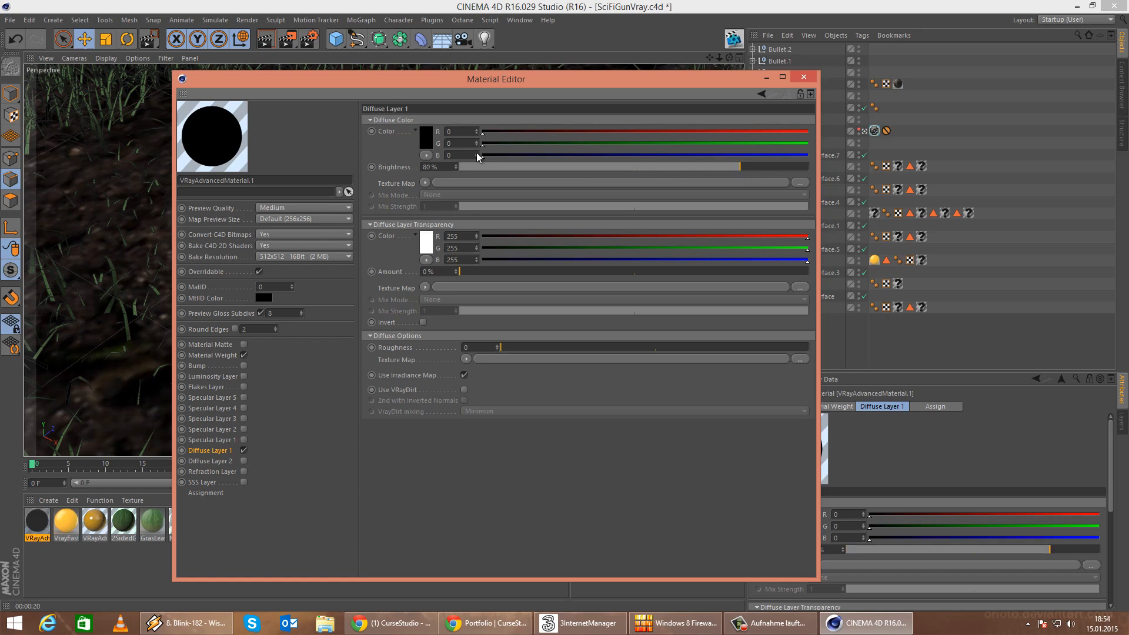
Try lighter and darker values for the Diffuse Layer 1 colour, settling on a dark grey of 10% (RGB 25, 25, 25).
left_click(426, 144)
left_click(459, 122)
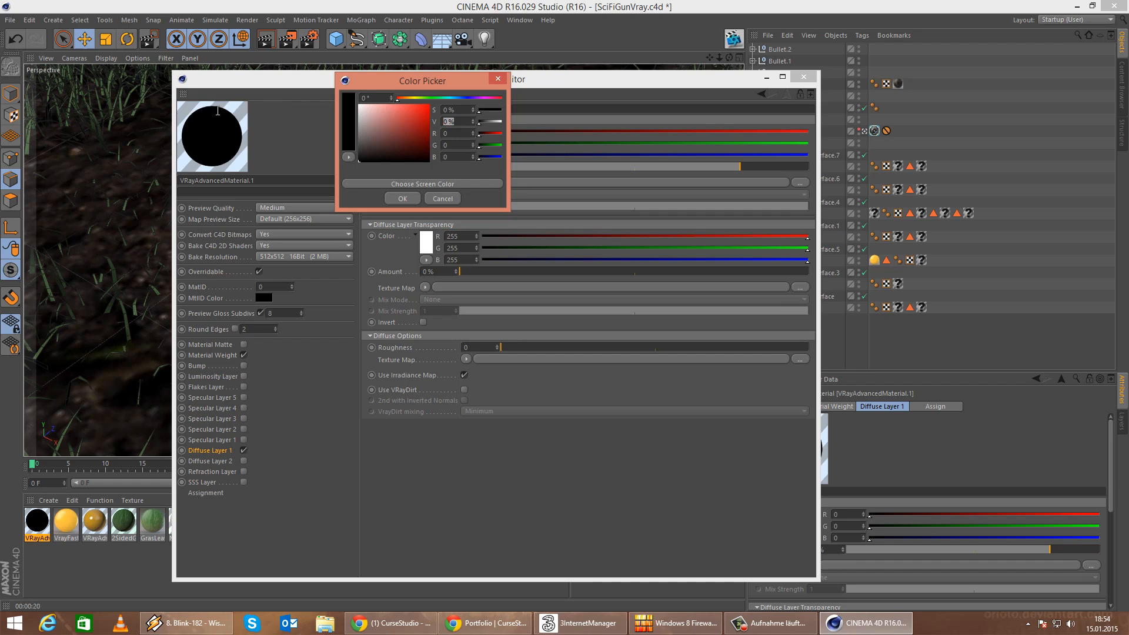
type("90")
key("Return")
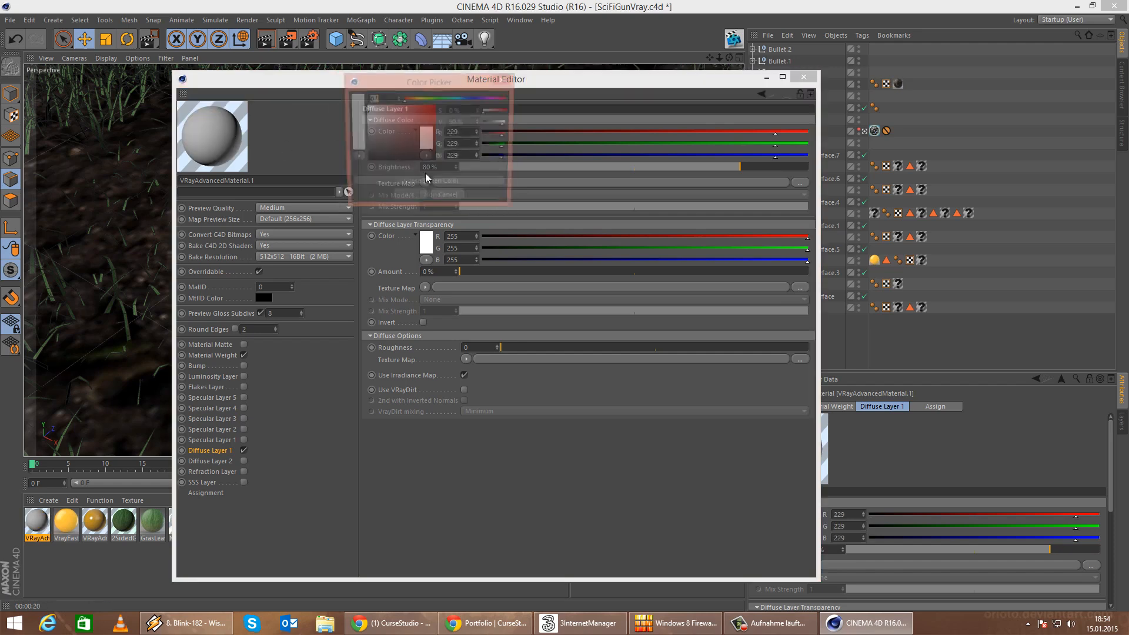
left_click_drag(465, 123, 293, 110)
key("Return")
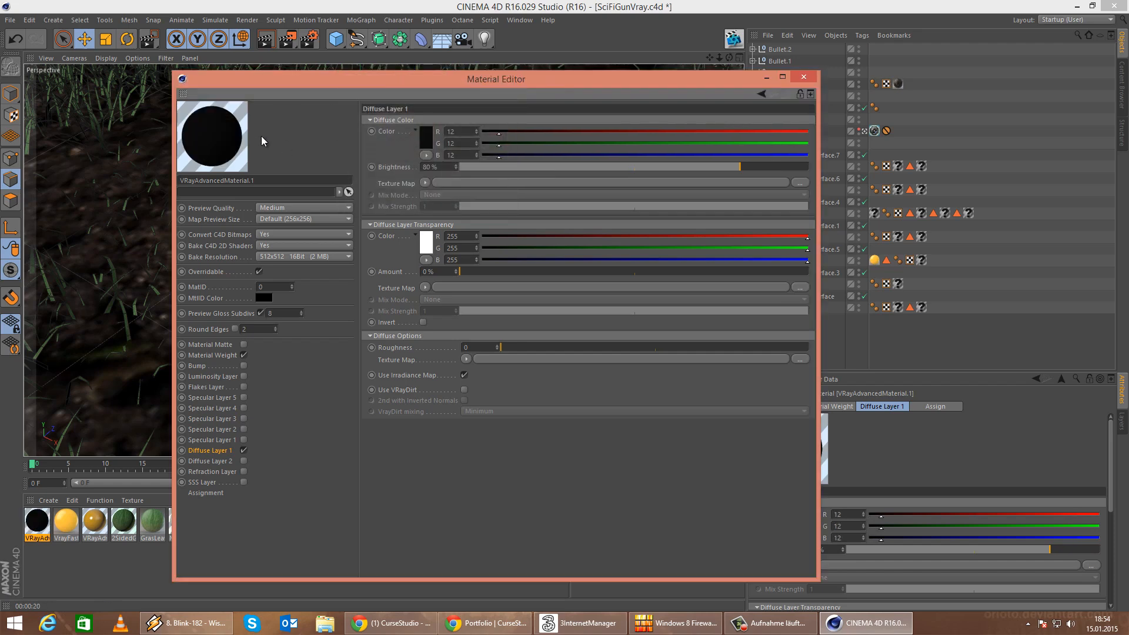
left_click(426, 139)
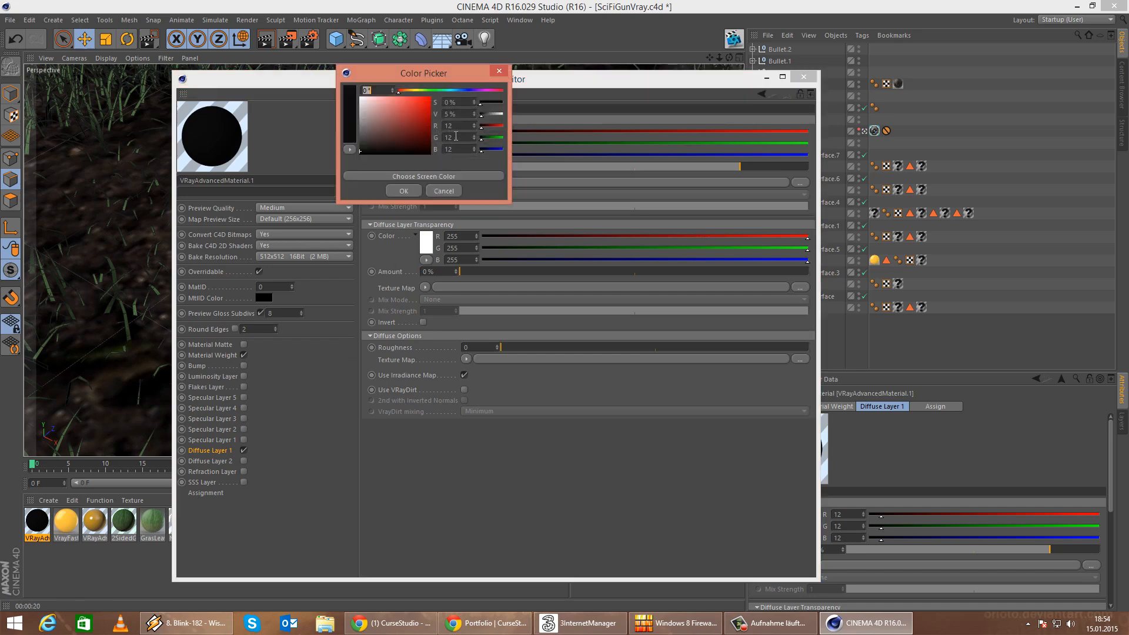
type("10")
key("Return")
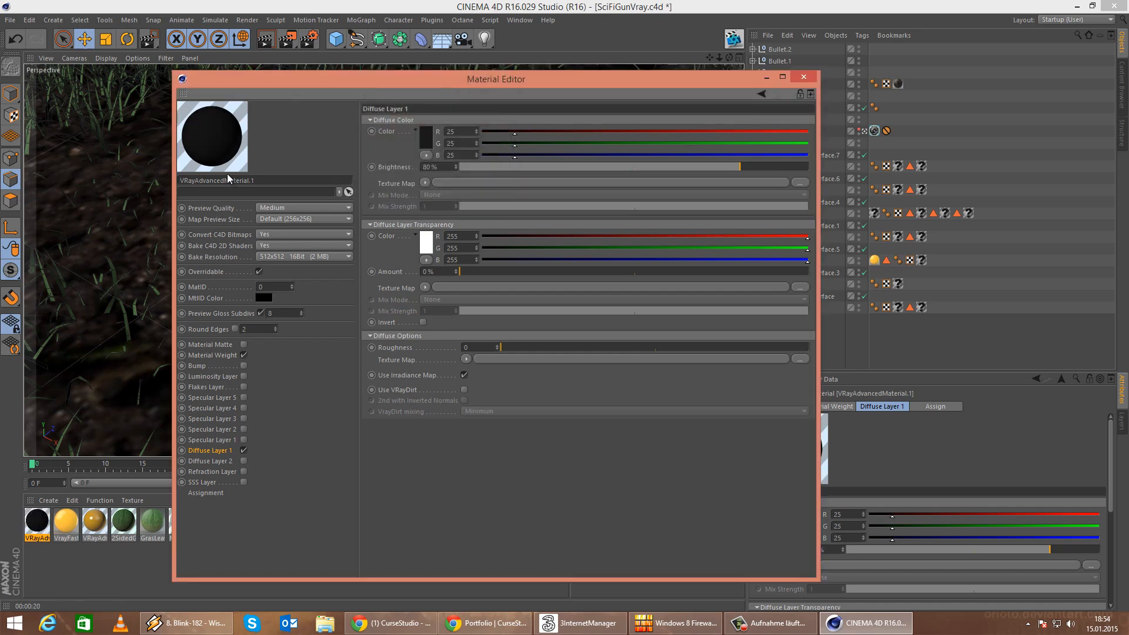
Switch the material preview to the 00_Sphere V-RAY (GI) 3E scene and enable Specular Layer 1.
right_click(223, 142)
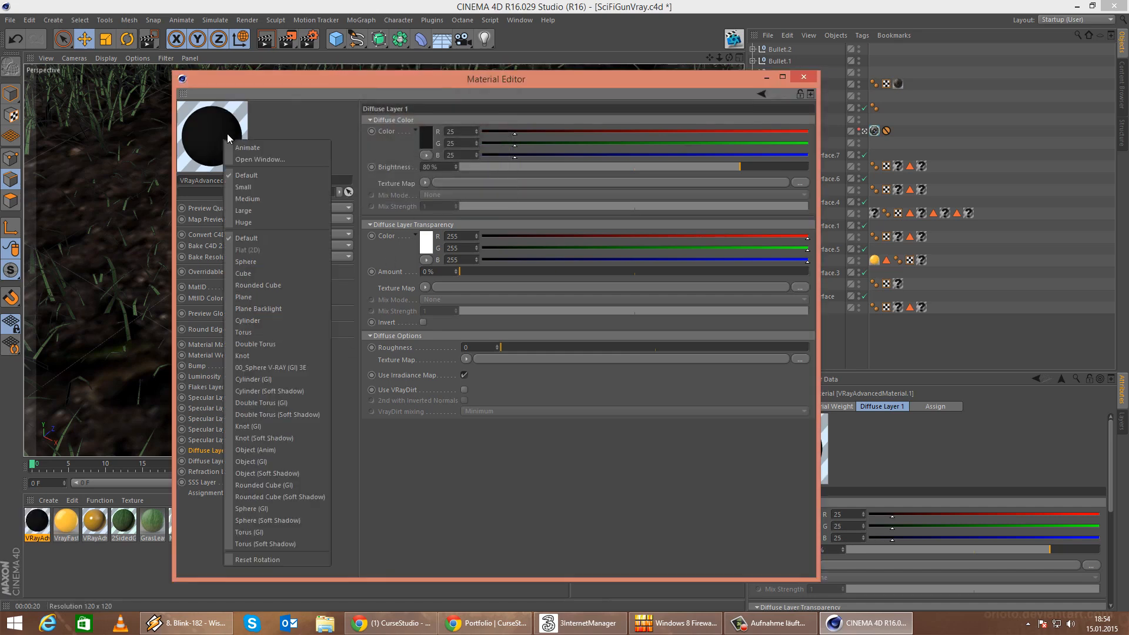
left_click(249, 364)
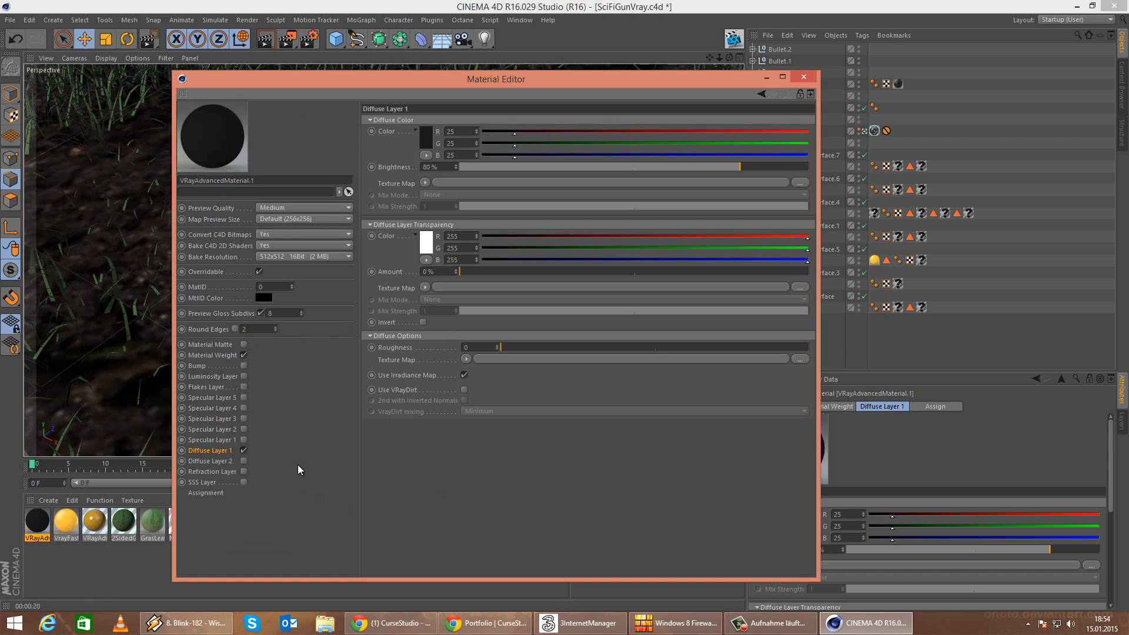
left_click(243, 440)
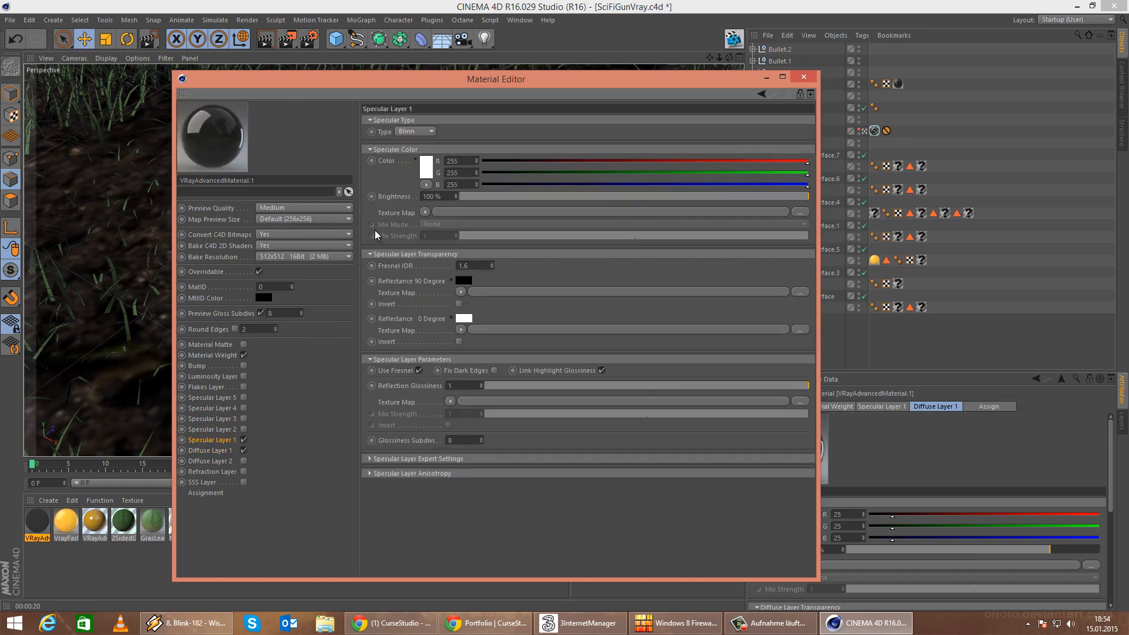
Set Specular Layer 1 to type Ward with Fresnel IOR 3 and Reflection Glossiness 0.69, and close the material editor.
left_click(415, 132)
left_click(407, 167)
left_click(473, 267)
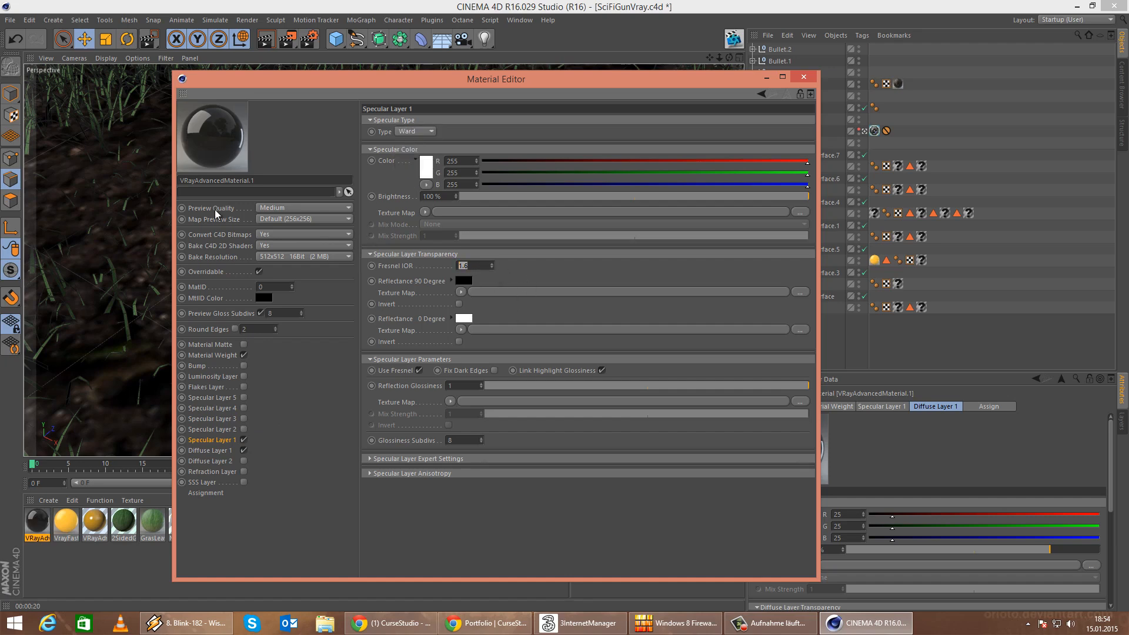
type("3")
key("Return")
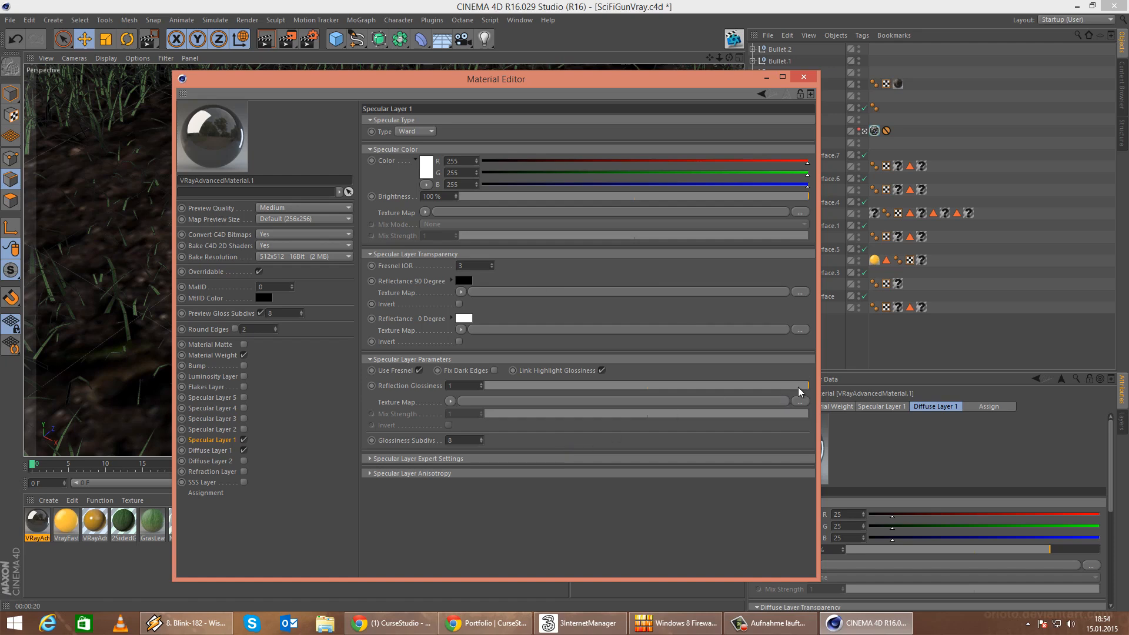
left_click_drag(800, 392, 707, 385)
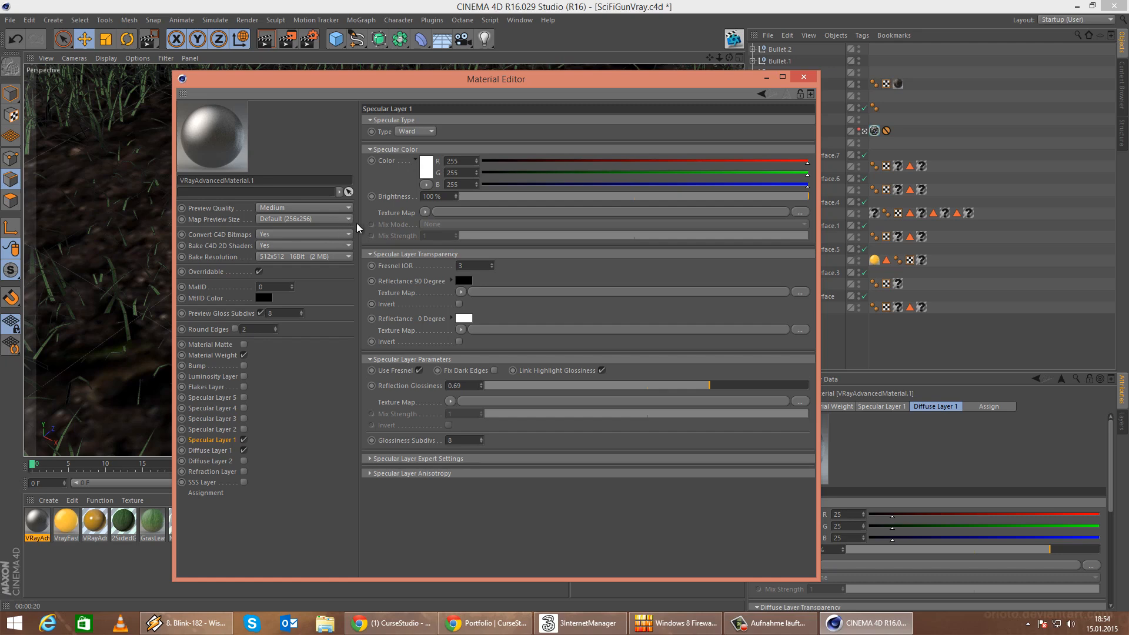
left_click(803, 77)
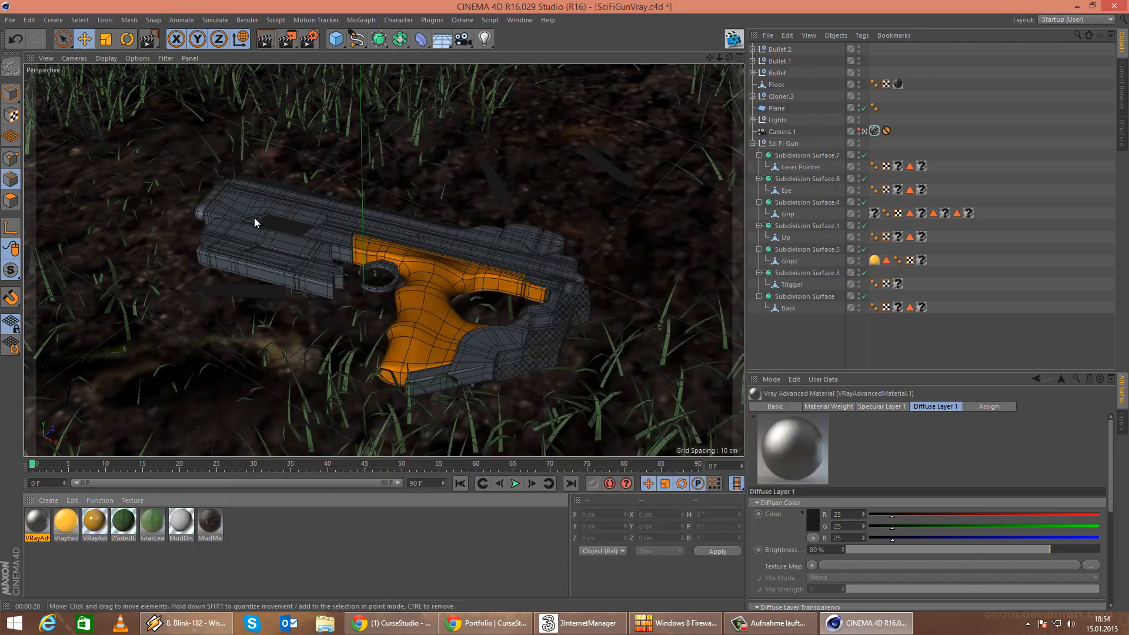
Replace the first missing material on the gun's Up part with VRayAdvancedMaterial.1 and render a region over the gun's upper half.
left_click(235, 207)
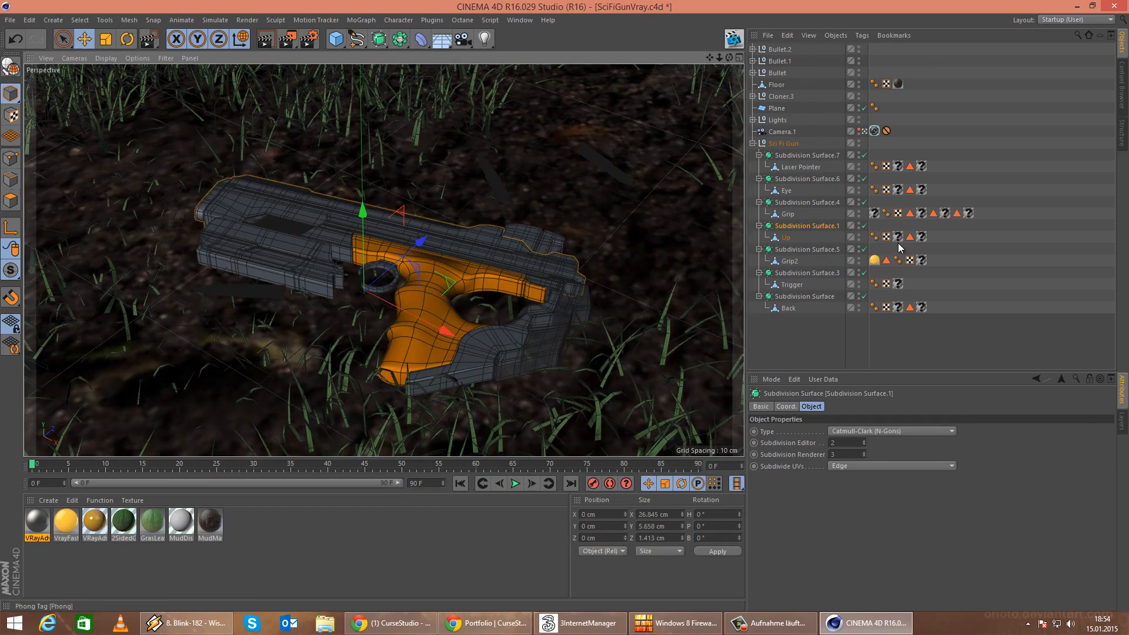
left_click_drag(40, 524, 898, 241)
left_click(288, 39)
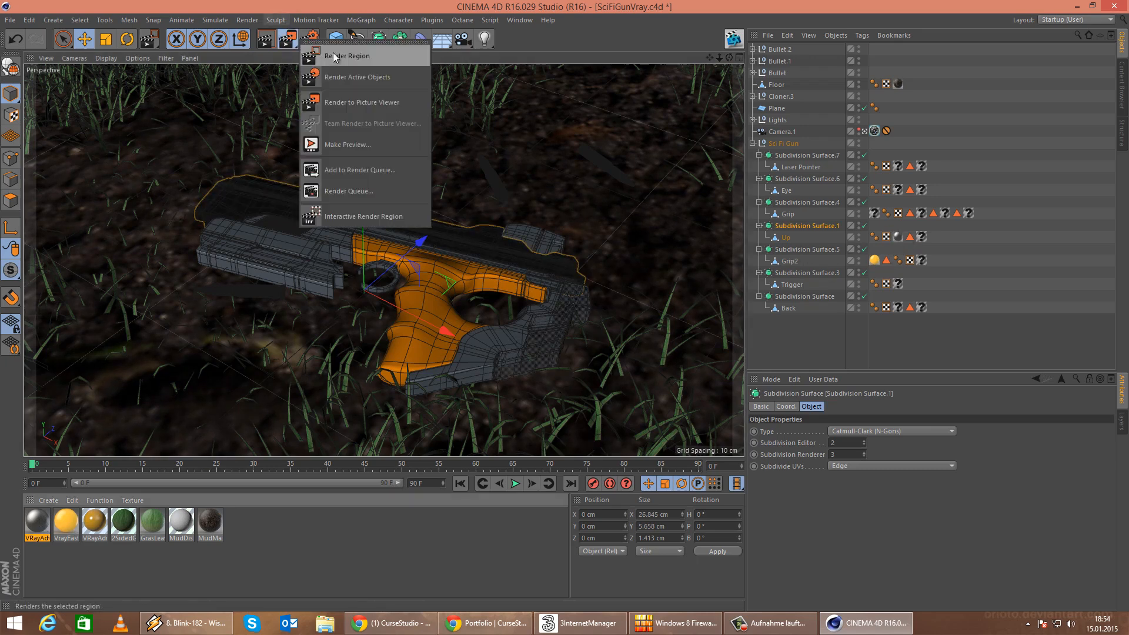
left_click(333, 57)
left_click_drag(176, 164, 586, 312)
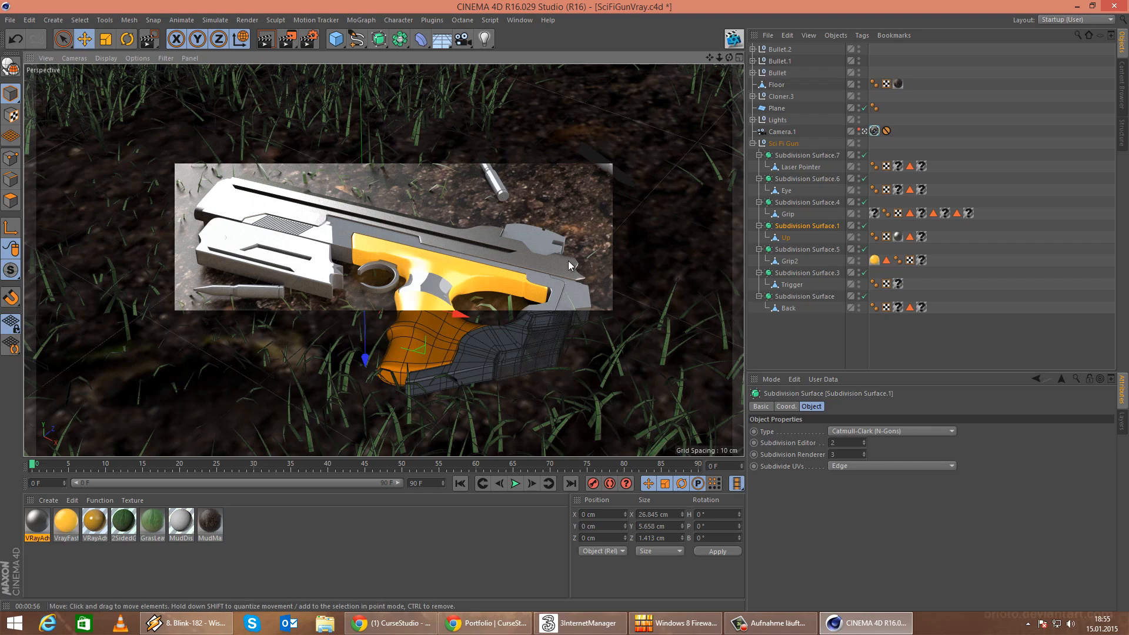
Set the Specular Layer 1 colour of VRayAdvancedMaterial.1 to light grey (RGB 192, 192, 192).
double_click(38, 522)
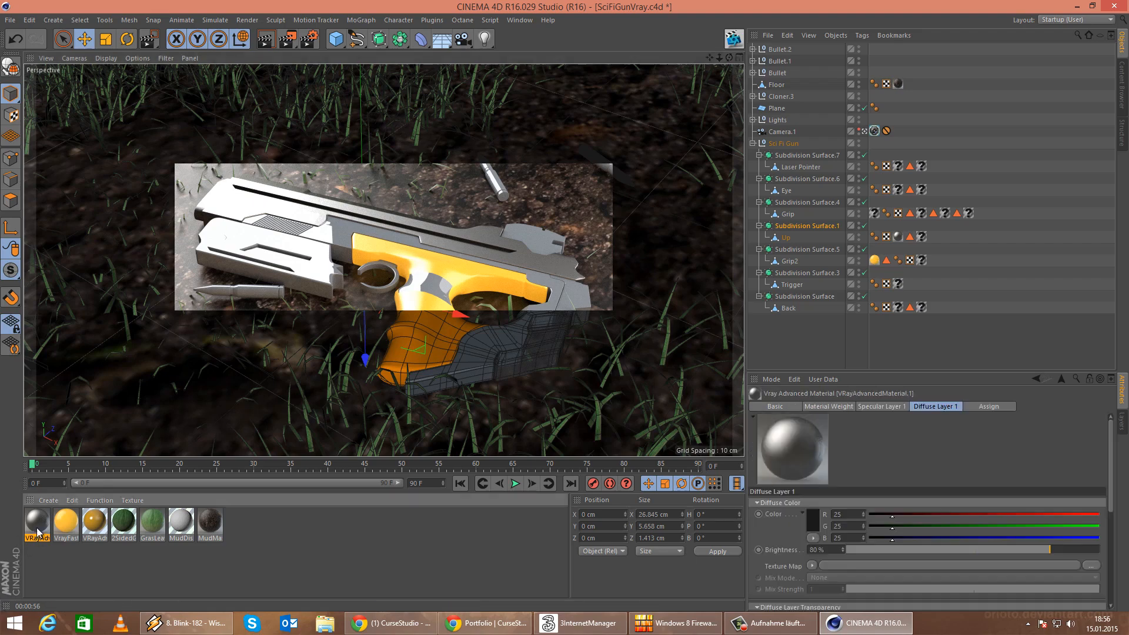
left_click(218, 453)
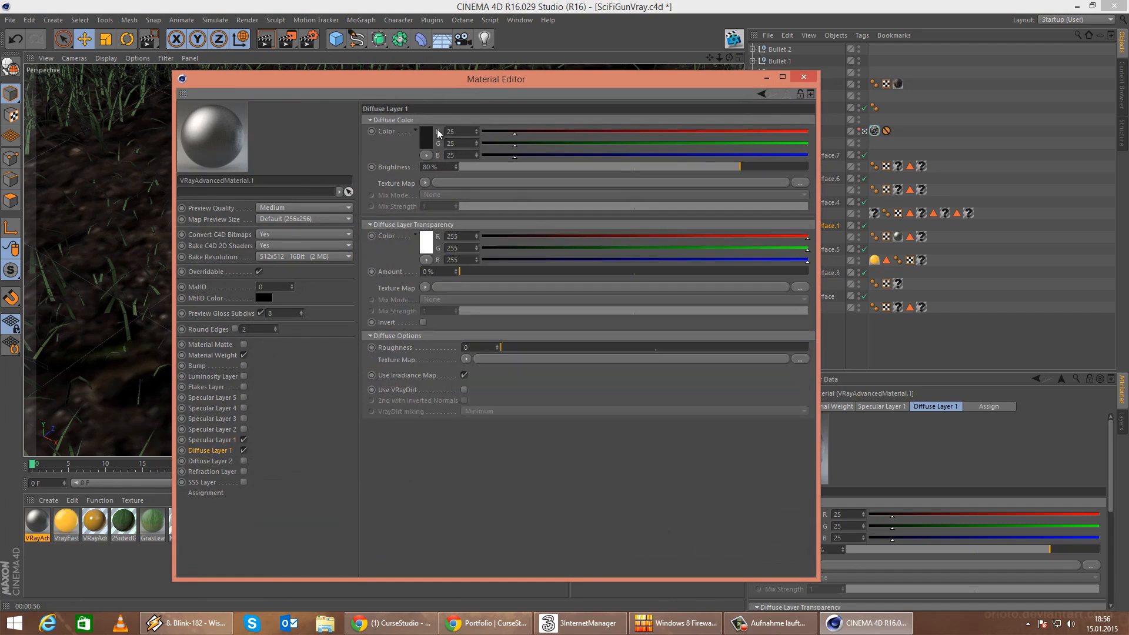
left_click(426, 137)
left_click(213, 439)
left_click(425, 164)
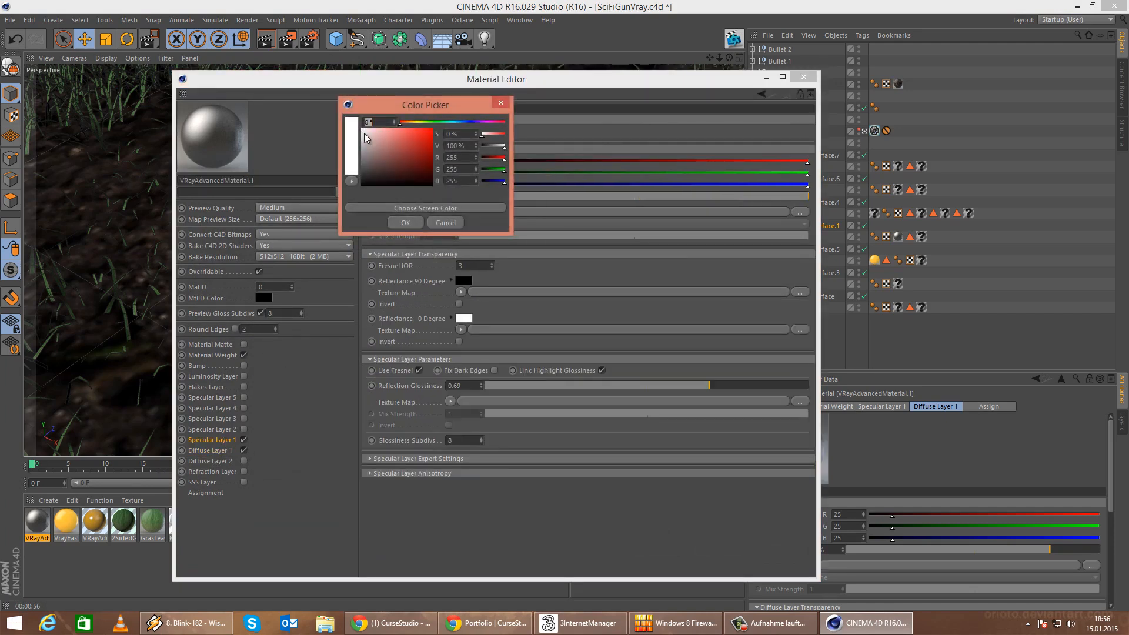
mouse_move(364, 132)
left_mouse_down()
mouse_move(348, 140)
mouse_move(345, 119)
left_mouse_up()
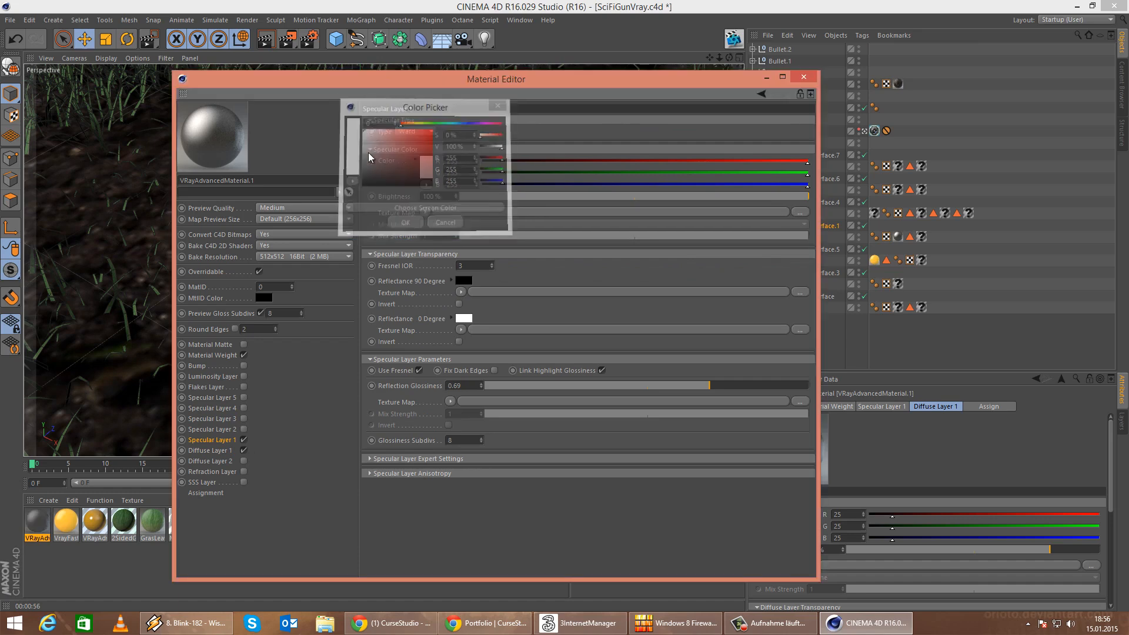
left_click(415, 224)
left_click(425, 165)
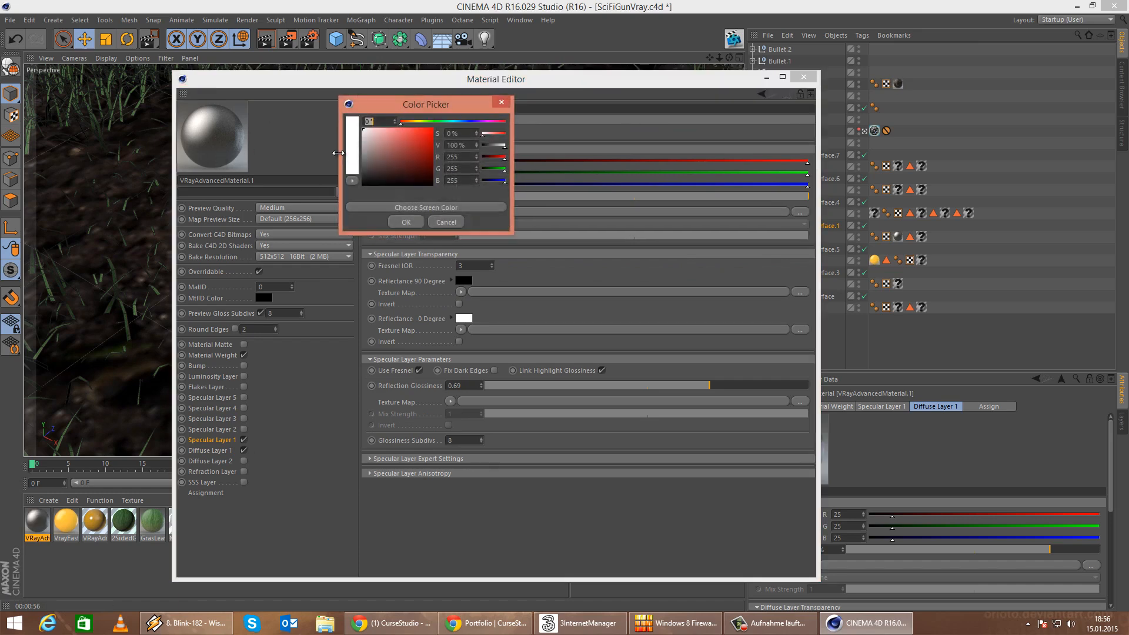
left_click(350, 147)
left_click(414, 226)
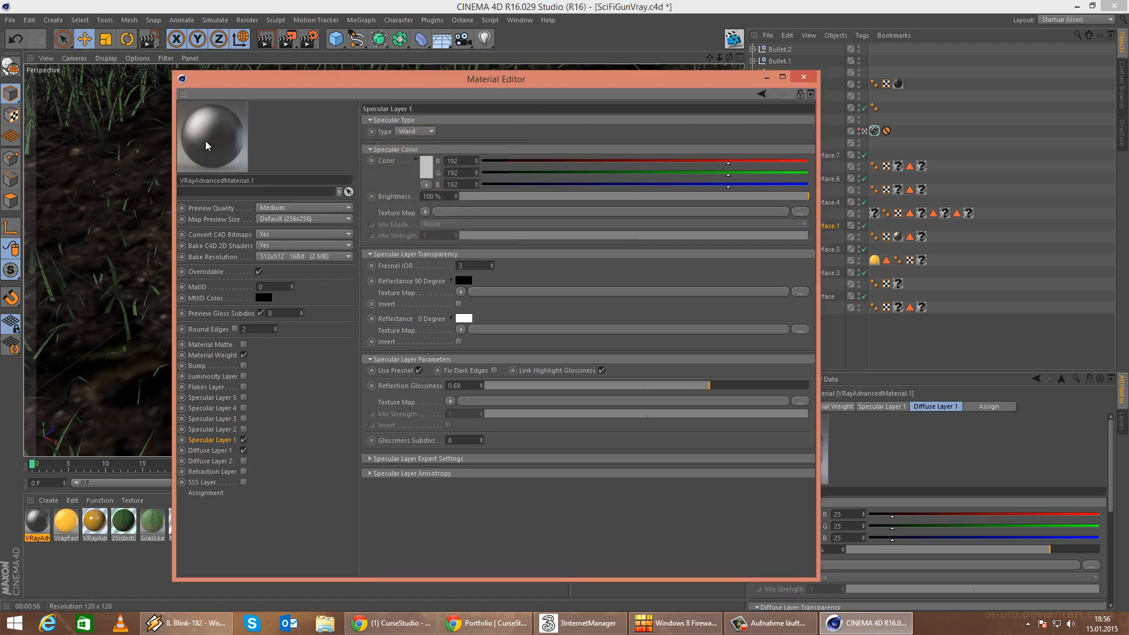
left_click(424, 172)
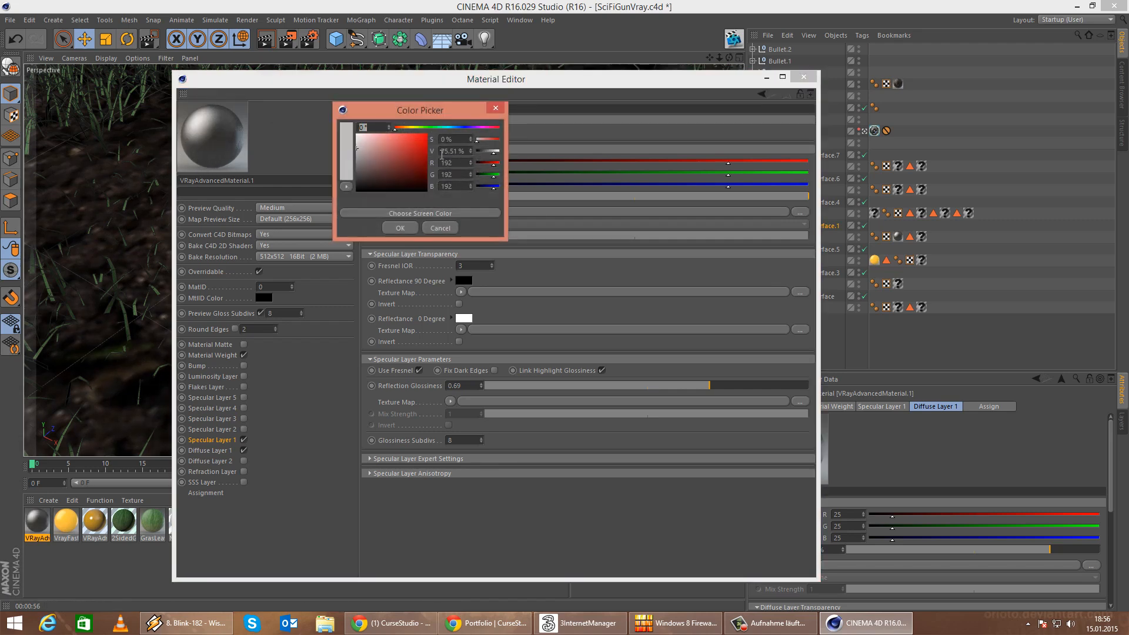
left_click(437, 229)
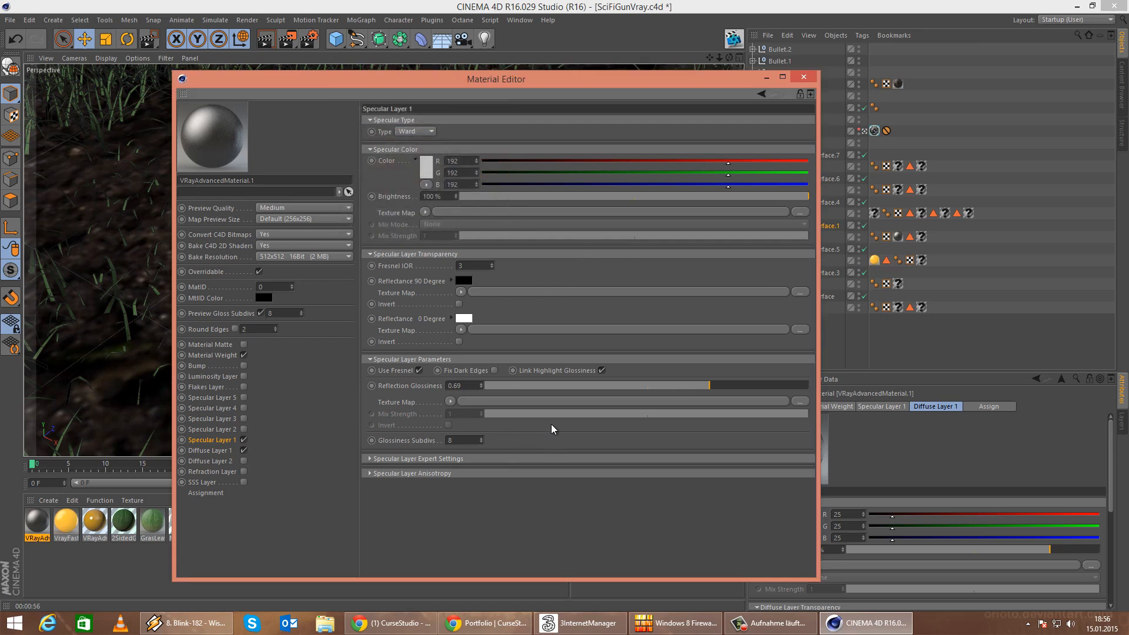
left_click(803, 77)
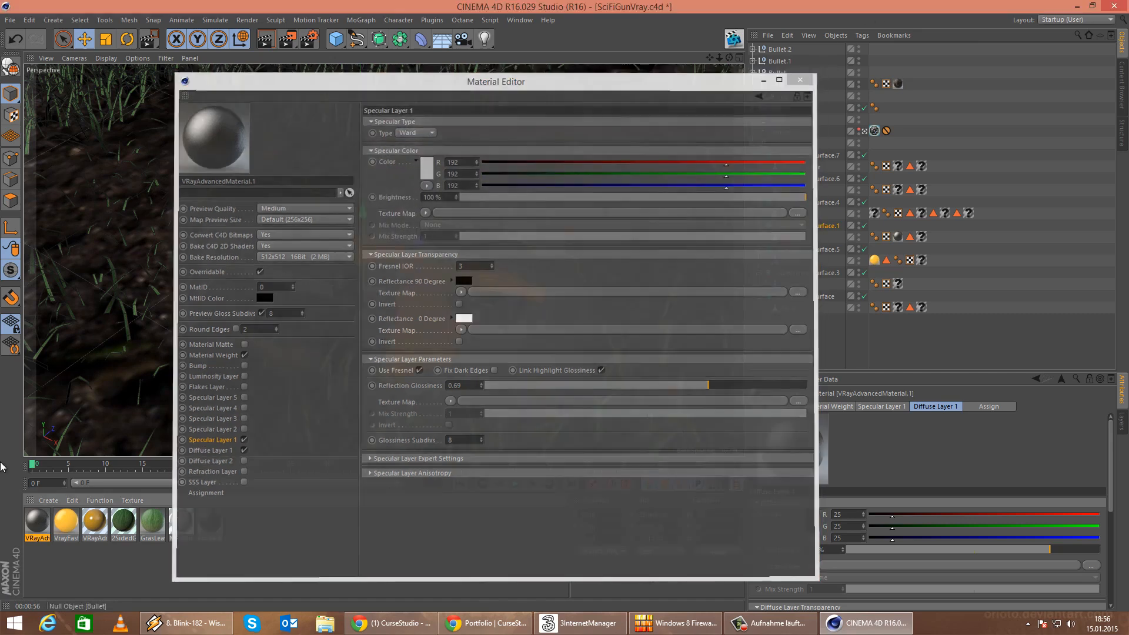
Rename the dark glossy VRayAdvancedMaterial.1 as MetalMaterial and close the material editor.
double_click(33, 521)
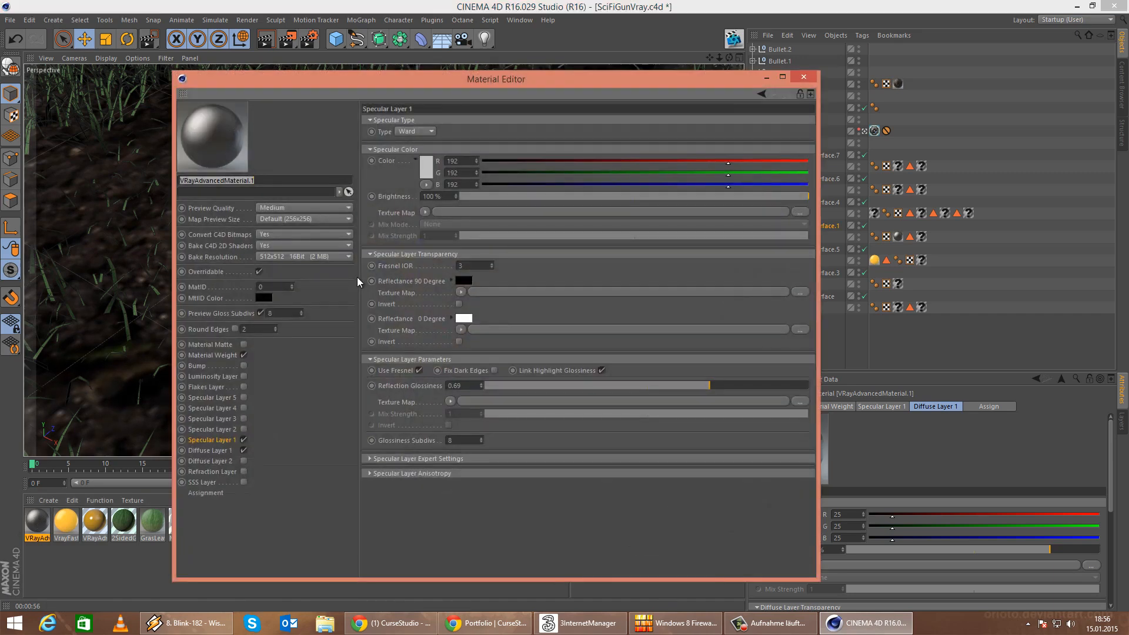
key("BackSpace")
type("MetalMaterial")
key("Return")
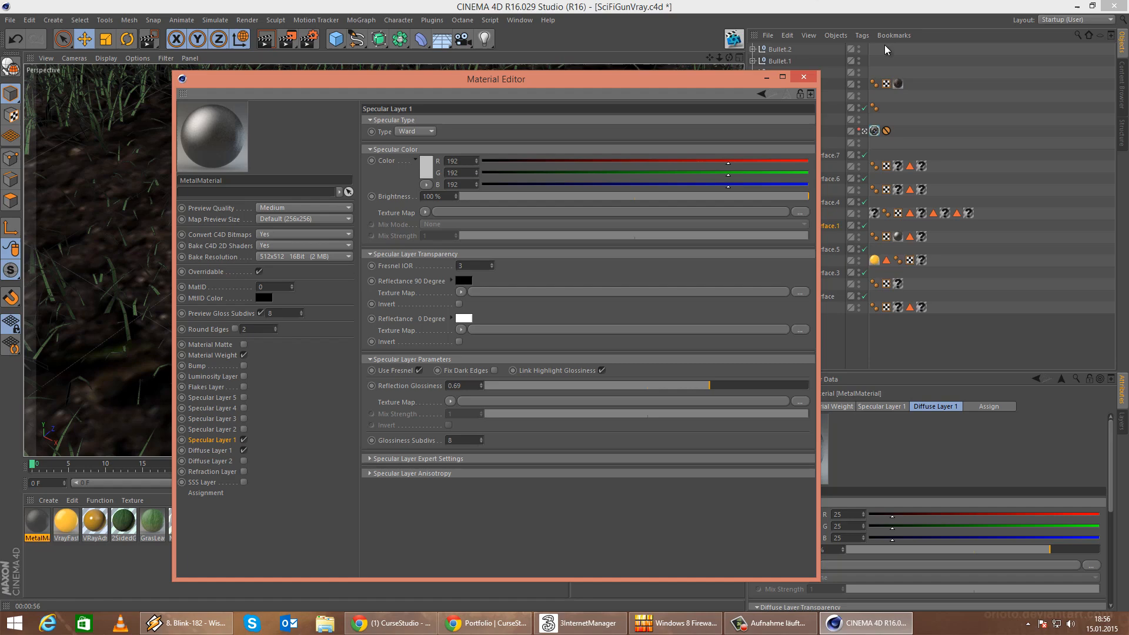
left_click(803, 76)
left_click(96, 573)
Rename the yellow VrayFastSSS2Material as PlasticYellowSSS and close the material editor.
double_click(65, 521)
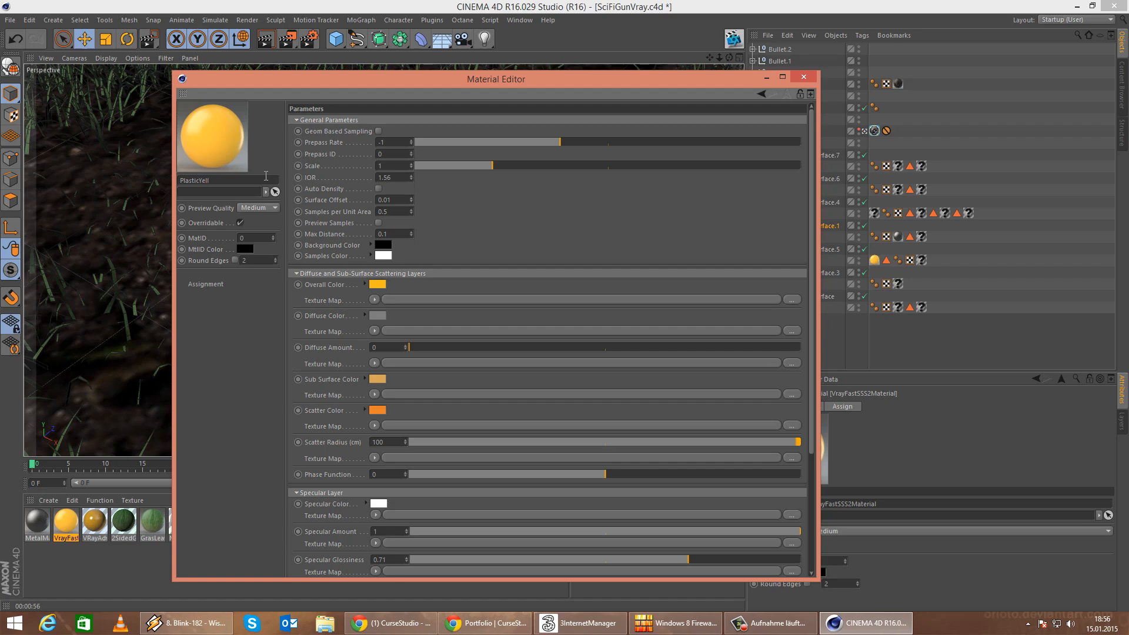
type("SS")
key("Return")
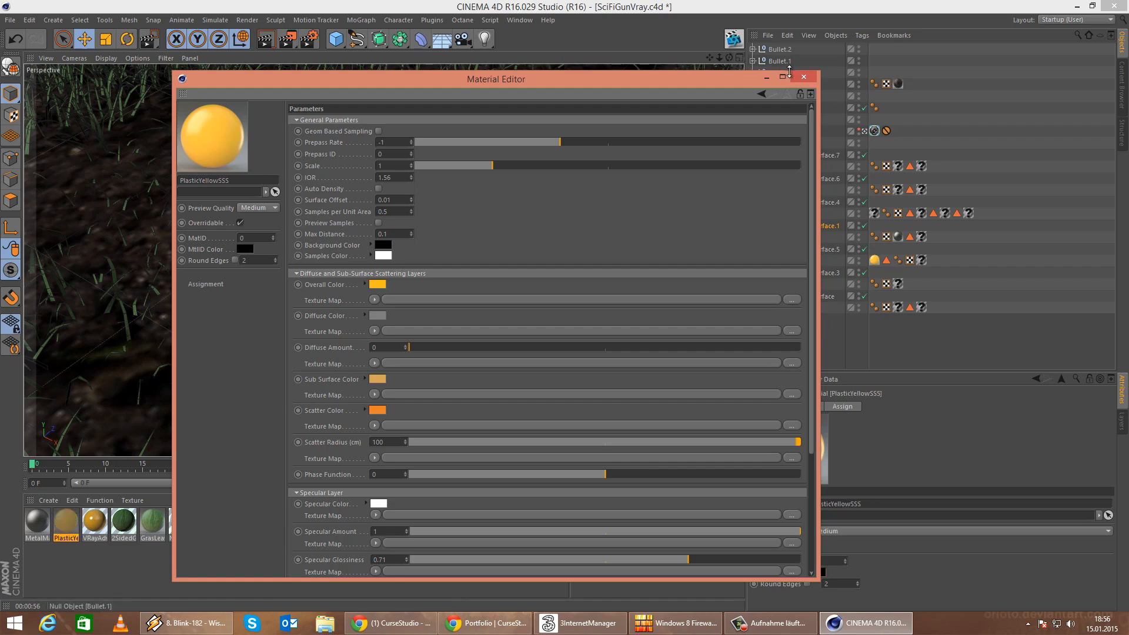
left_click(804, 77)
Rename the yellow VRayAdvancedMaterial as BasicYellowPlastic and close the material editor.
double_click(94, 521)
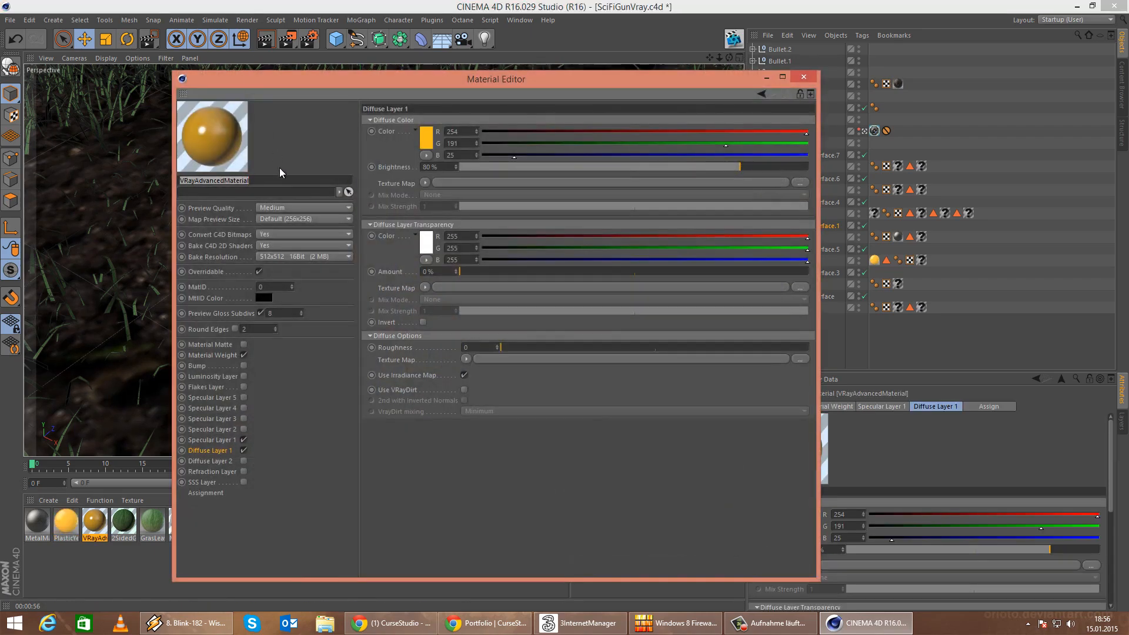
key("BackSpace")
type("BasicYellowPlastic")
key("Return")
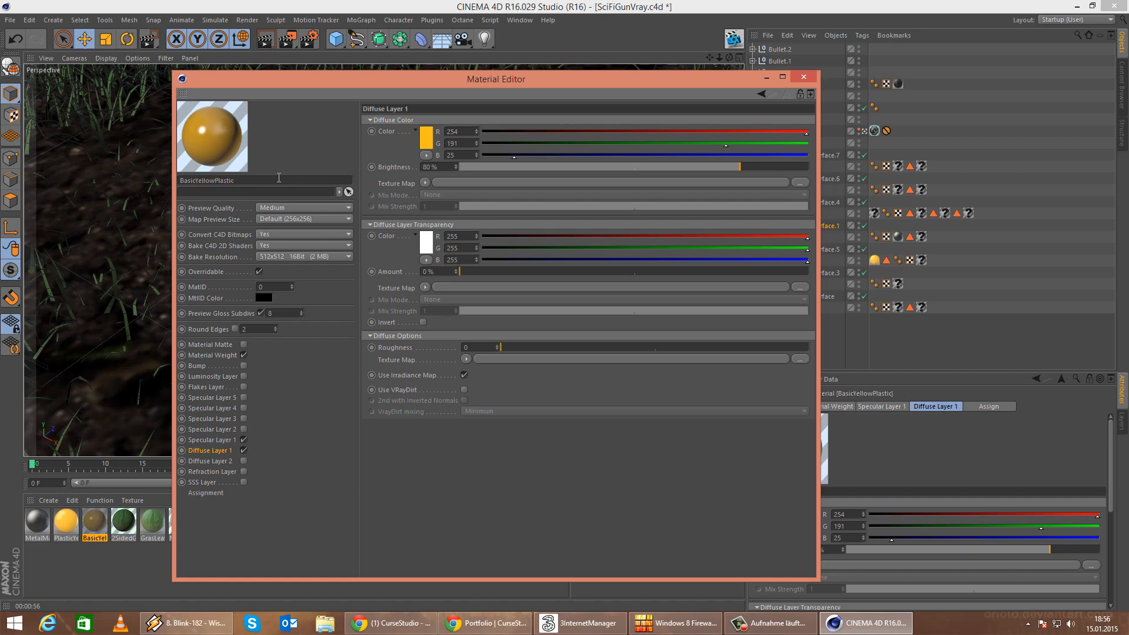
left_click(803, 77)
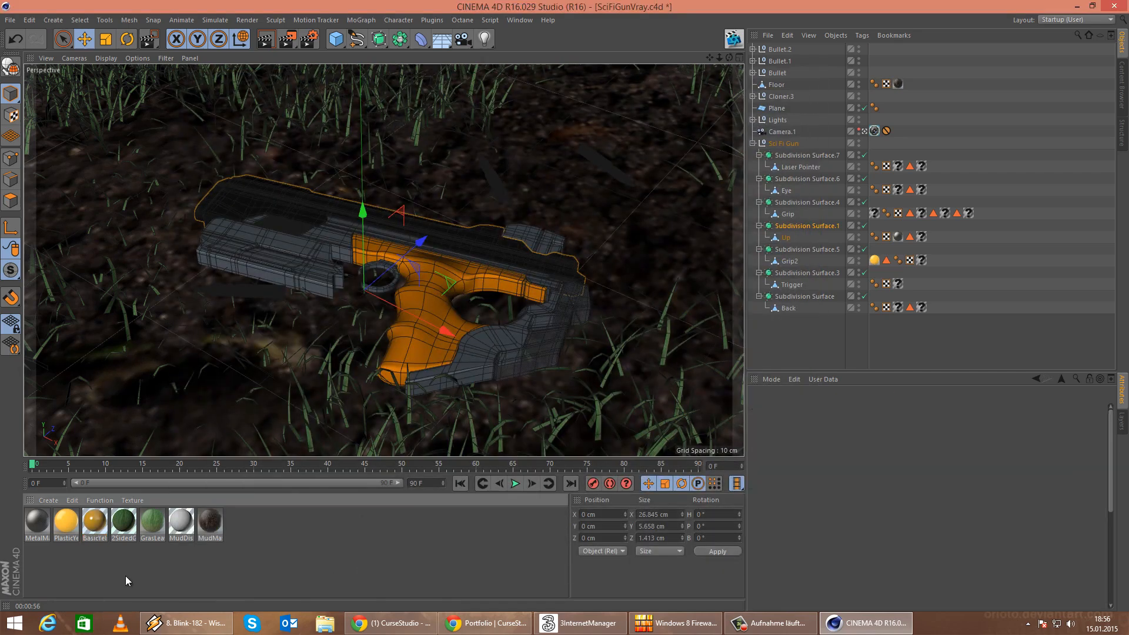
Create a new VRayAdvancedMaterial and open it in the material editor.
left_click(37, 522)
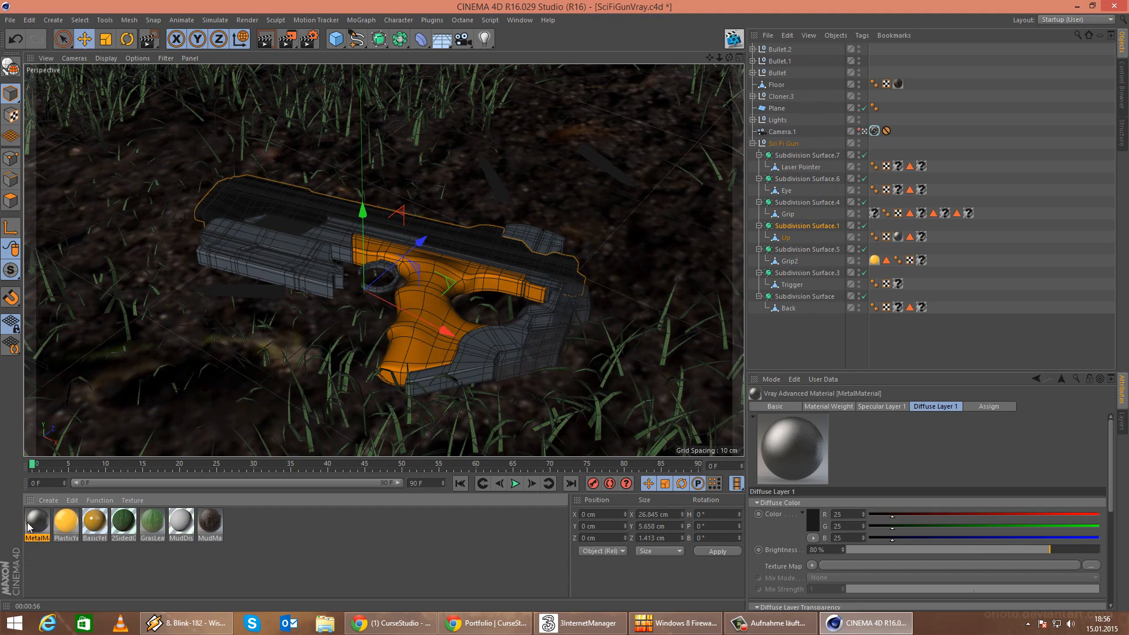
left_click(45, 567)
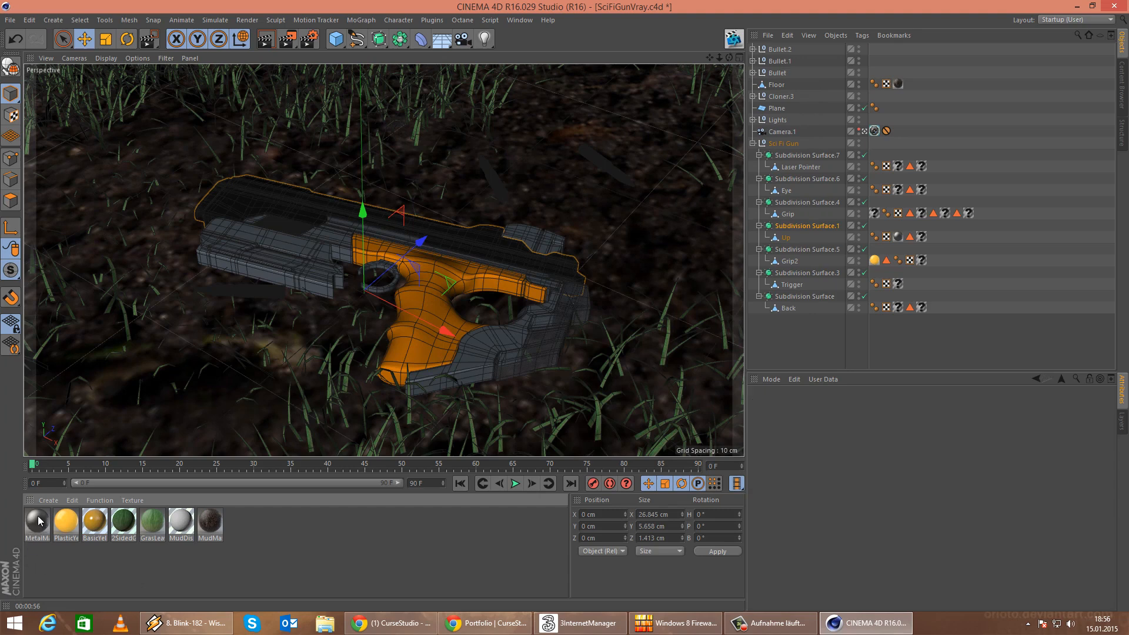
left_click(40, 520)
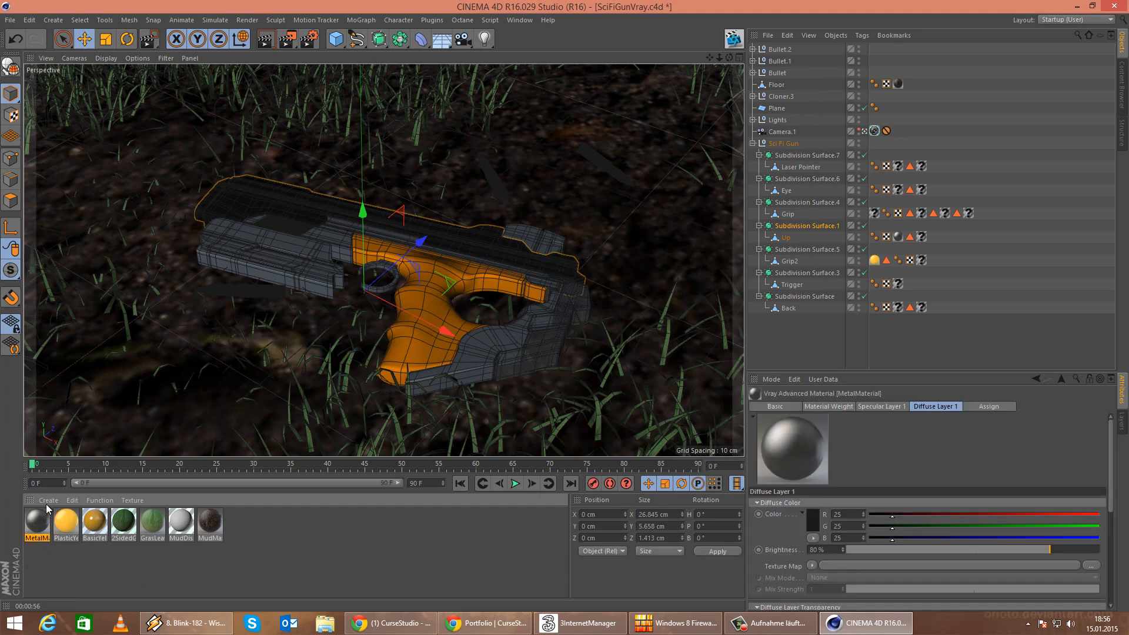
left_click(48, 500)
mouse_move(153, 414)
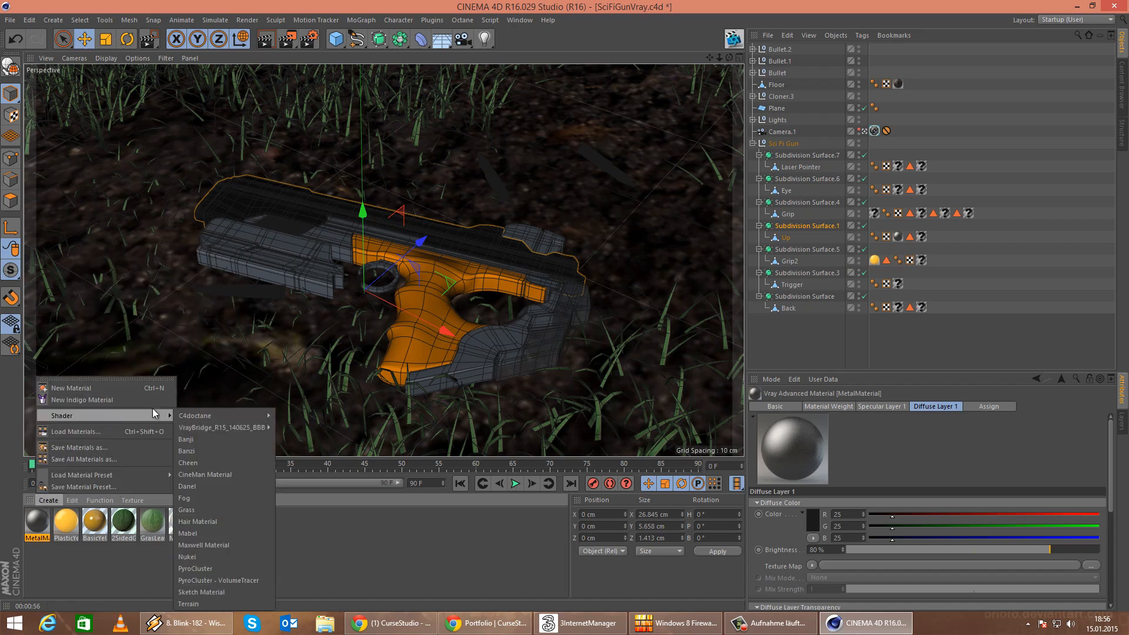
mouse_move(225, 428)
left_click(325, 435)
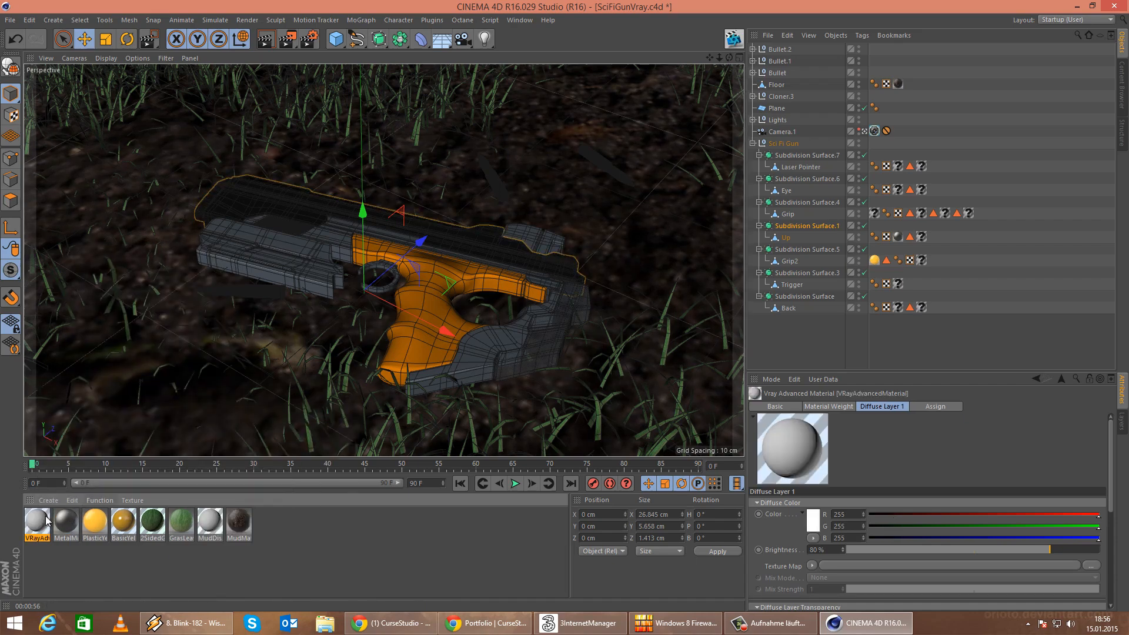
double_click(46, 521)
Switch to the browser and examine the lettering on the finished gun in the CurseStudio portfolio image.
left_click(425, 184)
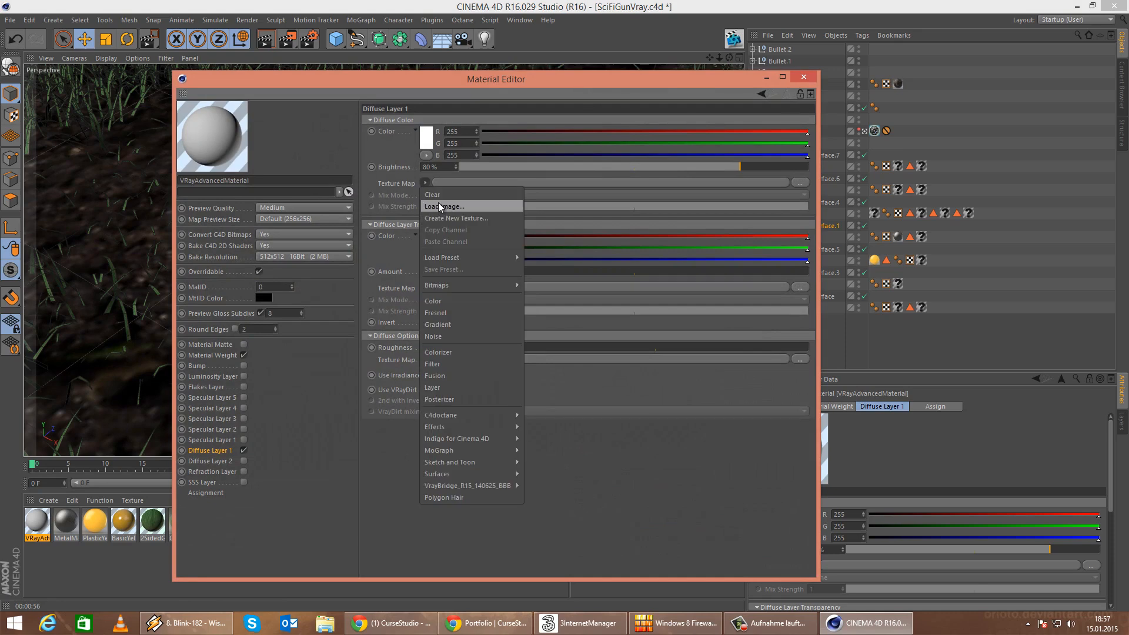
left_click(494, 626)
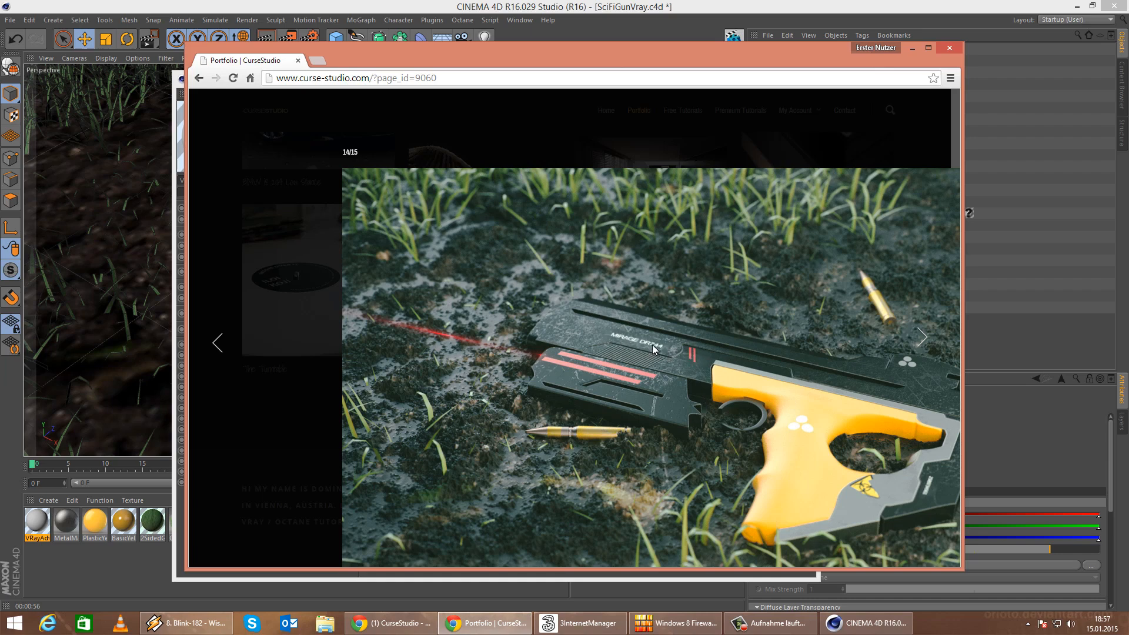
left_click(912, 48)
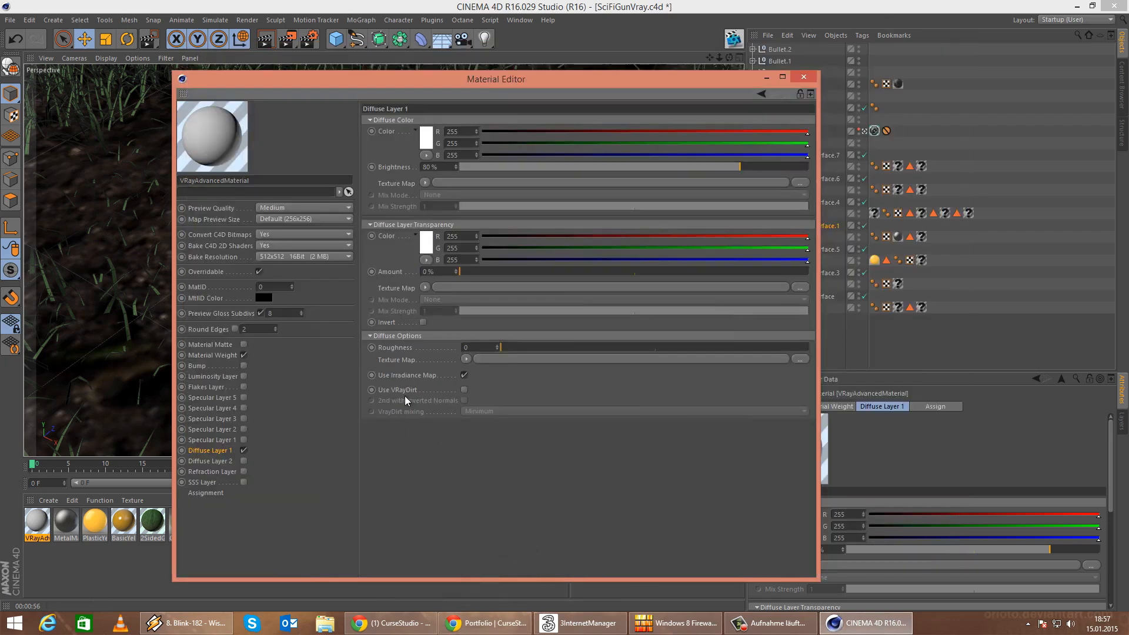
Load Mirage.tif from D:\Personal\Gun\Textures as the Diffuse Layer 1 colour texture map, without copying it to the project location.
left_click(425, 184)
left_click(442, 207)
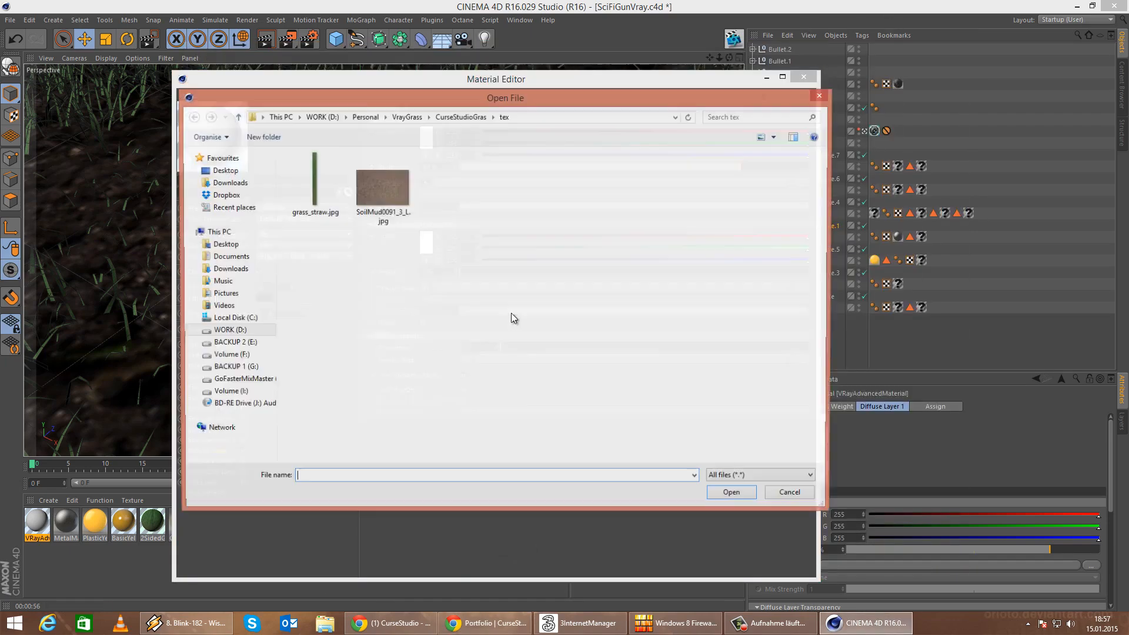
left_click(365, 117)
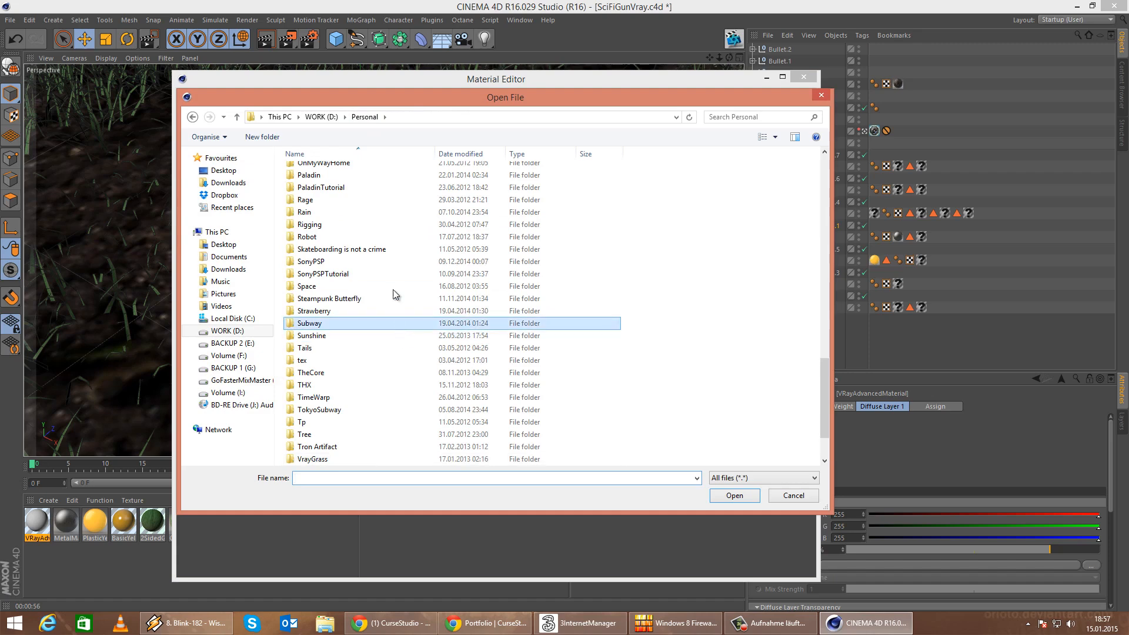
scroll(395, 294, "up", 5)
double_click(315, 207)
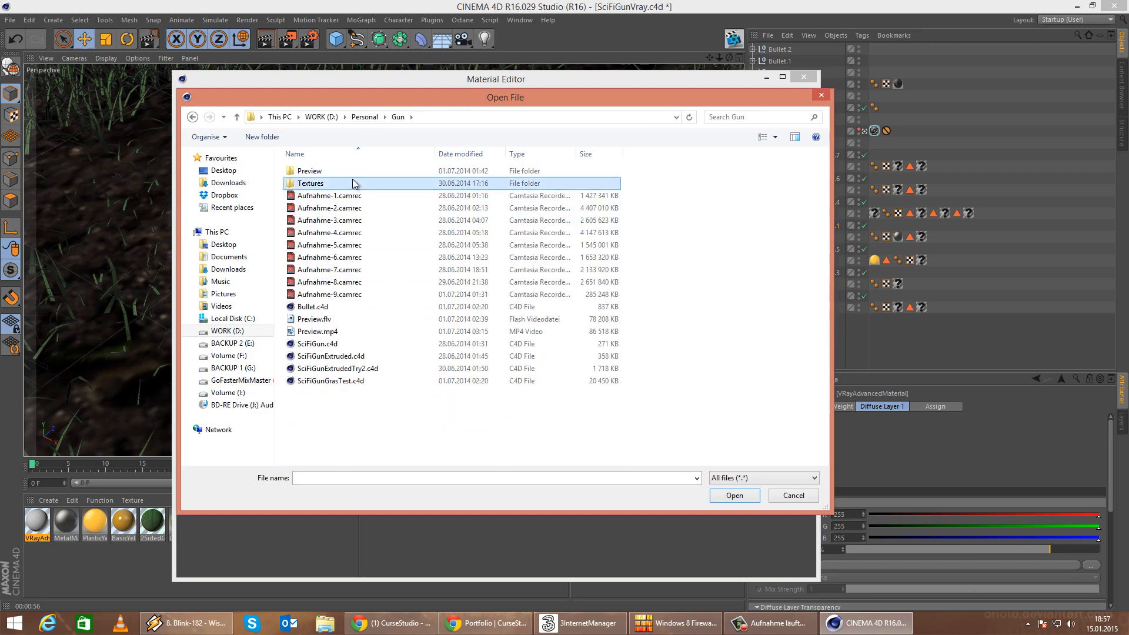
double_click(351, 183)
left_click(477, 196)
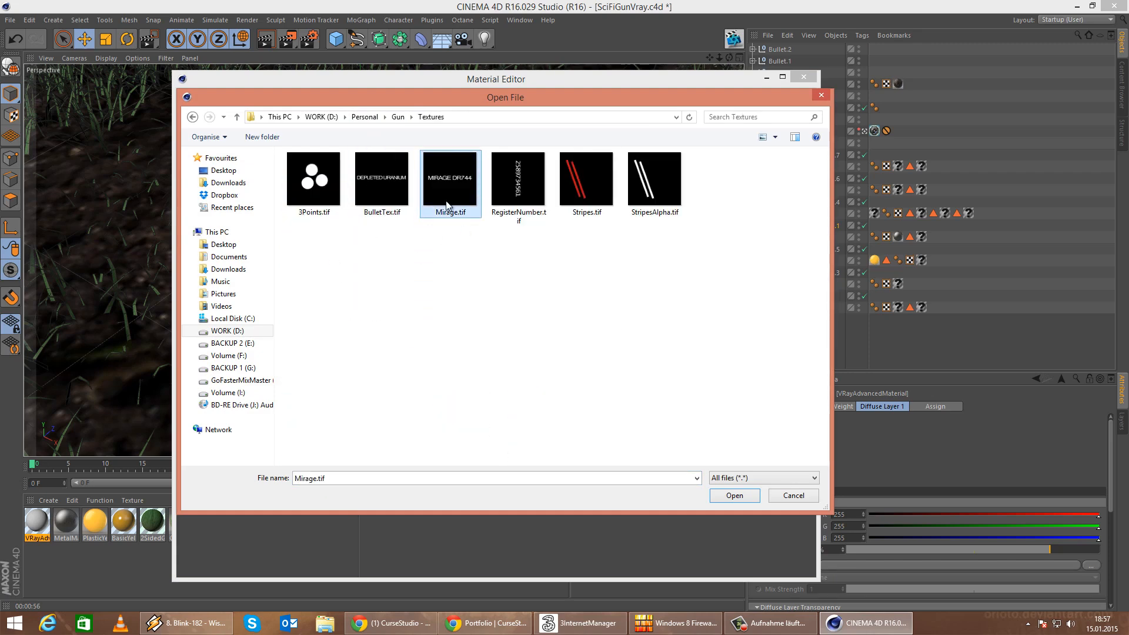
left_click(735, 495)
left_click(637, 355)
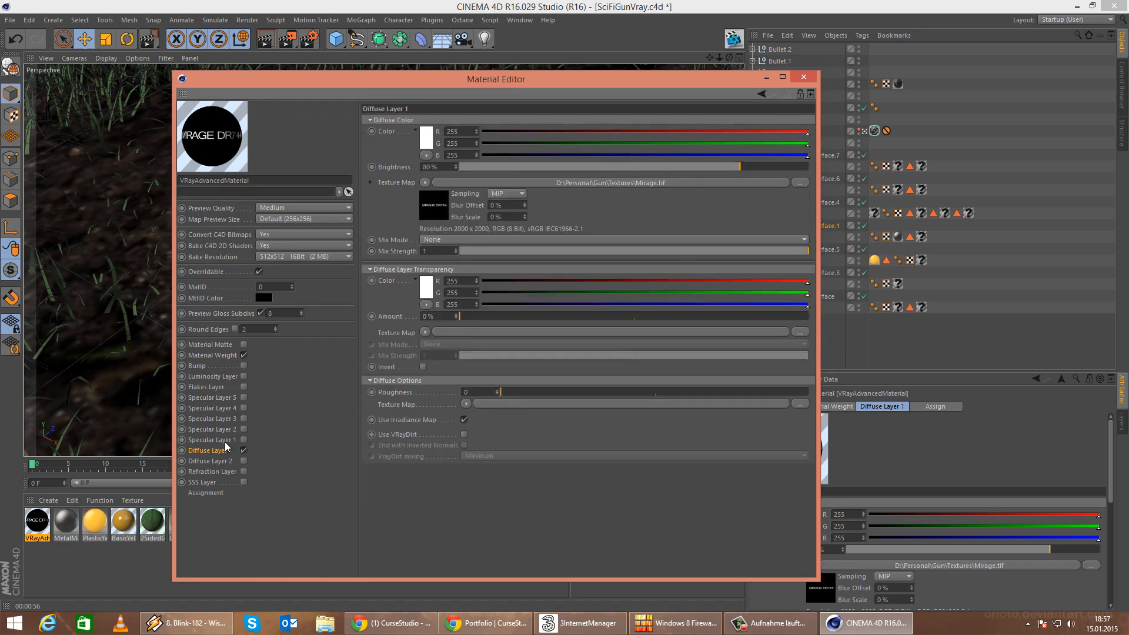
Enable Specular Layer 1 of the lettering material with Fresnel IOR 1.56 and Reflection Glossiness 0.79.
left_click(209, 440)
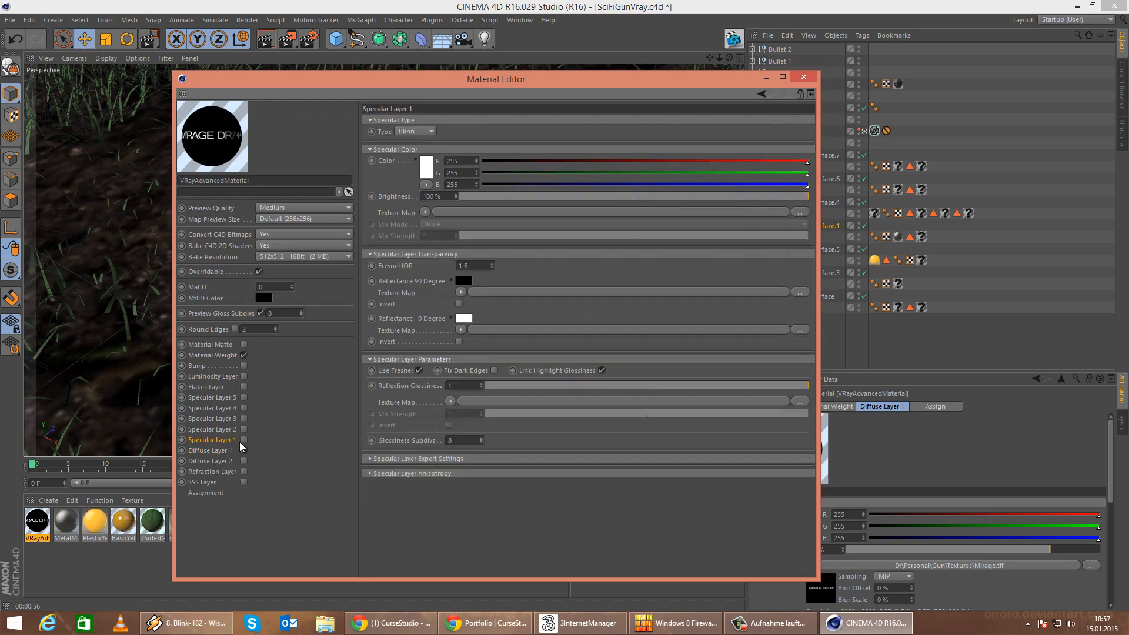
left_click(243, 441)
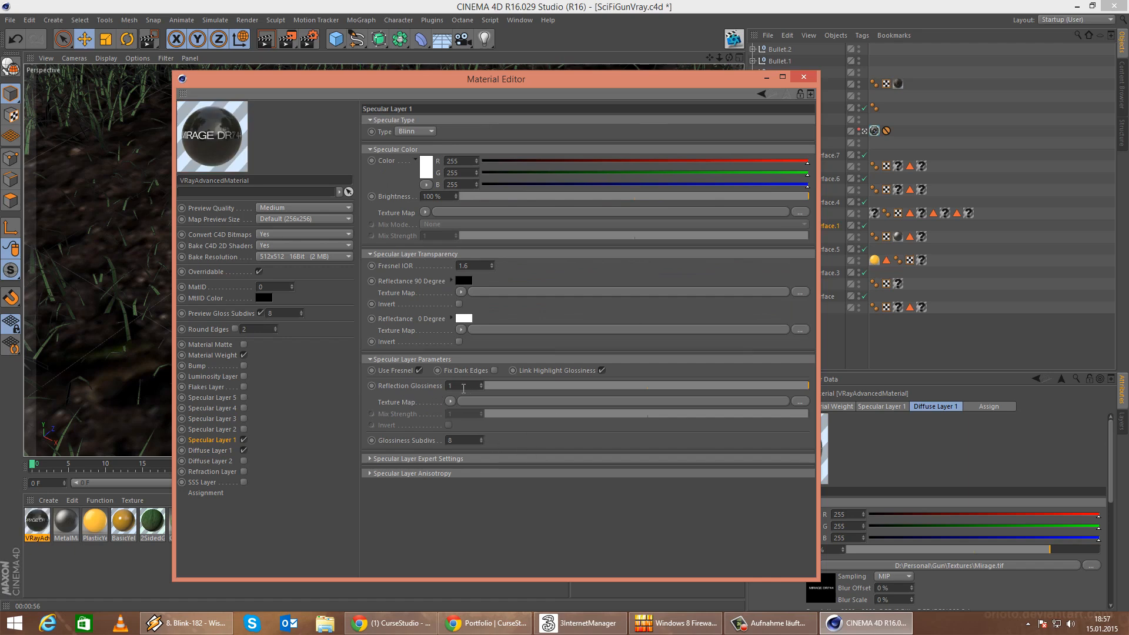
left_click(478, 266)
type("1.56")
key("Return")
left_click_drag(782, 391, 742, 391)
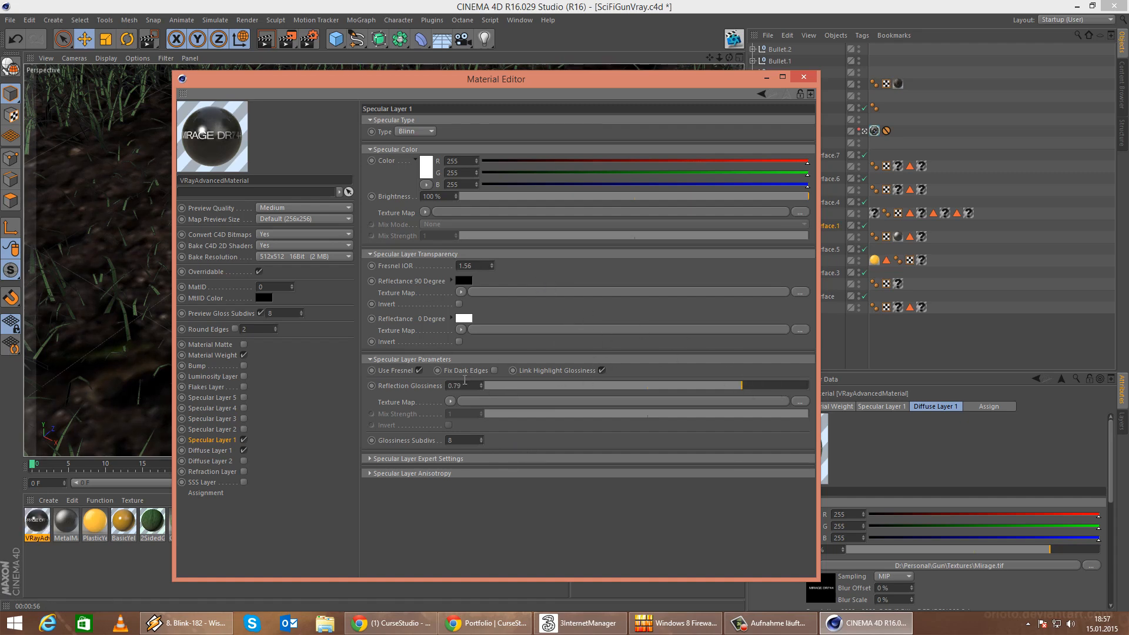
Load Mirage.tif as the Material Weight colour map without copying it to the project, enable Invert, and close the material editor.
left_click(207, 357)
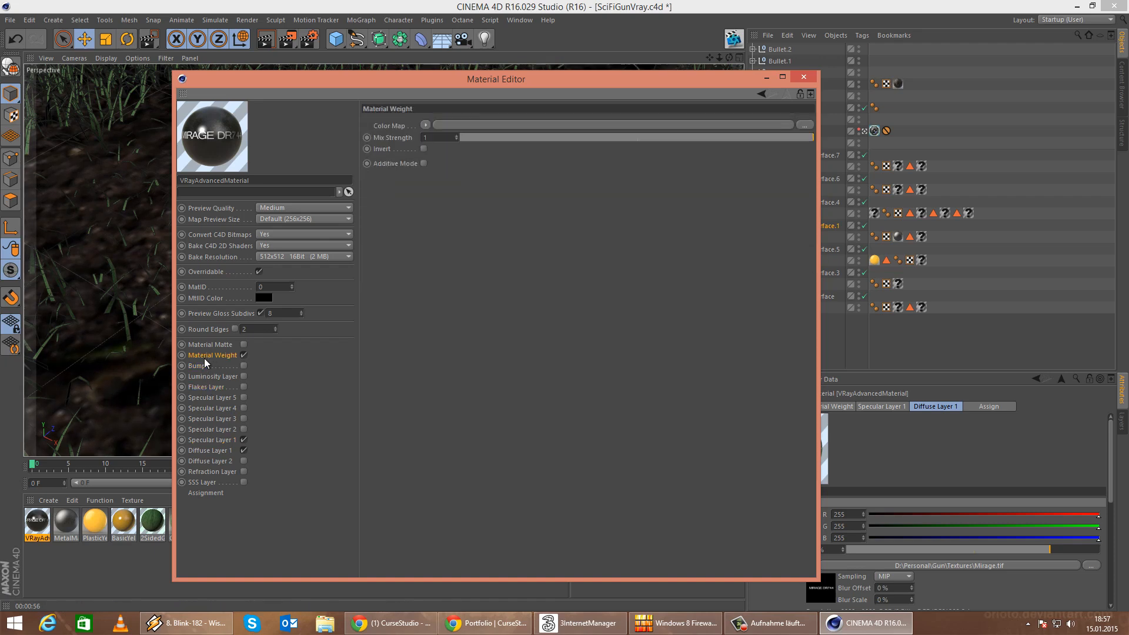
left_click(427, 125)
left_click(450, 145)
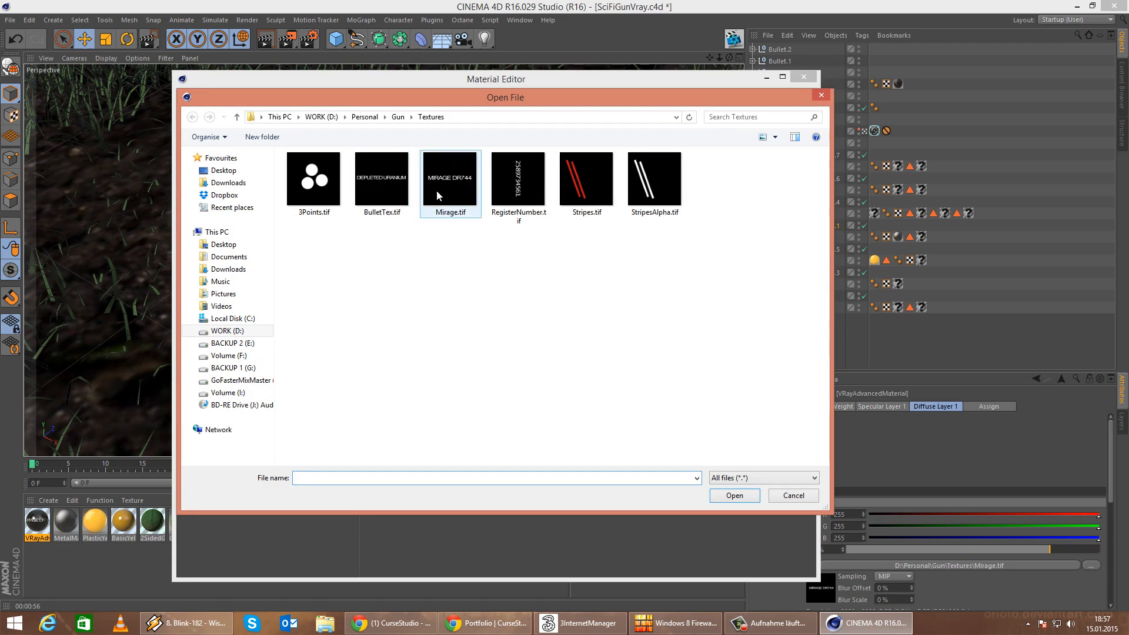
left_click(449, 206)
double_click(449, 207)
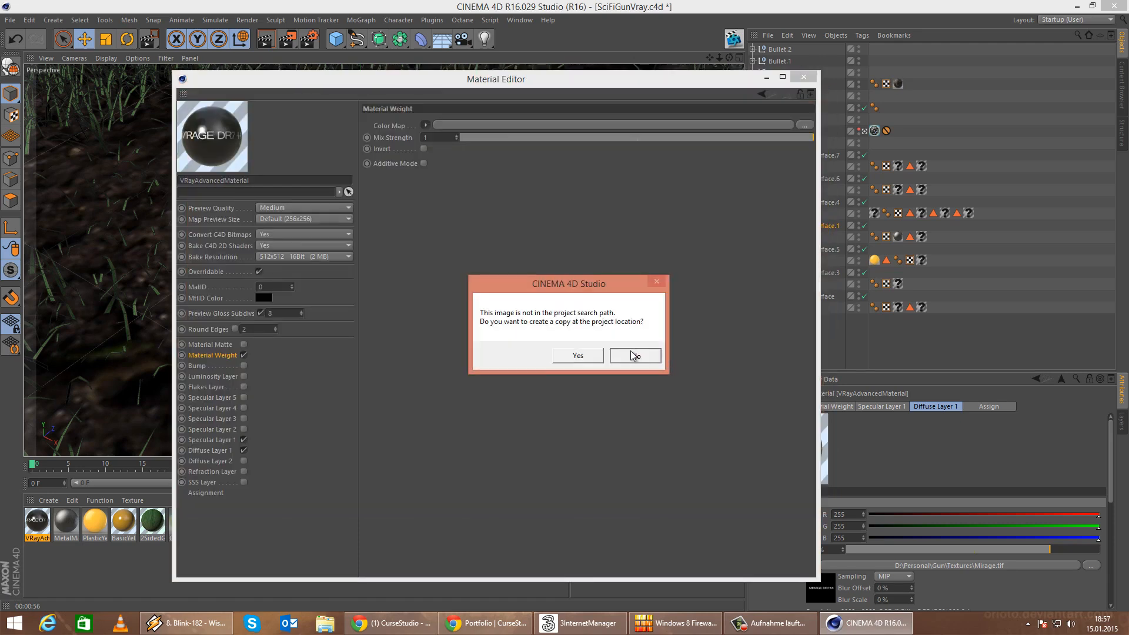
left_click(636, 351)
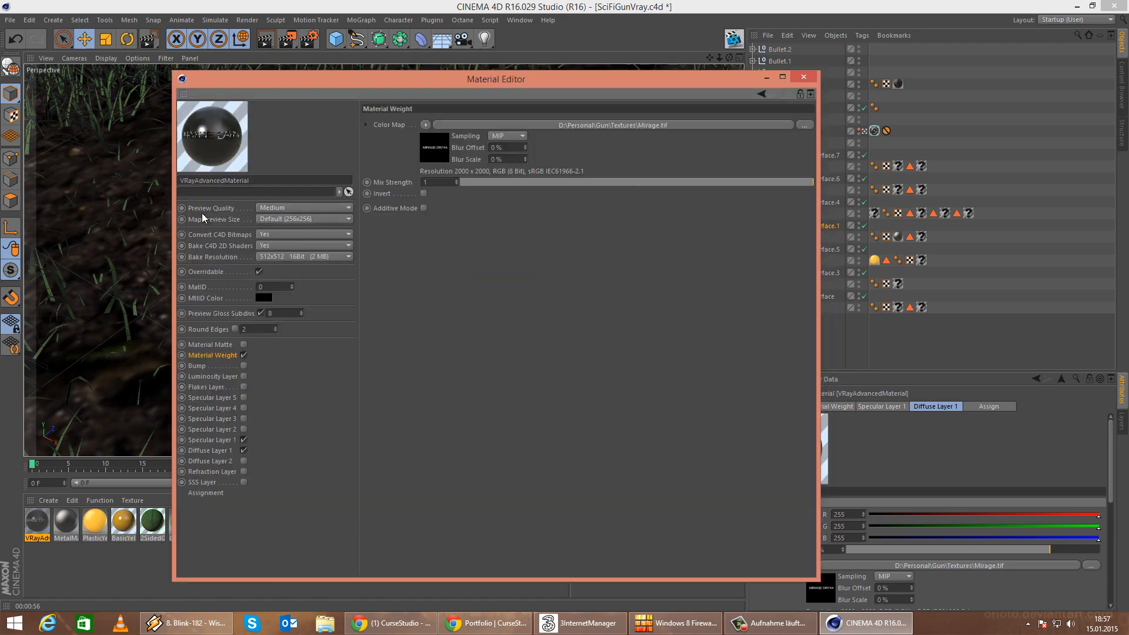
left_click(423, 194)
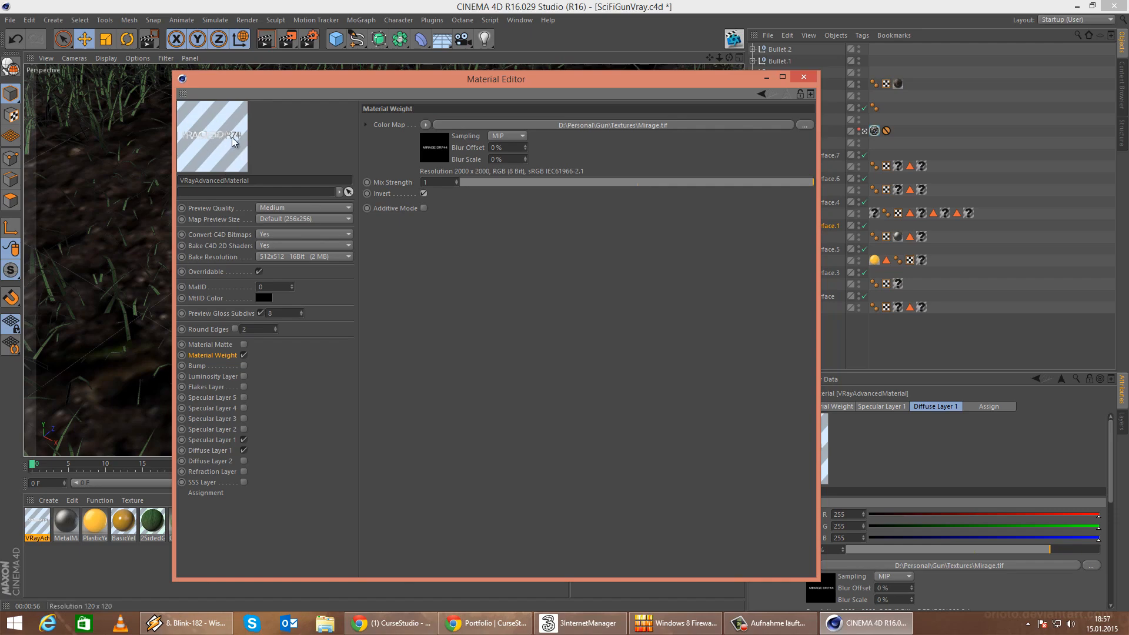
left_click(804, 77)
double_click(42, 532)
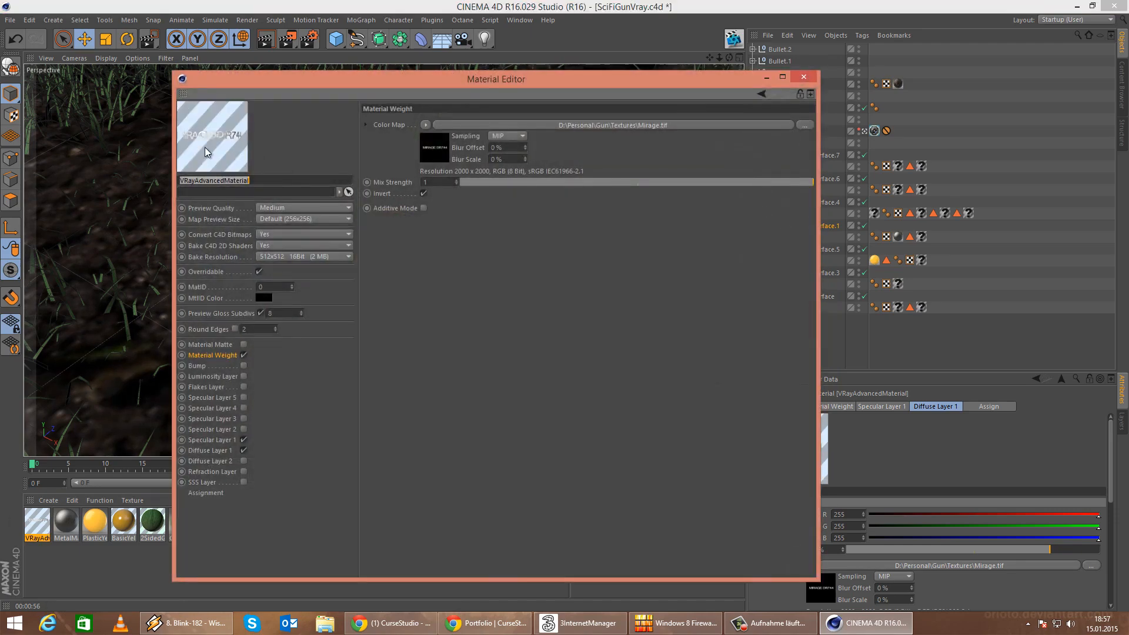
left_click(803, 77)
Create a new VrayBlendMaterial and open it in the material editor.
left_click(47, 504)
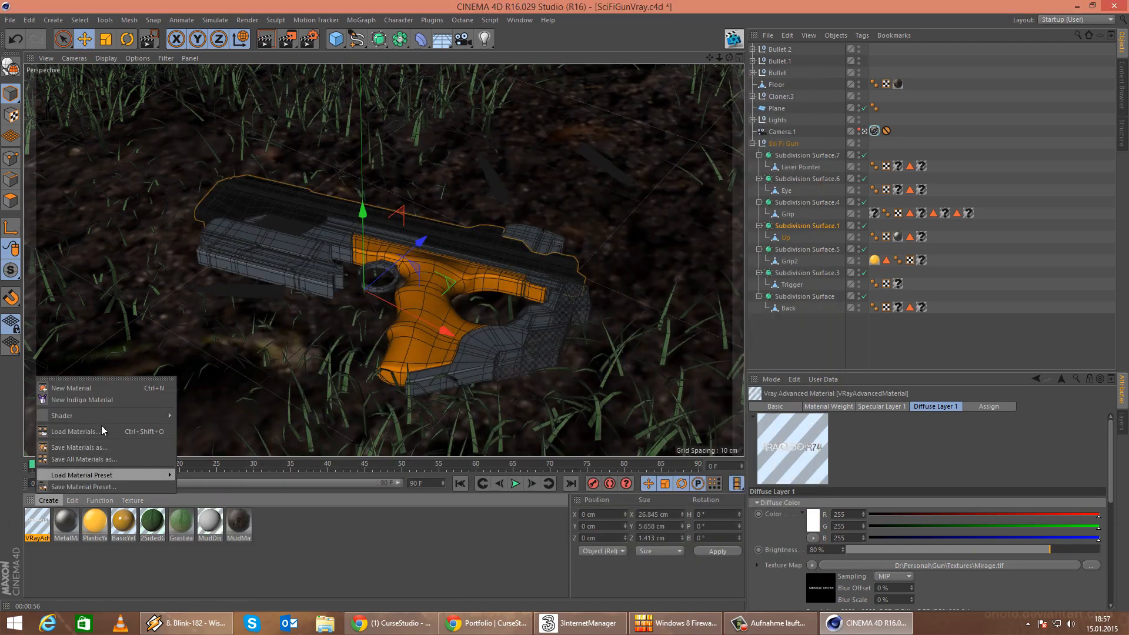
mouse_move(115, 415)
mouse_move(216, 429)
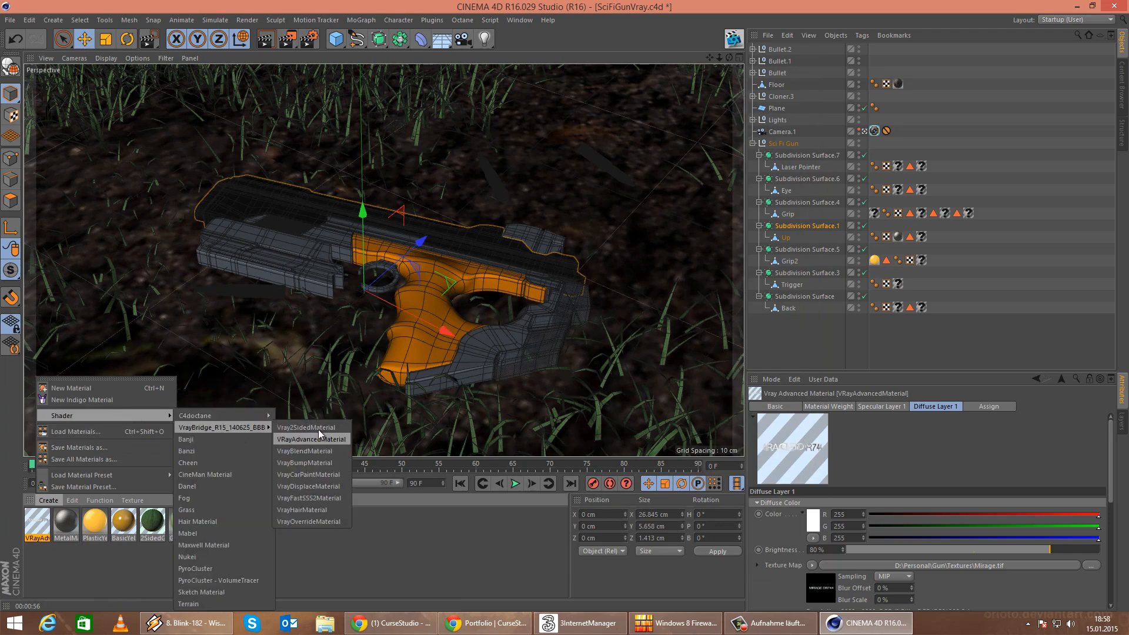
left_click(323, 451)
double_click(35, 521)
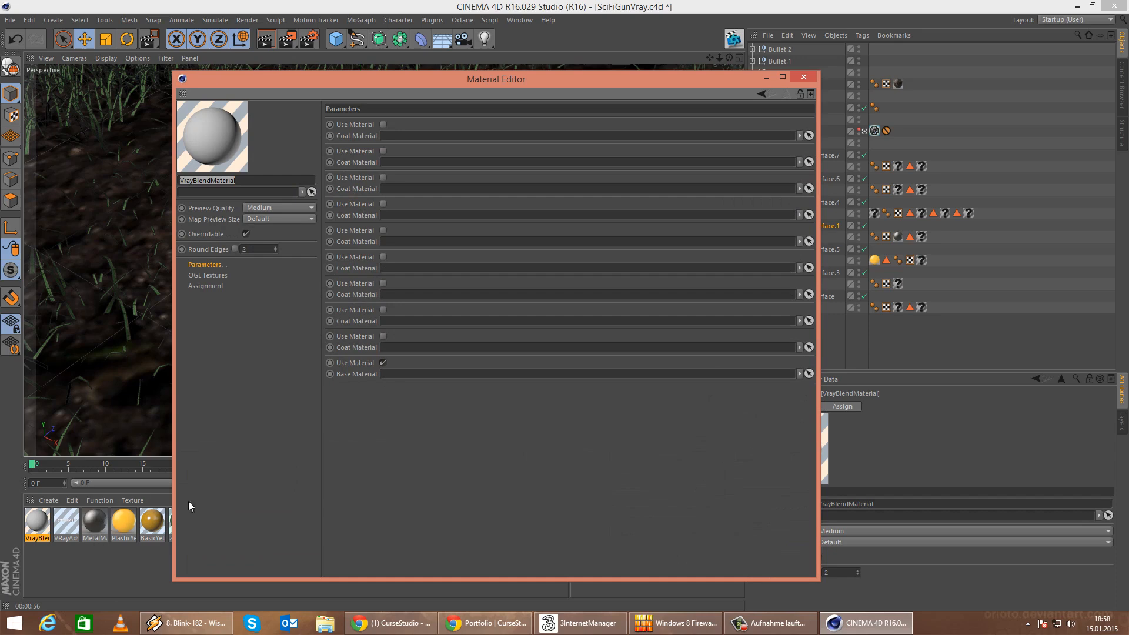
Set MetalMaterial as the blend material's base and enable the lettering VRayAdvancedMaterial as its first coat, closing the editor.
left_click_drag(96, 521, 408, 376)
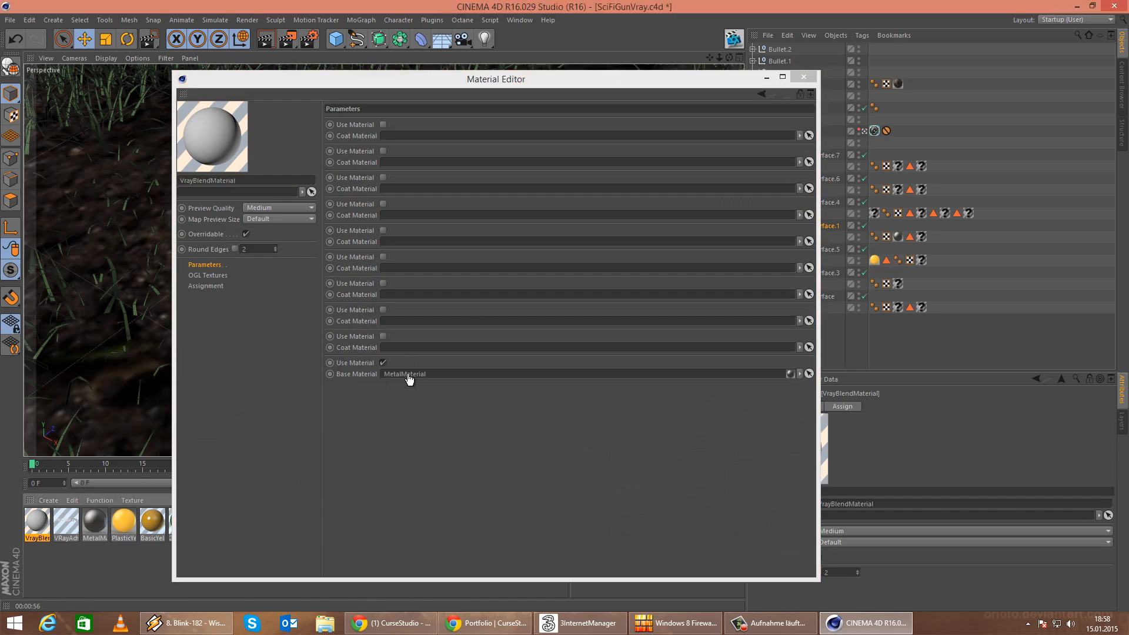
left_click(390, 335)
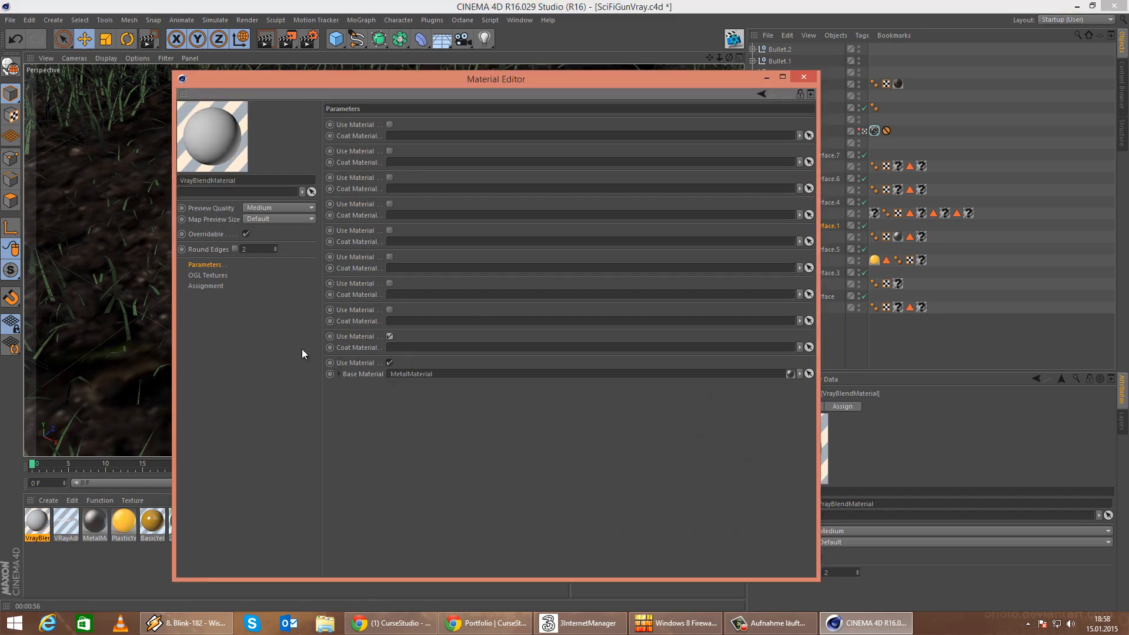
left_click_drag(61, 536, 449, 353)
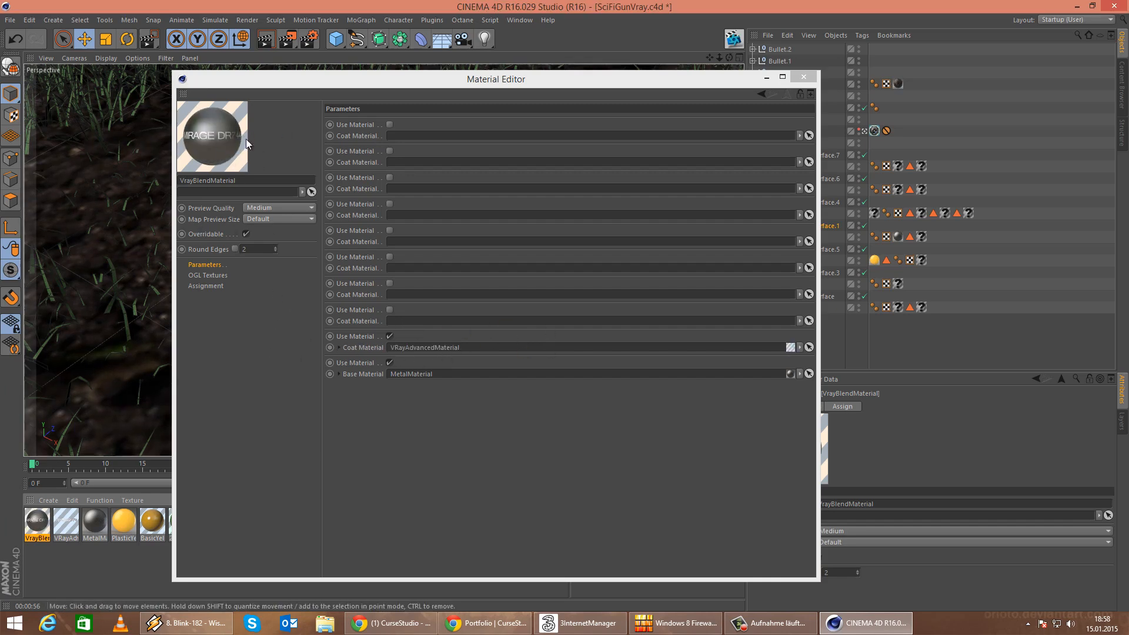
left_click(804, 77)
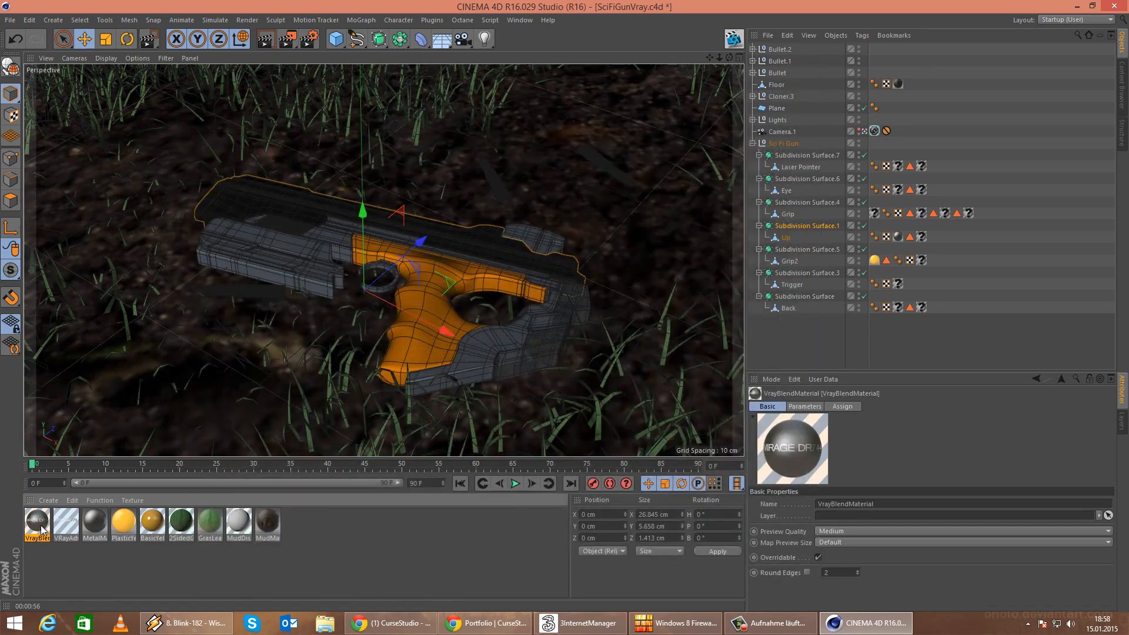
Assign the Mirage blend material to the Up object's last texture tag and test-render a region over the gun's front.
left_click_drag(41, 530, 922, 237)
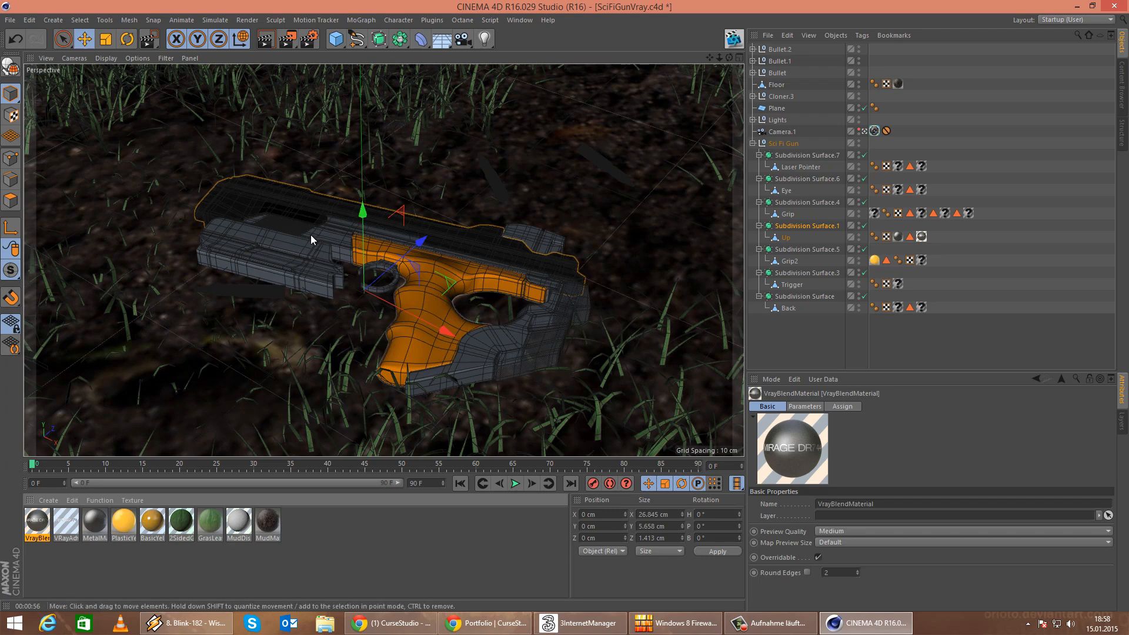
left_click_drag(288, 41, 321, 56)
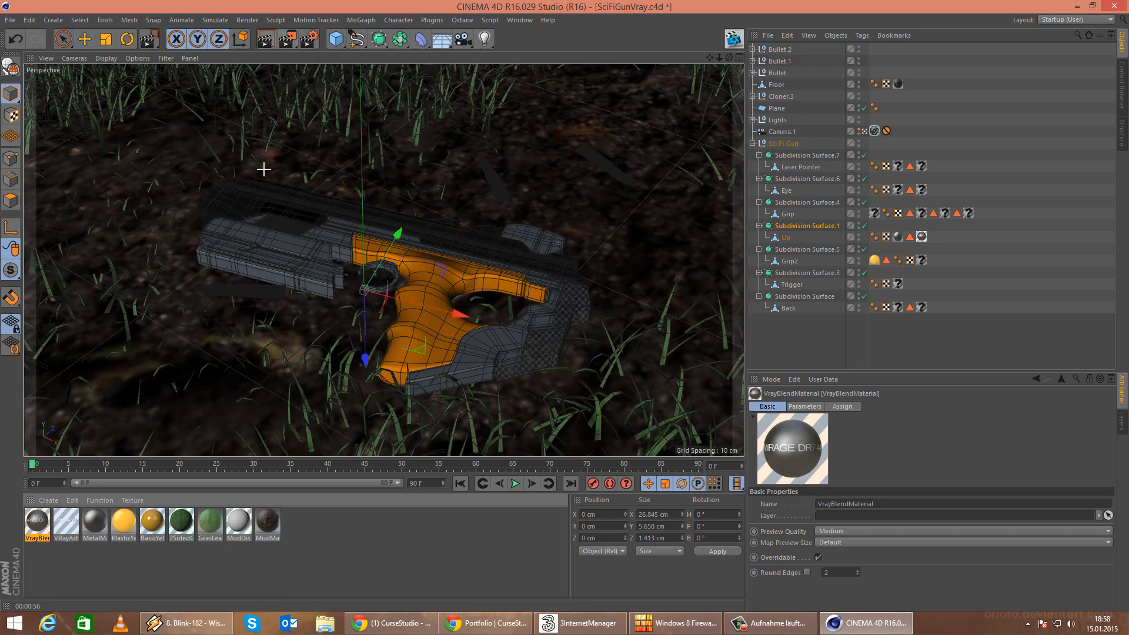
left_click_drag(176, 146, 385, 263)
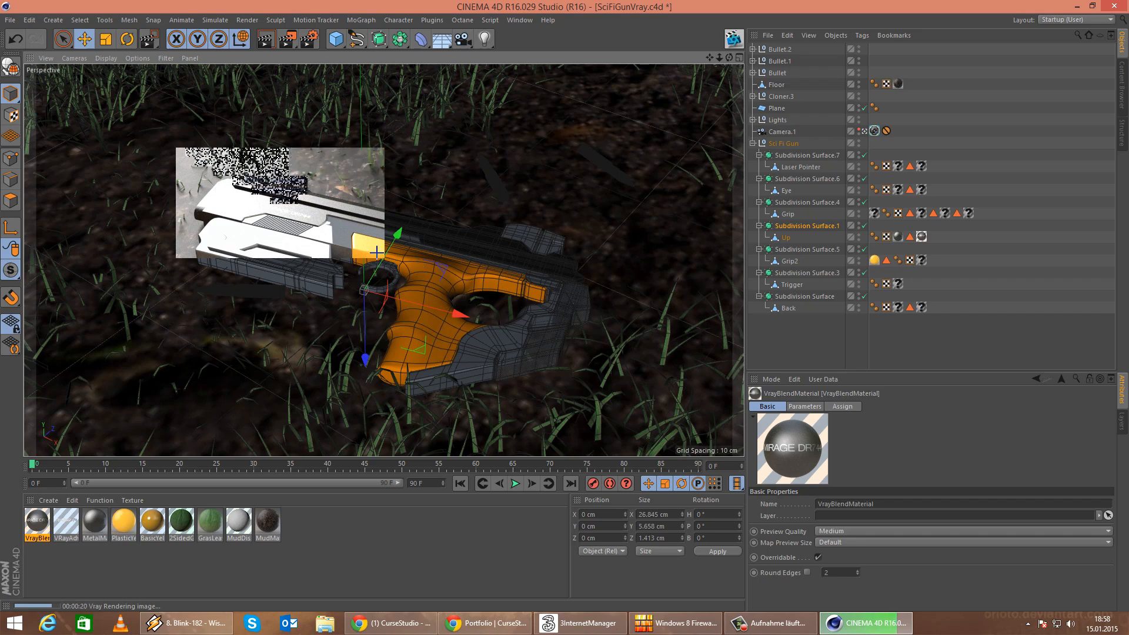
left_click(355, 516)
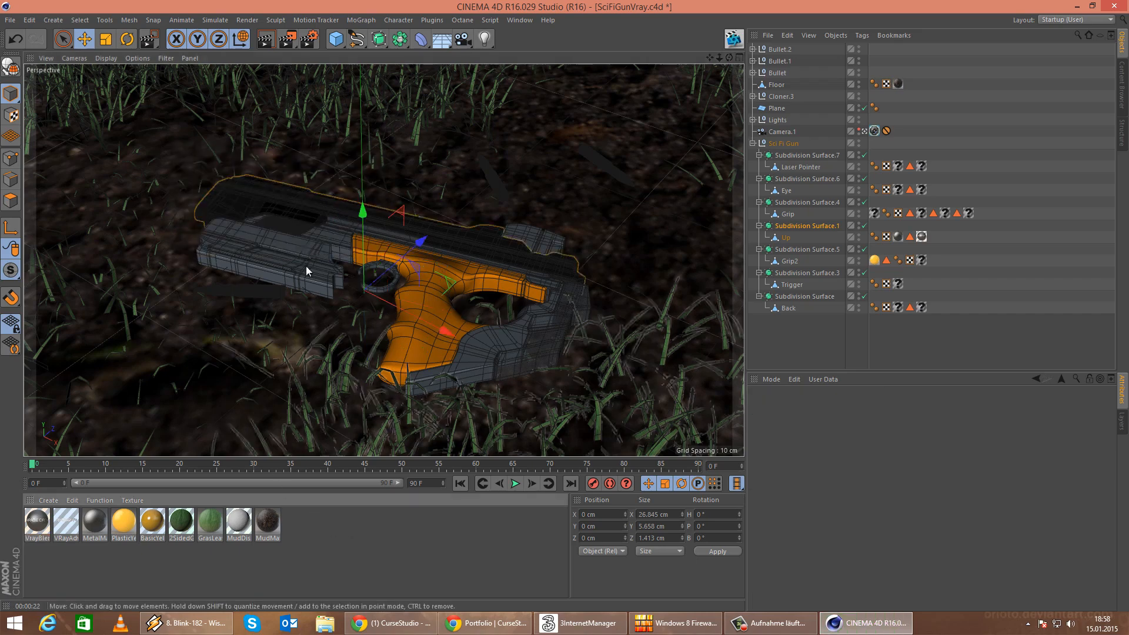
Assign MetalMaterial to the Laser Pointer object's first texture tag.
left_click(231, 253)
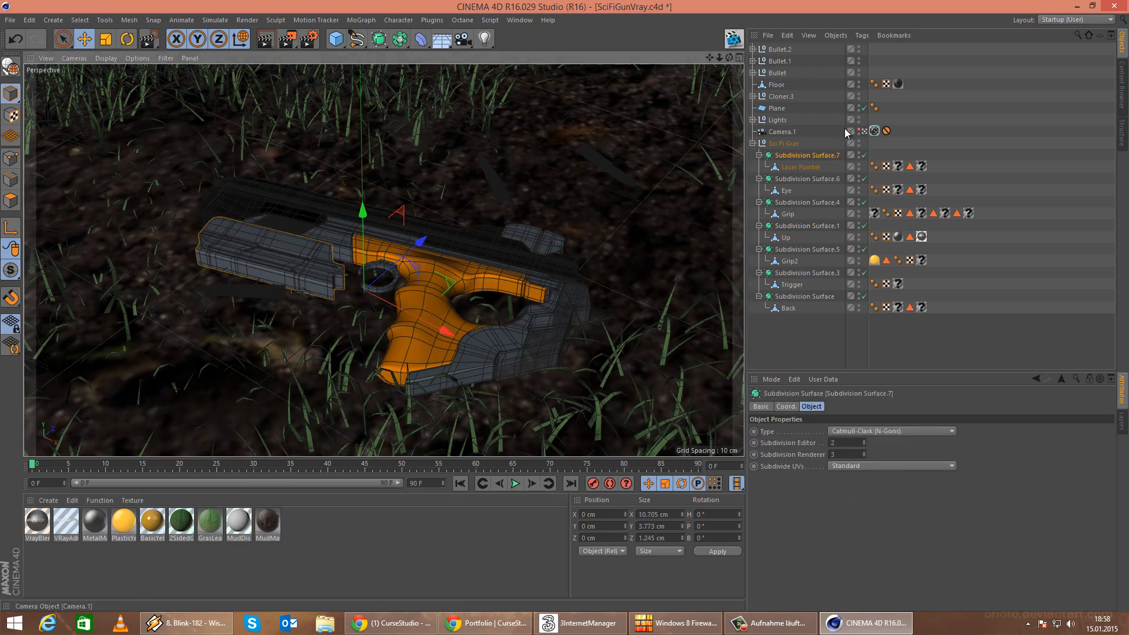
left_click_drag(94, 519, 897, 167)
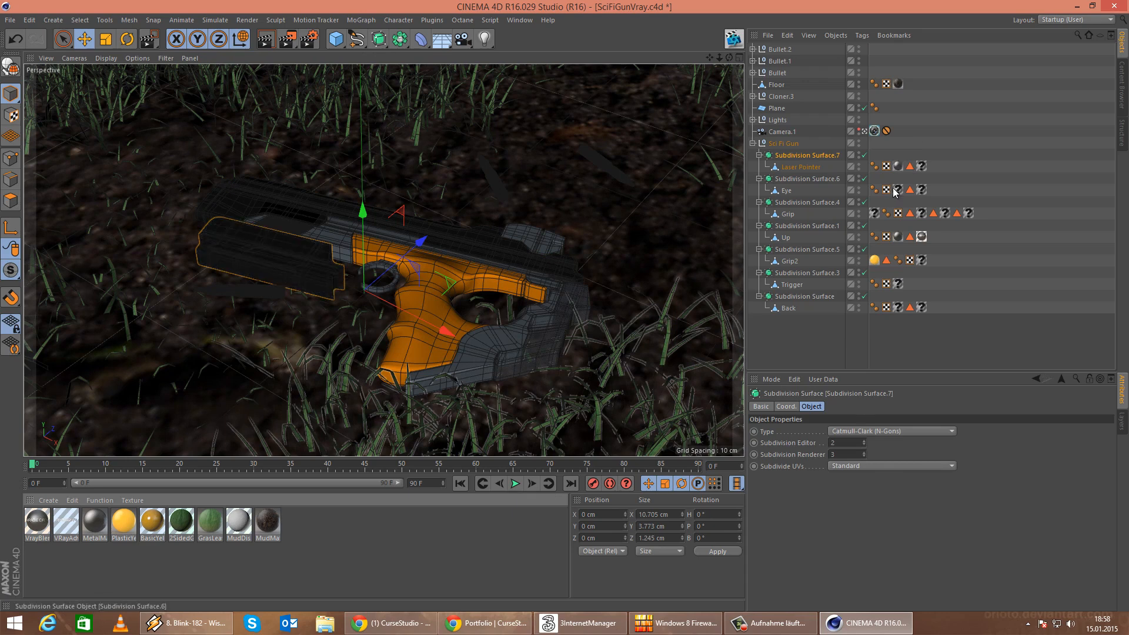
left_click(898, 167)
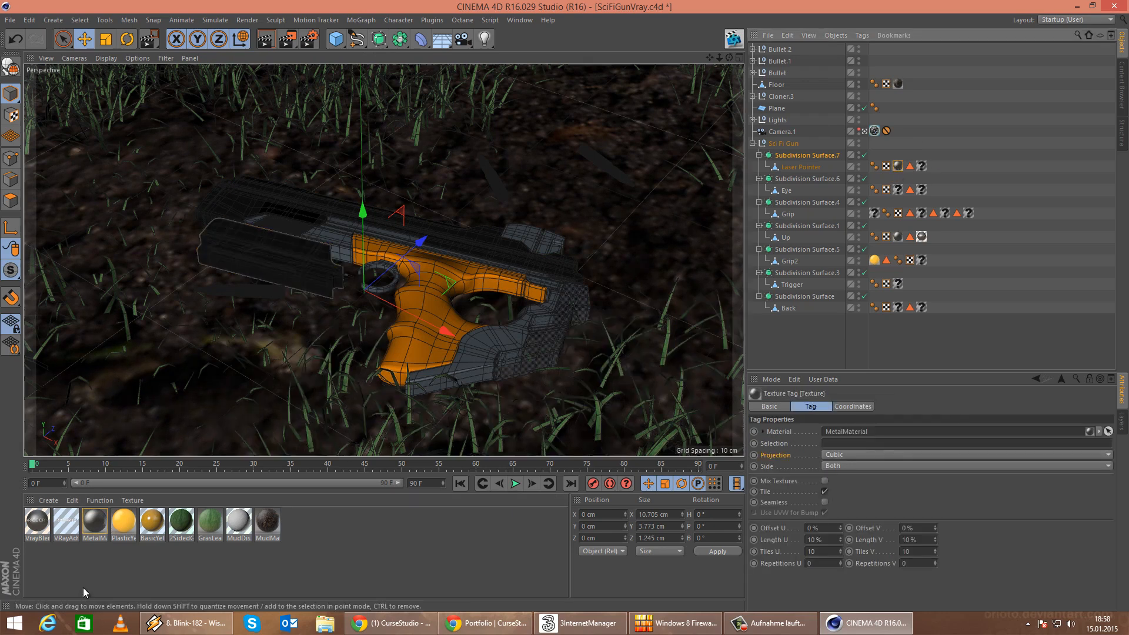
Duplicate the Mirage lettering VRayAdvancedMaterial and check the copy's settings in the material editor.
left_click(65, 525)
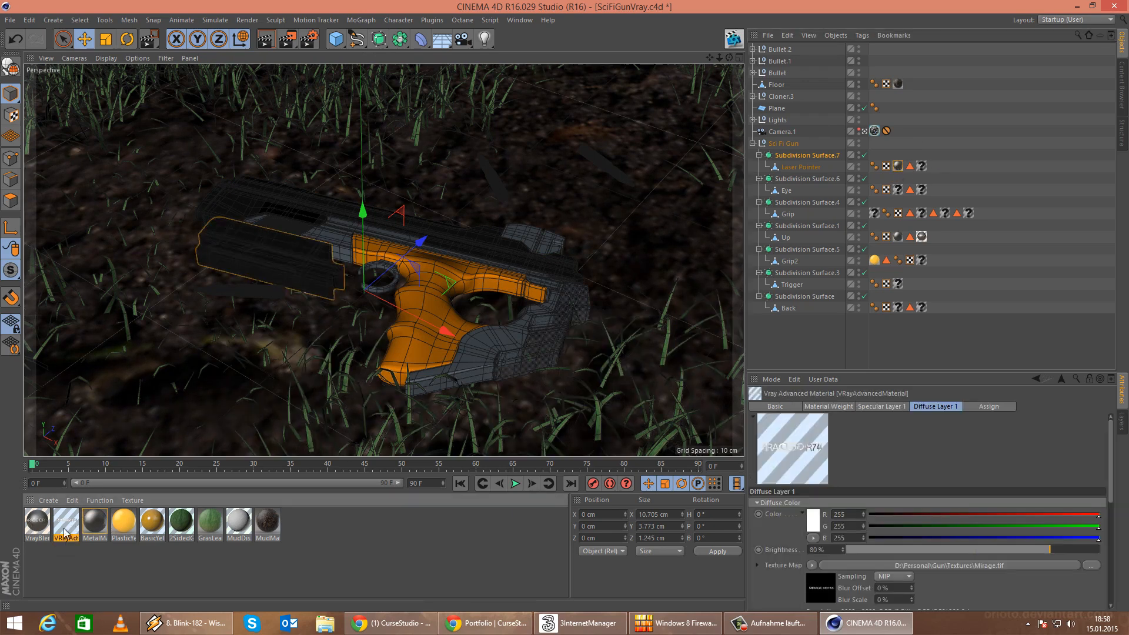
key("ctrl+c")
key("ctrl+v")
left_click(97, 523)
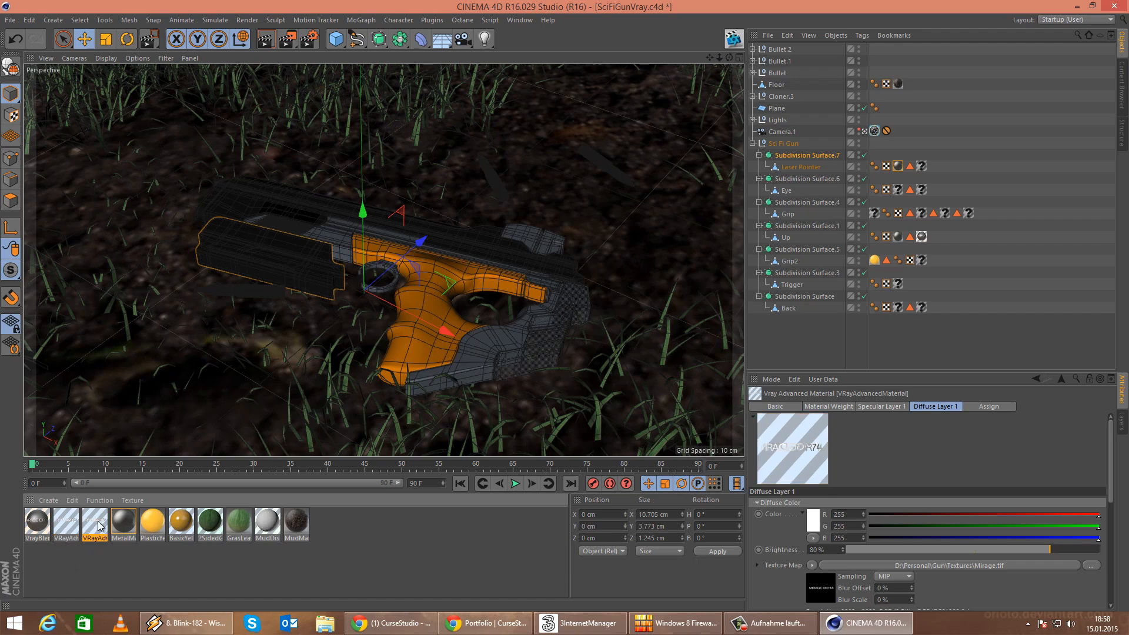
double_click(97, 523)
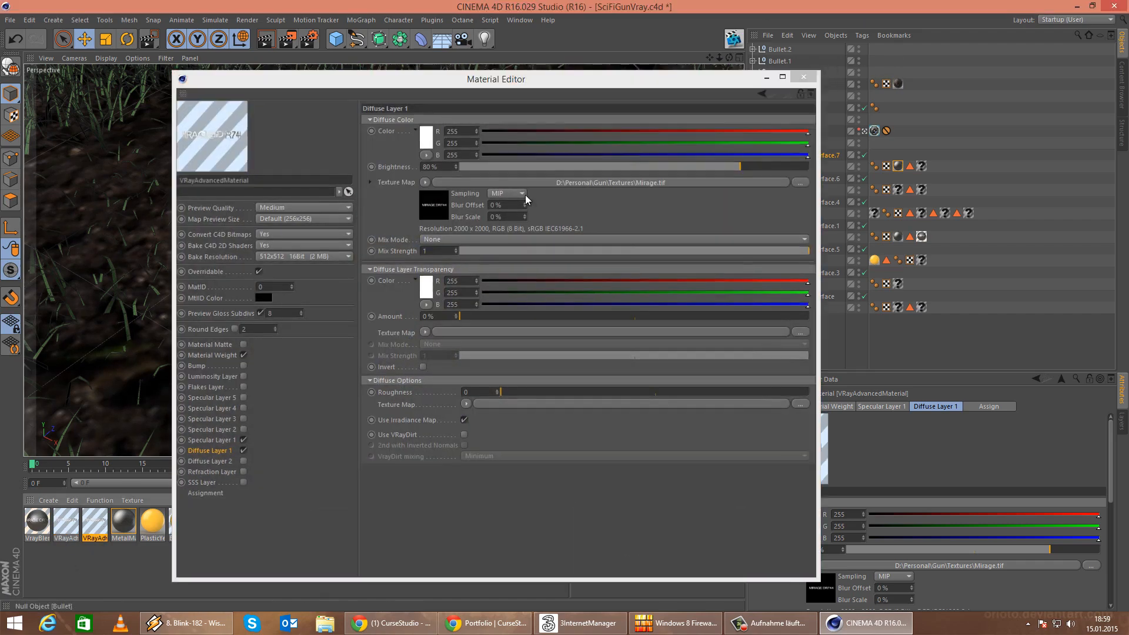
left_click(803, 77)
left_click(65, 523)
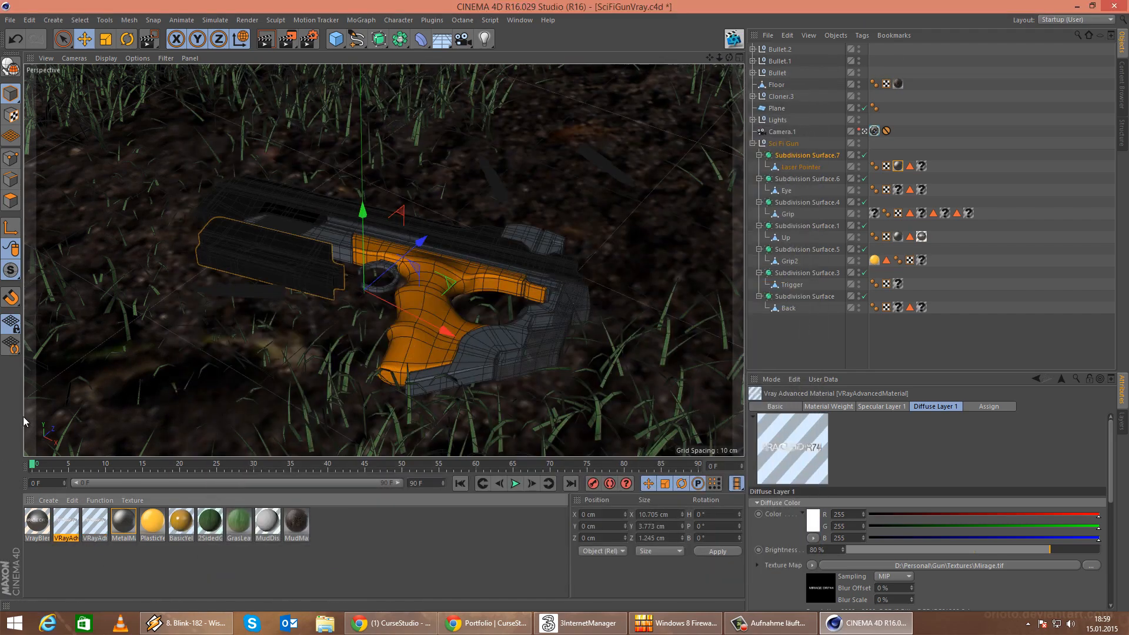
Replace one lettering material's Diffuse Layer 1 texture map with Stripes.tif, without copying it to the project location.
double_click(61, 523)
left_click(209, 452)
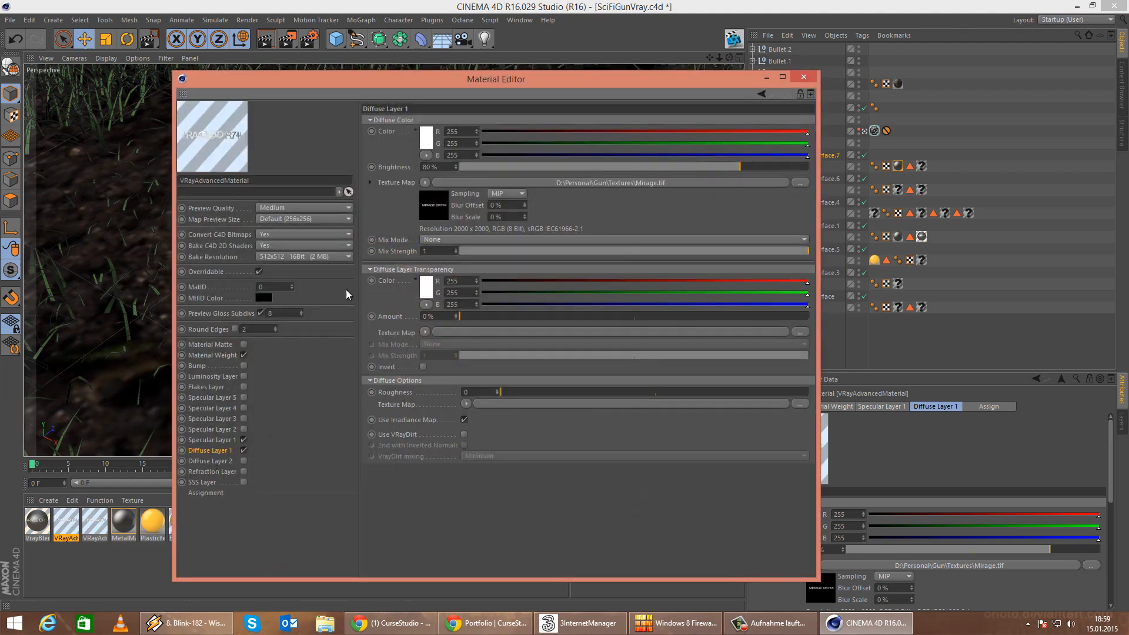
left_click(425, 183)
left_click(447, 211)
left_click(580, 199)
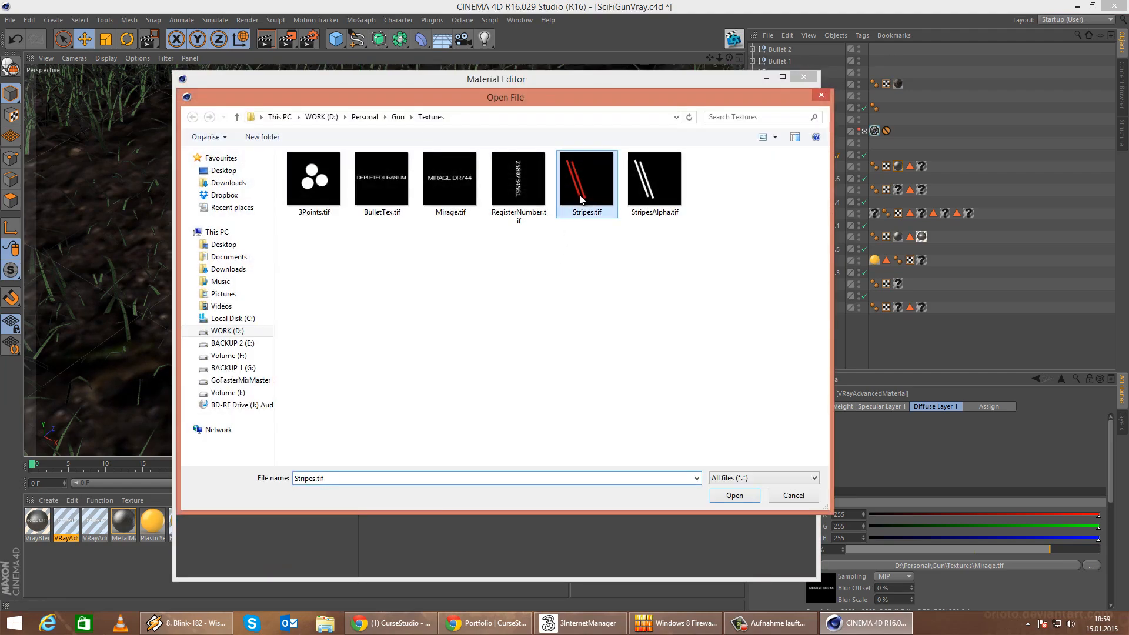
double_click(580, 214)
left_click(635, 356)
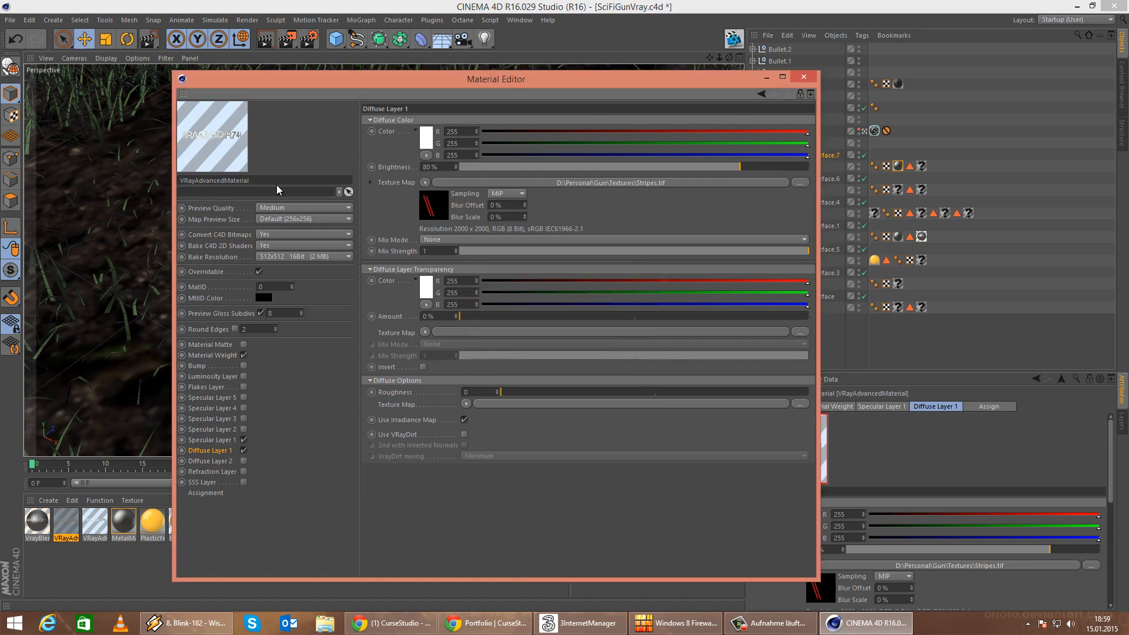
Load StripesAlpha.tif as the stripes material's Material Weight colour map without copying it to the project, and close the editor.
left_click(213, 356)
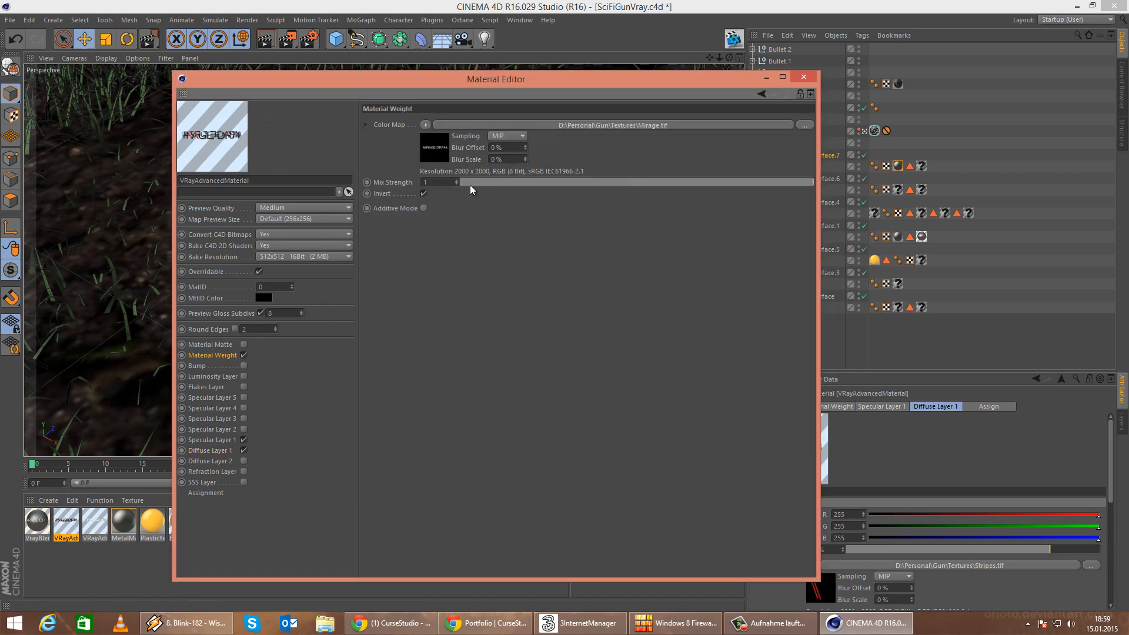
left_click(424, 125)
left_click(441, 151)
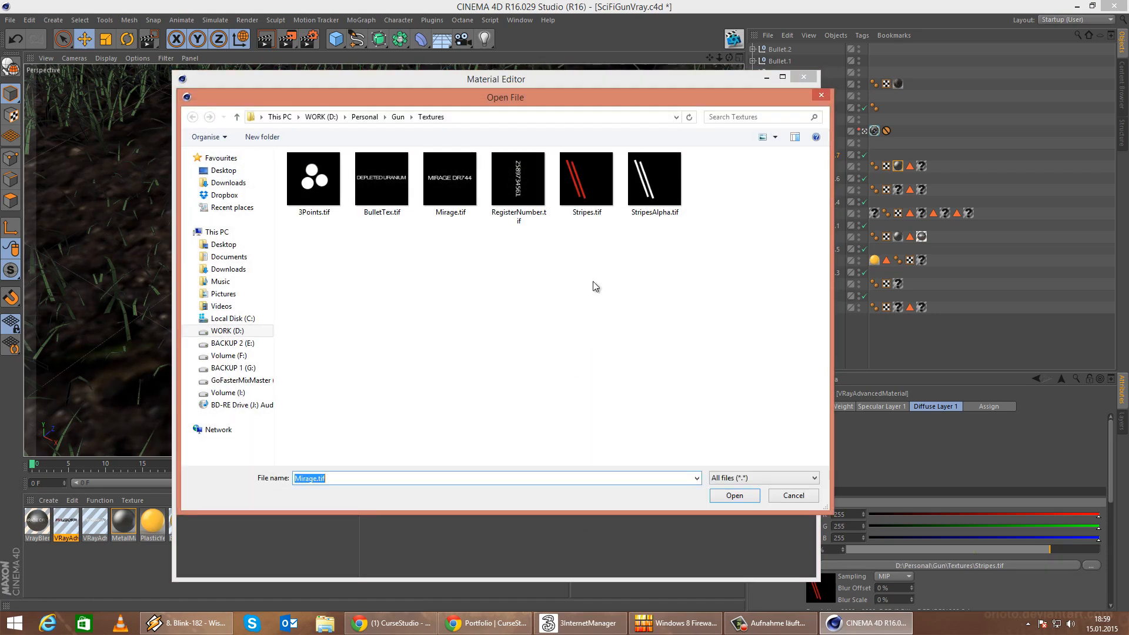
key("Return")
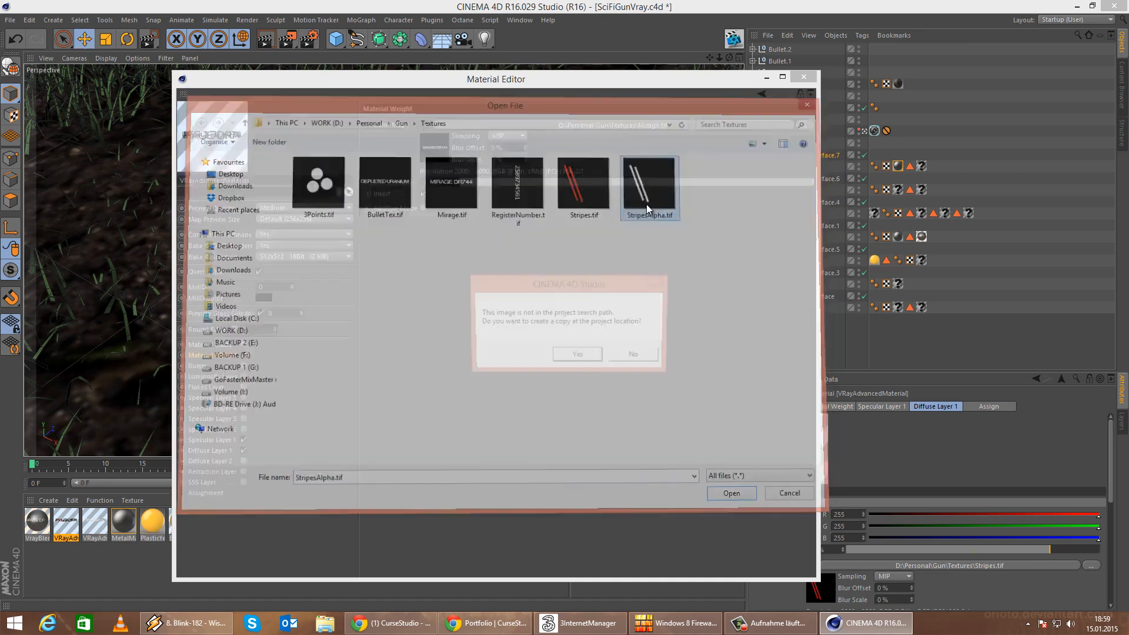
left_click(657, 358)
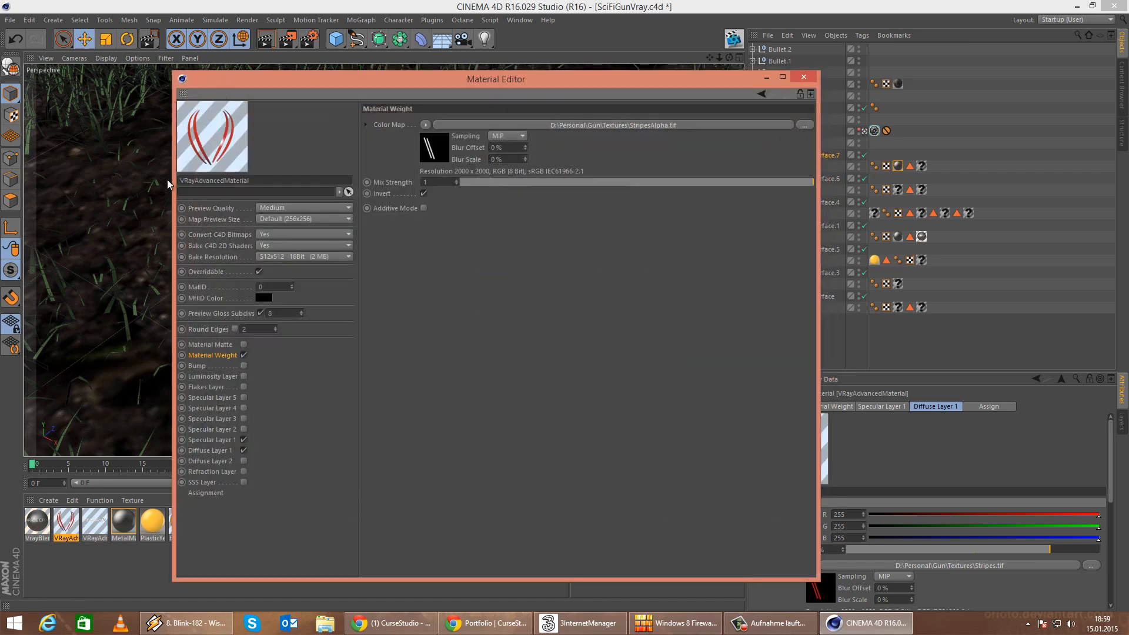
left_click(804, 77)
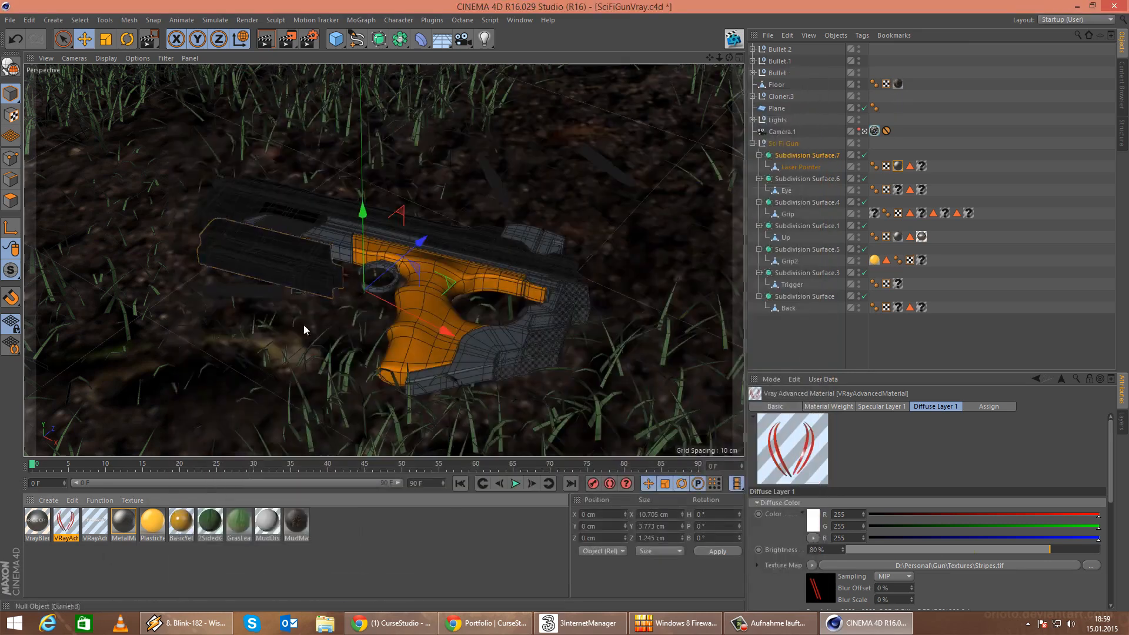
Duplicate the blend material with the stripes material as its coat, and assign it to the Laser Pointer's Polygon Selection texture tag.
left_click(37, 522)
left_click_drag(27, 525, 28, 524, "ctrl")
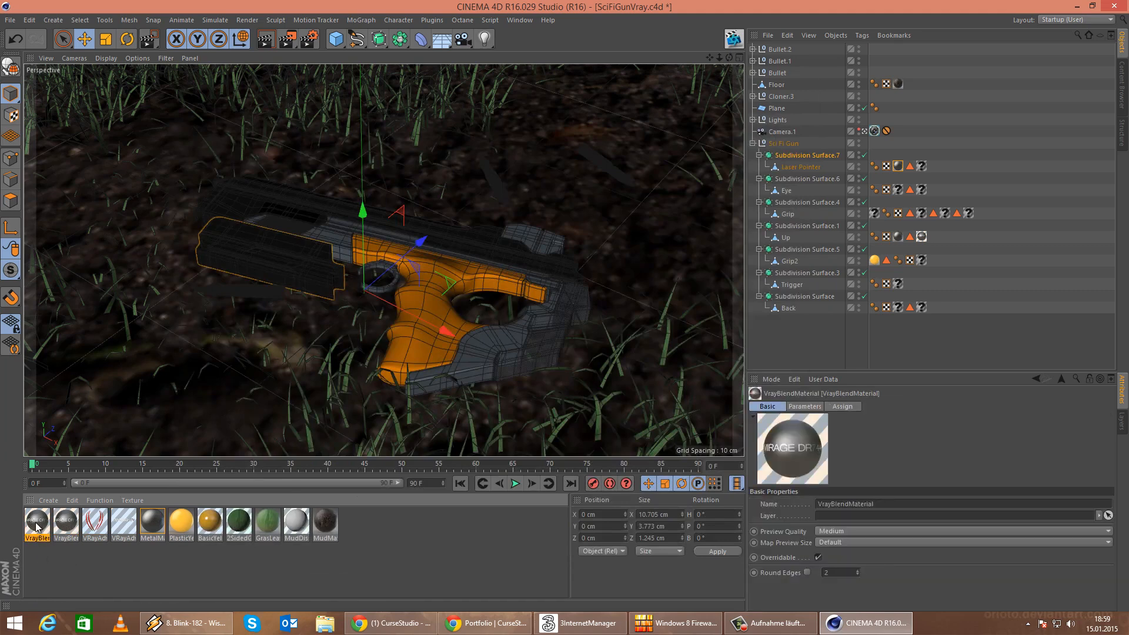
double_click(34, 523)
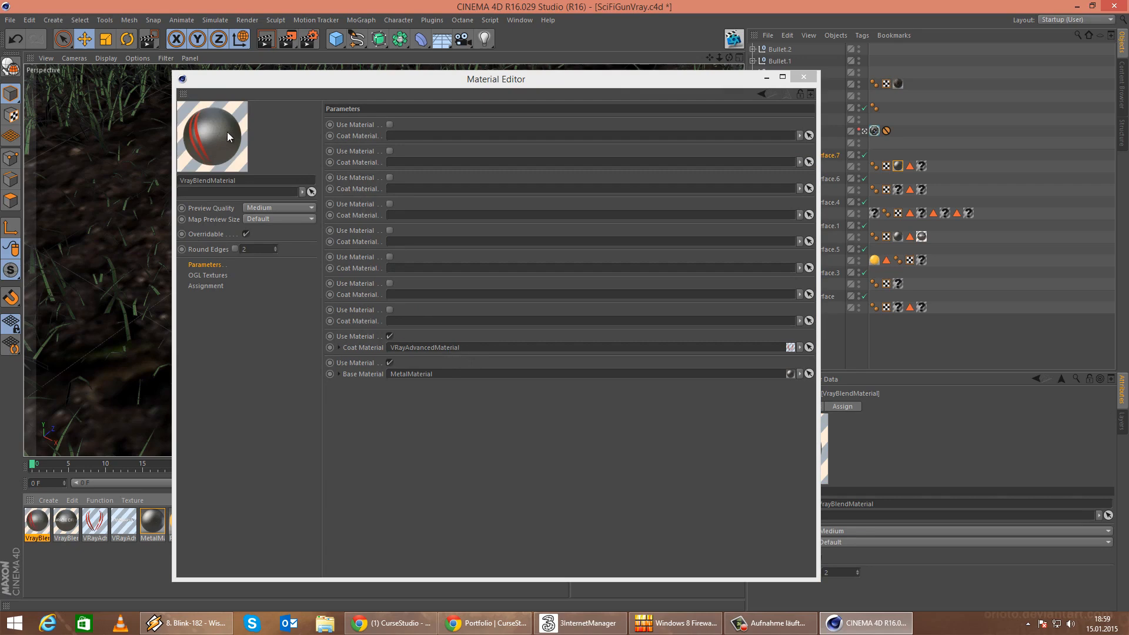
left_click(803, 78)
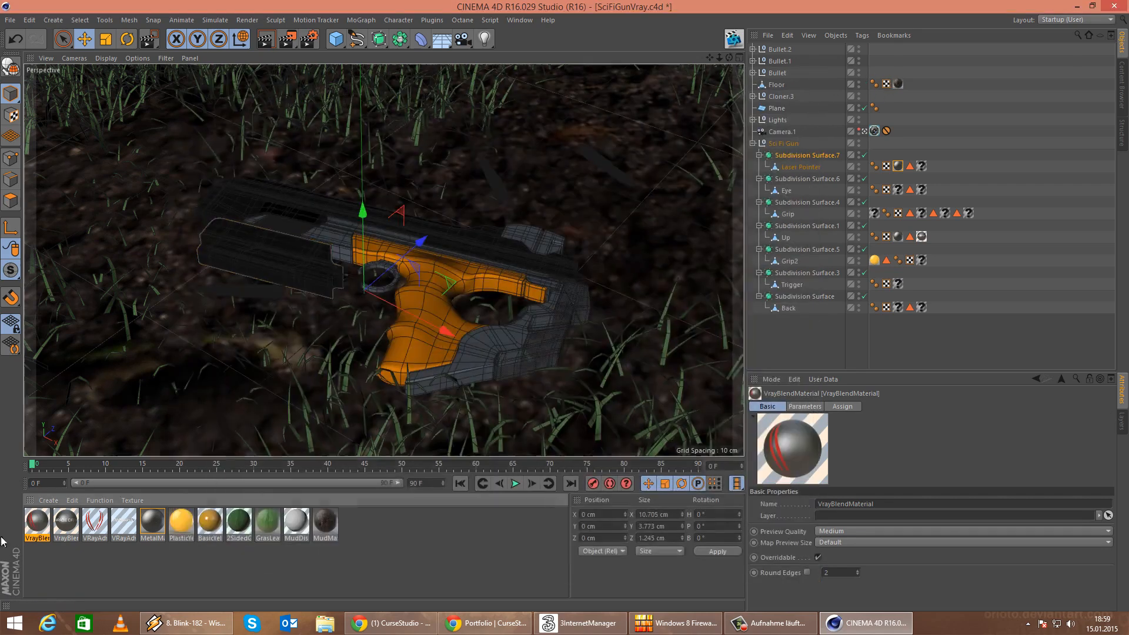
left_click_drag(36, 527, 909, 166)
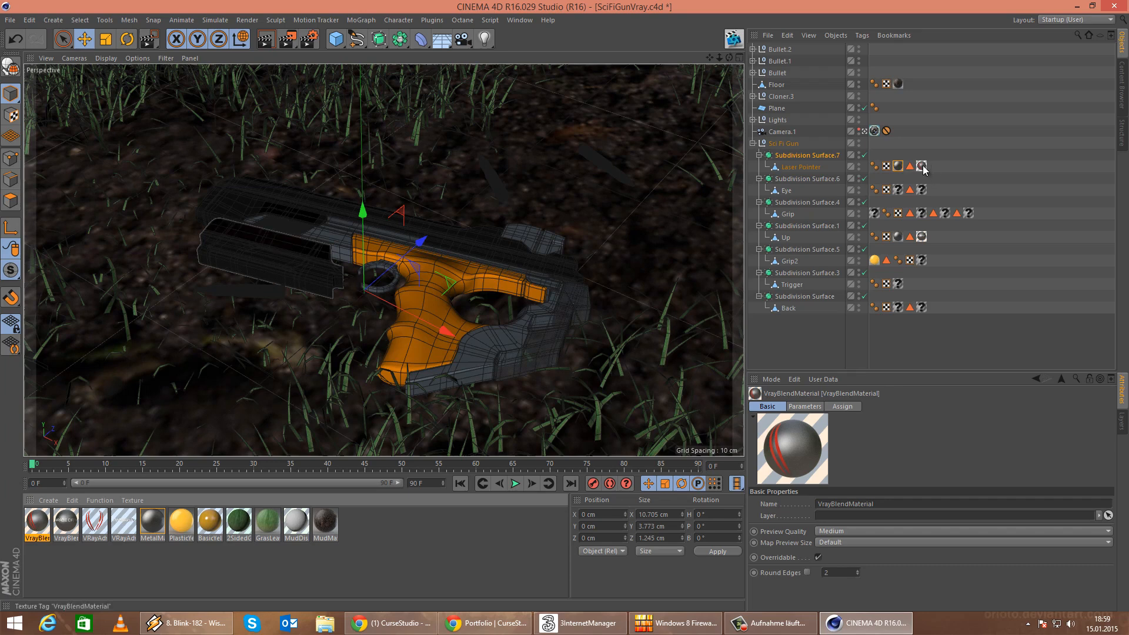
Test-render a region over the laser pointer and compare its stripes with the reference gun render in the browser.
left_click_drag(290, 39, 339, 52)
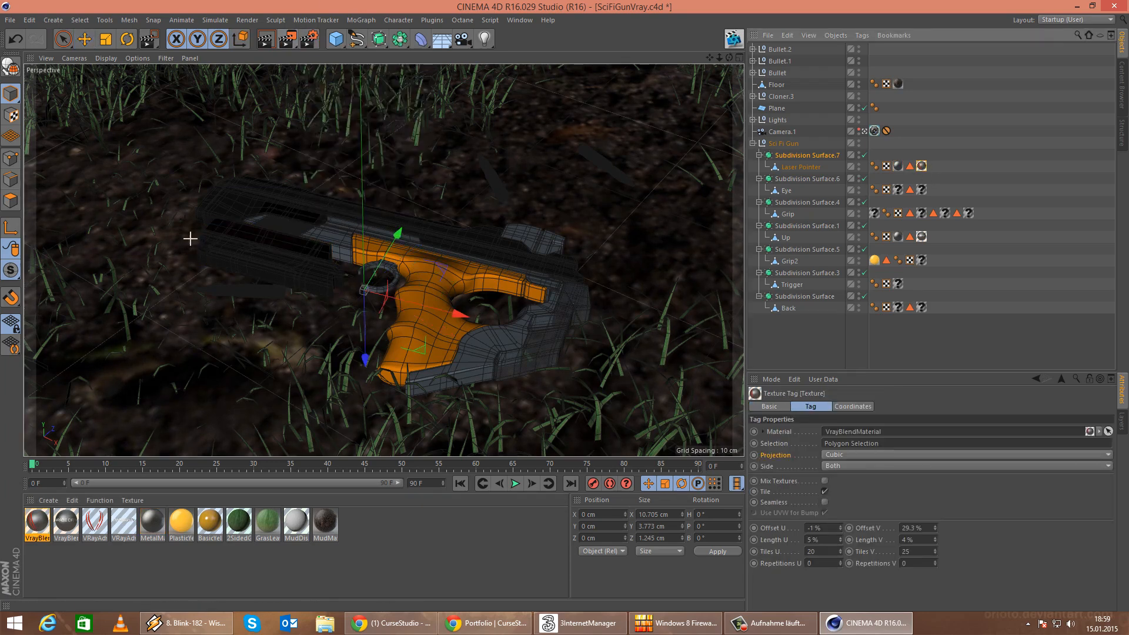
left_click_drag(171, 212, 357, 302)
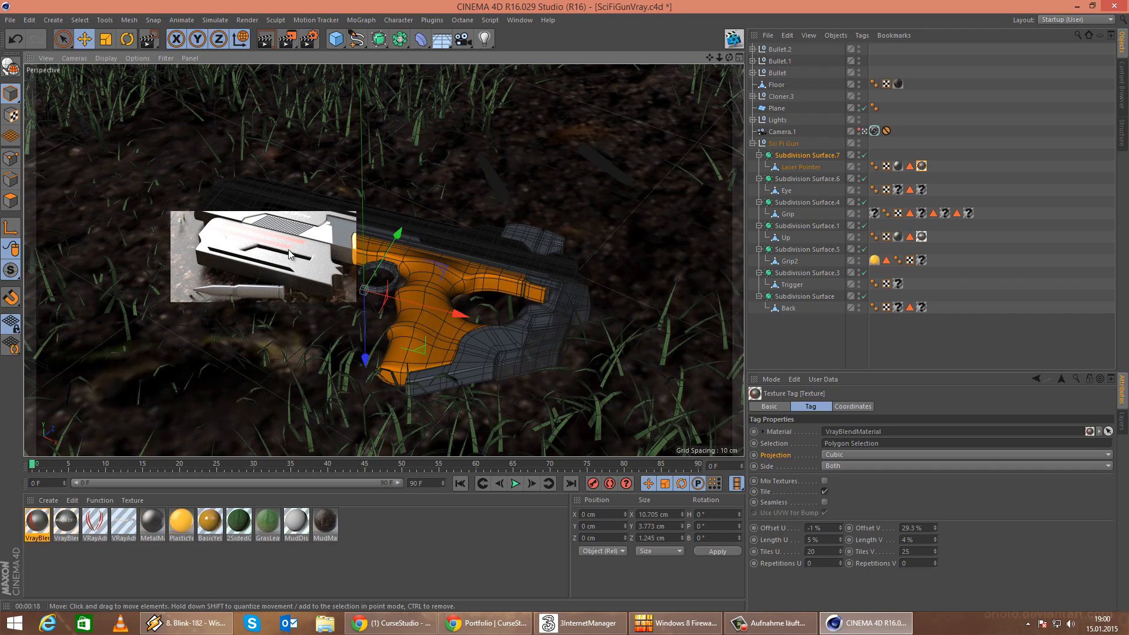
left_click(510, 627)
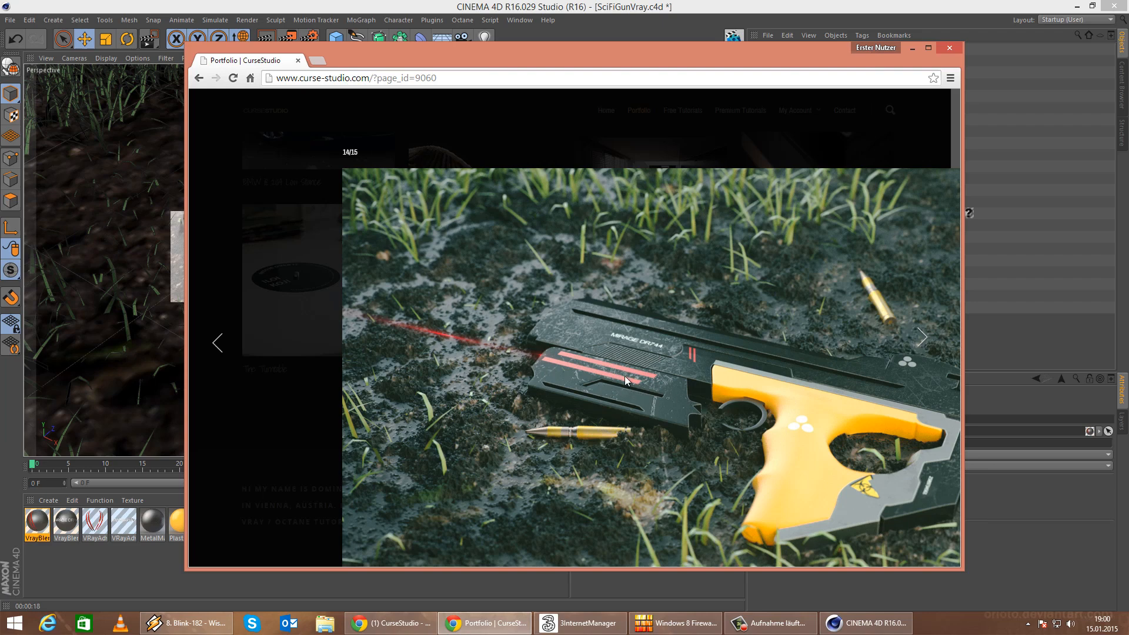
left_click(912, 49)
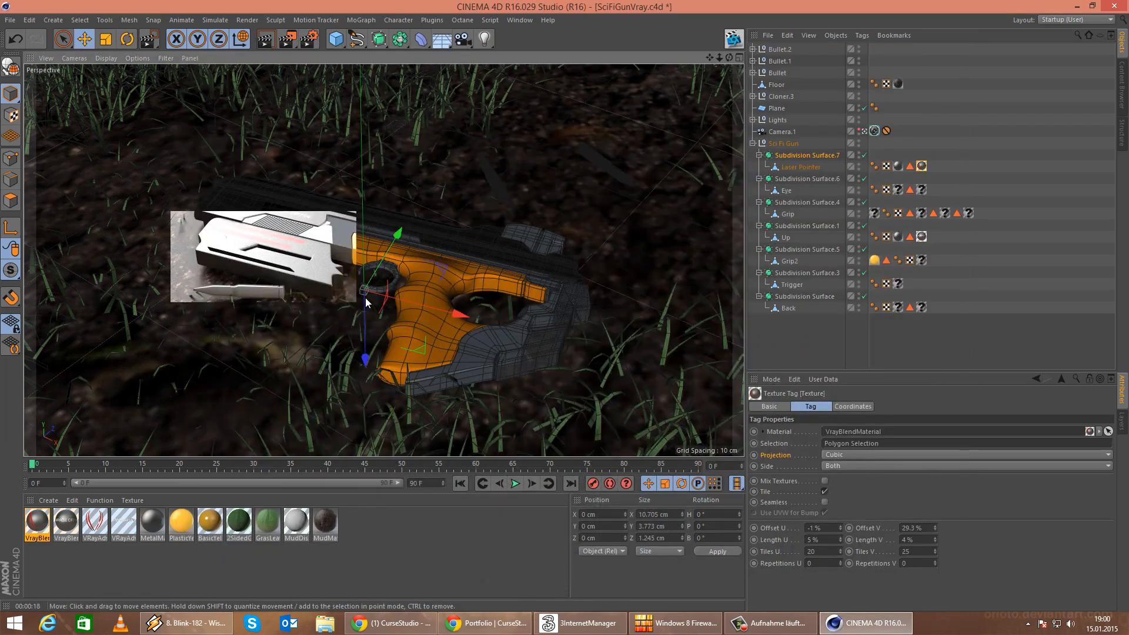